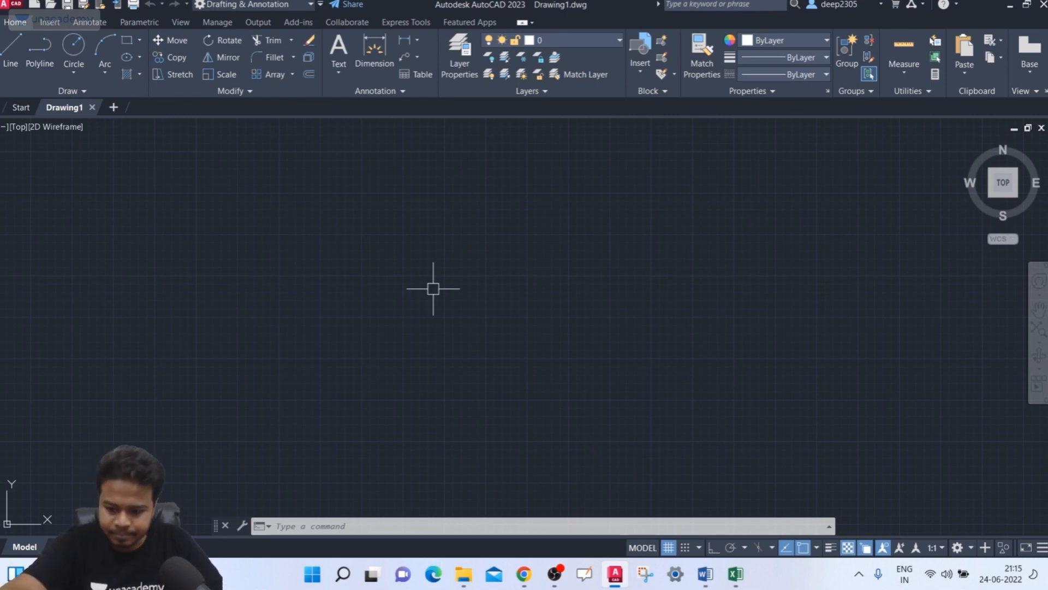
Step: Set the model space limits with lower-left corner 0,0 and upper-right corner 420,297
{"action": "type", "text": "limi"}
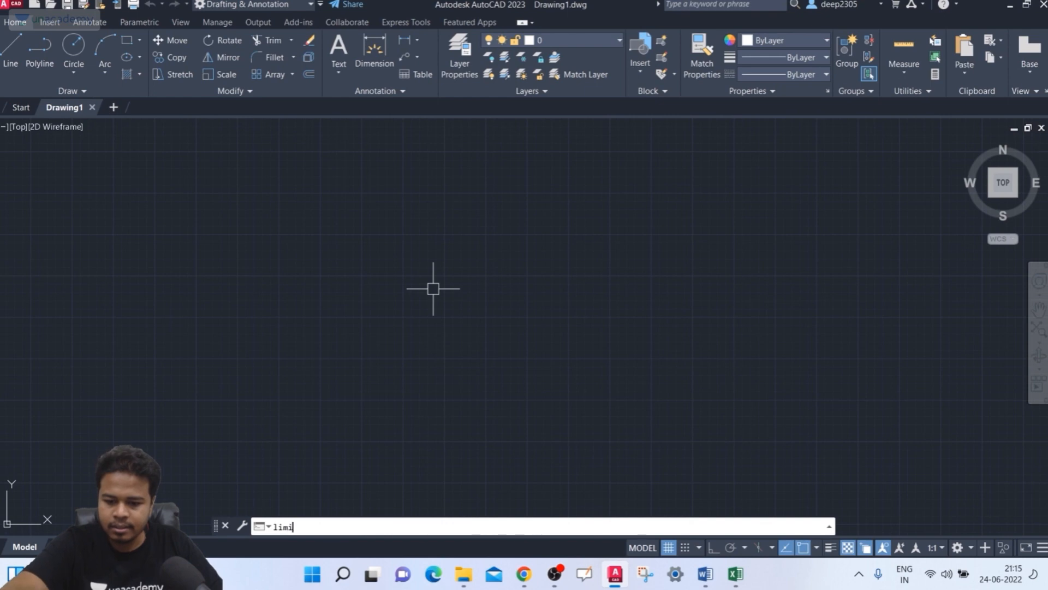
{"action": "type", "text": "ts"}
{"action": "key", "text": "Return"}
{"action": "key", "text": "Return"}
{"action": "key", "text": "Return"}
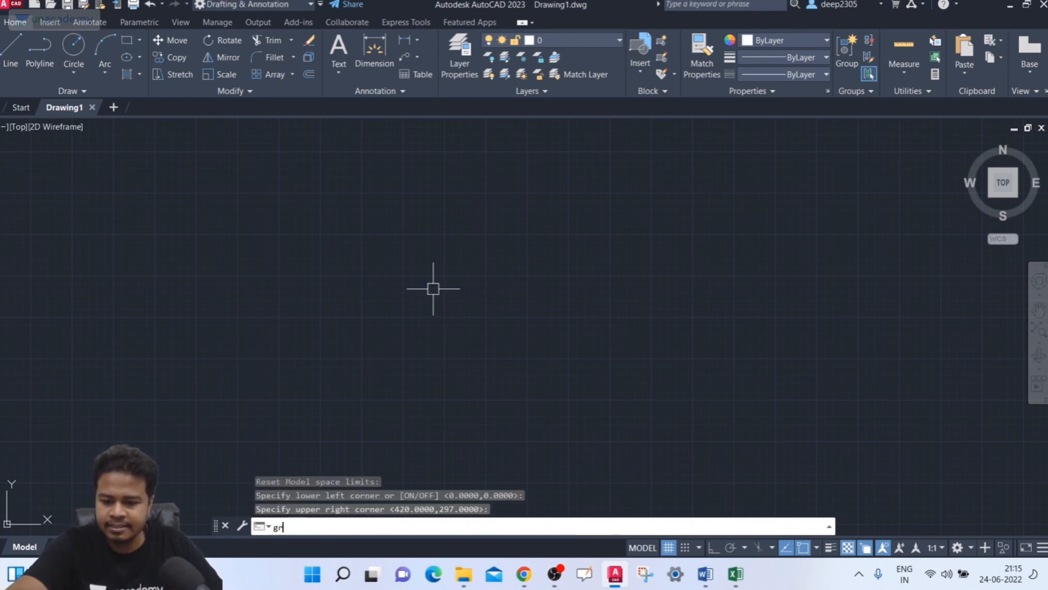
Step: Restrict the grid display so it does not extend beyond the drawing limits
{"action": "type", "text": "grid"}
{"action": "key", "text": "Return"}
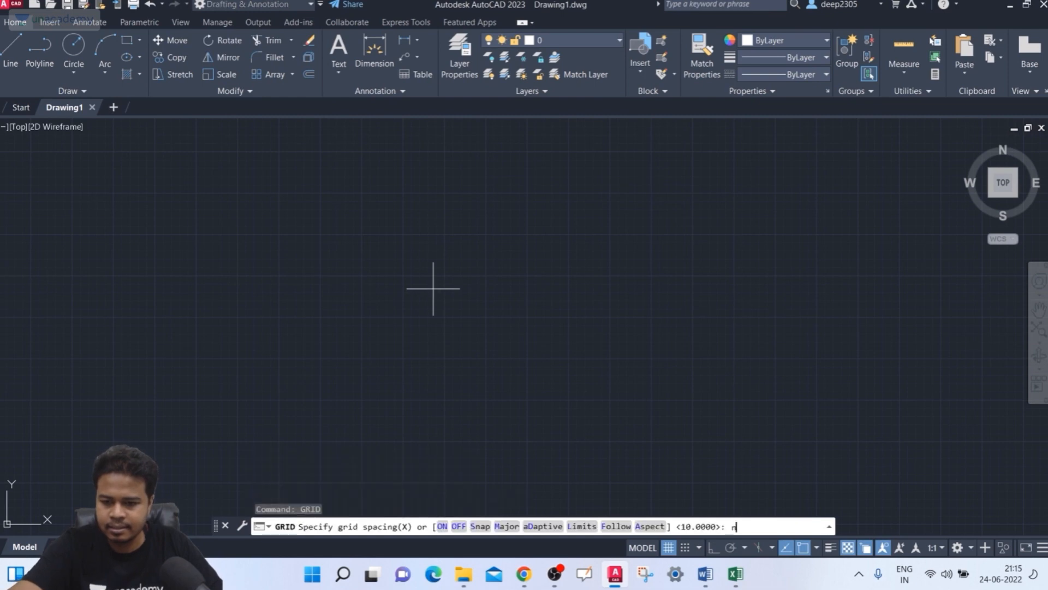
{"action": "type", "text": "l"}
{"action": "key", "text": "Return"}
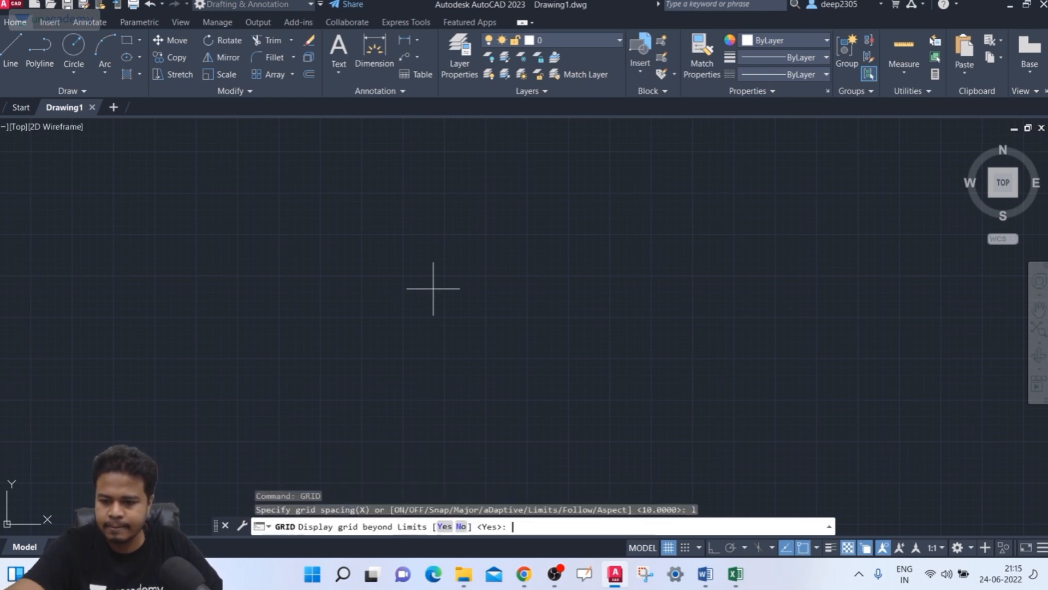
{"action": "type", "text": "n"}
{"action": "key", "text": "Return"}
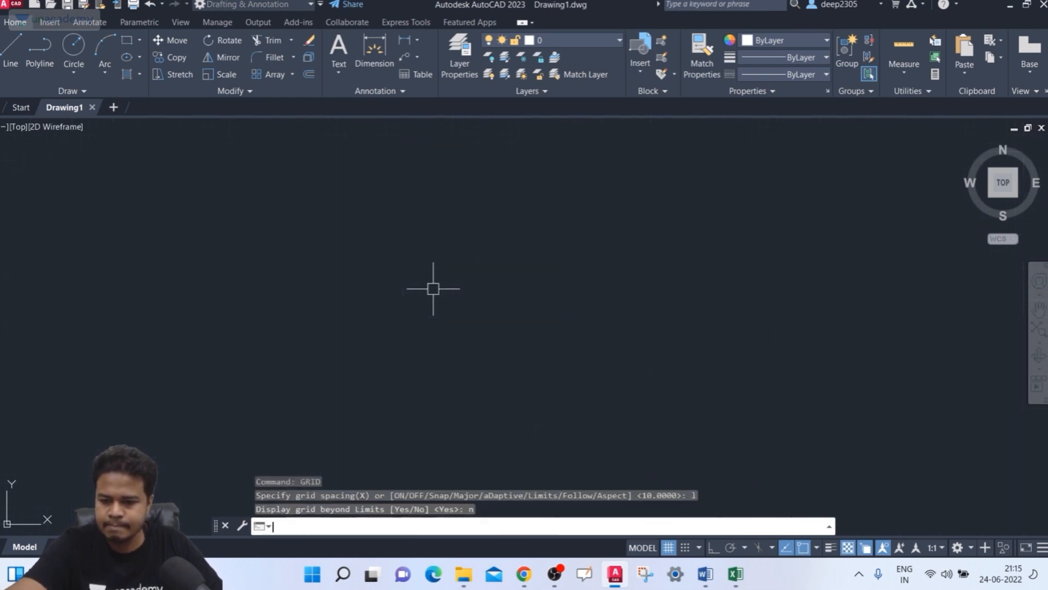
Step: Zoom to show the entire area of the drawing limits
{"action": "type", "text": "z"}
{"action": "key", "text": "Return"}
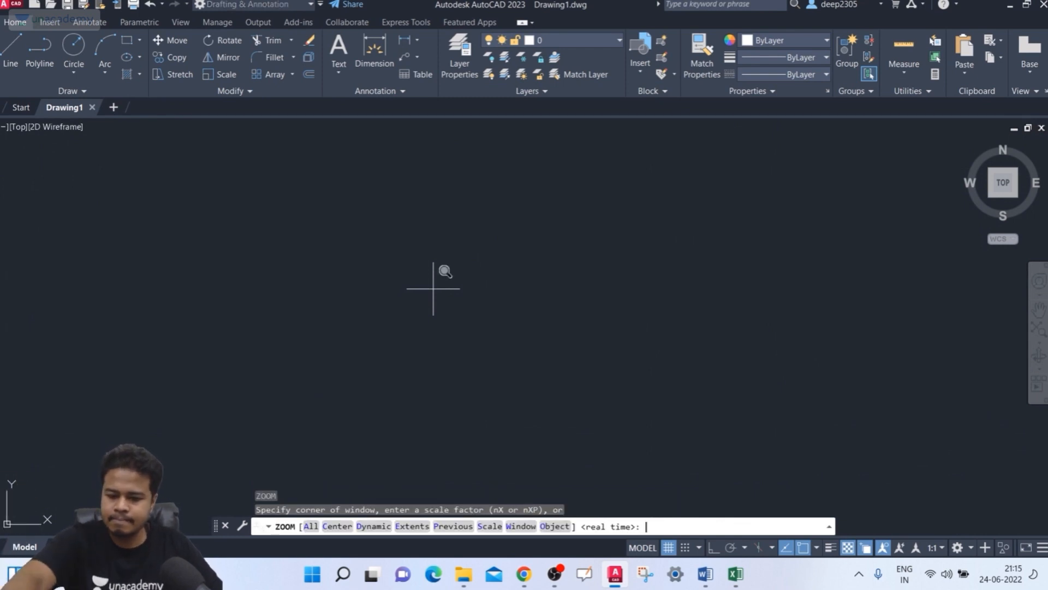
{"action": "type", "text": "a"}
{"action": "key", "text": "Return"}
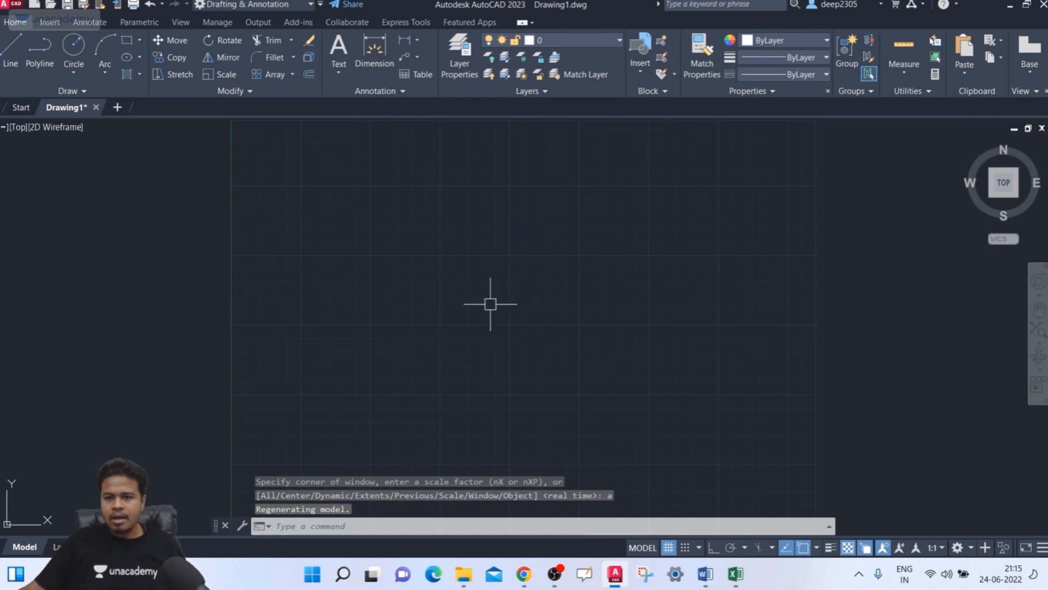
{"action": "key", "text": "Escape"}
{"action": "key", "text": "Escape"}
{"action": "key", "text": "Escape"}
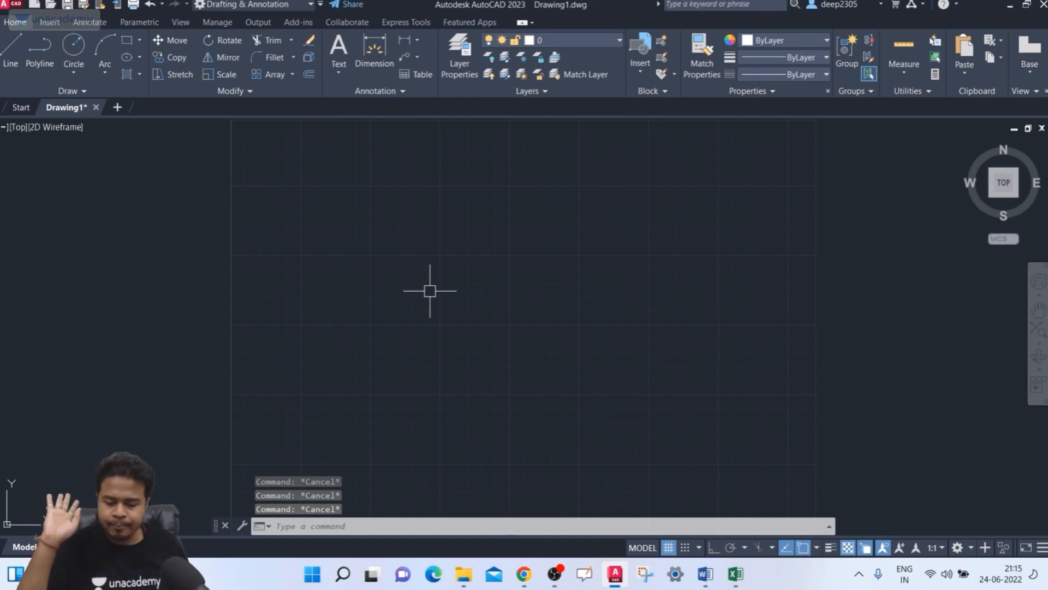
Step: Draw a large landscape rectangle as the sheet's outer border, extending past the right side of the grid area
{"action": "type", "text": "re"}
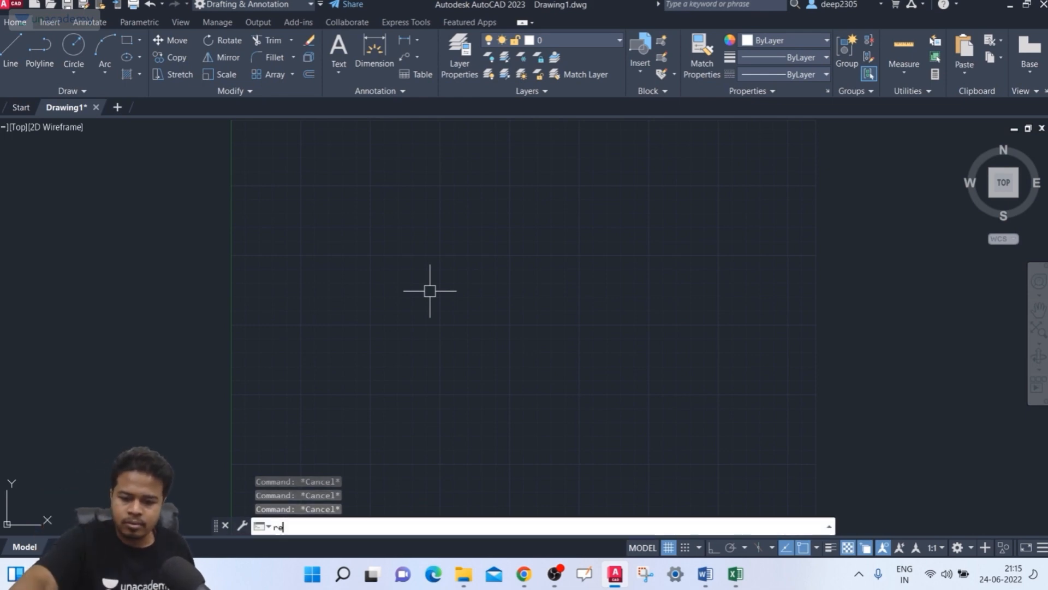
{"action": "type", "text": "c"}
{"action": "key", "text": "Return"}
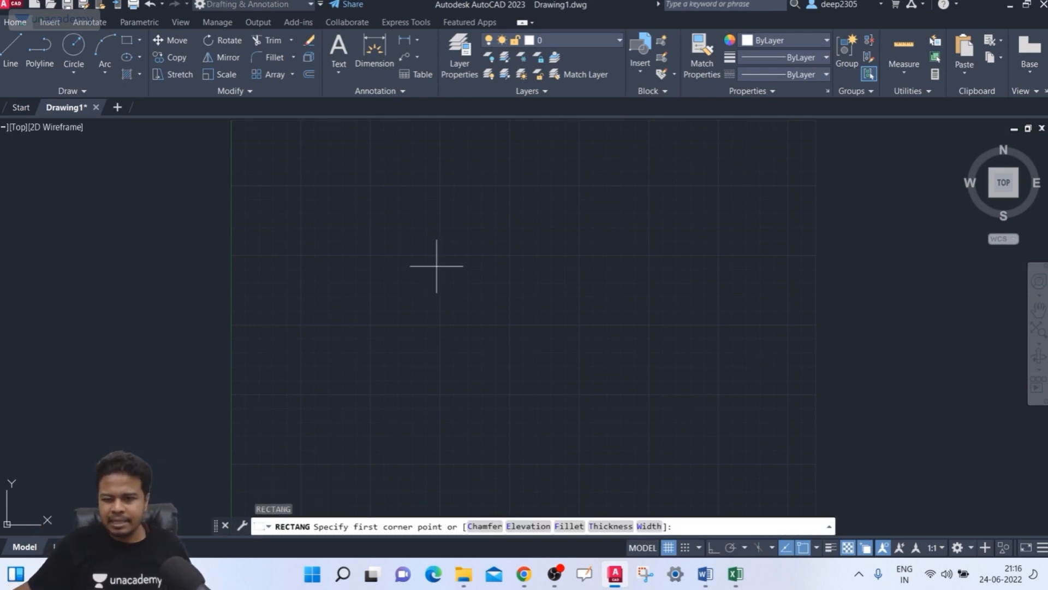
{"action": "scroll", "coordinate": [437, 265], "scroll_direction": "down", "scroll_amount": 2}
{"action": "middle_click_drag", "start_coordinate": [469, 265], "coordinate": [414, 265]}
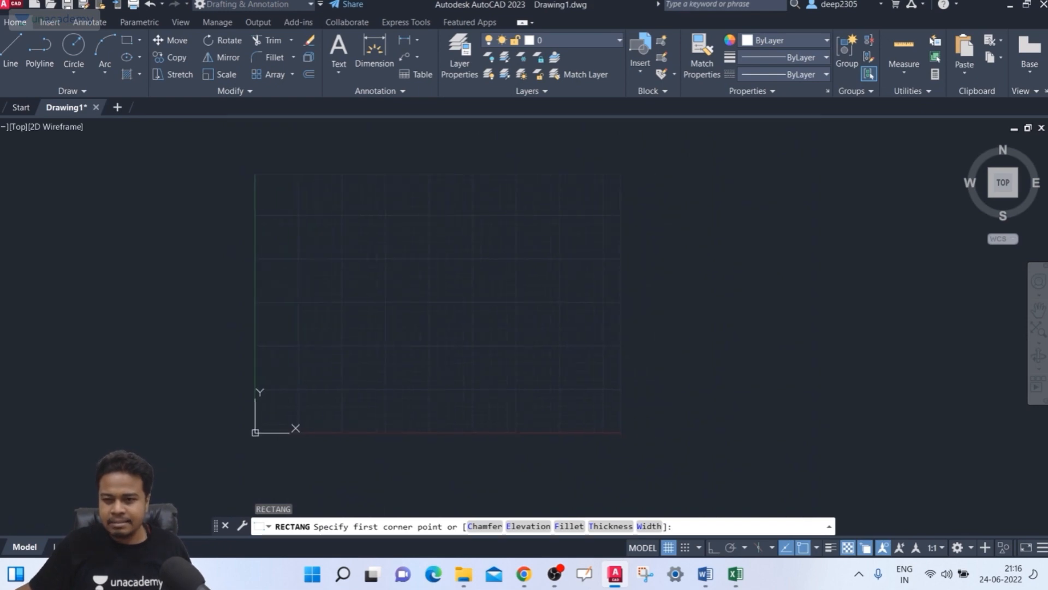
{"action": "left_click", "coordinate": [308, 177]}
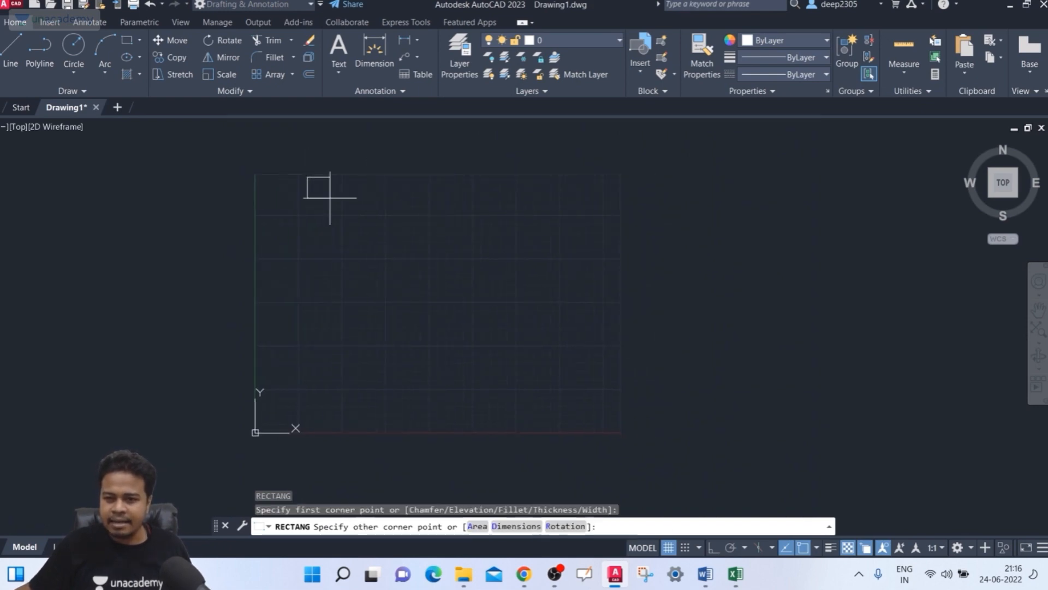
{"action": "left_click", "coordinate": [730, 434]}
{"action": "middle_click_drag", "start_coordinate": [694, 337], "coordinate": [648, 325]}
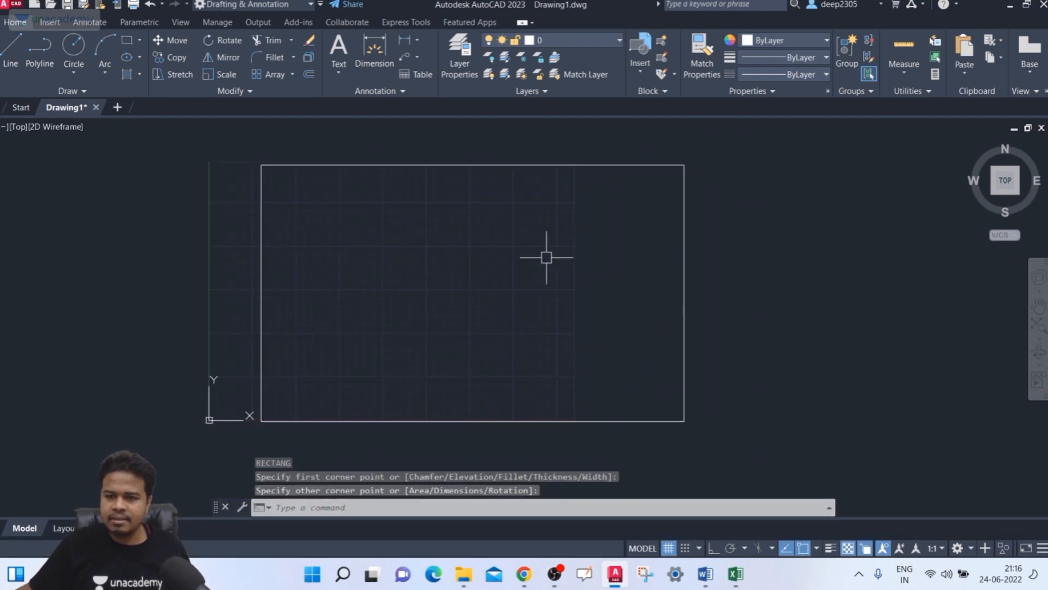
{"action": "middle_click_drag", "start_coordinate": [522, 259], "coordinate": [496, 259]}
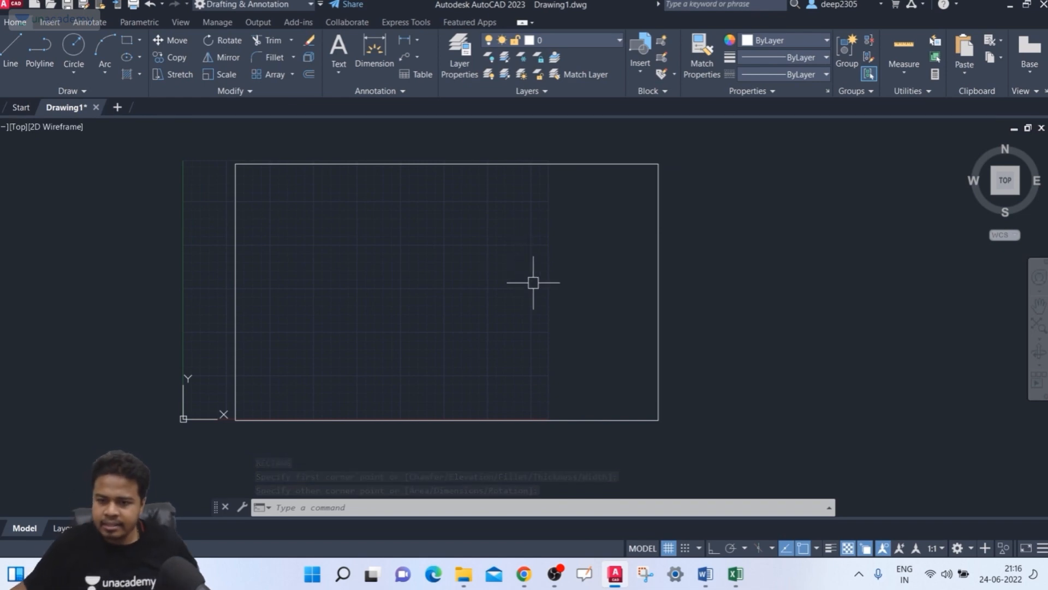
{"action": "type", "text": "re"}
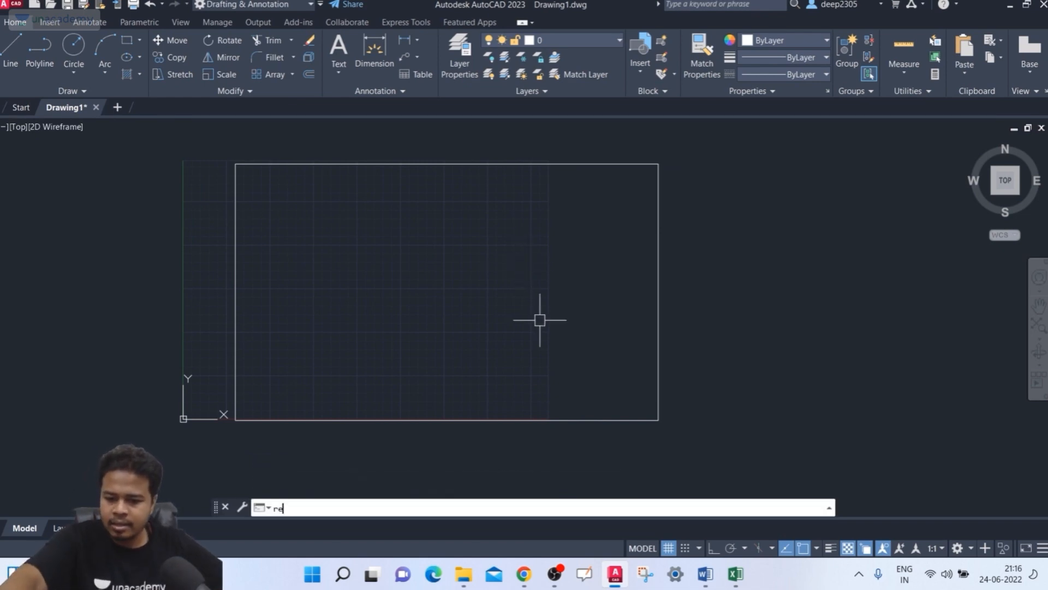
{"action": "type", "text": "c"}
{"action": "key", "text": "Return"}
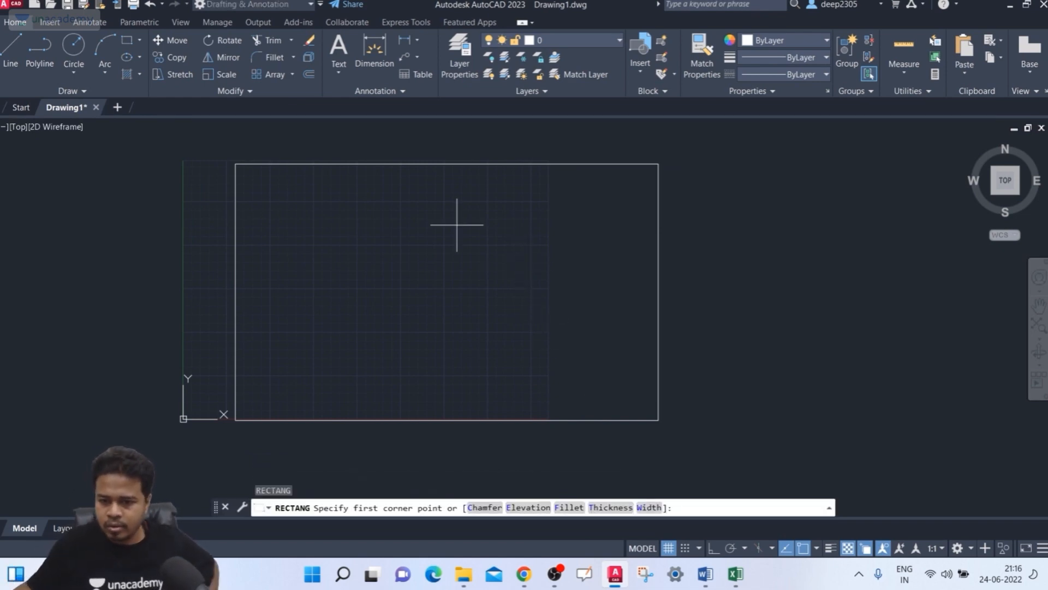
{"action": "key", "text": "Escape"}
Step: Offset the border rectangle inward by 5 to create the inner border
{"action": "type", "text": "o"}
{"action": "key", "text": "Return"}
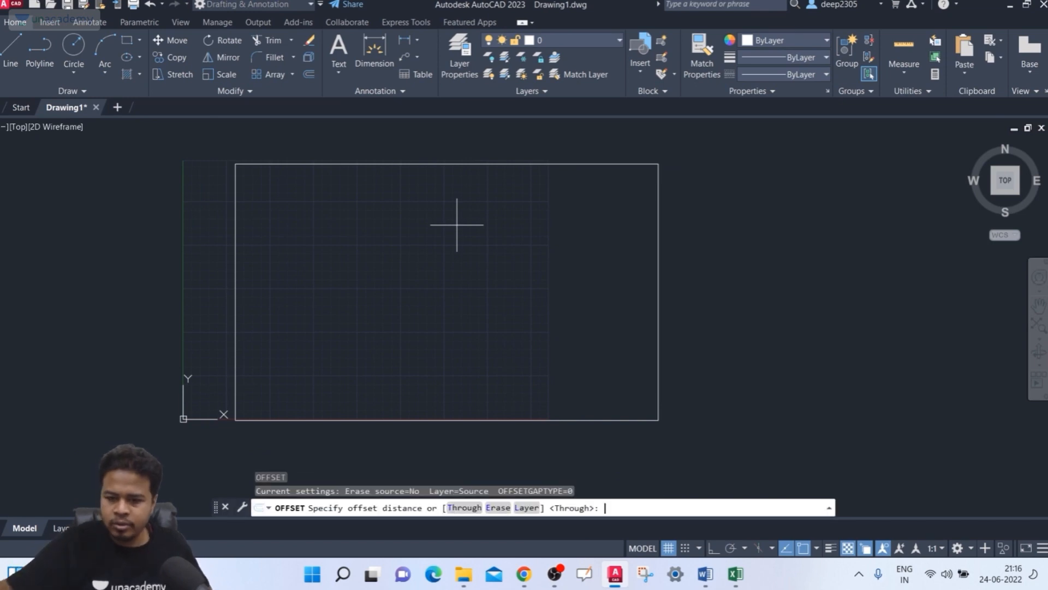
{"action": "key", "text": "Return"}
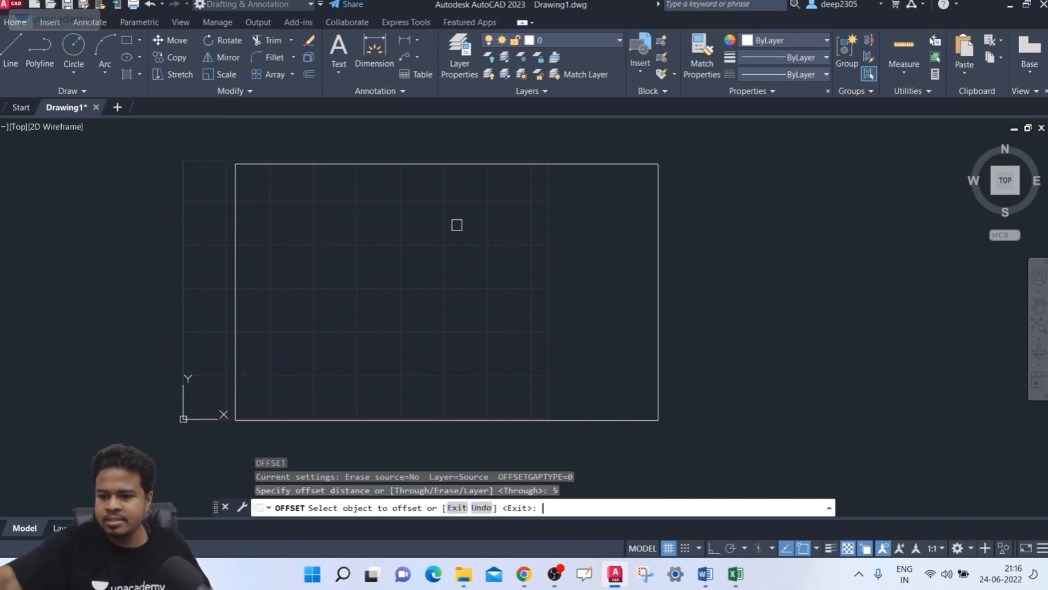
{"action": "left_click", "coordinate": [462, 164]}
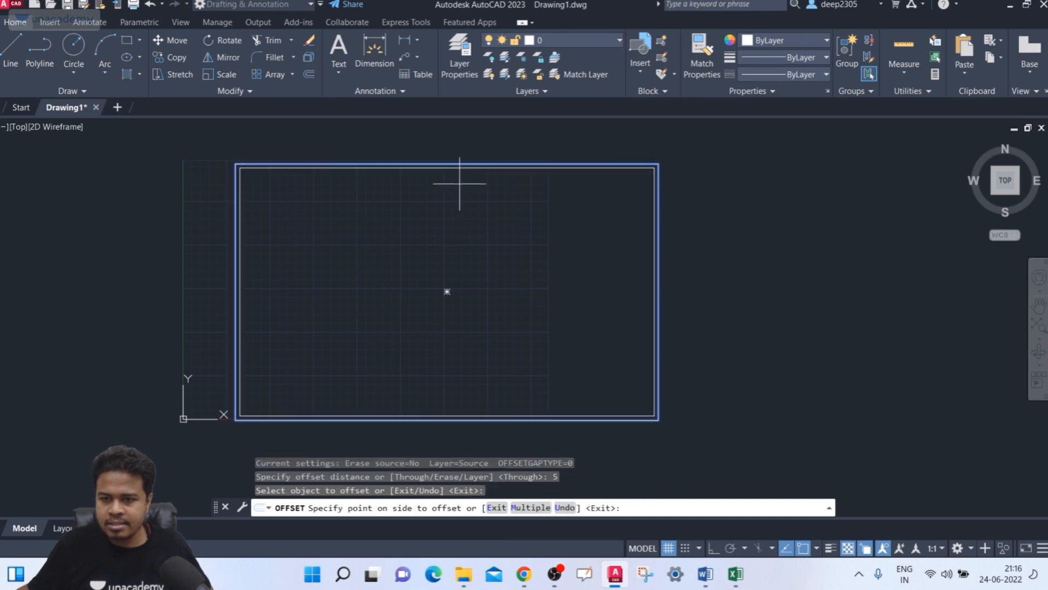
{"action": "left_click", "coordinate": [459, 195]}
{"action": "middle_click_drag", "start_coordinate": [609, 231], "coordinate": [582, 216]}
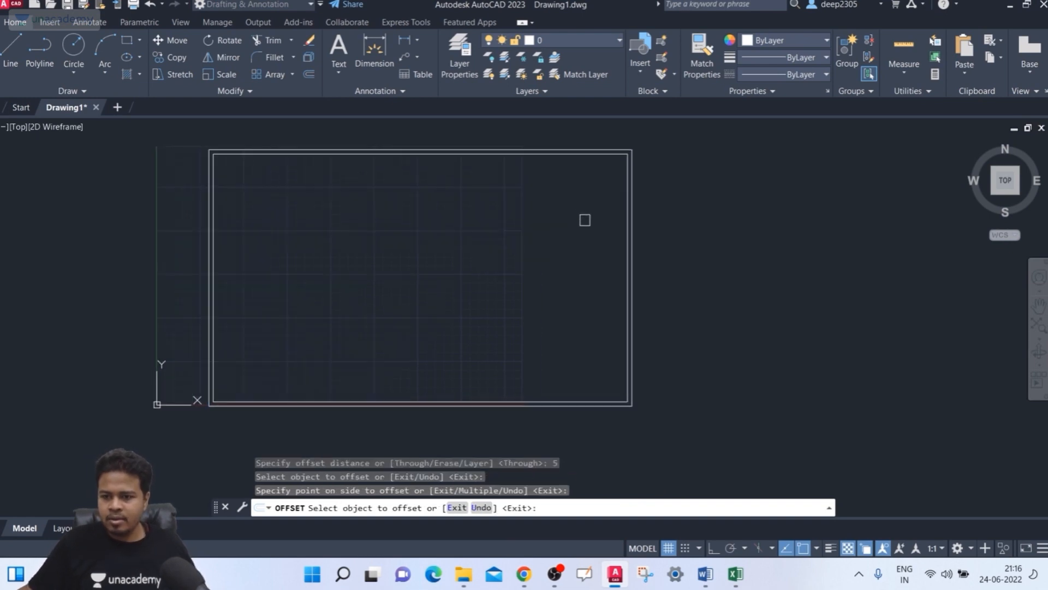
{"action": "scroll", "coordinate": [585, 220], "scroll_direction": "up", "scroll_amount": 1}
{"action": "scroll", "coordinate": [585, 220], "scroll_direction": "down", "scroll_amount": 1}
{"action": "key", "text": "Escape"}
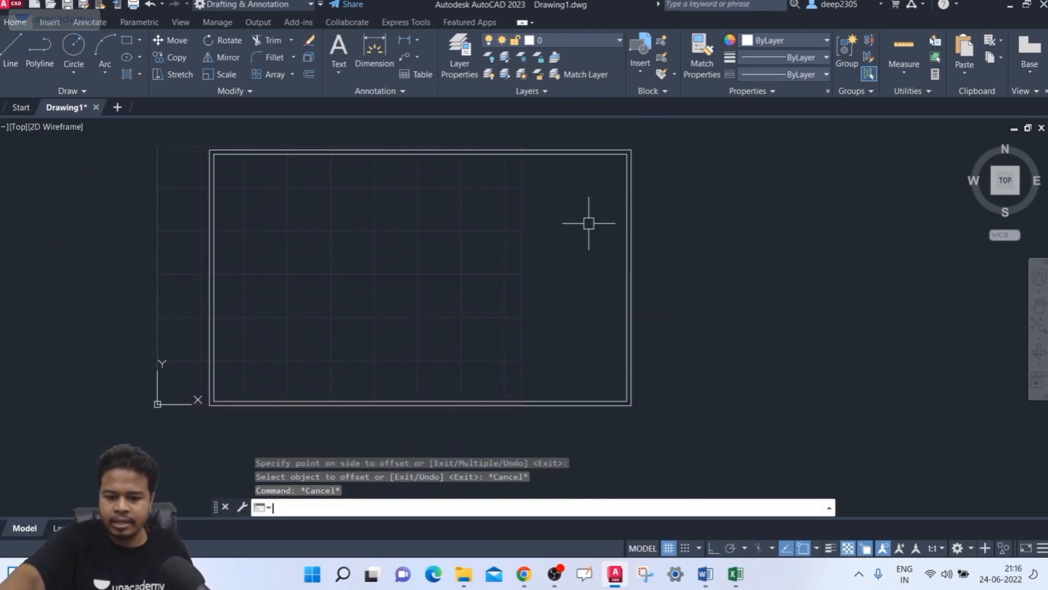
Step: Draw a title block rectangle inside the inner border, starting from its lower-right corner
{"action": "type", "text": "rec"}
{"action": "key", "text": "Return"}
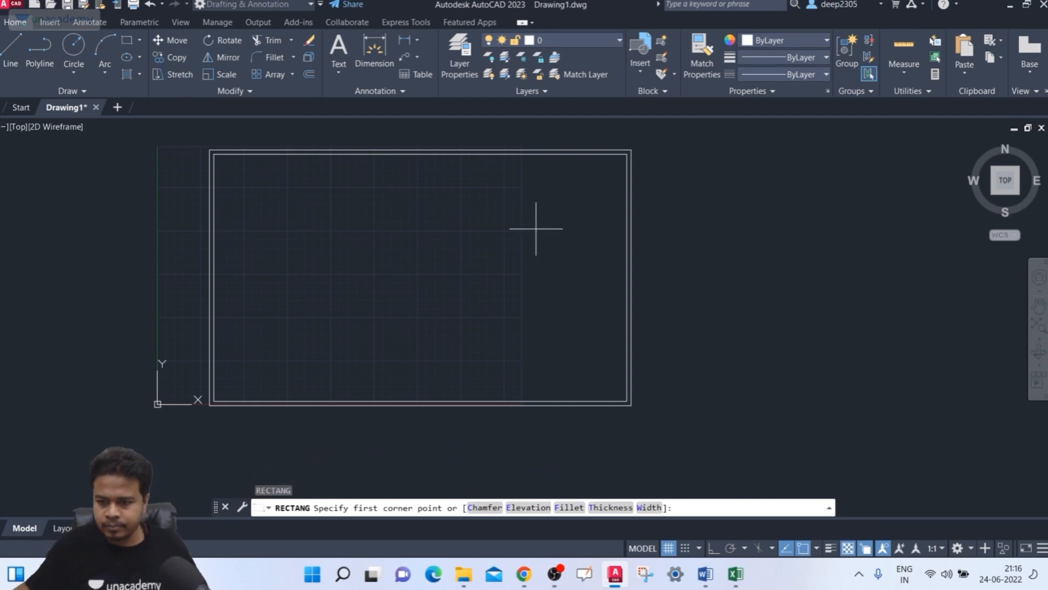
{"action": "left_click", "coordinate": [627, 400]}
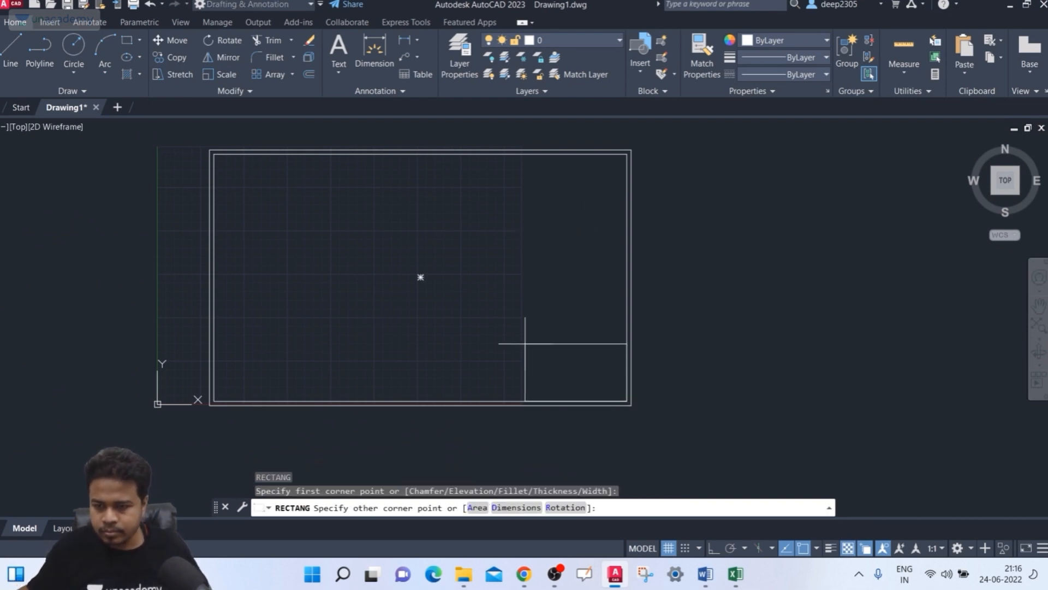
{"action": "left_click", "coordinate": [498, 312]}
{"action": "middle_click_drag", "start_coordinate": [485, 326], "coordinate": [460, 344]}
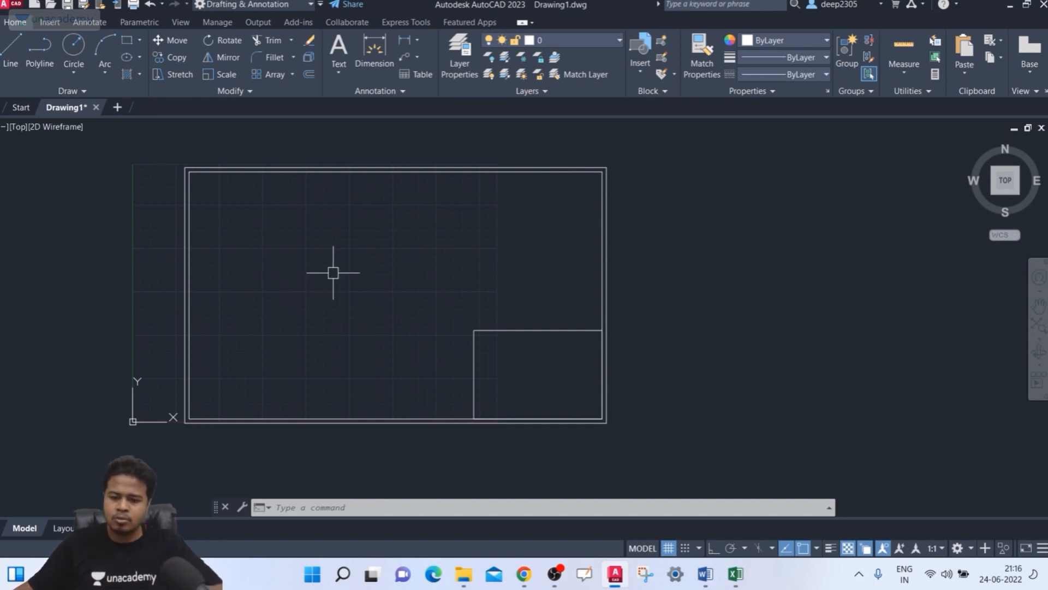
Step: Draw a vertical line from the title block's upper-left corner up to the inner border's top edge
{"action": "type", "text": "l"}
{"action": "key", "text": "Return"}
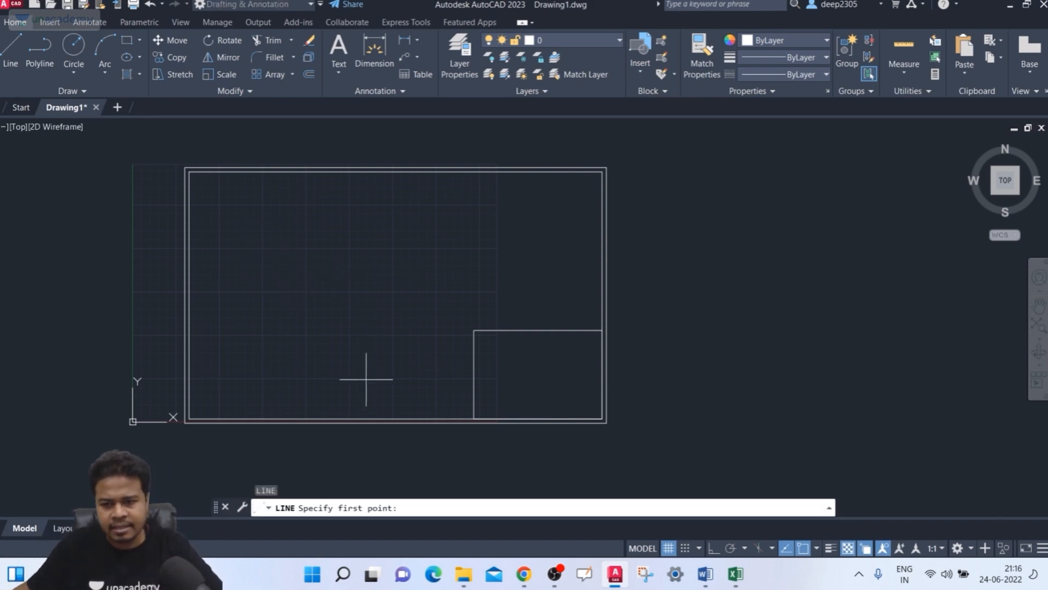
{"action": "left_click", "coordinate": [474, 329]}
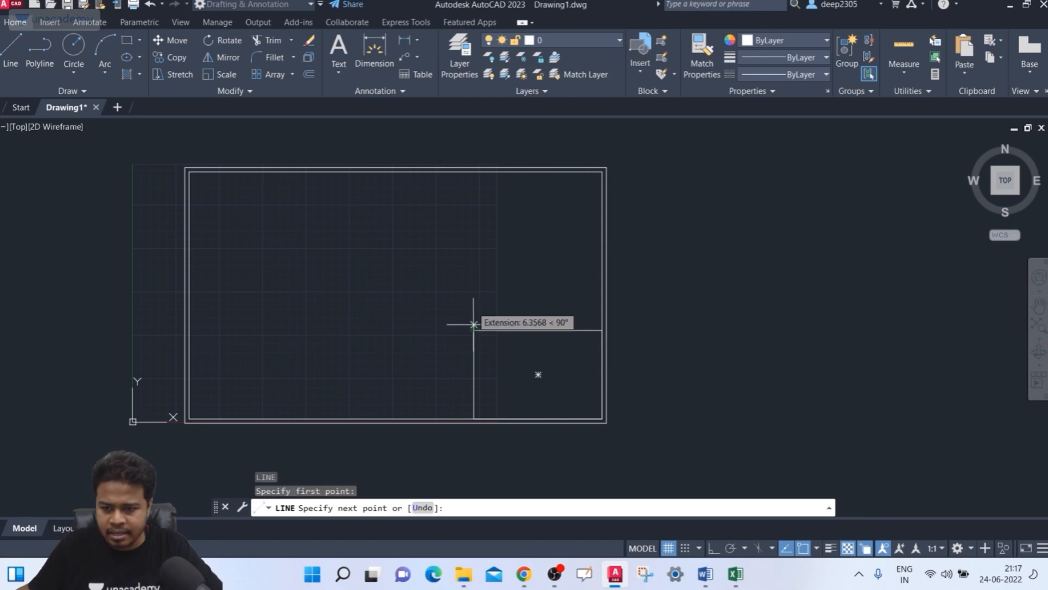
{"action": "left_click", "coordinate": [474, 172]}
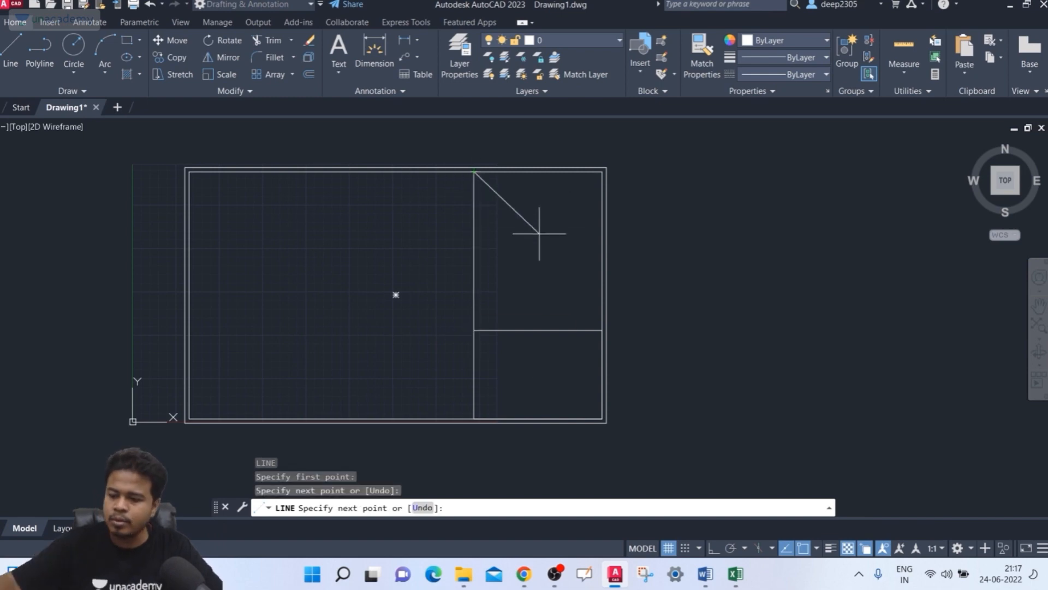
{"action": "key", "text": "Return"}
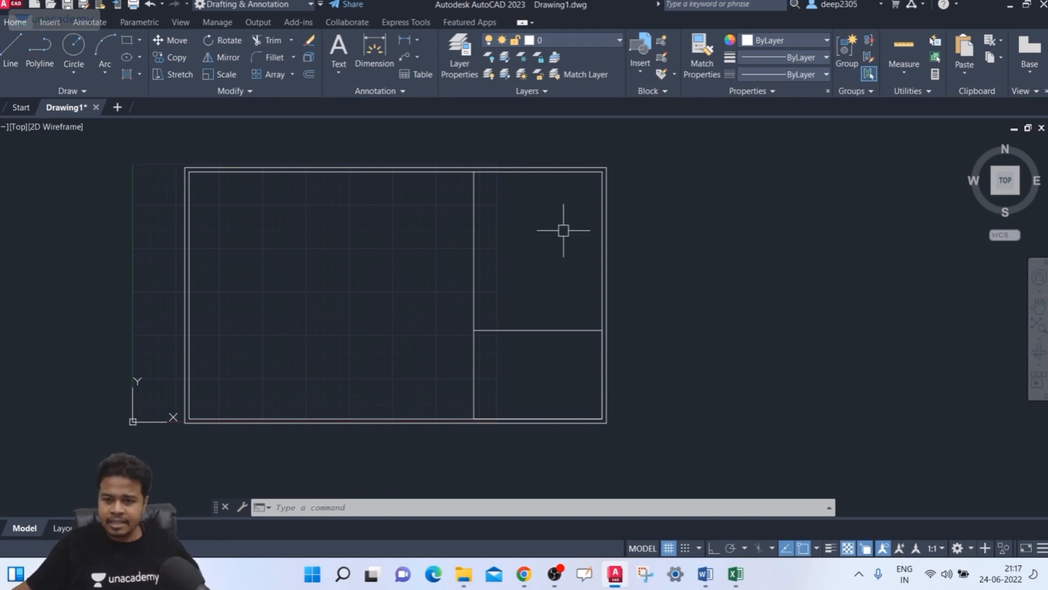
Step: With ortho mode on, draw a vertical line through the title block from its top edge to its bottom edge, about a quarter of the width from the left
{"action": "middle_click_drag", "start_coordinate": [562, 227], "coordinate": [499, 235]}
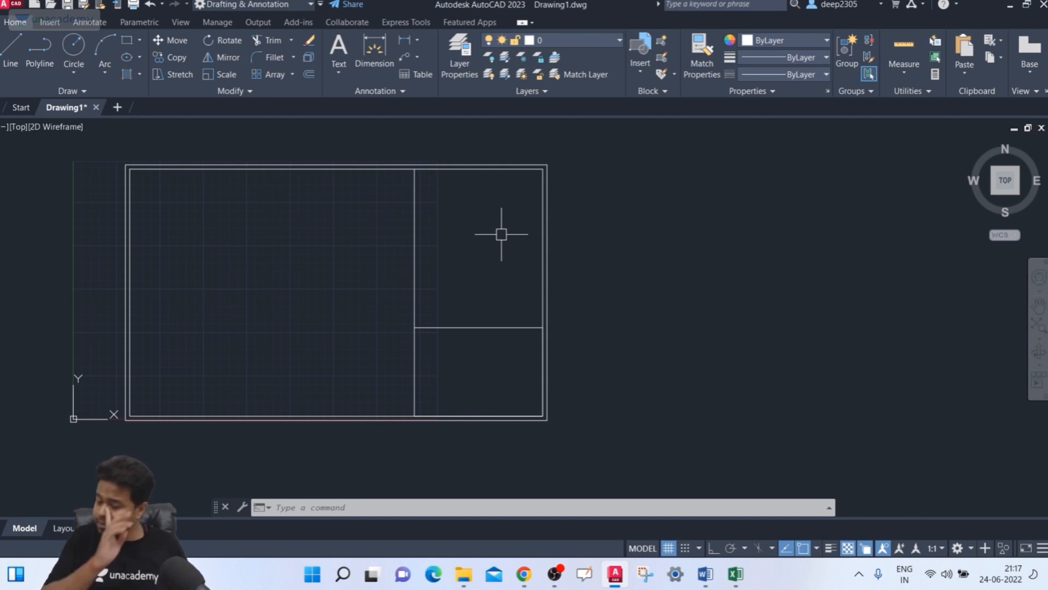
{"action": "scroll", "coordinate": [447, 396], "scroll_direction": "up", "scroll_amount": 4}
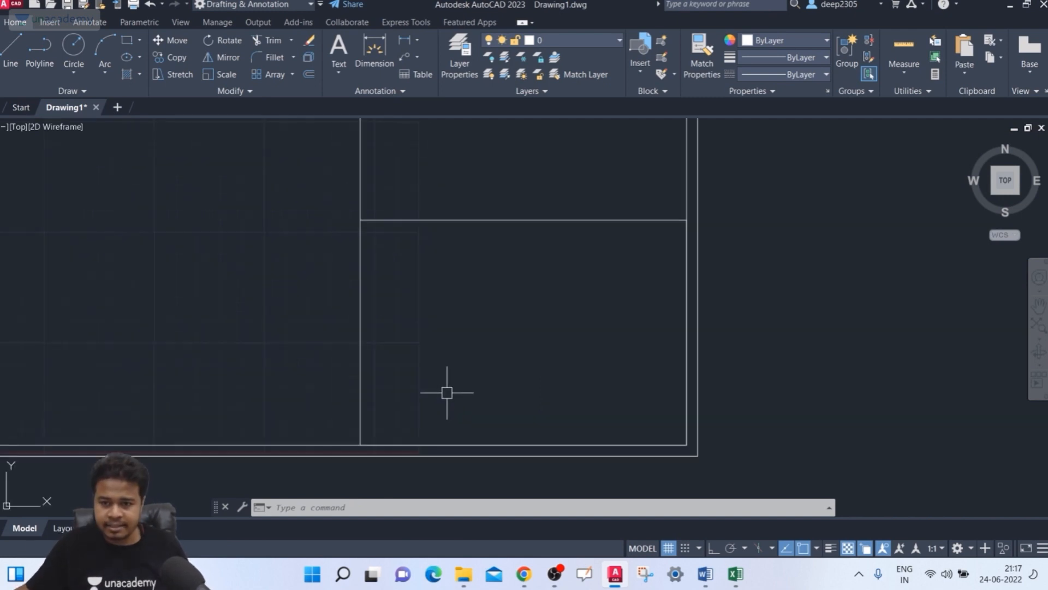
{"action": "middle_click_drag", "start_coordinate": [447, 392], "coordinate": [374, 346]}
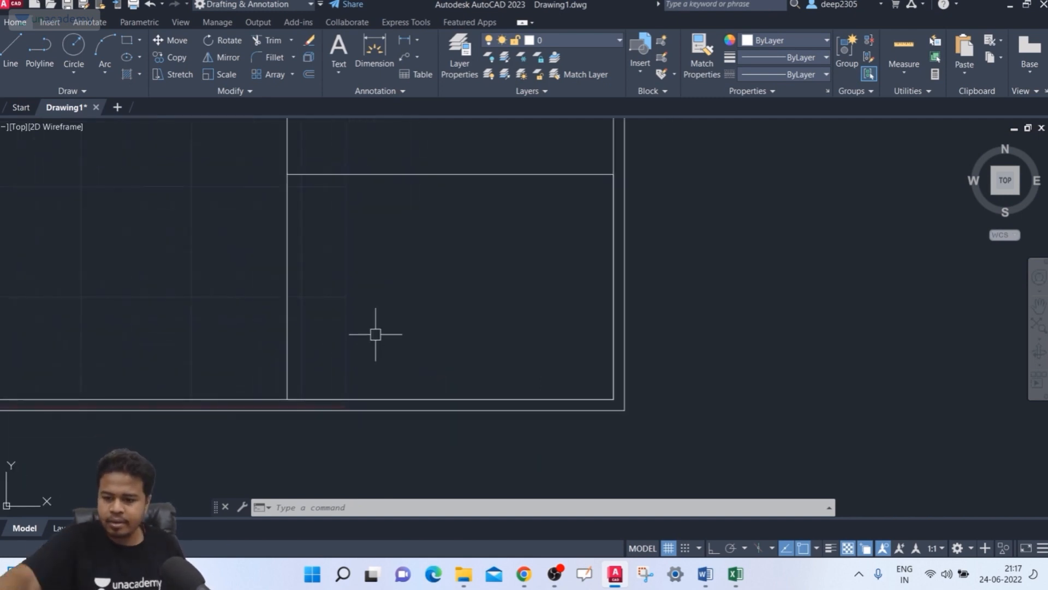
{"action": "type", "text": "l"}
{"action": "key", "text": "Return"}
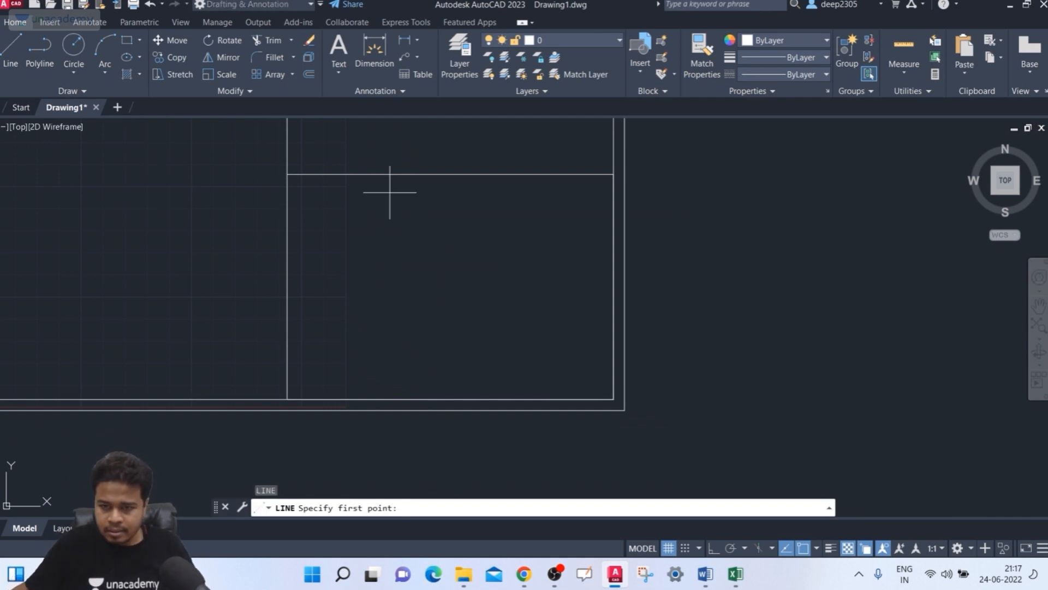
{"action": "left_click", "coordinate": [365, 174]}
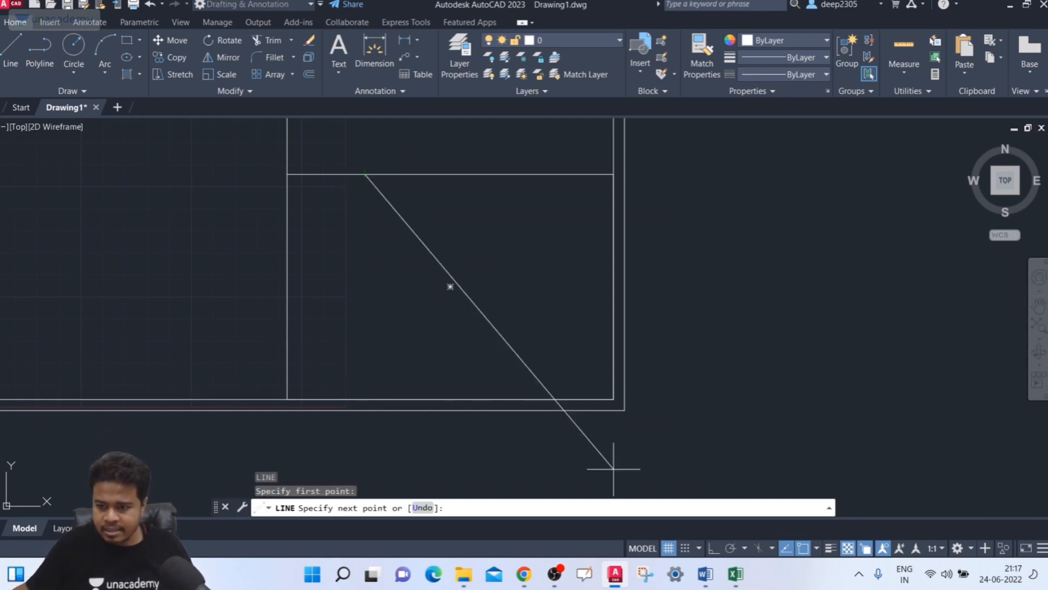
{"action": "key", "text": "F8"}
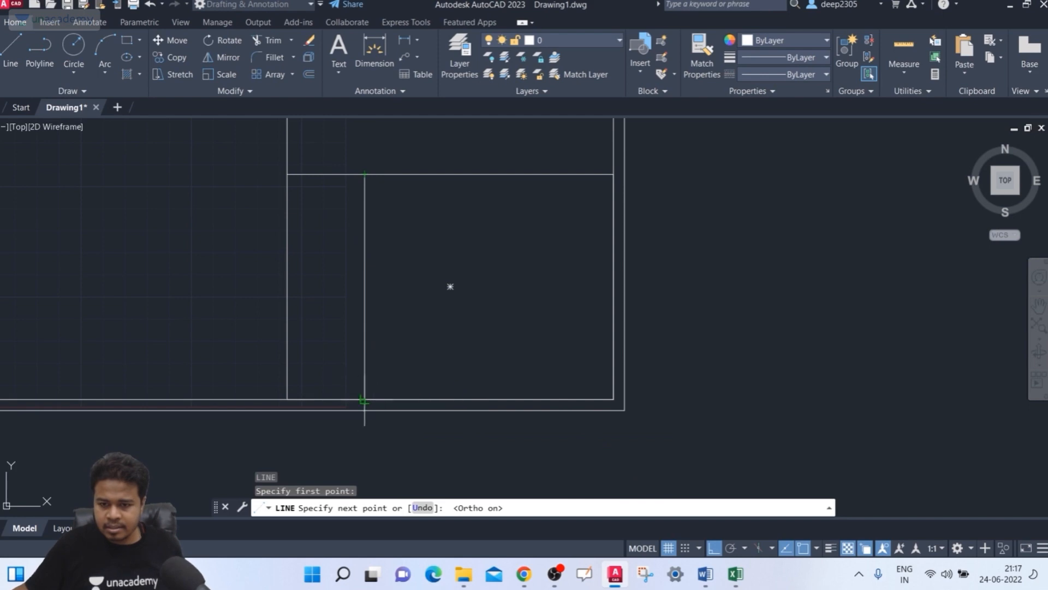
{"action": "left_click", "coordinate": [373, 399]}
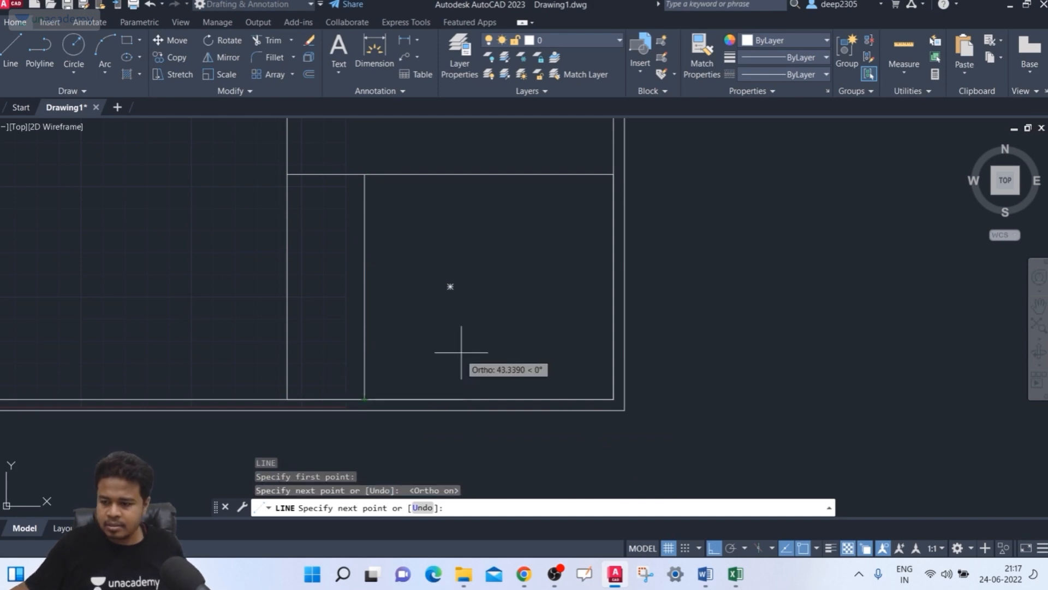
{"action": "key", "text": "Return"}
Step: Draw a horizontal line from the title block's vertical divider to its right edge, a little under a third of the way down
{"action": "key", "text": "Return"}
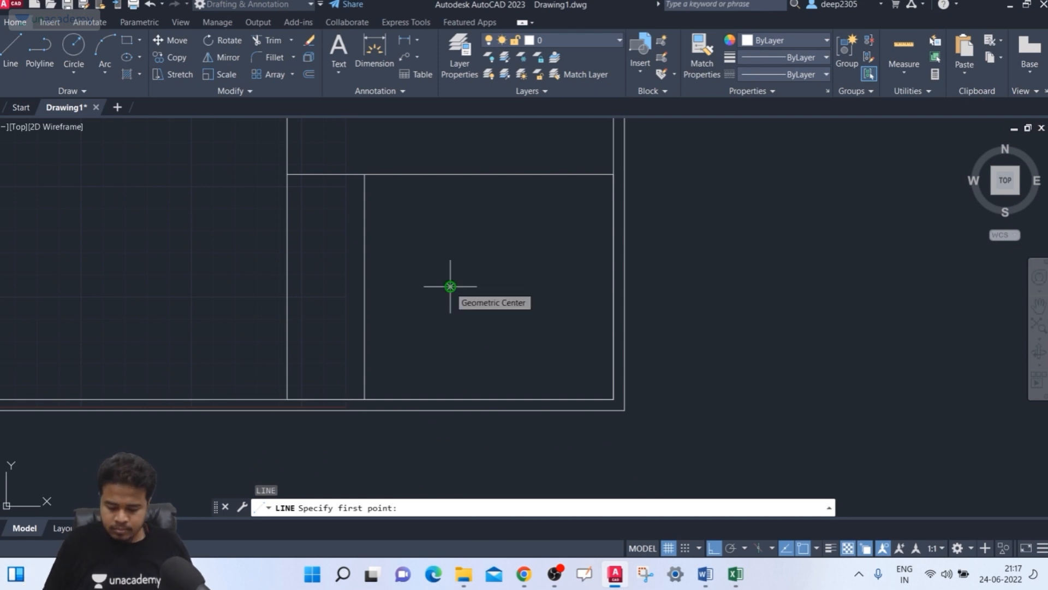
{"action": "left_click", "coordinate": [365, 240]}
{"action": "left_click", "coordinate": [613, 257]}
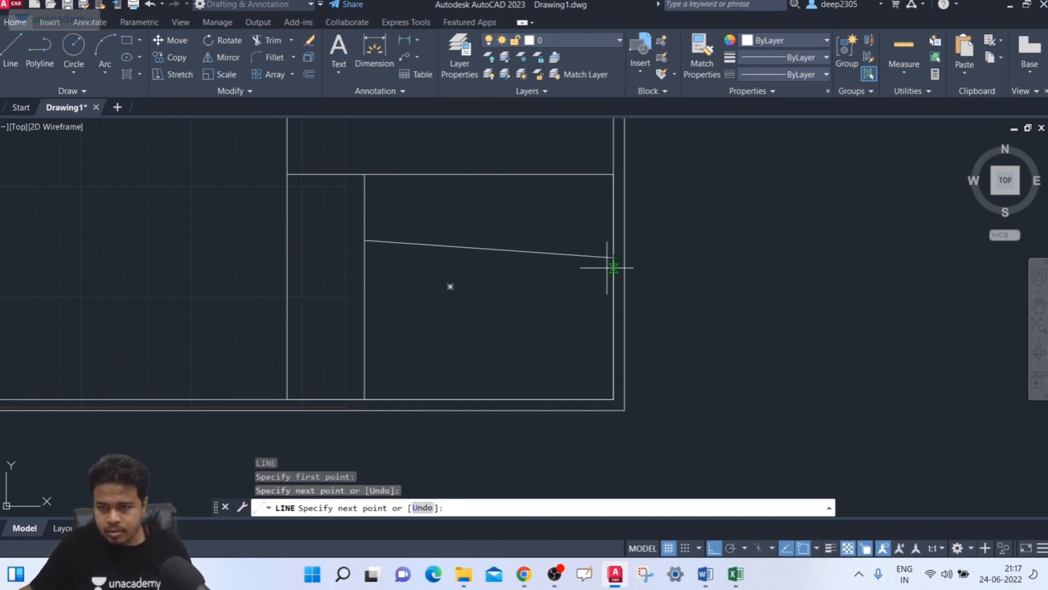
{"action": "key", "text": "ctrl+z"}
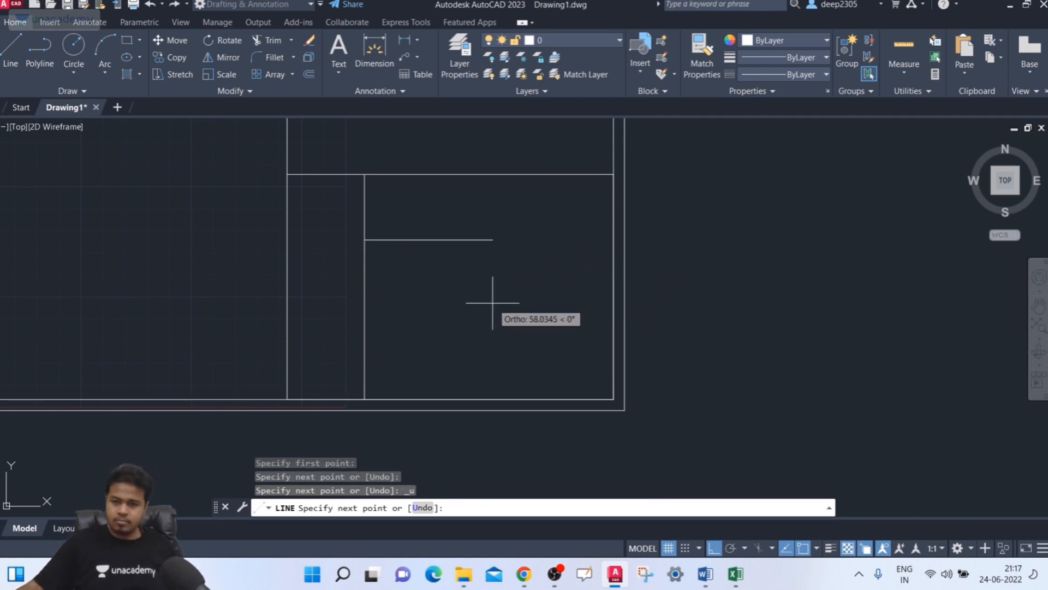
{"action": "left_click", "coordinate": [614, 240]}
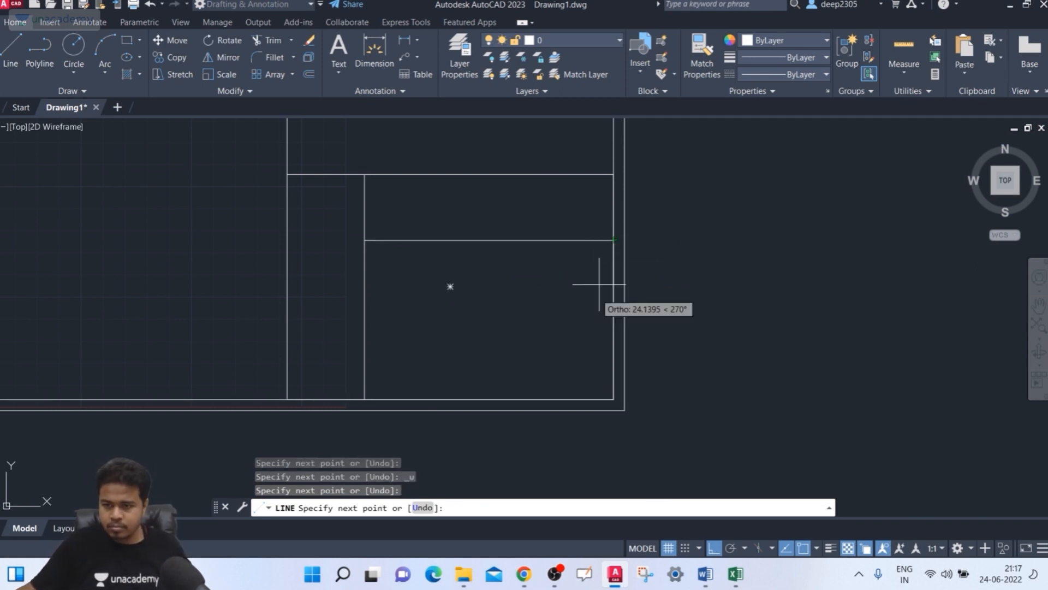
{"action": "key", "text": "Return"}
Step: Draw two more horizontal lines from the vertical divider to the title block's right edge, dividing the area below the first line into three rows
{"action": "key", "text": "Return"}
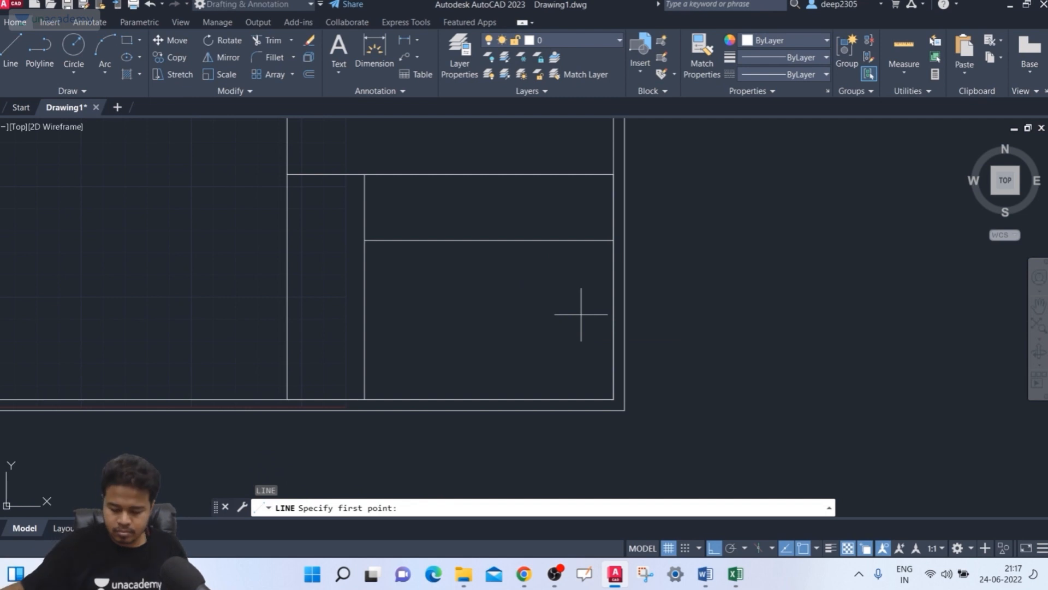
{"action": "left_click", "coordinate": [365, 304]}
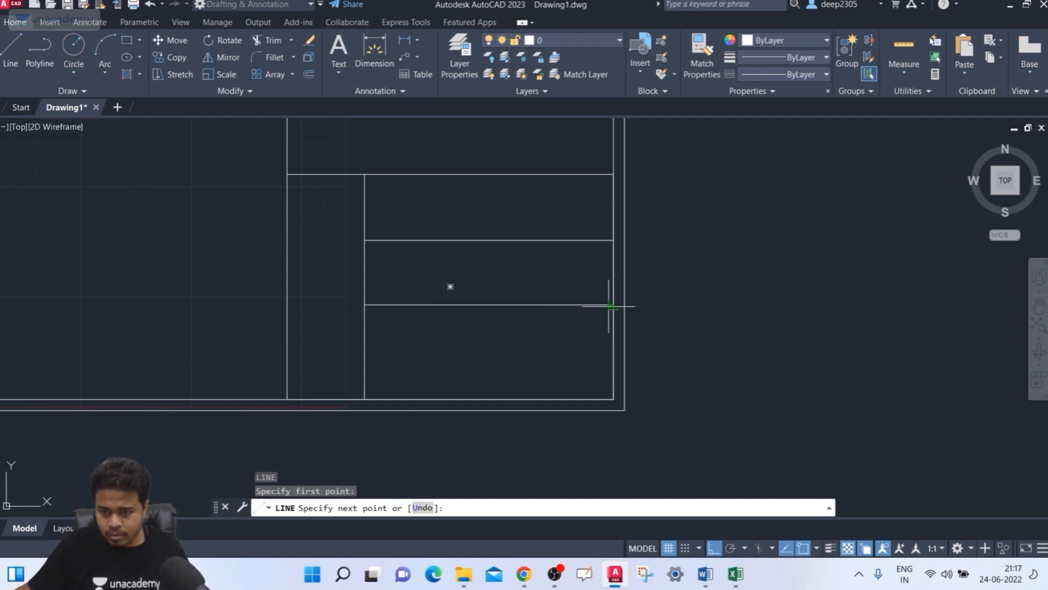
{"action": "left_click", "coordinate": [614, 355]}
{"action": "key", "text": "Return"}
{"action": "key", "text": "Return"}
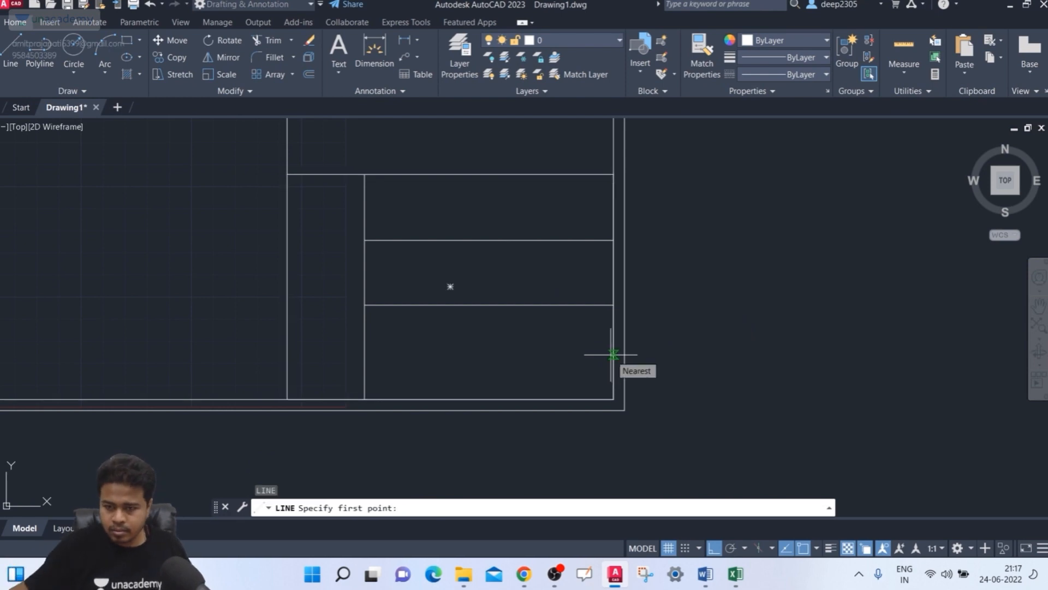
{"action": "left_click", "coordinate": [365, 347]}
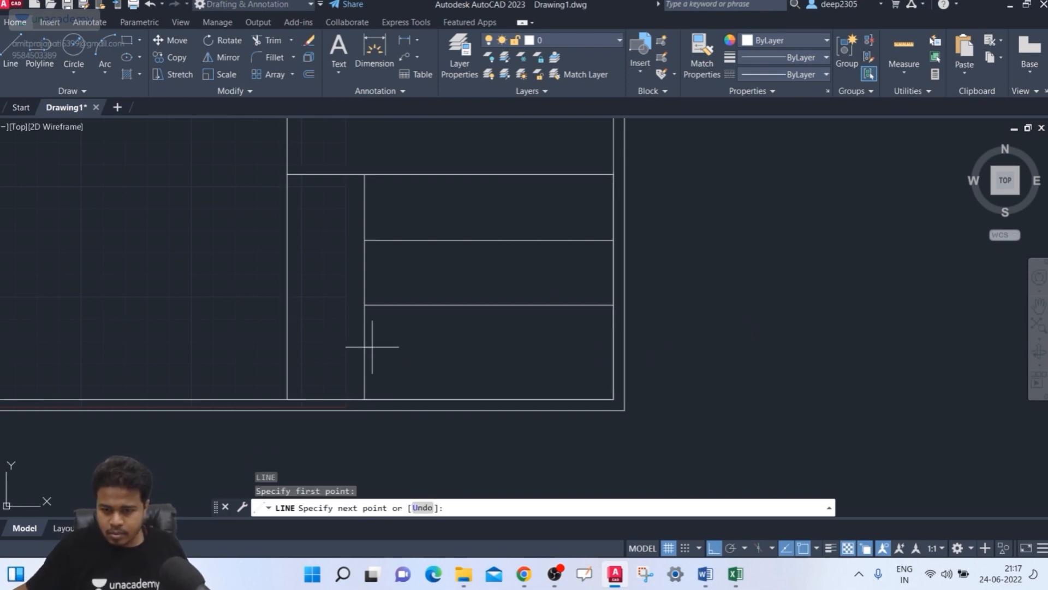
{"action": "left_click", "coordinate": [614, 348]}
{"action": "key", "text": "Return"}
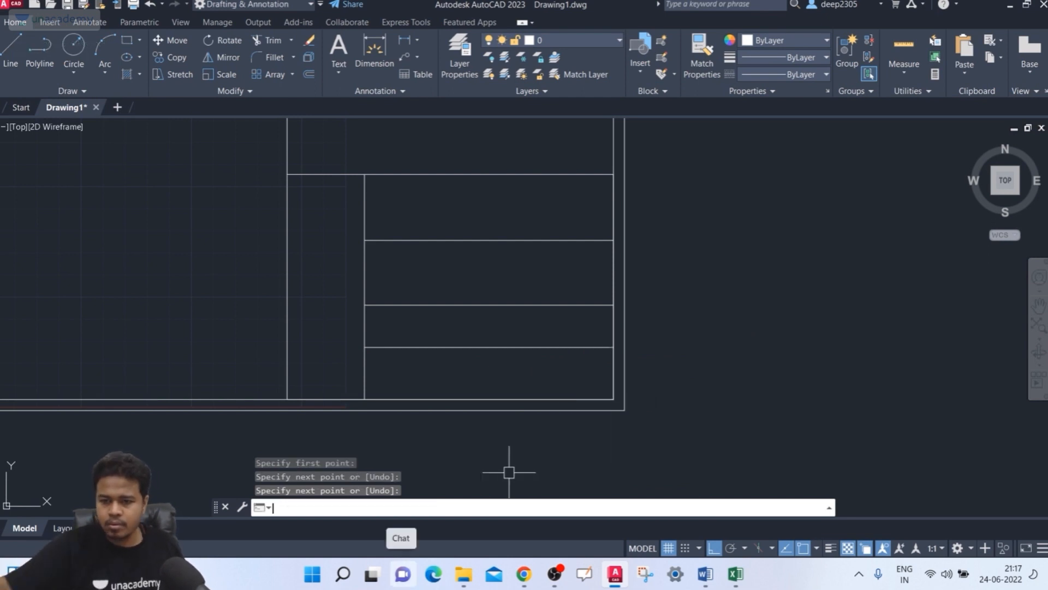
{"action": "key", "text": "Escape"}
Step: Draw a short vertical line across the title block's third row, near the row's left end
{"action": "mouse_move", "coordinate": [426, 323]}
{"action": "middle_mouse_down"}
{"action": "mouse_move", "coordinate": [436, 293]}
{"action": "mouse_move", "coordinate": [414, 247]}
{"action": "mouse_move", "coordinate": [421, 322]}
{"action": "middle_mouse_up"}
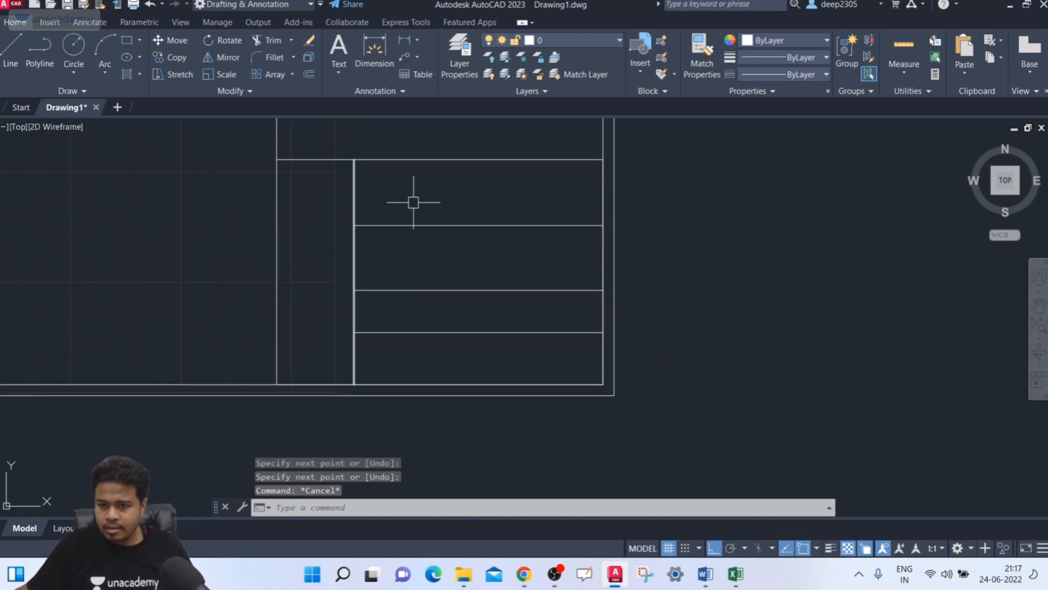
{"action": "middle_click_drag", "start_coordinate": [414, 202], "coordinate": [422, 200]}
{"action": "scroll", "coordinate": [460, 331], "scroll_direction": "up", "scroll_amount": 2}
{"action": "type", "text": "l"}
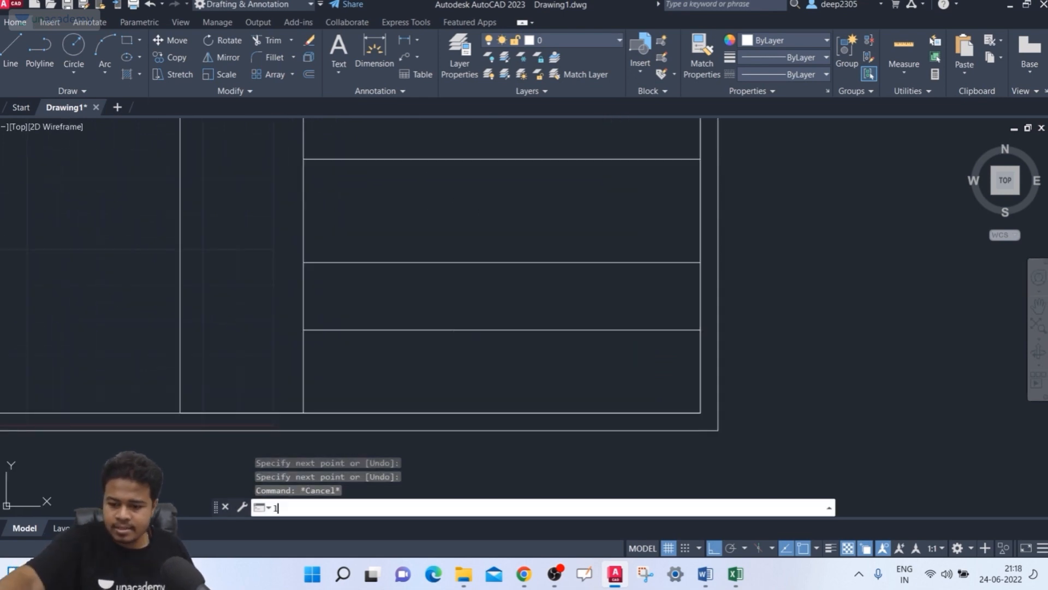
{"action": "key", "text": "Return"}
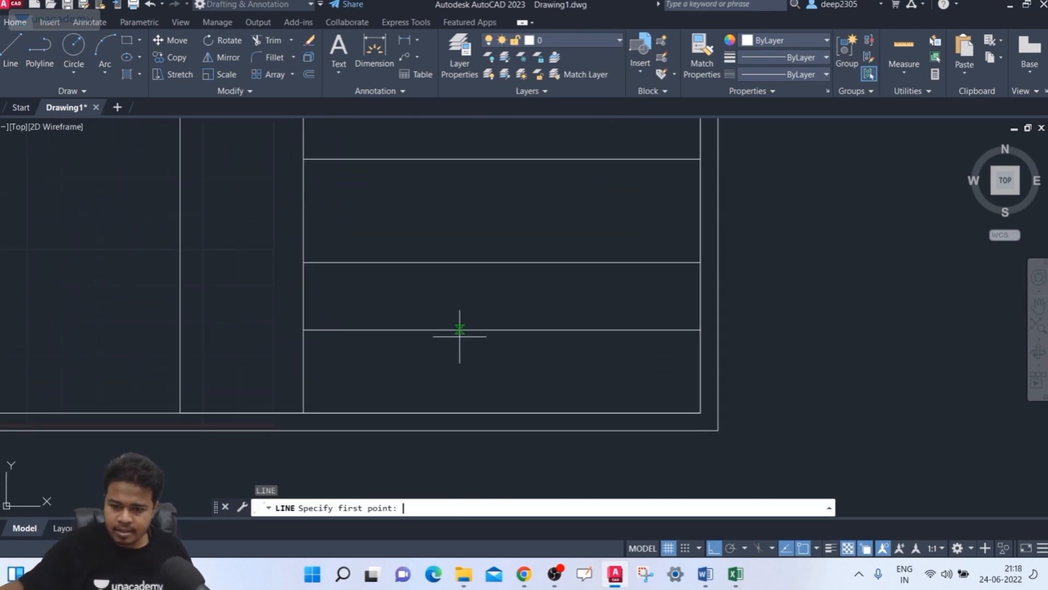
{"action": "left_click", "coordinate": [369, 263]}
{"action": "left_click", "coordinate": [368, 329]}
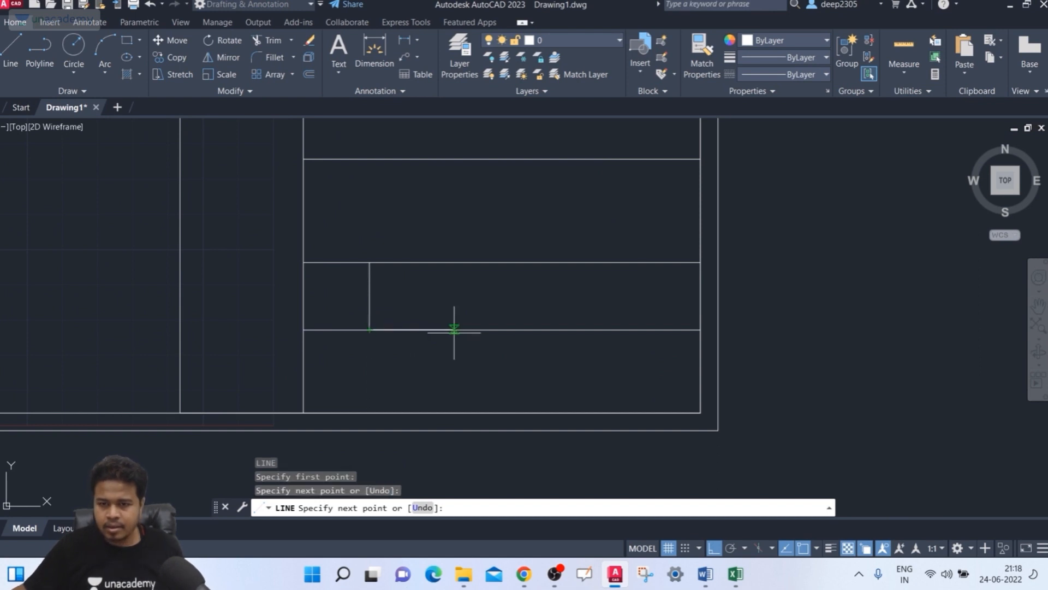
{"action": "key", "text": "Escape"}
Step: Copy the third row's short vertical line twice in Multiple mode, placing one copy left of the row's middle and one near its right end
{"action": "middle_click_drag", "start_coordinate": [456, 312], "coordinate": [418, 311]}
{"action": "type", "text": "c"}
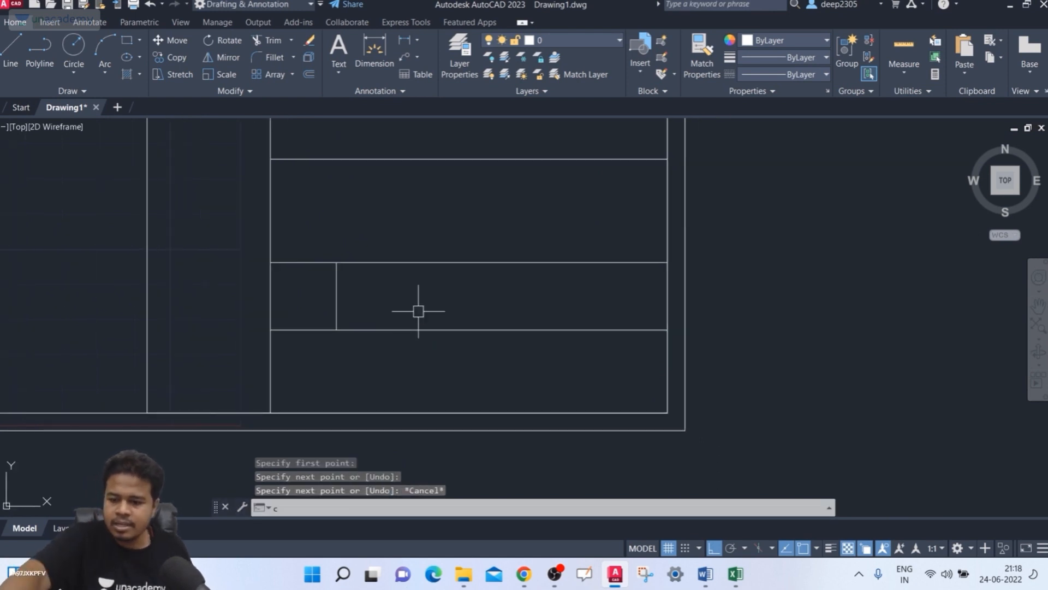
{"action": "type", "text": "o"}
{"action": "key", "text": "Return"}
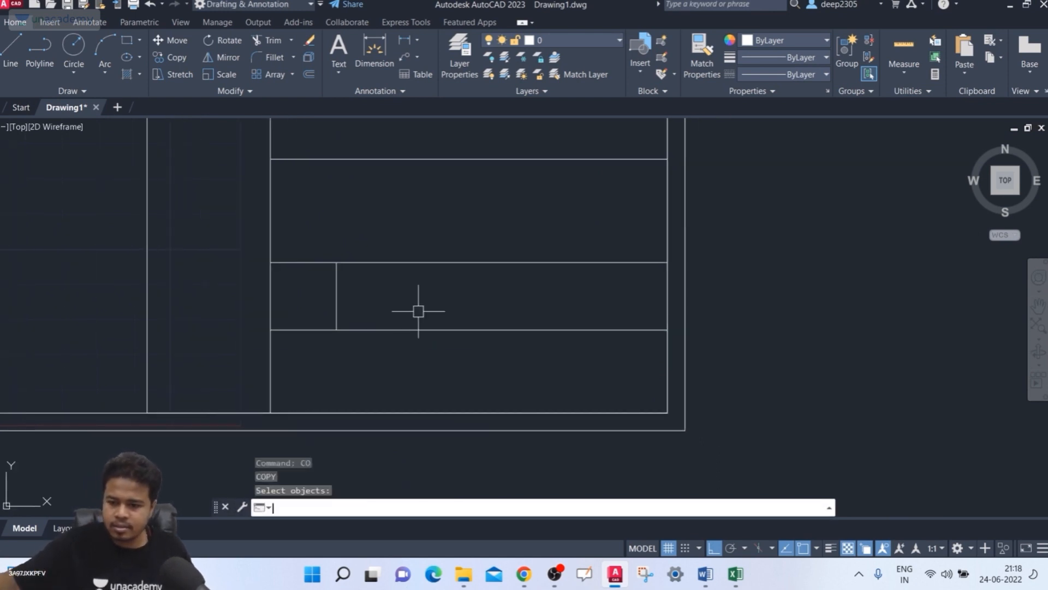
{"action": "left_click", "coordinate": [338, 294]}
{"action": "key", "text": "Return"}
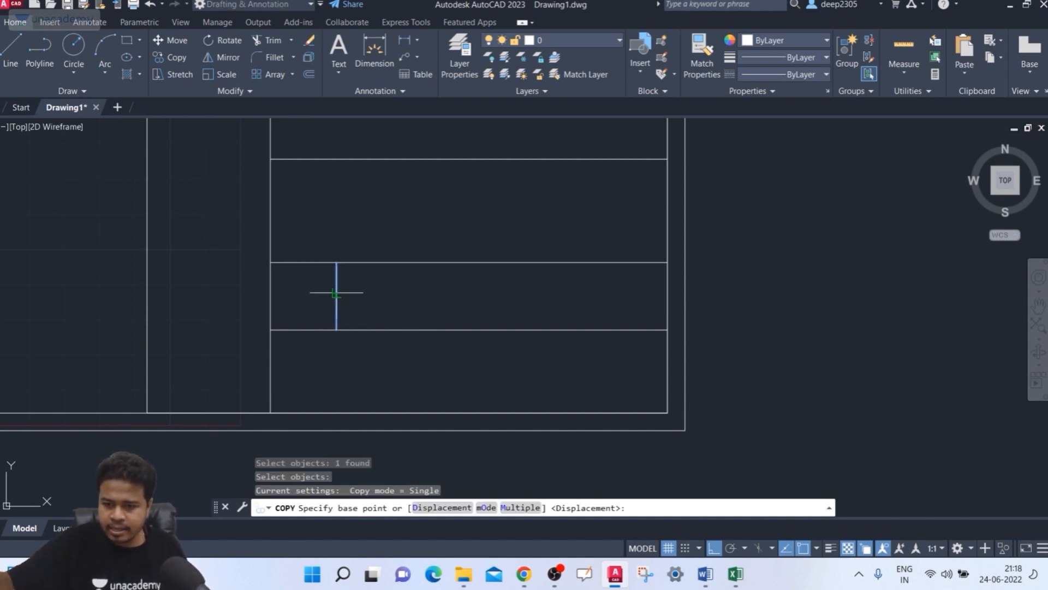
{"action": "left_click", "coordinate": [529, 513]}
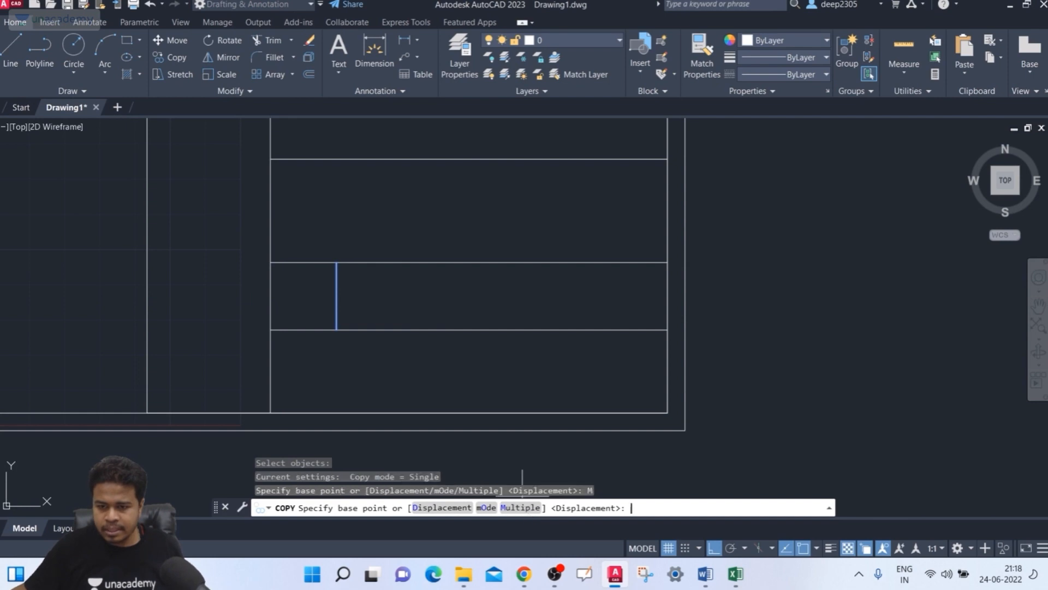
{"action": "left_click", "coordinate": [336, 329]}
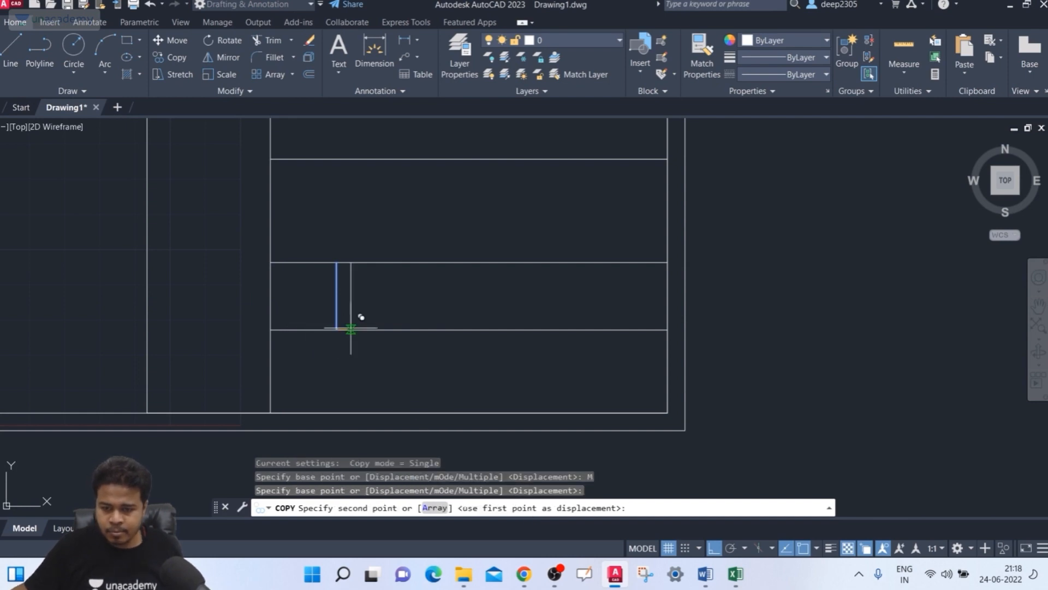
{"action": "left_click", "coordinate": [435, 330]}
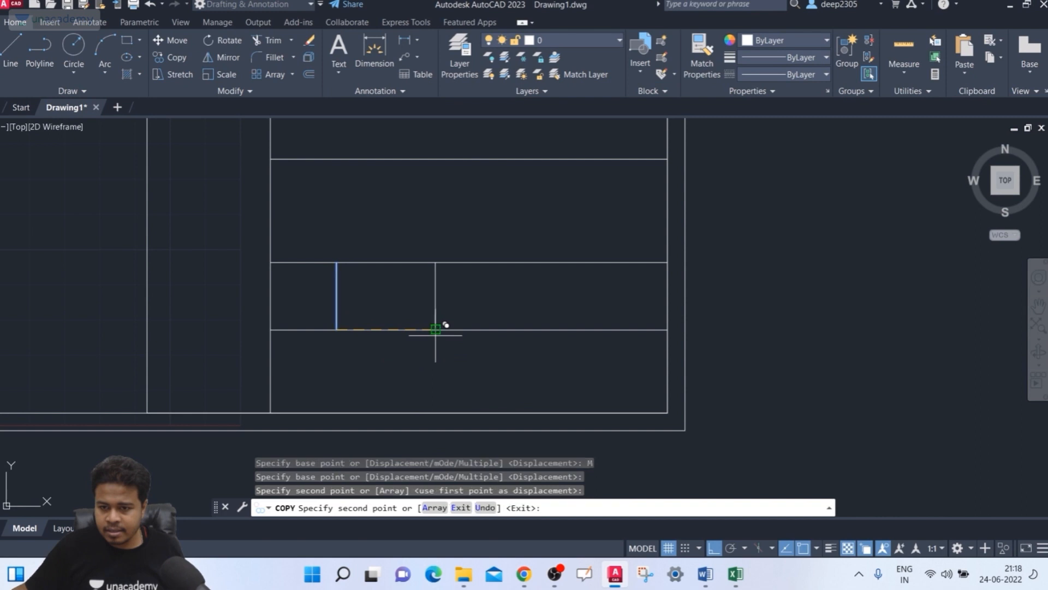
{"action": "left_click", "coordinate": [602, 335]}
{"action": "middle_click_drag", "start_coordinate": [529, 363], "coordinate": [498, 333]}
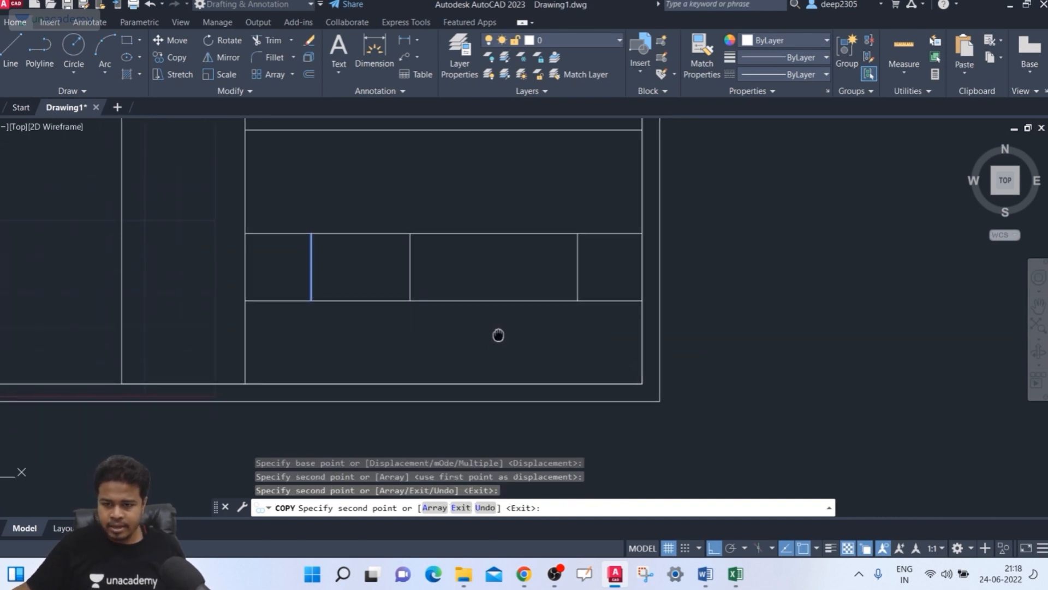
{"action": "key", "text": "Escape"}
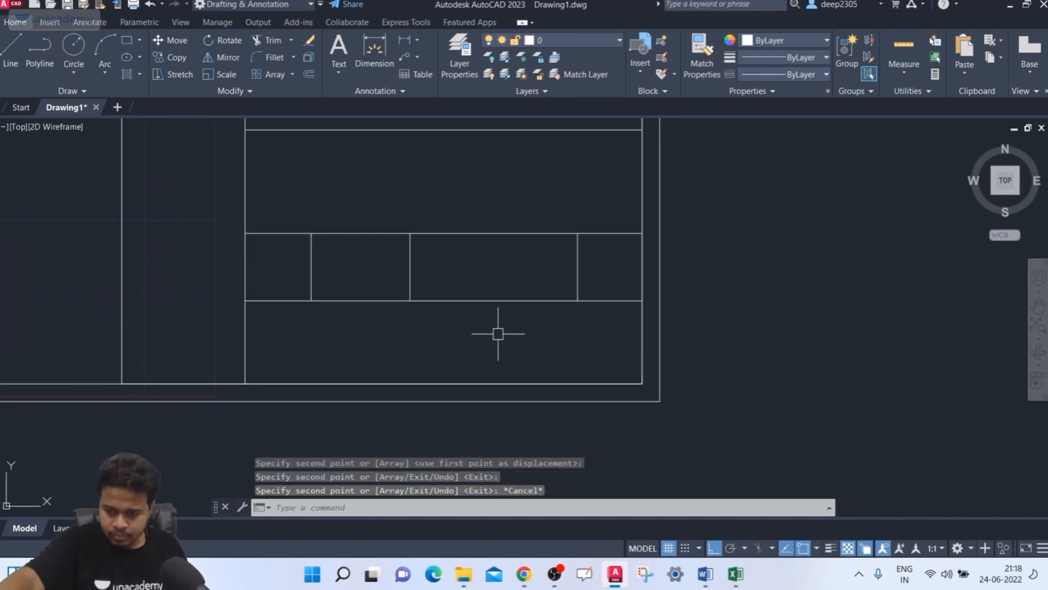
{"action": "key", "text": "Escape"}
Step: Draw a vertical line across the title block's bottom row, about a third of the way from the row's left end
{"action": "type", "text": "l"}
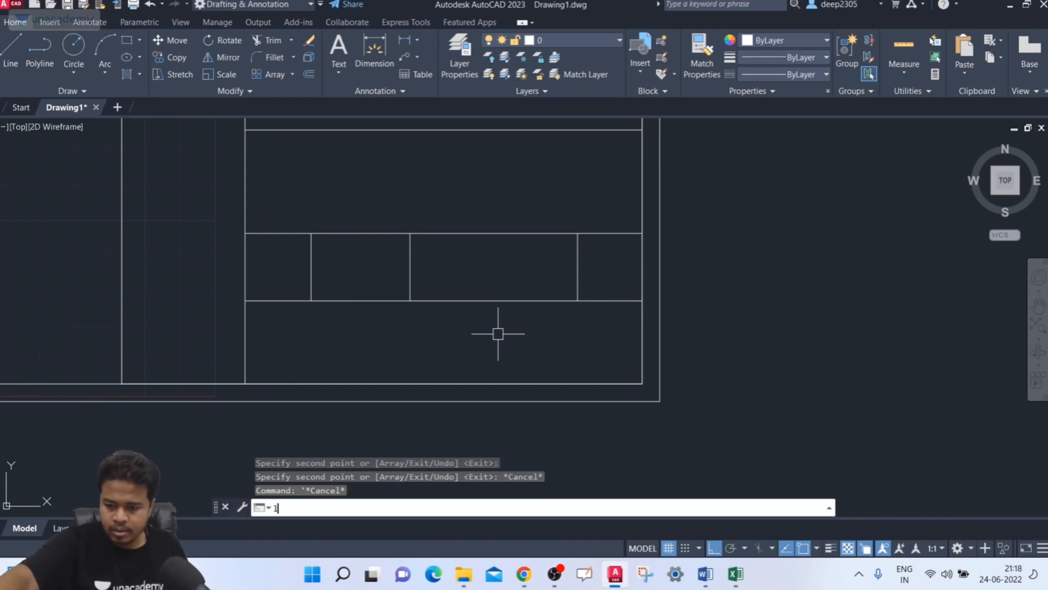
{"action": "key", "text": "Return"}
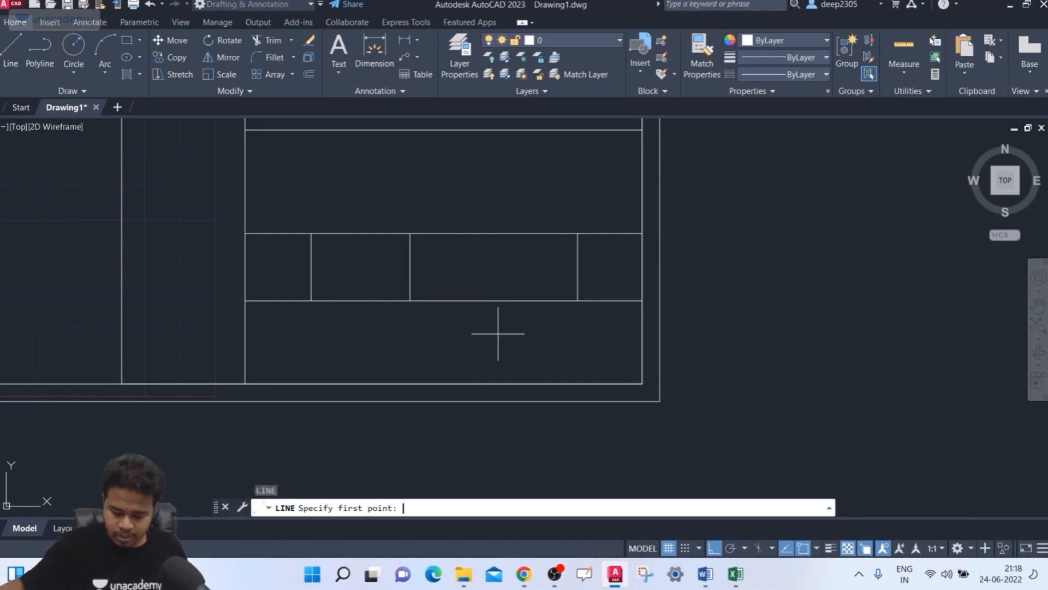
{"action": "left_click", "coordinate": [363, 300]}
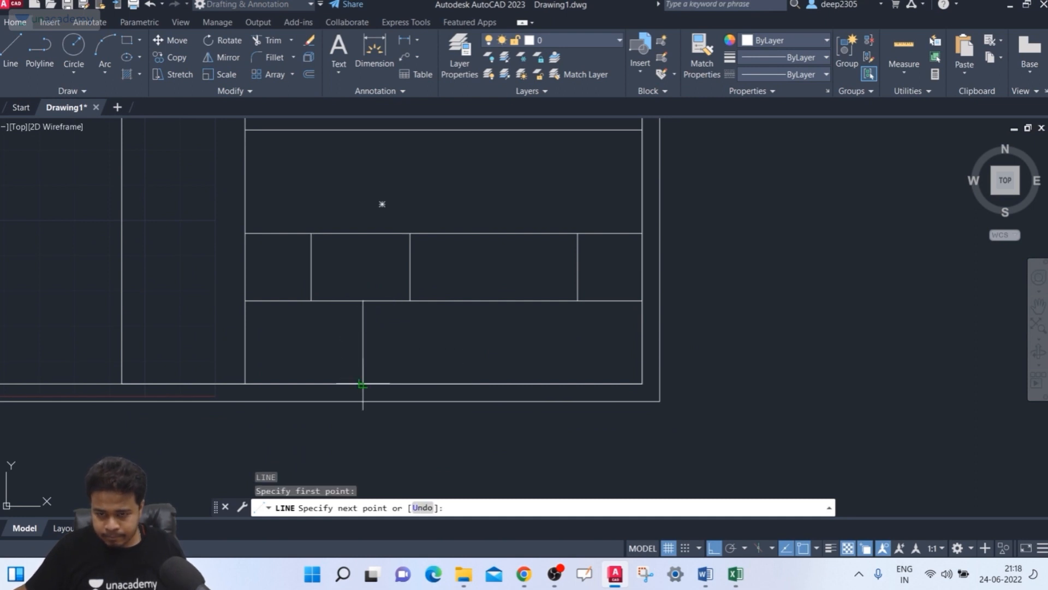
{"action": "left_click", "coordinate": [363, 383]}
{"action": "key", "text": "Escape"}
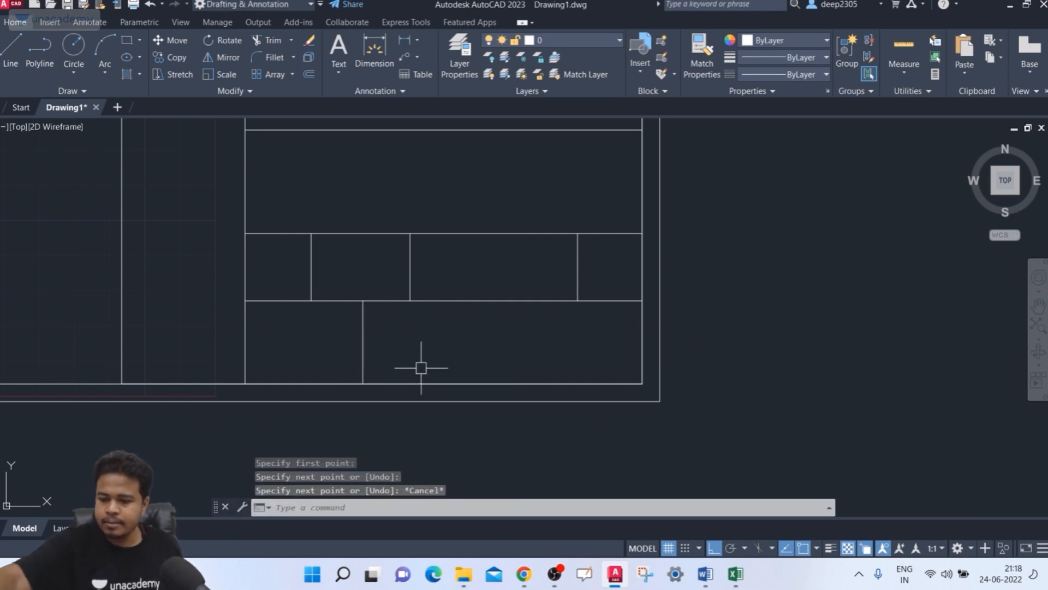
Step: Copy the bottom row's vertical line to about two thirds of the way along the title block's bottom row, dividing it into three cells
{"action": "type", "text": "co"}
{"action": "key", "text": "Return"}
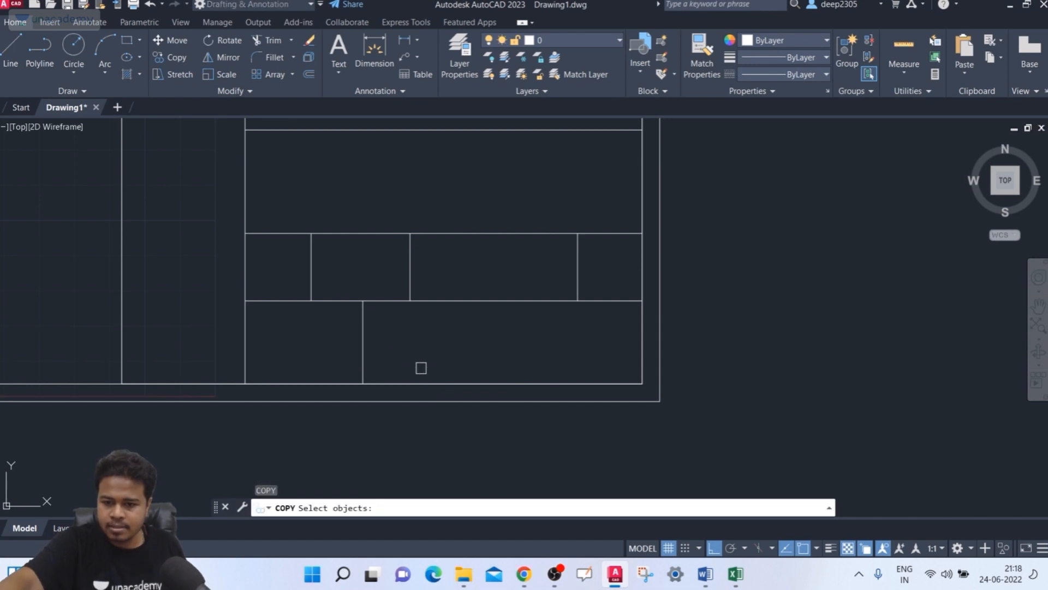
{"action": "left_click", "coordinate": [363, 344]}
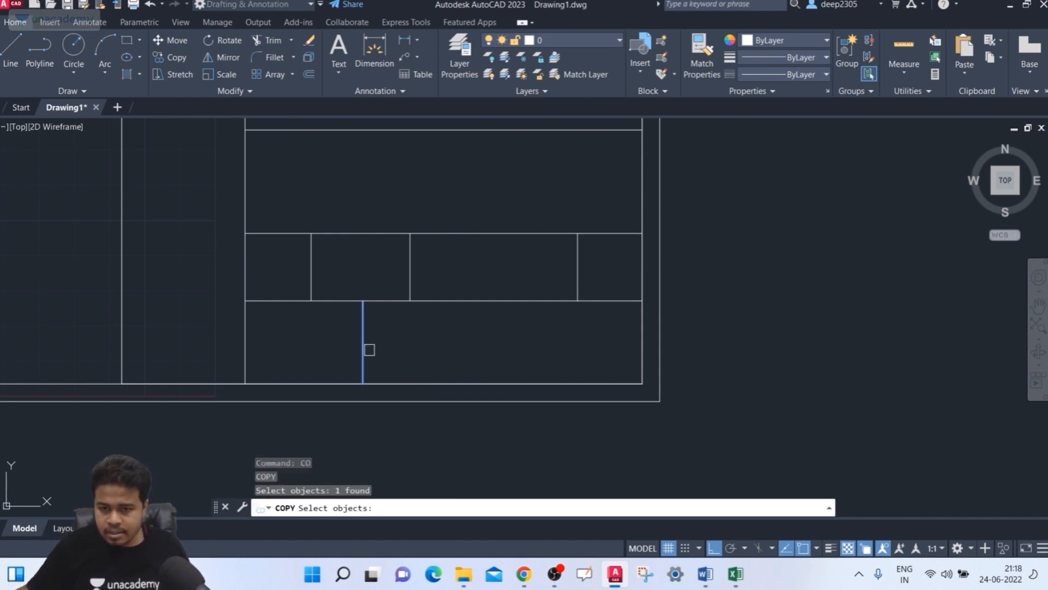
{"action": "key", "text": "Return"}
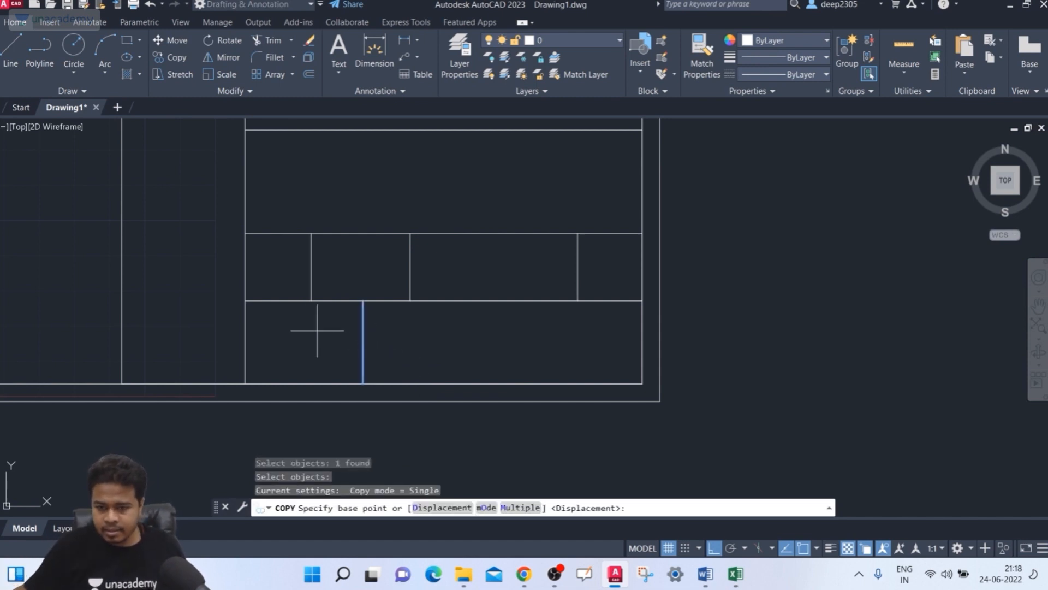
{"action": "left_click", "coordinate": [361, 295]}
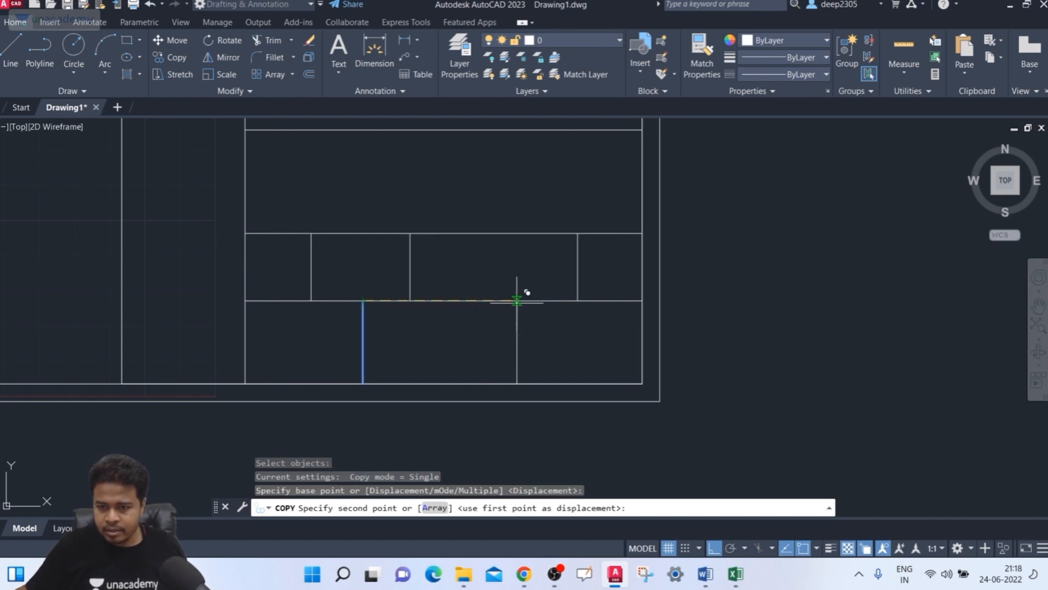
{"action": "key", "text": "Escape"}
{"action": "mouse_move", "coordinate": [482, 314]}
{"action": "middle_mouse_down"}
{"action": "mouse_move", "coordinate": [401, 305]}
{"action": "mouse_move", "coordinate": [423, 312]}
{"action": "middle_mouse_up"}
{"action": "scroll", "coordinate": [400, 304], "scroll_direction": "down", "scroll_amount": 2}
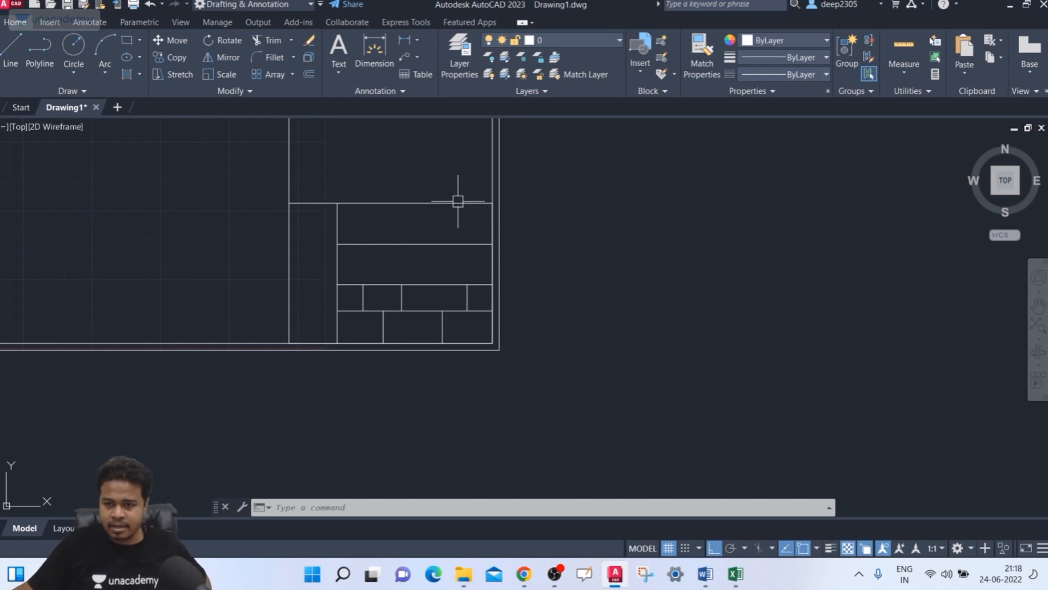
{"action": "scroll", "coordinate": [363, 209], "scroll_direction": "up", "scroll_amount": 3}
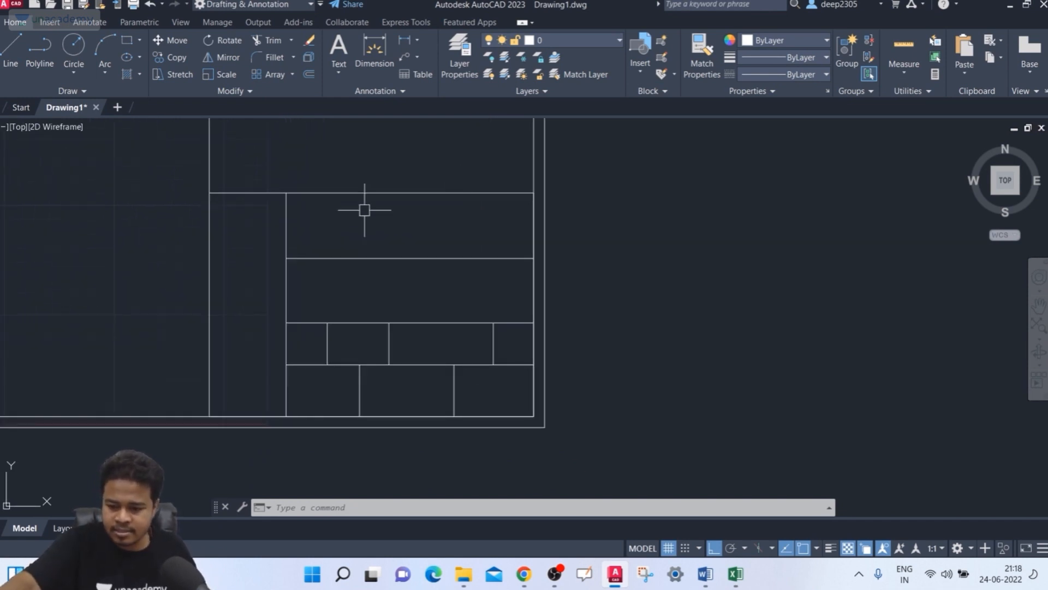
{"action": "type", "text": "m"}
{"action": "key", "text": "Return"}
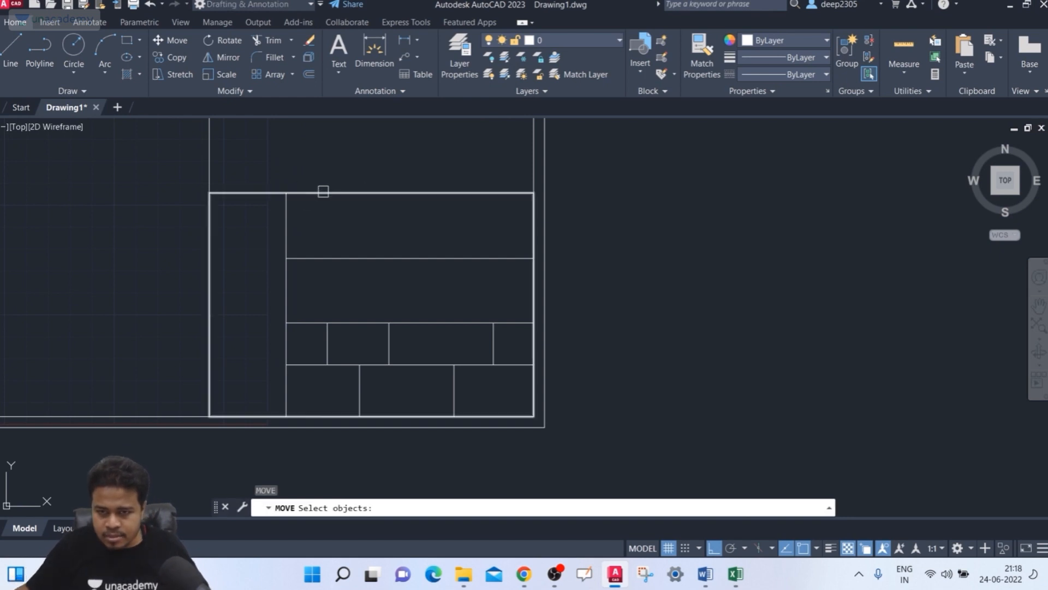
{"action": "left_click", "coordinate": [321, 193]}
{"action": "key", "text": "Escape"}
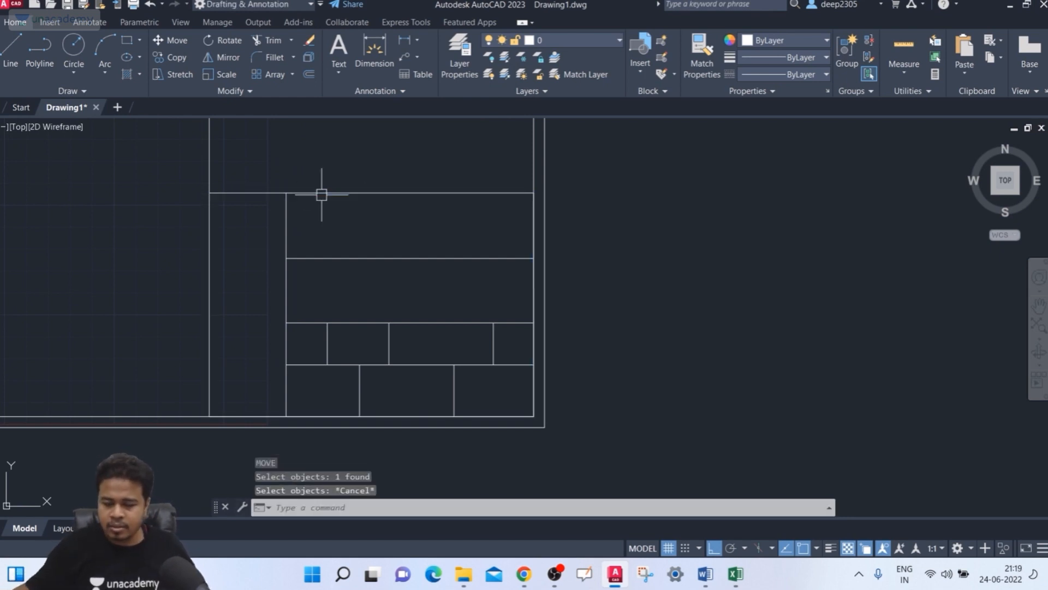
Step: Explode the title block's outer rectangle into separate lines
{"action": "type", "text": "x"}
{"action": "key", "text": "Return"}
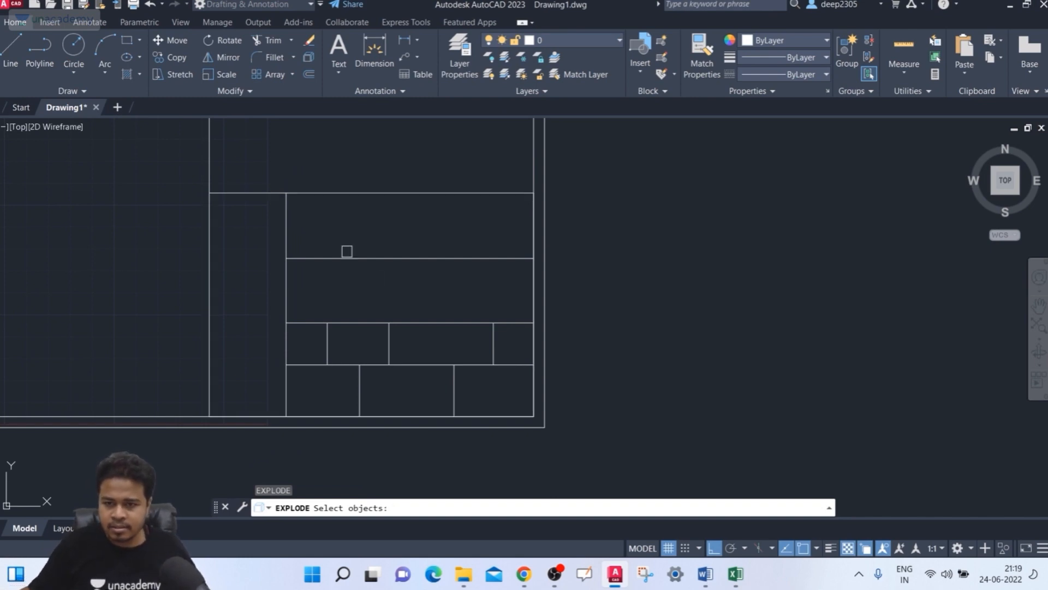
{"action": "left_click", "coordinate": [351, 195]}
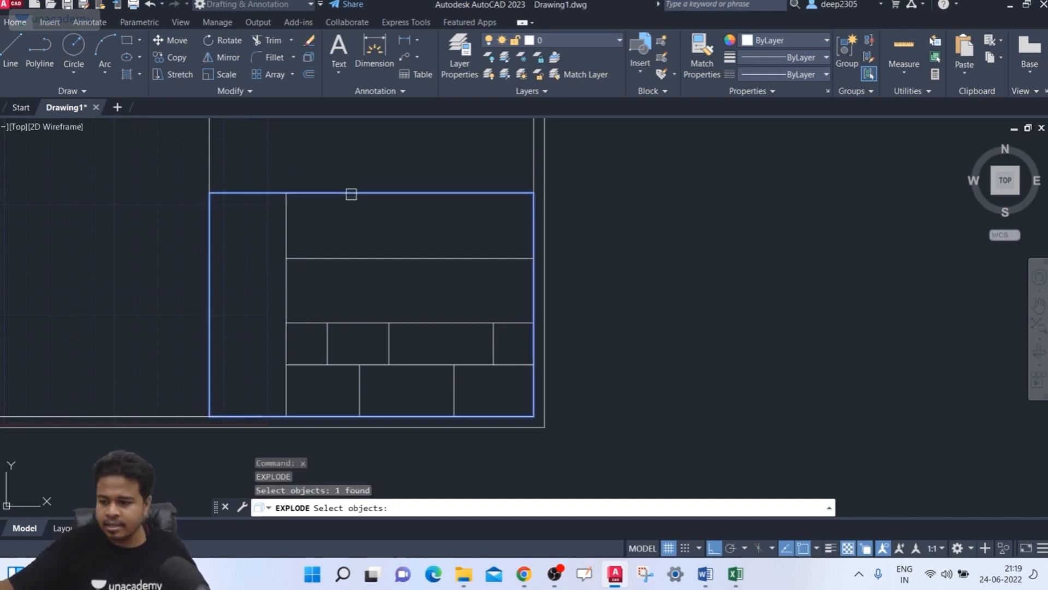
{"action": "key", "text": "Return"}
Step: Move the title block's top line straight down by about half the height of the first row
{"action": "type", "text": "m"}
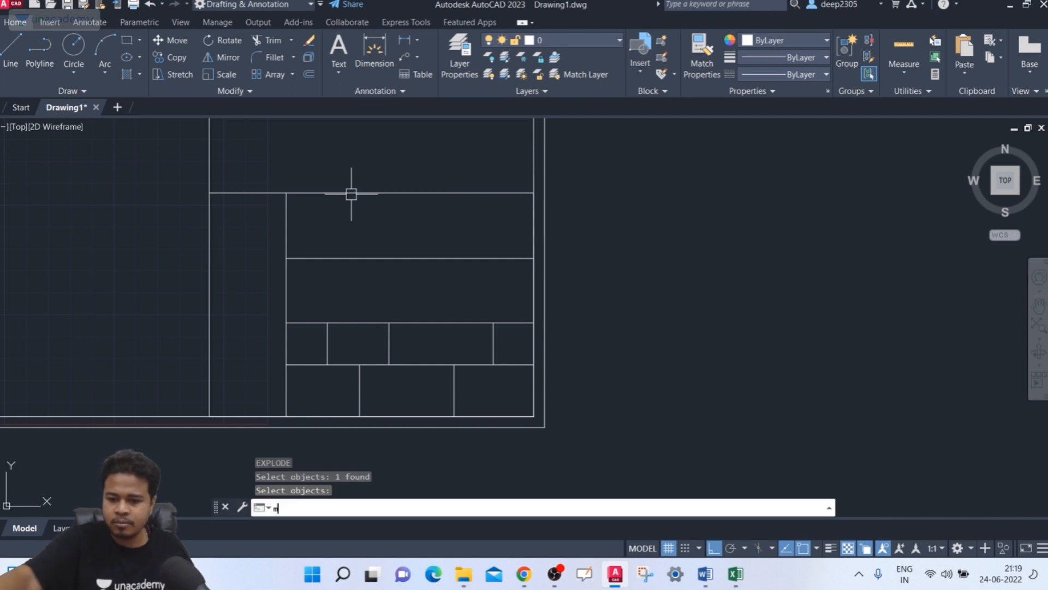
{"action": "key", "text": "Return"}
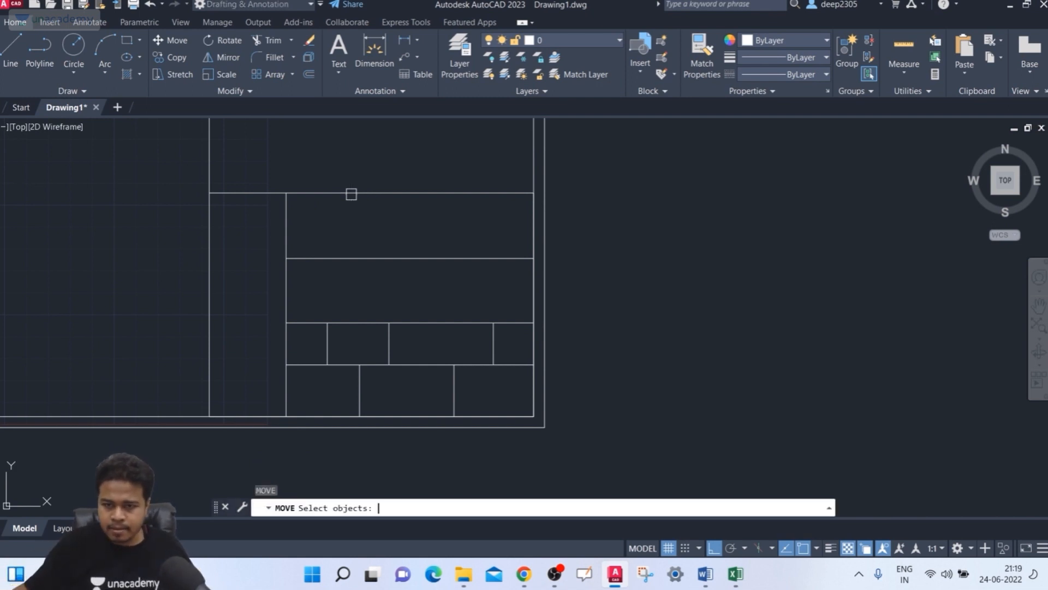
{"action": "left_click", "coordinate": [379, 192]}
{"action": "key", "text": "Return"}
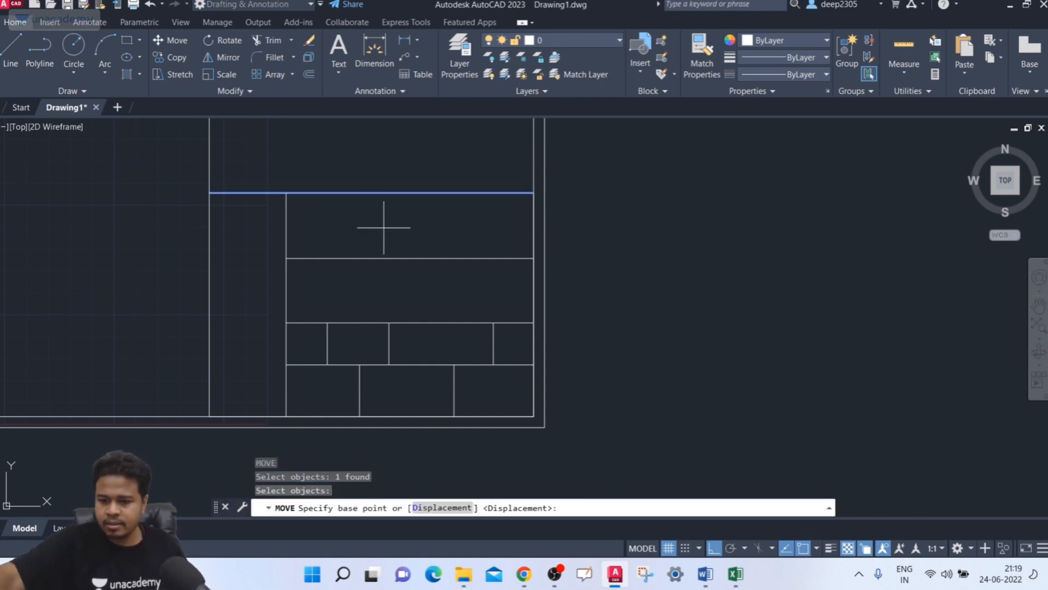
{"action": "left_click", "coordinate": [356, 192]}
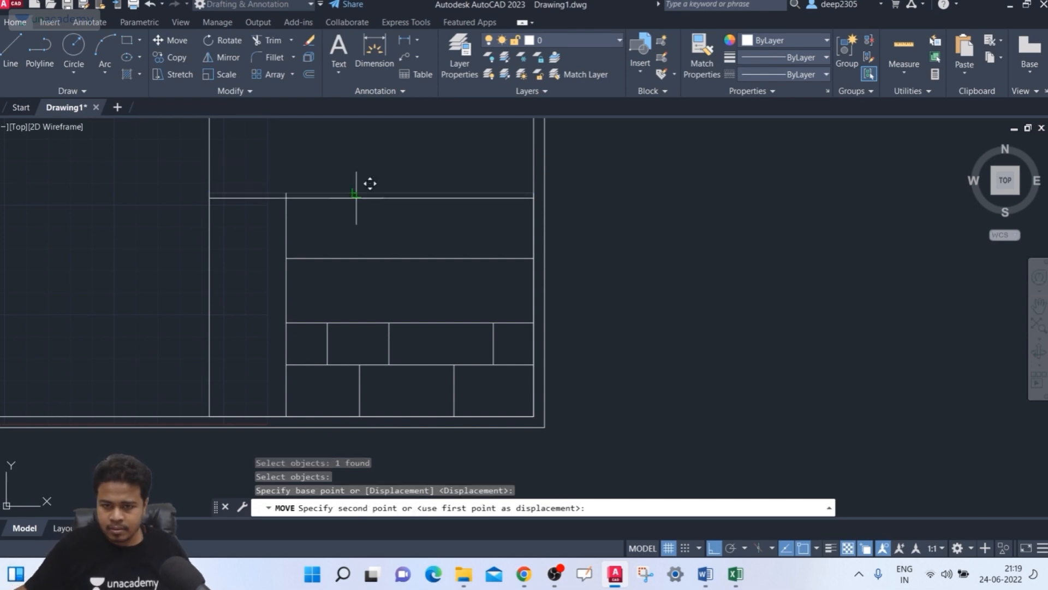
{"action": "left_click", "coordinate": [353, 226]}
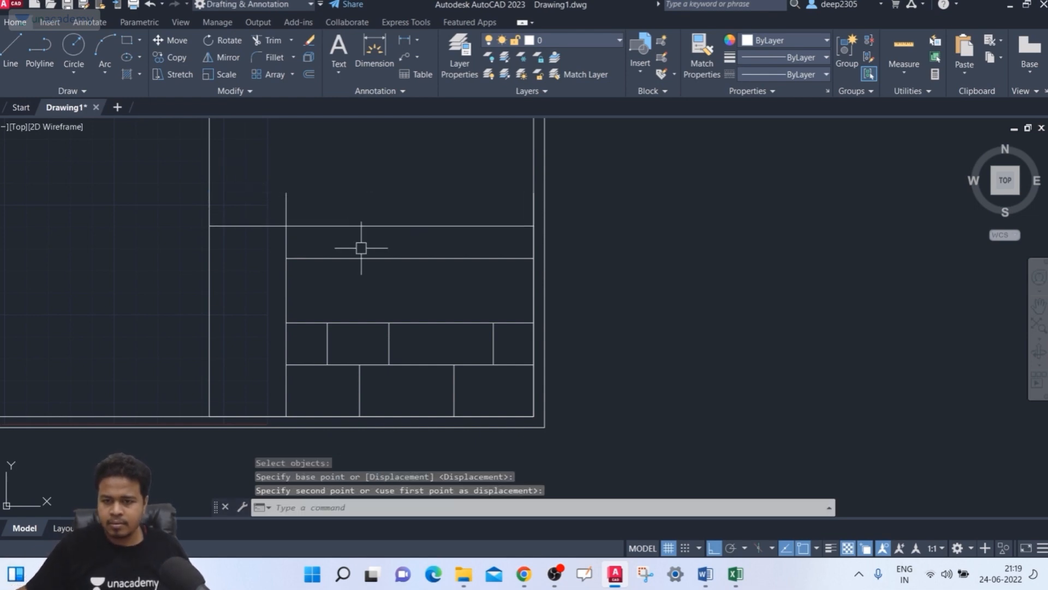
{"action": "key", "text": "Escape"}
Step: Move the horizontal line between the title block's first and second rows down by about 10 units
{"action": "key", "text": "Return"}
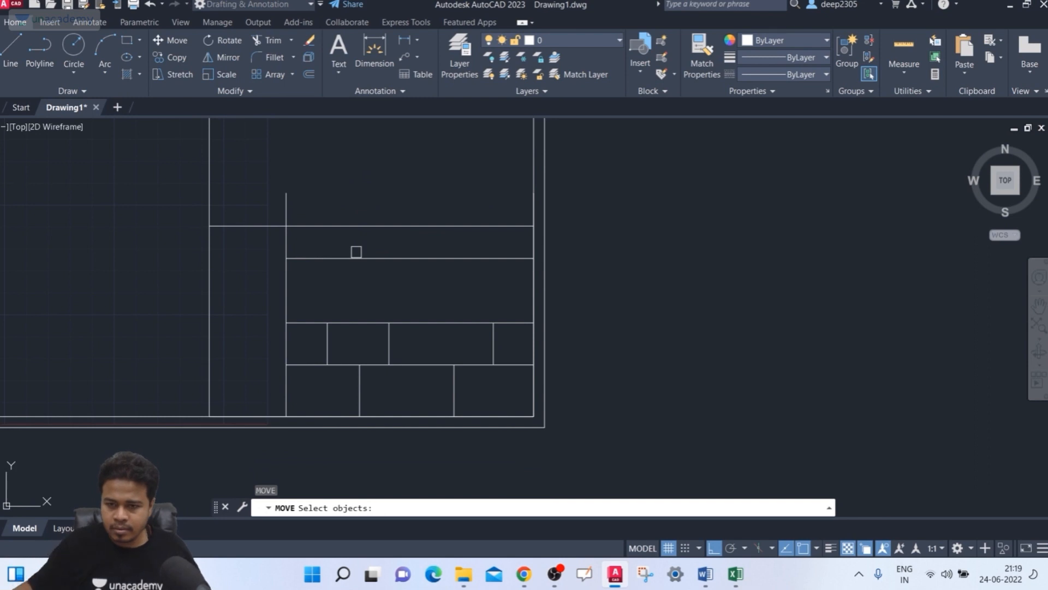
{"action": "left_click", "coordinate": [339, 253]}
{"action": "key", "text": "Return"}
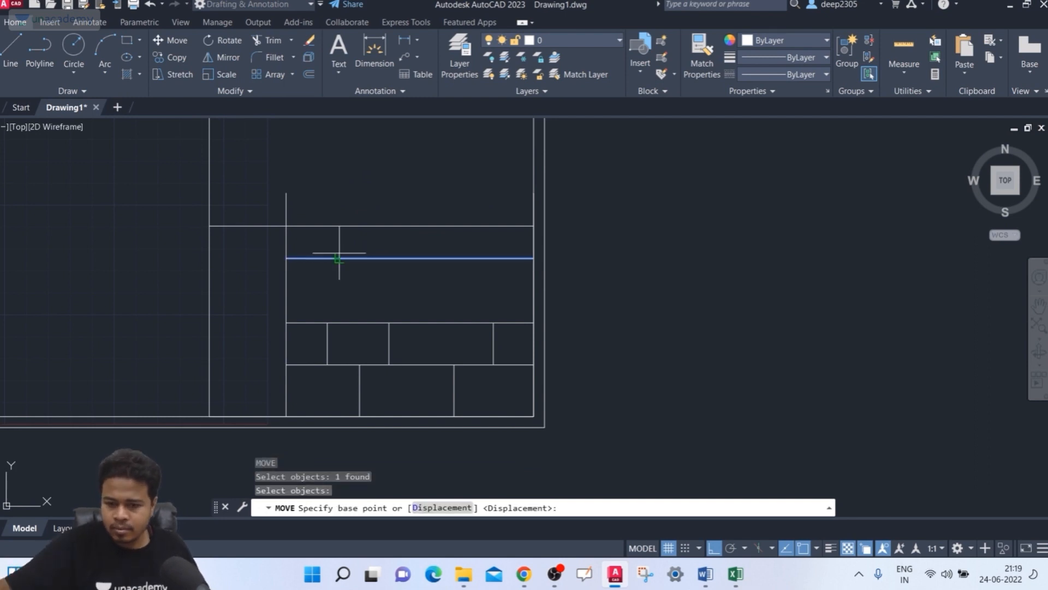
{"action": "left_click", "coordinate": [379, 257]}
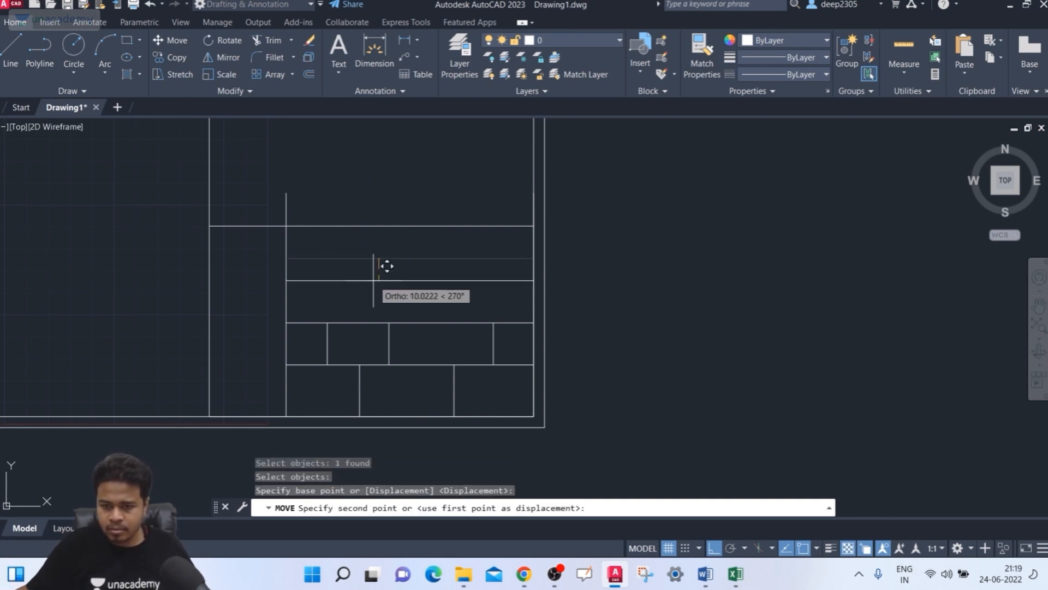
{"action": "left_click", "coordinate": [373, 280]}
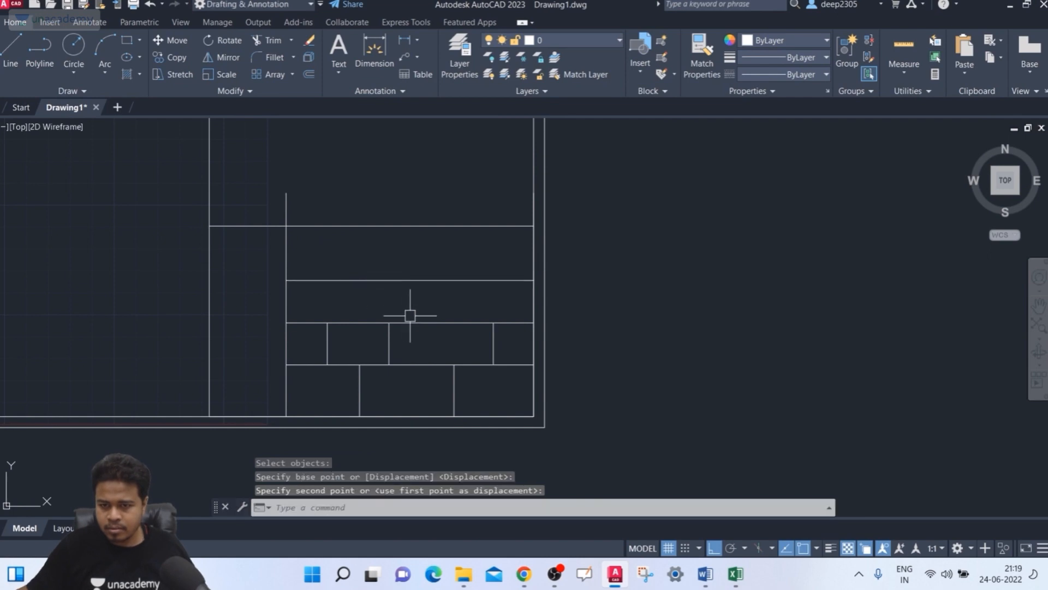
Step: Move the line between the first and second rows slightly further down, making the second row narrower than the first
{"action": "middle_click_drag", "start_coordinate": [401, 308], "coordinate": [387, 304]}
{"action": "key", "text": "Return"}
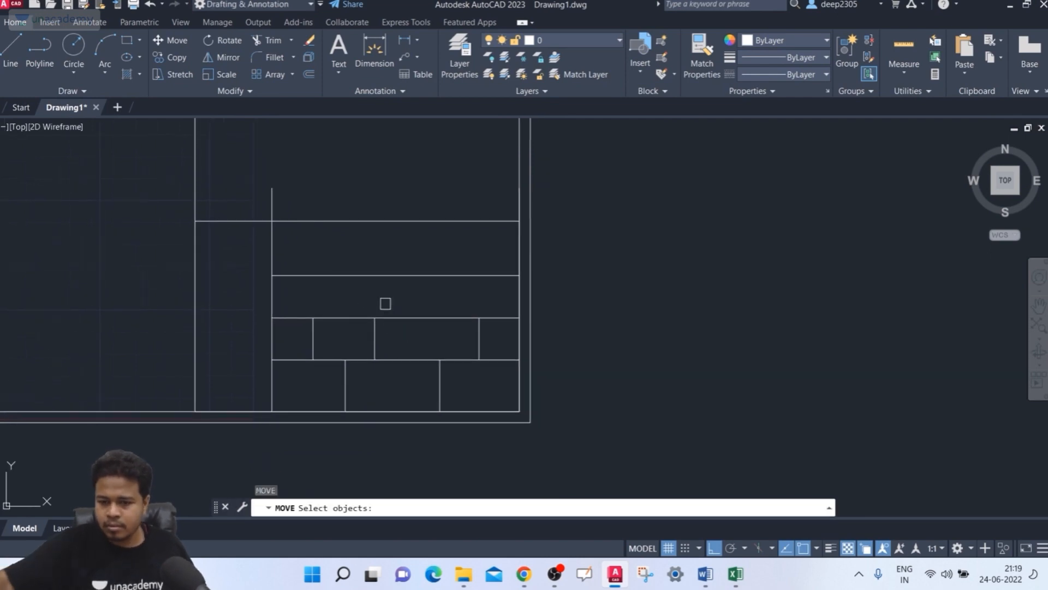
{"action": "left_click", "coordinate": [395, 277]}
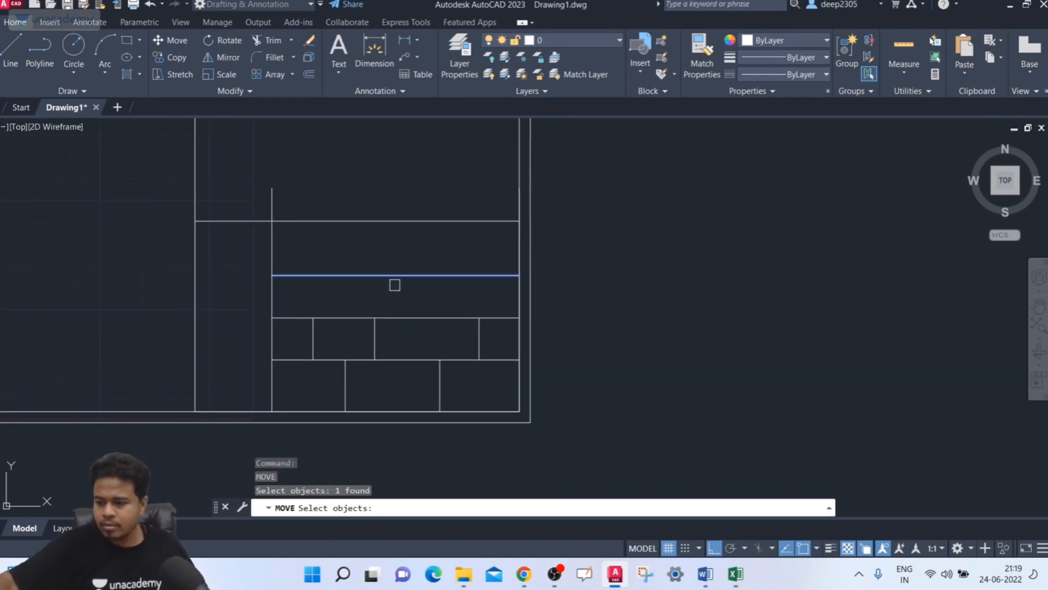
{"action": "key", "text": "Return"}
{"action": "scroll", "coordinate": [437, 287], "scroll_direction": "up", "scroll_amount": 2}
{"action": "left_click", "coordinate": [377, 269]}
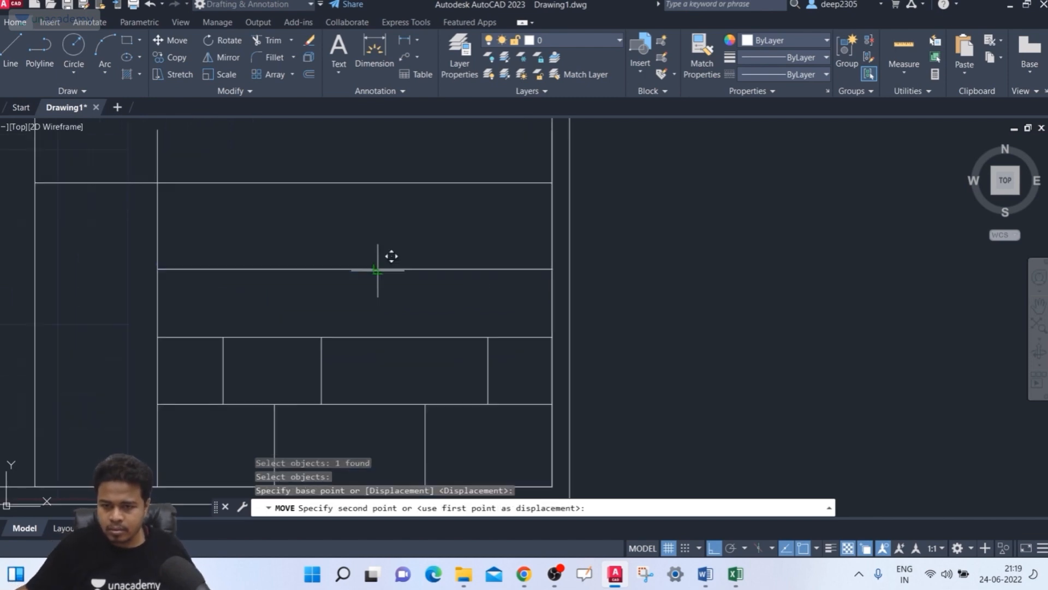
{"action": "left_click", "coordinate": [377, 293]}
{"action": "scroll", "coordinate": [379, 292], "scroll_direction": "down", "scroll_amount": 2}
{"action": "middle_click_drag", "start_coordinate": [379, 293], "coordinate": [394, 231]}
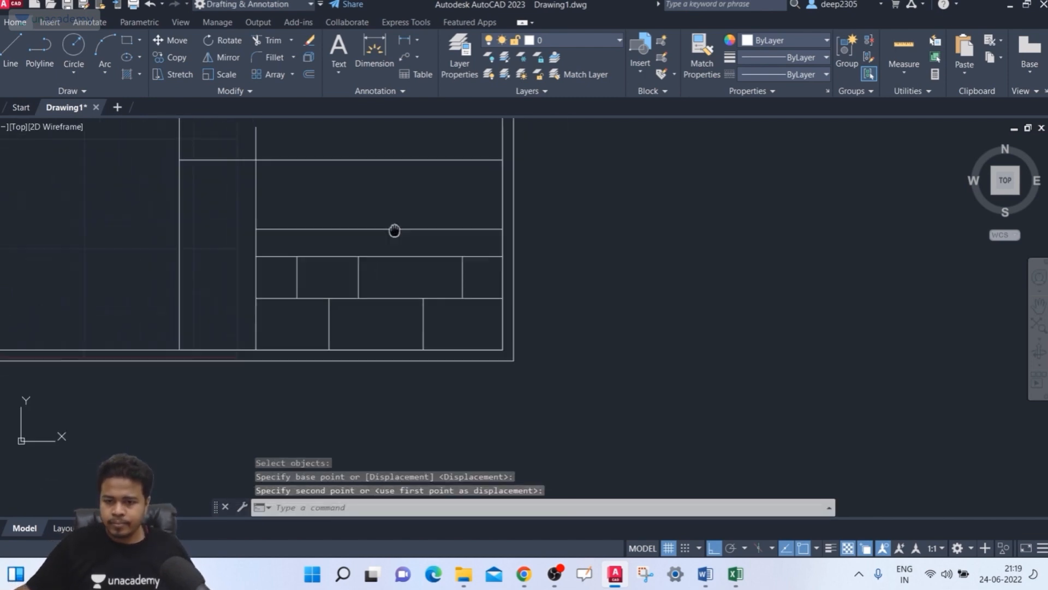
Step: Move the horizontal line above the bottom row straight down, to a little less than halfway into that row
{"action": "scroll", "coordinate": [387, 277], "scroll_direction": "up", "scroll_amount": 2}
{"action": "key", "text": "Return"}
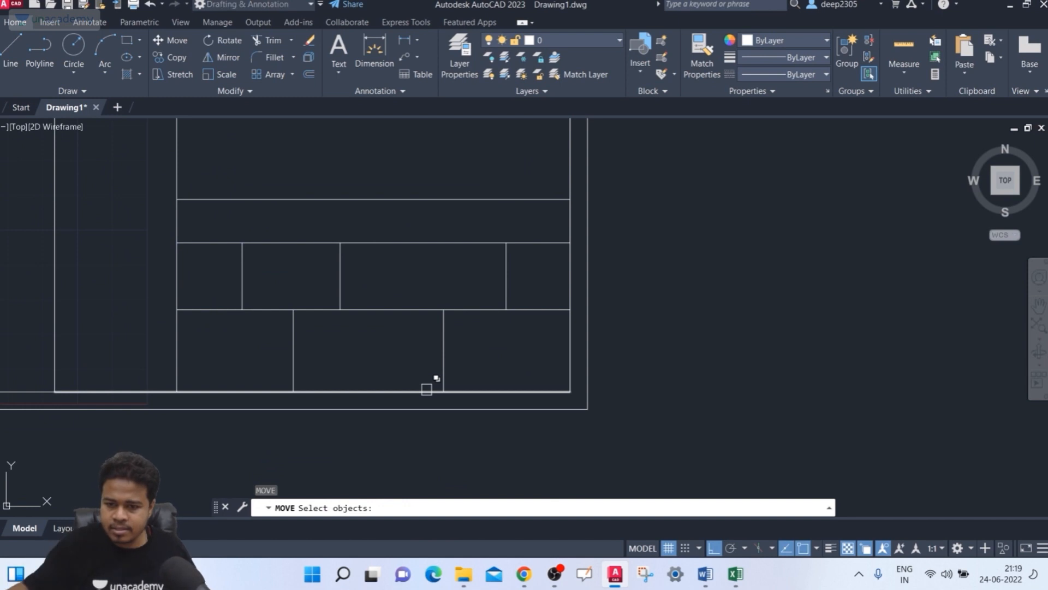
{"action": "left_click", "coordinate": [384, 309]}
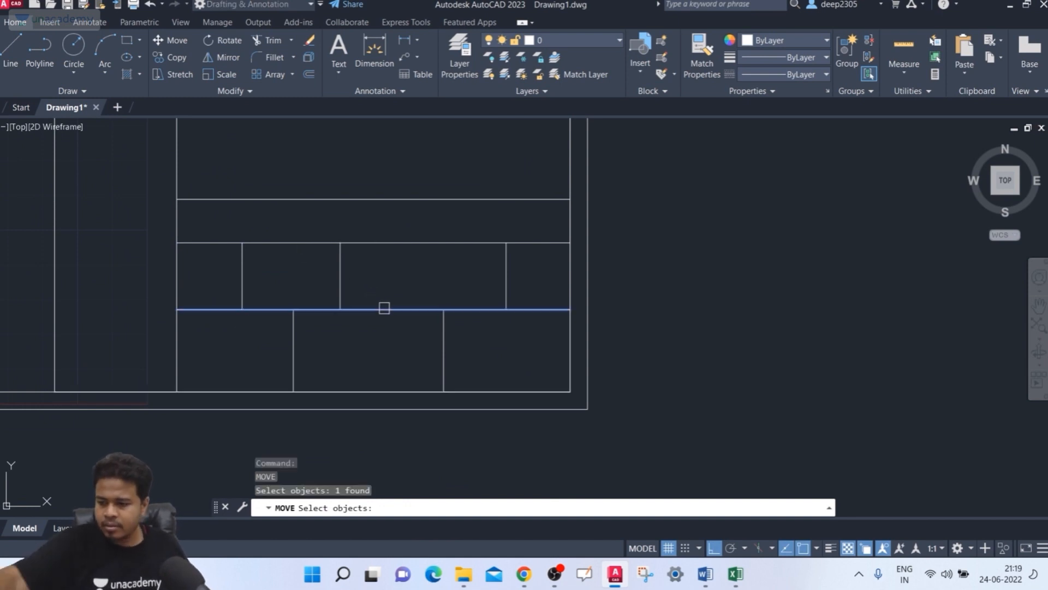
{"action": "key", "text": "Return"}
{"action": "left_click", "coordinate": [406, 309]}
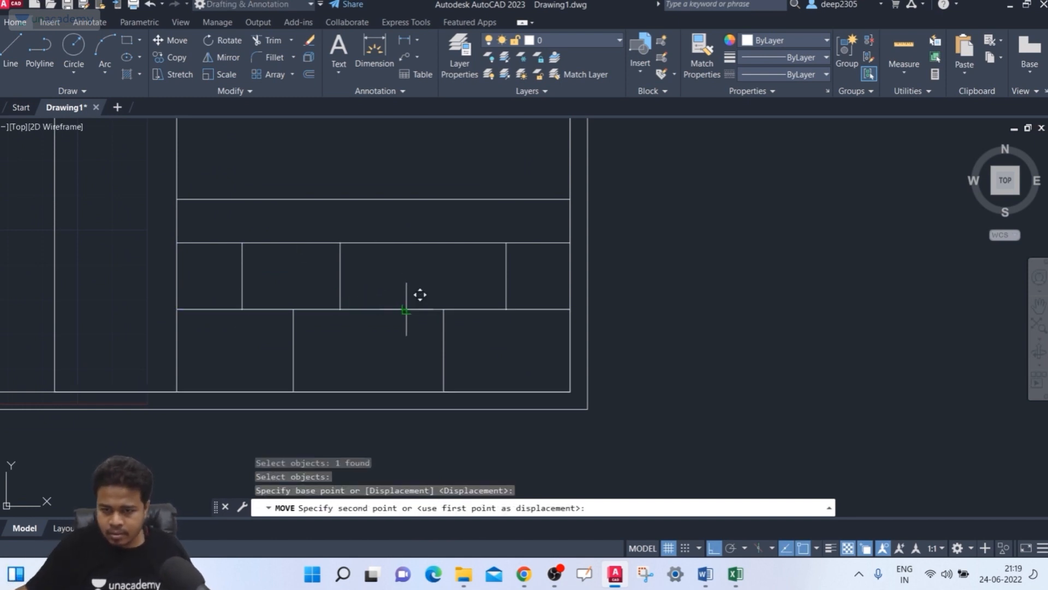
{"action": "left_click", "coordinate": [412, 331]}
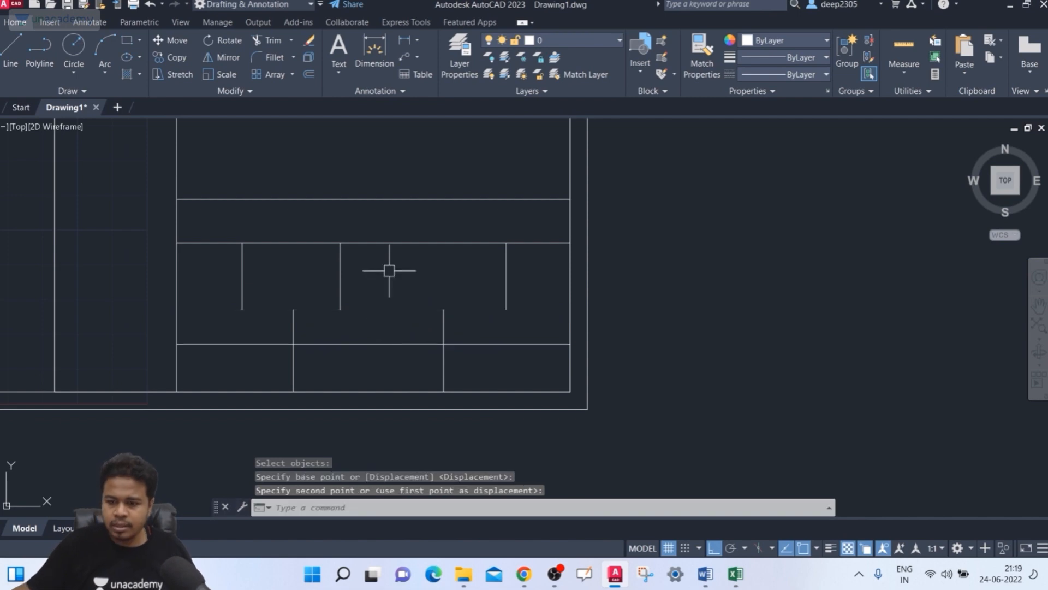
Step: Move the horizontal line at the top of the third row straight down by about 15 units
{"action": "key", "text": "Return"}
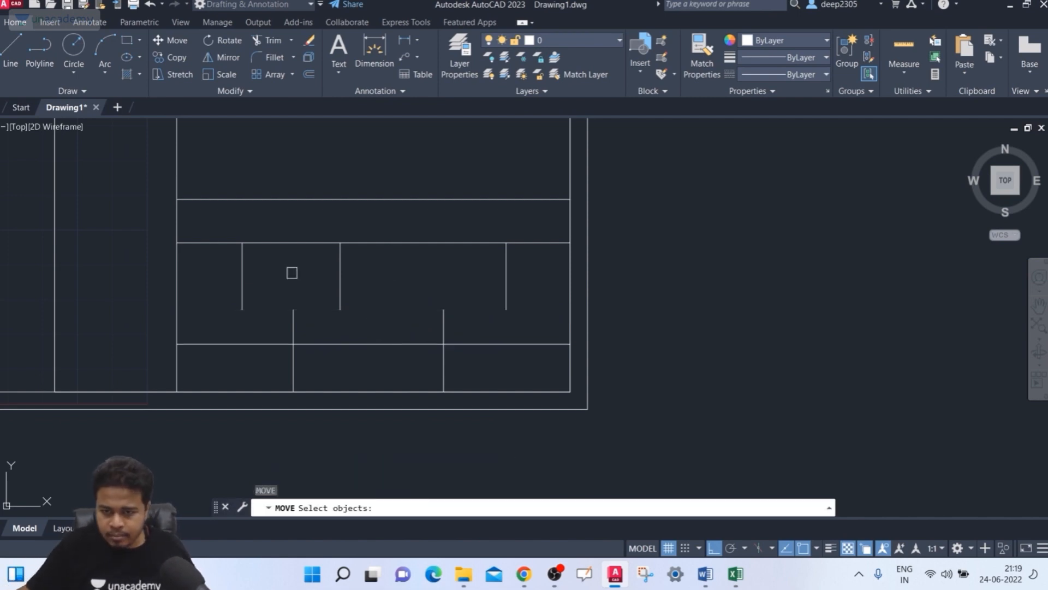
{"action": "left_click", "coordinate": [365, 242]}
{"action": "key", "text": "Return"}
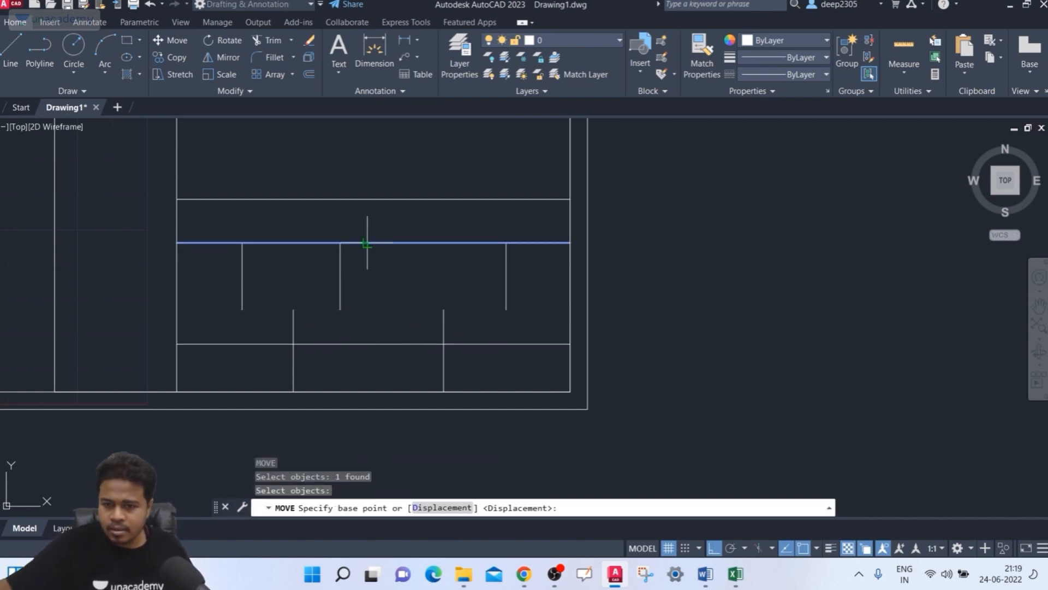
{"action": "left_click", "coordinate": [426, 242]}
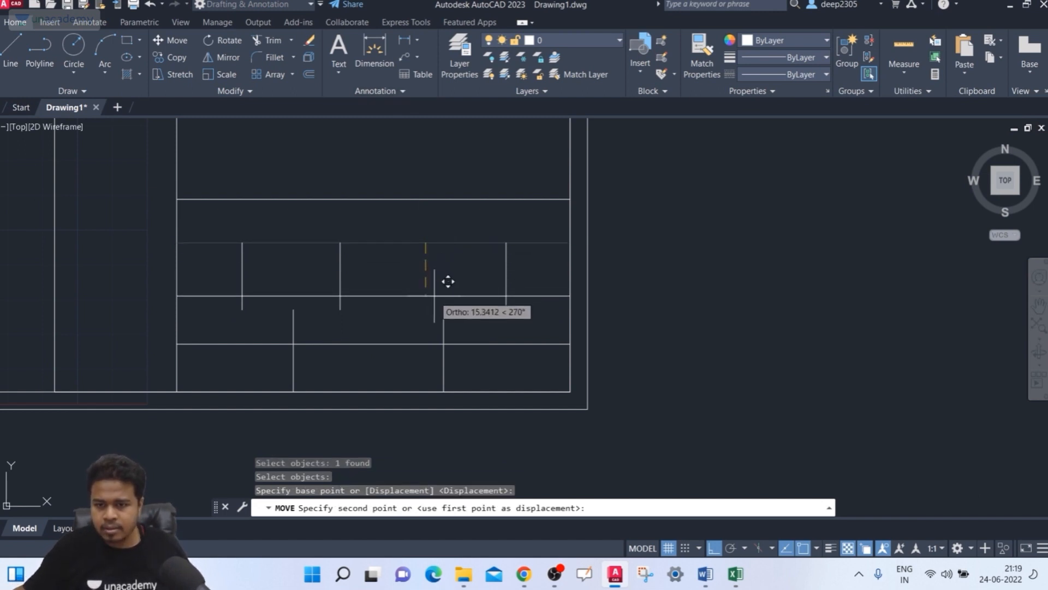
{"action": "key", "text": "Escape"}
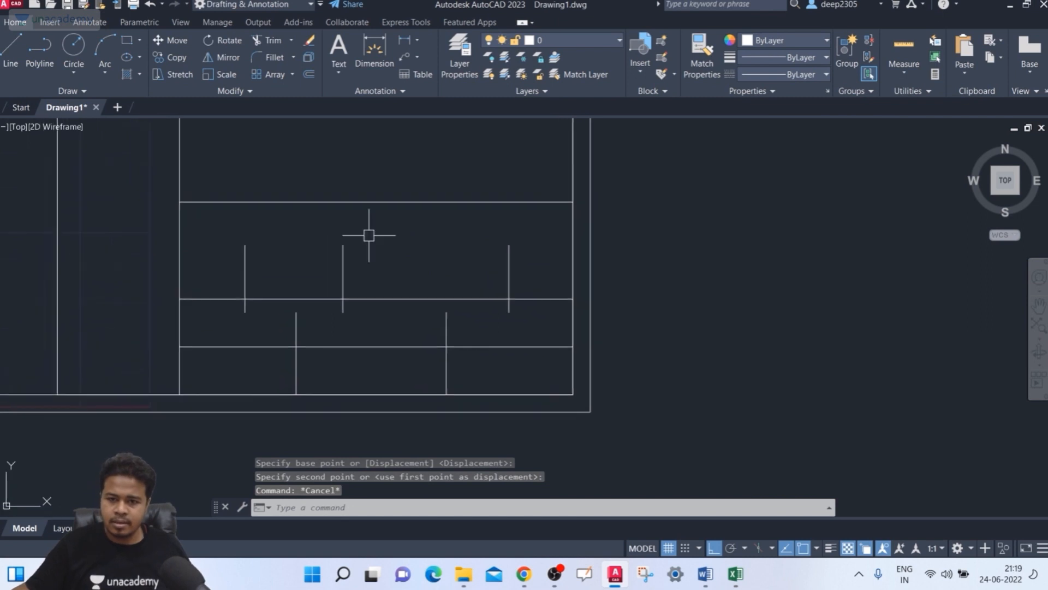
Step: Move the third row's three short vertical lines together straight down so their upper ends sit just below that row's top line
{"action": "middle_click_drag", "start_coordinate": [369, 235], "coordinate": [363, 234]}
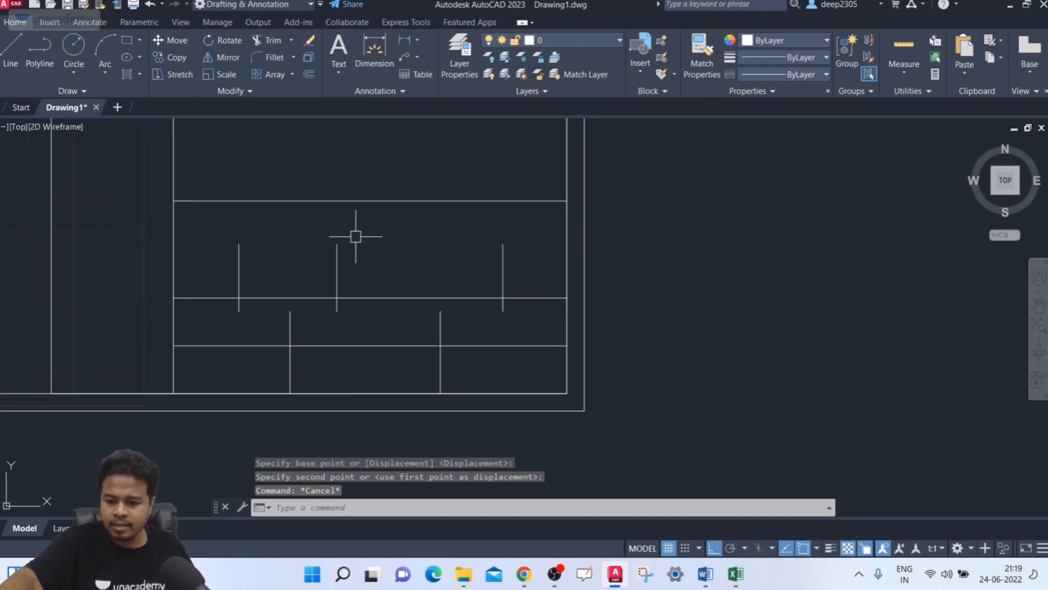
{"action": "key", "text": "space"}
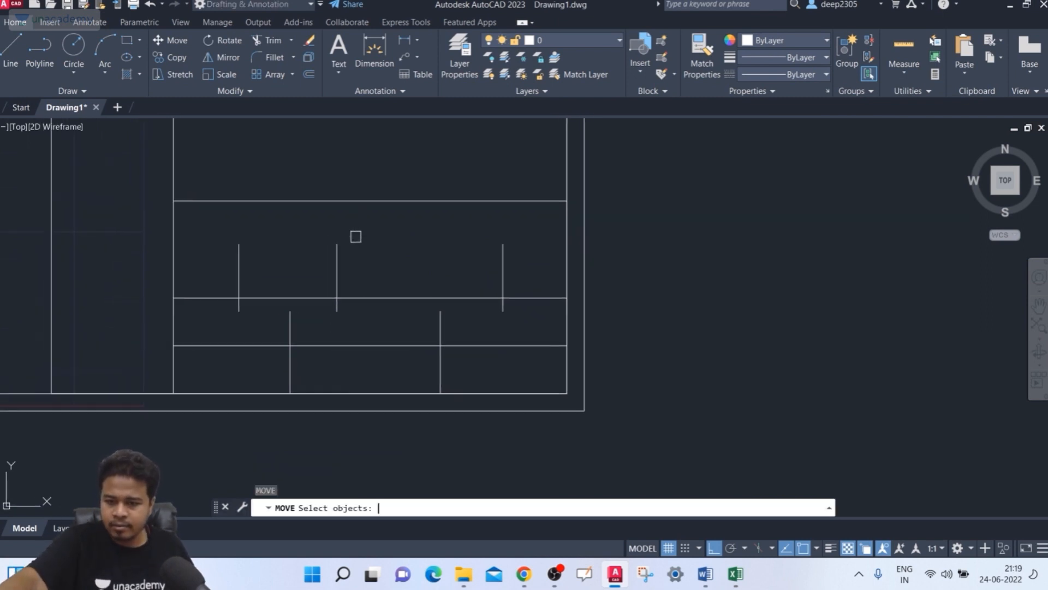
{"action": "left_click", "coordinate": [537, 243]}
{"action": "left_click", "coordinate": [200, 262]}
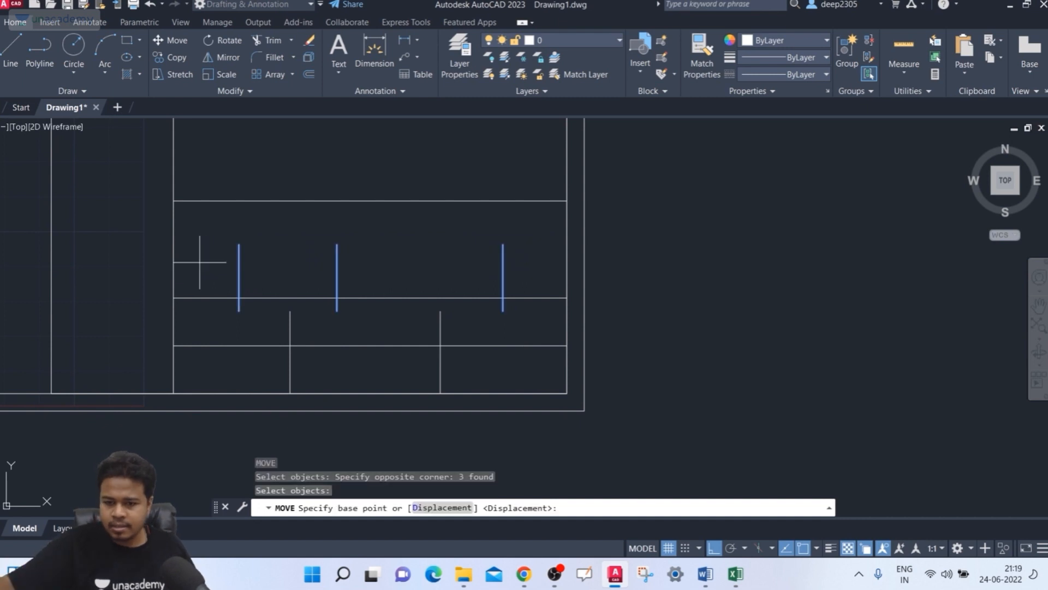
{"action": "left_click", "coordinate": [239, 240]}
{"action": "left_click", "coordinate": [240, 301]}
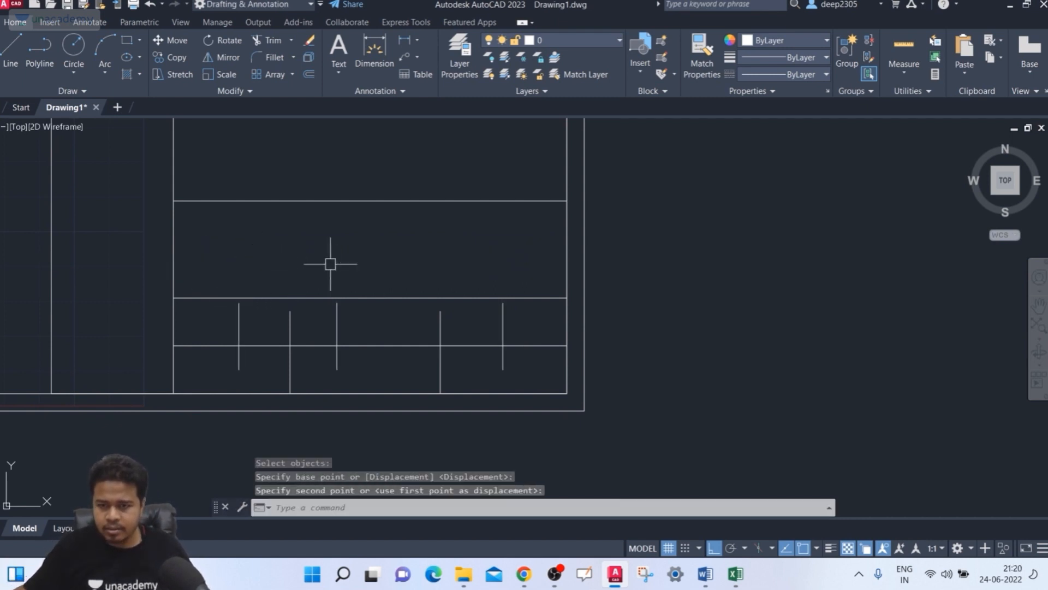
{"action": "key", "text": "Escape"}
{"action": "scroll", "coordinate": [343, 290], "scroll_direction": "up", "scroll_amount": 2}
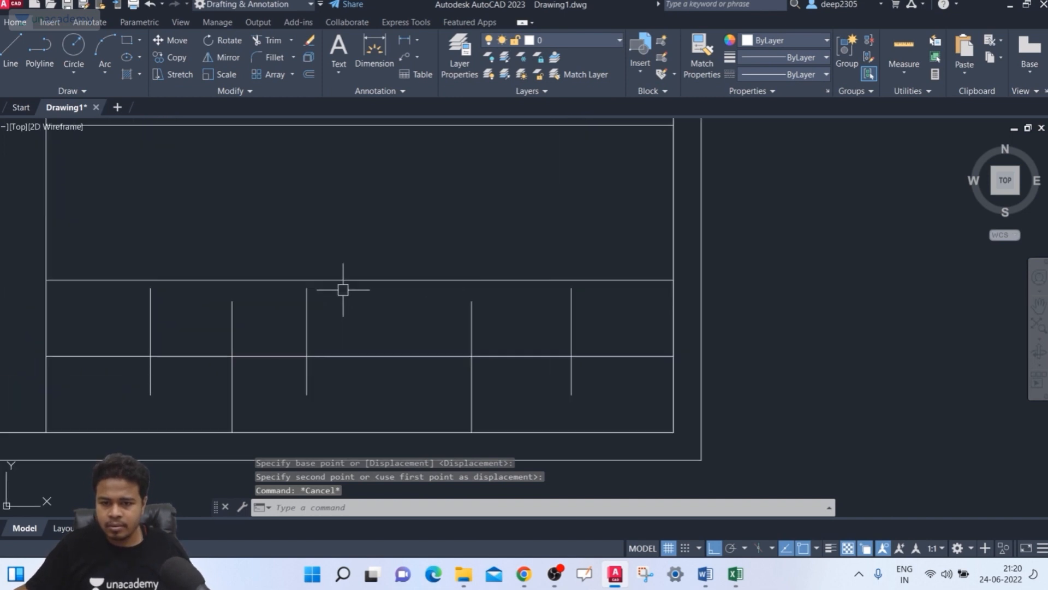
{"action": "middle_click_drag", "start_coordinate": [191, 274], "coordinate": [244, 227]}
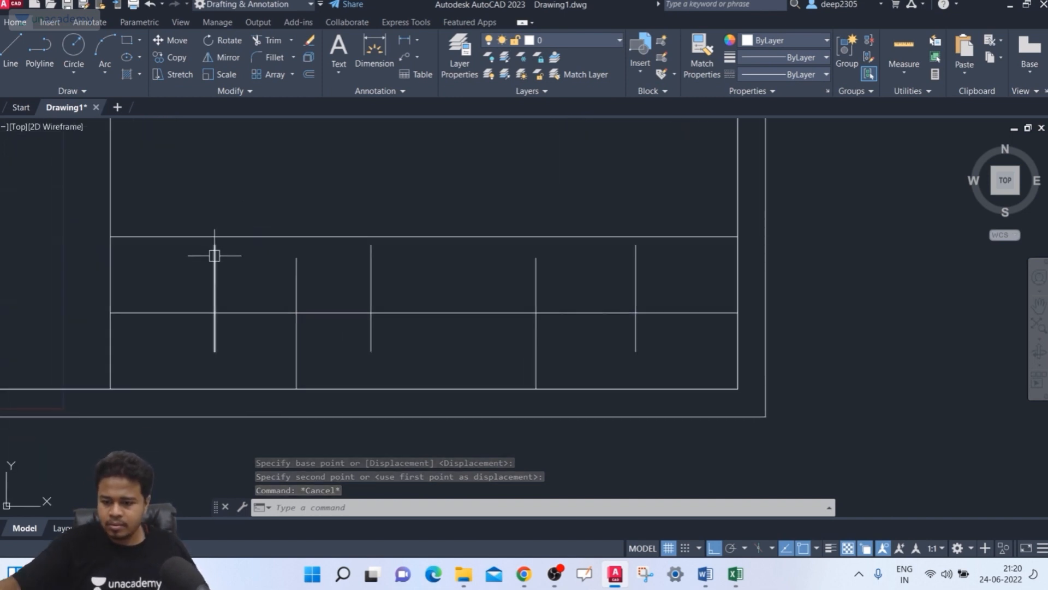
{"action": "type", "text": "m"}
{"action": "key", "text": "Return"}
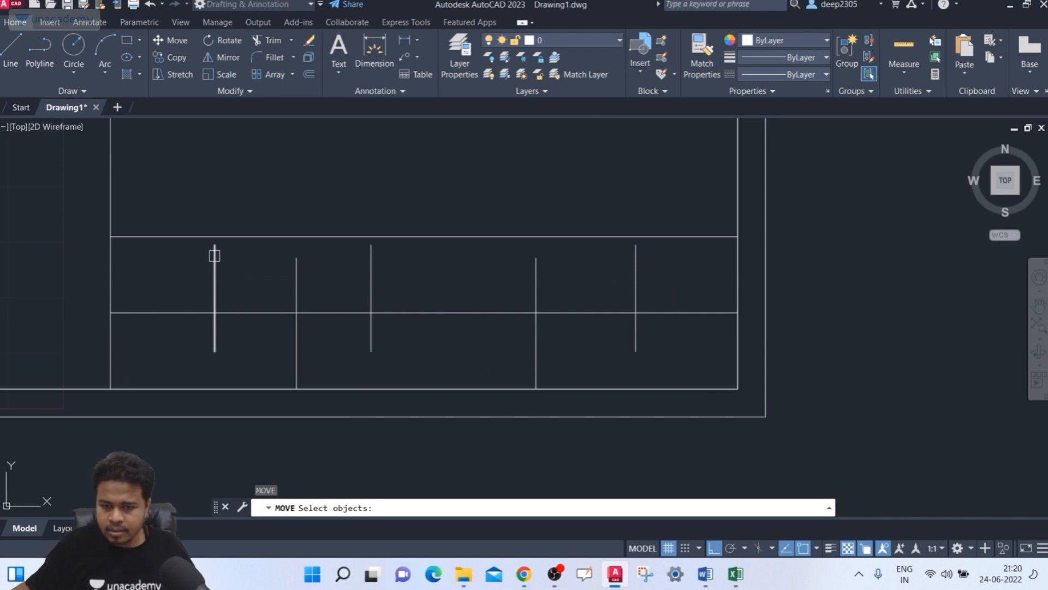
{"action": "key", "text": "Escape"}
{"action": "key", "text": "Escape"}
{"action": "key", "text": "Escape"}
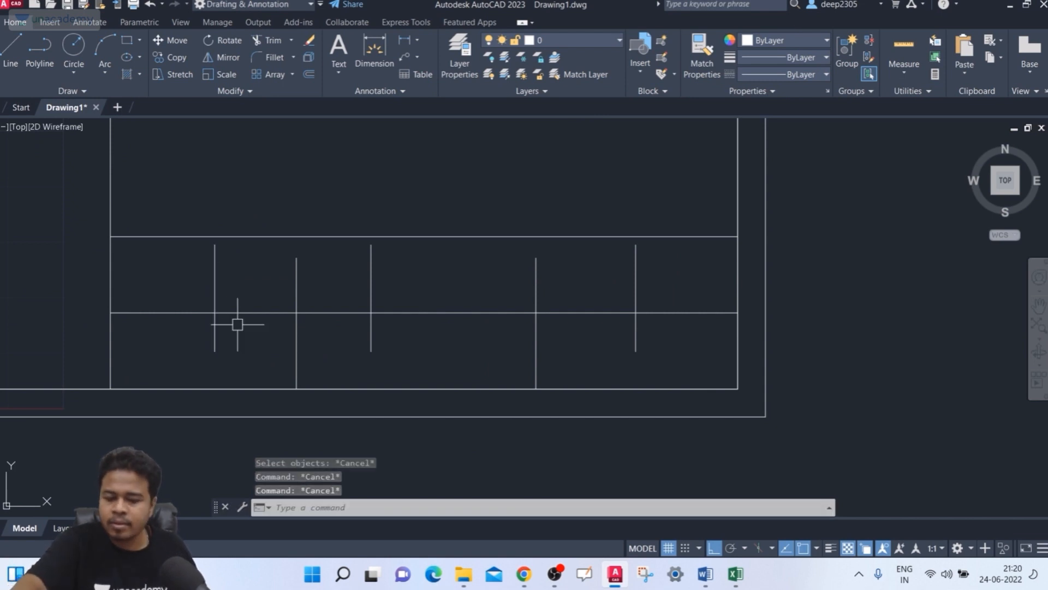
Step: Trim the lower ends of the third row's three short vertical lines at the row's bottom line
{"action": "type", "text": "tr"}
{"action": "key", "text": "Return"}
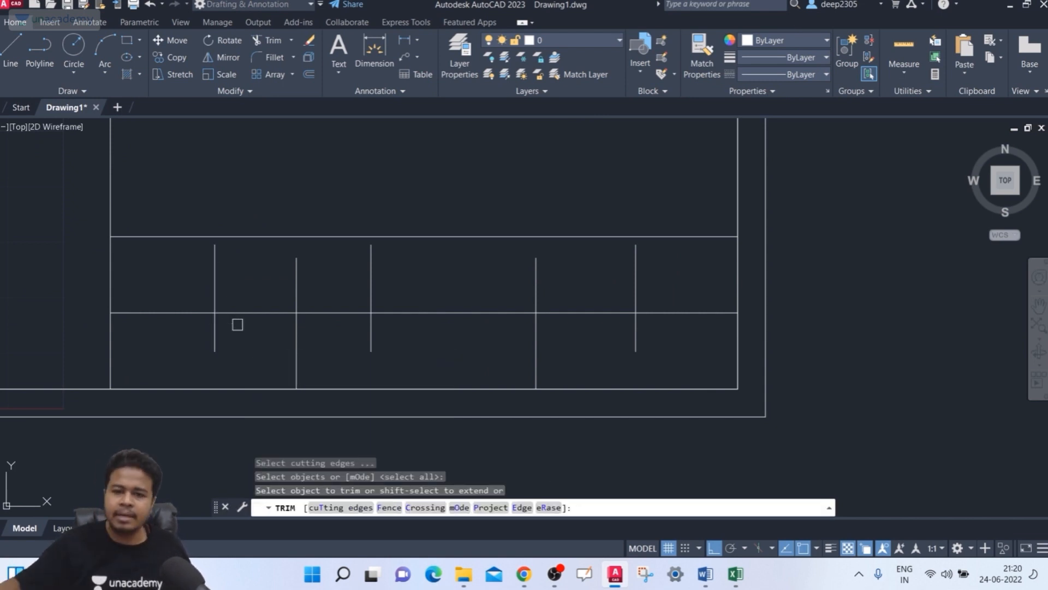
{"action": "left_click", "coordinate": [214, 323]}
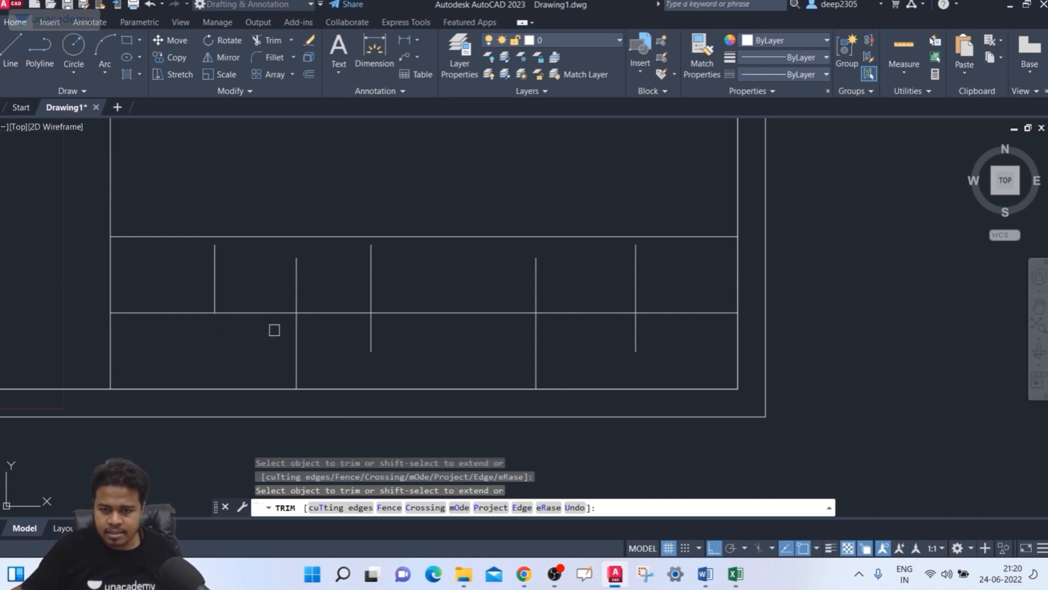
{"action": "left_click", "coordinate": [369, 329]}
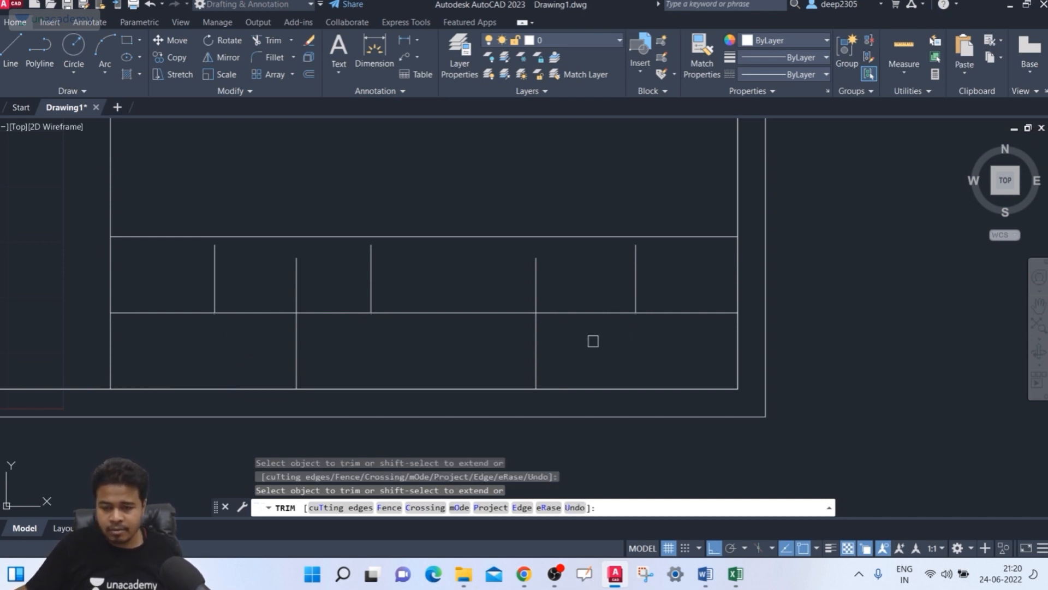
Step: Extend the third row's three short vertical lines to its top line and trim off the bottom-row dividers' ends projecting into that row
{"action": "left_click", "coordinate": [636, 264], "text": "shift"}
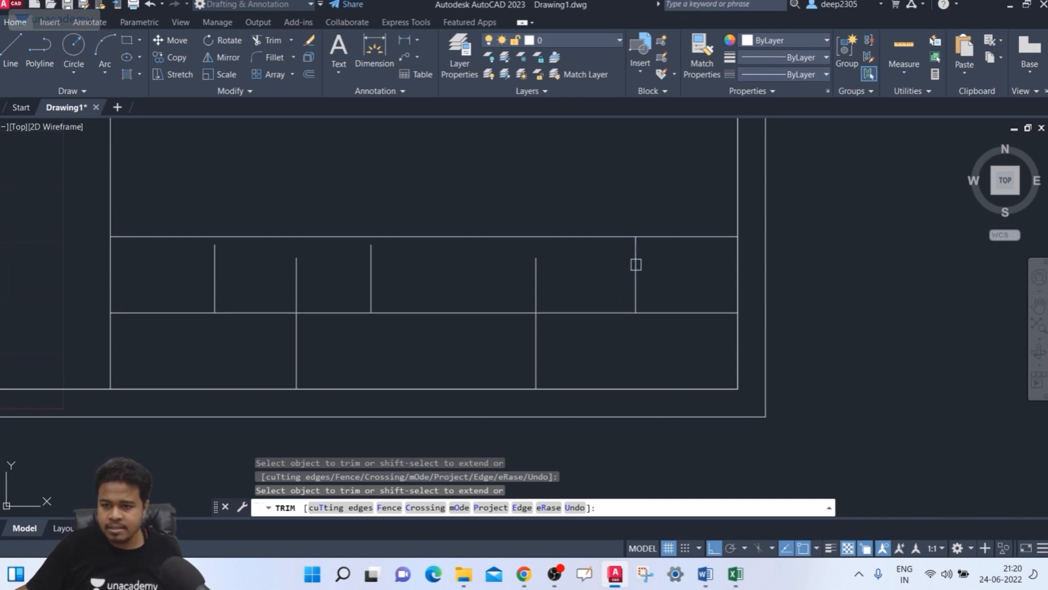
{"action": "left_click", "coordinate": [371, 267], "text": "shift"}
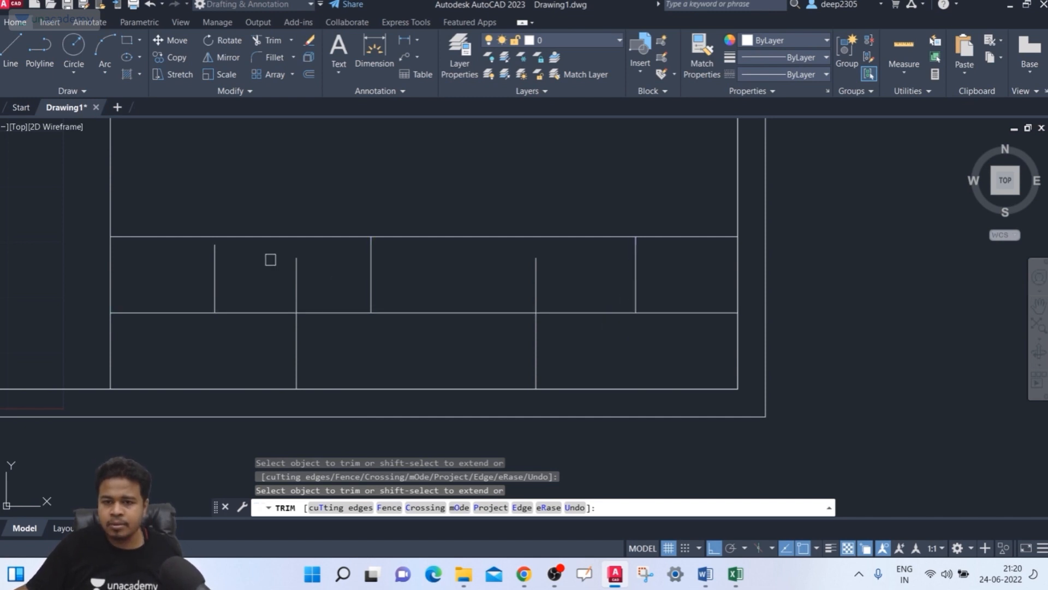
{"action": "left_click", "coordinate": [214, 255], "text": "shift"}
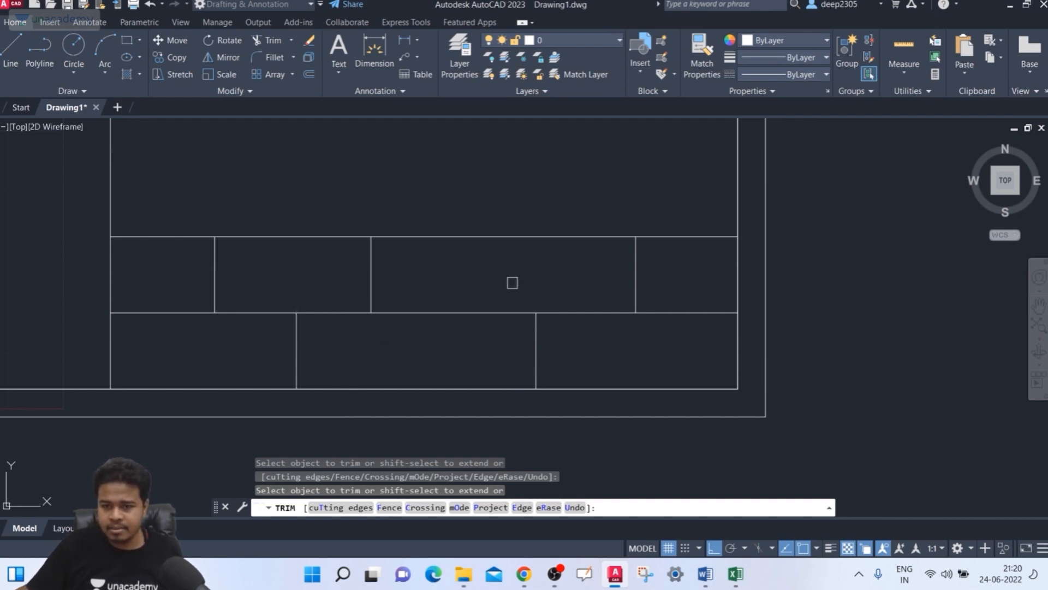
{"action": "scroll", "coordinate": [505, 281], "scroll_direction": "down", "scroll_amount": 2}
{"action": "key", "text": "Escape"}
Step: Trim the upper end of the title block's inner vertical line where it projects above the first row's top line
{"action": "middle_click_drag", "start_coordinate": [441, 220], "coordinate": [498, 222]}
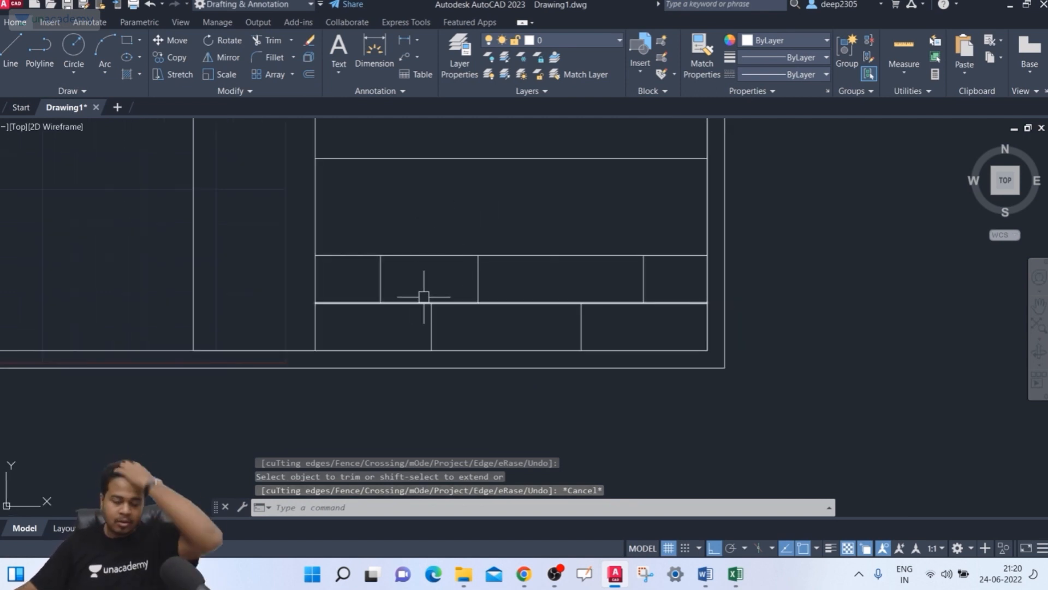
{"action": "mouse_move", "coordinate": [462, 265]}
{"action": "middle_mouse_down"}
{"action": "mouse_move", "coordinate": [496, 280]}
{"action": "mouse_move", "coordinate": [468, 297]}
{"action": "mouse_move", "coordinate": [459, 277]}
{"action": "mouse_move", "coordinate": [458, 289]}
{"action": "middle_mouse_up"}
{"action": "scroll", "coordinate": [487, 270], "scroll_direction": "down", "scroll_amount": 2}
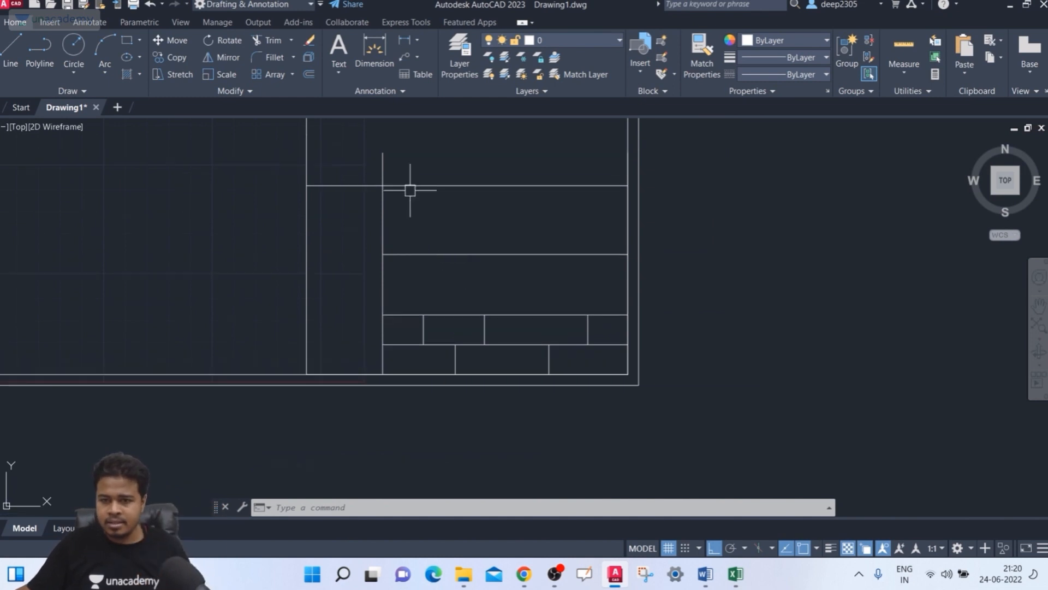
{"action": "type", "text": "tr"}
{"action": "key", "text": "Return"}
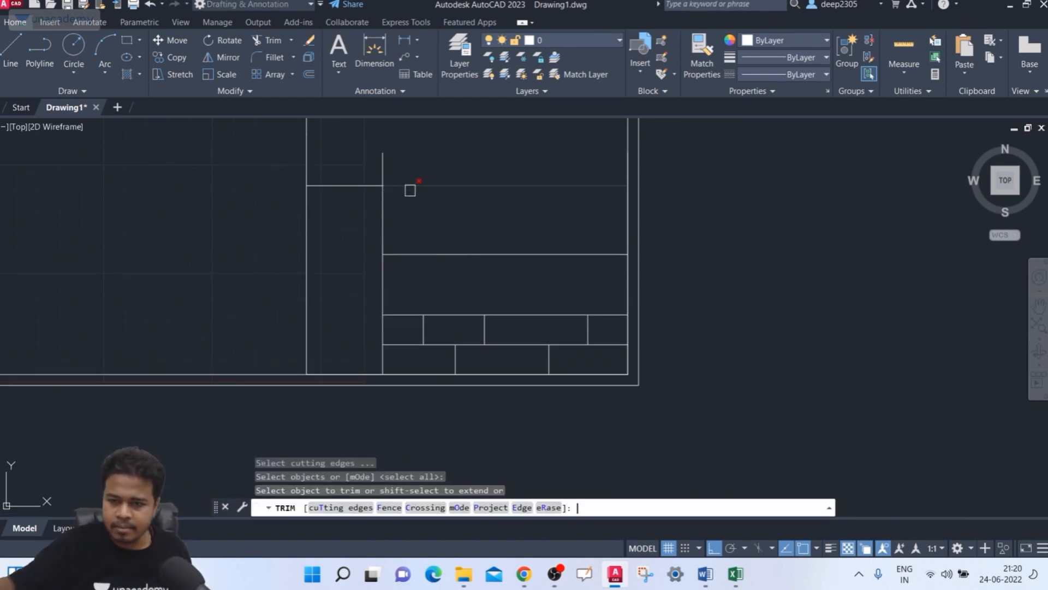
{"action": "left_click", "coordinate": [386, 166]}
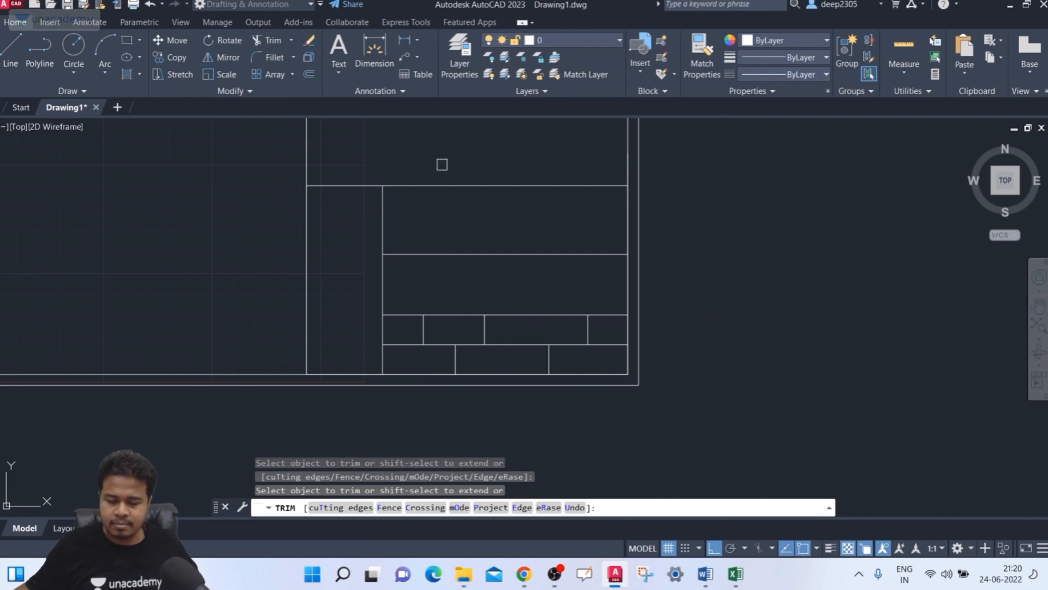
{"action": "key", "text": "Escape"}
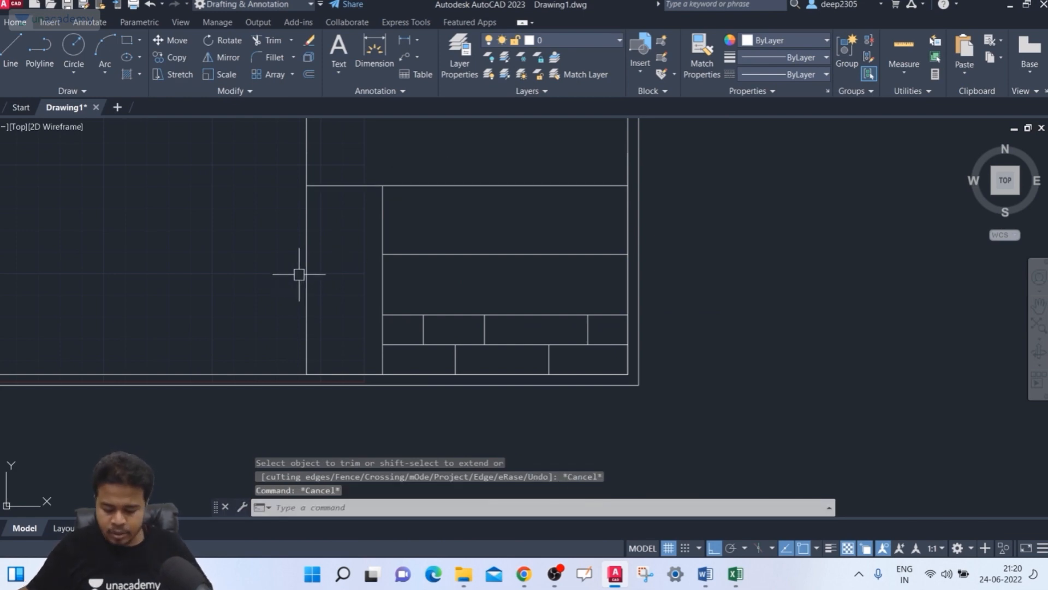
Step: Divide the title block's inner vertical line, at the left ends of the rows, into 4 equal segments
{"action": "left_click", "coordinate": [381, 205]}
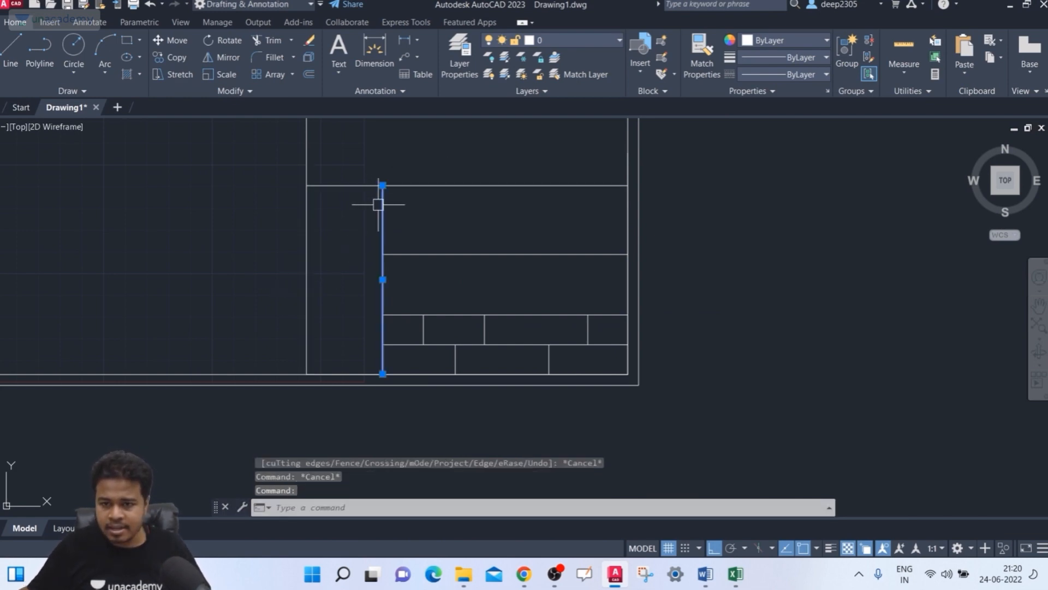
{"action": "key", "text": "Escape"}
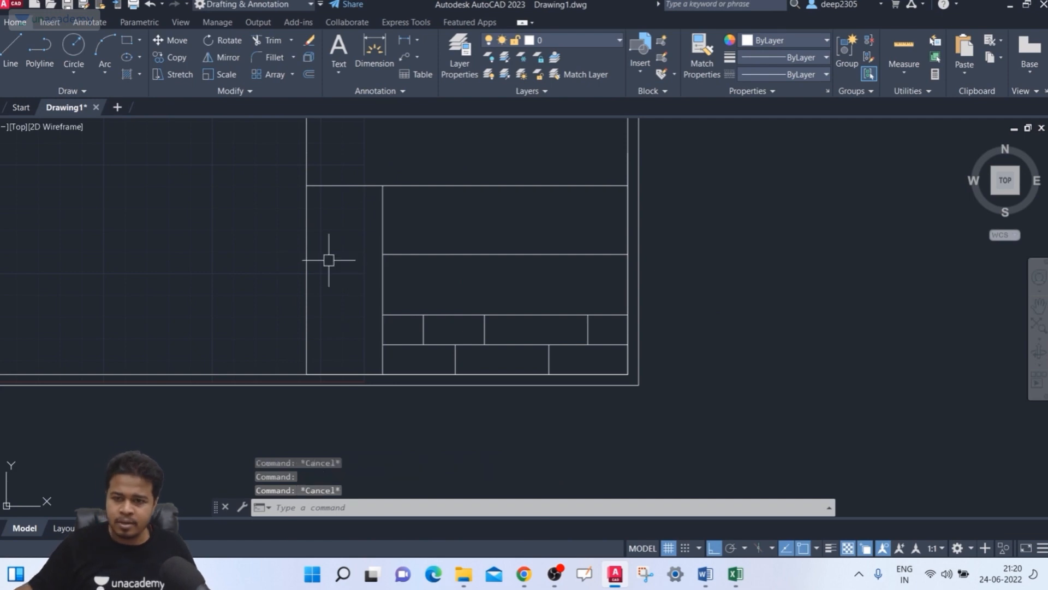
{"action": "type", "text": "div"}
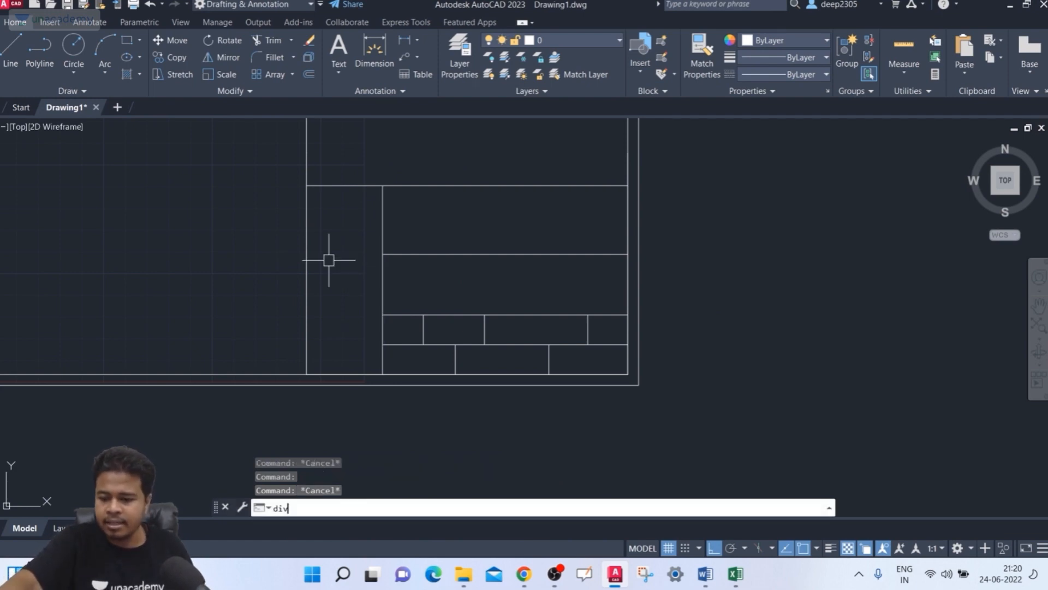
{"action": "key", "text": "Return"}
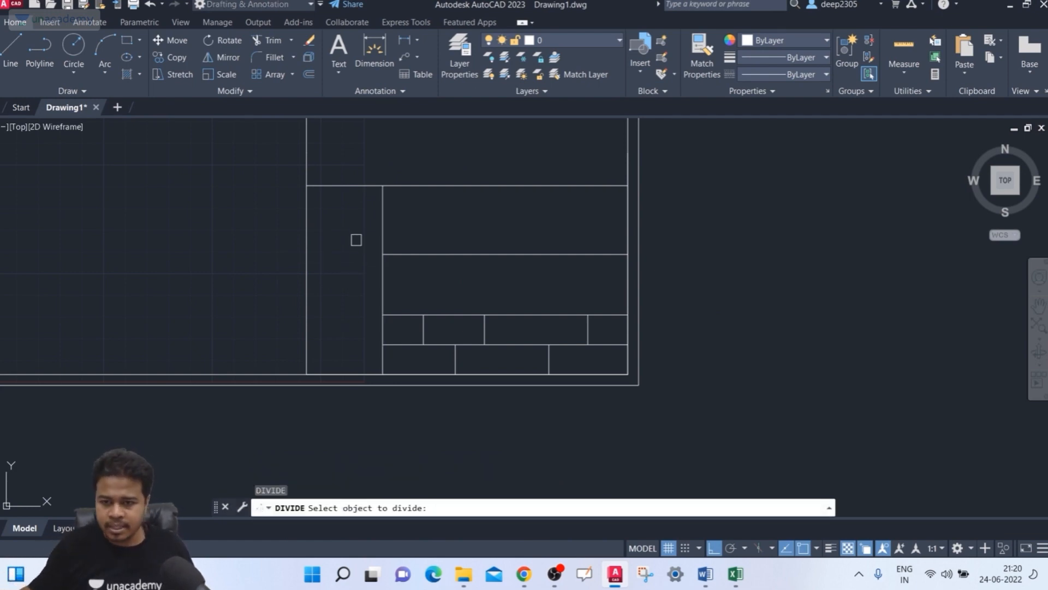
{"action": "left_click", "coordinate": [383, 218]}
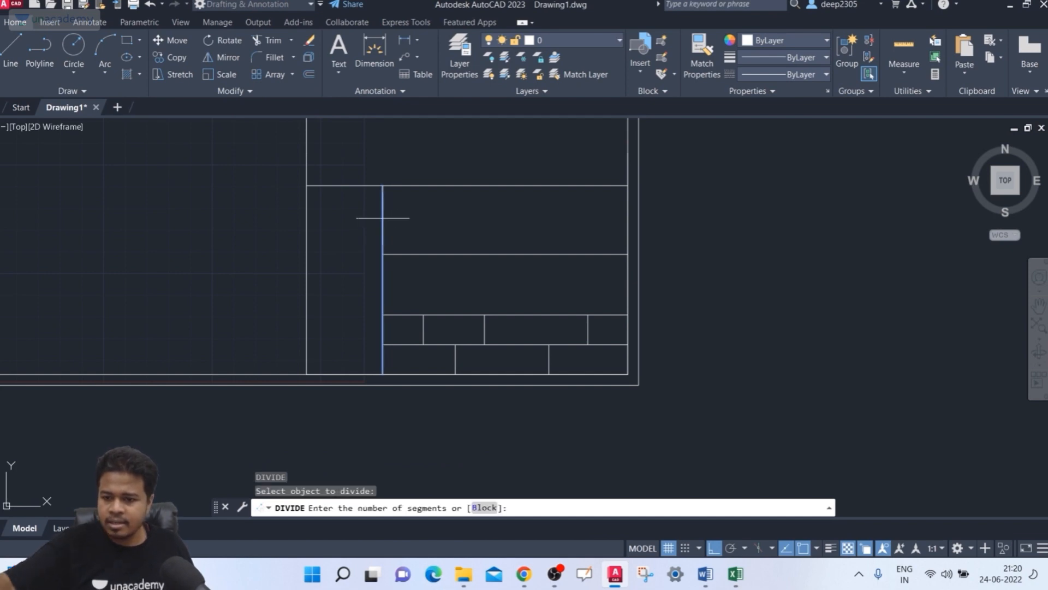
{"action": "type", "text": "4"}
{"action": "key", "text": "Return"}
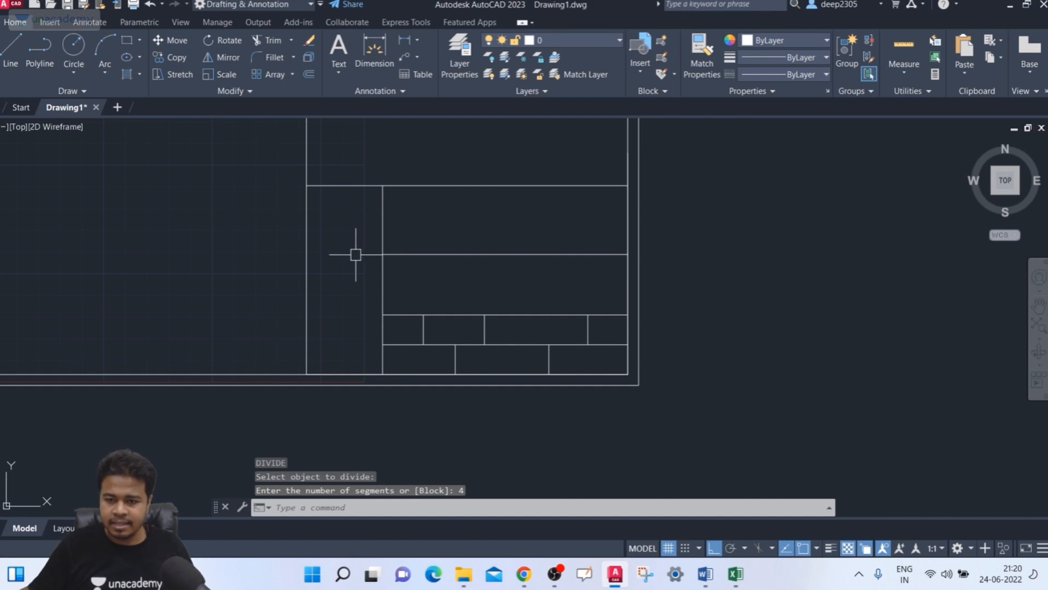
Step: Check with the Line command that the division points can be snapped to, and review the object snap modes in the Drafting Settings
{"action": "type", "text": "l"}
{"action": "key", "text": "Return"}
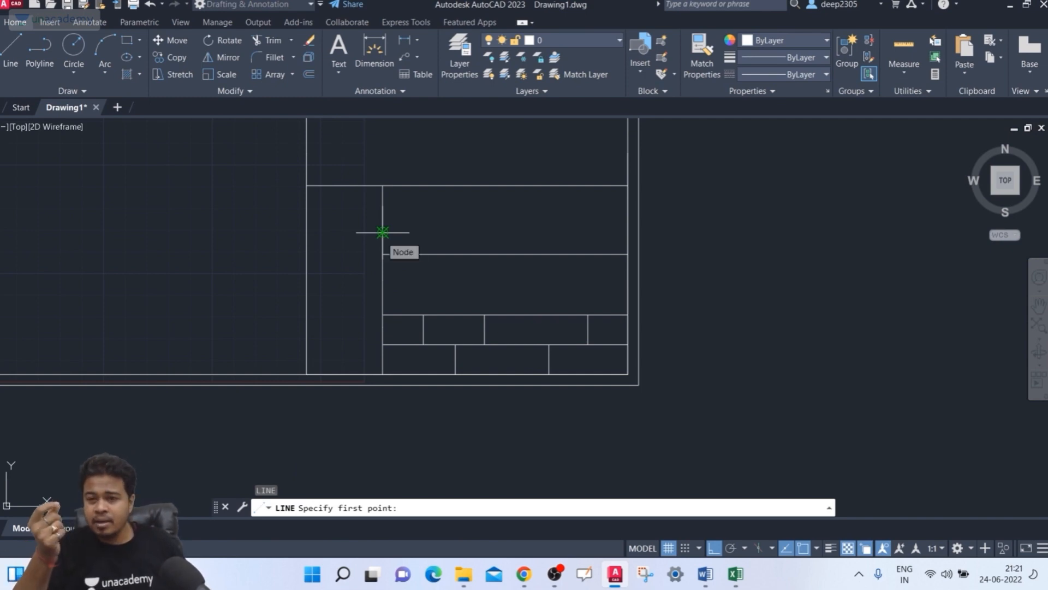
{"action": "key", "text": "Escape"}
{"action": "type", "text": "os"}
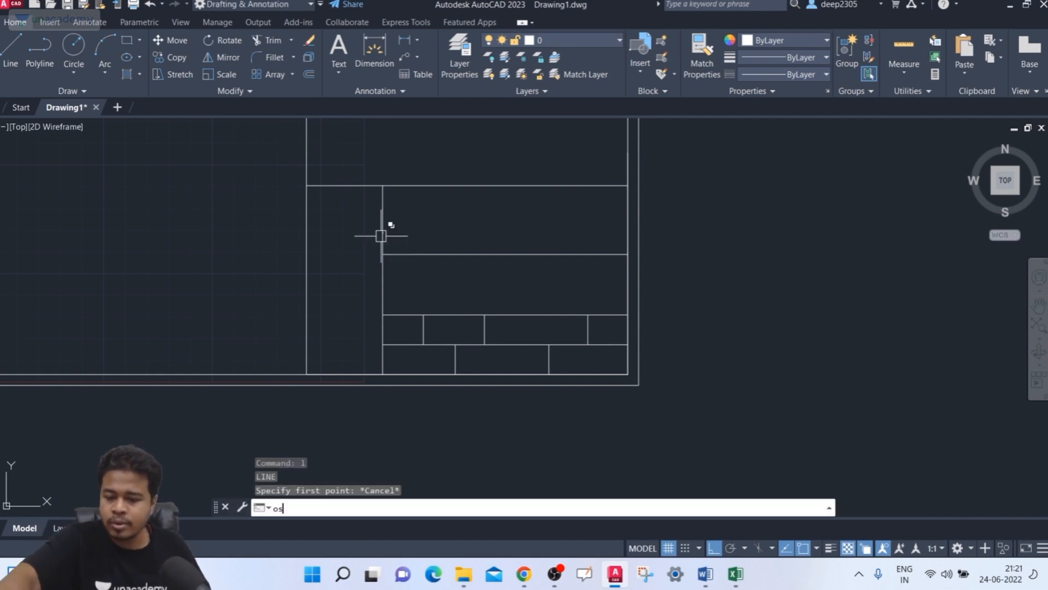
{"action": "key", "text": "Return"}
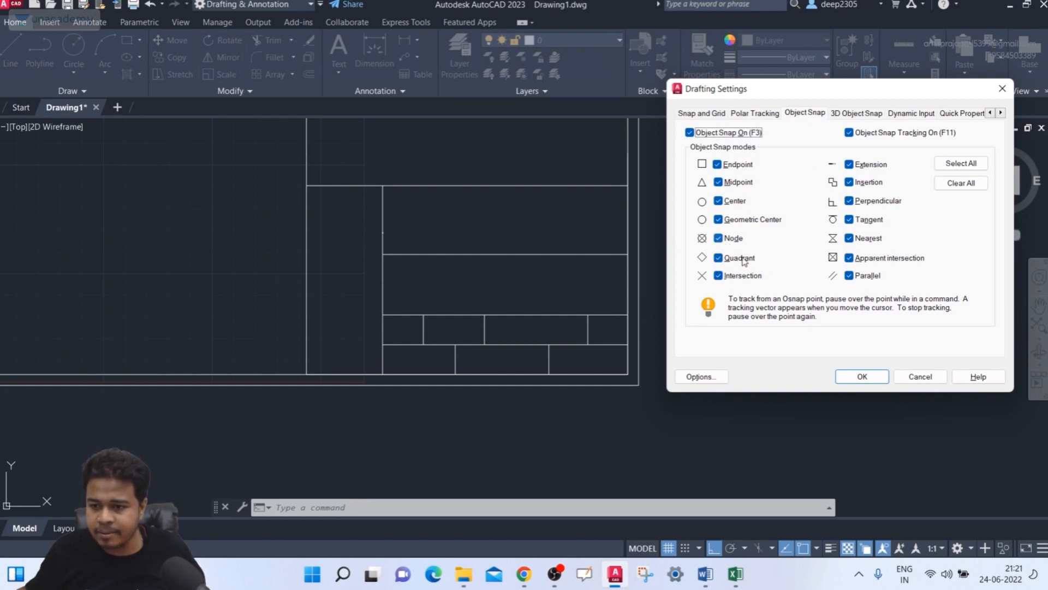
{"action": "left_click", "coordinate": [862, 374]}
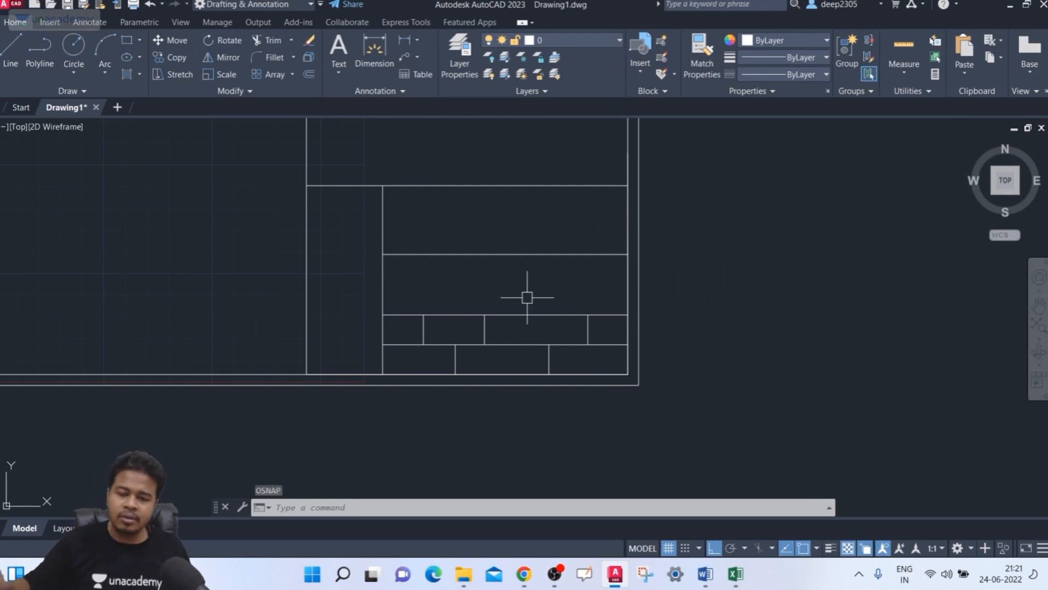
{"action": "type", "text": "l"}
{"action": "key", "text": "Return"}
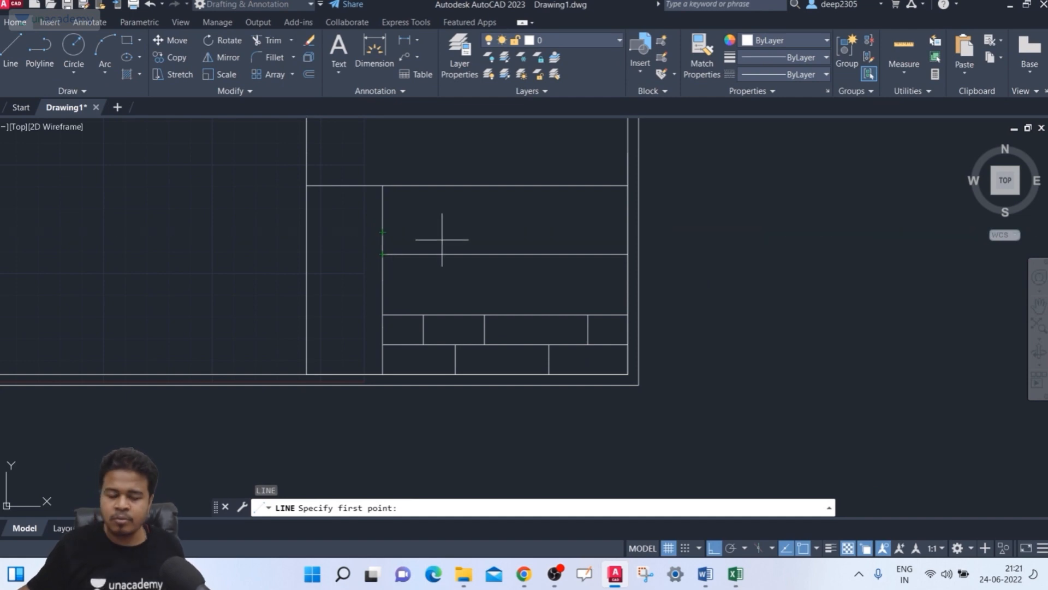
{"action": "key", "text": "Escape"}
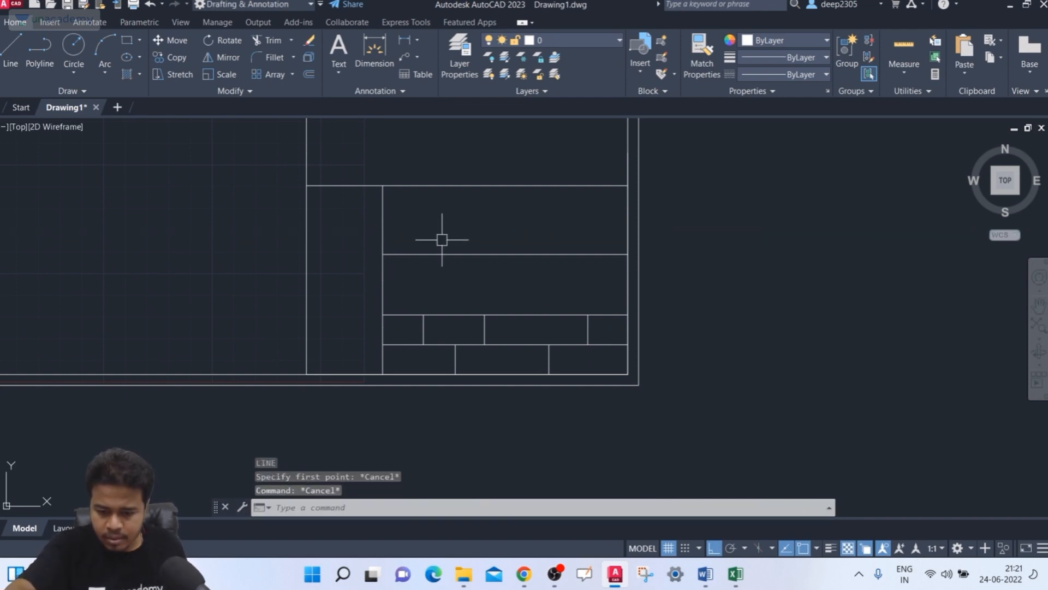
Step: Try to open the point style settings with the POINTSTYLE command
{"action": "type", "text": "poin"}
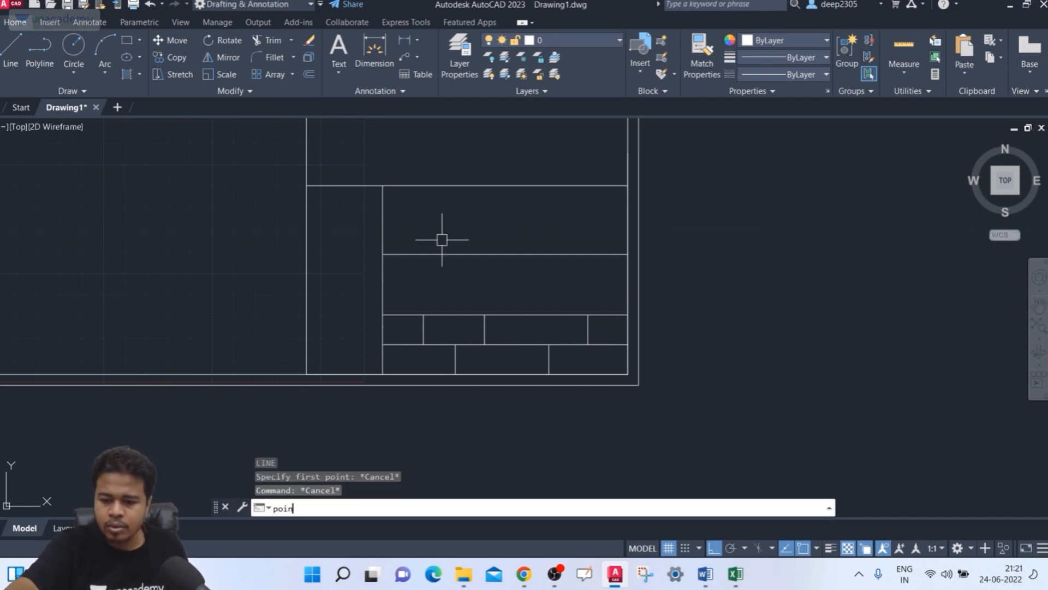
{"action": "type", "text": "ts"}
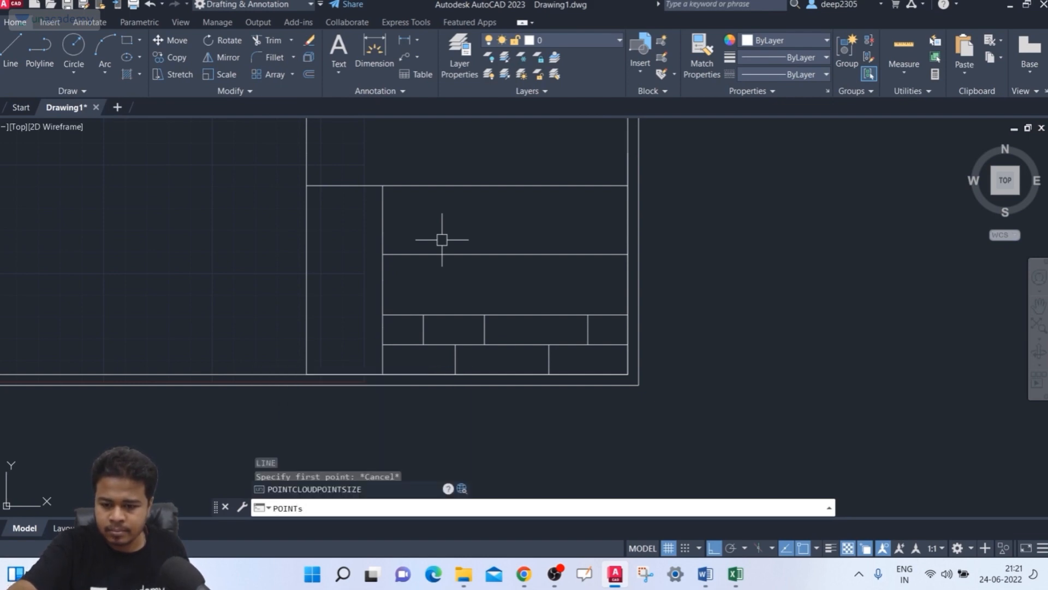
{"action": "type", "text": "ty"}
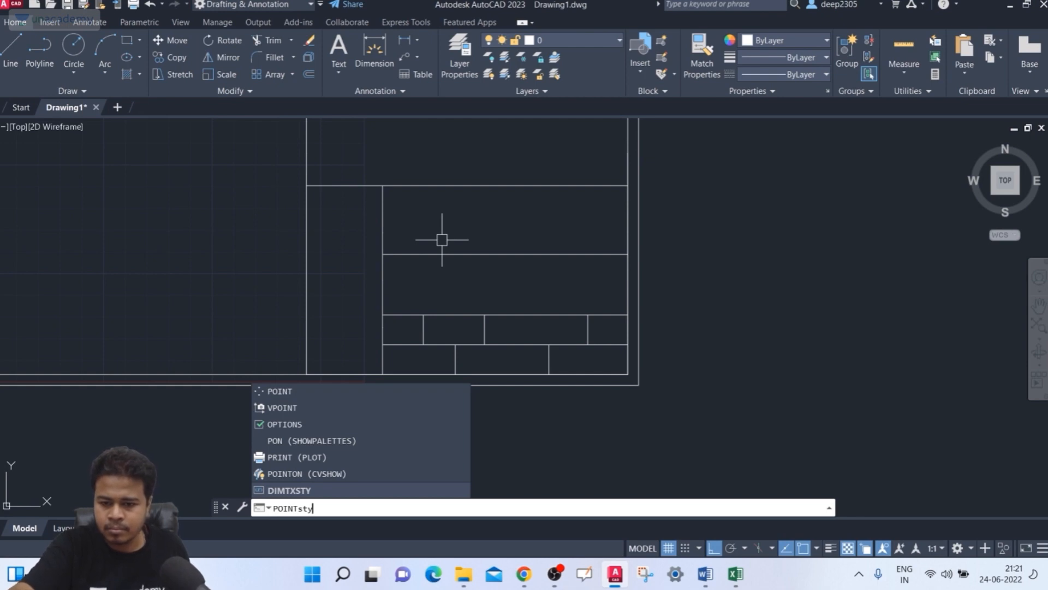
{"action": "type", "text": "le"}
{"action": "key", "text": "Return"}
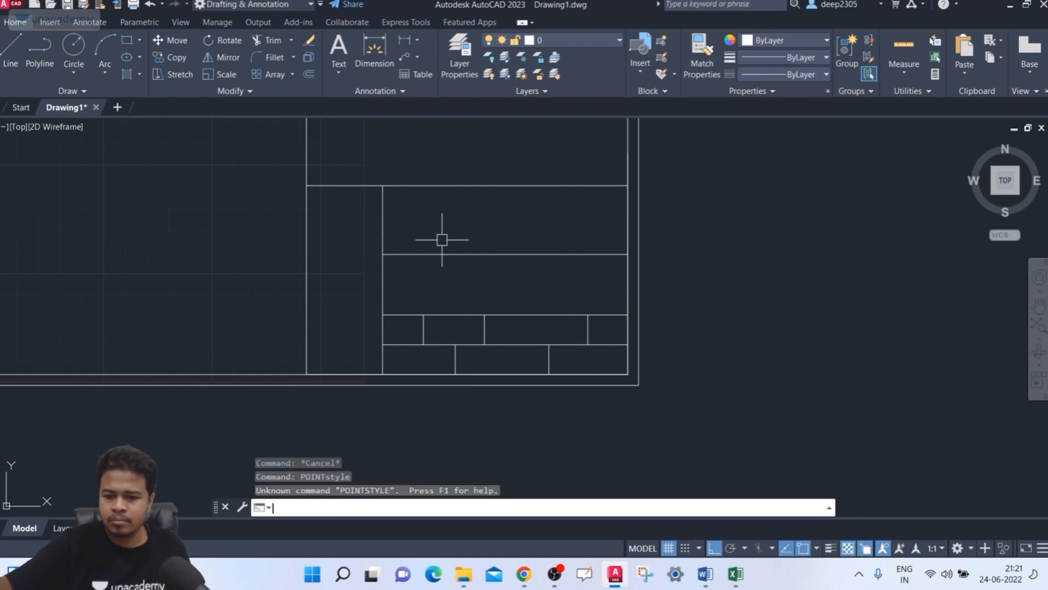
{"action": "key", "text": "Escape"}
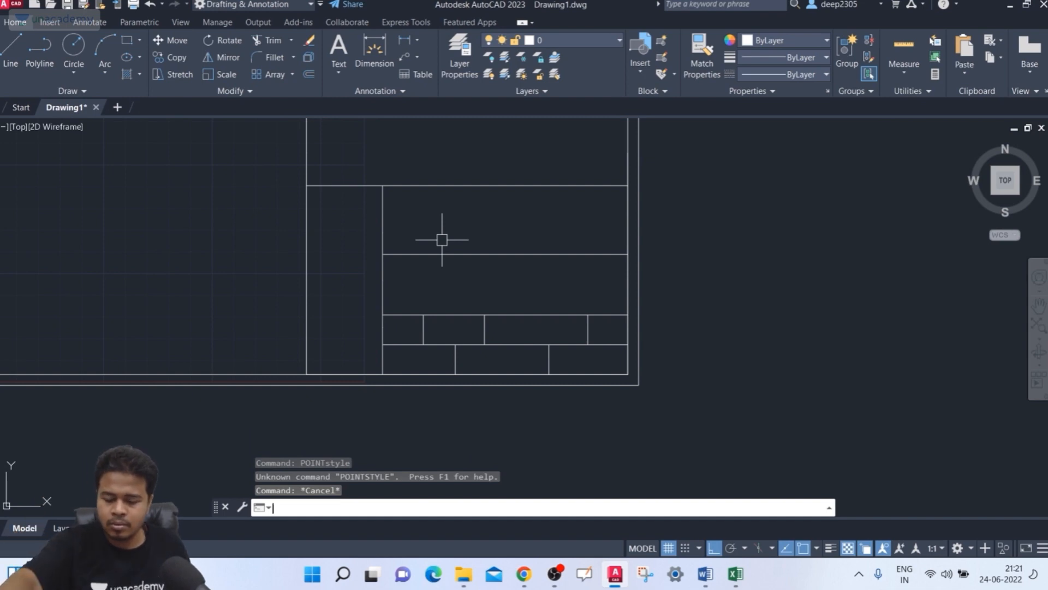
{"action": "key", "text": "BackSpace"}
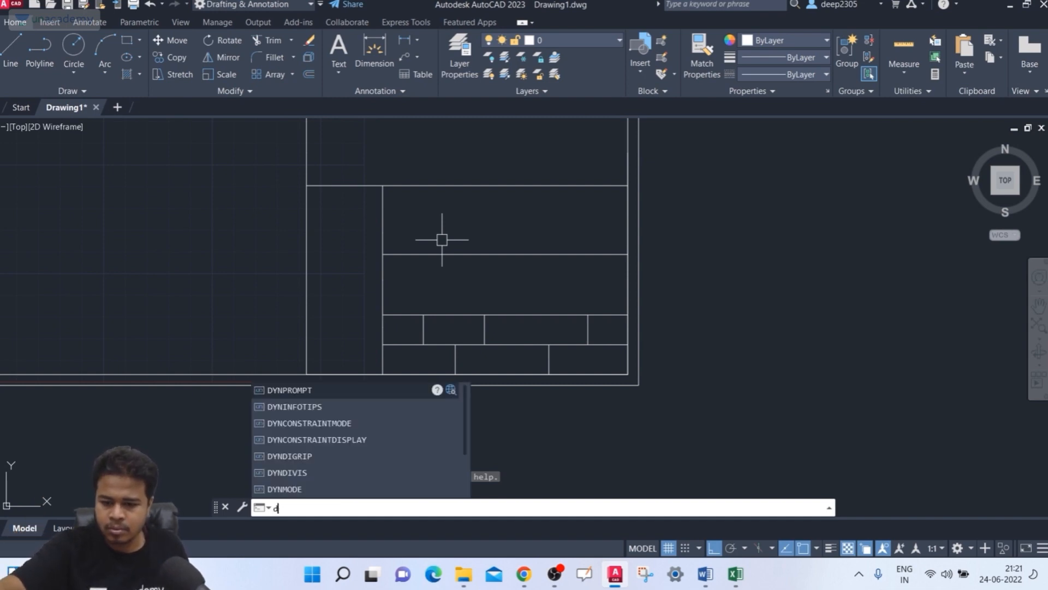
{"action": "type", "text": "t"}
{"action": "key", "text": "Return"}
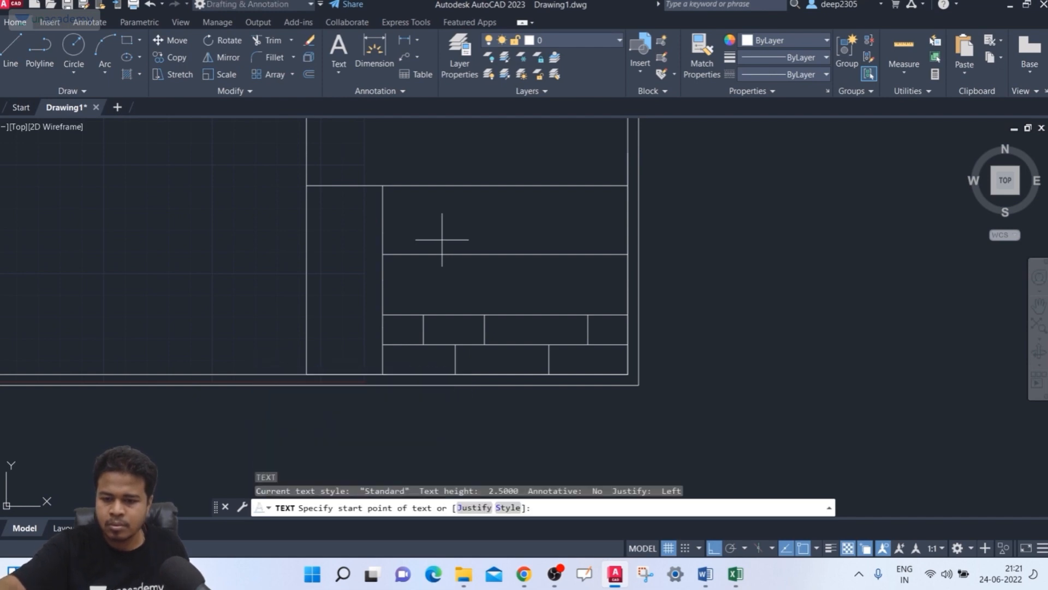
{"action": "key", "text": "Escape"}
{"action": "key", "text": "Escape"}
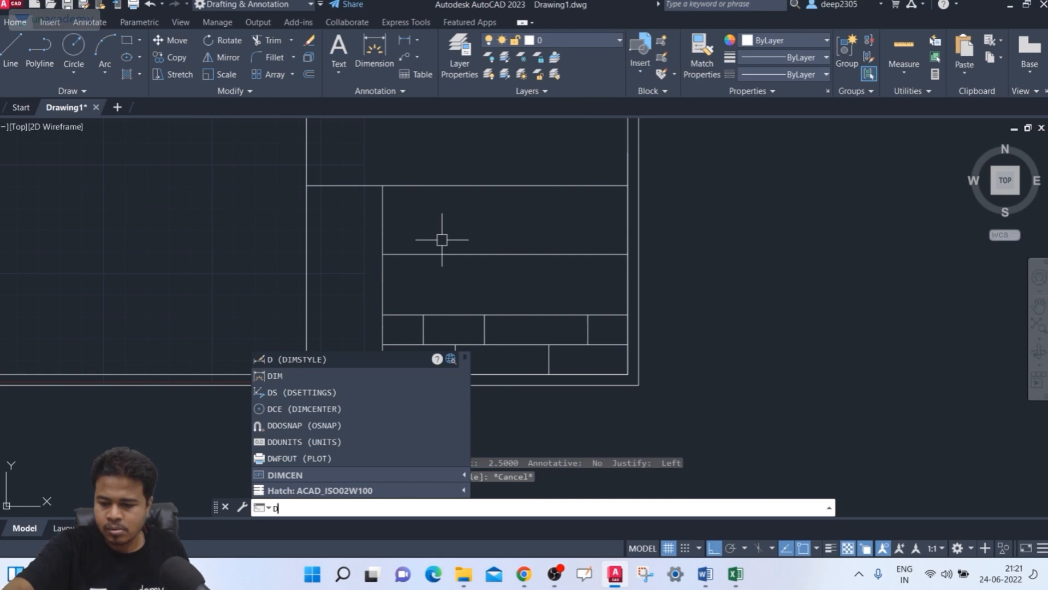
{"action": "key", "text": "Escape"}
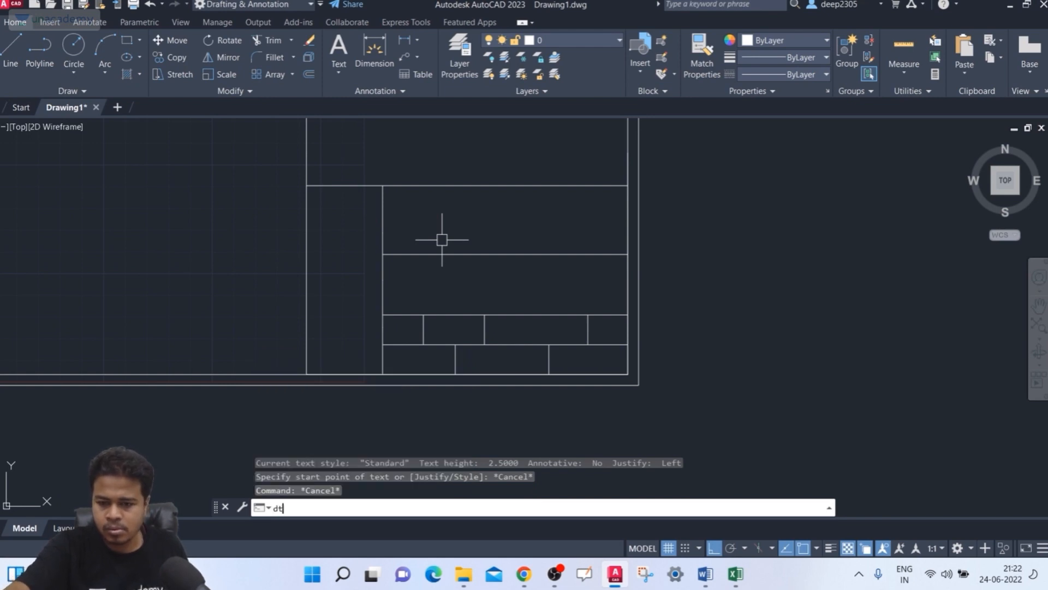
{"action": "key", "text": "Return"}
{"action": "key", "text": "Escape"}
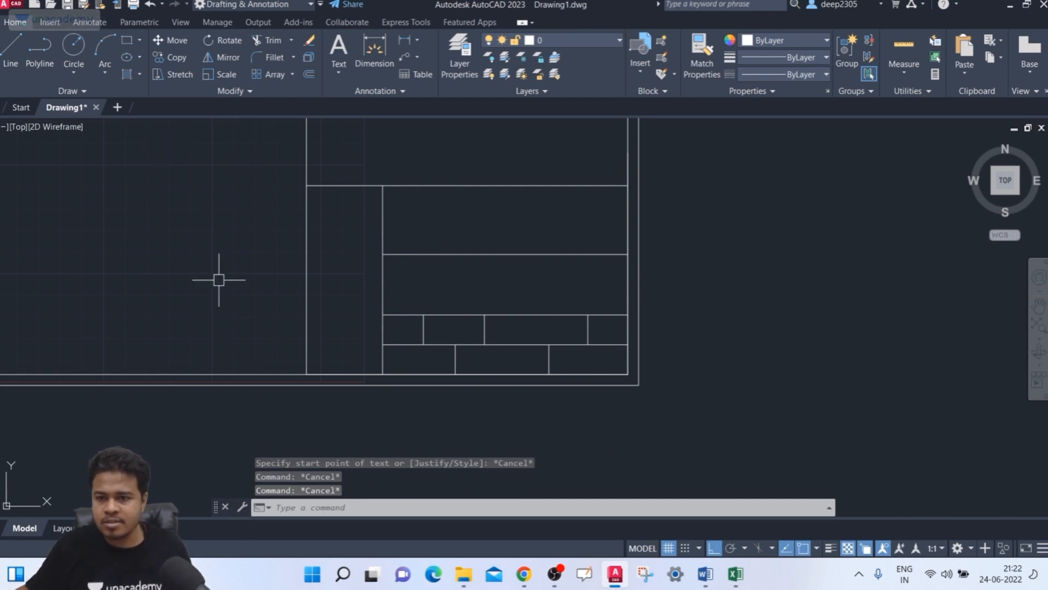
Step: Set the point style to the plain circle with the PTYPE command, keeping the size relative to the screen
{"action": "middle_click_drag", "start_coordinate": [215, 289], "coordinate": [251, 295]}
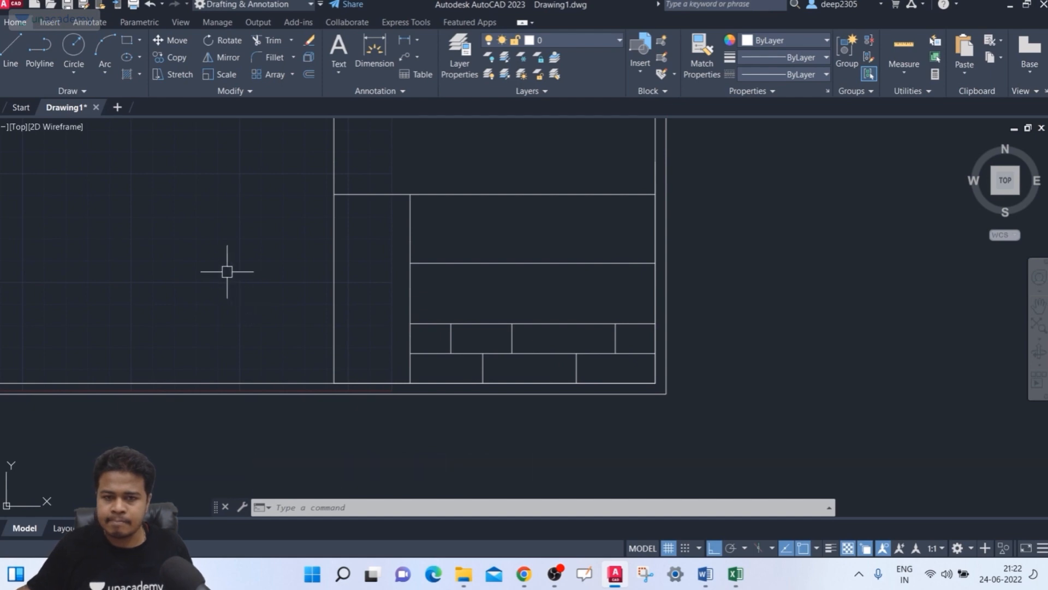
{"action": "type", "text": "pt"}
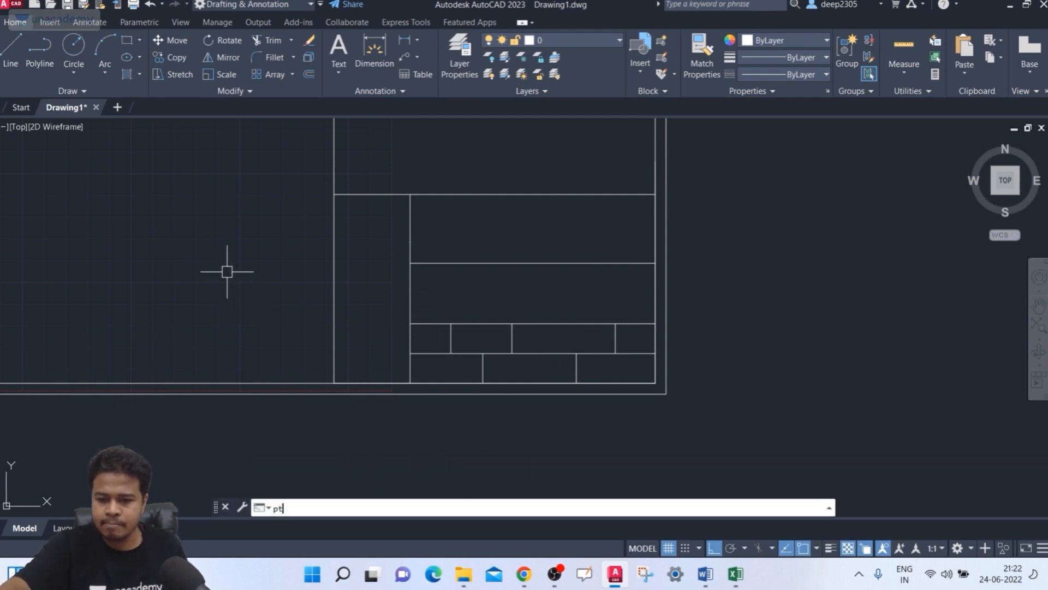
{"action": "key", "text": "Return"}
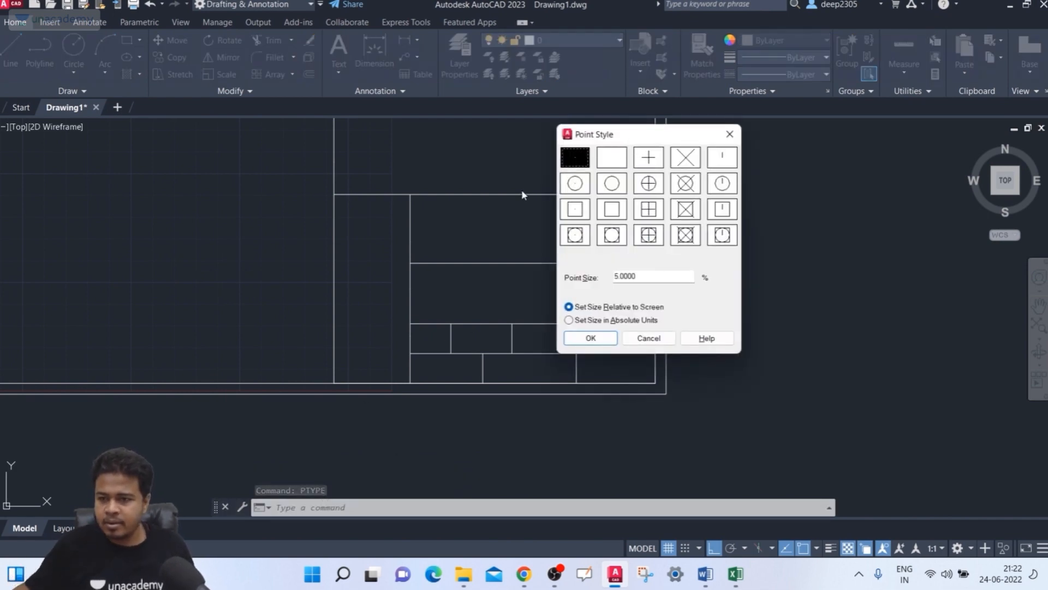
{"action": "left_click", "coordinate": [619, 185]}
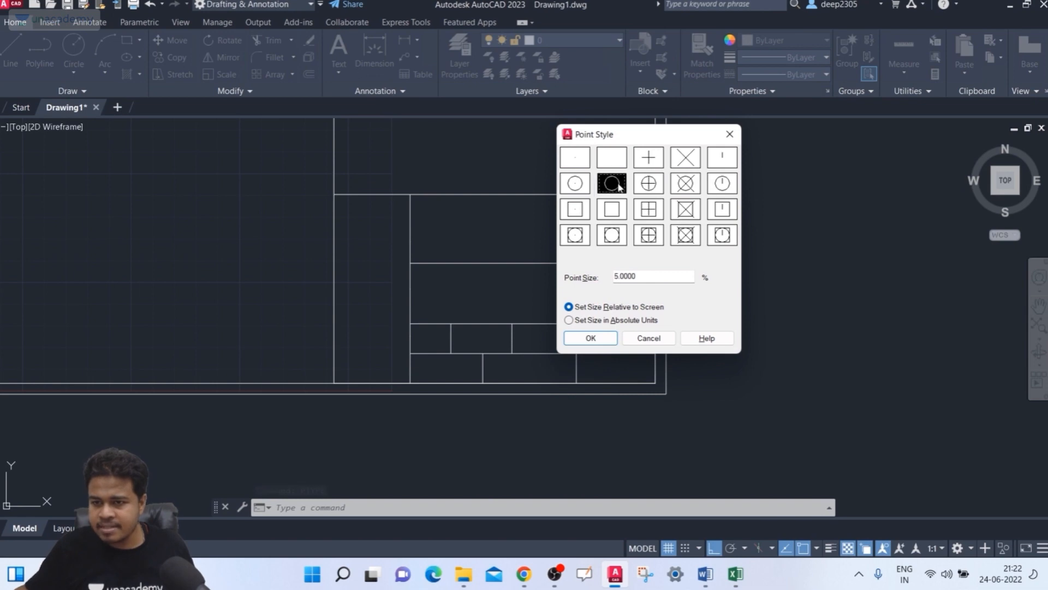
{"action": "left_click", "coordinate": [592, 338]}
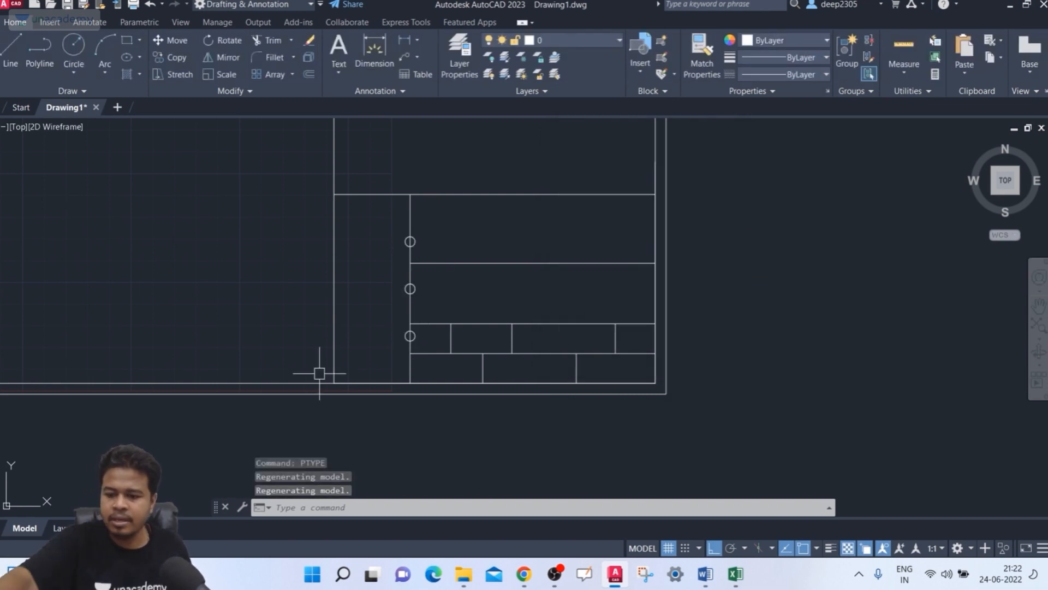
Step: Set the point style back to the single dot
{"action": "type", "text": "ptype"}
{"action": "key", "text": "Return"}
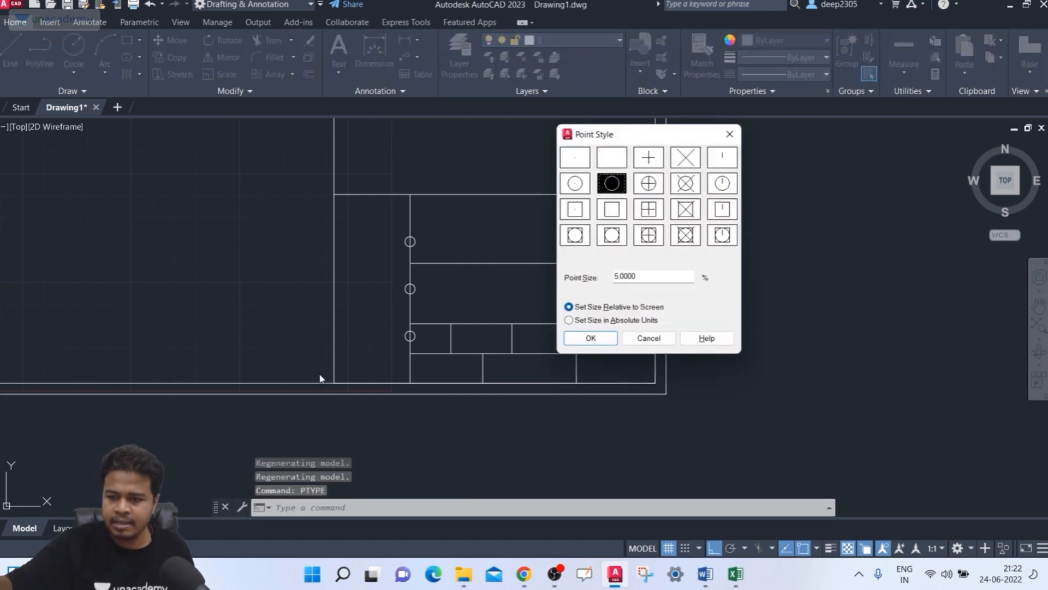
{"action": "left_click", "coordinate": [578, 161]}
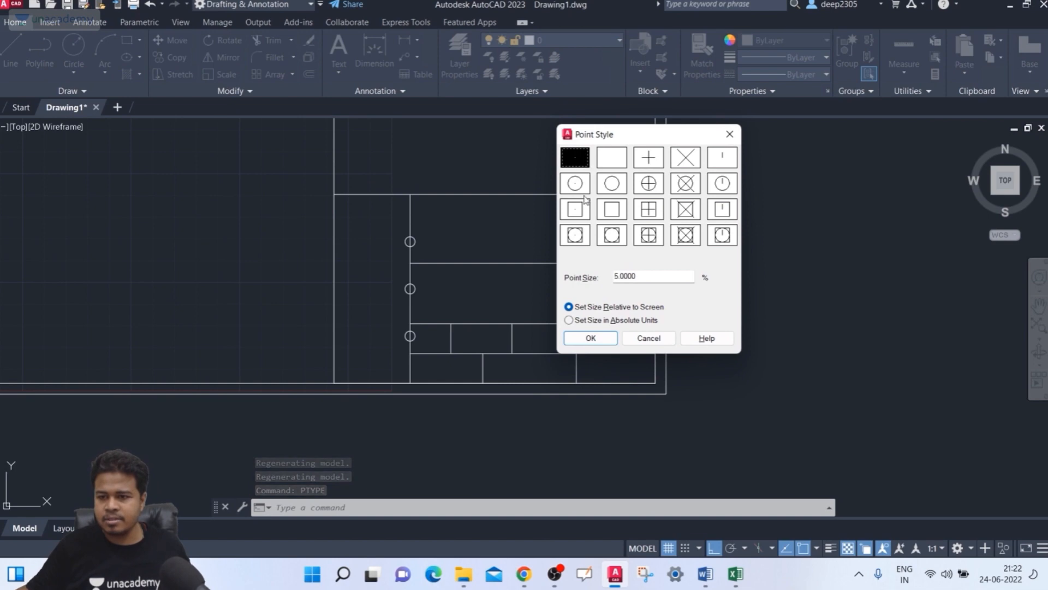
{"action": "left_click", "coordinate": [594, 338]}
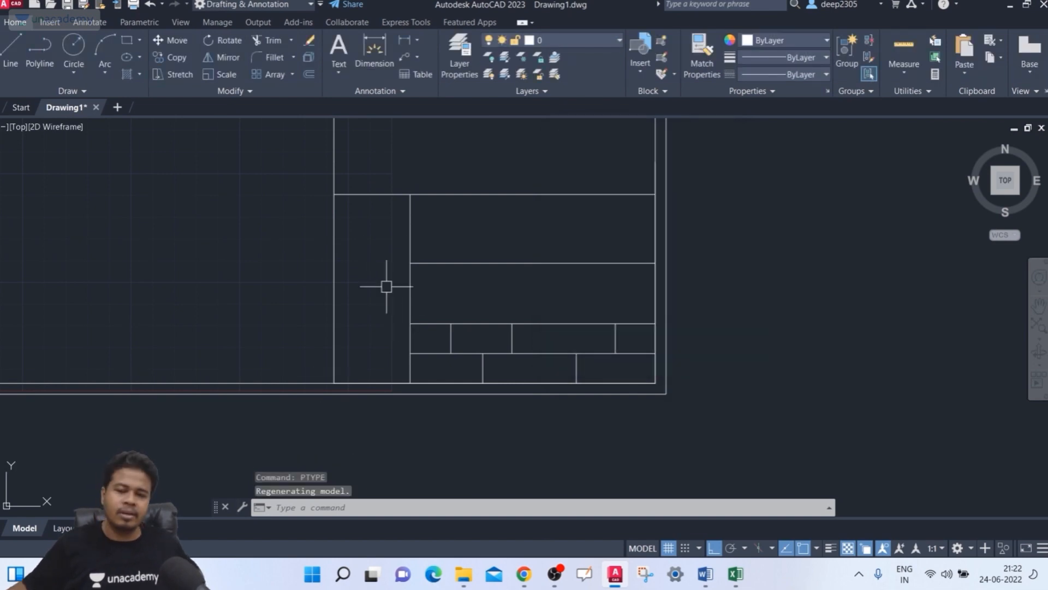
Step: Draw a horizontal line across the title block's side column from the uppermost division point to the column's outer vertical line
{"action": "type", "text": "l"}
{"action": "key", "text": "Return"}
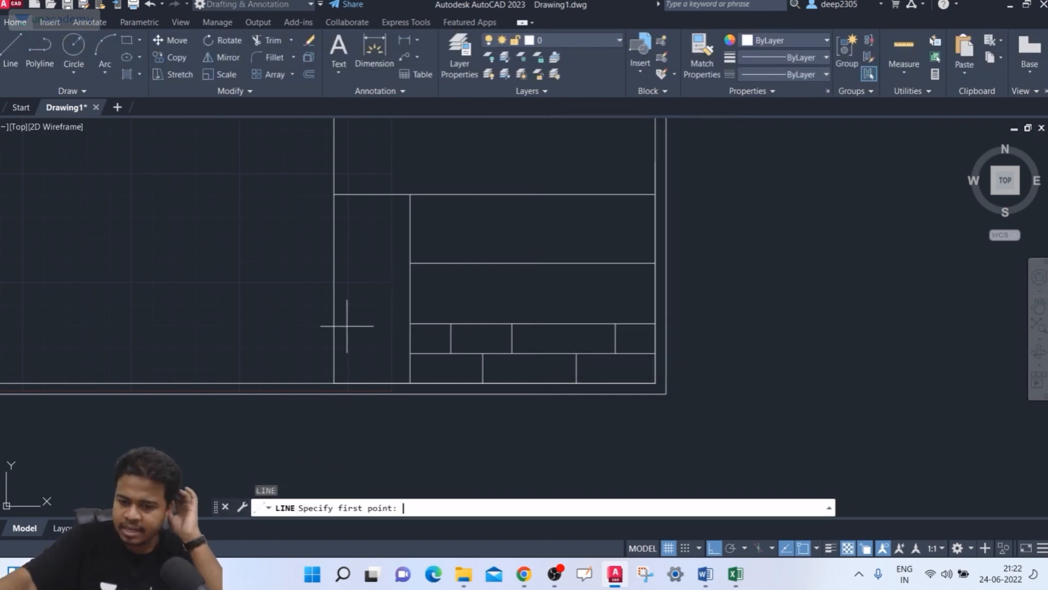
{"action": "left_click", "coordinate": [410, 240]}
{"action": "left_click", "coordinate": [334, 241]}
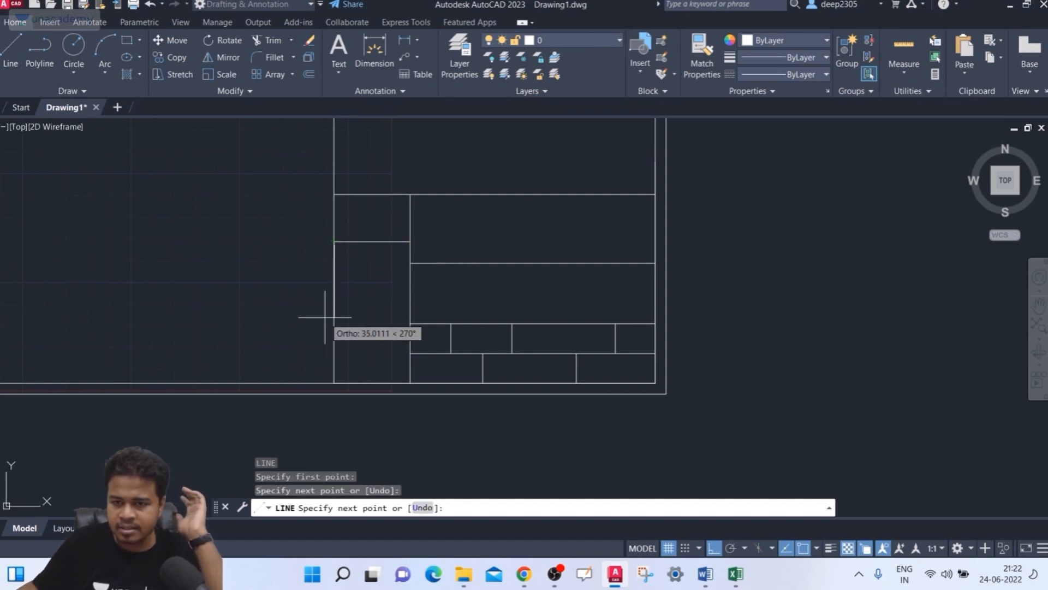
{"action": "key", "text": "Return"}
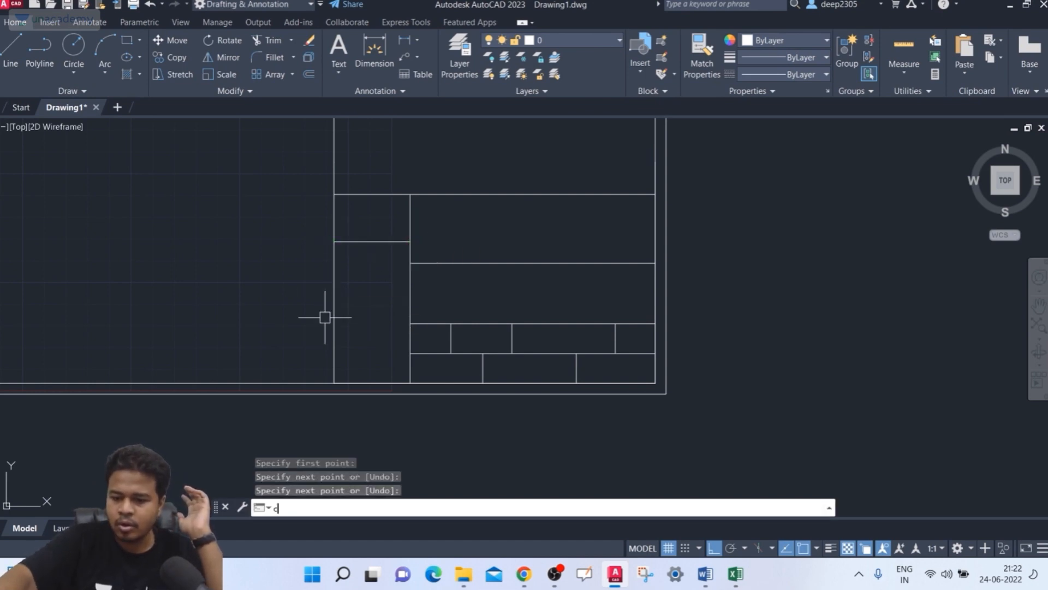
Step: Copy the side column's horizontal divider down to the middle division point, using its inner endpoint as the base point
{"action": "type", "text": "co"}
{"action": "key", "text": "Return"}
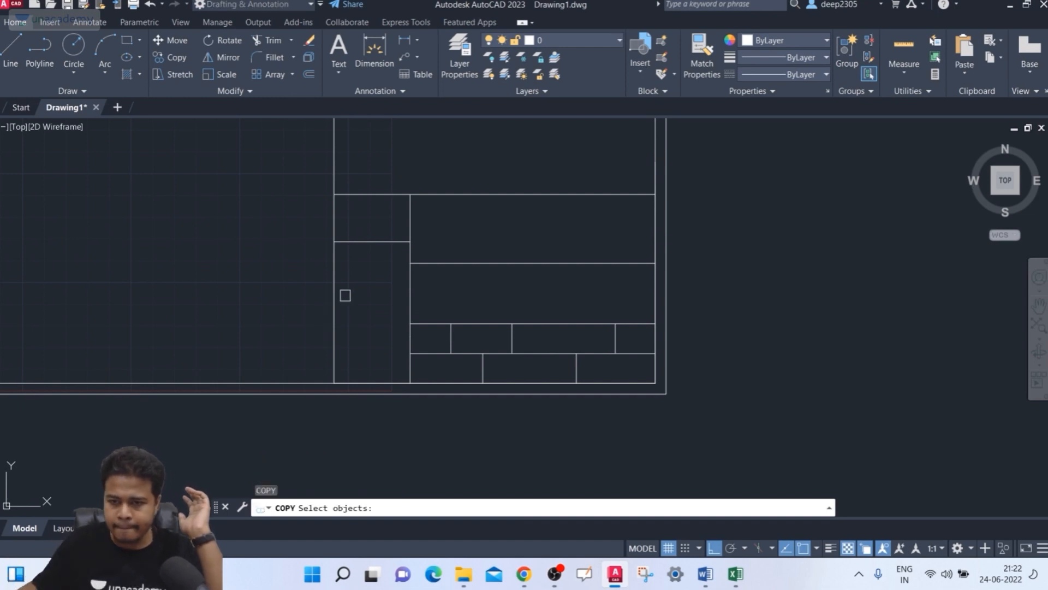
{"action": "left_click", "coordinate": [363, 242]}
{"action": "key", "text": "Return"}
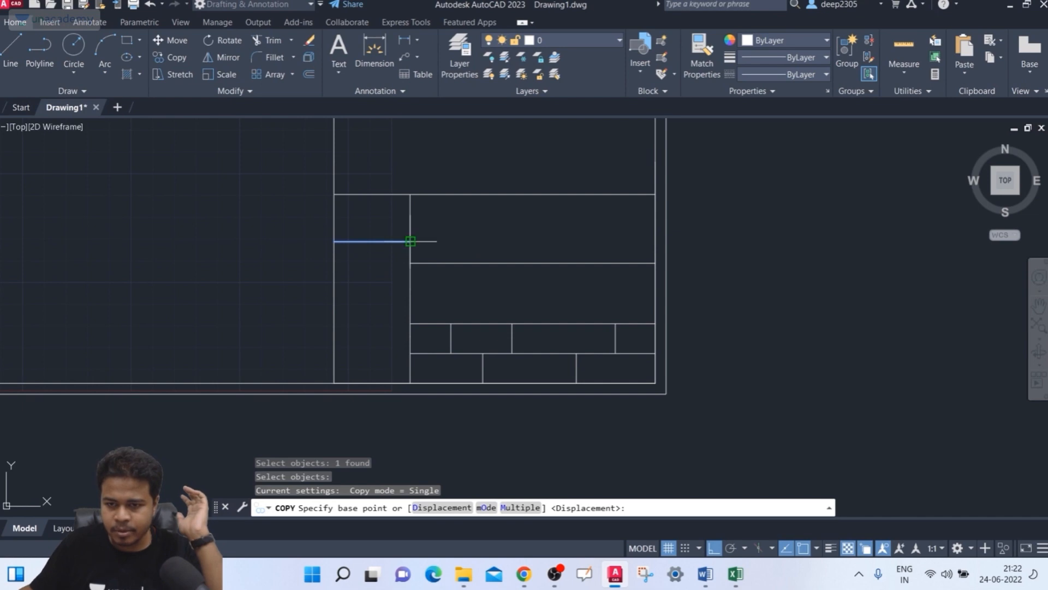
{"action": "left_click", "coordinate": [410, 241]}
{"action": "left_click", "coordinate": [411, 288]}
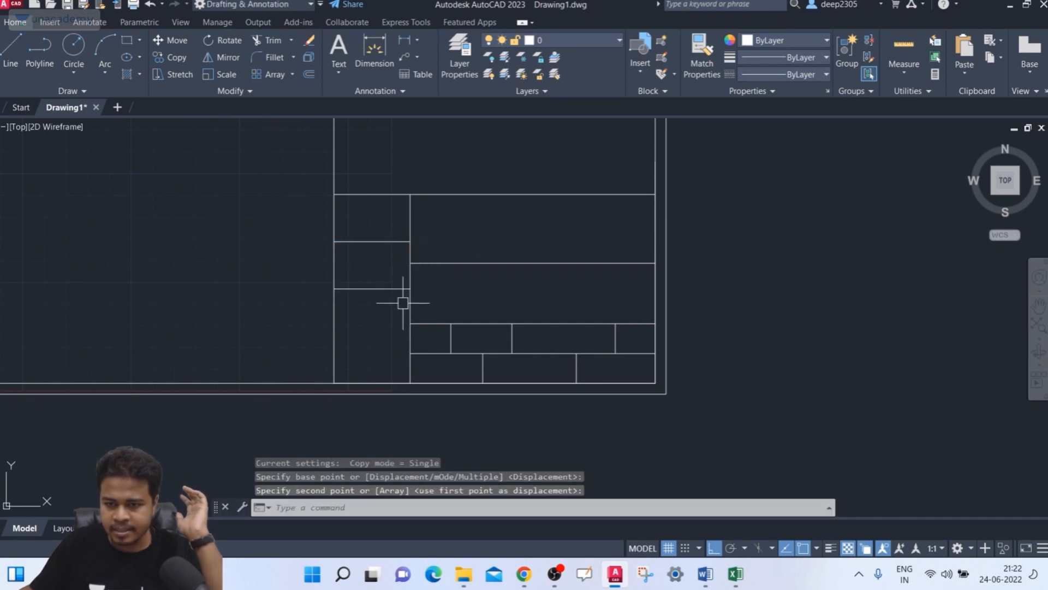
Step: Copy the side column's middle divider down to the lowest division point, using its inner endpoint as the base point
{"action": "key", "text": "Return"}
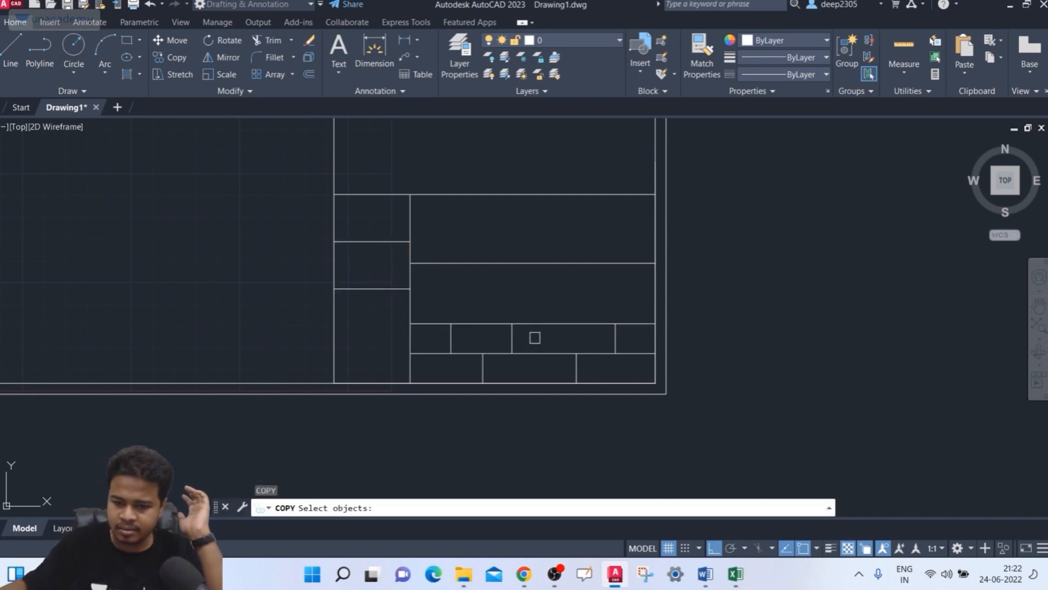
{"action": "left_click", "coordinate": [360, 291]}
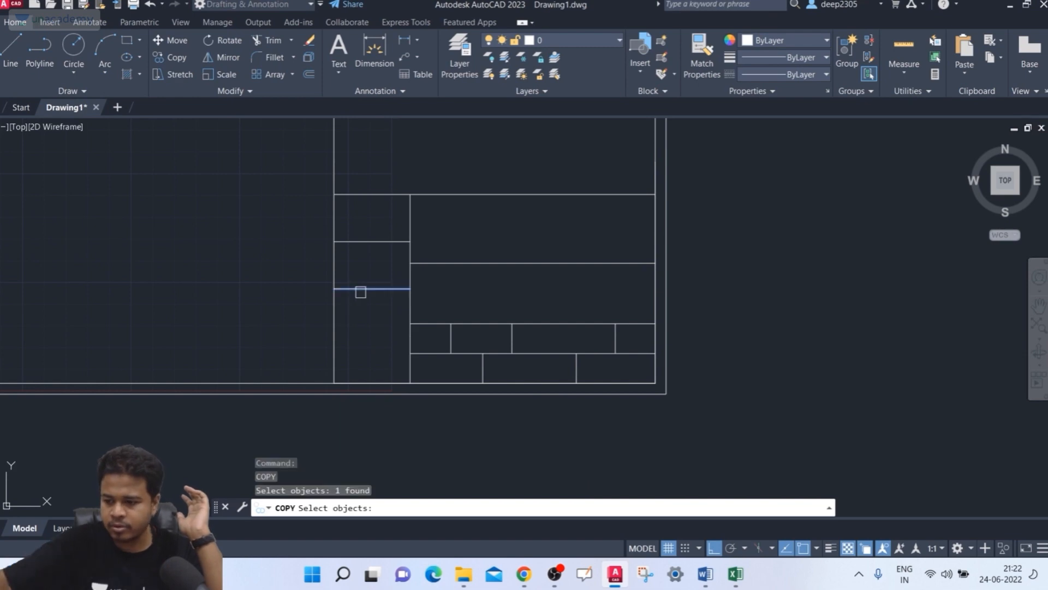
{"action": "key", "text": "Return"}
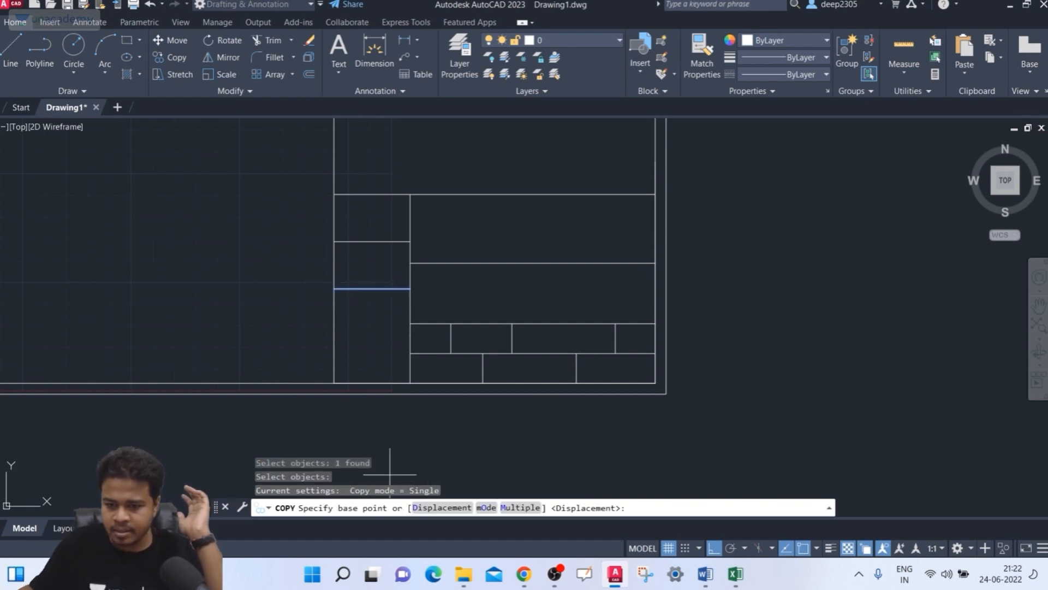
{"action": "left_click", "coordinate": [411, 289]}
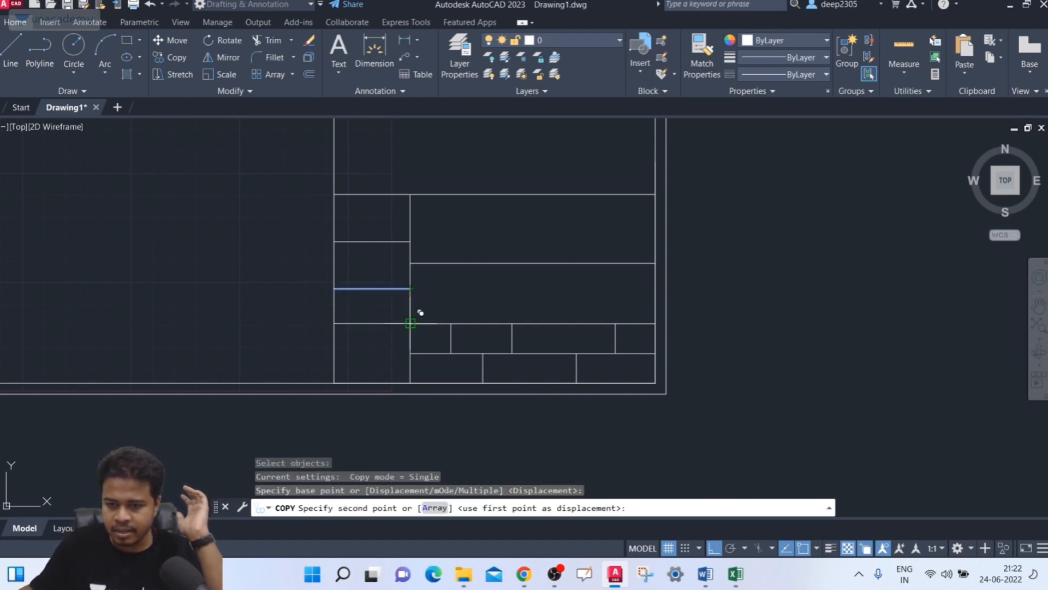
{"action": "left_click", "coordinate": [411, 336]}
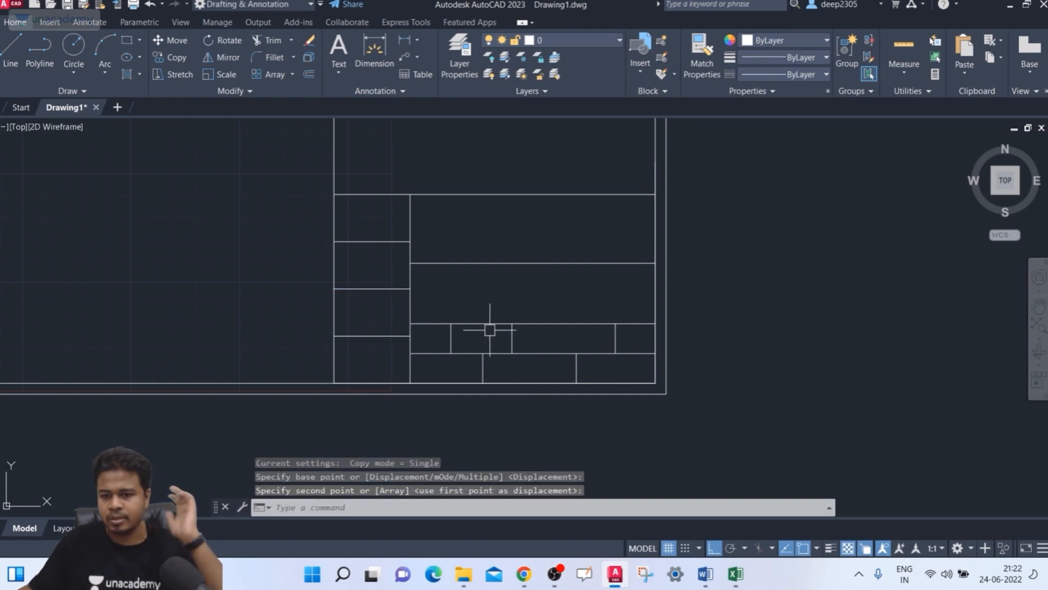
{"action": "middle_click_drag", "start_coordinate": [445, 302], "coordinate": [423, 296]}
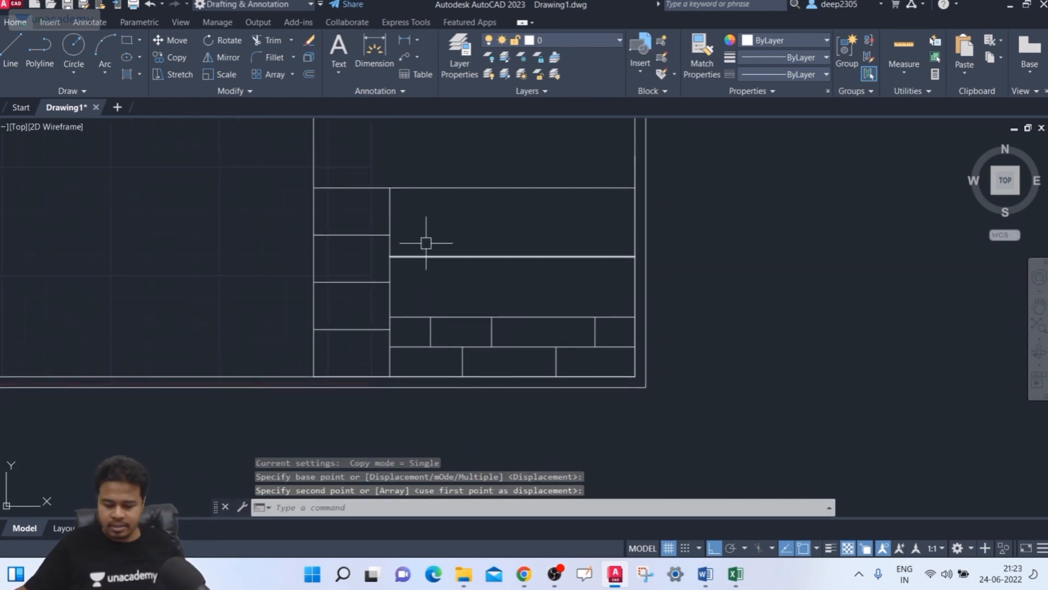
{"action": "key", "text": "Escape"}
{"action": "mouse_move", "coordinate": [432, 239]}
{"action": "middle_mouse_down"}
{"action": "mouse_move", "coordinate": [419, 247]}
{"action": "mouse_move", "coordinate": [443, 246]}
{"action": "mouse_move", "coordinate": [416, 283]}
{"action": "middle_mouse_up"}
{"action": "scroll", "coordinate": [442, 244], "scroll_direction": "down", "scroll_amount": 4}
{"action": "scroll", "coordinate": [417, 283], "scroll_direction": "up", "scroll_amount": 4}
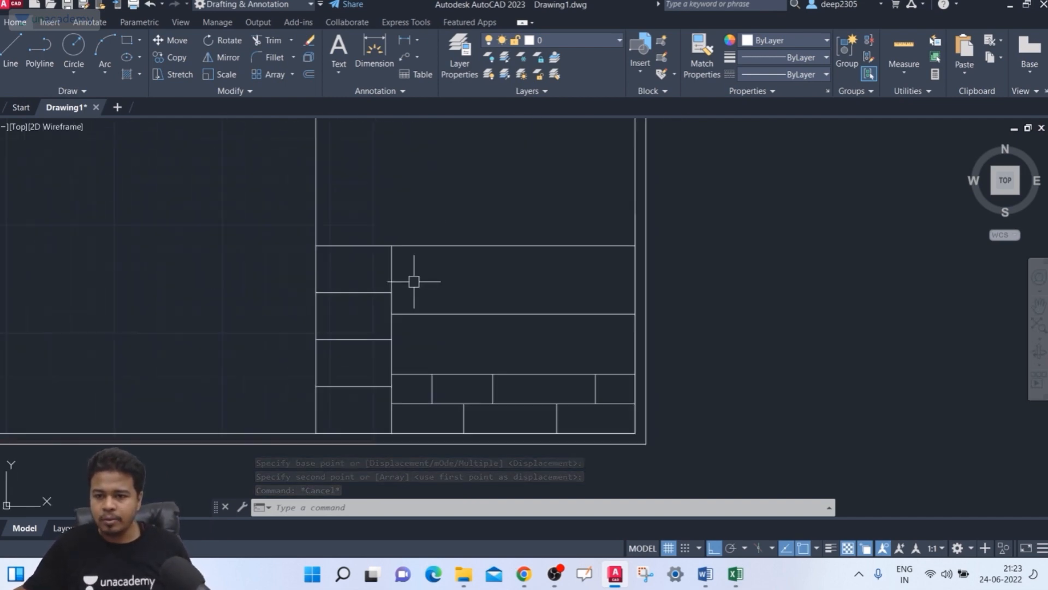
{"action": "key", "text": "Escape"}
{"action": "key", "text": "Escape"}
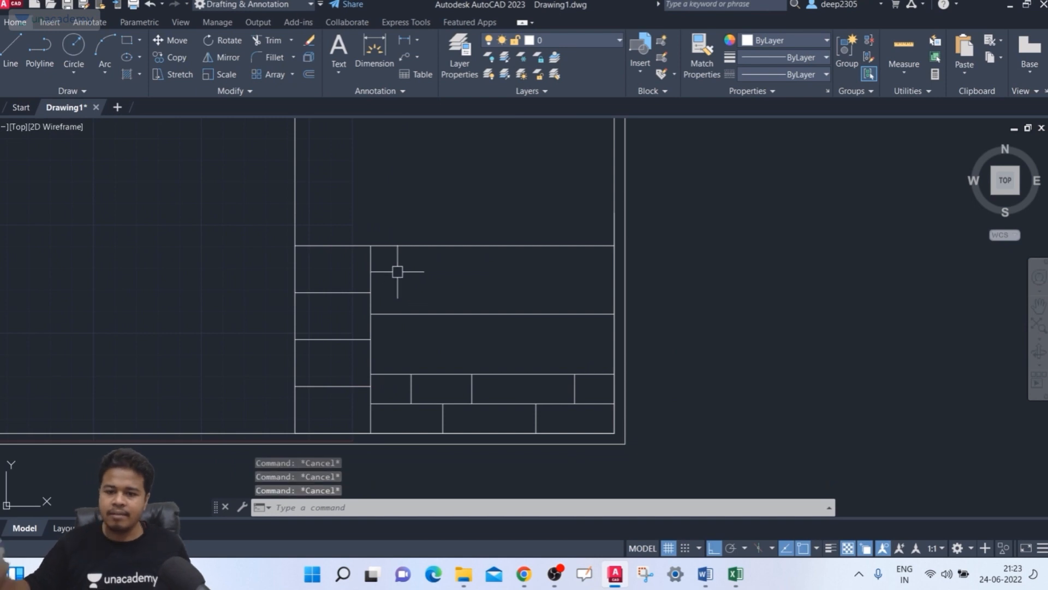
Step: Create a multiline text box across the upper part of the title block's first wide row, just inside its corner
{"action": "type", "text": "m"}
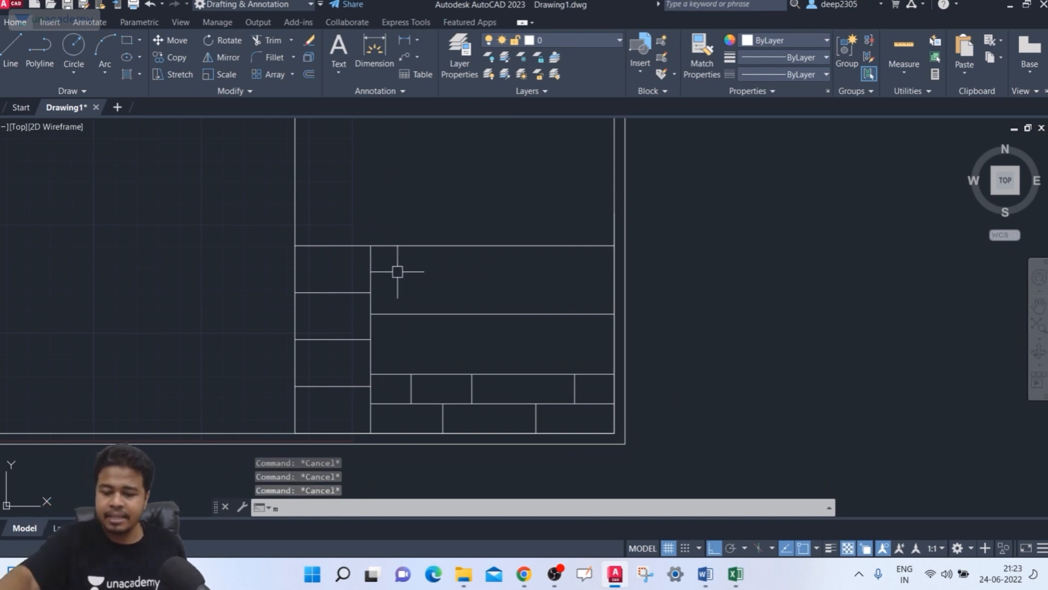
{"action": "type", "text": "t"}
{"action": "key", "text": "Return"}
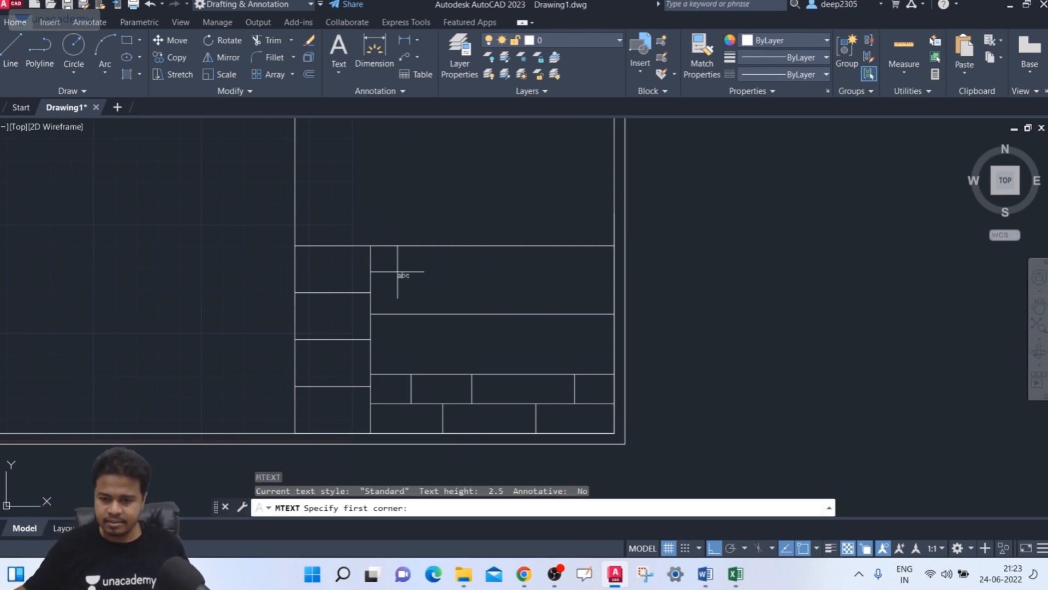
{"action": "scroll", "coordinate": [390, 270], "scroll_direction": "up", "scroll_amount": 4}
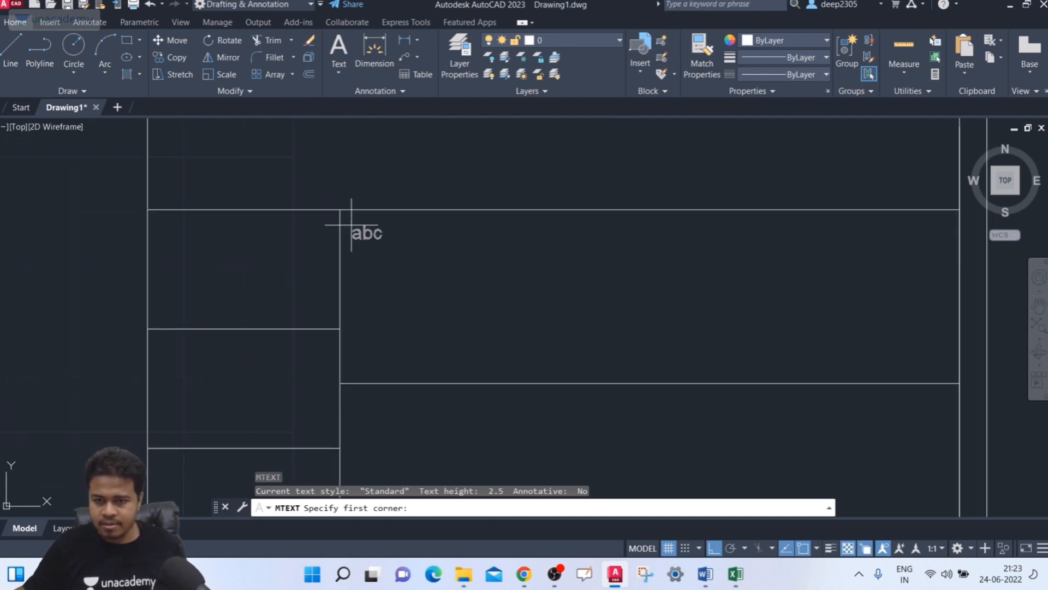
{"action": "left_click", "coordinate": [352, 223]}
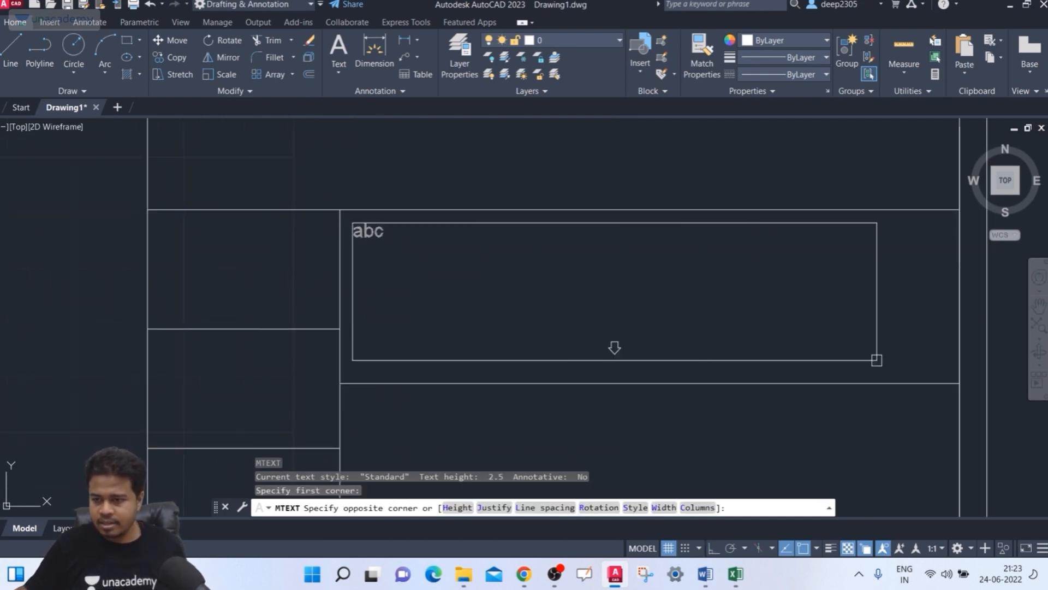
{"action": "scroll", "coordinate": [749, 351], "scroll_direction": "down", "scroll_amount": 2}
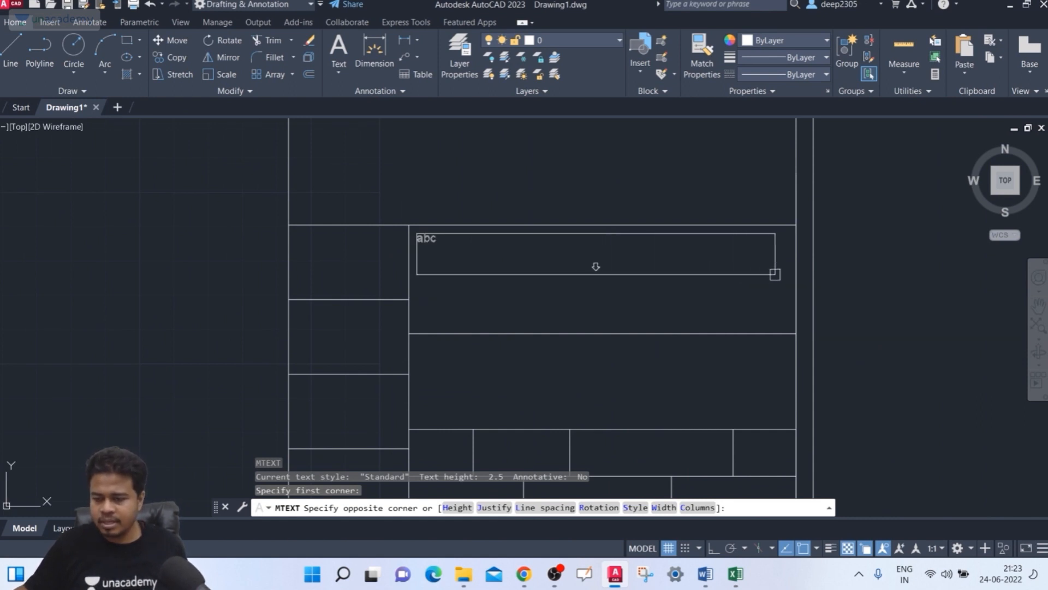
{"action": "left_click", "coordinate": [780, 274]}
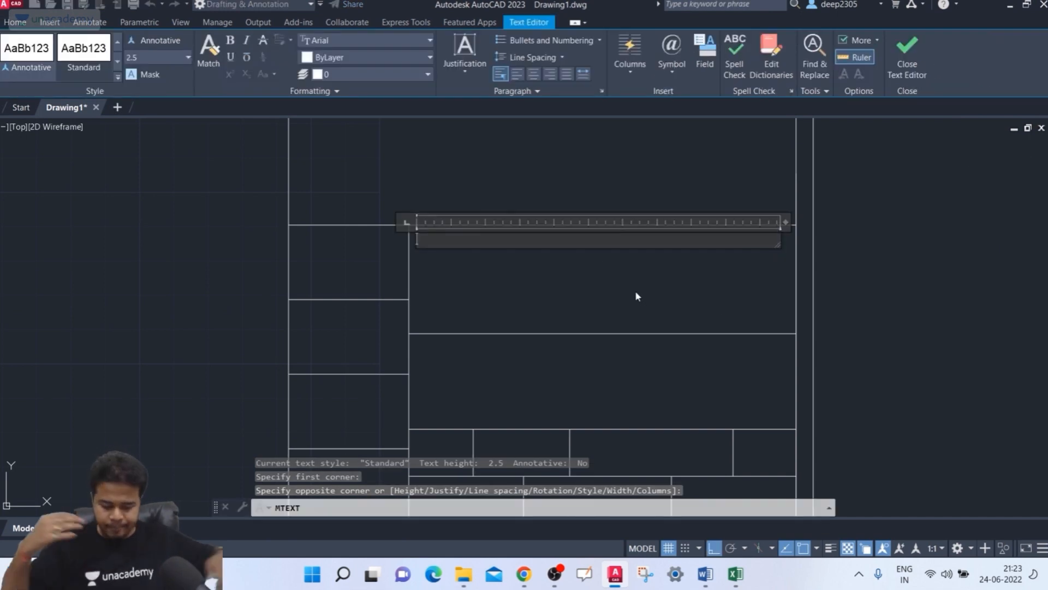
Step: Enter the label "COMPANY NAME:" in capitals in the text box
{"action": "key", "text": "Caps_Lock"}
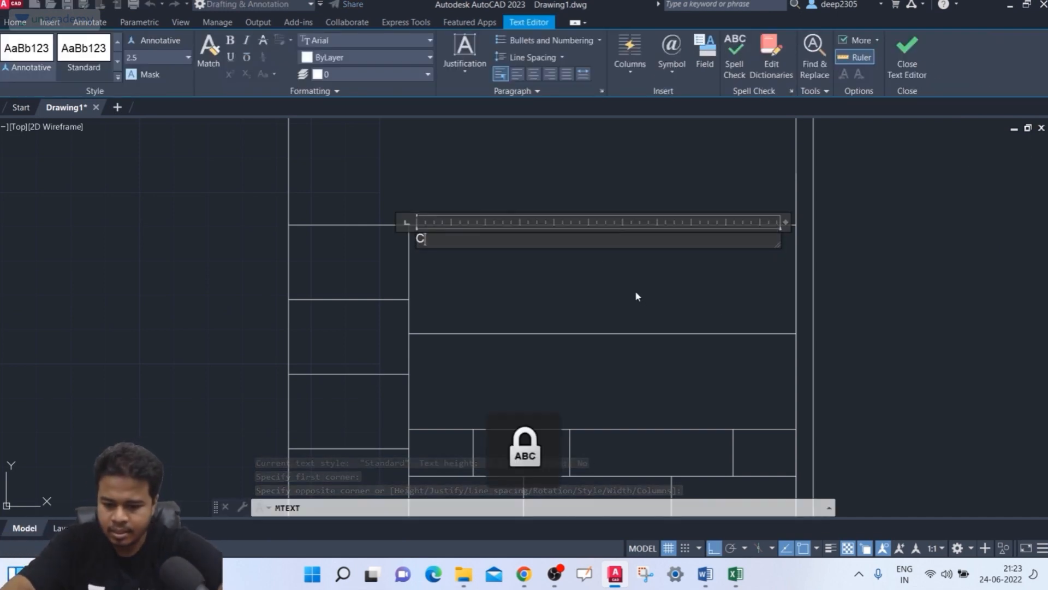
{"action": "type", "text": "COMPNA"}
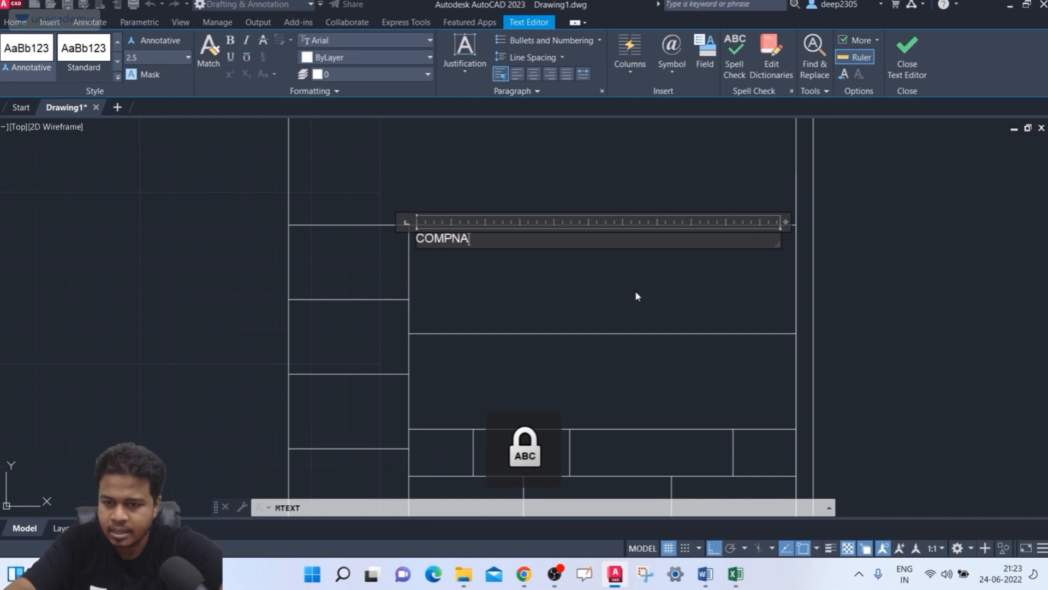
{"action": "key", "text": "BackSpace"}
{"action": "key", "text": "BackSpace"}
{"action": "type", "text": "ANY "}
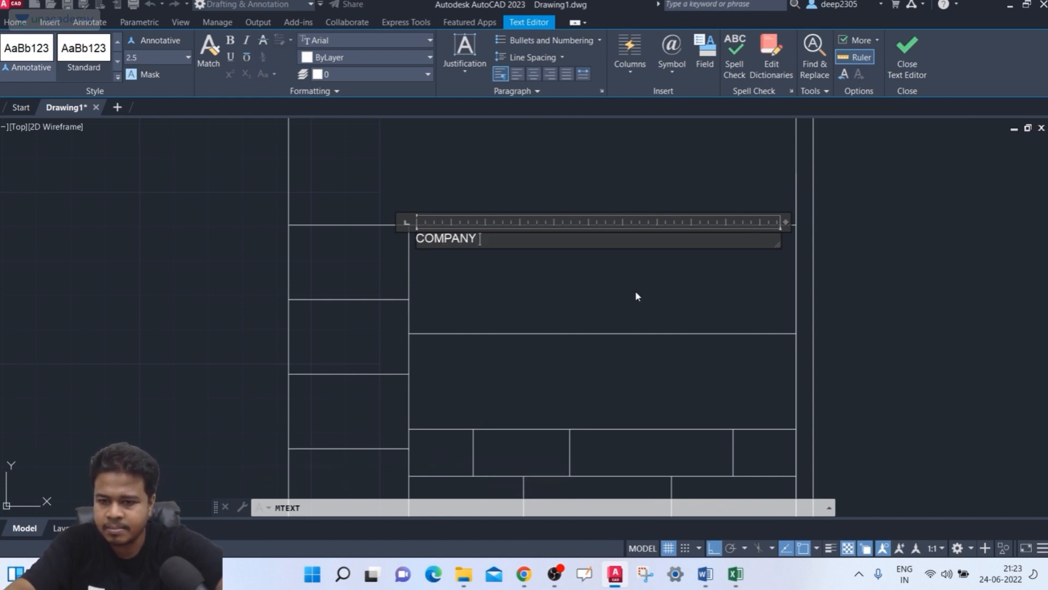
{"action": "type", "text": "NAME:"}
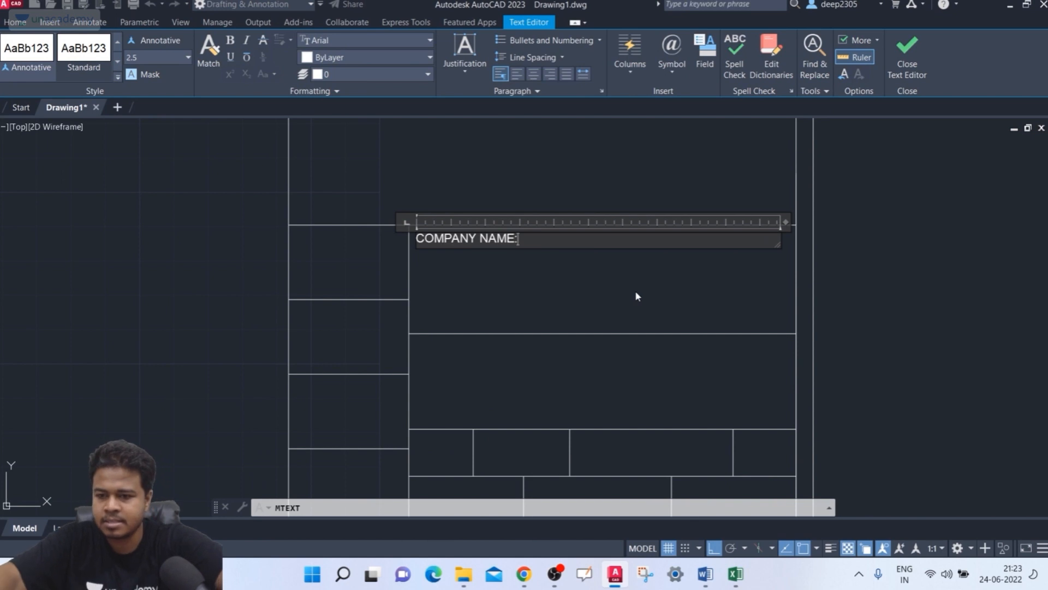
Step: Set the text height of the "COMPANY NAME:" label to 3.5 and finish editing it
{"action": "key", "text": "ctrl+a"}
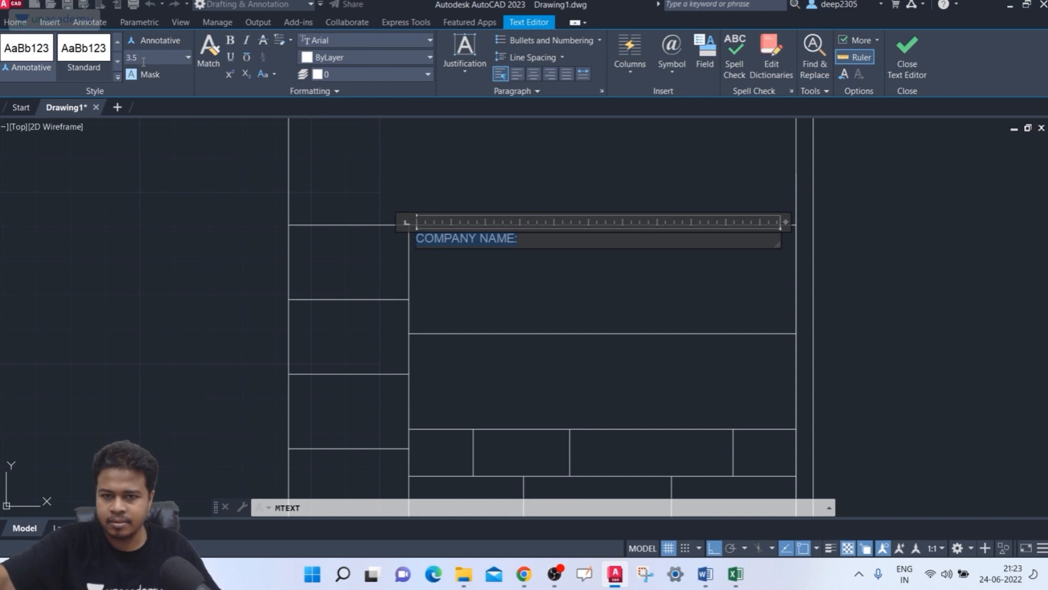
{"action": "left_click", "coordinate": [143, 57]}
{"action": "type", "text": "3.5"}
{"action": "key", "text": "Return"}
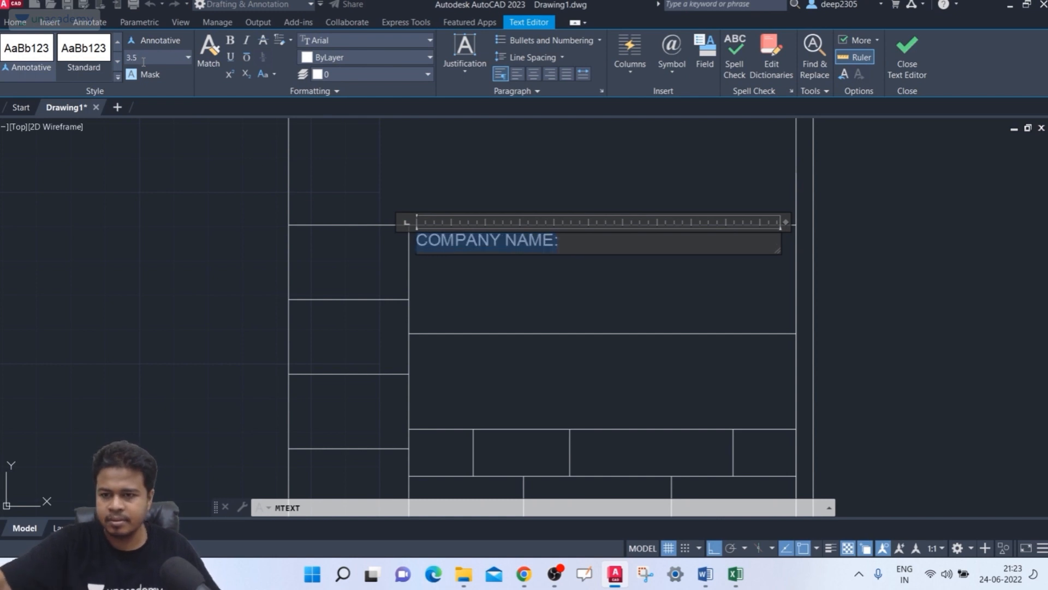
{"action": "left_click", "coordinate": [477, 282]}
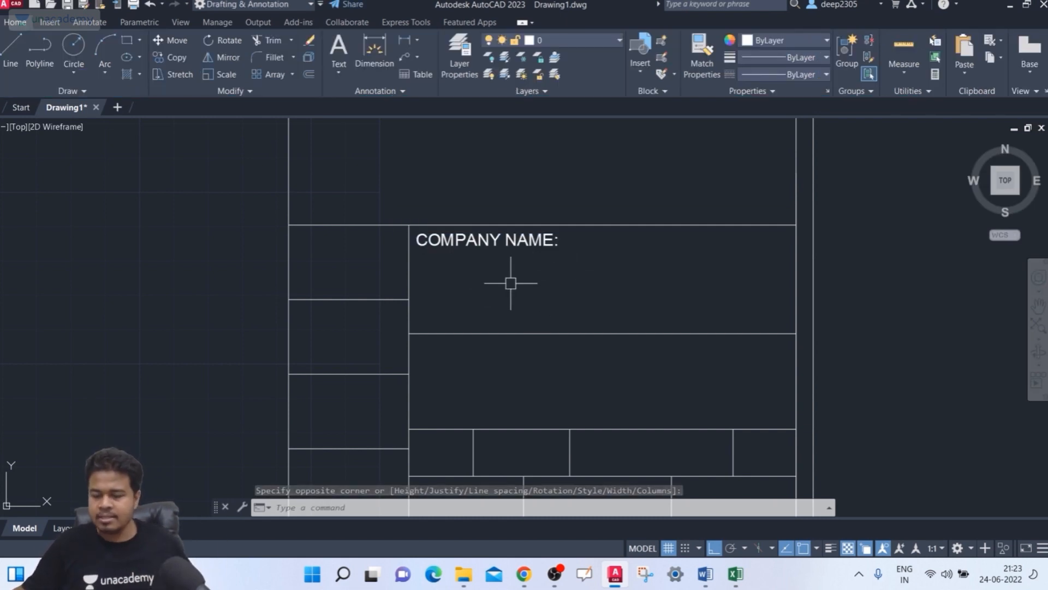
{"action": "mouse_move", "coordinate": [511, 282]}
{"action": "middle_mouse_down"}
{"action": "mouse_move", "coordinate": [493, 272]}
{"action": "mouse_move", "coordinate": [493, 241]}
{"action": "middle_mouse_up"}
{"action": "key", "text": "Escape"}
{"action": "left_click", "coordinate": [480, 203]}
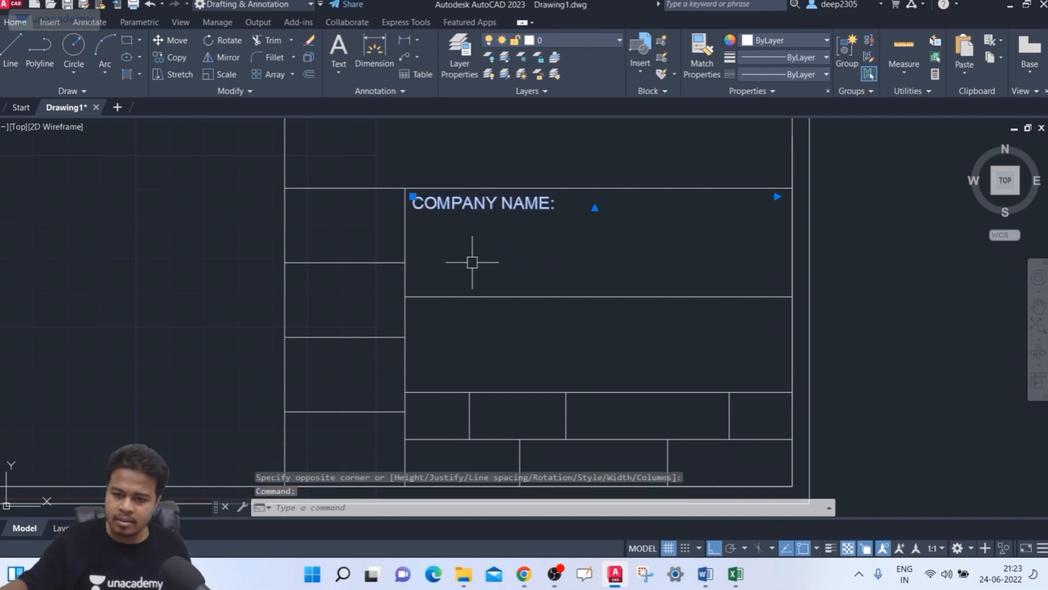
{"action": "type", "text": "co"}
{"action": "key", "text": "Escape"}
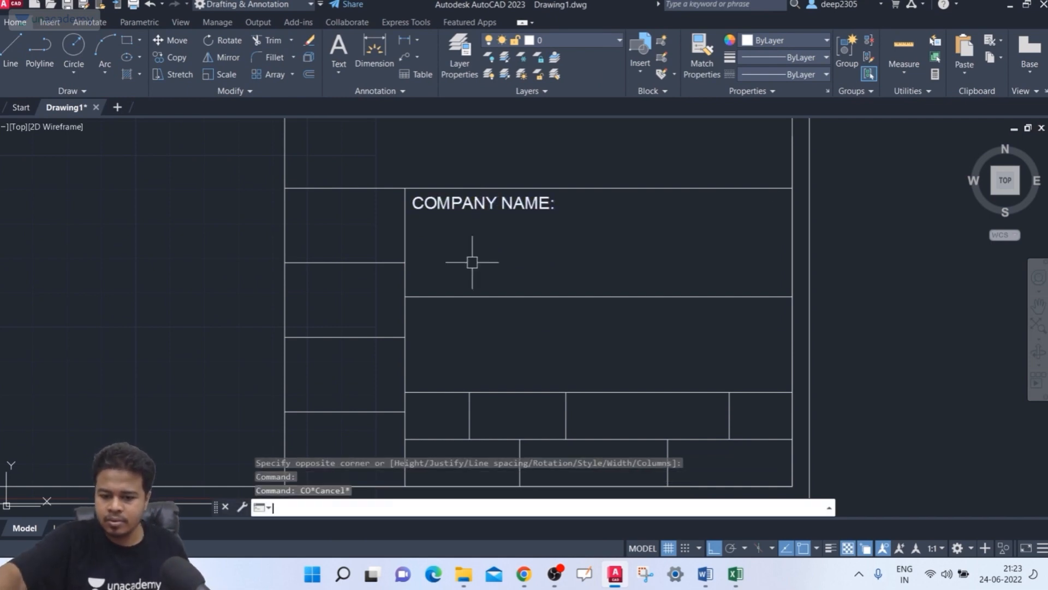
Step: Copy the "COMPANY NAME:" label into the second wide row, using the first row's upper inner corner as the base point
{"action": "type", "text": "ct o"}
{"action": "key", "text": "Return"}
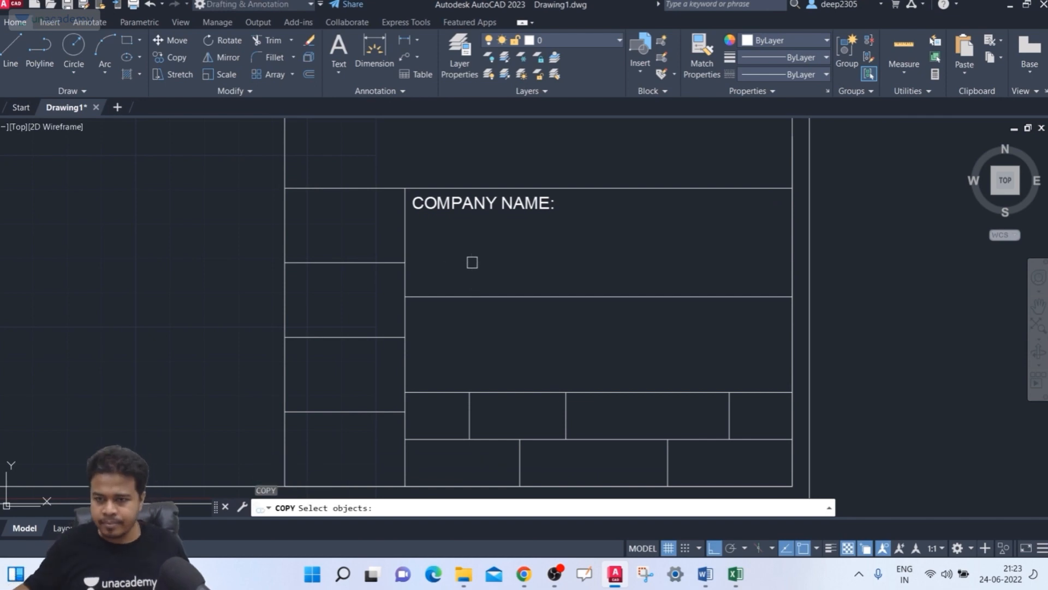
{"action": "left_click", "coordinate": [491, 204]}
{"action": "key", "text": "Return"}
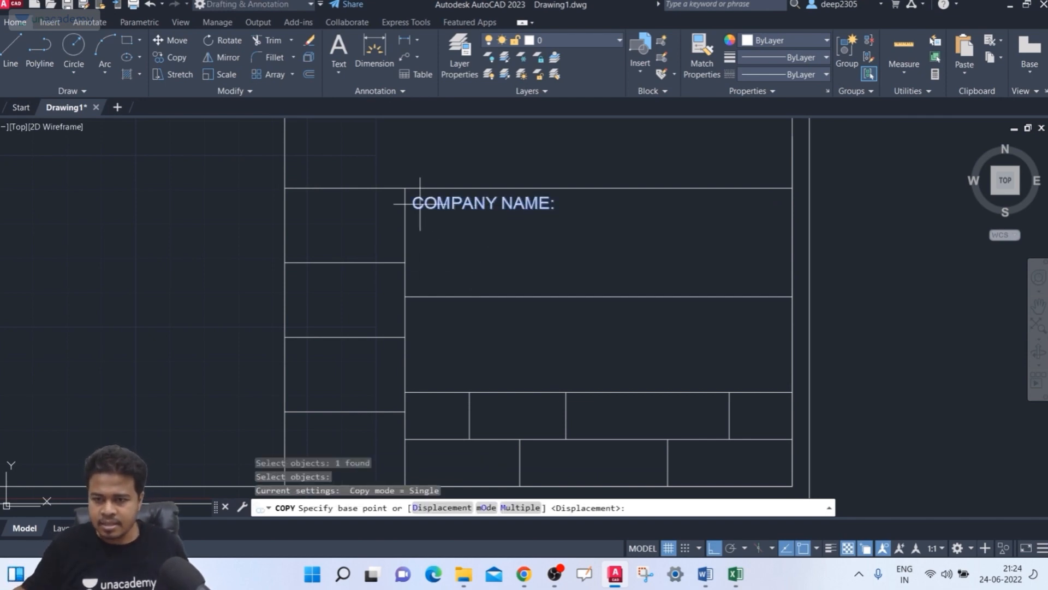
{"action": "scroll", "coordinate": [420, 204], "scroll_direction": "up", "scroll_amount": 2}
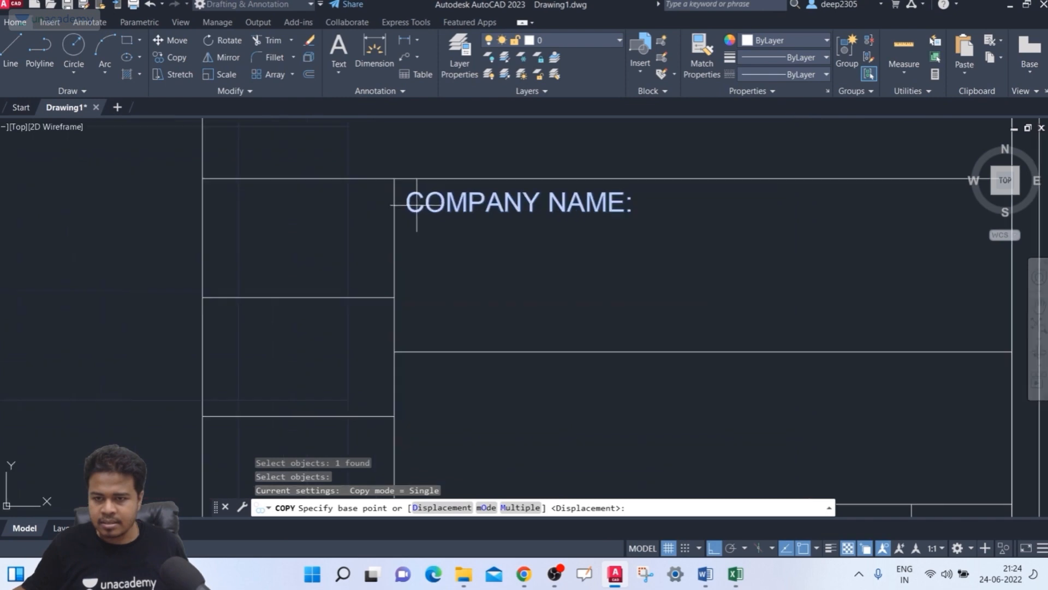
{"action": "left_click", "coordinate": [394, 178]}
{"action": "middle_click_drag", "start_coordinate": [433, 290], "coordinate": [417, 186]}
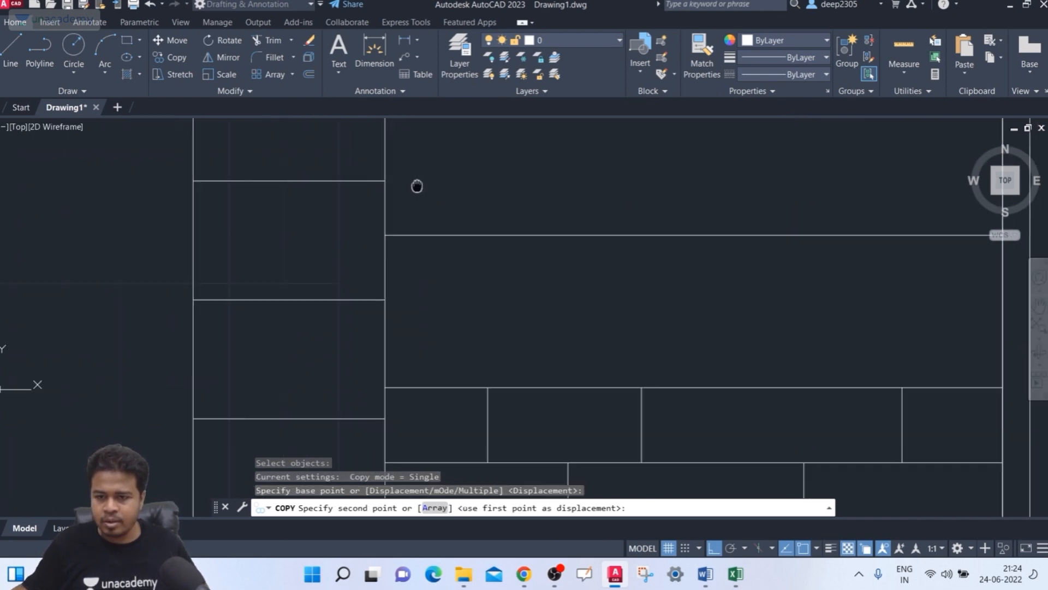
{"action": "left_click", "coordinate": [389, 230]}
{"action": "scroll", "coordinate": [396, 232], "scroll_direction": "down", "scroll_amount": 4}
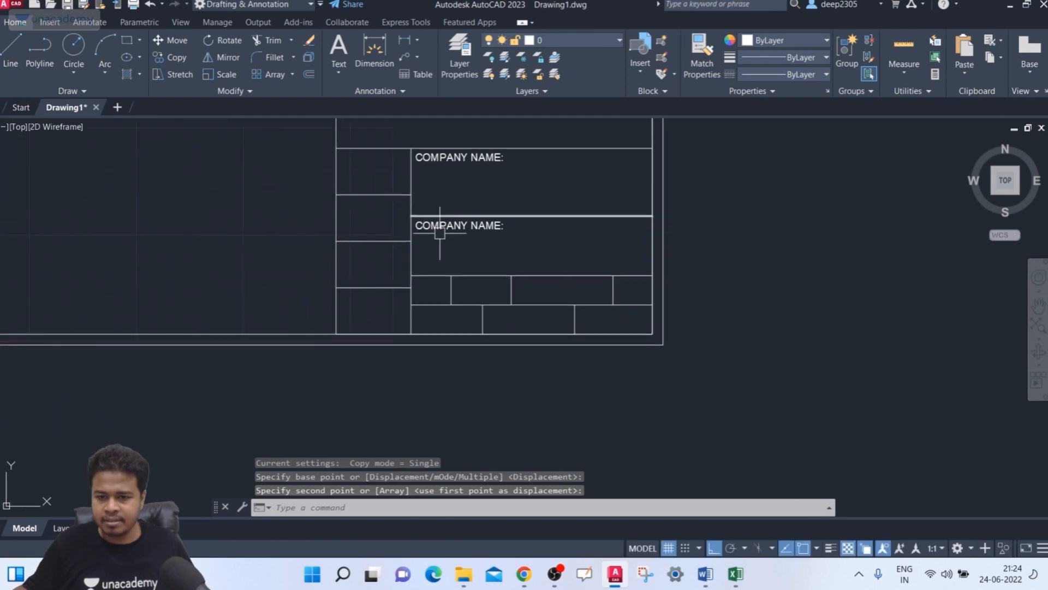
Step: Copy the second row's label in Multiple mode from that row's upper inner corner to the side column's top cell, with Ortho off
{"action": "key", "text": "Return"}
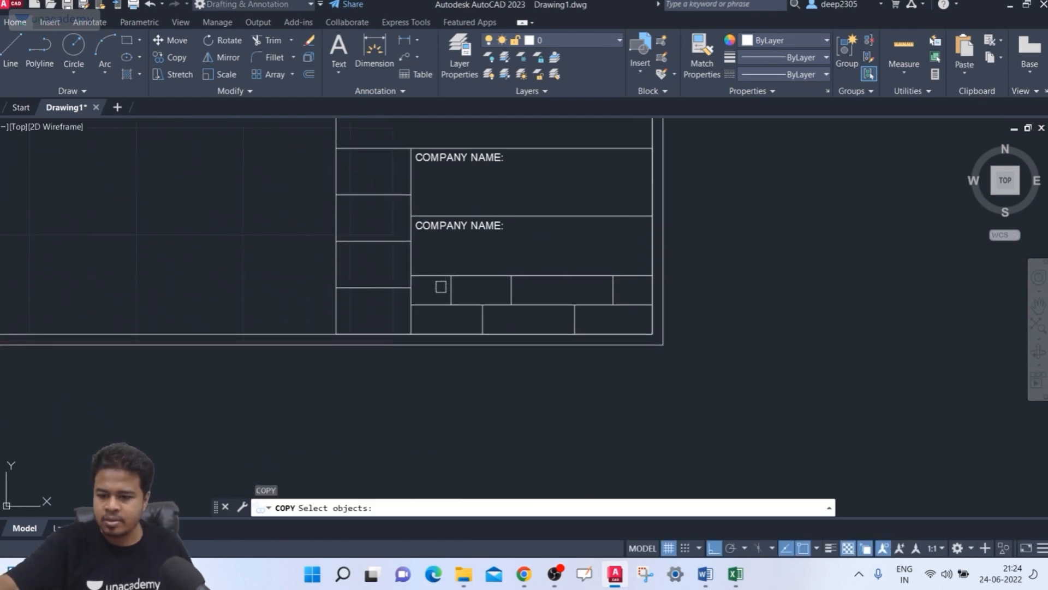
{"action": "left_click", "coordinate": [457, 229]}
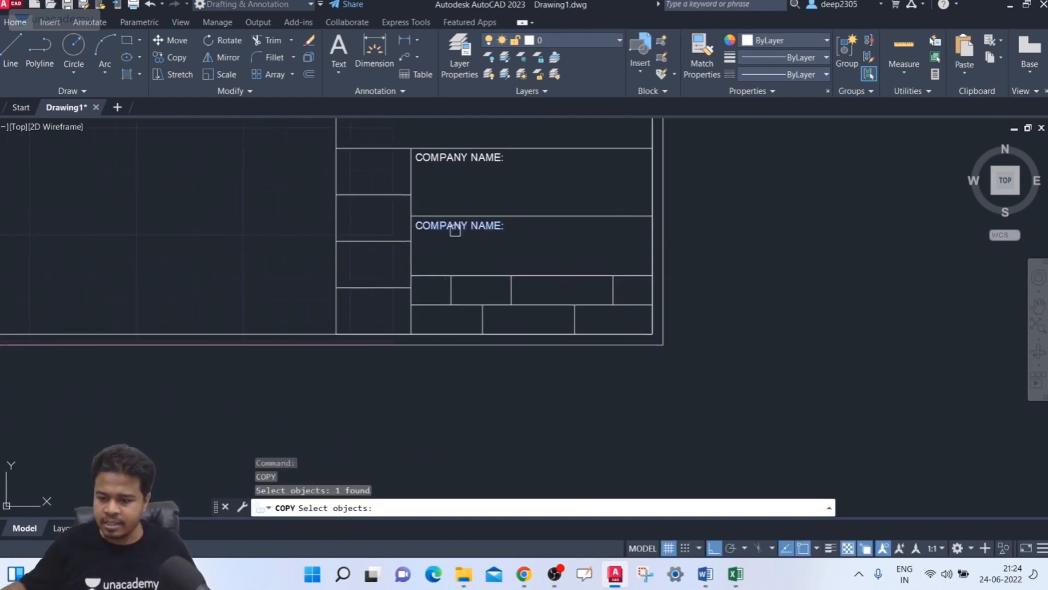
{"action": "key", "text": "Return"}
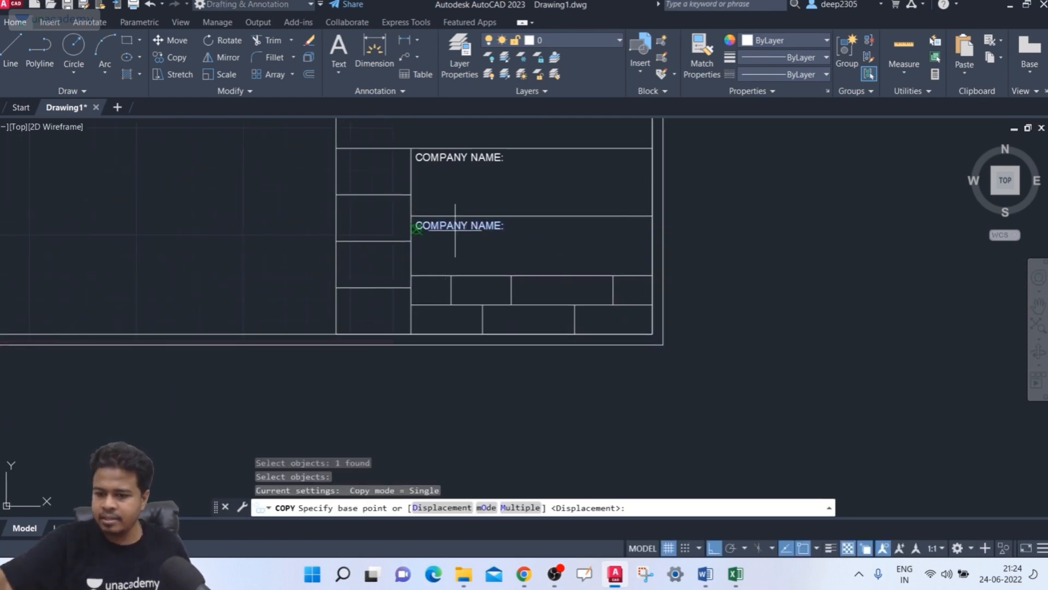
{"action": "left_click", "coordinate": [520, 507]}
{"action": "scroll", "coordinate": [465, 232], "scroll_direction": "up", "scroll_amount": 4}
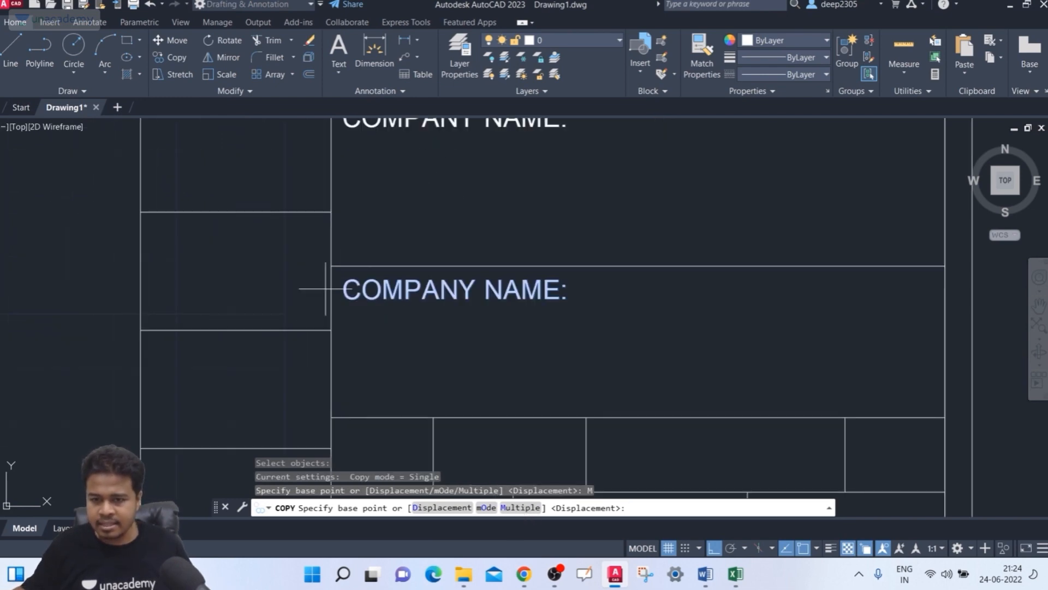
{"action": "left_click", "coordinate": [331, 266]}
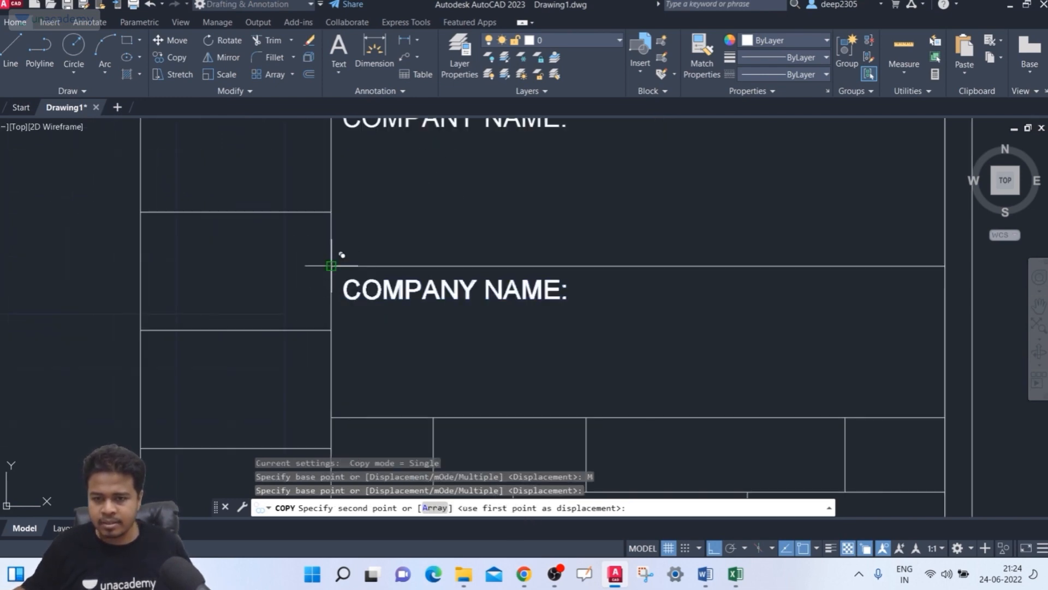
{"action": "scroll", "coordinate": [339, 253], "scroll_direction": "down", "scroll_amount": 4}
{"action": "middle_click_drag", "start_coordinate": [345, 312], "coordinate": [375, 332]}
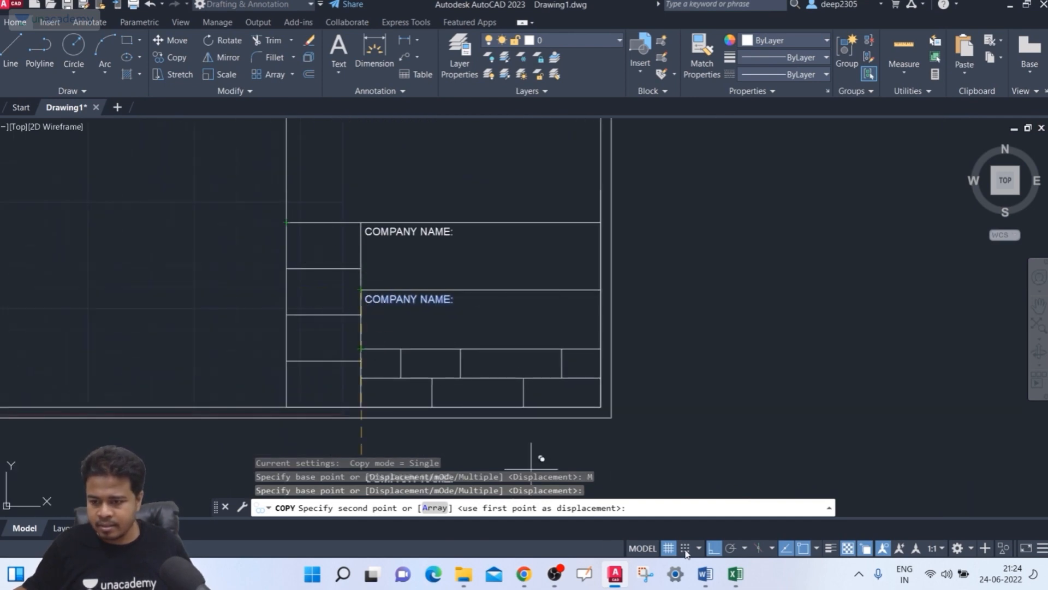
{"action": "key", "text": "F8"}
{"action": "scroll", "coordinate": [273, 203], "scroll_direction": "up", "scroll_amount": 2}
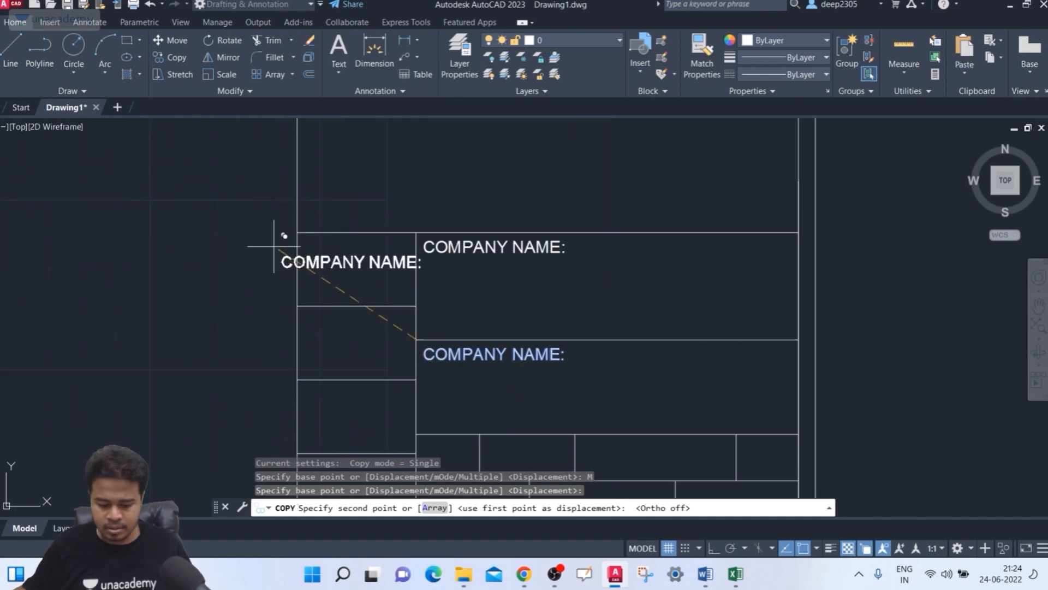
{"action": "left_click", "coordinate": [297, 232]}
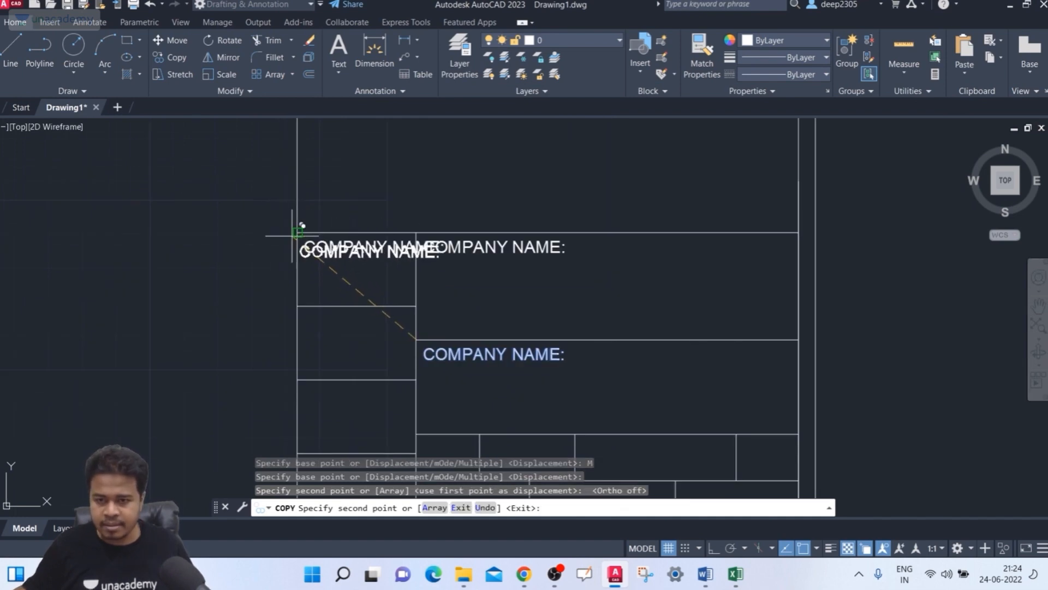
Step: Place copies of the label at the upper outer corners of the side column's three remaining cells
{"action": "left_click", "coordinate": [297, 306]}
{"action": "middle_click_drag", "start_coordinate": [300, 377], "coordinate": [272, 256]}
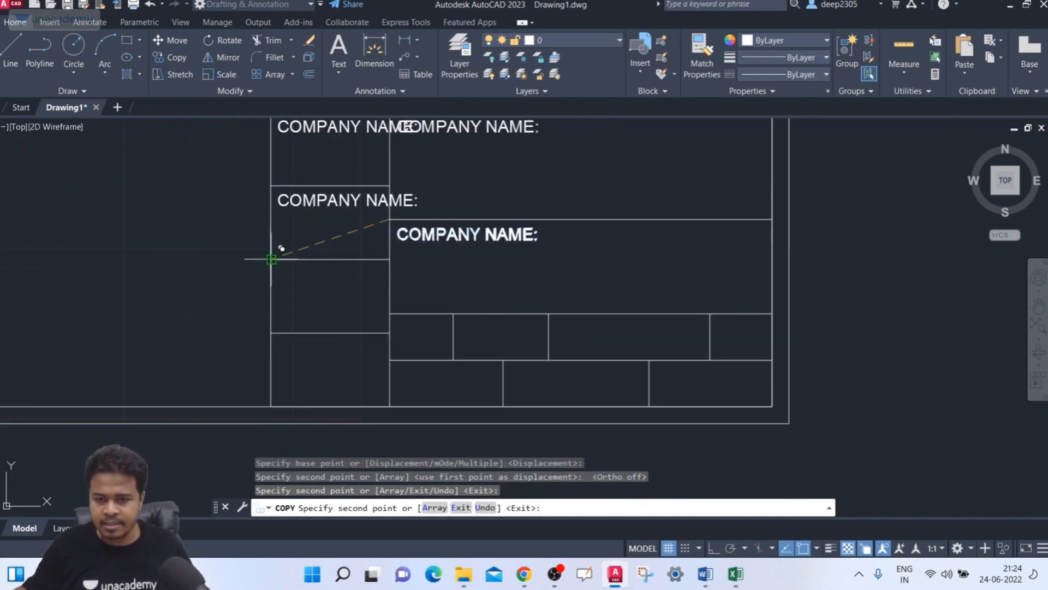
{"action": "left_click", "coordinate": [270, 259]}
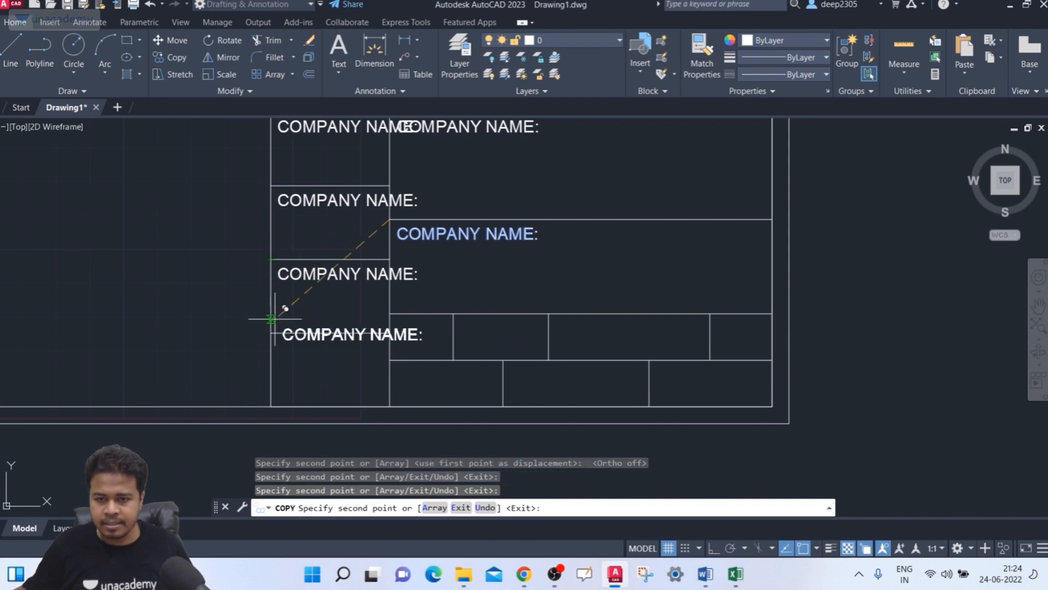
{"action": "left_click", "coordinate": [271, 333]}
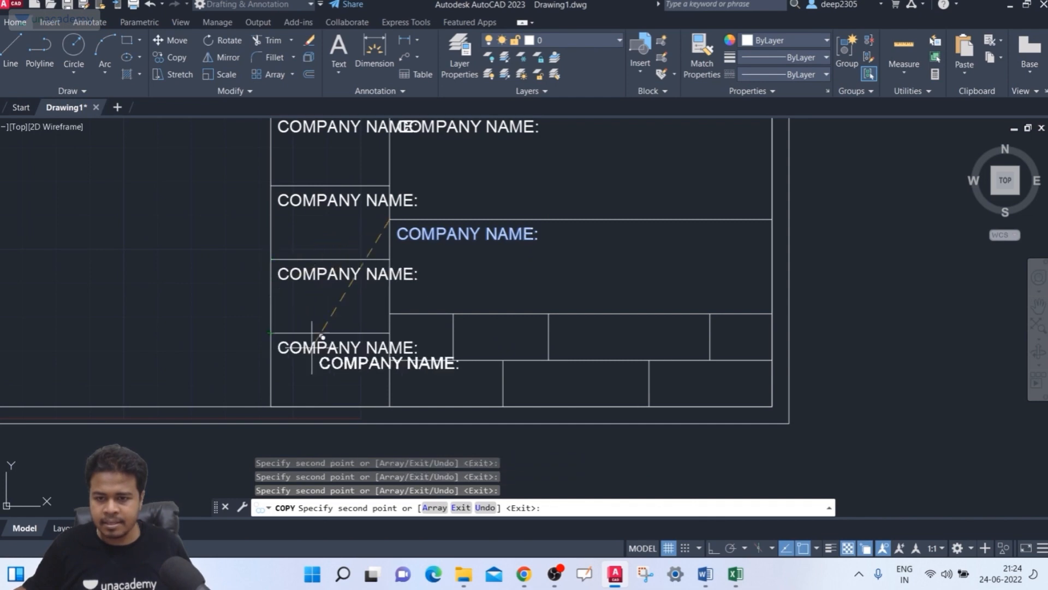
Step: Place label copies at the starting corners of the four cells in the row below the drawing's second wide row
{"action": "left_click", "coordinate": [389, 313]}
{"action": "left_click", "coordinate": [454, 314]}
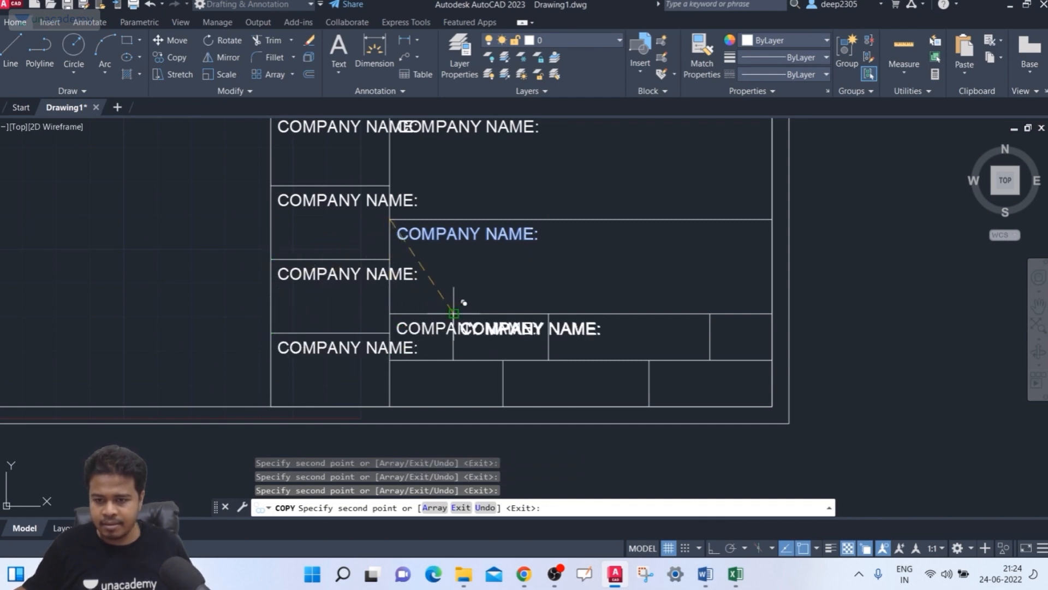
{"action": "left_click", "coordinate": [549, 313]}
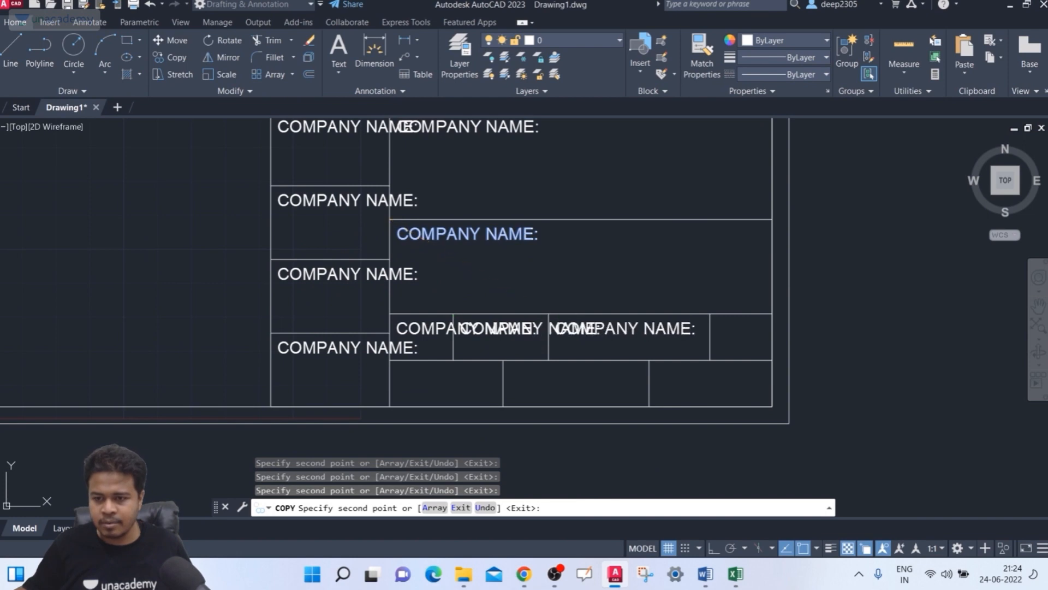
{"action": "left_click", "coordinate": [710, 314]}
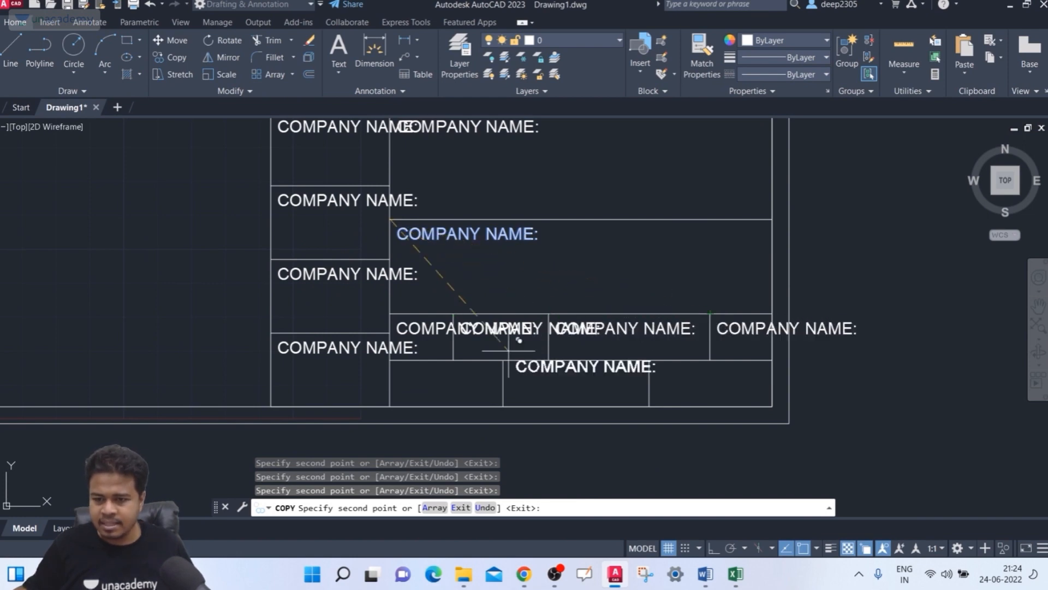
Step: Place label copies at the starting corners of the three bottom-row cells and end the copying
{"action": "left_click", "coordinate": [390, 360]}
{"action": "left_click", "coordinate": [502, 359]}
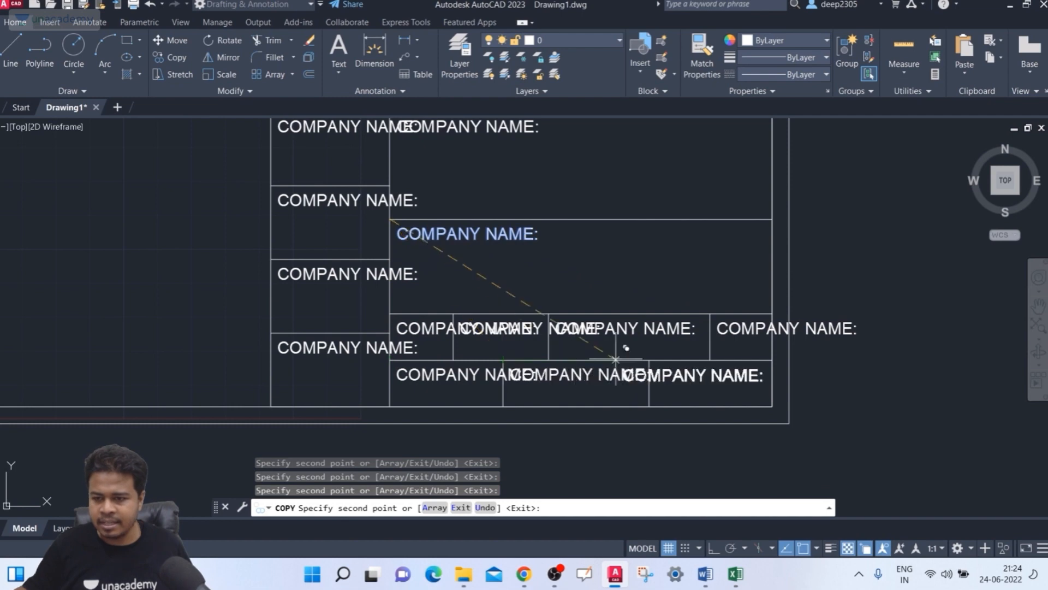
{"action": "left_click", "coordinate": [650, 360]}
{"action": "key", "text": "Escape"}
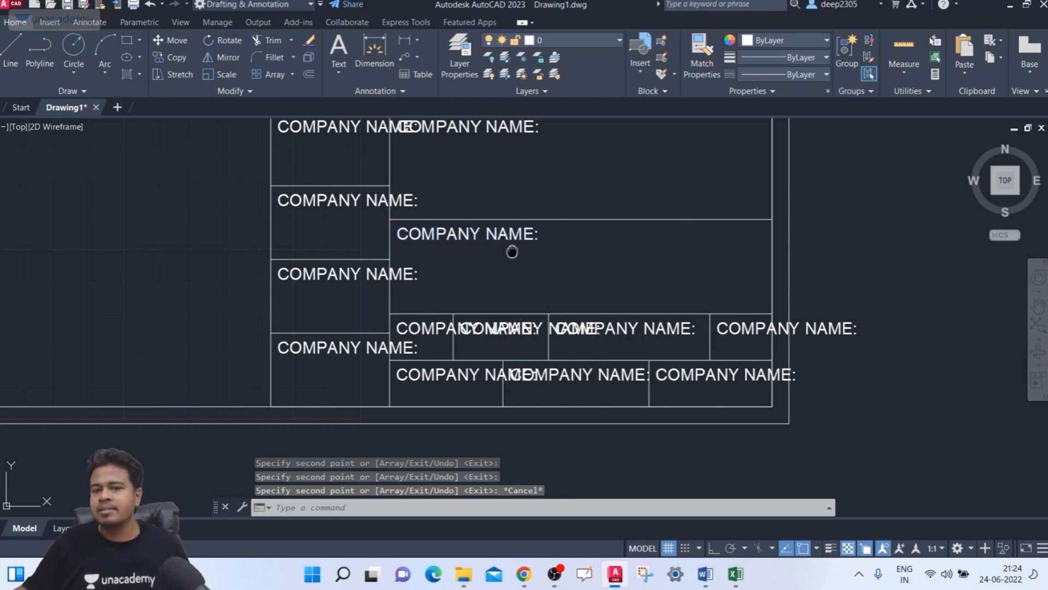
Step: Change the label in the second wide row to "DRAWING TITLE:" and finish editing it
{"action": "middle_click_drag", "start_coordinate": [513, 250], "coordinate": [488, 329]}
{"action": "double_click", "coordinate": [452, 313]}
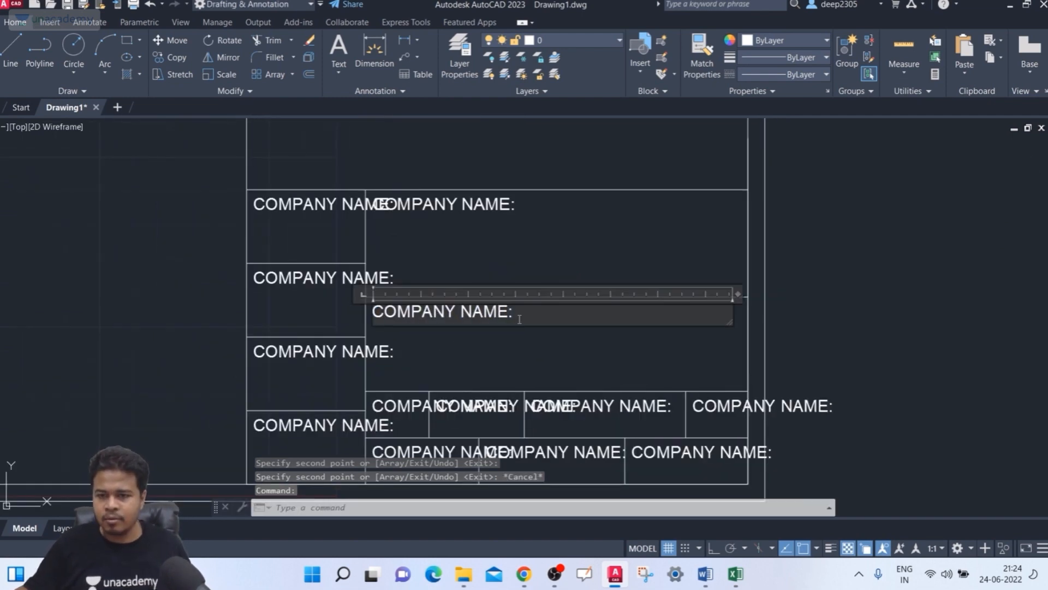
{"action": "left_click_drag", "start_coordinate": [521, 312], "coordinate": [360, 317]}
{"action": "left_click", "coordinate": [511, 312]}
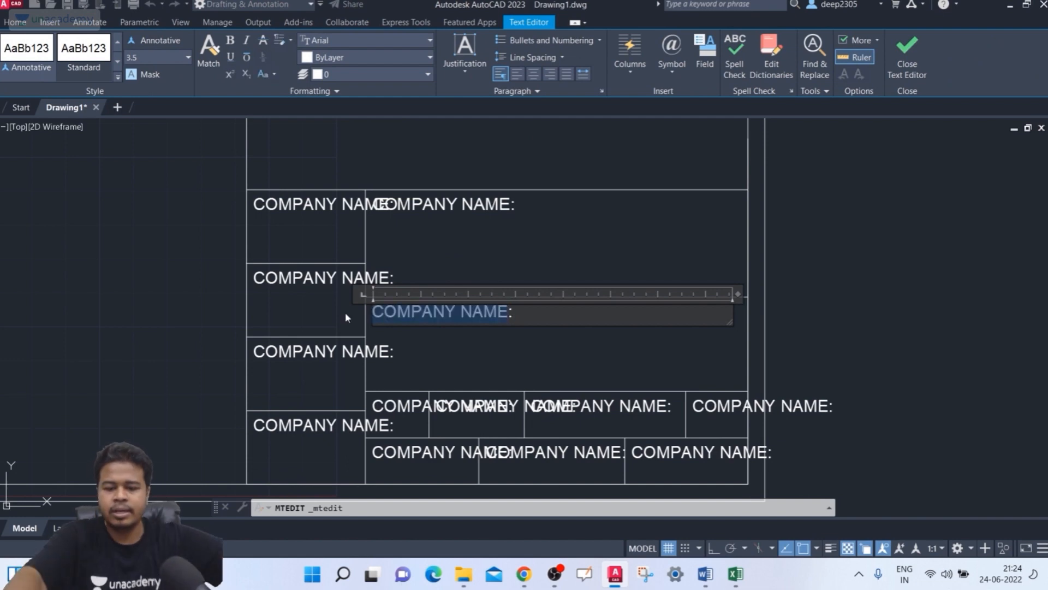
{"action": "type", "text": "DRAWIN"}
{"action": "type", "text": "G TIT"}
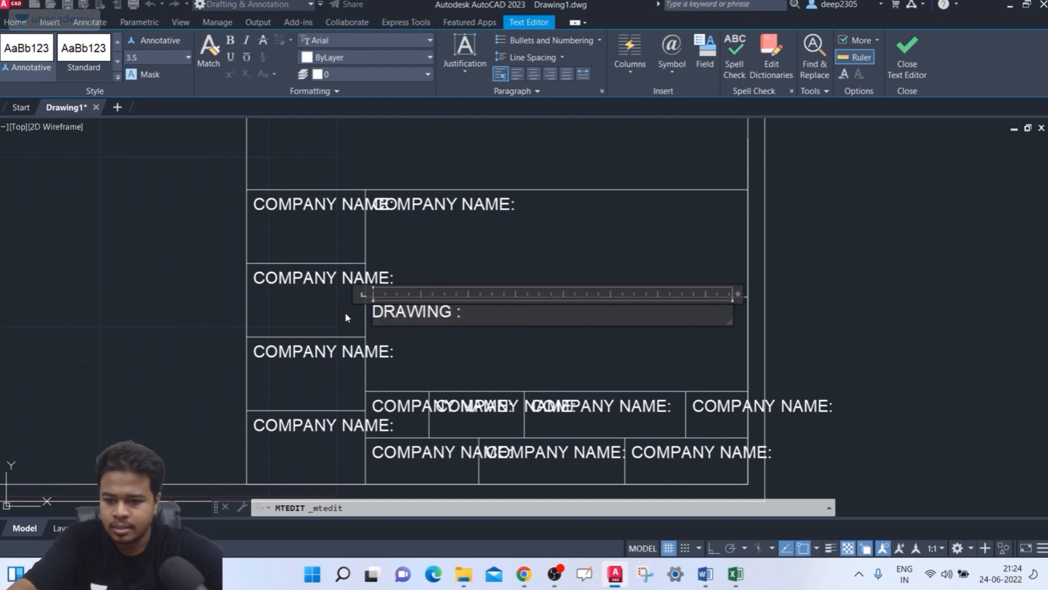
{"action": "type", "text": "LE"}
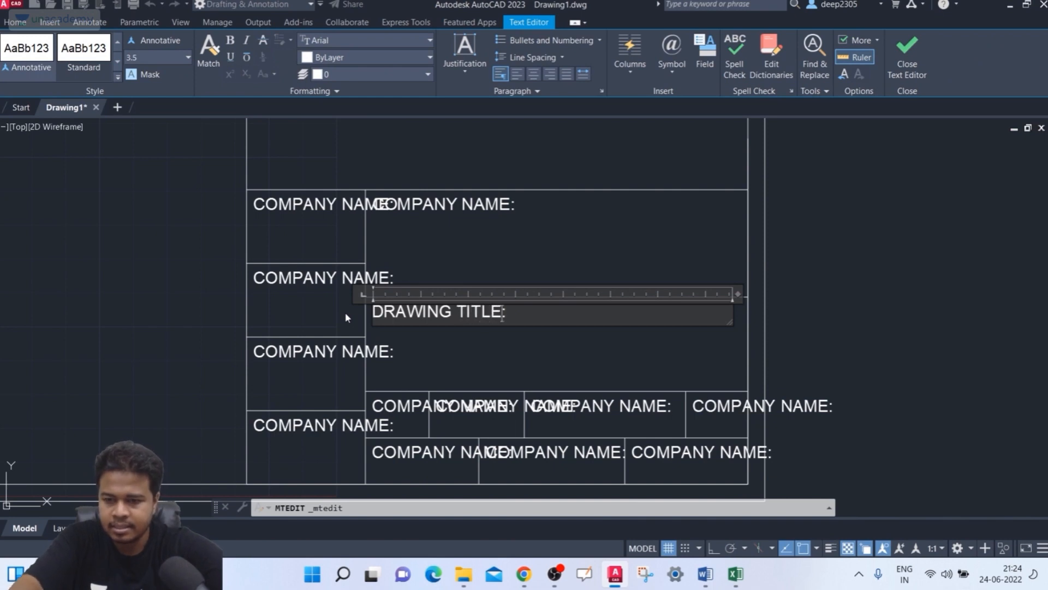
{"action": "left_click", "coordinate": [377, 403]}
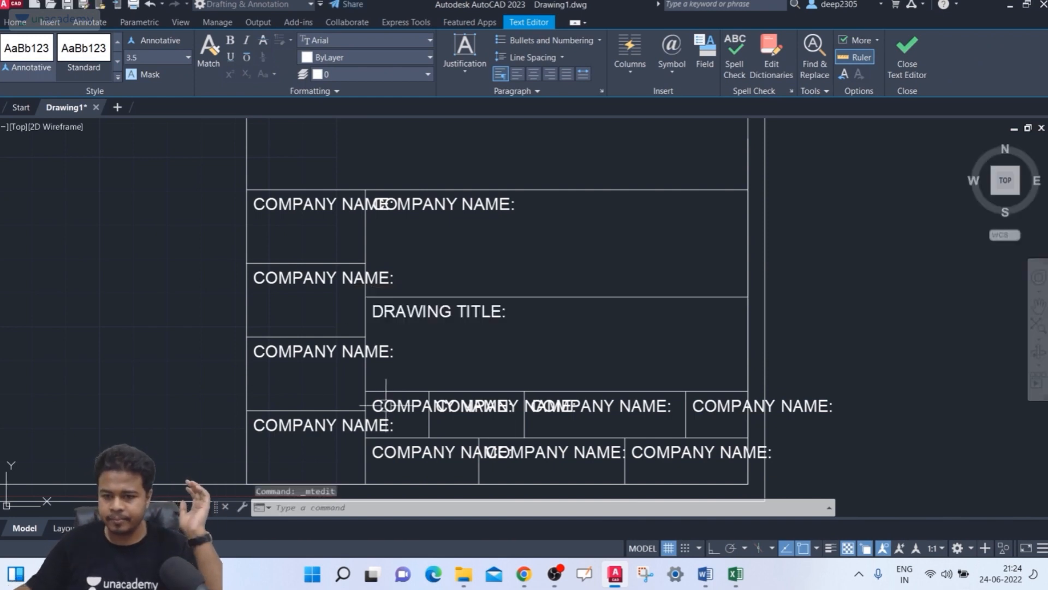
Step: Change the label in the first cell of the row below the drawing title to "SIZE:" and finish editing it
{"action": "left_click", "coordinate": [381, 404]}
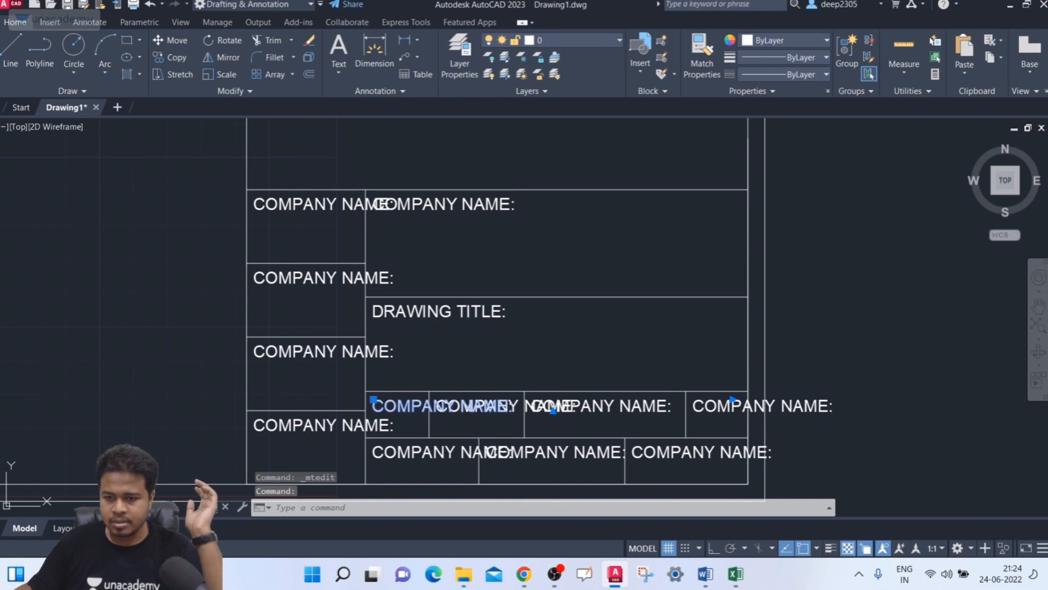
{"action": "double_click", "coordinate": [381, 405]}
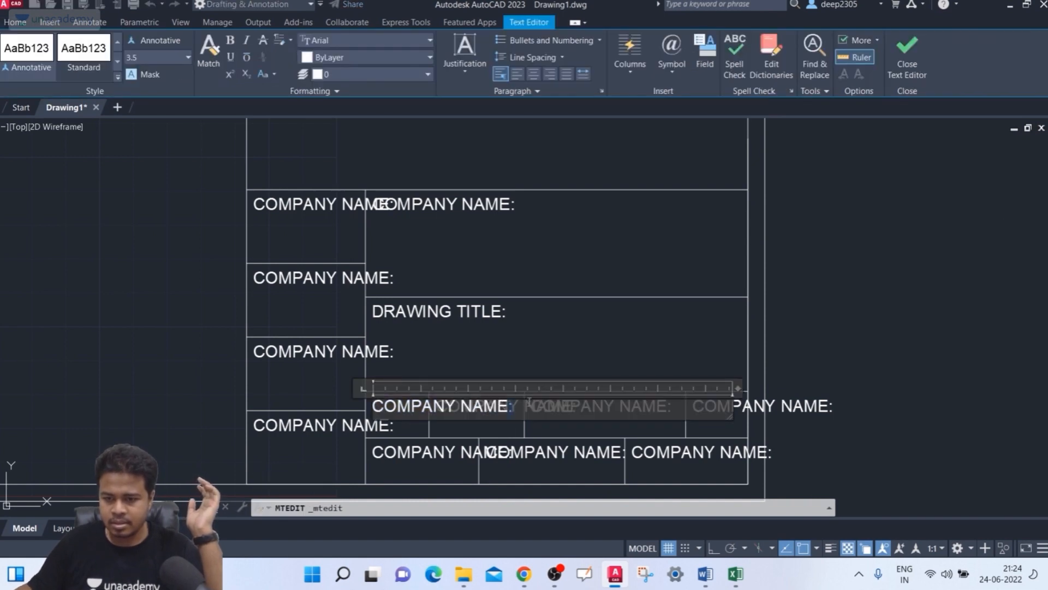
{"action": "left_click_drag", "start_coordinate": [529, 402], "coordinate": [327, 404]}
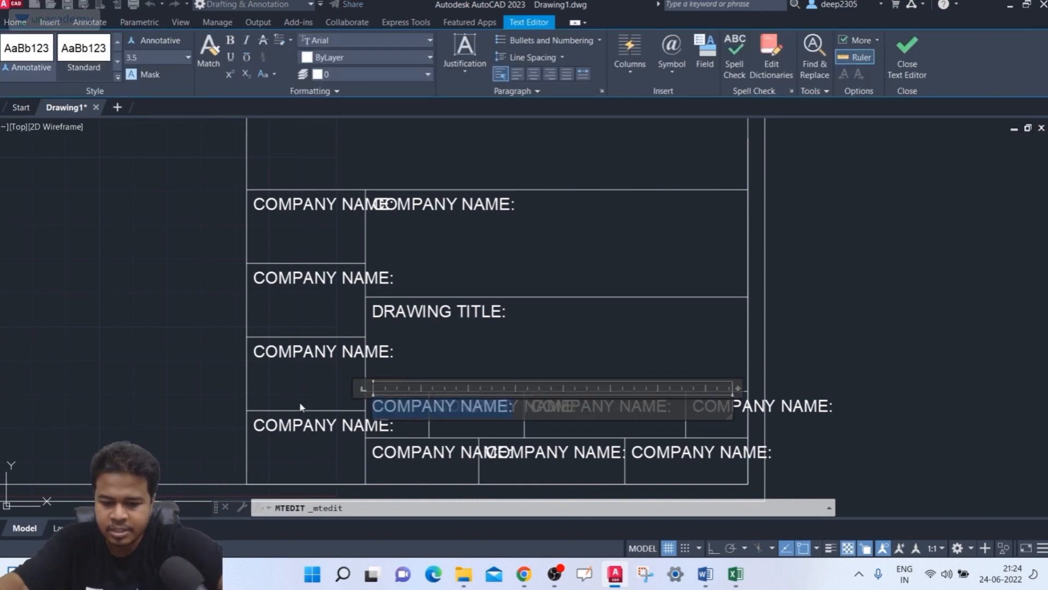
{"action": "type", "text": "SIZE"}
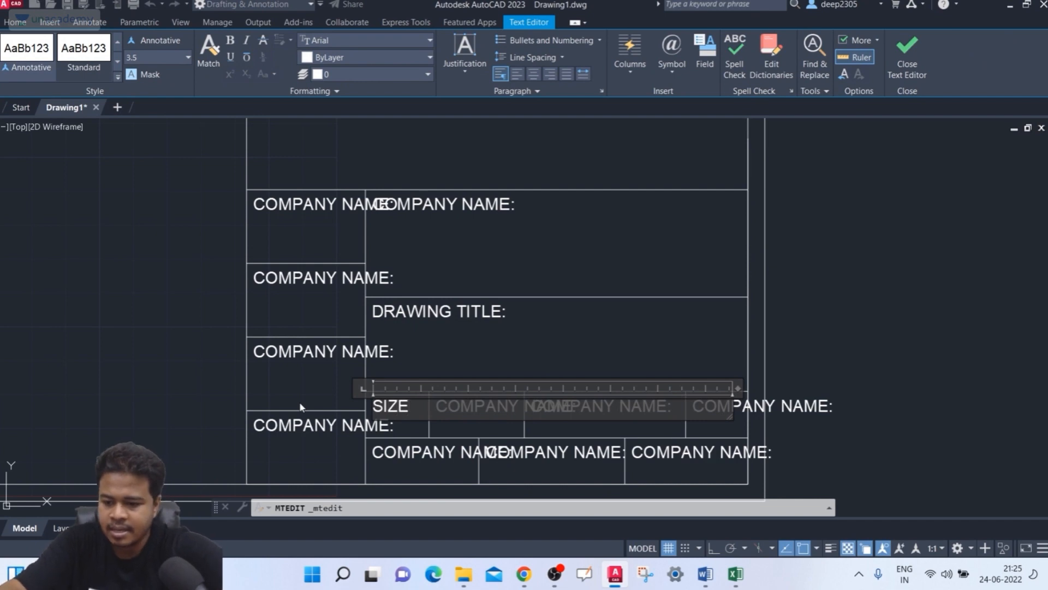
{"action": "type", "text": ":"}
{"action": "left_click", "coordinate": [810, 296]}
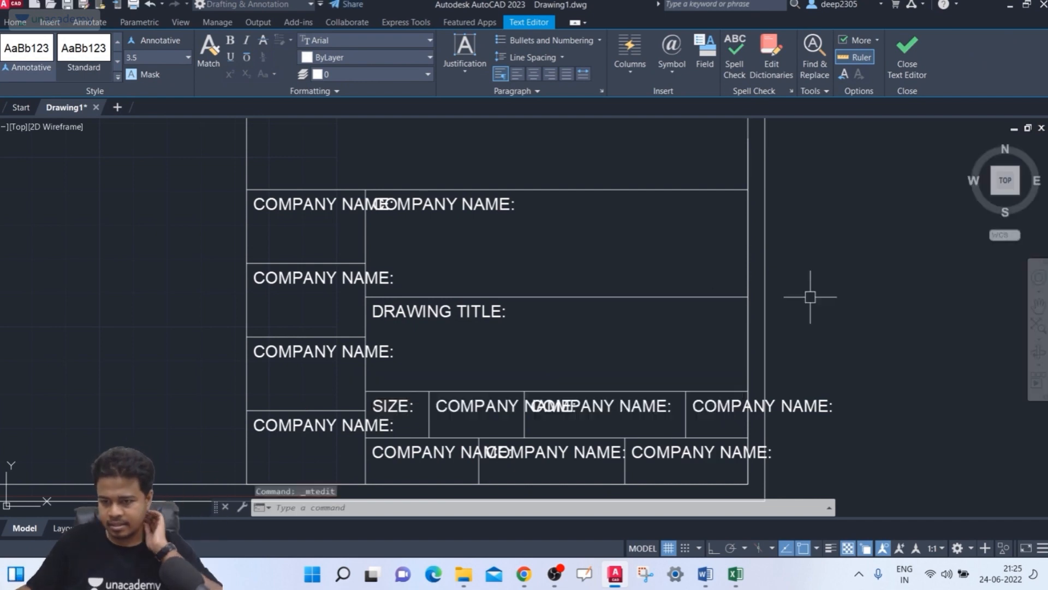
Step: Replace the label in the cell beside SIZE with "DATE:" and finish editing it
{"action": "double_click", "coordinate": [488, 410]}
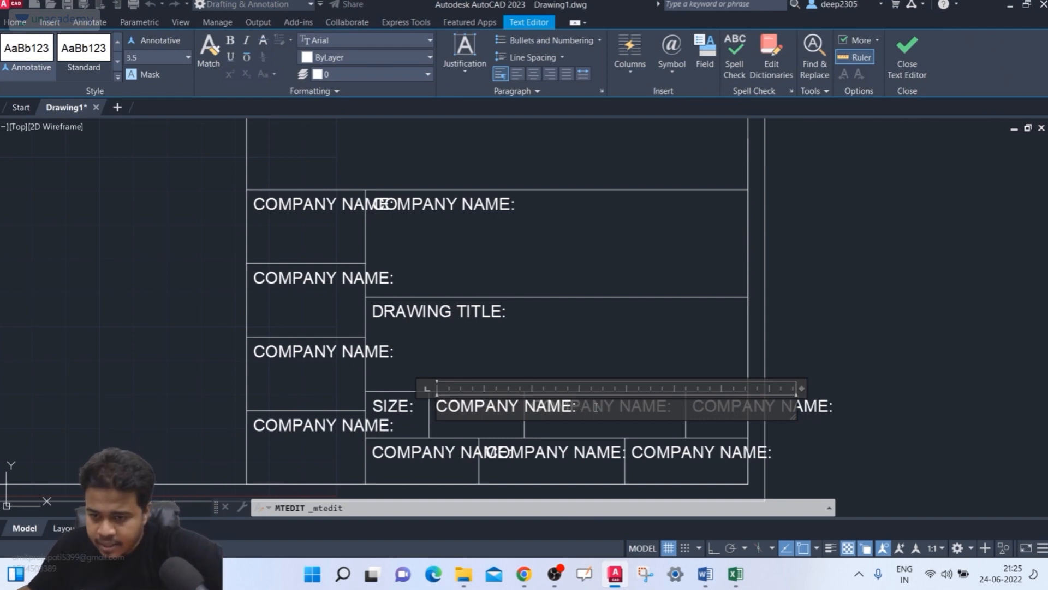
{"action": "left_click_drag", "start_coordinate": [596, 407], "coordinate": [415, 393]}
{"action": "type", "text": "DATE:"}
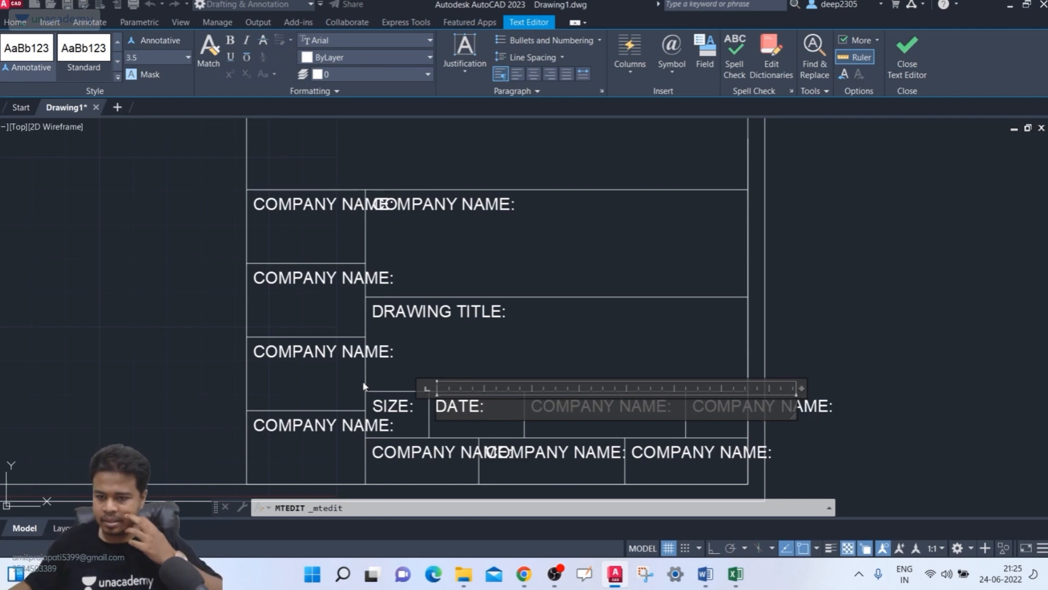
{"action": "left_click", "coordinate": [756, 332]}
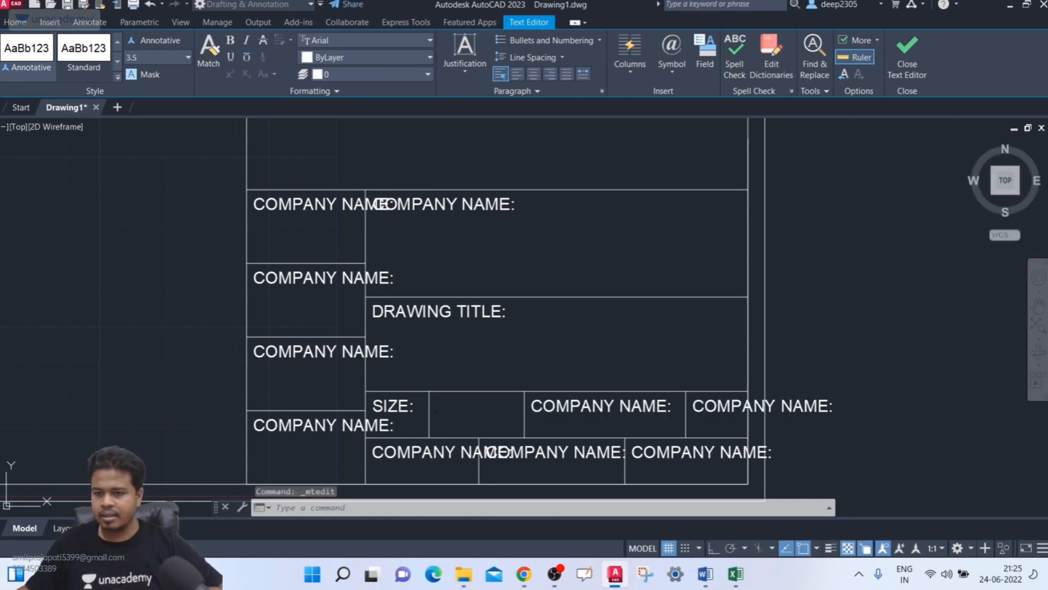
Step: Replace the label in the cell beside DATE with "DWG NO.:" and finish editing it
{"action": "double_click", "coordinate": [607, 406]}
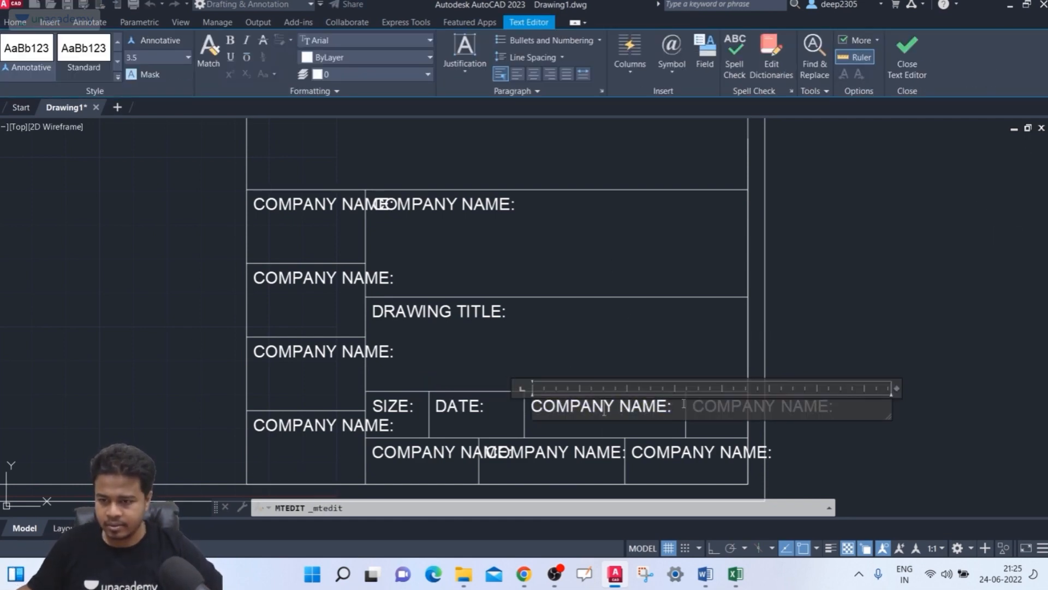
{"action": "left_click_drag", "start_coordinate": [604, 401], "coordinate": [485, 403]}
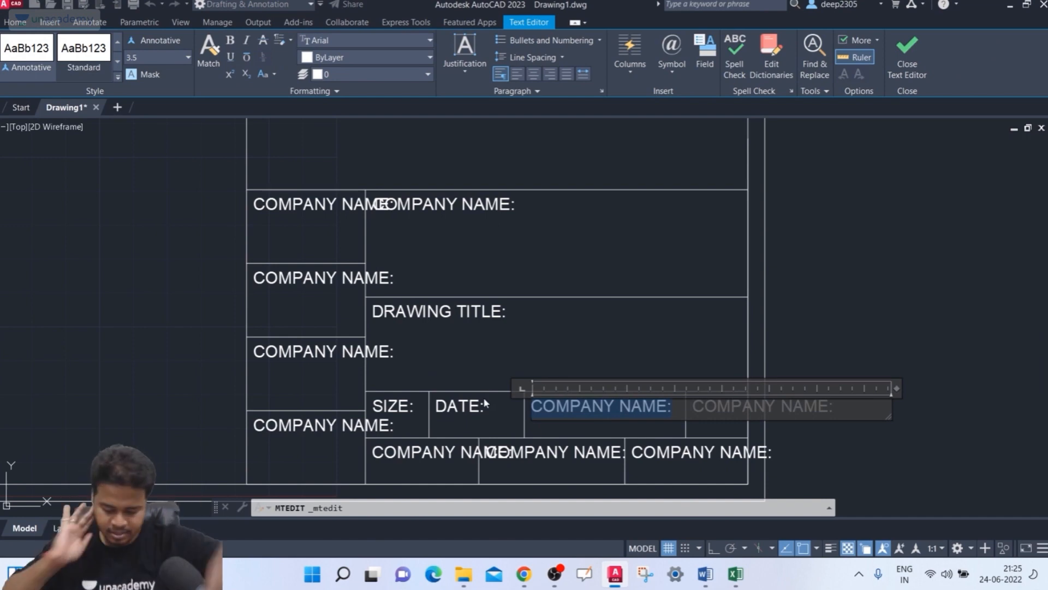
{"action": "type", "text": "D"}
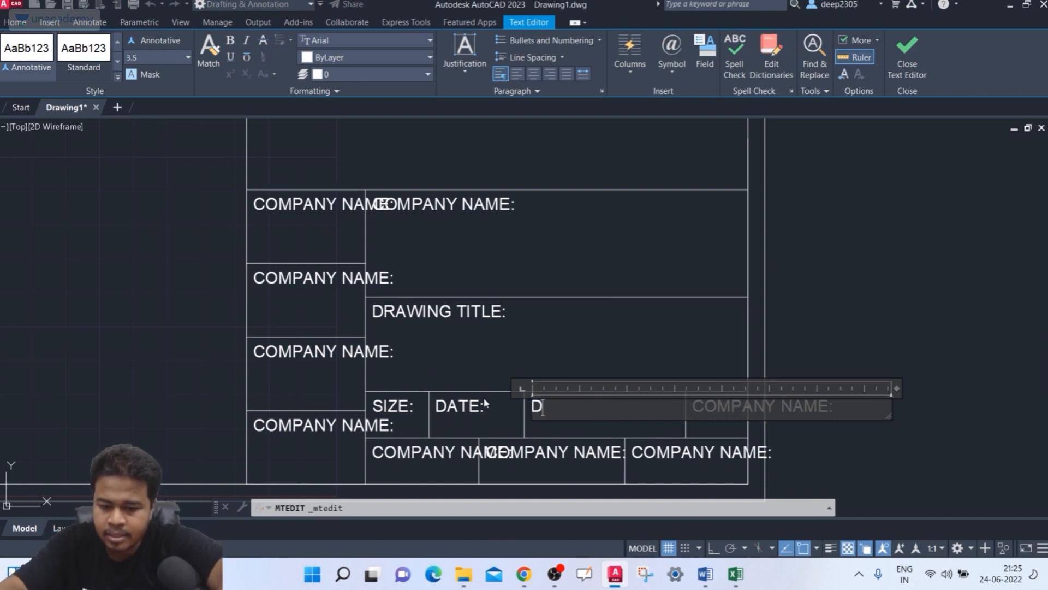
{"action": "type", "text": "WG NO."}
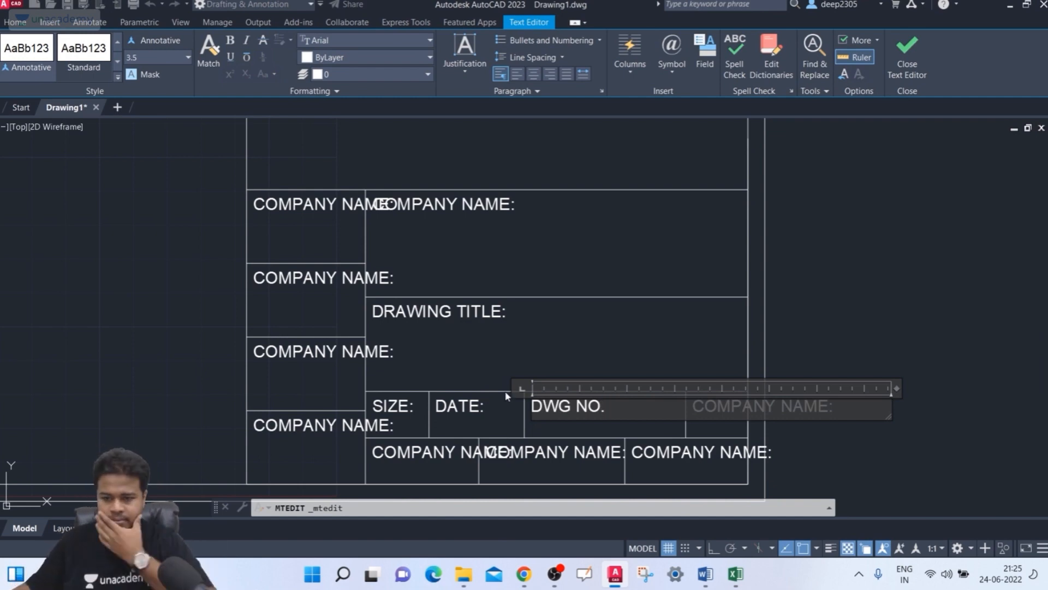
{"action": "type", "text": ":"}
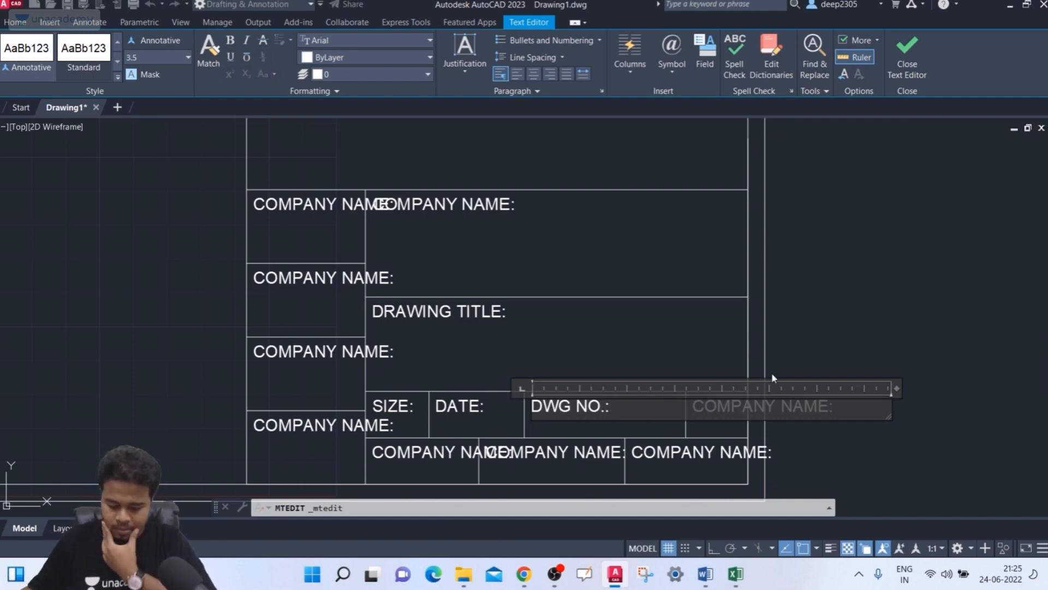
{"action": "left_click", "coordinate": [816, 301]}
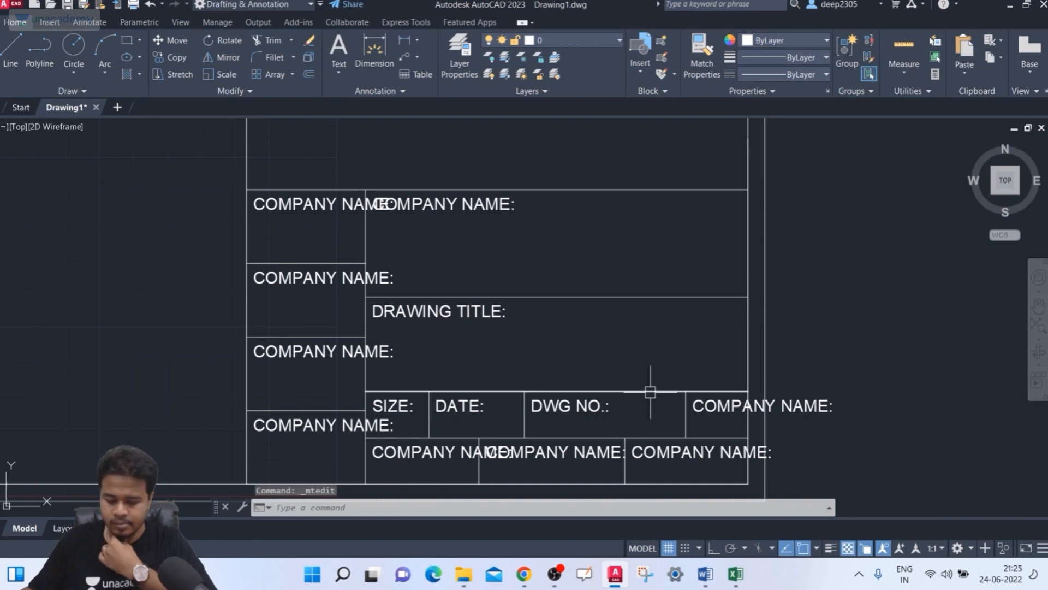
Step: Remove the trailing colons from the COMPANY NAME label in the wide row and from the DRAWING TITLE label
{"action": "double_click", "coordinate": [486, 204]}
{"action": "key", "text": "BackSpace"}
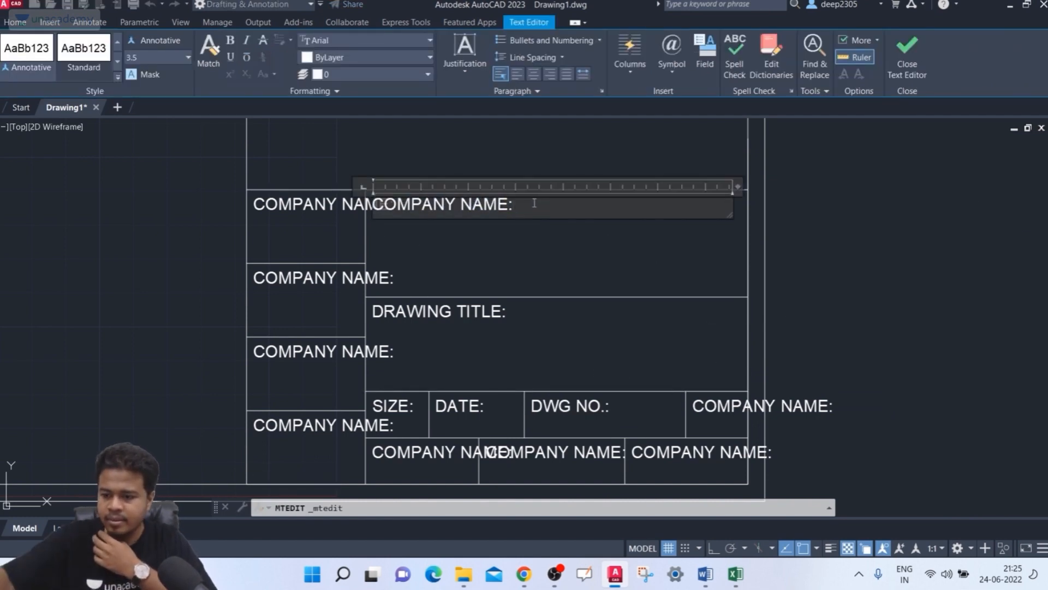
{"action": "left_click", "coordinate": [812, 319]}
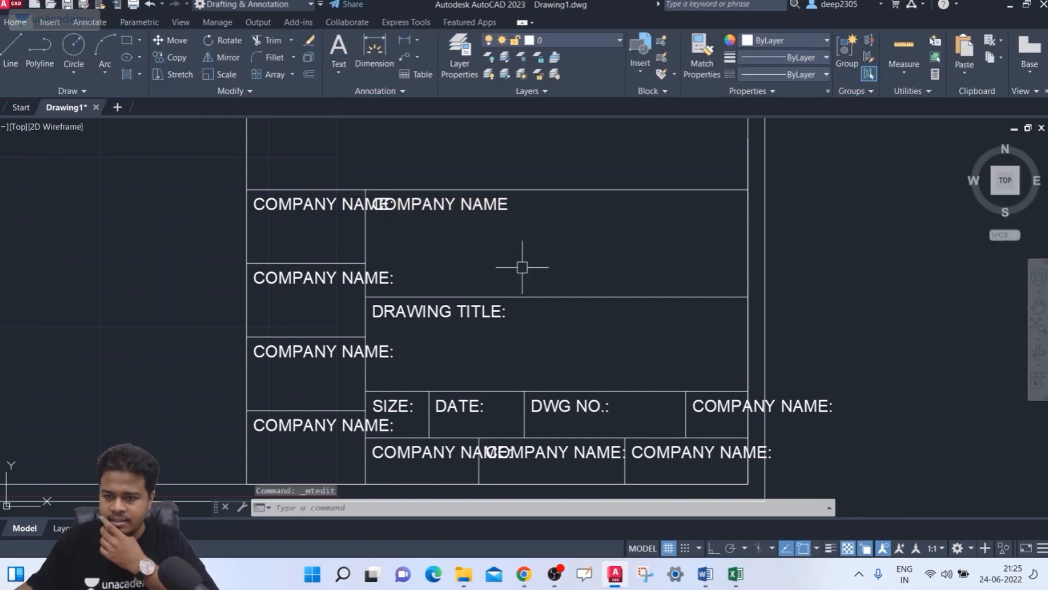
{"action": "left_click", "coordinate": [443, 312]}
{"action": "double_click", "coordinate": [527, 313]}
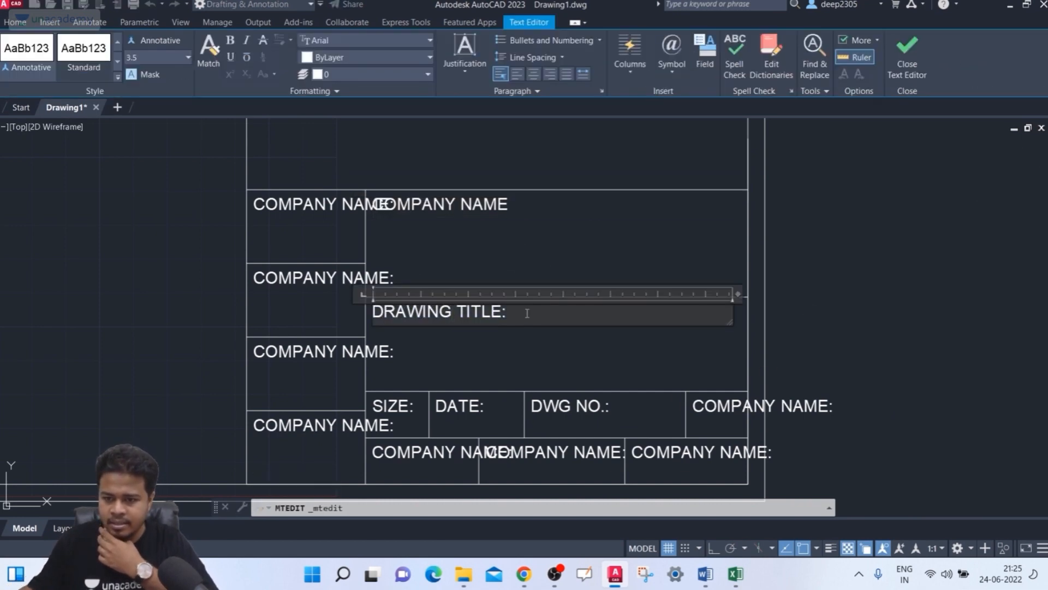
{"action": "key", "text": "BackSpace"}
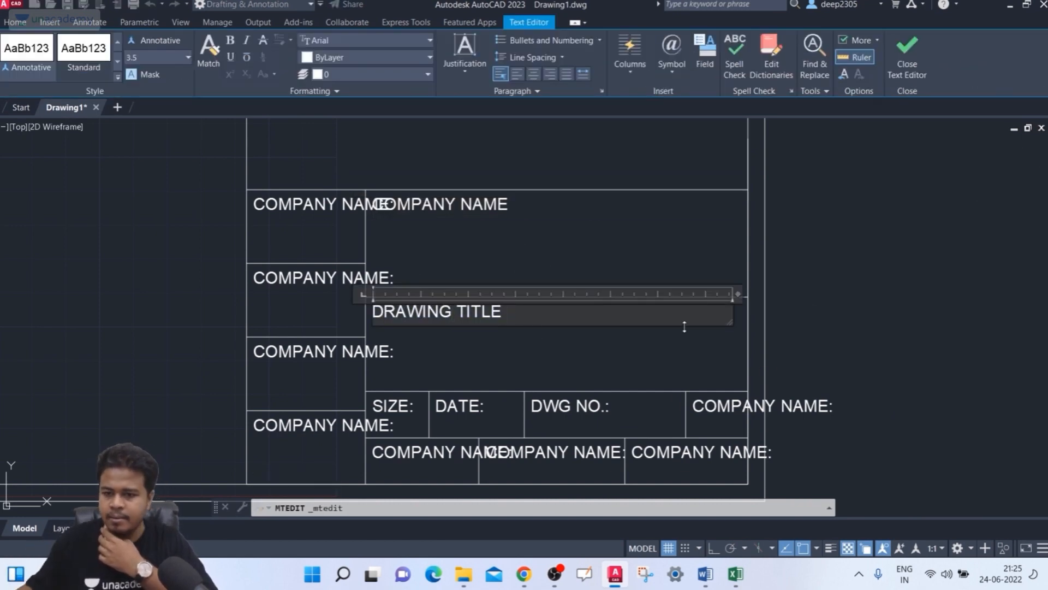
{"action": "left_click", "coordinate": [932, 308]}
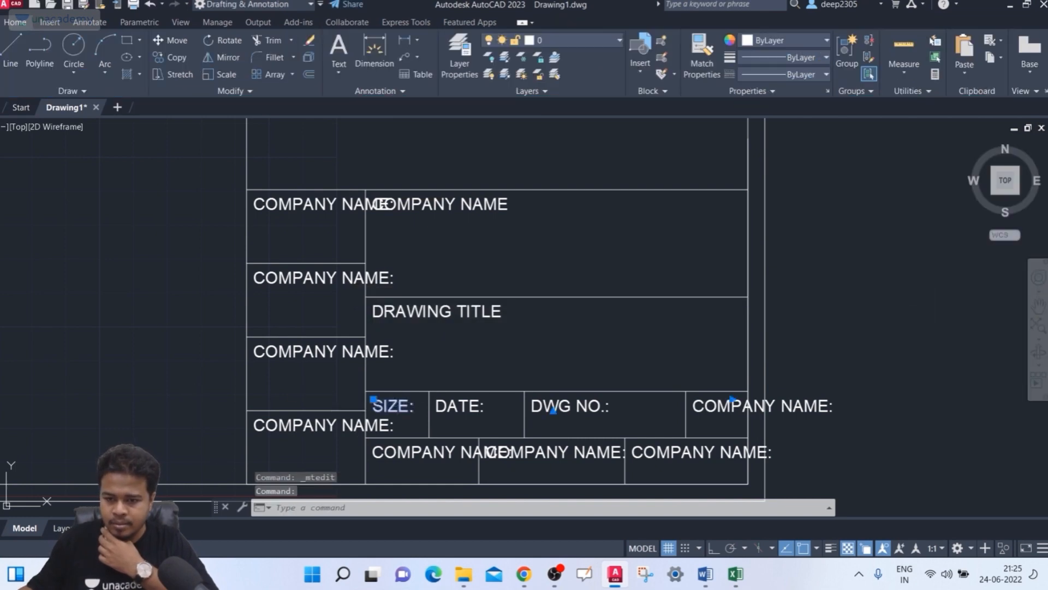
Step: Remove the trailing colons from the SIZE, DATE and DWG NO. labels
{"action": "double_click", "coordinate": [424, 403]}
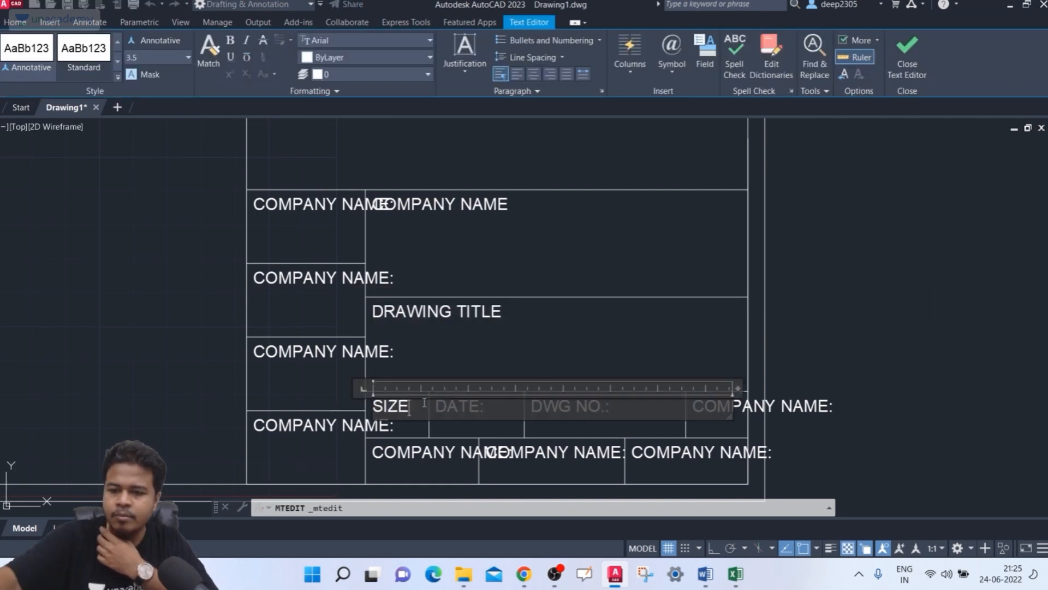
{"action": "key", "text": "BackSpace"}
{"action": "left_click", "coordinate": [874, 365]}
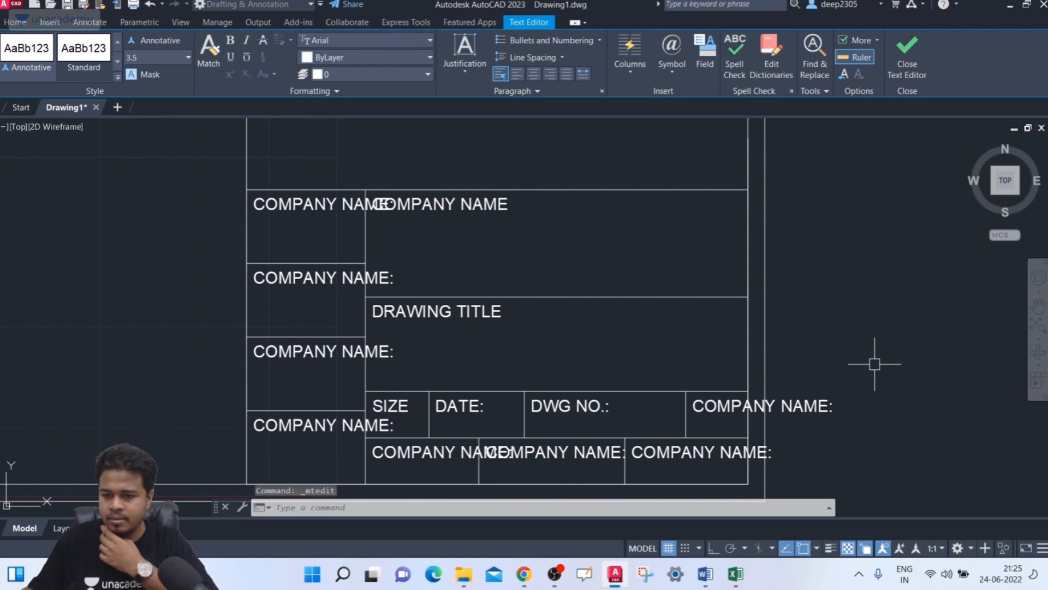
{"action": "double_click", "coordinate": [480, 406]}
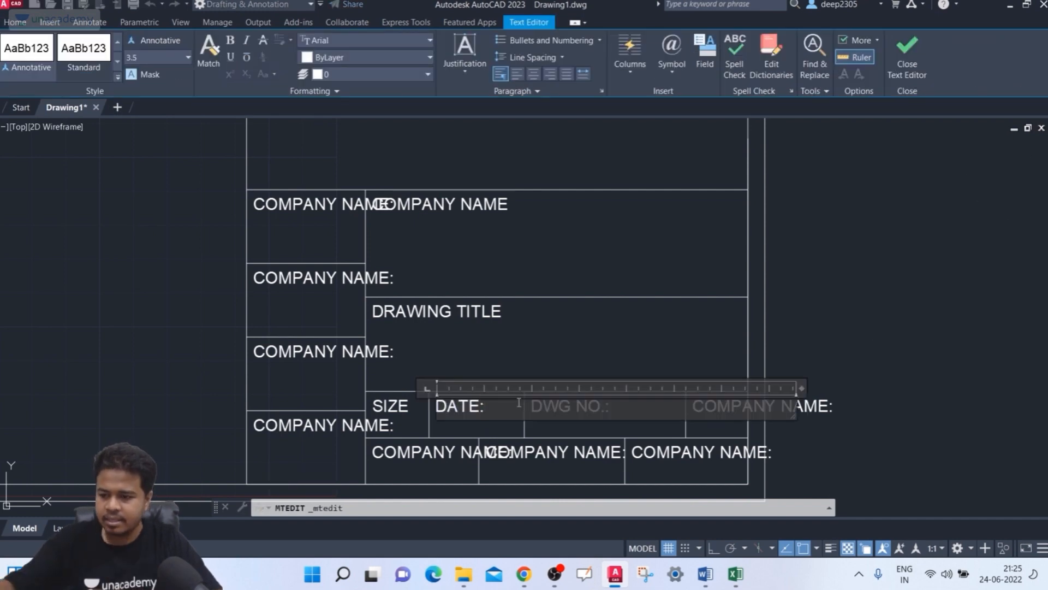
{"action": "key", "text": "BackSpace"}
{"action": "left_click", "coordinate": [815, 328]}
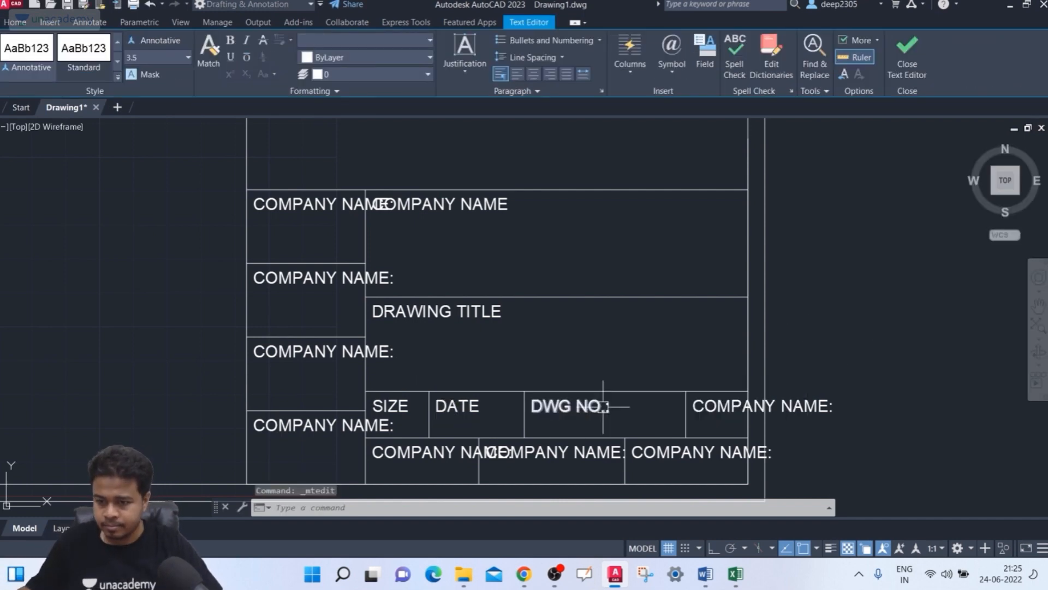
{"action": "double_click", "coordinate": [593, 407]}
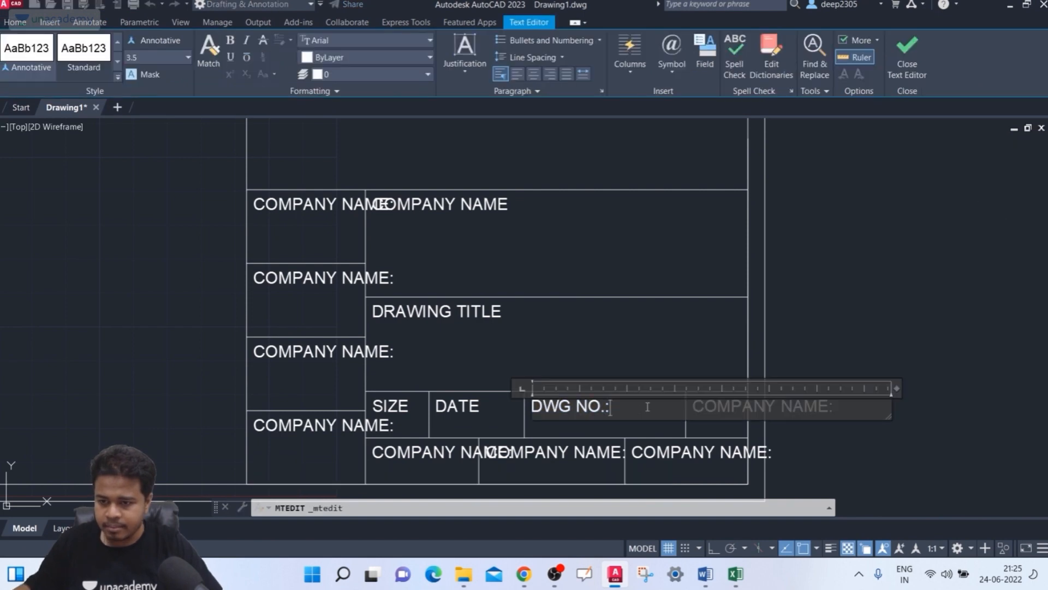
{"action": "key", "text": "BackSpace"}
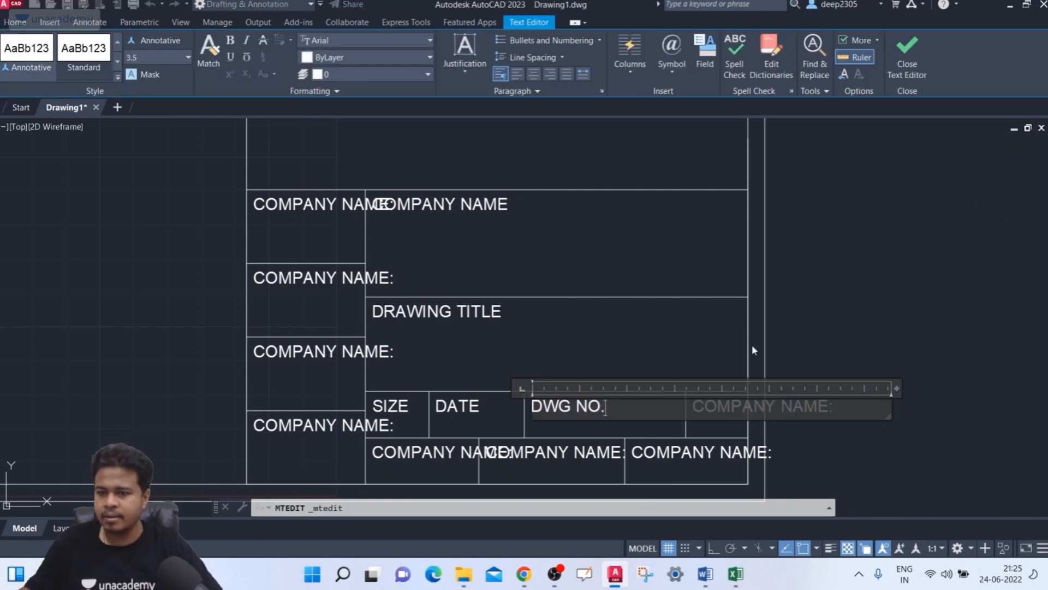
{"action": "left_click", "coordinate": [796, 323]}
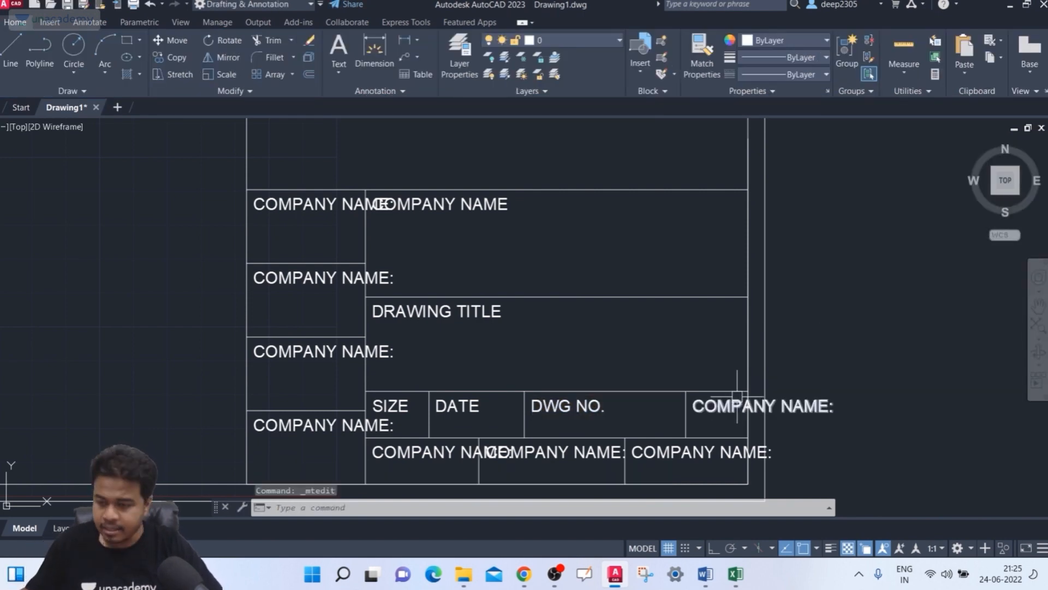
Step: Change the label in the last cell of the SIZE row to "REV" and finish editing it
{"action": "double_click", "coordinate": [833, 407]}
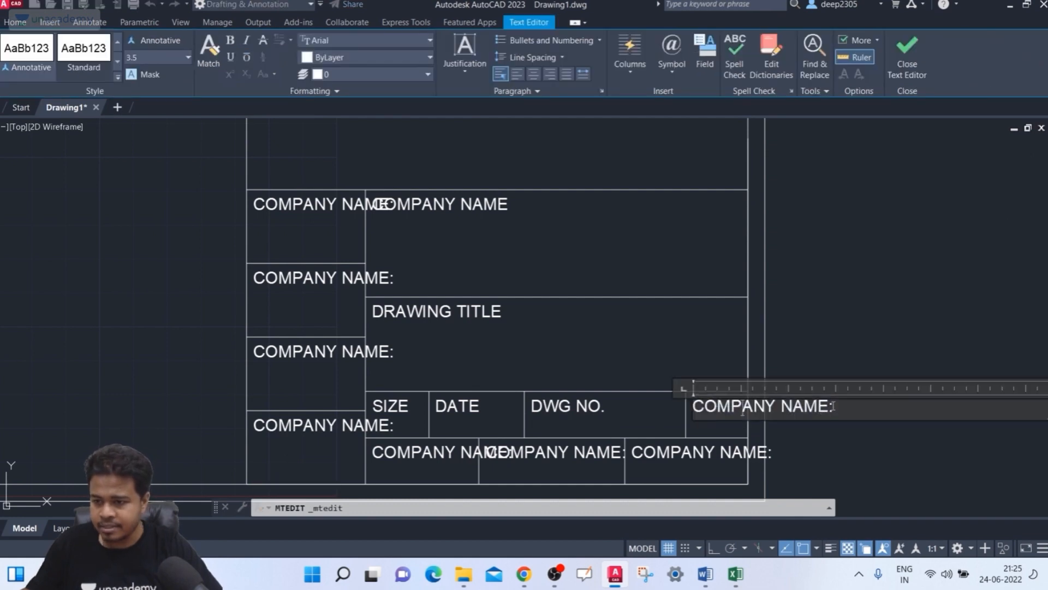
{"action": "left_click_drag", "start_coordinate": [830, 407], "coordinate": [692, 410]}
{"action": "left_click_drag", "start_coordinate": [845, 405], "coordinate": [589, 400]}
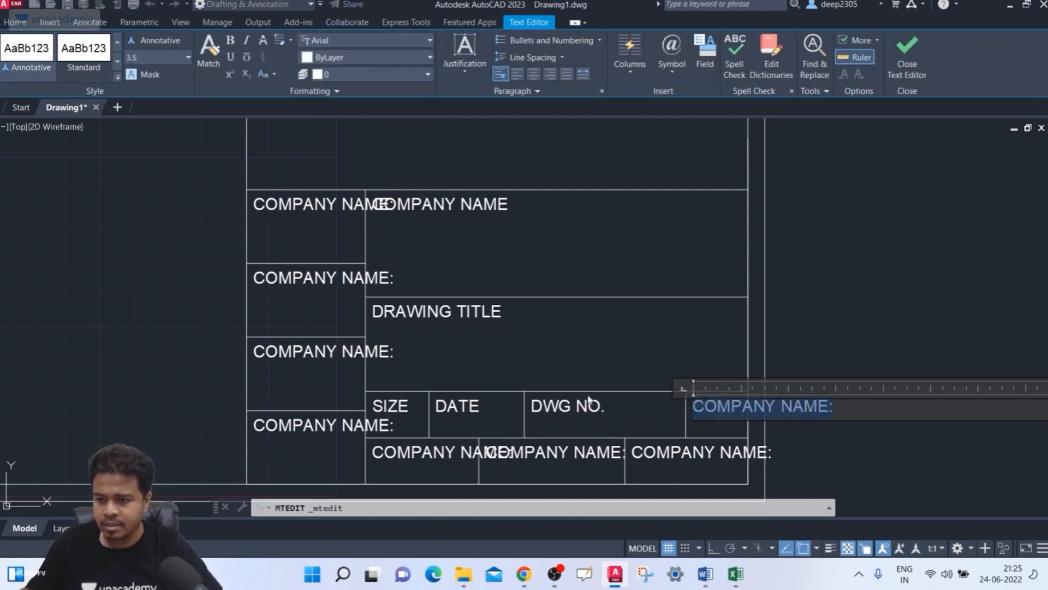
{"action": "type", "text": "REV"}
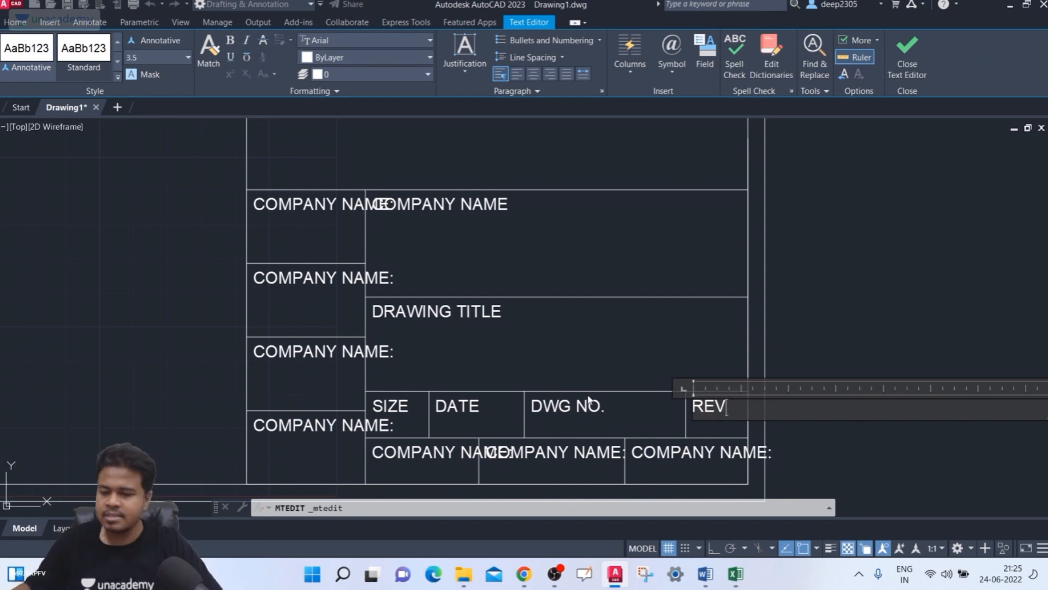
{"action": "left_click", "coordinate": [885, 316]}
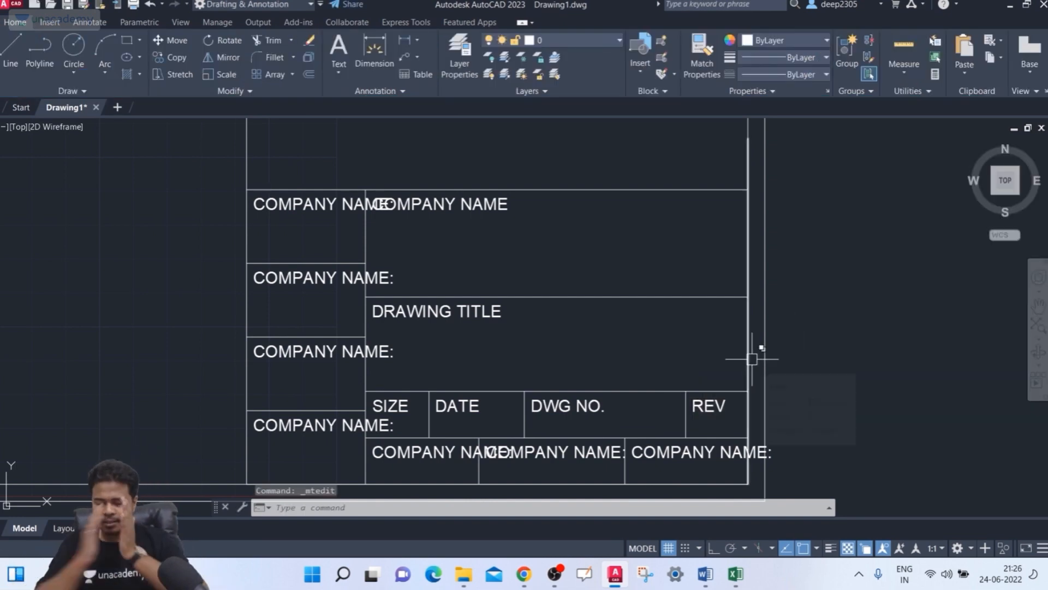
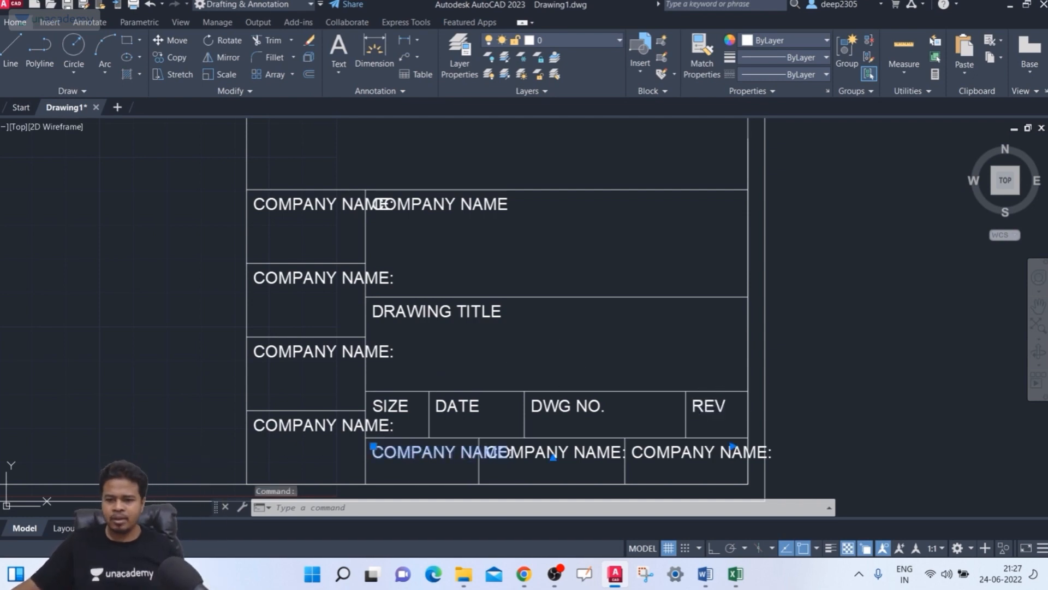
Step: Change the label in the first cell of the bottom row to "SCALE" and finish editing it
{"action": "double_click", "coordinate": [411, 454]}
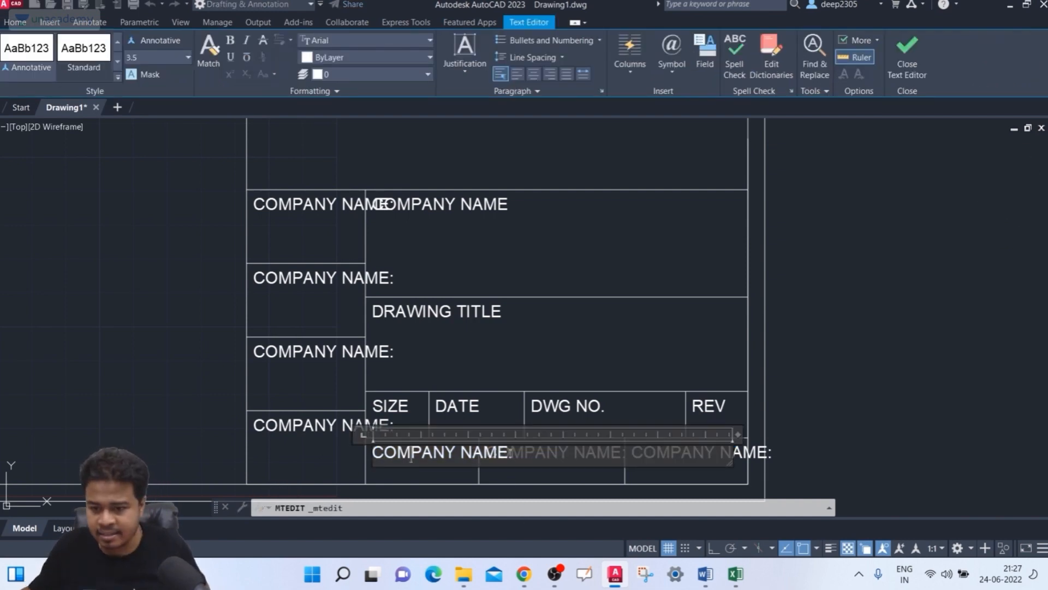
{"action": "left_click_drag", "start_coordinate": [513, 453], "coordinate": [318, 443]}
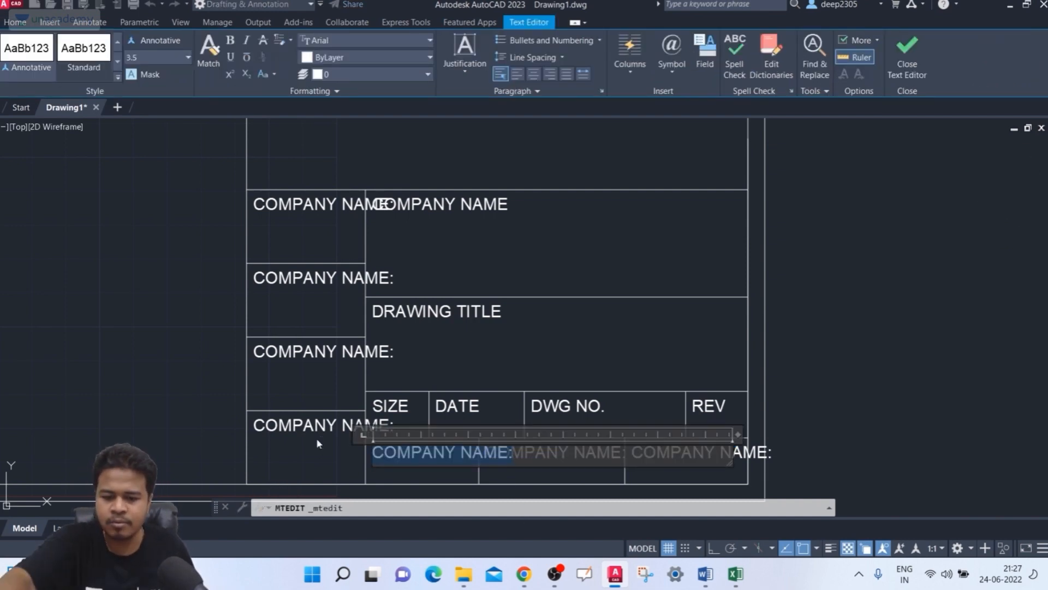
{"action": "type", "text": "A"}
{"action": "key", "text": "BackSpace"}
{"action": "type", "text": "SCALE"}
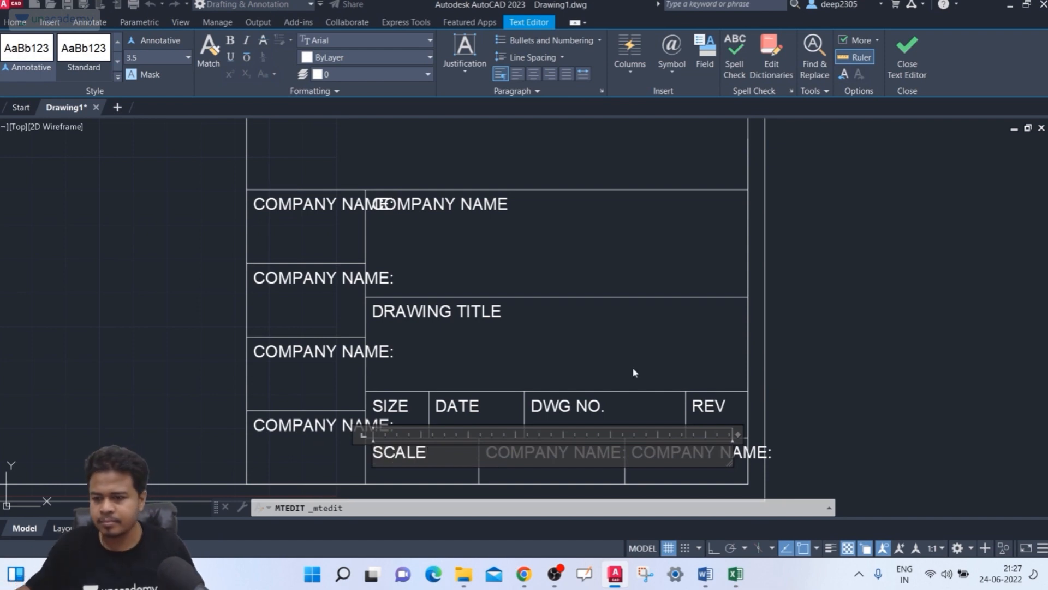
{"action": "left_click", "coordinate": [765, 375]}
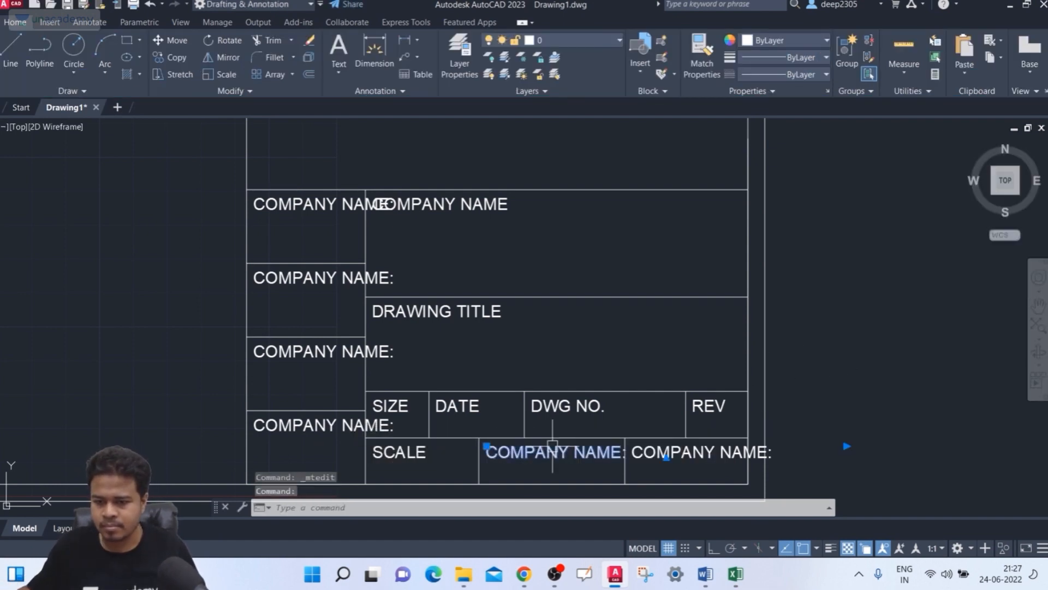
Step: Change the label in the middle cell of the bottom row to "WEIGHT" and finish editing it
{"action": "double_click", "coordinate": [550, 443]}
{"action": "left_click_drag", "start_coordinate": [627, 454], "coordinate": [457, 454]}
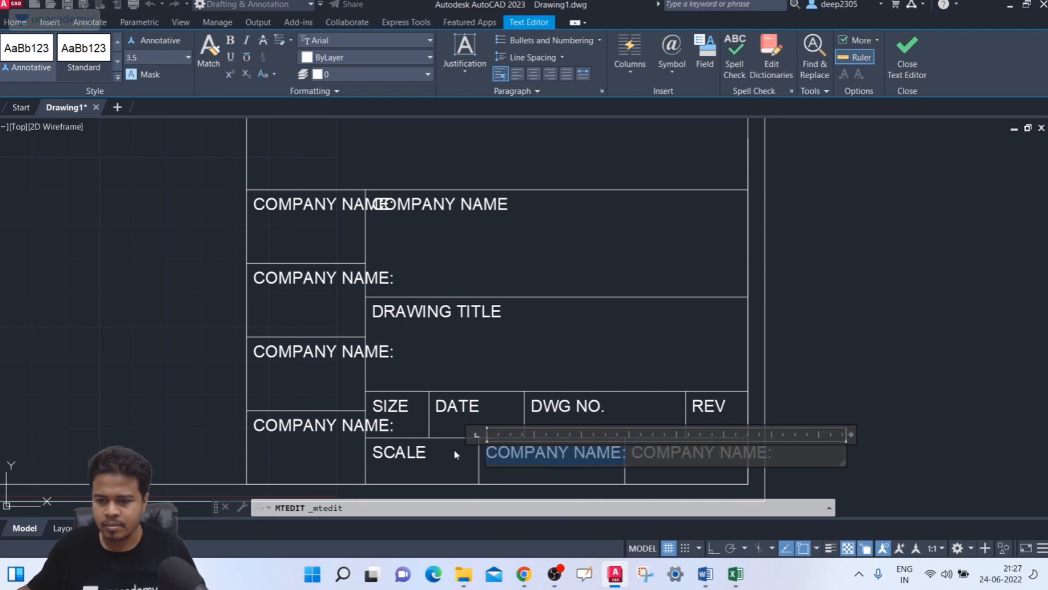
{"action": "type", "text": "WEIGHT"}
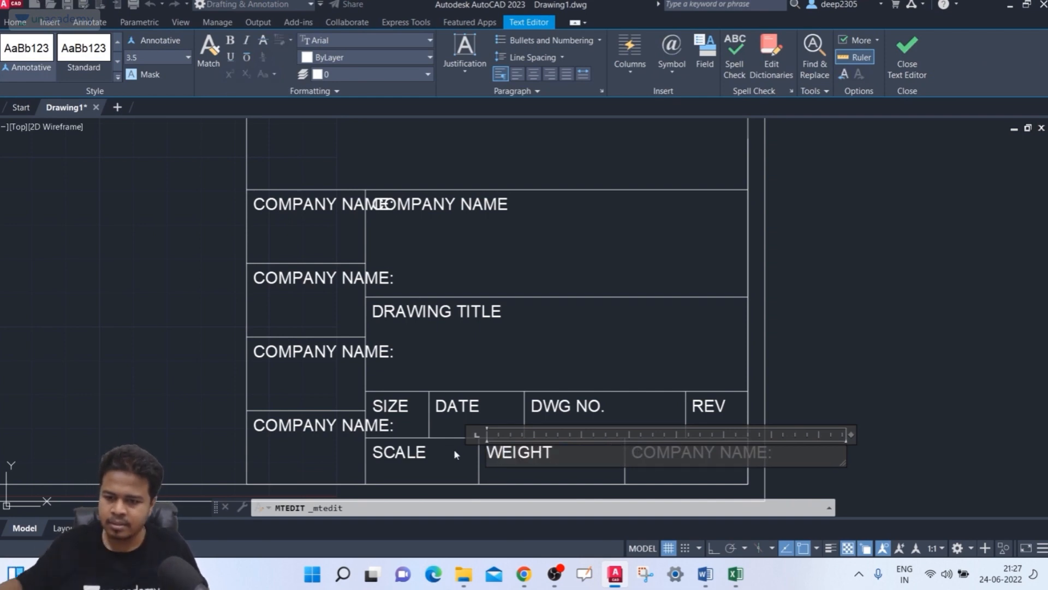
{"action": "left_click", "coordinate": [911, 381]}
Step: Change the label in the last cell of the bottom row to "SHEET NO." and finish editing it
{"action": "left_click", "coordinate": [672, 453]}
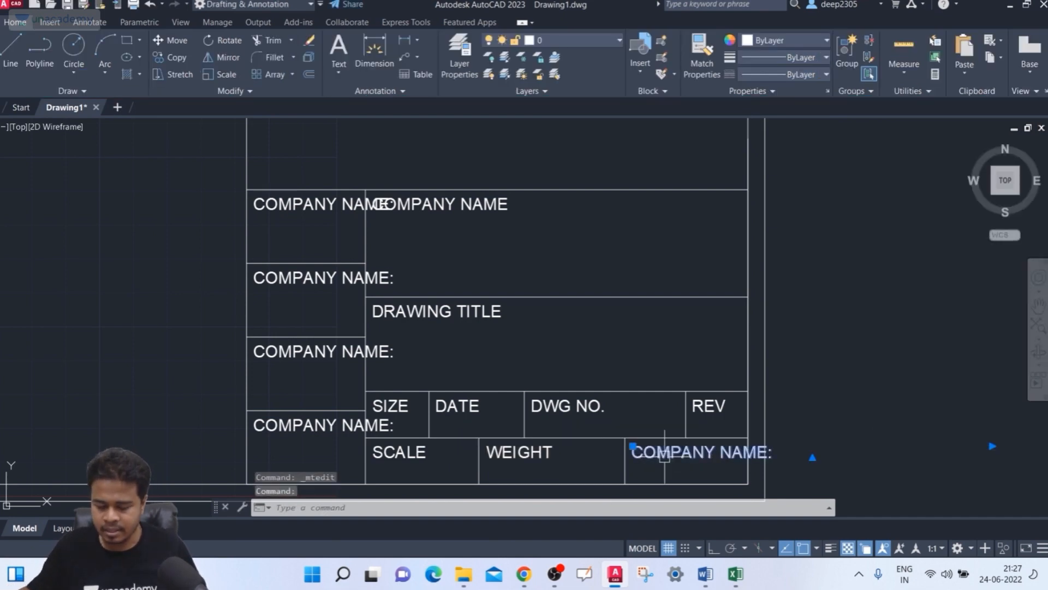
{"action": "double_click", "coordinate": [768, 451]}
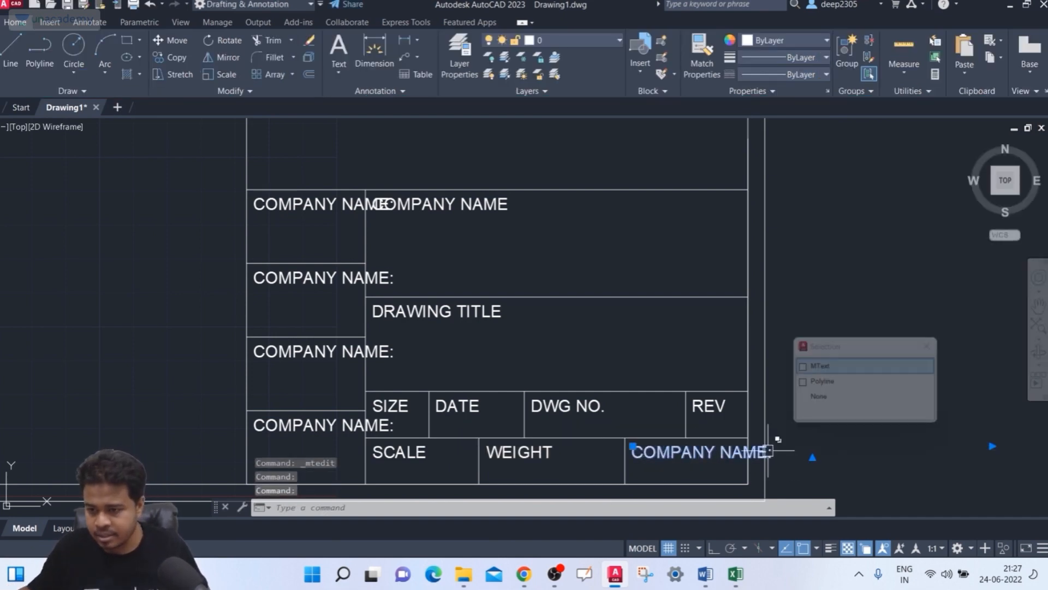
{"action": "left_click_drag", "start_coordinate": [792, 458], "coordinate": [609, 451]}
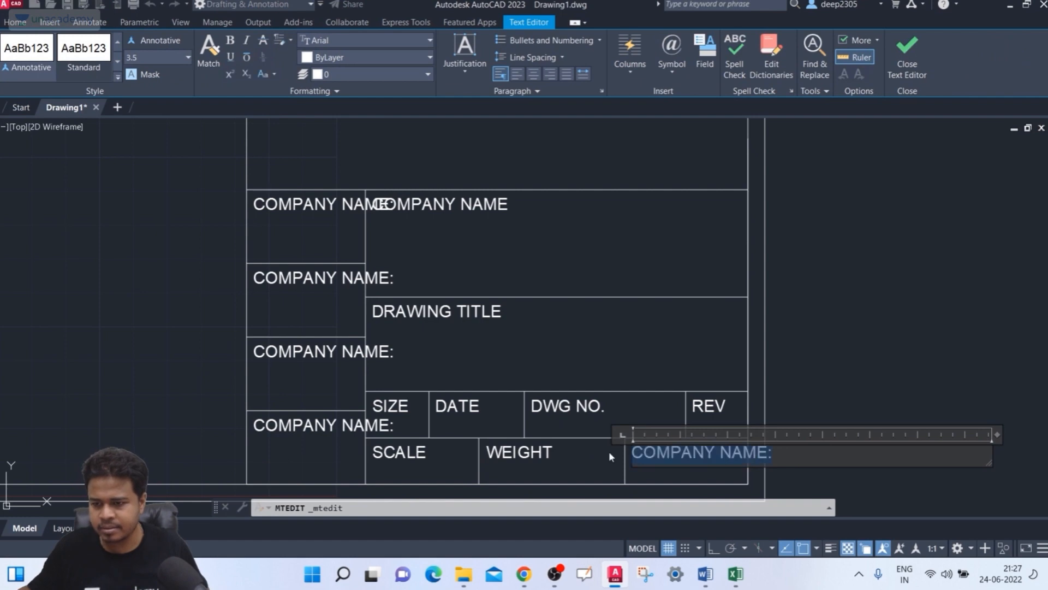
{"action": "type", "text": "SHEET"}
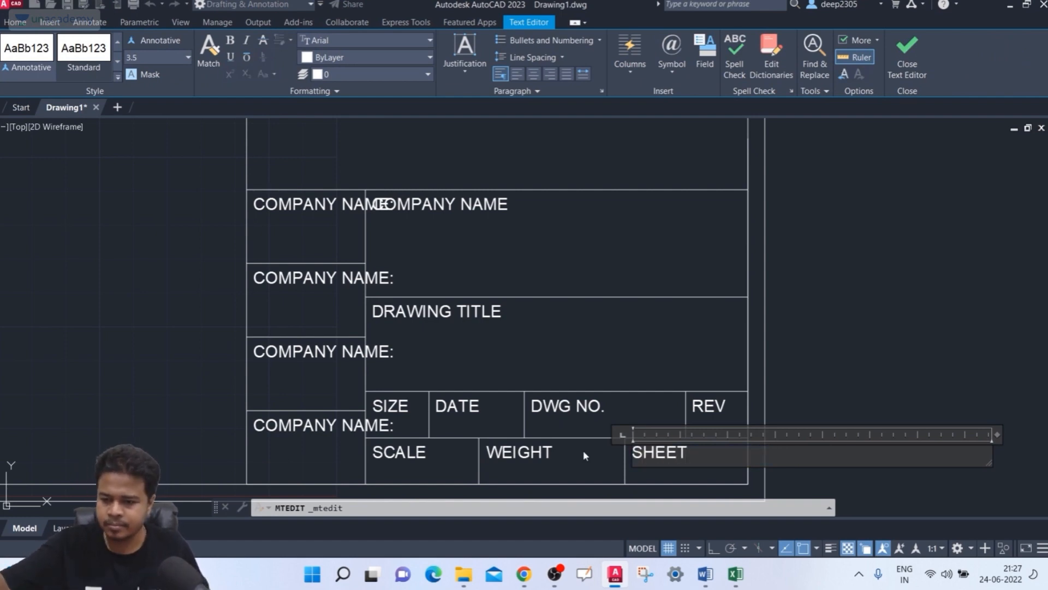
{"action": "type", "text": " NO"}
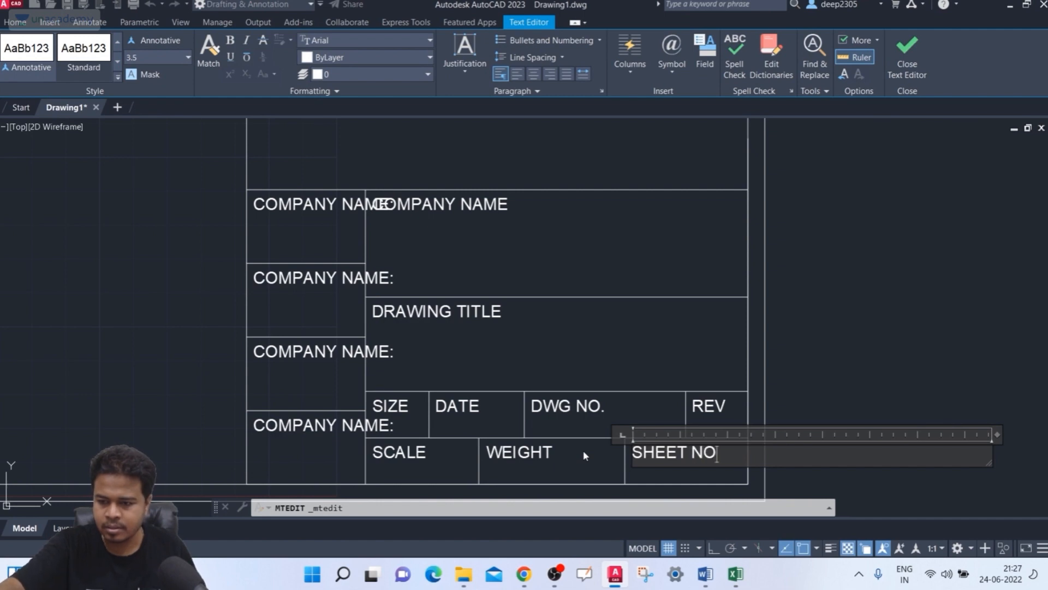
{"action": "type", "text": "."}
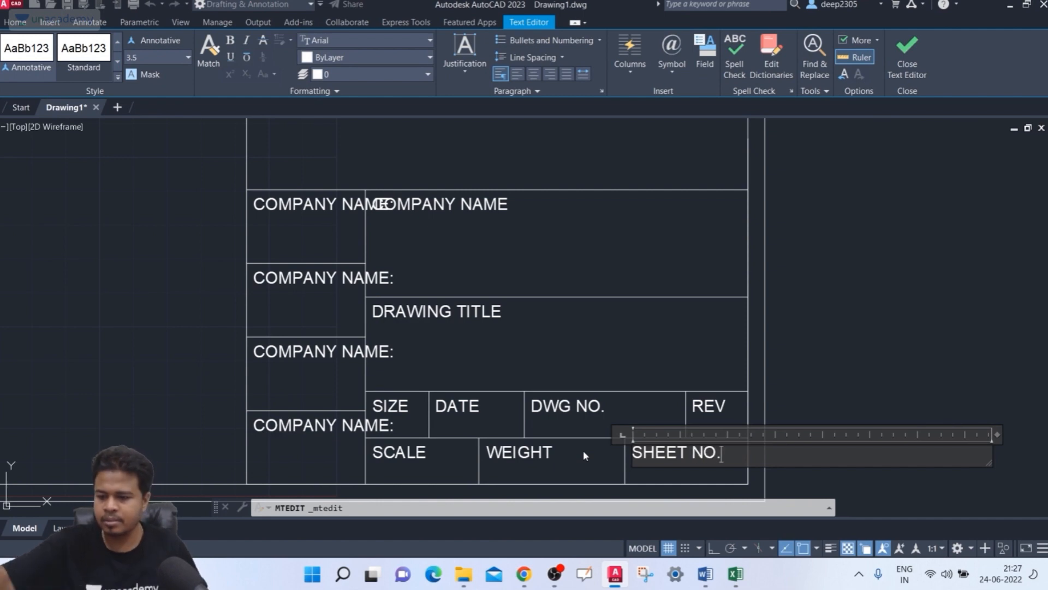
{"action": "left_click", "coordinate": [601, 436]}
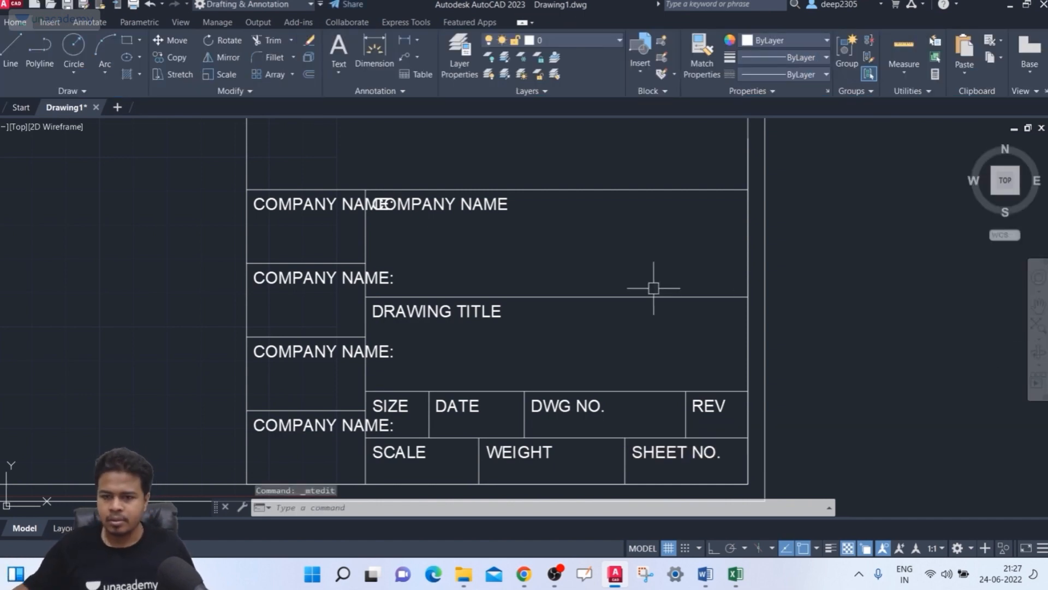
Step: Change the label in the top cell of the title block's left column to "DRAFTED BY" and finish editing it
{"action": "double_click", "coordinate": [296, 204]}
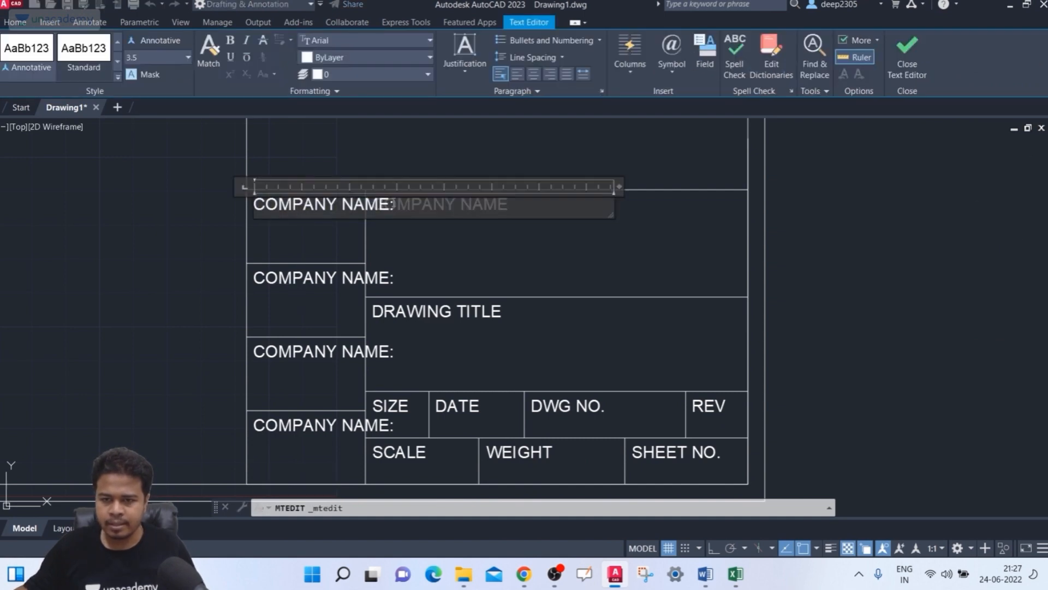
{"action": "key", "text": "ctrl+a"}
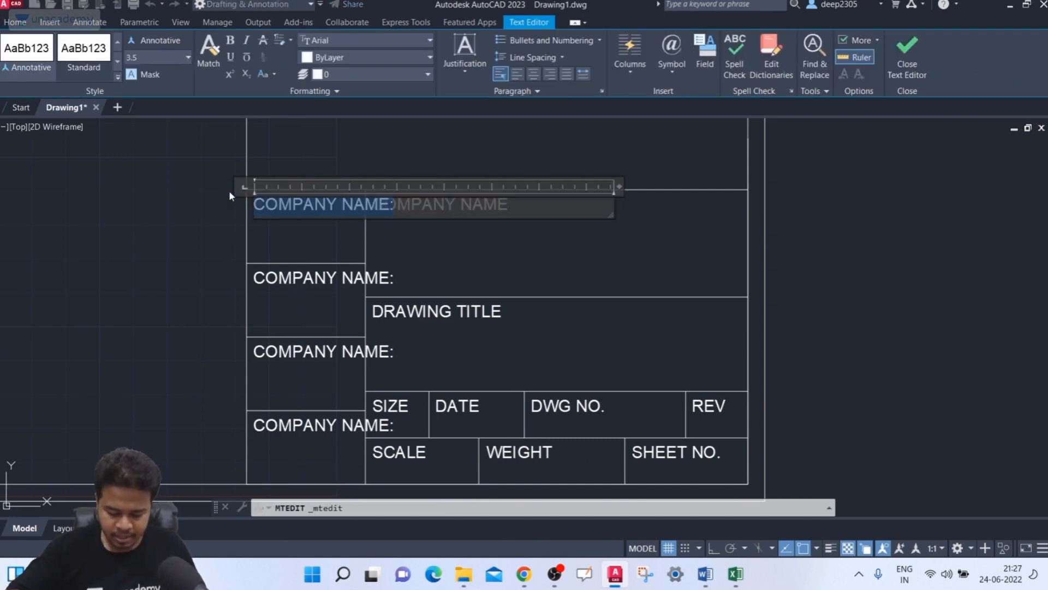
{"action": "type", "text": "DR"}
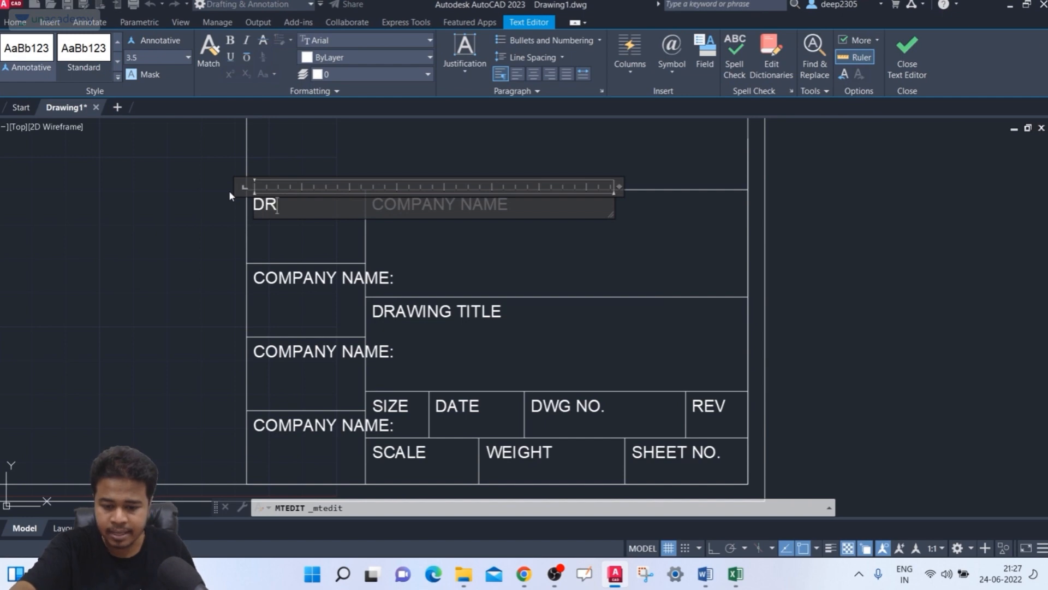
{"action": "type", "text": "AFTED BY"}
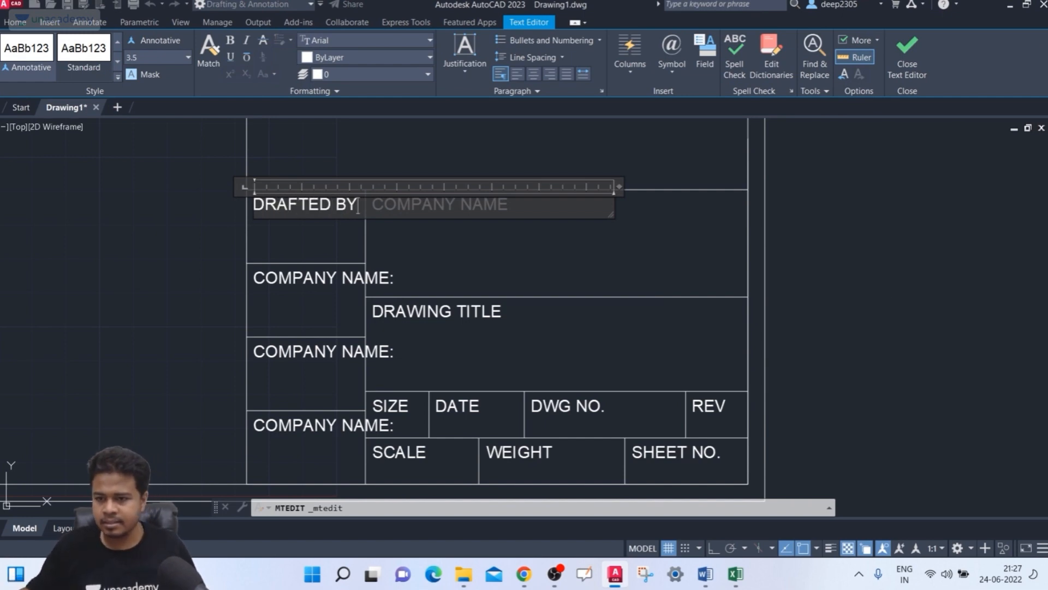
{"action": "left_click", "coordinate": [348, 261]}
Step: Change the label in the second cell of the left column to "ENGINEERED BY" and finish editing it
{"action": "left_click", "coordinate": [349, 277]}
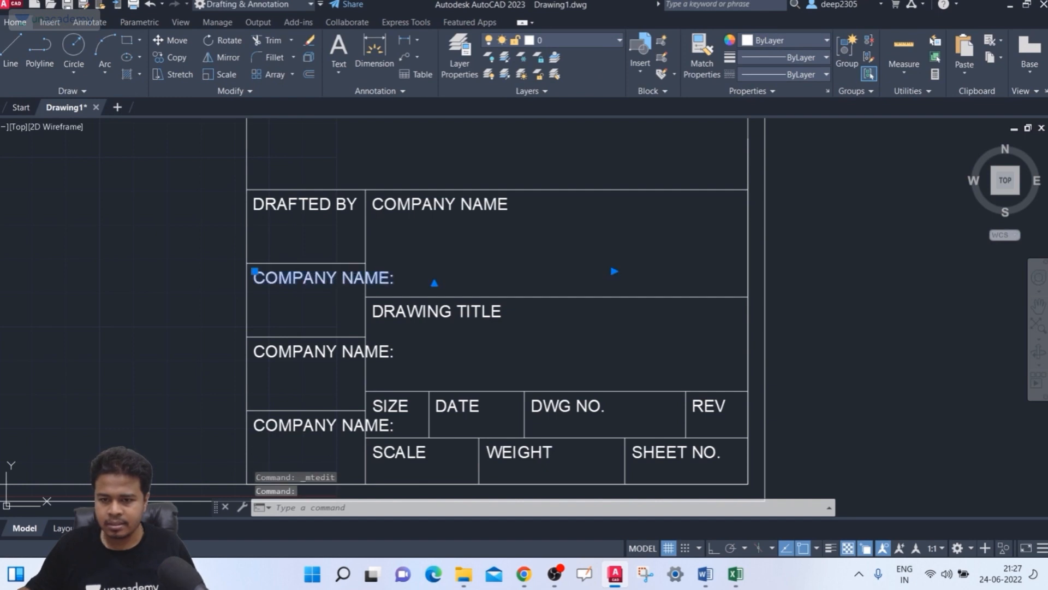
{"action": "double_click", "coordinate": [405, 276]}
{"action": "left_click_drag", "start_coordinate": [410, 277], "coordinate": [191, 278]}
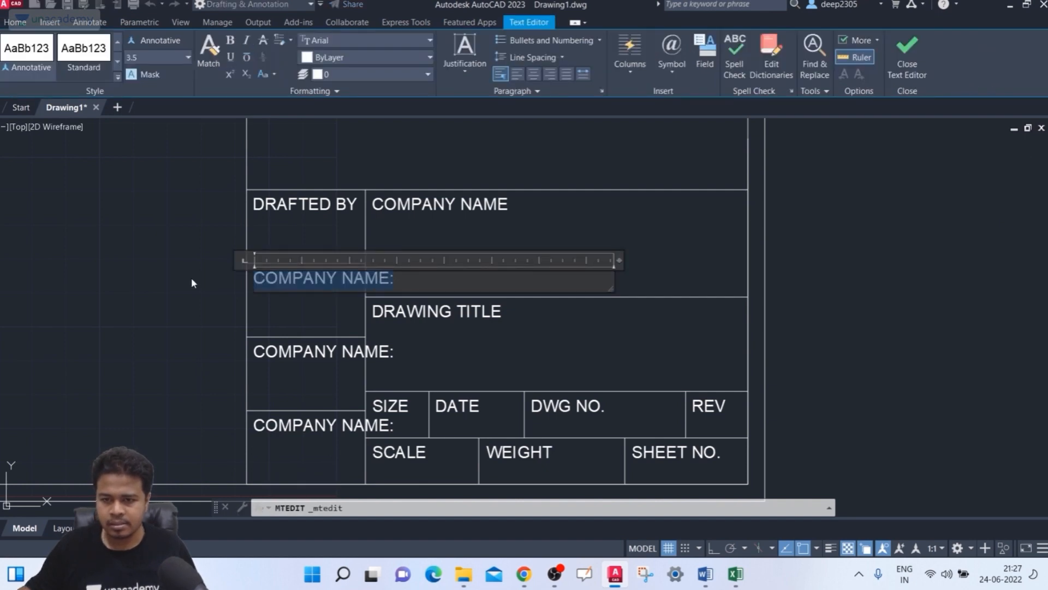
{"action": "type", "text": "EN"}
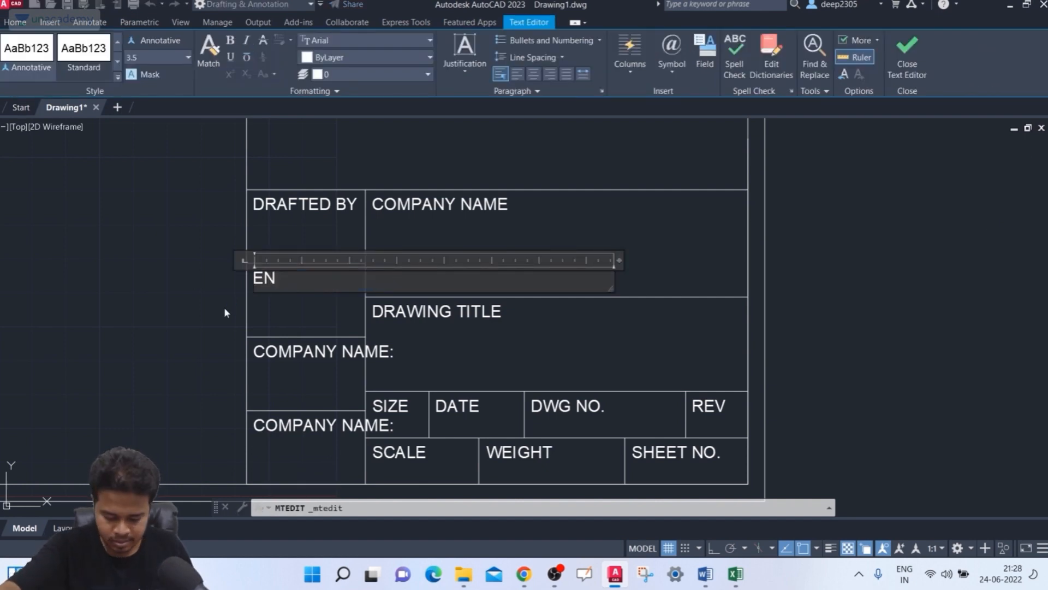
{"action": "type", "text": "G"}
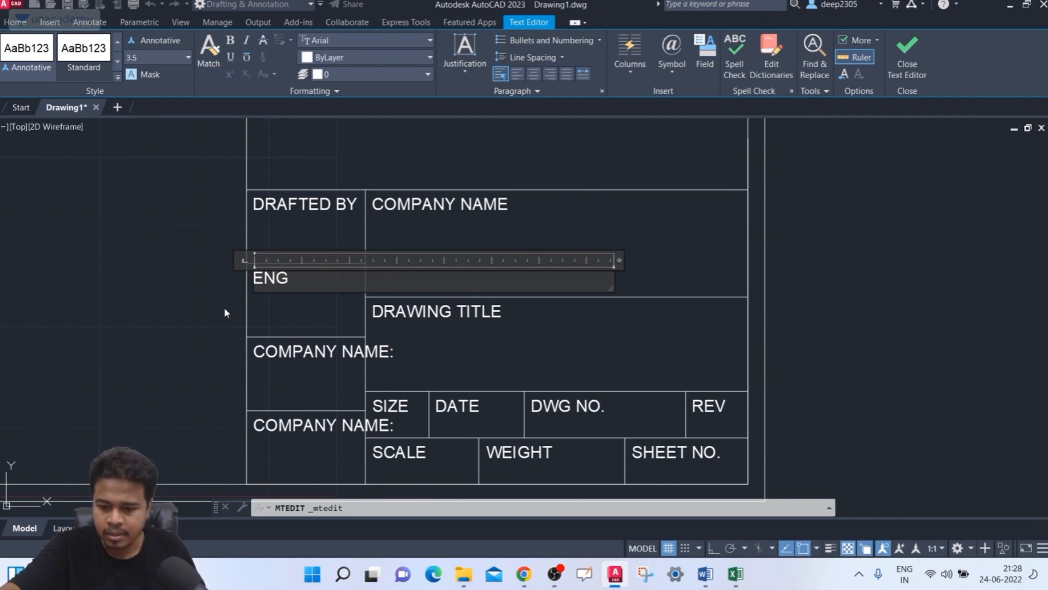
{"action": "type", "text": "INEERE"}
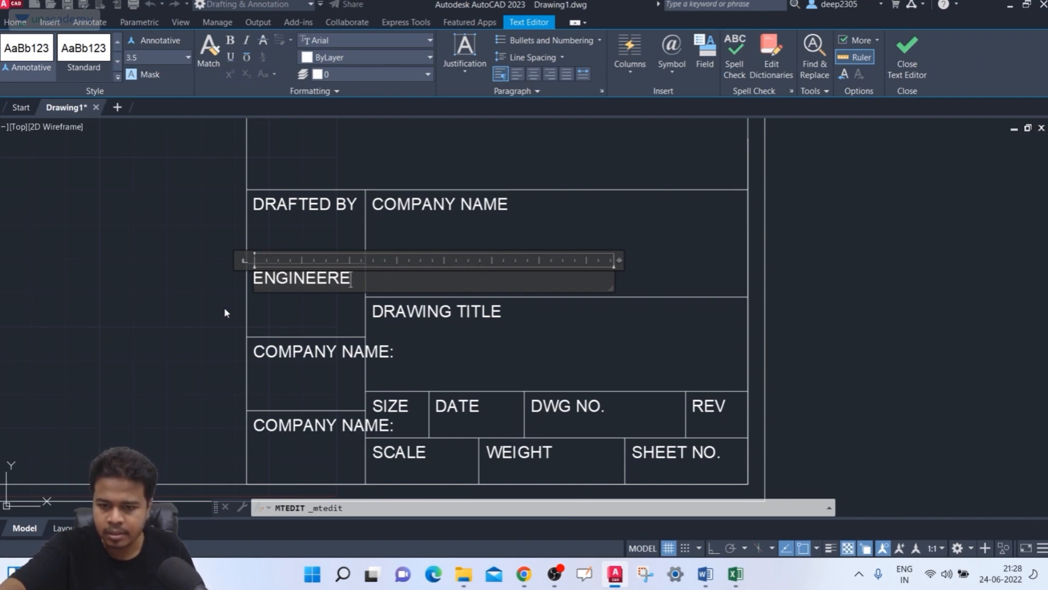
{"action": "type", "text": "D BY"}
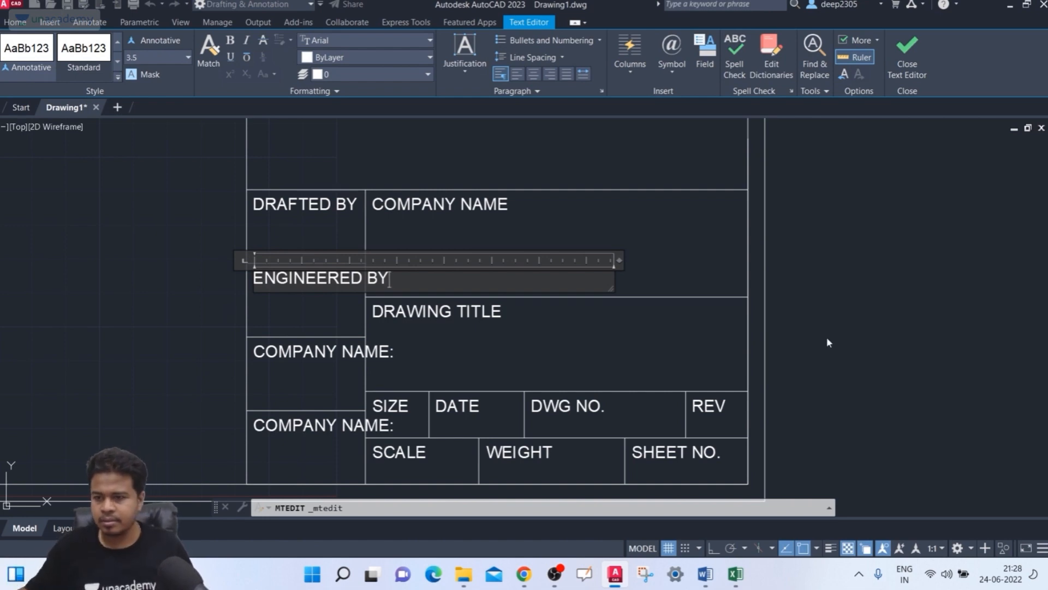
{"action": "left_click", "coordinate": [809, 347]}
{"action": "scroll", "coordinate": [186, 240], "scroll_direction": "down", "scroll_amount": 3}
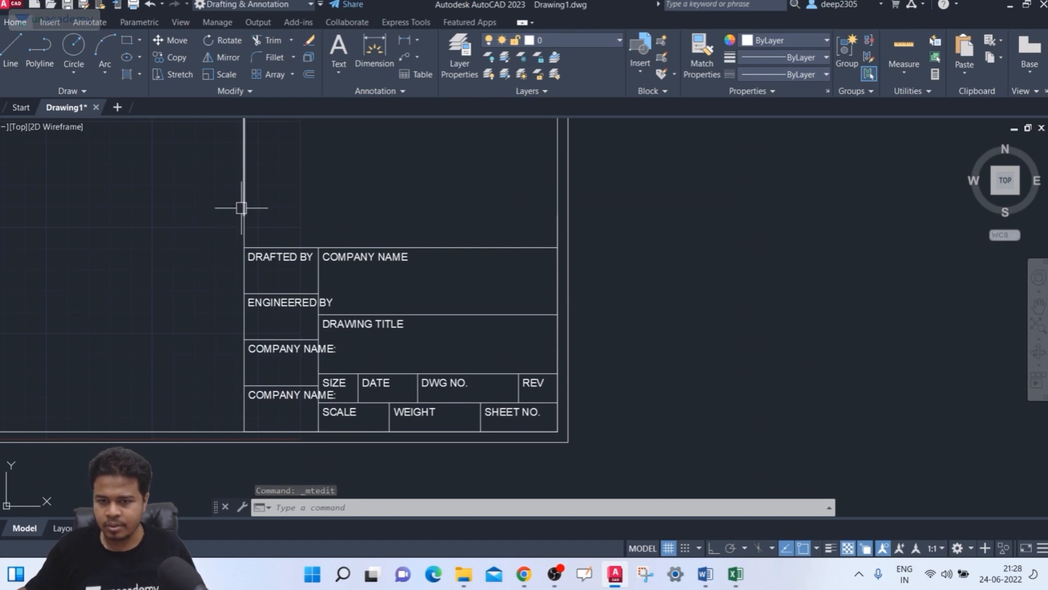
{"action": "key", "text": "Escape"}
{"action": "key", "text": "Escape"}
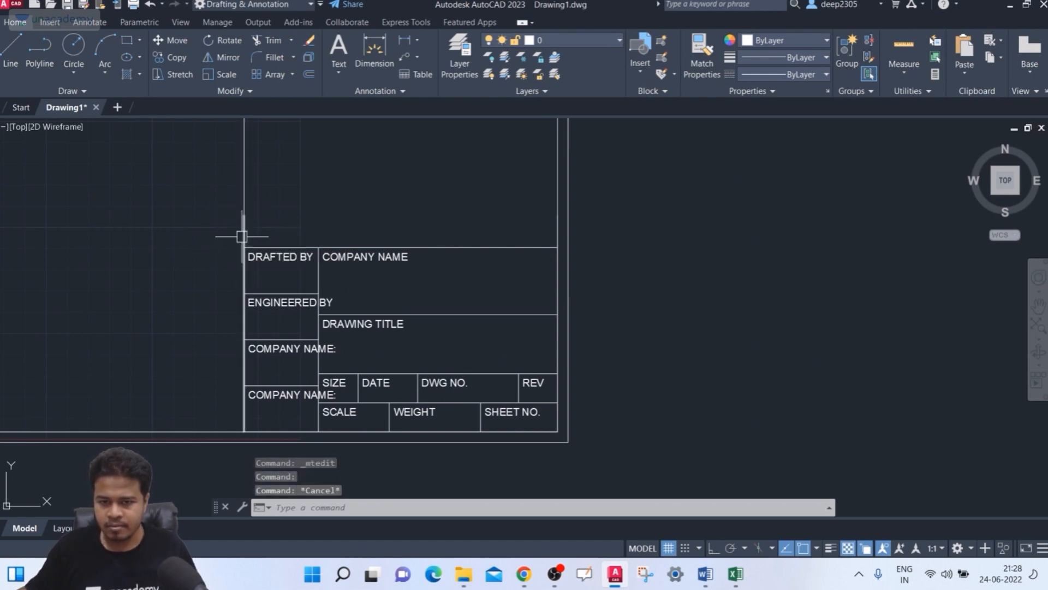
{"action": "left_click", "coordinate": [243, 235]}
{"action": "key", "text": "Escape"}
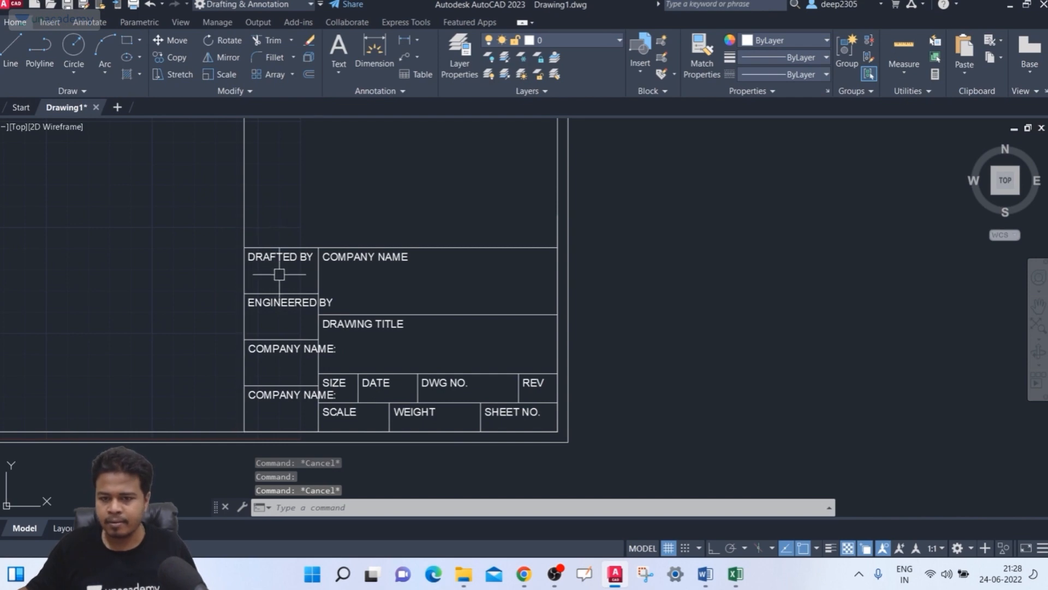
{"action": "scroll", "coordinate": [278, 273], "scroll_direction": "up", "scroll_amount": 2}
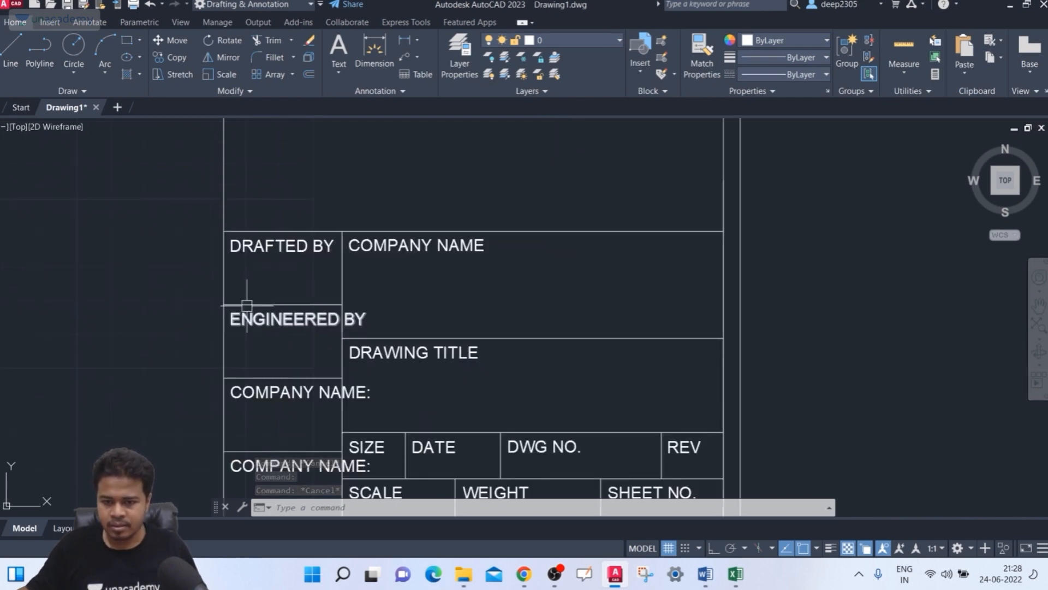
{"action": "scroll", "coordinate": [247, 305], "scroll_direction": "down", "scroll_amount": 5}
{"action": "scroll", "coordinate": [229, 276], "scroll_direction": "up", "scroll_amount": 4}
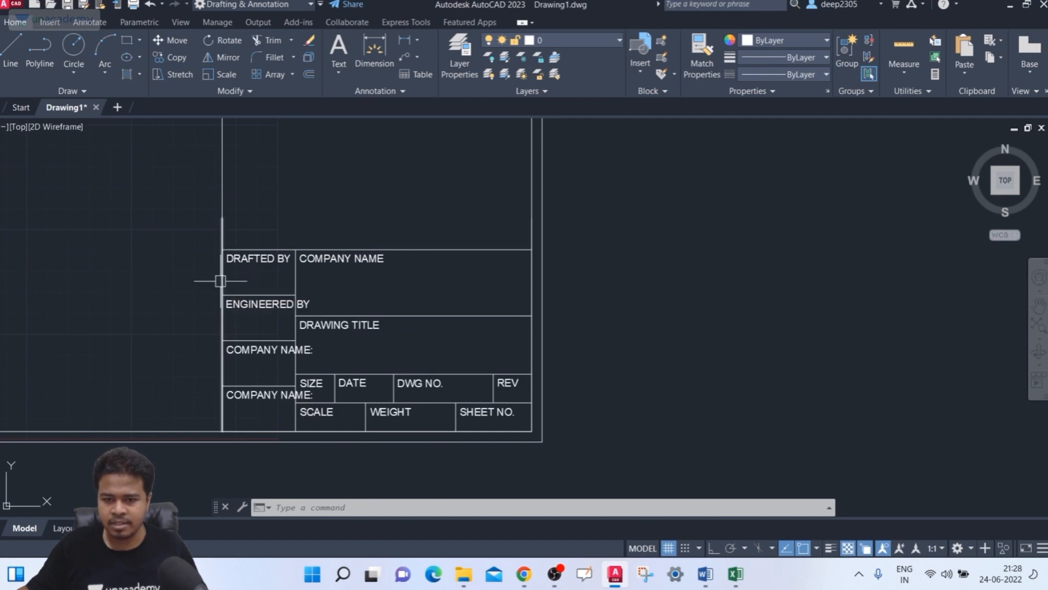
{"action": "left_click", "coordinate": [220, 281]}
{"action": "key", "text": "Escape"}
{"action": "key", "text": "Escape"}
Step: Move the lower segment of the title block's left vertical line about 14 units to the left, starting from its upper endpoint
{"action": "type", "text": "M"}
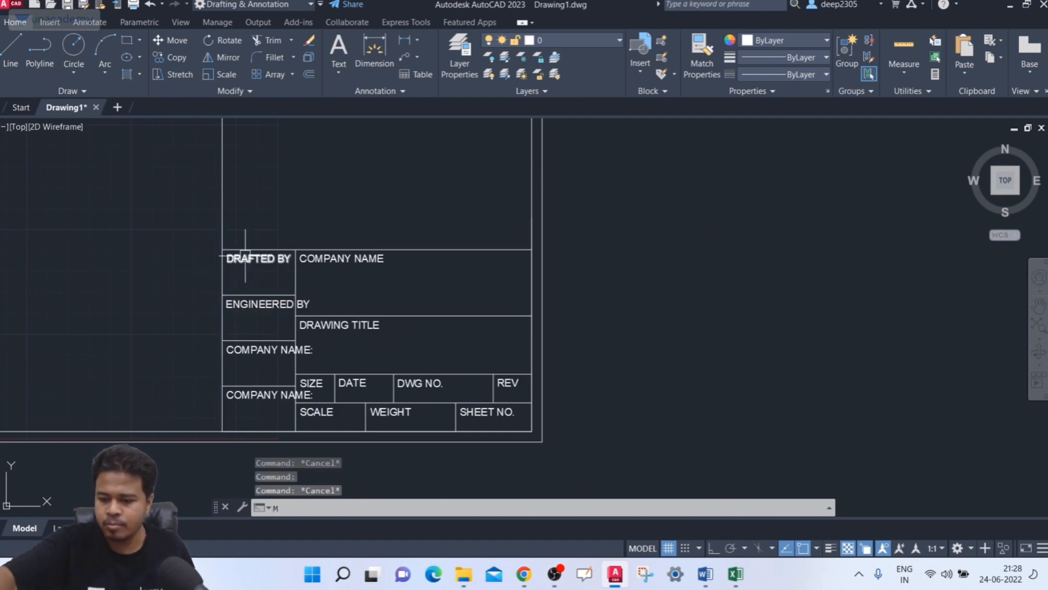
{"action": "key", "text": "Return"}
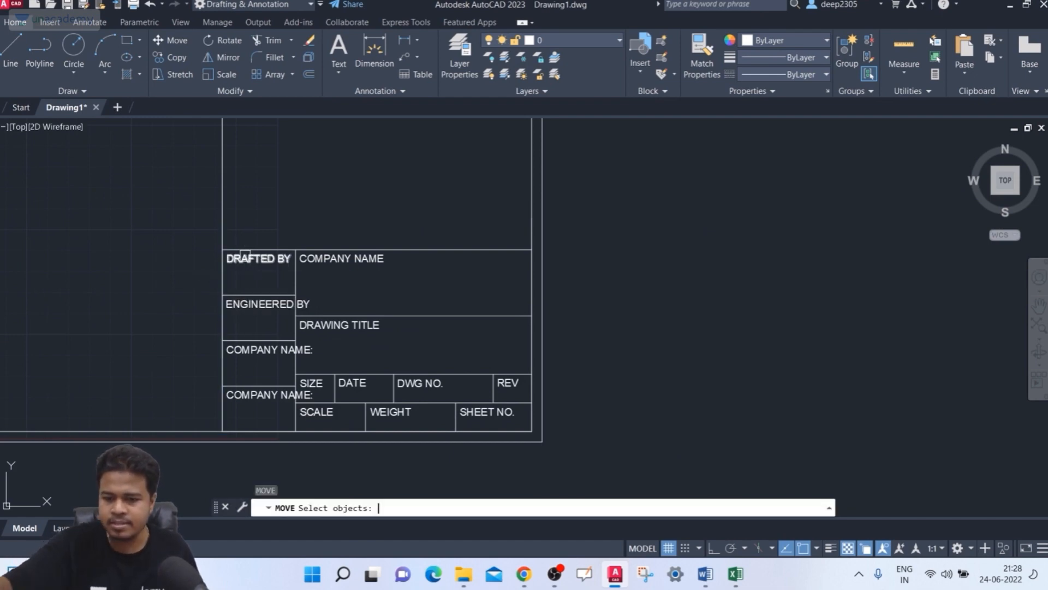
{"action": "left_click", "coordinate": [220, 281]}
{"action": "key", "text": "Return"}
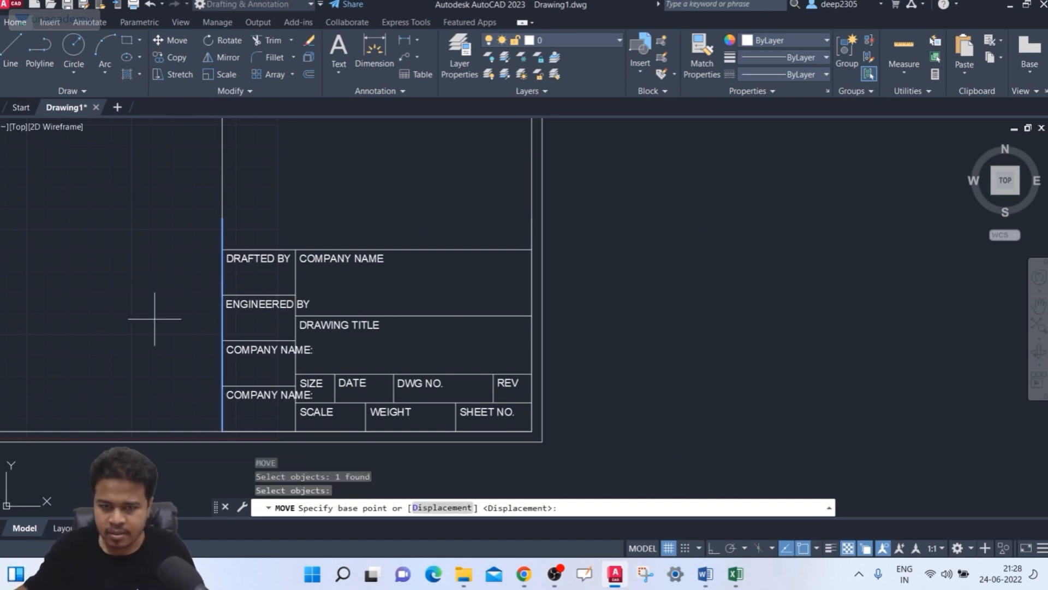
{"action": "left_click", "coordinate": [222, 218]}
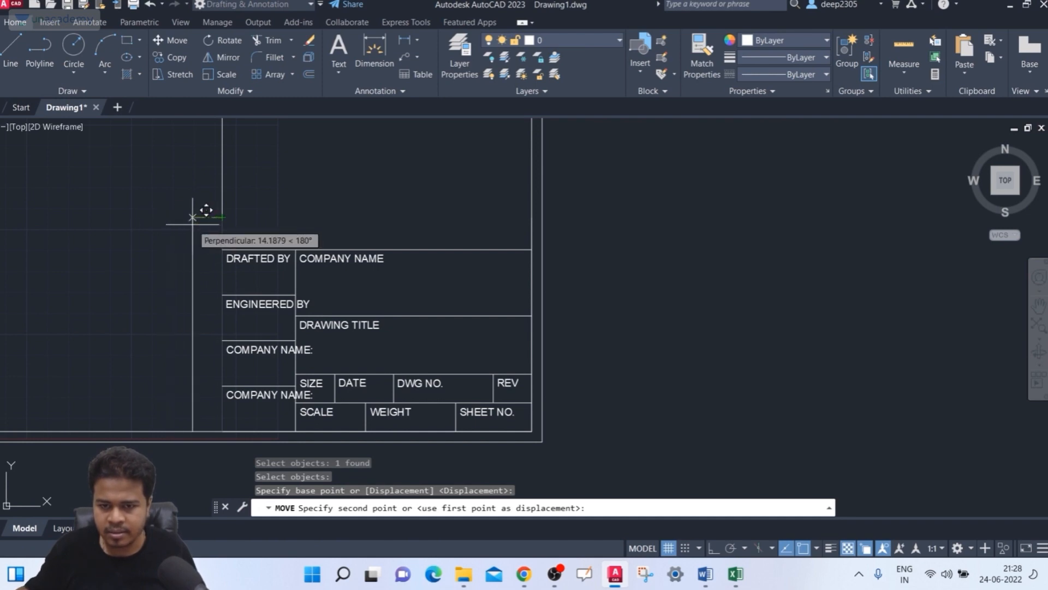
{"action": "key", "text": "Escape"}
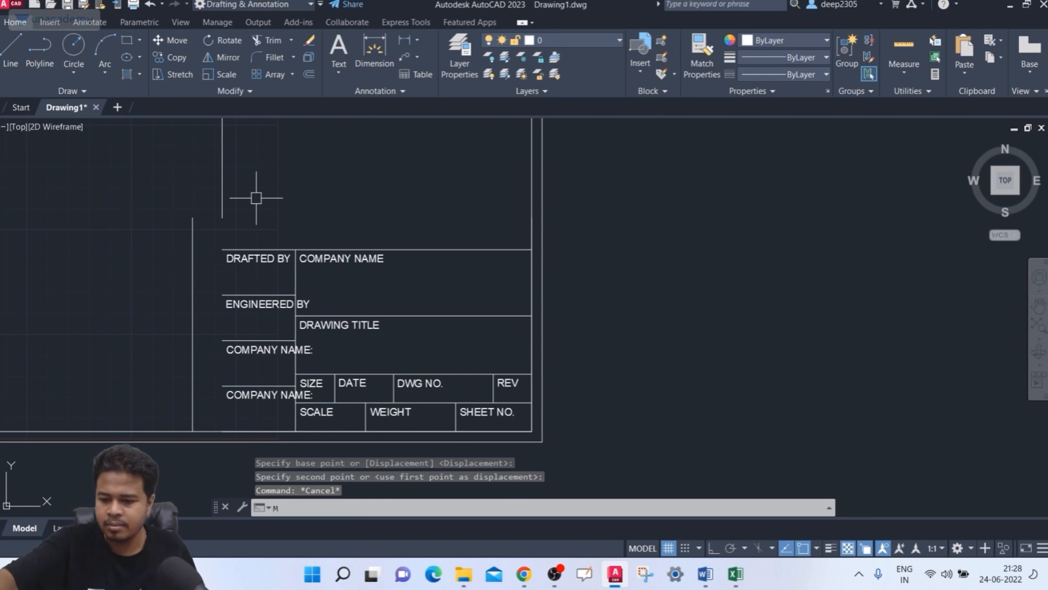
Step: Move the upper segment of the left vertical line from its lower endpoint onto the upper endpoint of the shifted lower segment
{"action": "key", "text": "Return"}
{"action": "left_click", "coordinate": [223, 197]}
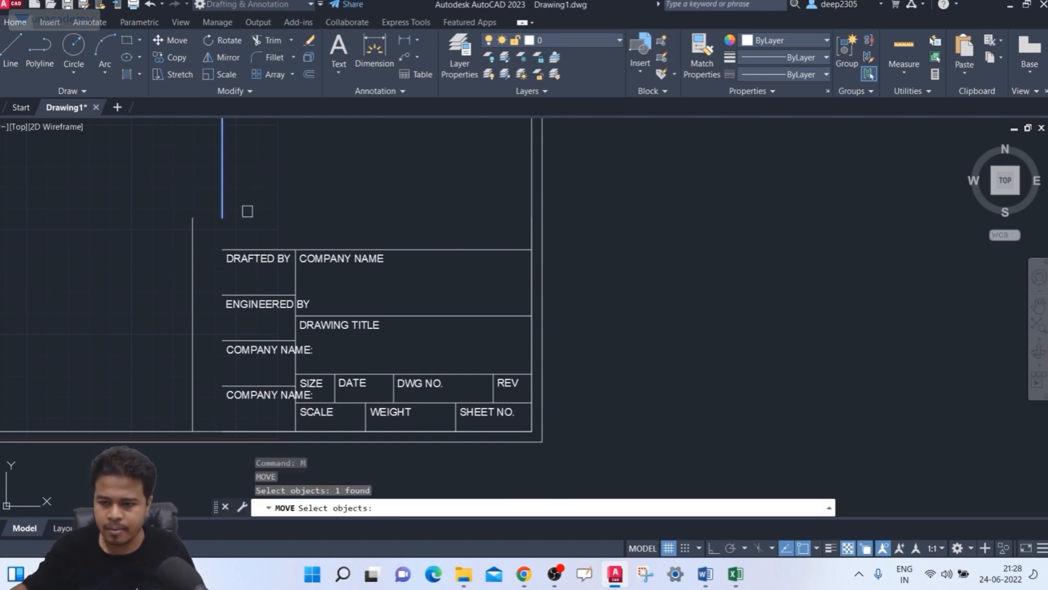
{"action": "key", "text": "Return"}
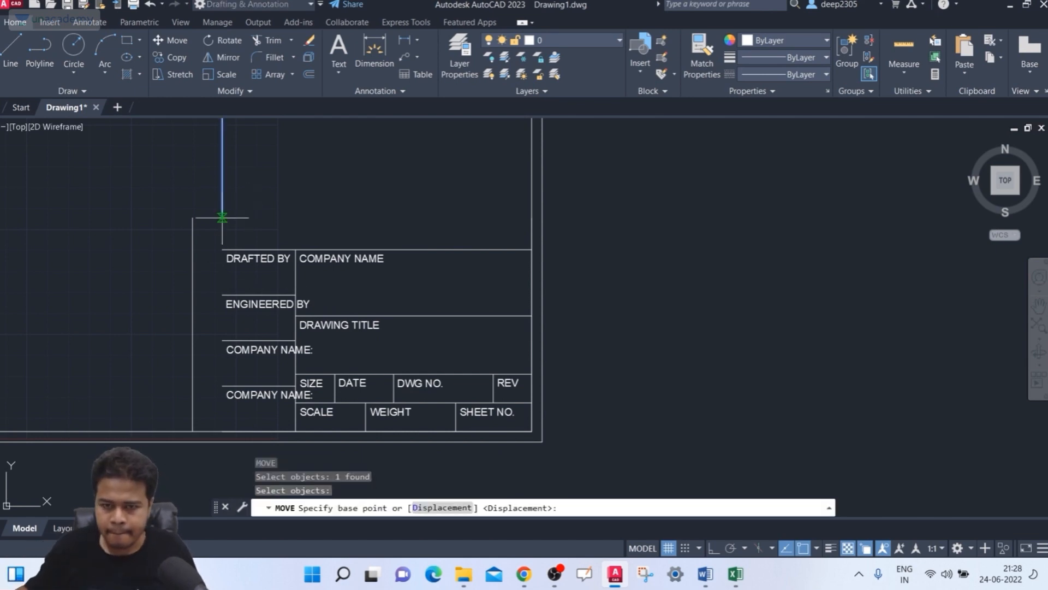
{"action": "left_click", "coordinate": [222, 217]}
{"action": "left_click", "coordinate": [190, 217]}
{"action": "key", "text": "Escape"}
Step: Extend the four horizontal lines of the title block's left column to the shifted left vertical line
{"action": "scroll", "coordinate": [292, 199], "scroll_direction": "down", "scroll_amount": 2}
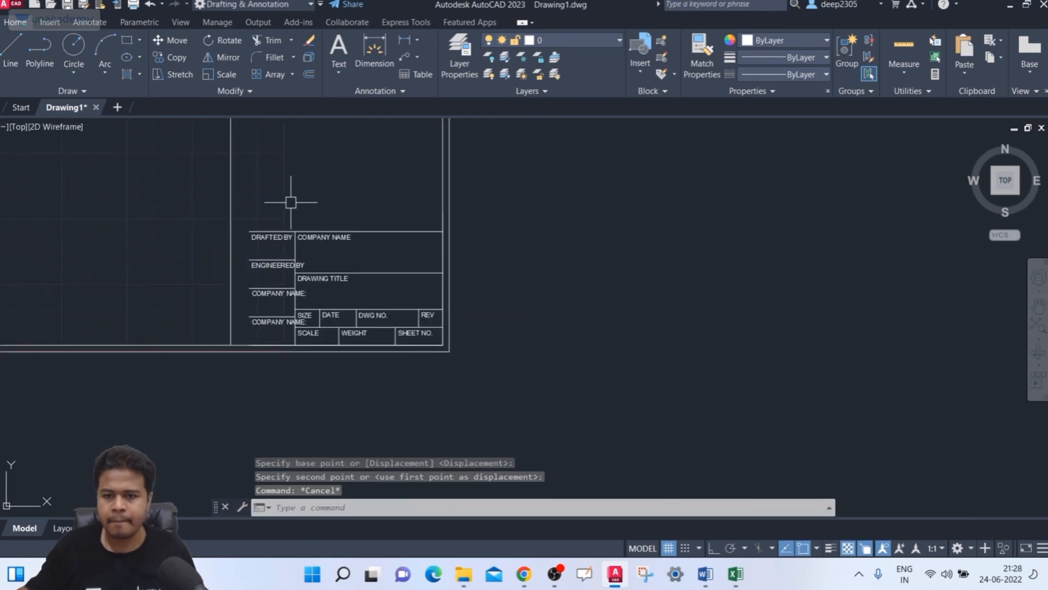
{"action": "scroll", "coordinate": [282, 213], "scroll_direction": "up", "scroll_amount": 2}
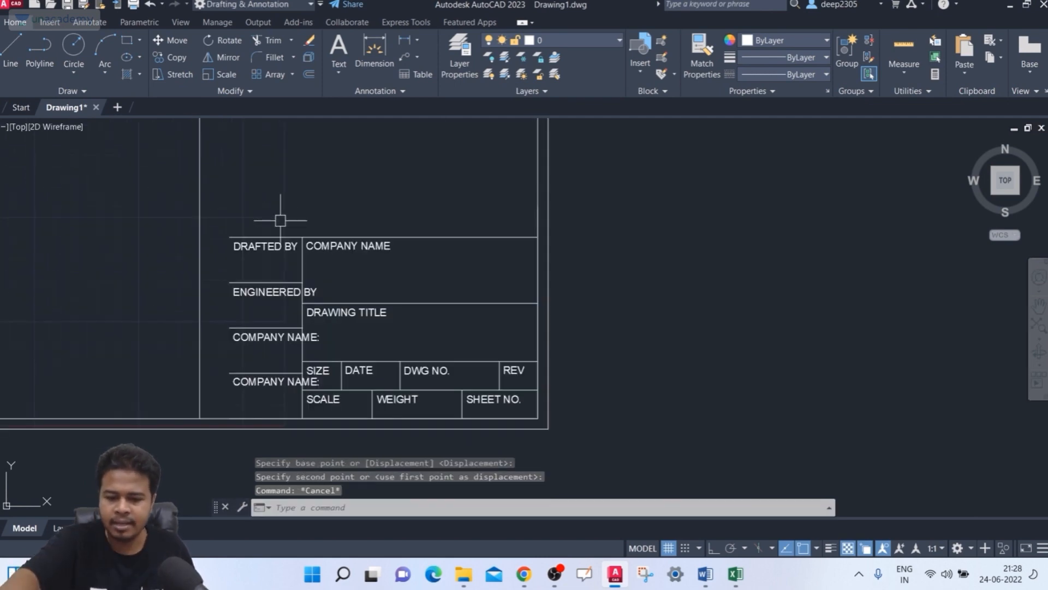
{"action": "type", "text": "ex"}
{"action": "key", "text": "Return"}
{"action": "key", "text": "Return"}
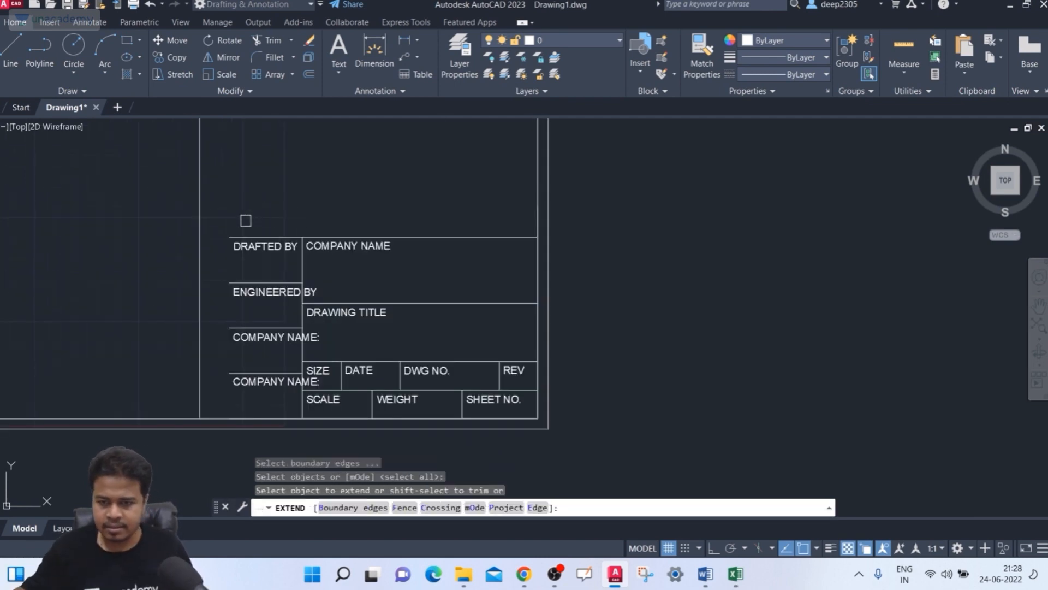
{"action": "left_click", "coordinate": [261, 236]}
{"action": "left_click", "coordinate": [259, 283]}
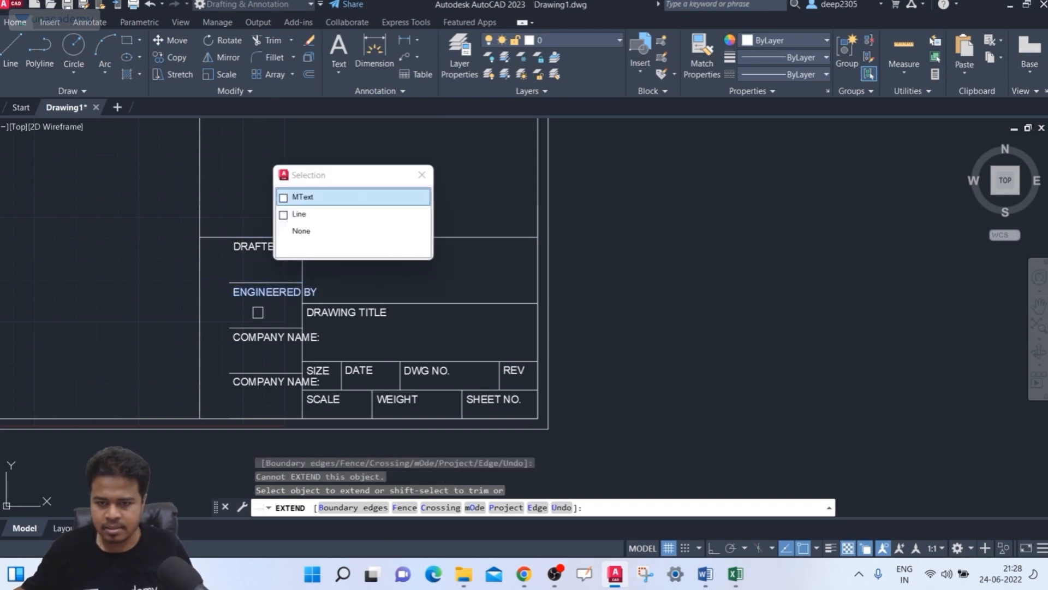
{"action": "left_click", "coordinate": [300, 215]}
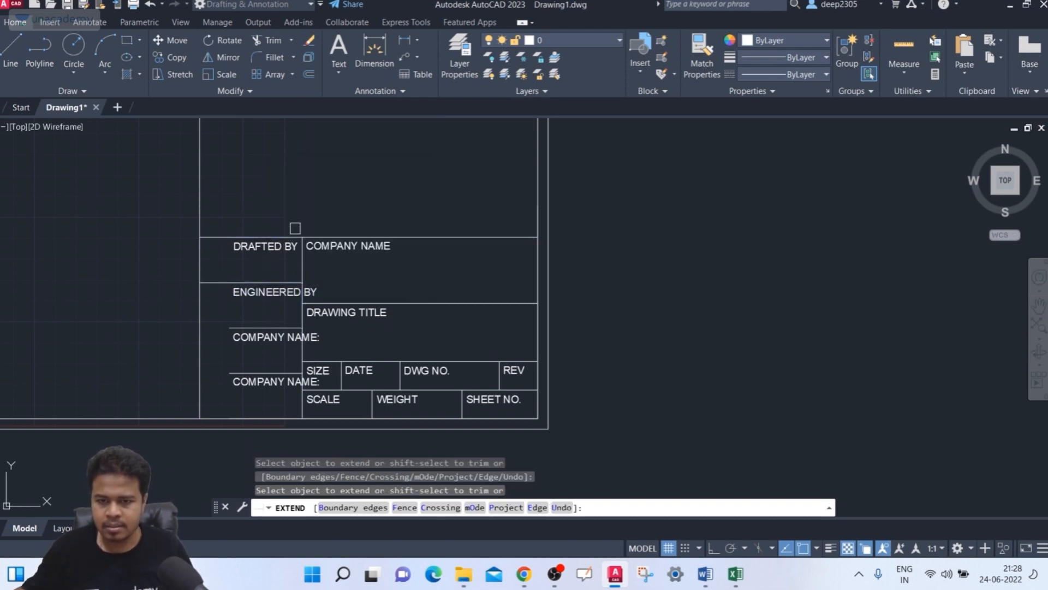
{"action": "left_click", "coordinate": [252, 326]}
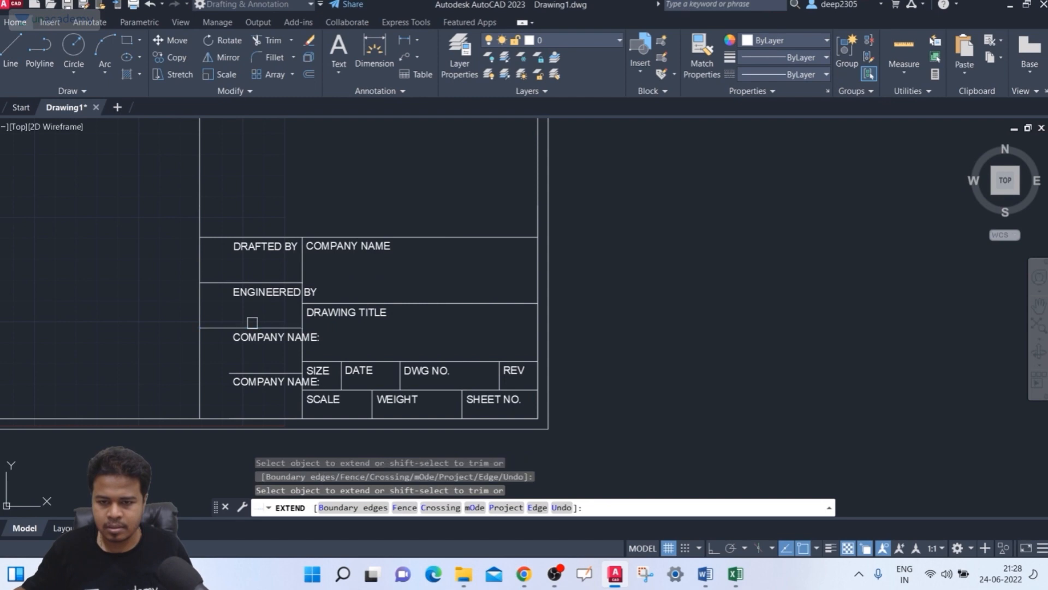
{"action": "left_click", "coordinate": [251, 371]}
{"action": "key", "text": "Escape"}
{"action": "key", "text": "Escape"}
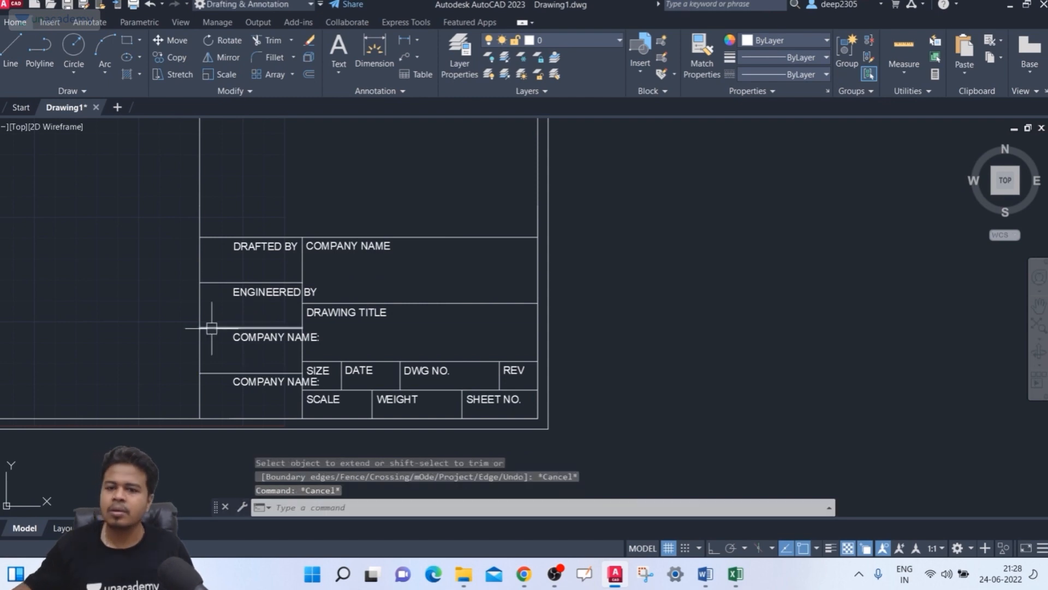
Step: Move all four labels of the left column together horizontally to sit just inside the column's left vertical line
{"action": "type", "text": "m"}
{"action": "key", "text": "Return"}
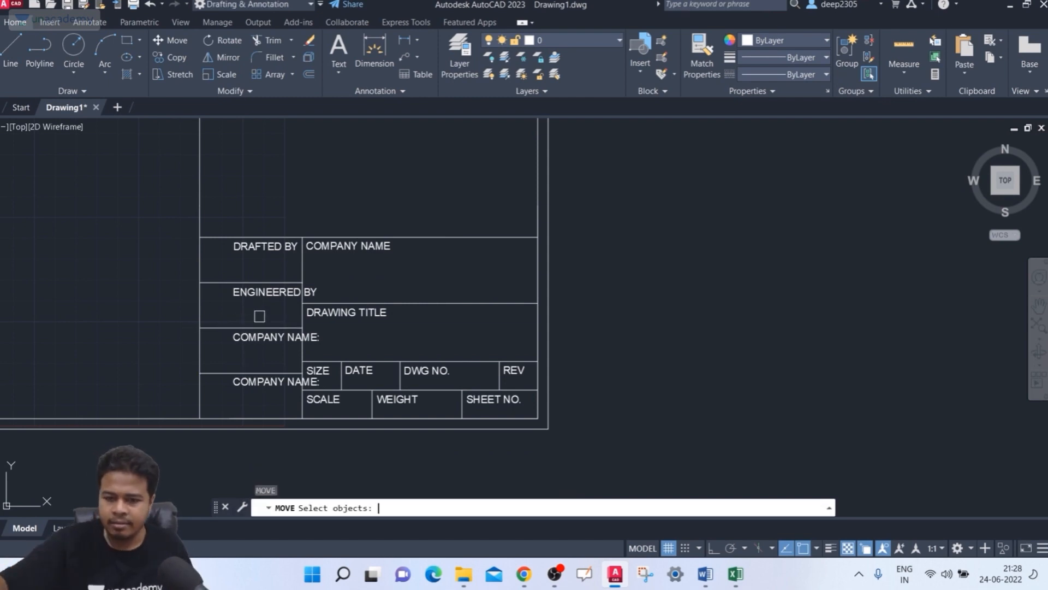
{"action": "left_click", "coordinate": [278, 244]}
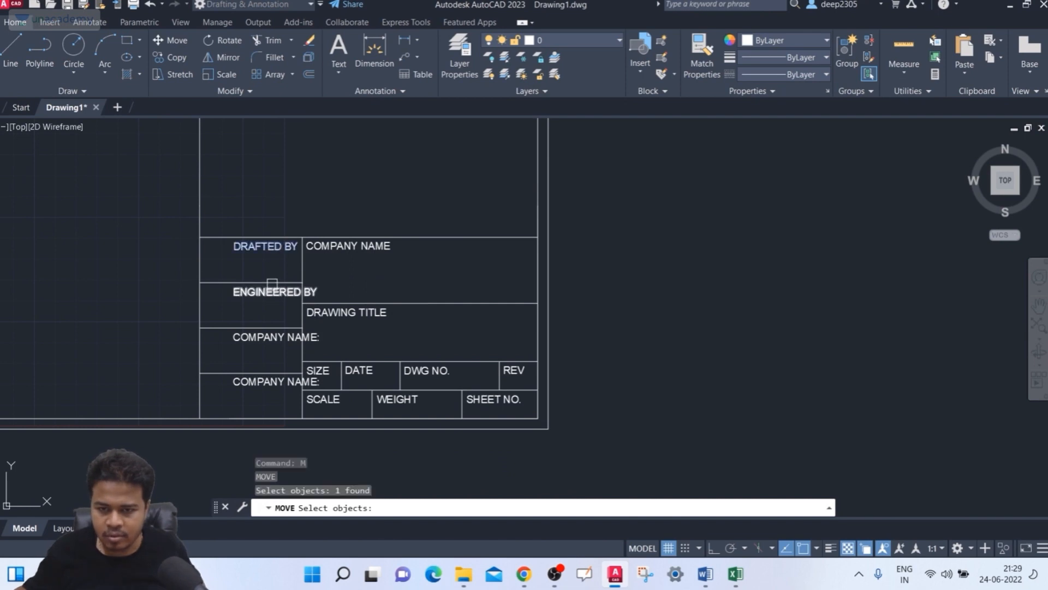
{"action": "left_click", "coordinate": [272, 292]}
{"action": "left_click", "coordinate": [272, 332]}
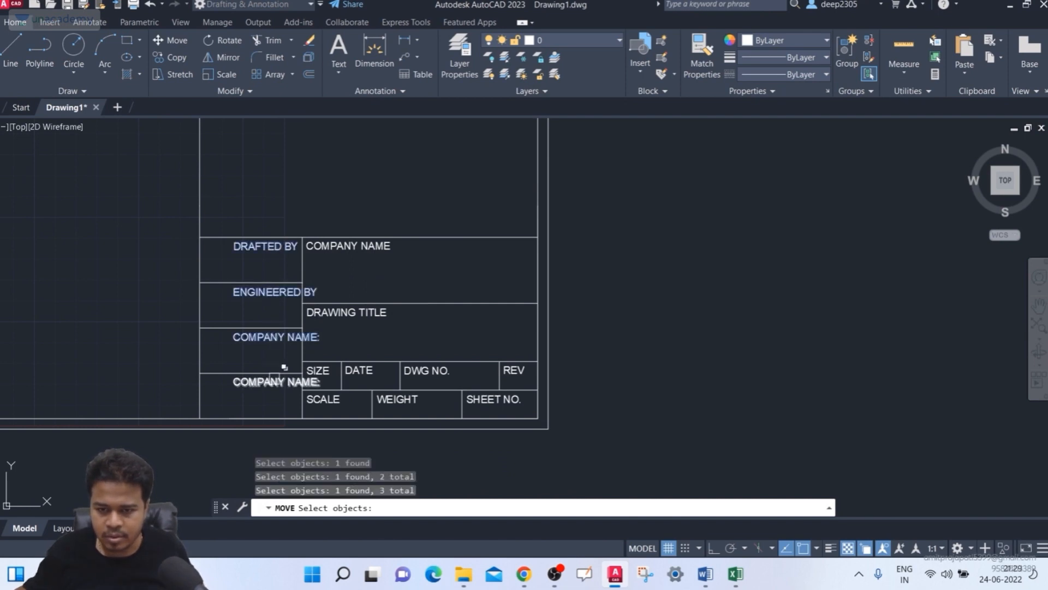
{"action": "left_click", "coordinate": [274, 382]}
{"action": "key", "text": "Return"}
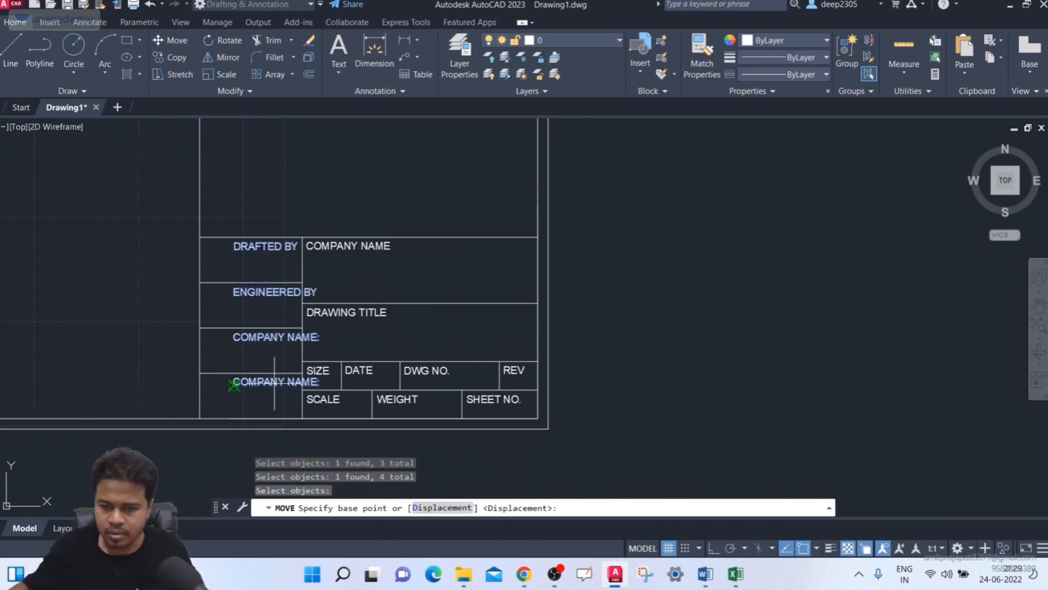
{"action": "scroll", "coordinate": [233, 249], "scroll_direction": "up", "scroll_amount": 3}
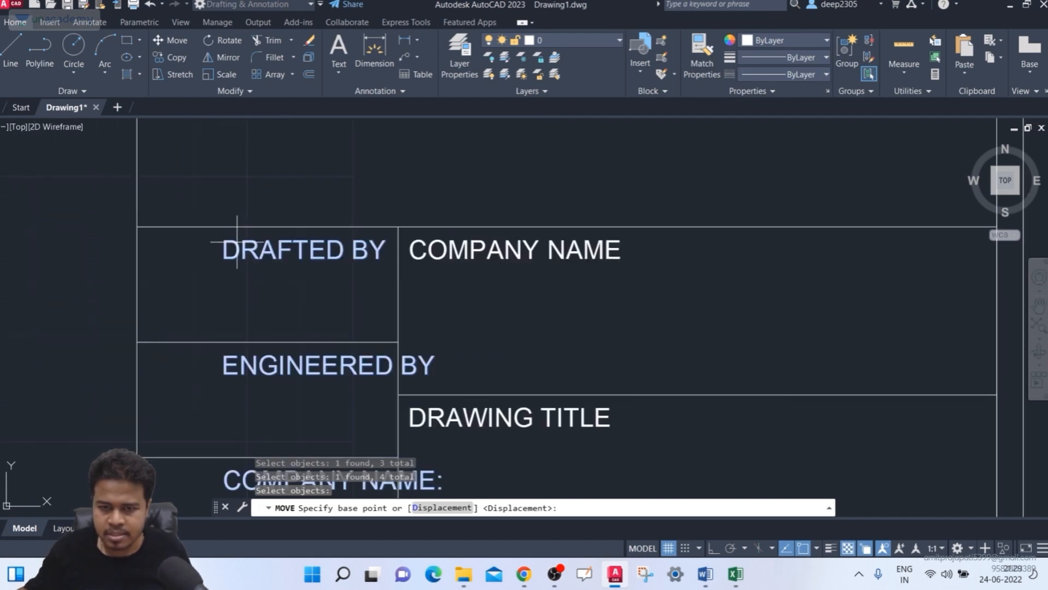
{"action": "left_click", "coordinate": [227, 241]}
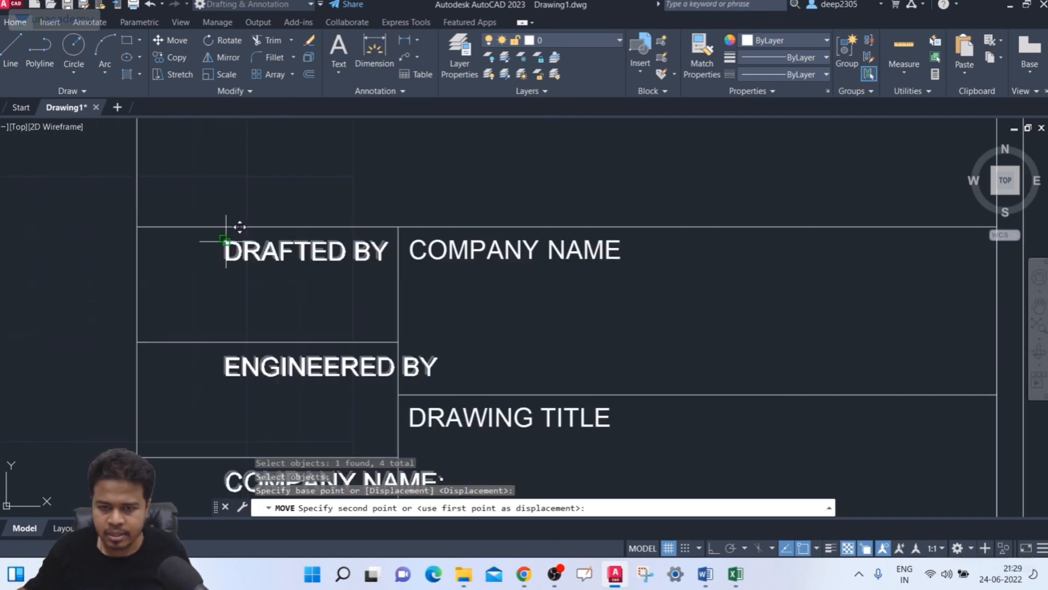
{"action": "left_click", "coordinate": [157, 241]}
{"action": "scroll", "coordinate": [245, 289], "scroll_direction": "down", "scroll_amount": 4}
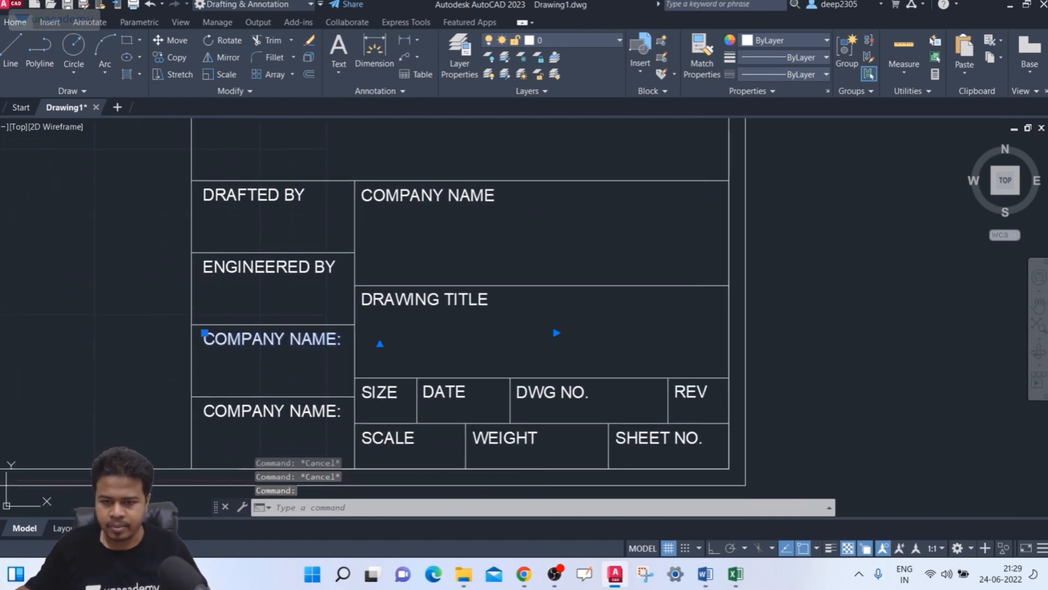
Step: Change the label in the third cell of the left column to "ADD. APPROVAL"
{"action": "double_click", "coordinate": [295, 341]}
{"action": "key", "text": "ctrl+a"}
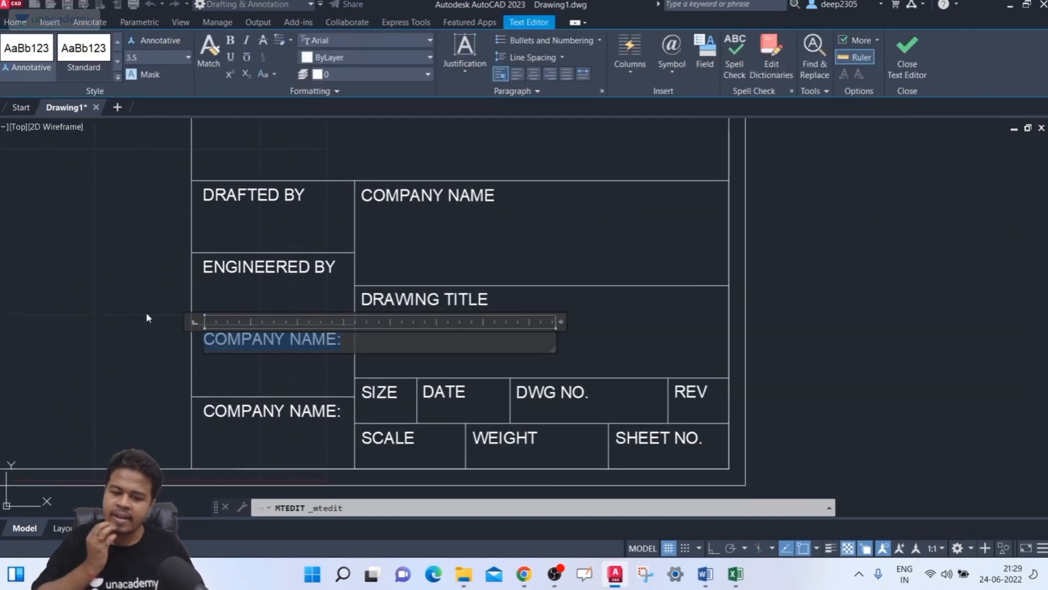
{"action": "type", "text": "ADD"}
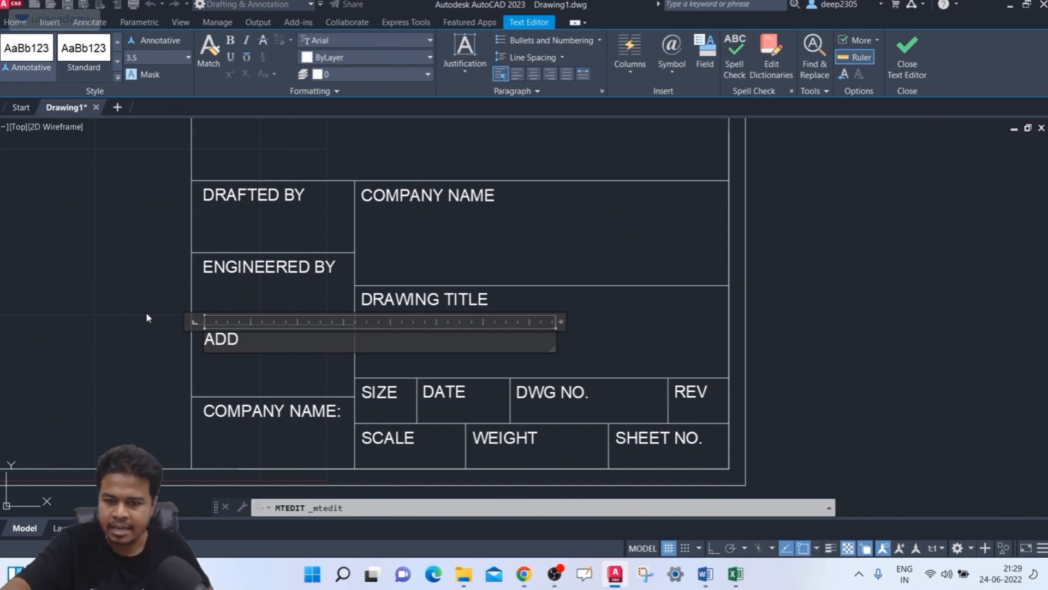
{"action": "type", "text": ". A"}
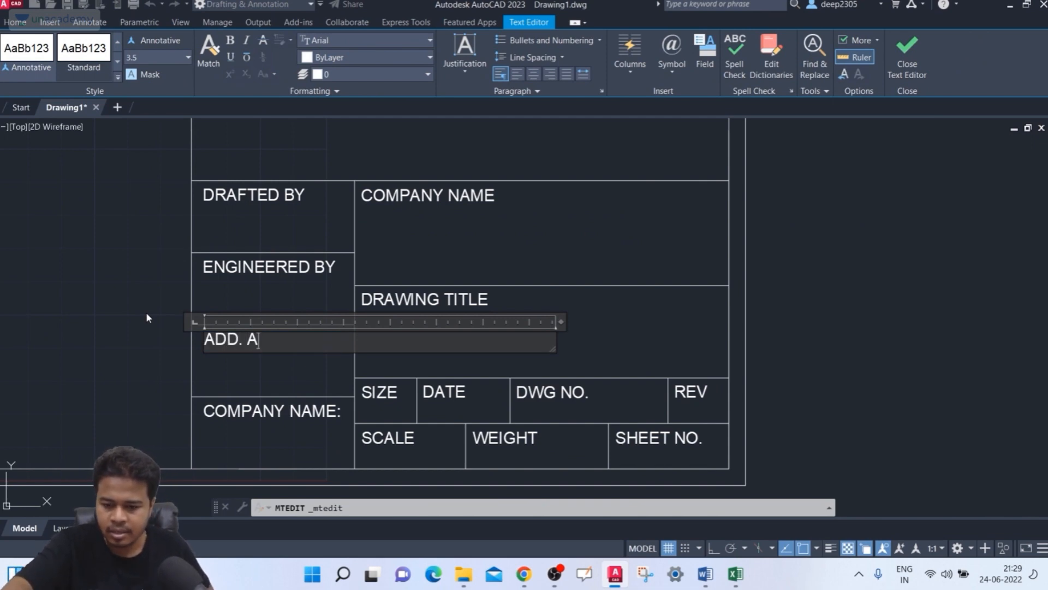
{"action": "type", "text": "PPROVA"}
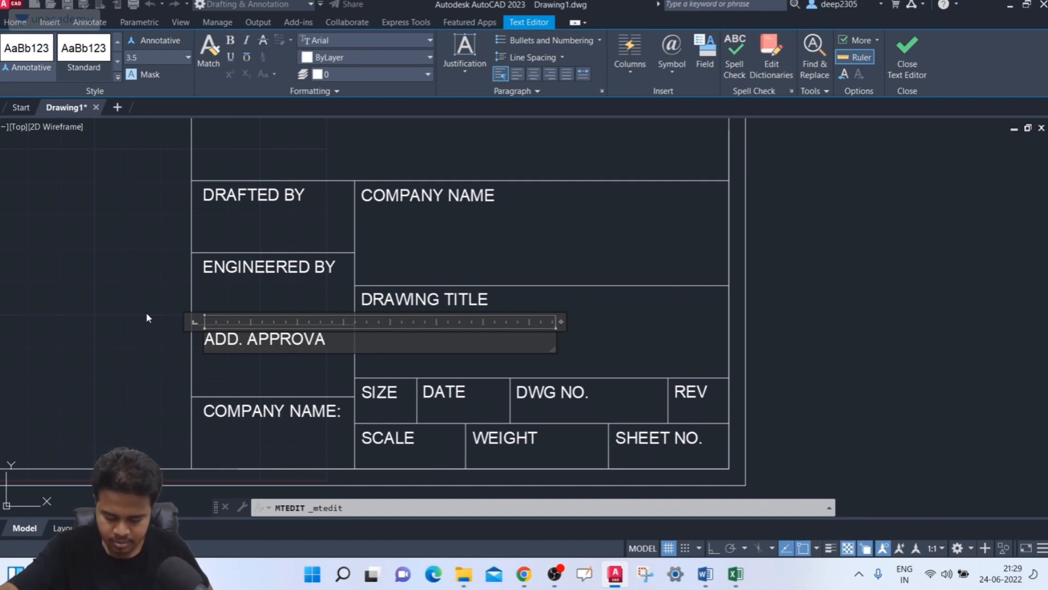
{"action": "type", "text": "L"}
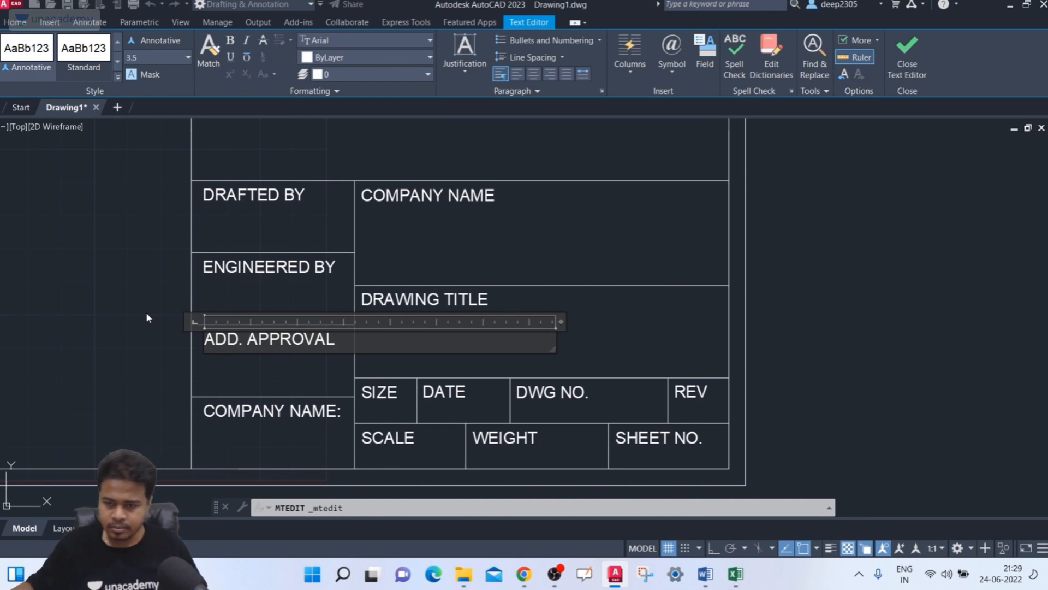
Step: Copy the "ADD. APPROVAL" text over the bottom cell's label in the left column, removing the extra blank line
{"action": "left_click_drag", "start_coordinate": [337, 339], "coordinate": [157, 326]}
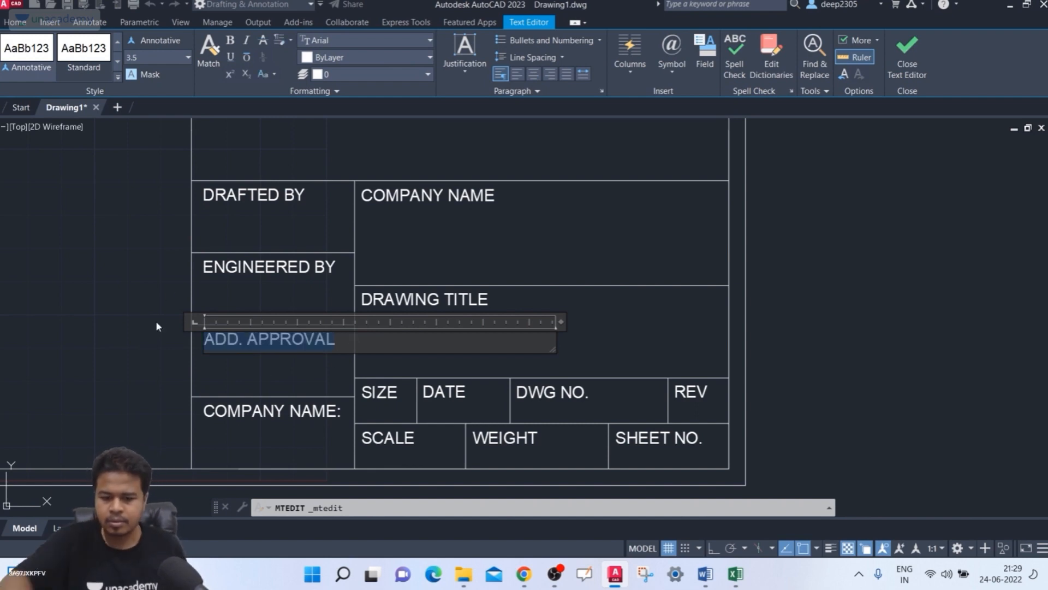
{"action": "key", "text": "ctrl+c"}
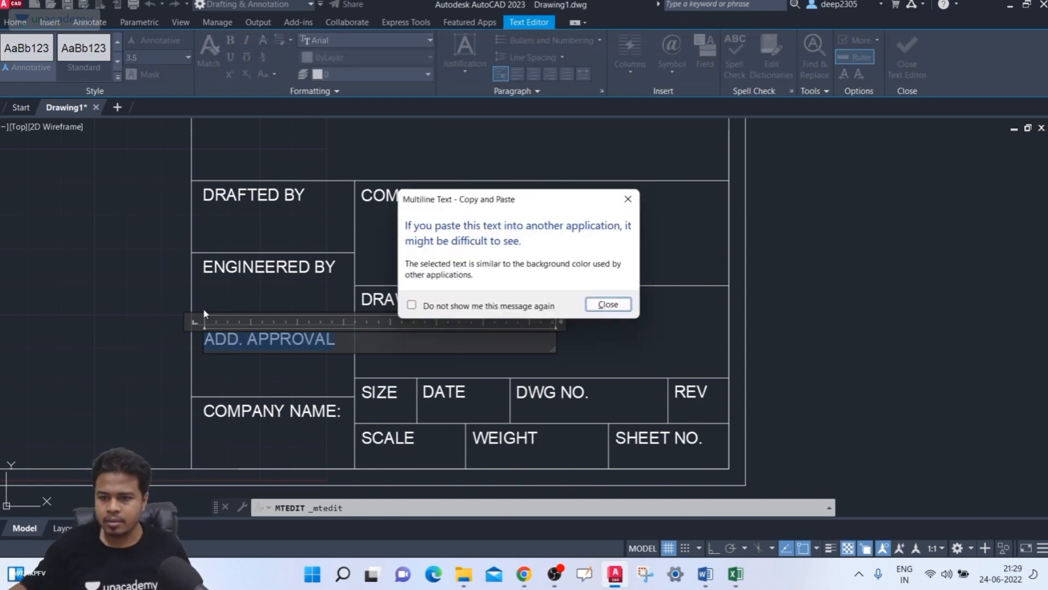
{"action": "left_click", "coordinate": [608, 305]}
{"action": "left_click", "coordinate": [282, 386]}
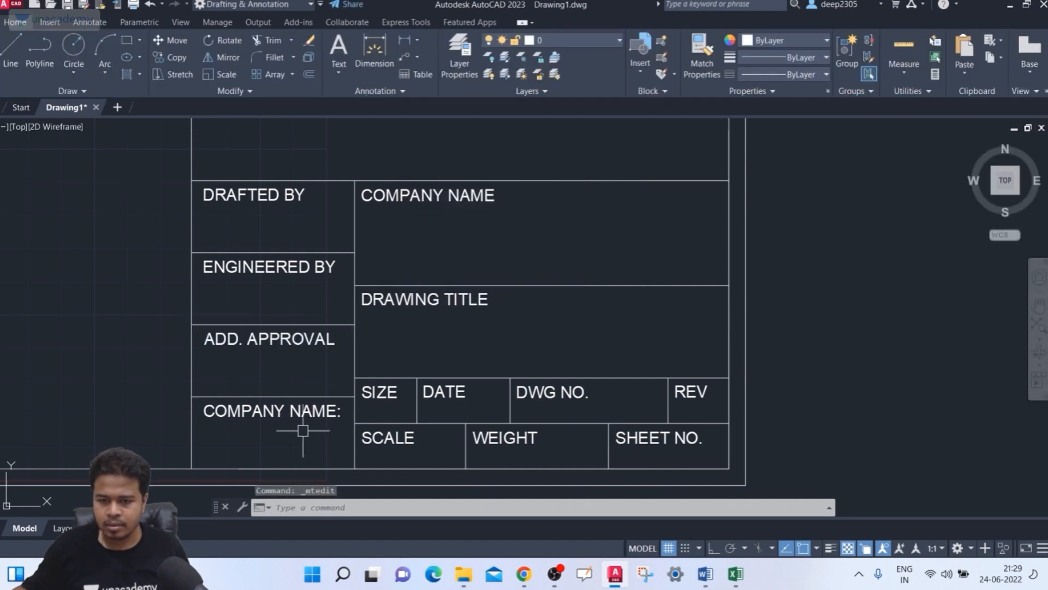
{"action": "double_click", "coordinate": [303, 408]}
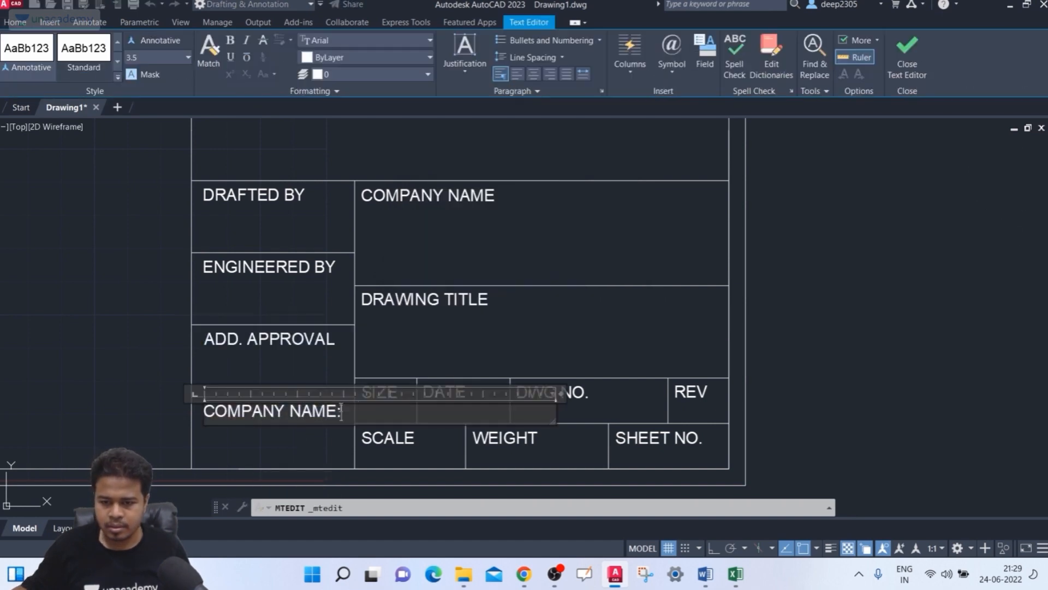
{"action": "left_click_drag", "start_coordinate": [342, 411], "coordinate": [149, 388]}
{"action": "key", "text": "ctrl+v"}
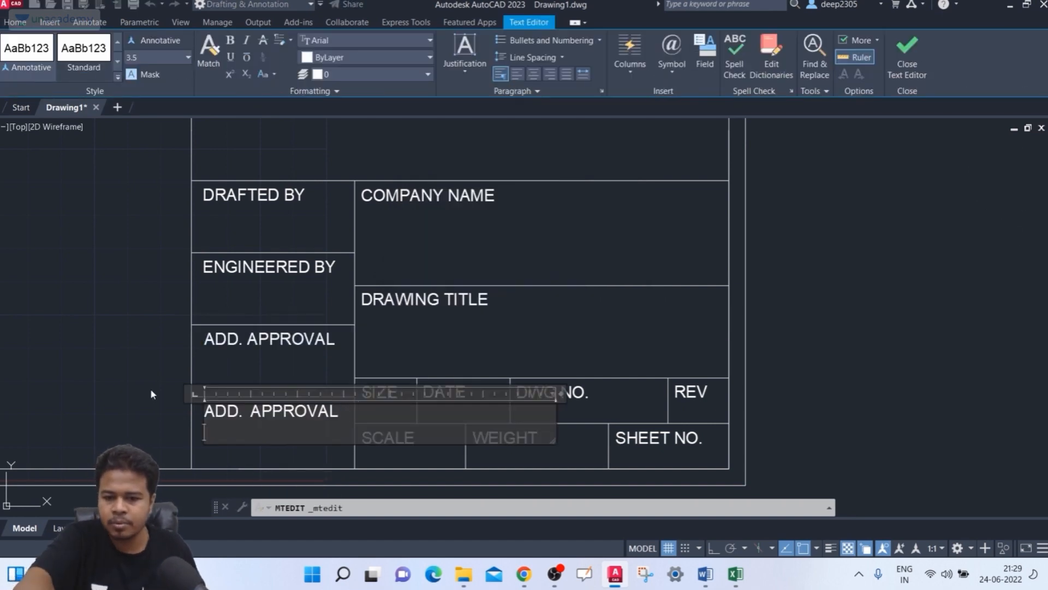
{"action": "key", "text": "BackSpace"}
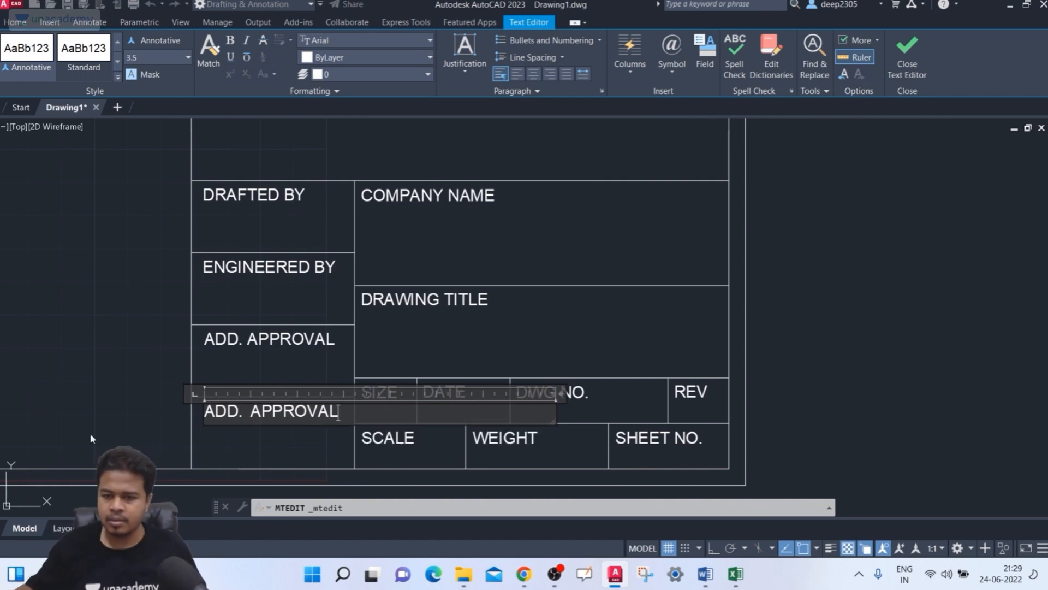
{"action": "left_click", "coordinate": [780, 319]}
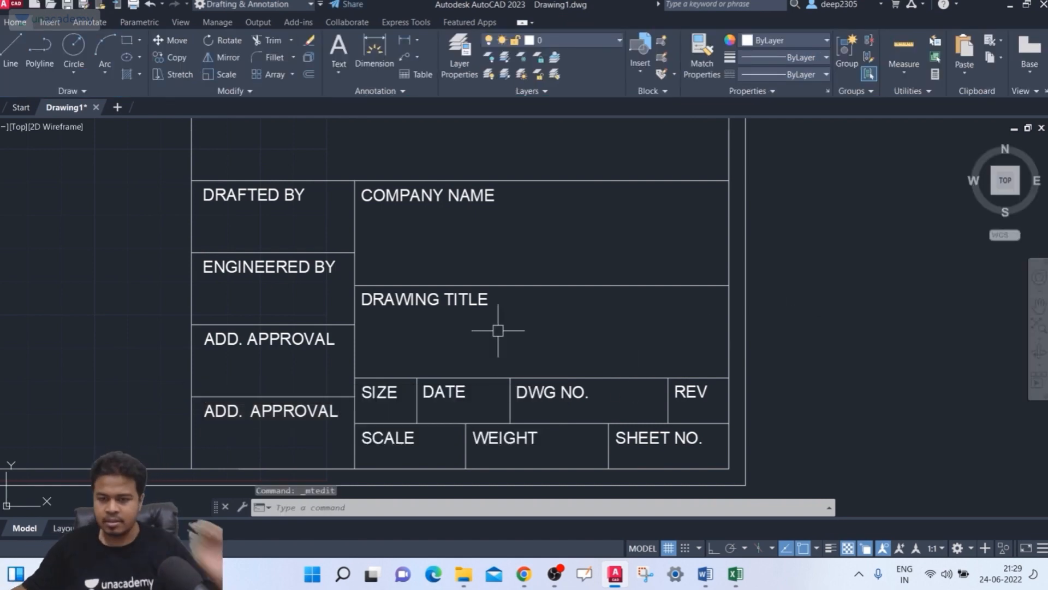
Step: Review the title block's cells and labels, including the drawing title text, without editing them
{"action": "middle_click_drag", "start_coordinate": [466, 310], "coordinate": [488, 298]}
{"action": "middle_click_drag", "start_coordinate": [355, 239], "coordinate": [344, 256]}
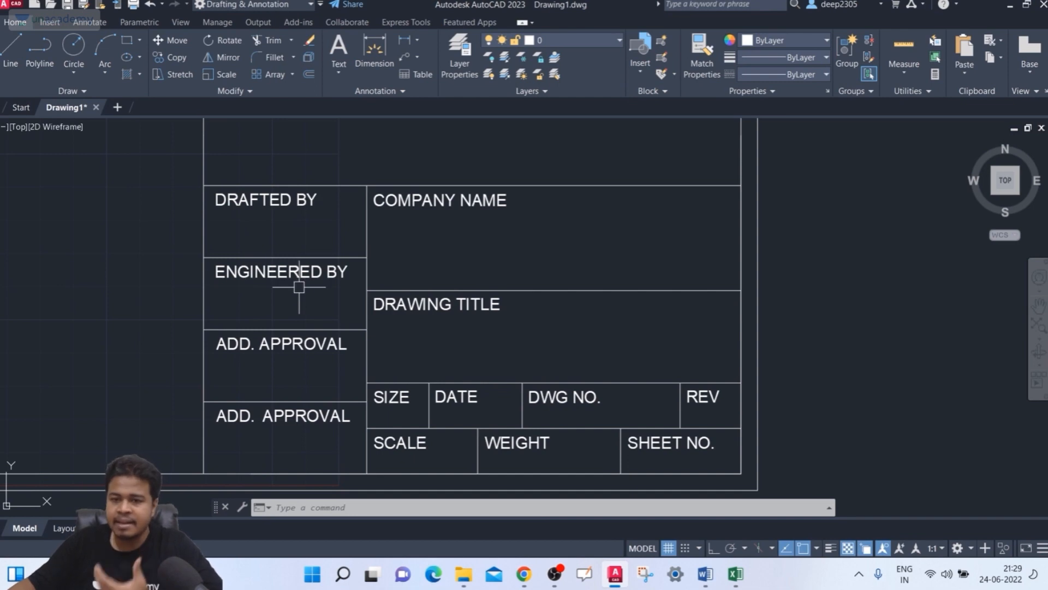
{"action": "scroll", "coordinate": [213, 239], "scroll_direction": "down", "scroll_amount": 2}
{"action": "scroll", "coordinate": [213, 239], "scroll_direction": "up", "scroll_amount": 2}
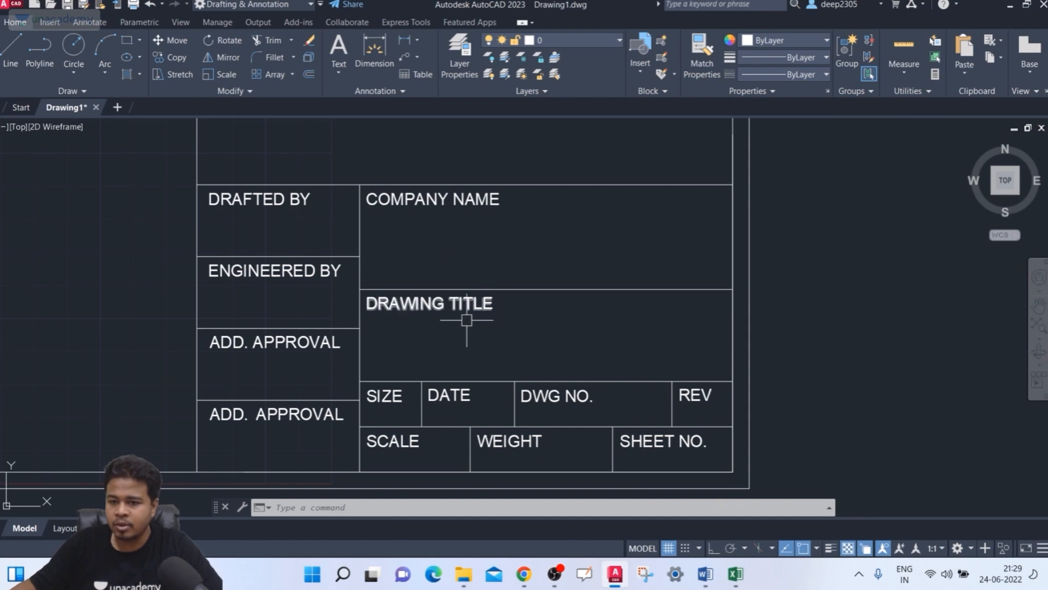
{"action": "scroll", "coordinate": [394, 401], "scroll_direction": "down", "scroll_amount": 2}
{"action": "scroll", "coordinate": [396, 397], "scroll_direction": "up", "scroll_amount": 4}
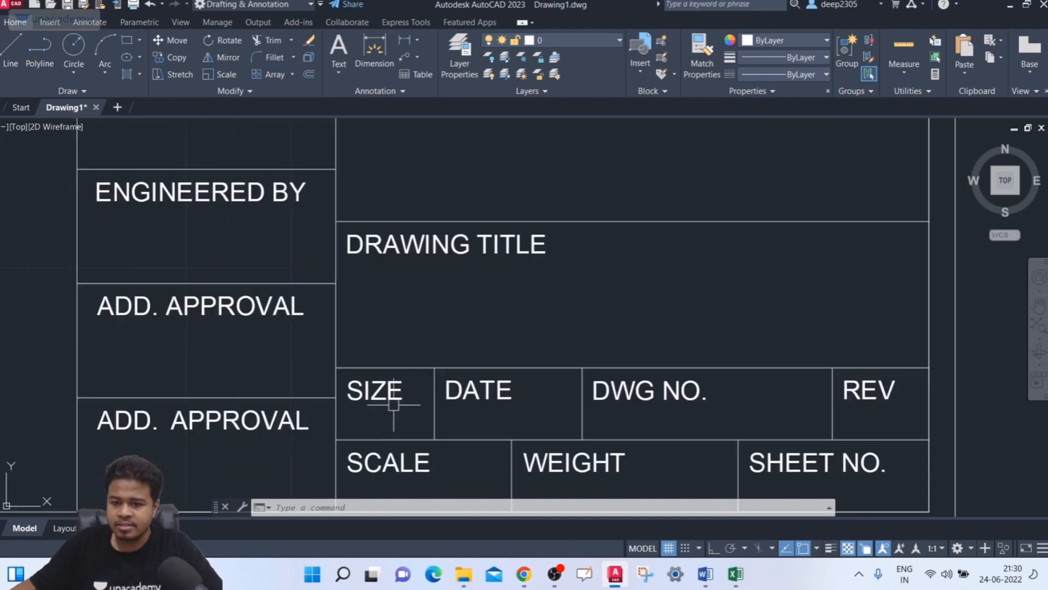
{"action": "scroll", "coordinate": [371, 388], "scroll_direction": "down", "scroll_amount": 2}
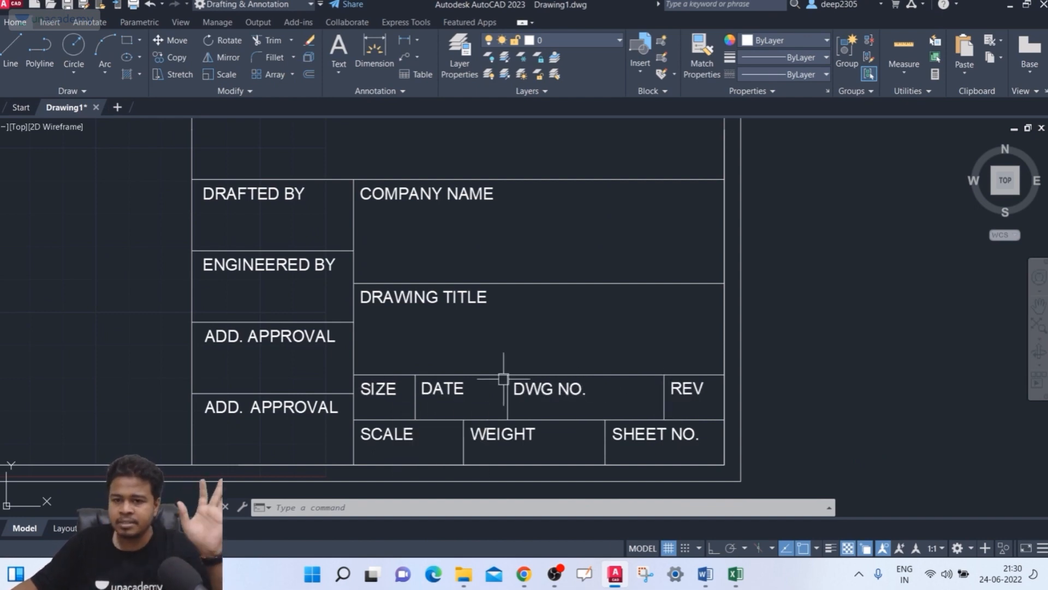
{"action": "double_click", "coordinate": [415, 298]}
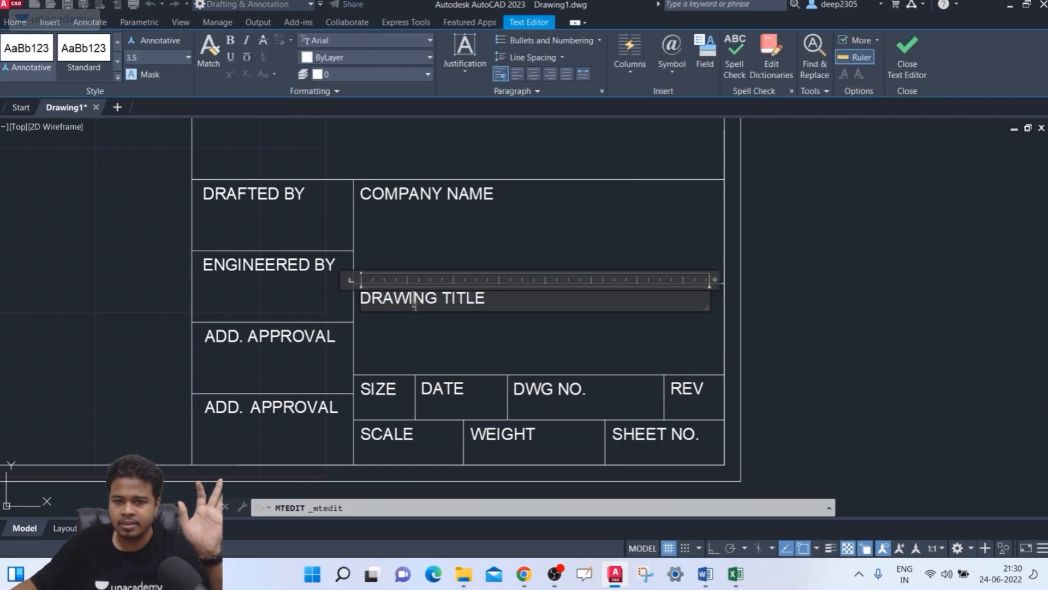
{"action": "left_click", "coordinate": [516, 355]}
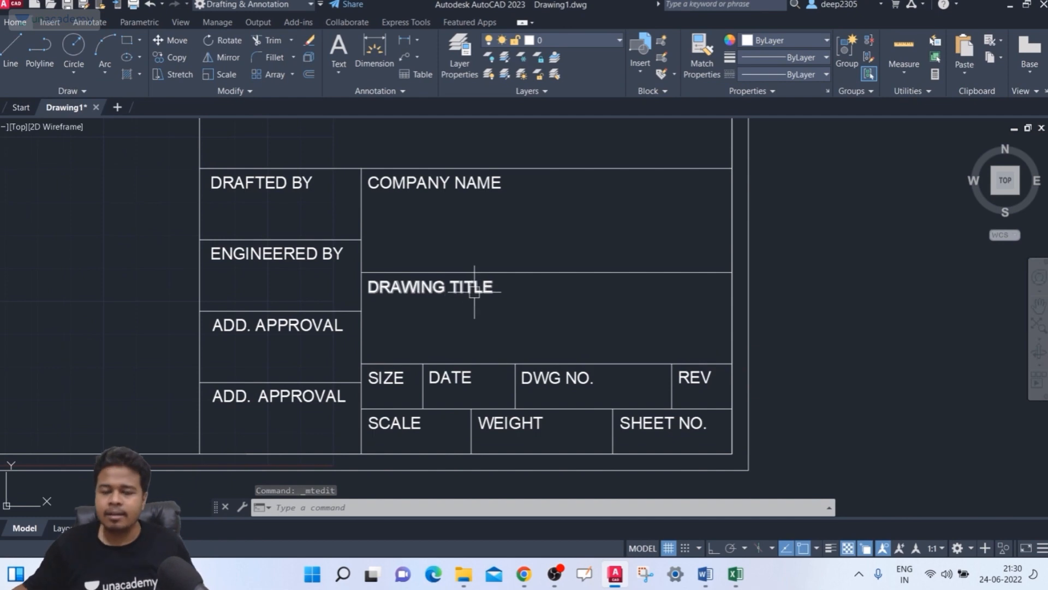
{"action": "key", "text": "Escape"}
{"action": "key", "text": "Escape"}
Step: Start an attribute definition with the tag COMPANY_NAME and copy the tag text for the prompt
{"action": "type", "text": "att"}
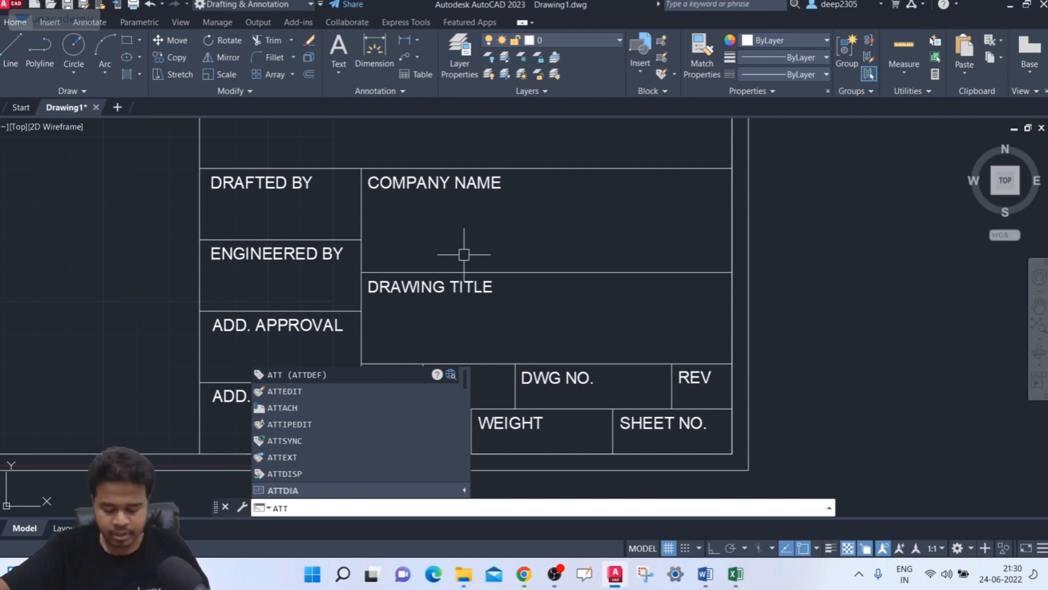
{"action": "key", "text": "Return"}
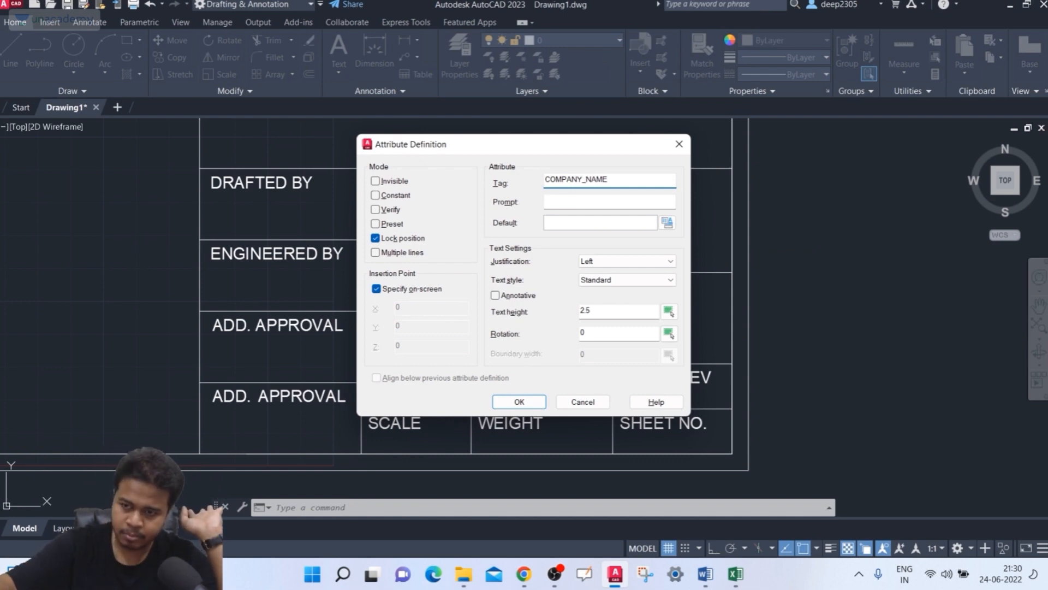
{"action": "double_click", "coordinate": [587, 178]}
{"action": "key", "text": "ctrl+c"}
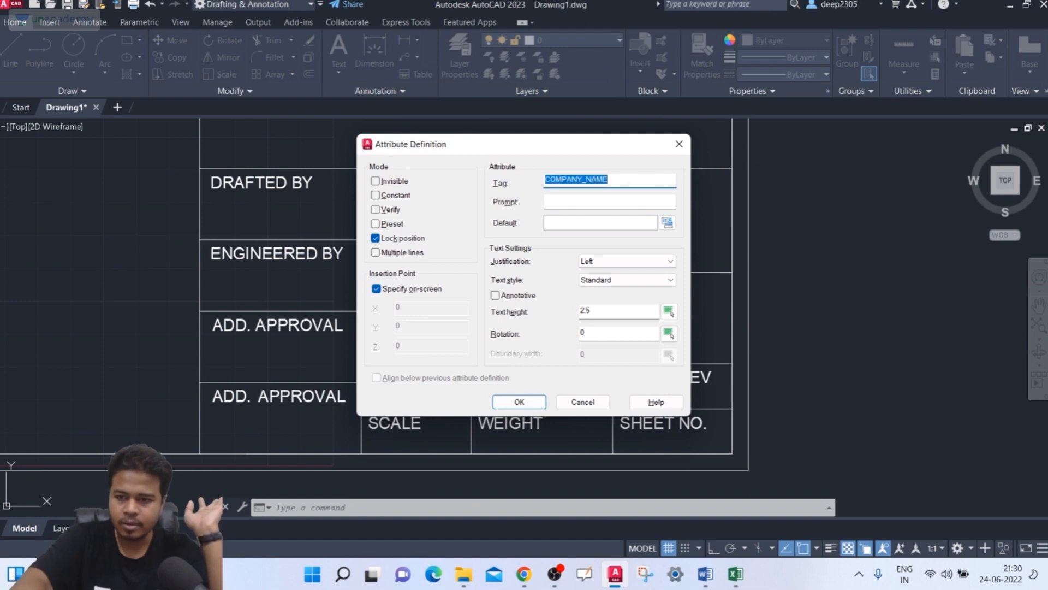
{"action": "left_click", "coordinate": [577, 199]}
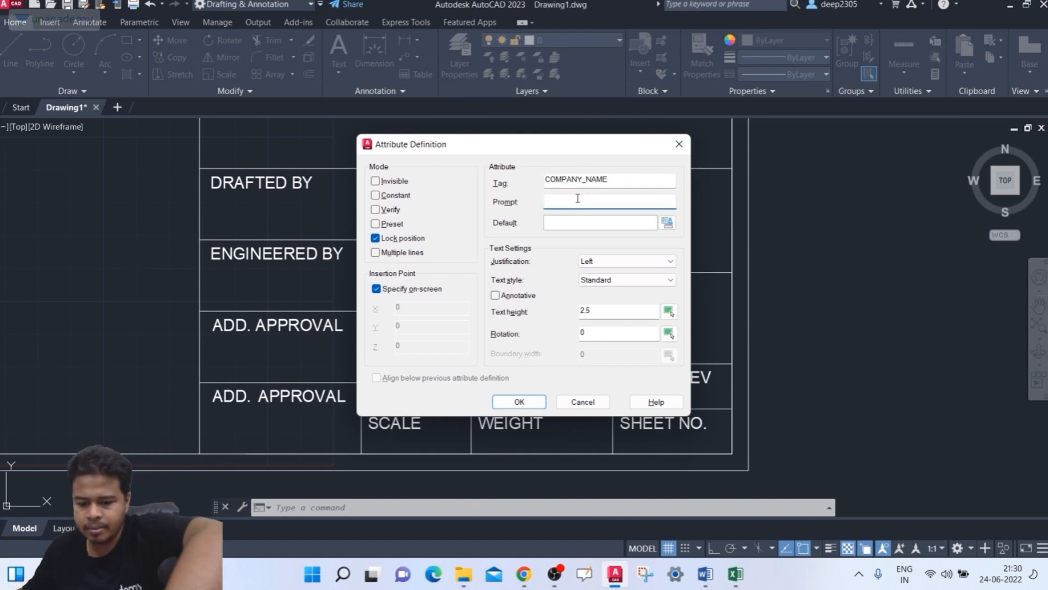
Step: Give the COMPANY_NAME attribute the prompt COMPANY_NAME and default UNACADEMY, and place it inside the COMPANY NAME cell
{"action": "key", "text": "ctrl+v"}
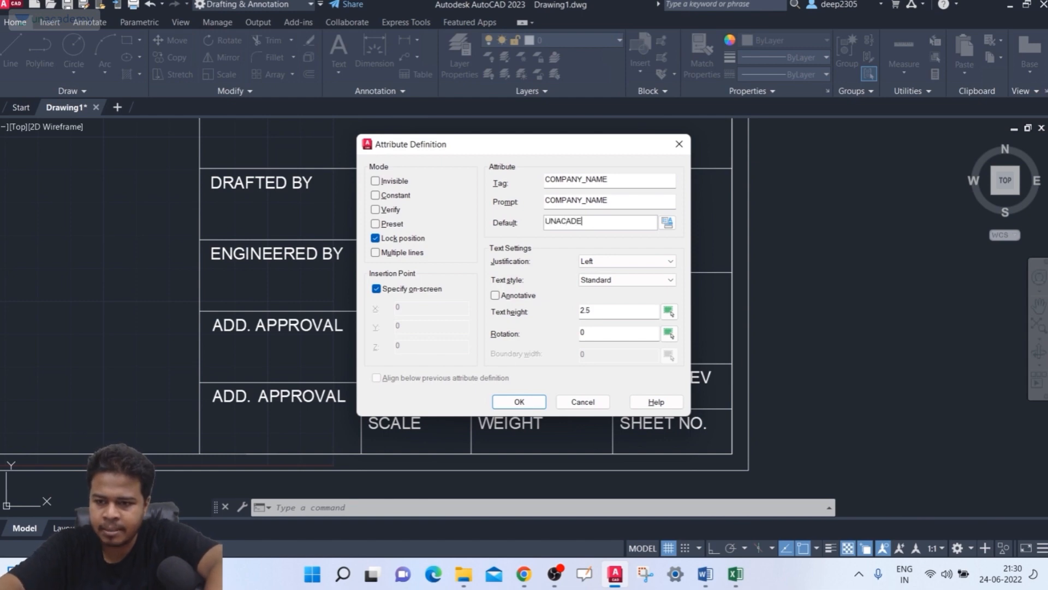
{"action": "type", "text": "UNACADEMY"}
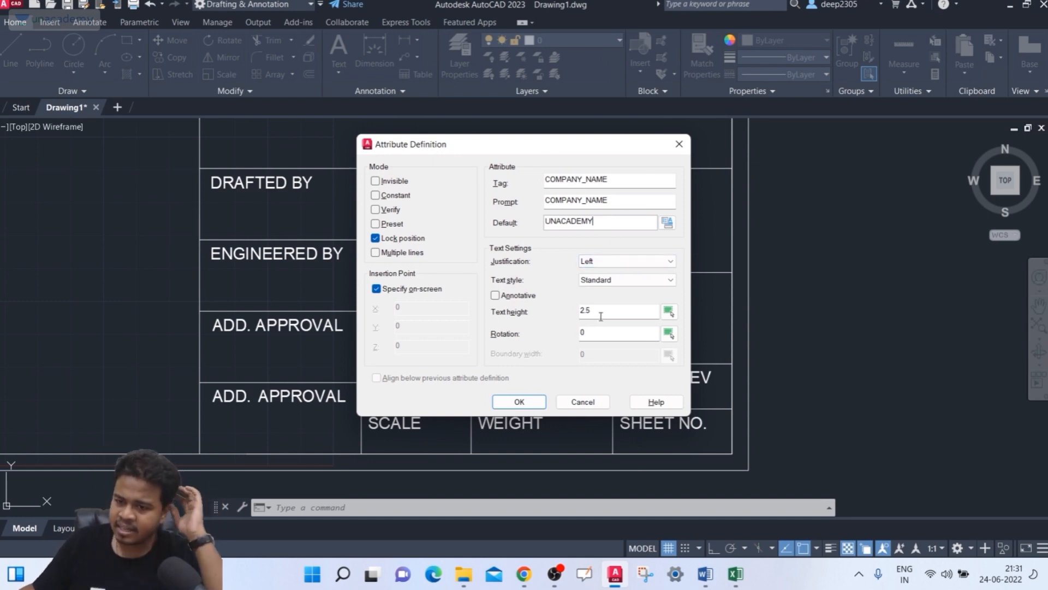
{"action": "mouse_move", "coordinate": [492, 150]}
{"action": "left_mouse_down"}
{"action": "mouse_move", "coordinate": [575, 174]}
{"action": "mouse_move", "coordinate": [650, 218]}
{"action": "mouse_move", "coordinate": [480, 141]}
{"action": "left_mouse_up"}
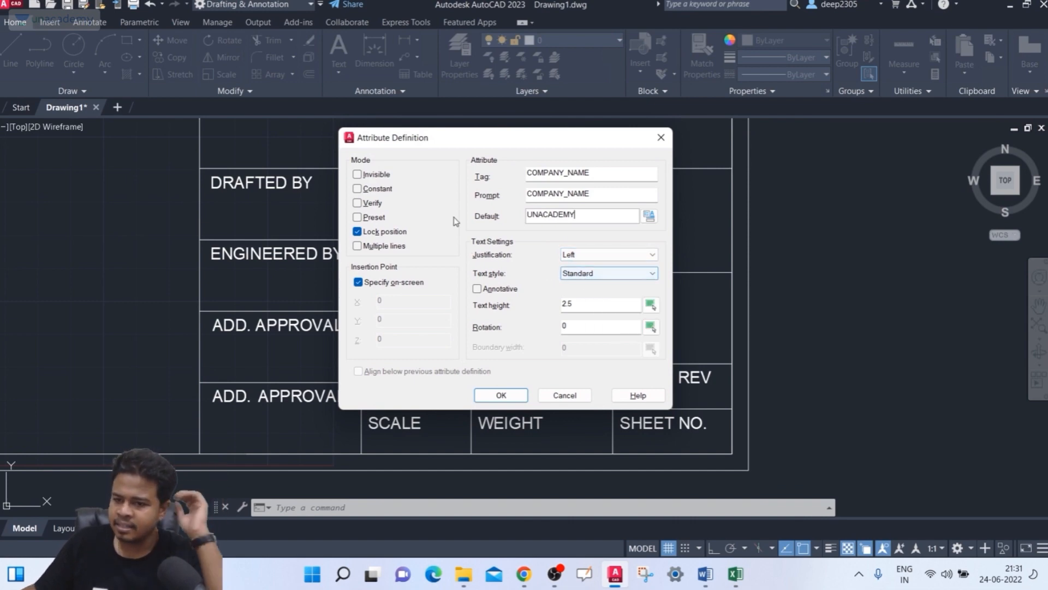
{"action": "left_click", "coordinate": [501, 395]}
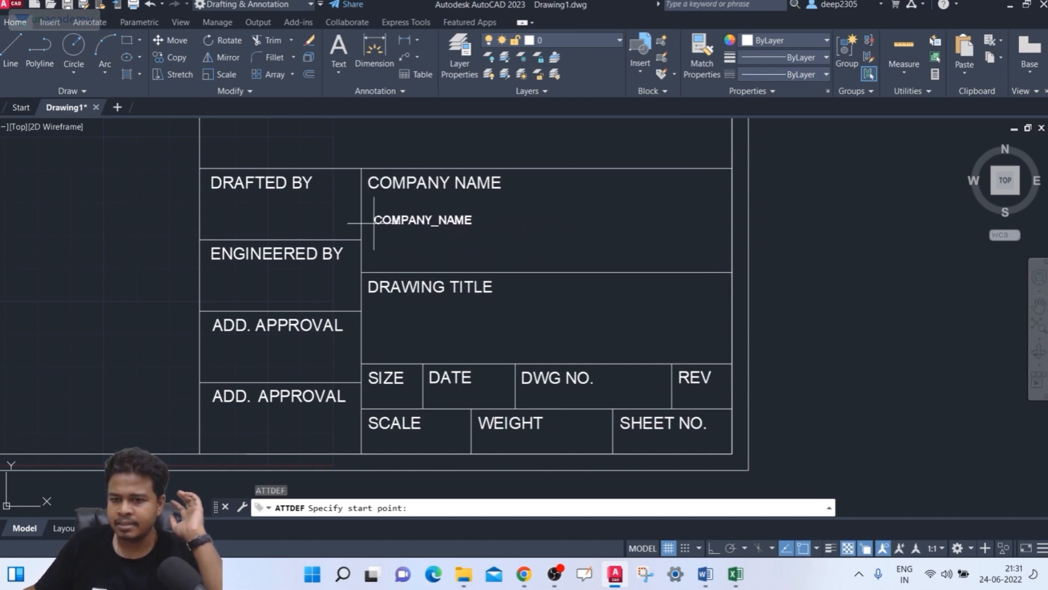
{"action": "left_click", "coordinate": [441, 230]}
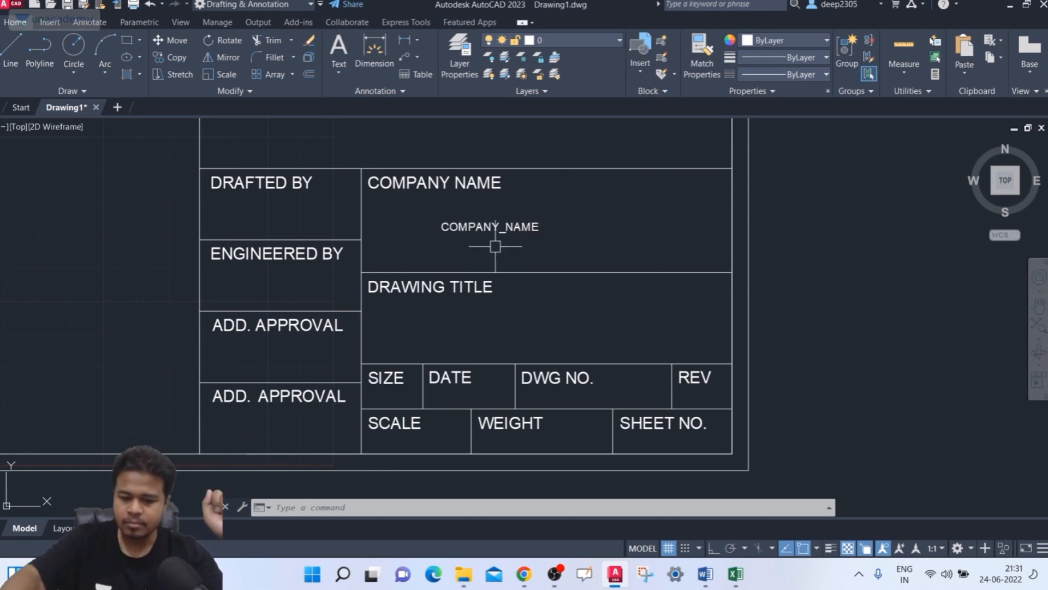
Step: Copy the COMPANY_NAME attribute from its insertion point straight down into the DRAWING TITLE cell
{"action": "type", "text": "co"}
{"action": "key", "text": "Return"}
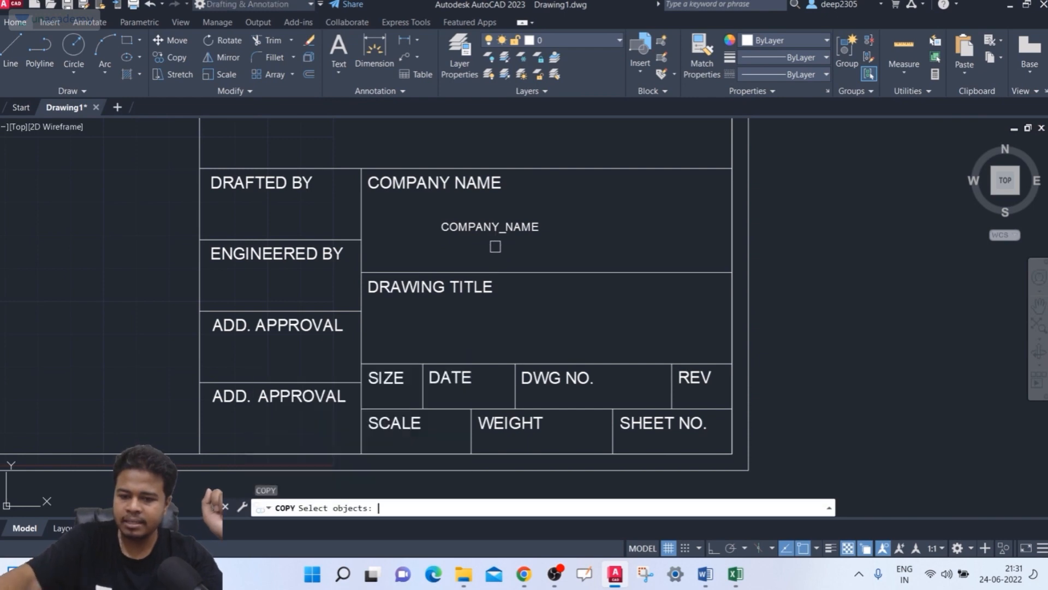
{"action": "left_click", "coordinate": [480, 230]}
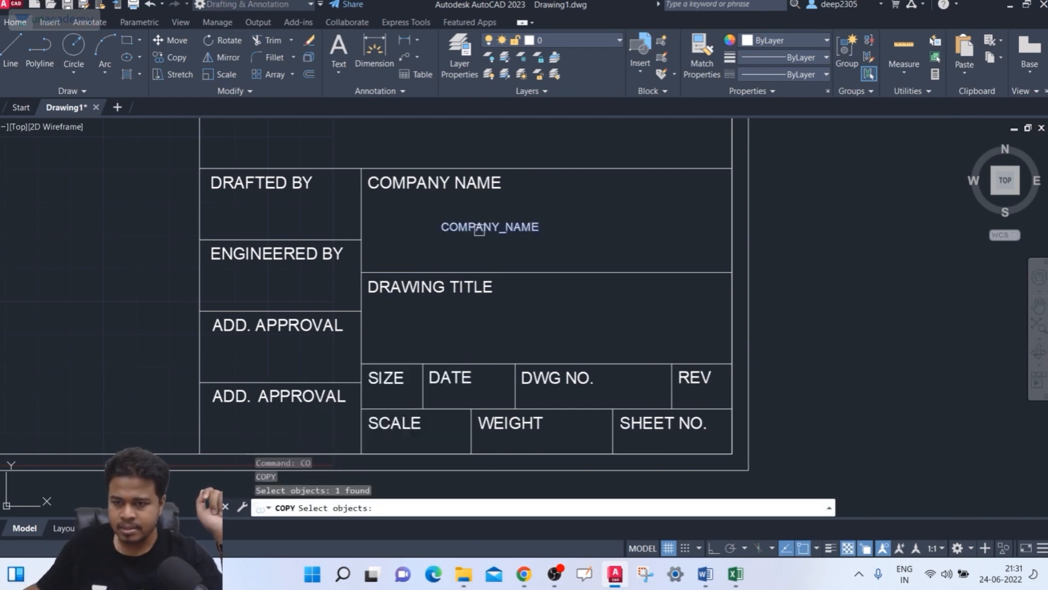
{"action": "key", "text": "Return"}
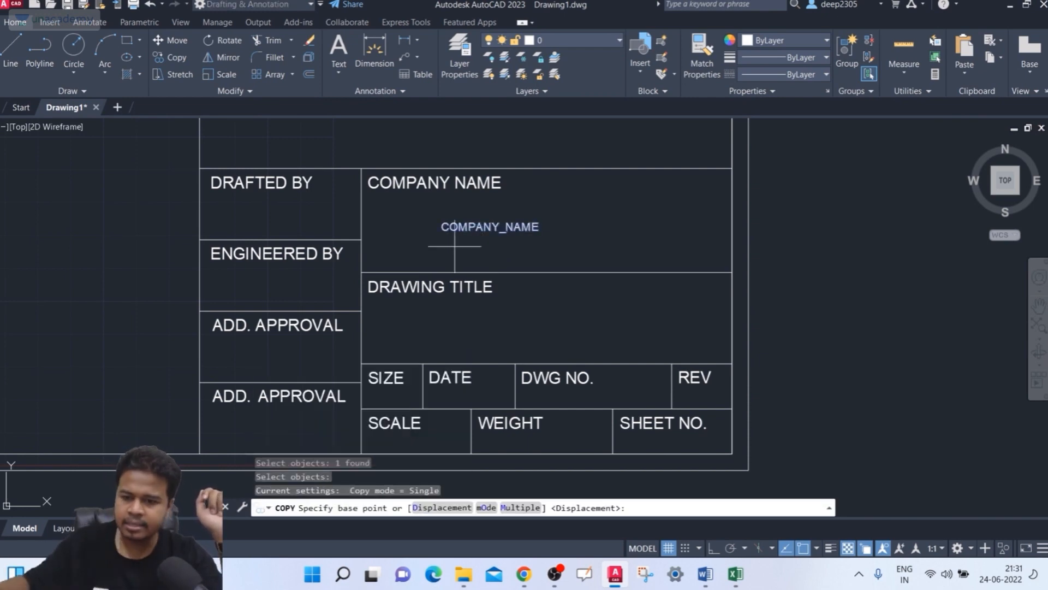
{"action": "scroll", "coordinate": [433, 228], "scroll_direction": "up", "scroll_amount": 6}
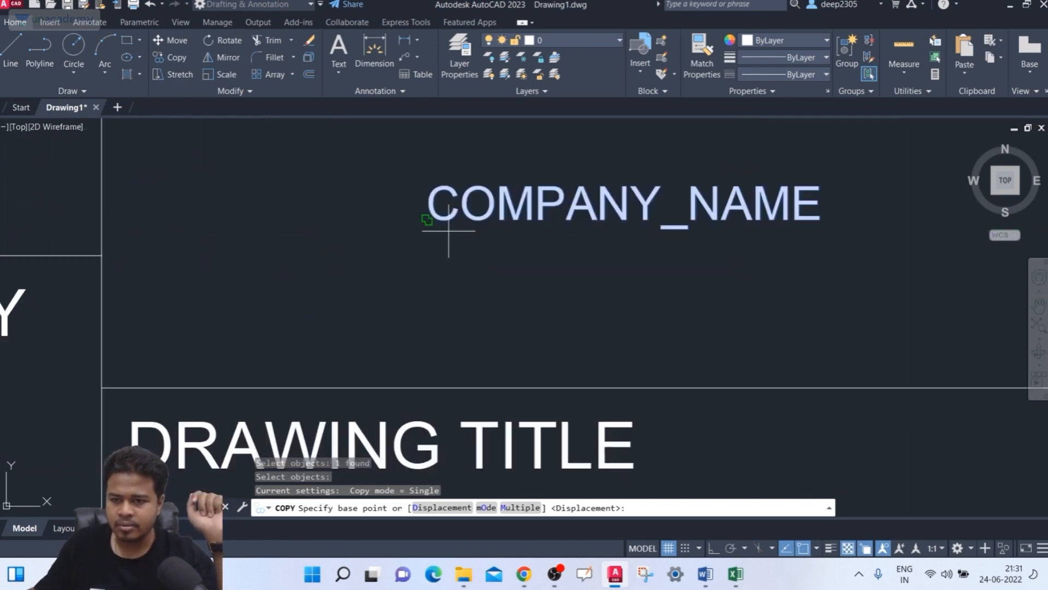
{"action": "left_click", "coordinate": [427, 219]}
{"action": "scroll", "coordinate": [428, 218], "scroll_direction": "down", "scroll_amount": 6}
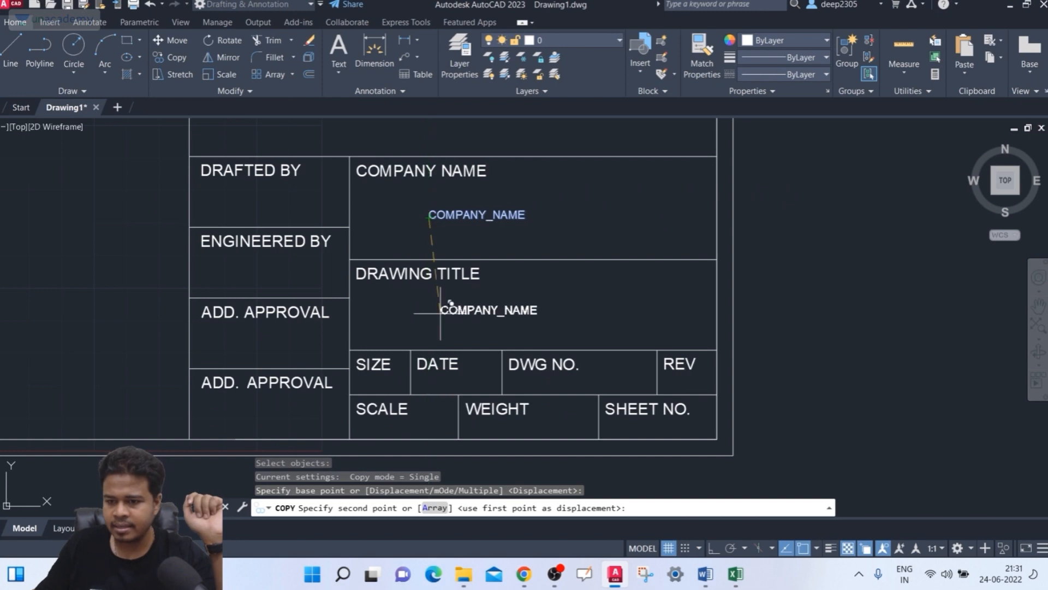
{"action": "left_click", "coordinate": [429, 317]}
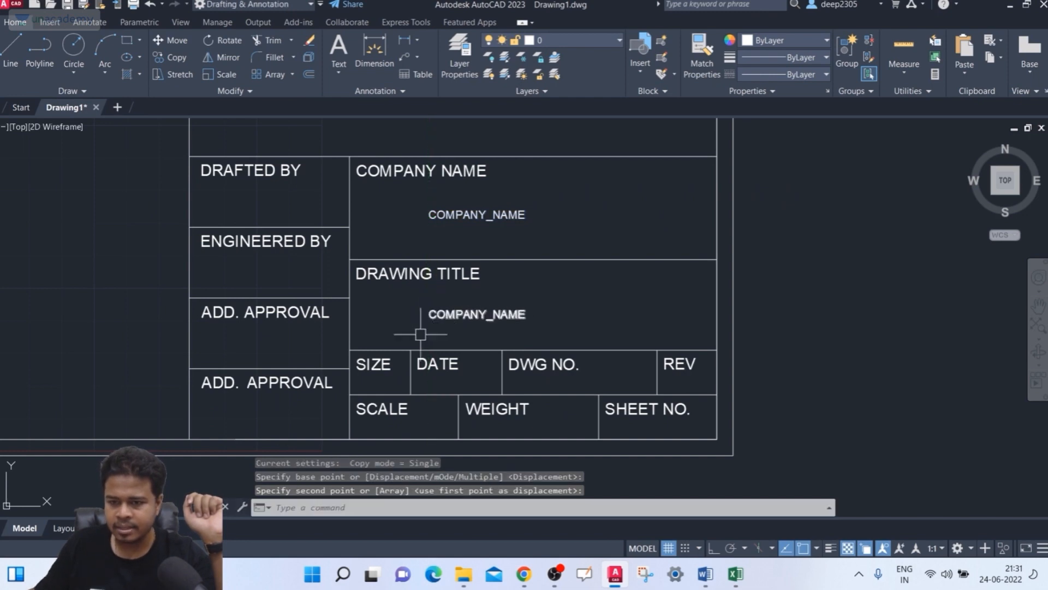
Step: Copy the attribute in the DRAWING TITLE cell, using Multiple mode, into the SIZE, DATE, DWG NO. and REV cells
{"action": "key", "text": "space"}
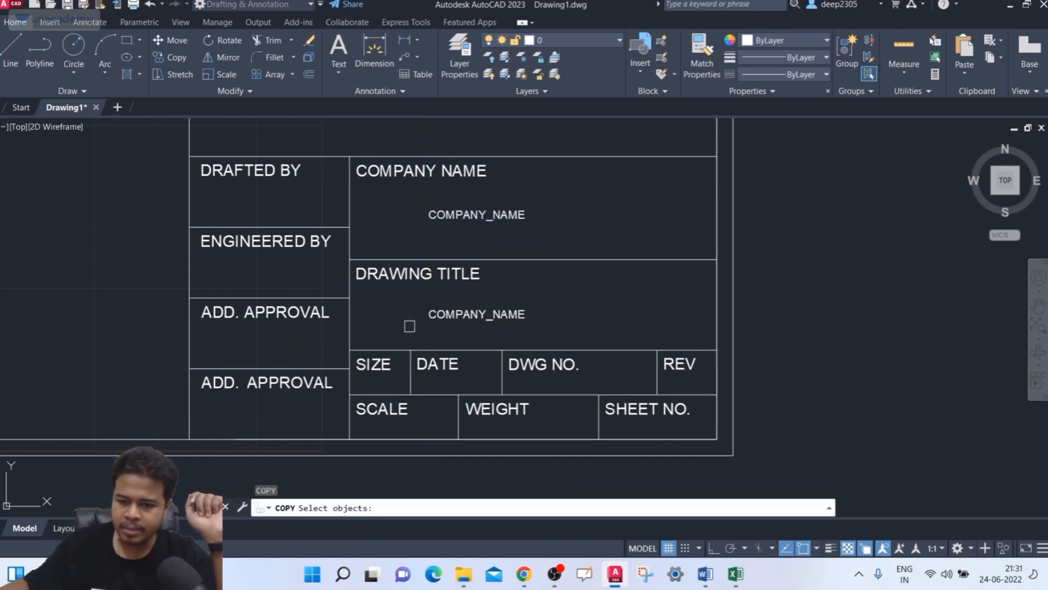
{"action": "left_click", "coordinate": [474, 318]}
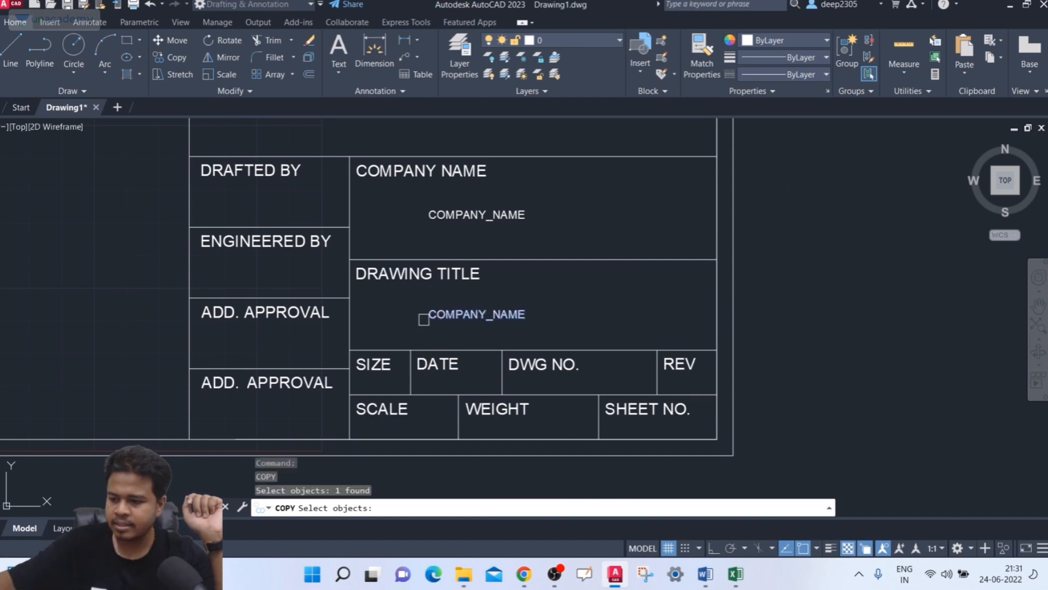
{"action": "key", "text": "space"}
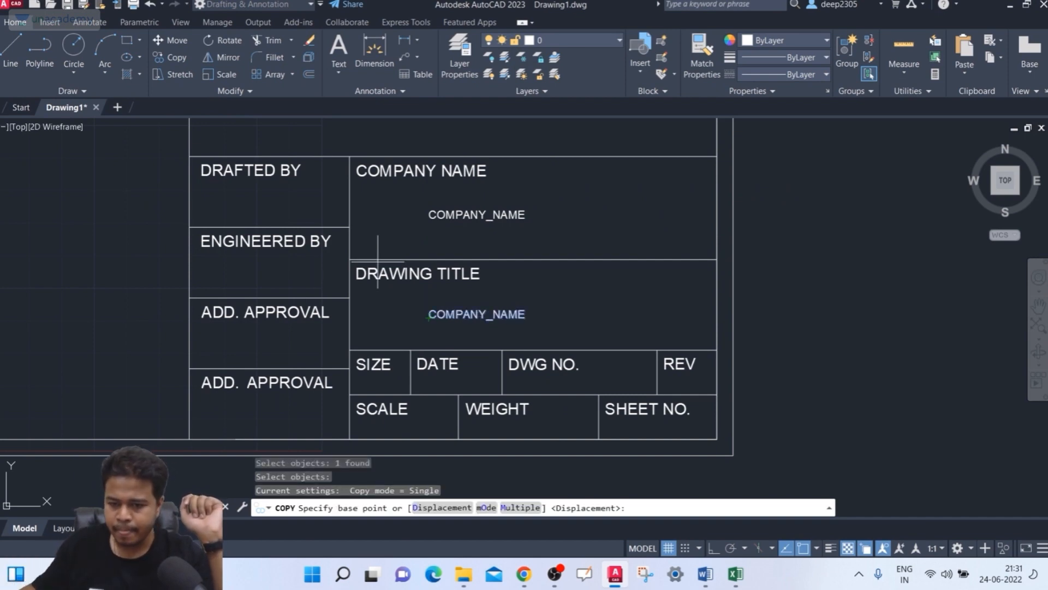
{"action": "left_click", "coordinate": [523, 508]}
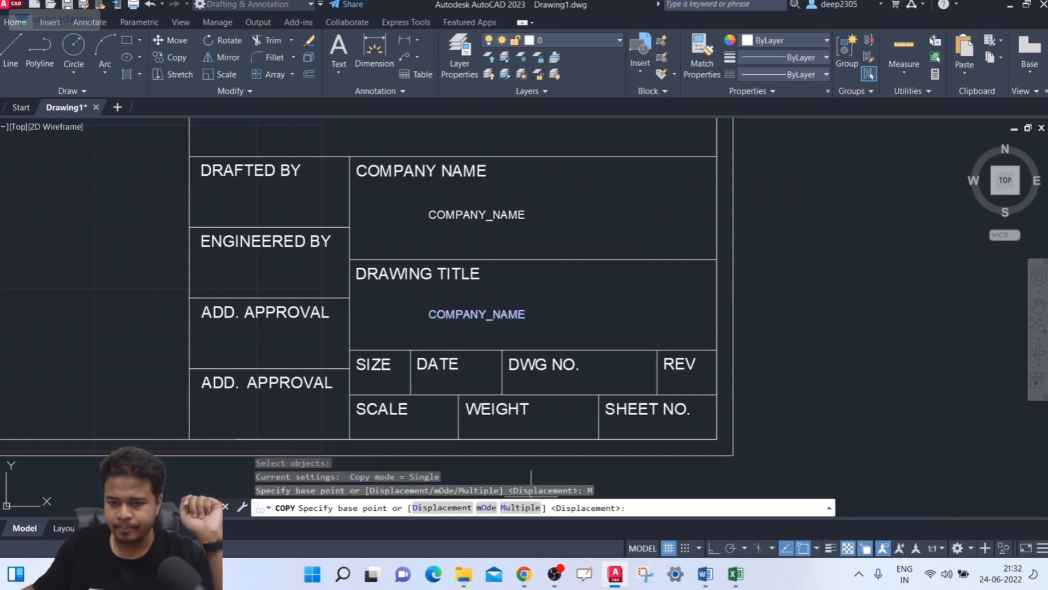
{"action": "scroll", "coordinate": [438, 308], "scroll_direction": "up", "scroll_amount": 4}
{"action": "left_click", "coordinate": [418, 318]}
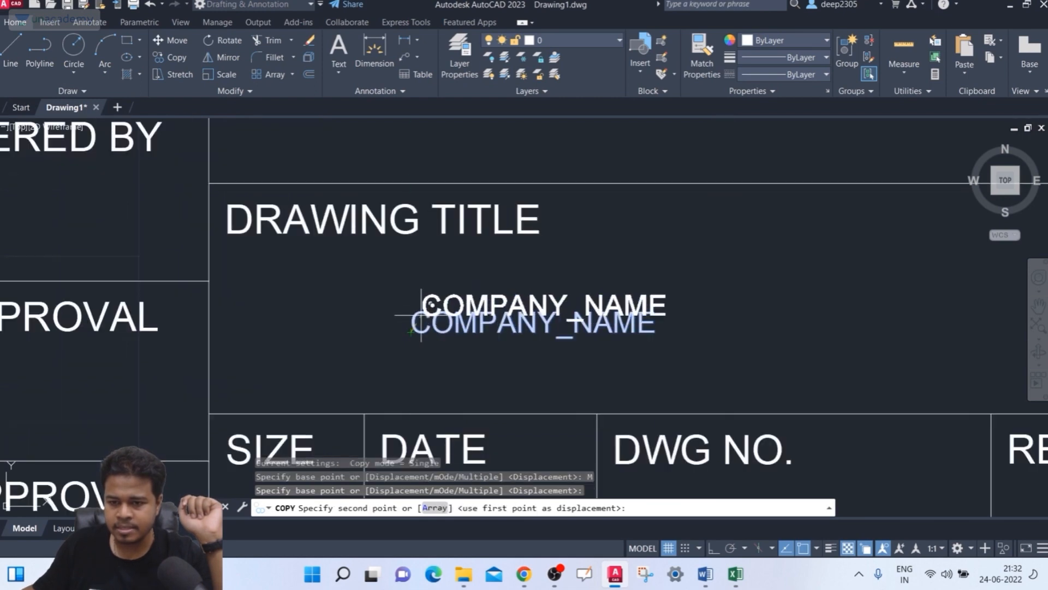
{"action": "middle_click_drag", "start_coordinate": [421, 304], "coordinate": [453, 197]}
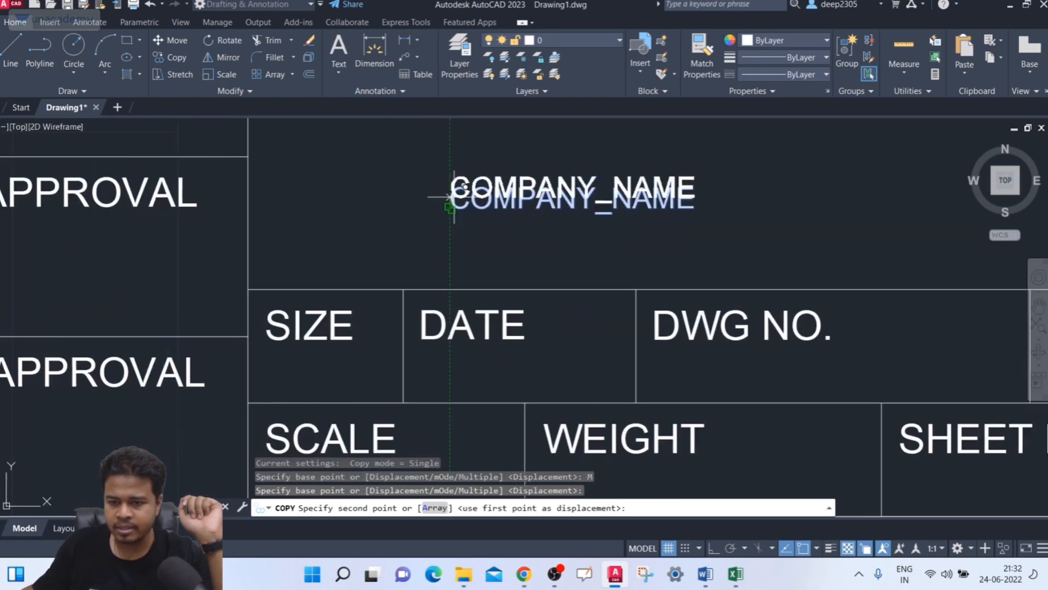
{"action": "left_click", "coordinate": [261, 385]}
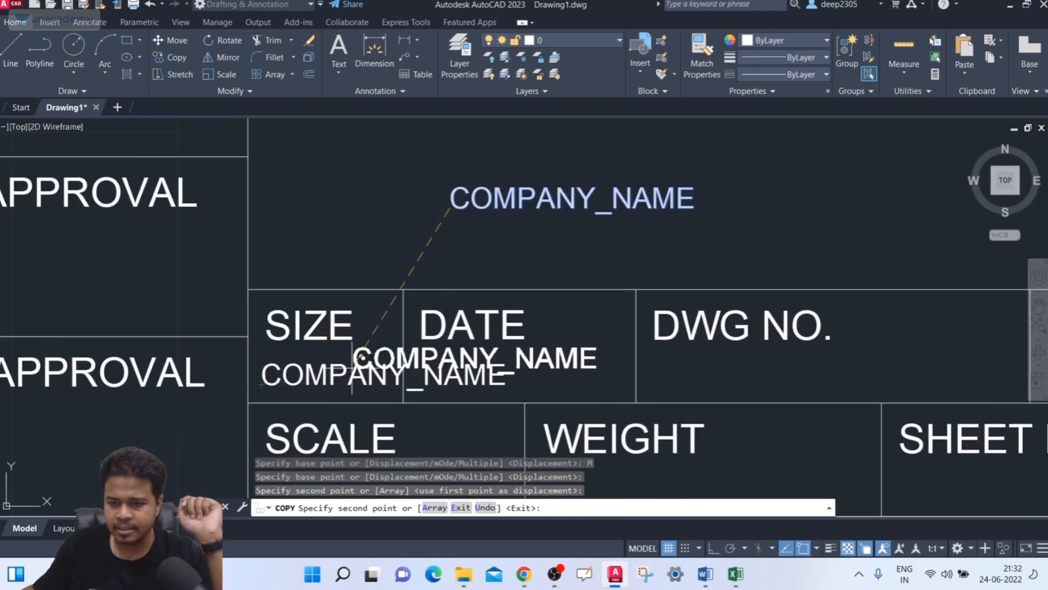
{"action": "left_click", "coordinate": [423, 384]}
{"action": "mouse_move", "coordinate": [685, 393]}
{"action": "middle_mouse_down"}
{"action": "mouse_move", "coordinate": [526, 378]}
{"action": "mouse_move", "coordinate": [327, 337]}
{"action": "middle_mouse_up"}
{"action": "left_click", "coordinate": [539, 372]}
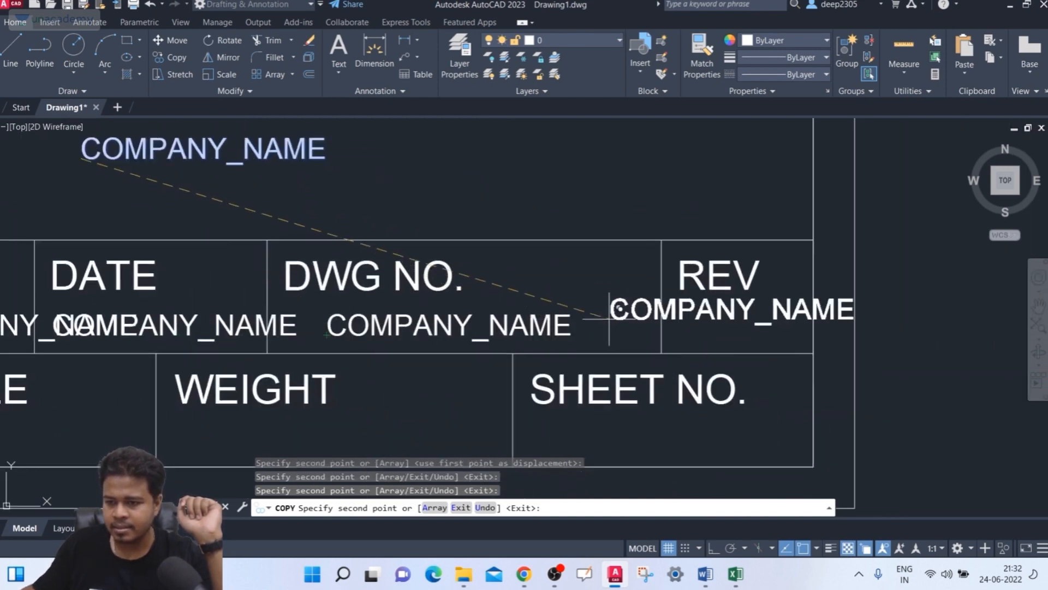
{"action": "left_click", "coordinate": [681, 335]}
Step: Place further attribute copies in the SCALE, WEIGHT and SHEET NO. cells of the bottom row
{"action": "scroll", "coordinate": [548, 335], "scroll_direction": "down", "scroll_amount": 4}
{"action": "middle_click_drag", "start_coordinate": [547, 336], "coordinate": [654, 315]}
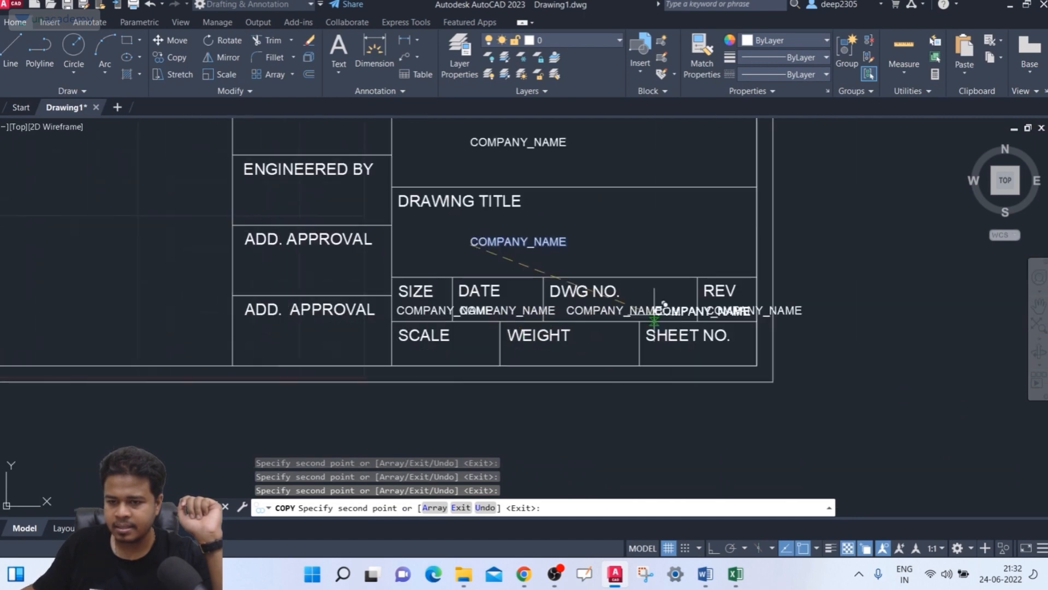
{"action": "scroll", "coordinate": [514, 364], "scroll_direction": "up", "scroll_amount": 4}
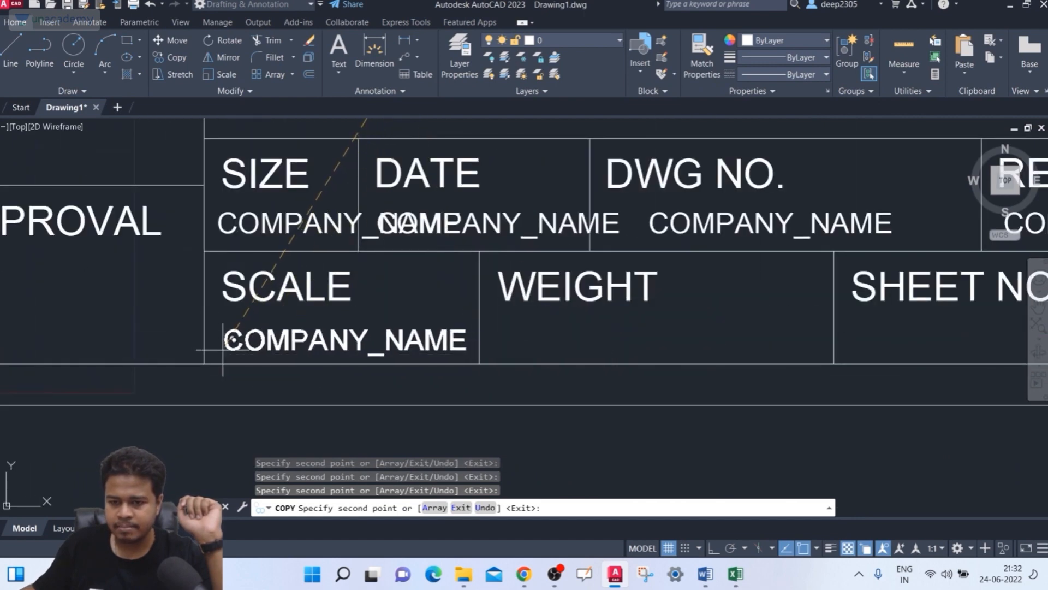
{"action": "left_click", "coordinate": [528, 347]}
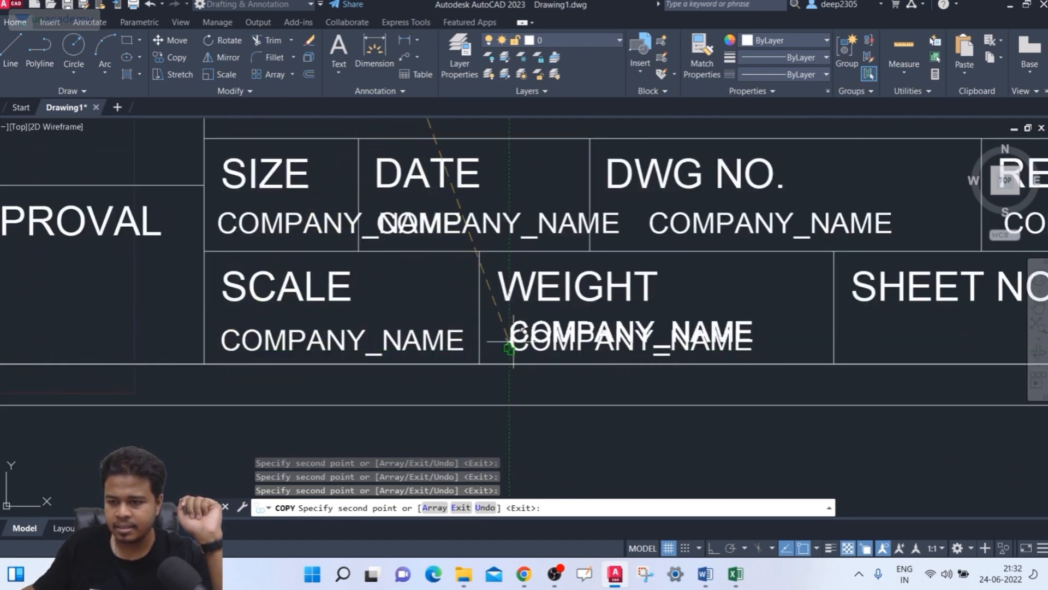
{"action": "middle_click_drag", "start_coordinate": [665, 338], "coordinate": [350, 349]}
{"action": "left_click", "coordinate": [843, 349]}
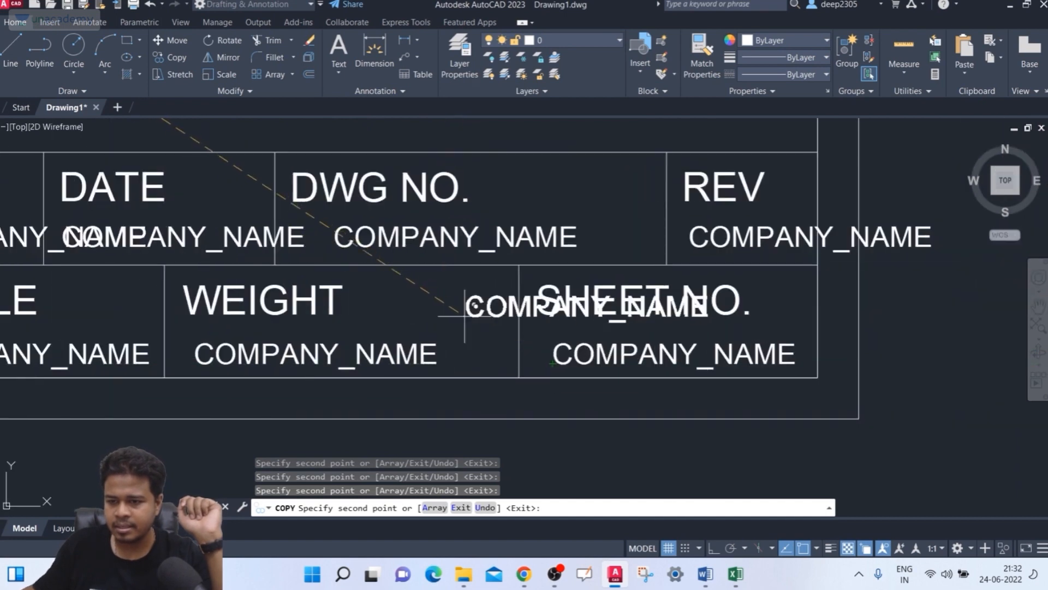
Step: Place attribute copies in the DRAFTED BY, ENGINEERED BY and both ADD. APPROVAL cells, and end the copying
{"action": "scroll", "coordinate": [463, 306], "scroll_direction": "down", "scroll_amount": 2}
{"action": "middle_click_drag", "start_coordinate": [159, 289], "coordinate": [349, 310]}
{"action": "middle_click_drag", "start_coordinate": [224, 292], "coordinate": [485, 393]}
{"action": "middle_click_drag", "start_coordinate": [313, 253], "coordinate": [328, 370]}
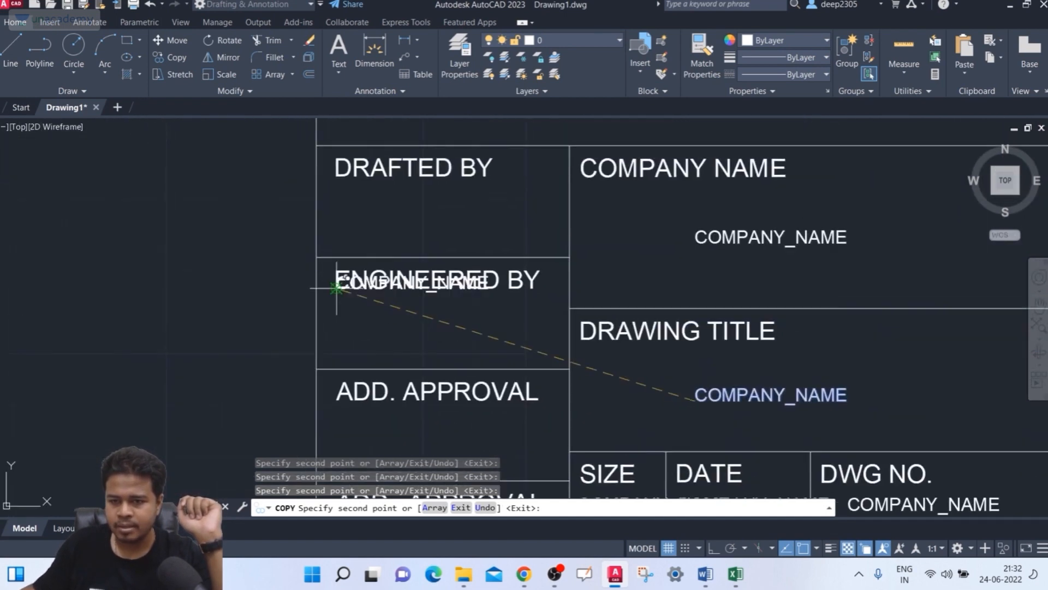
{"action": "left_click", "coordinate": [336, 224]}
{"action": "left_click", "coordinate": [337, 338]}
{"action": "middle_click_drag", "start_coordinate": [309, 380], "coordinate": [276, 281]}
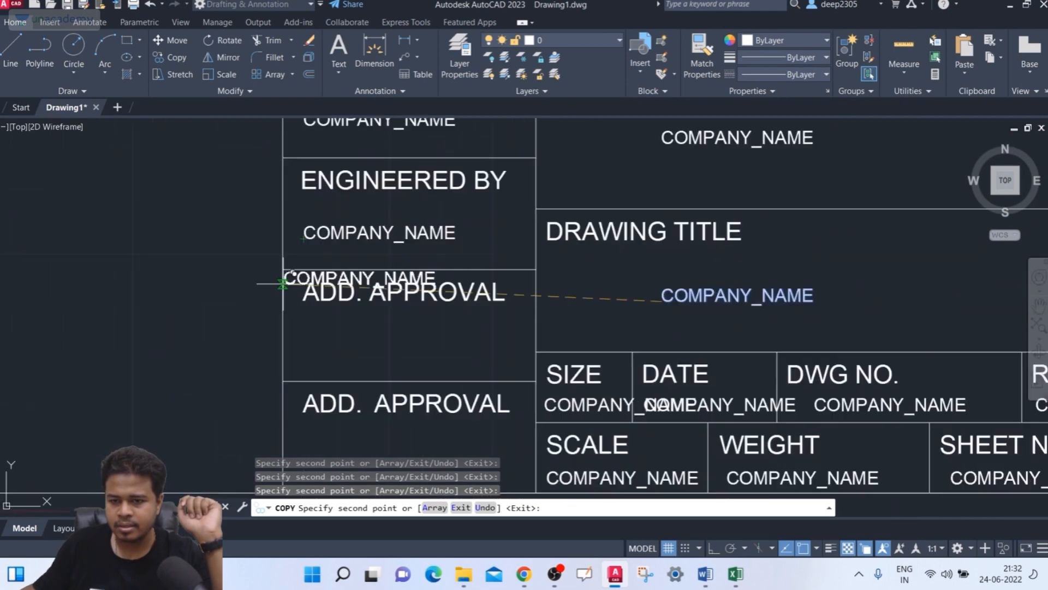
{"action": "left_click", "coordinate": [314, 352]}
{"action": "middle_click_drag", "start_coordinate": [302, 453], "coordinate": [259, 368]}
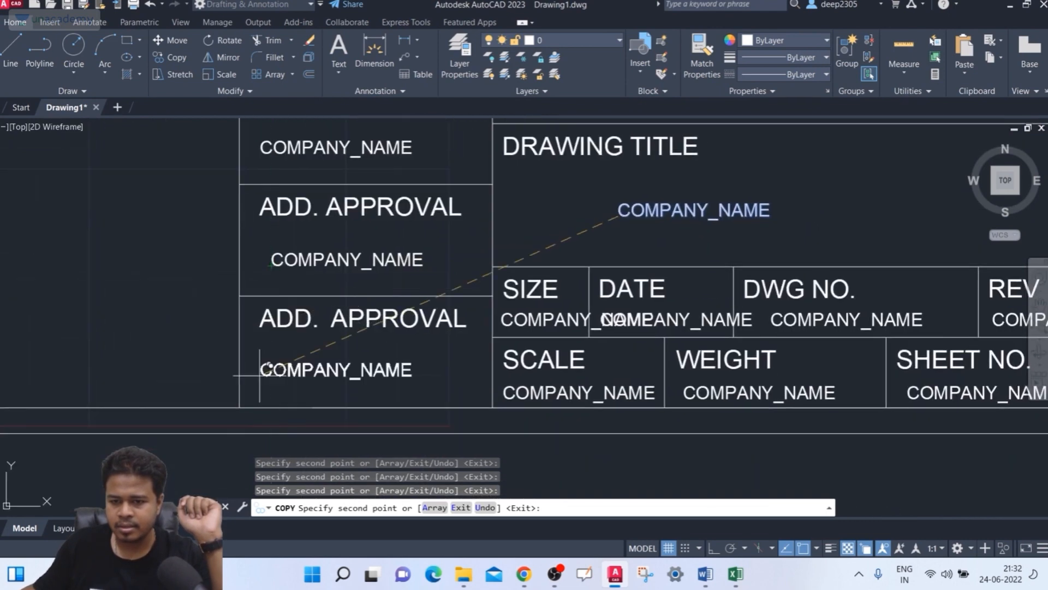
{"action": "left_click", "coordinate": [276, 378]}
{"action": "middle_click_drag", "start_coordinate": [356, 323], "coordinate": [306, 308]}
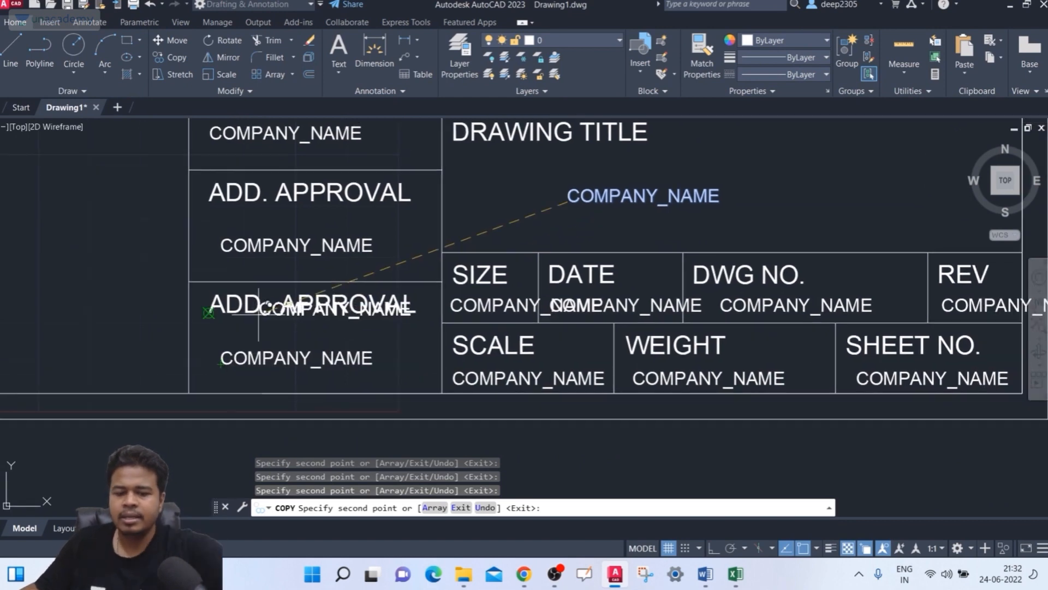
{"action": "key", "text": "Escape"}
{"action": "scroll", "coordinate": [262, 309], "scroll_direction": "down", "scroll_amount": 5}
{"action": "scroll", "coordinate": [372, 270], "scroll_direction": "up", "scroll_amount": 6}
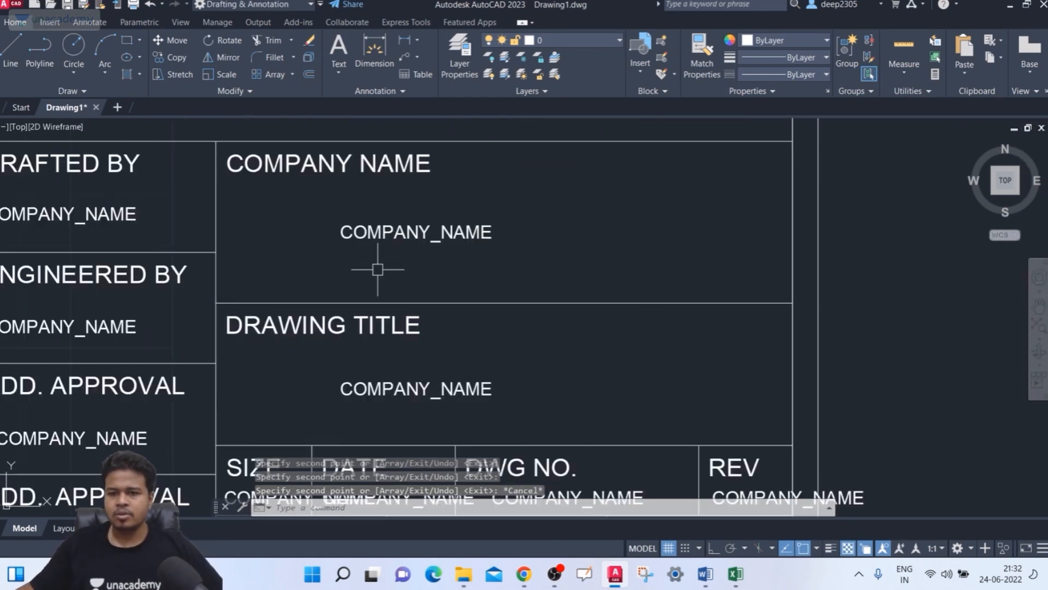
{"action": "middle_click_drag", "start_coordinate": [355, 267], "coordinate": [337, 288]}
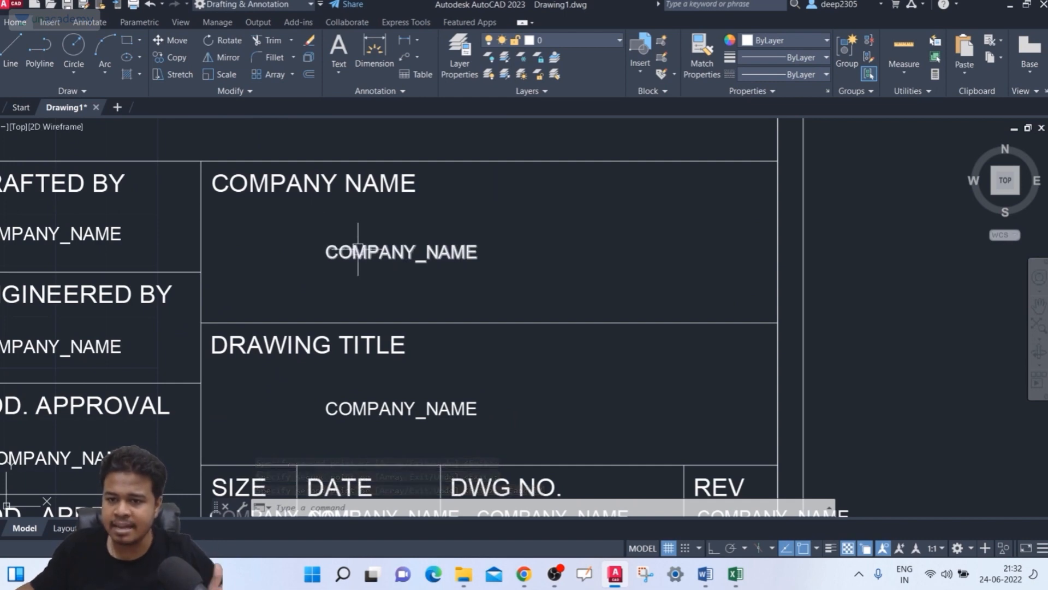
{"action": "double_click", "coordinate": [445, 252]}
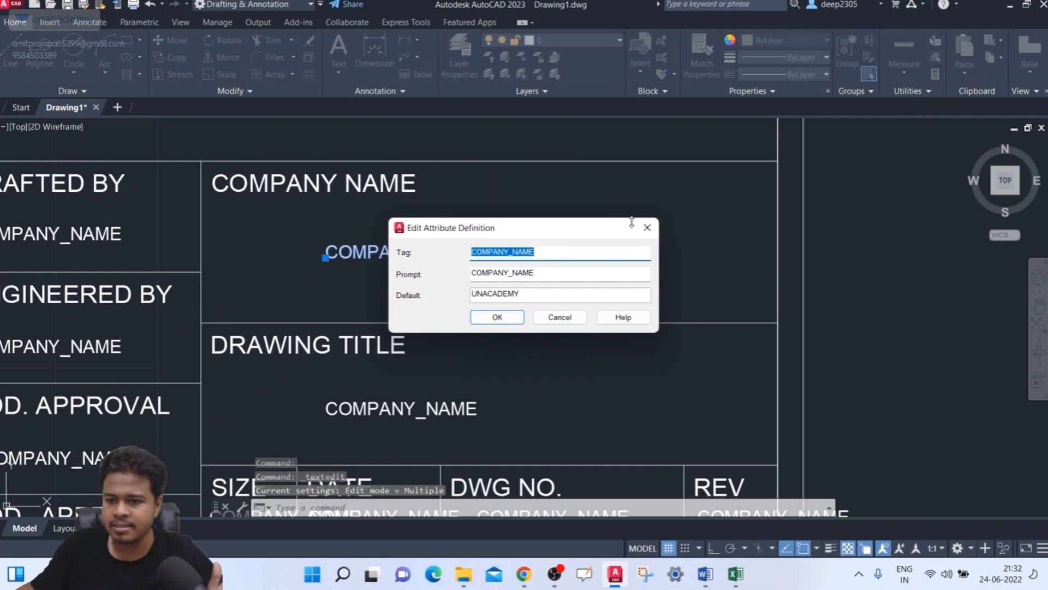
{"action": "left_click", "coordinate": [648, 227]}
{"action": "middle_click_drag", "start_coordinate": [461, 228], "coordinate": [441, 177]}
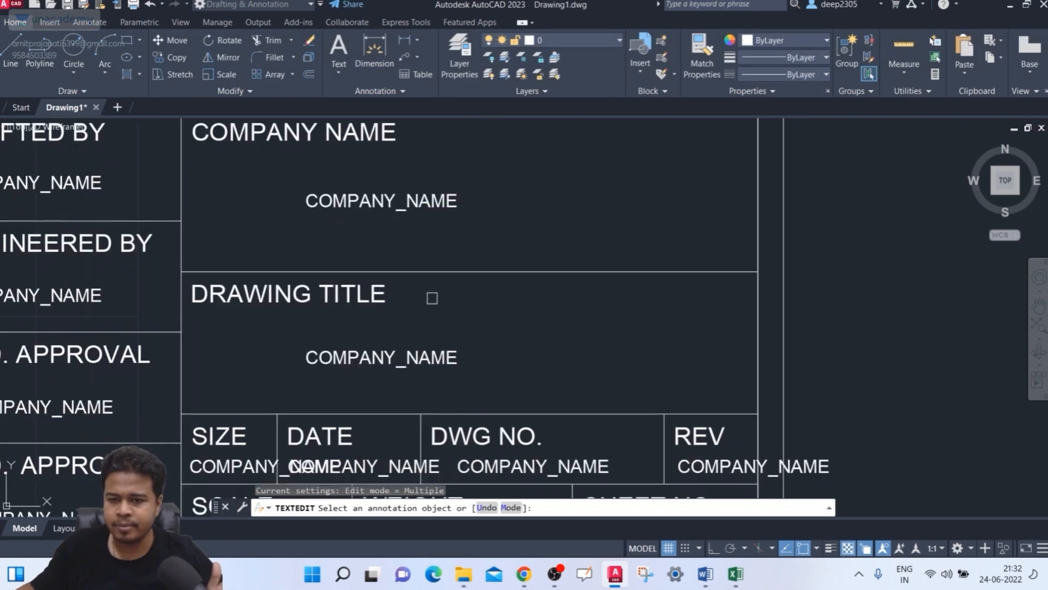
{"action": "left_click", "coordinate": [396, 359]}
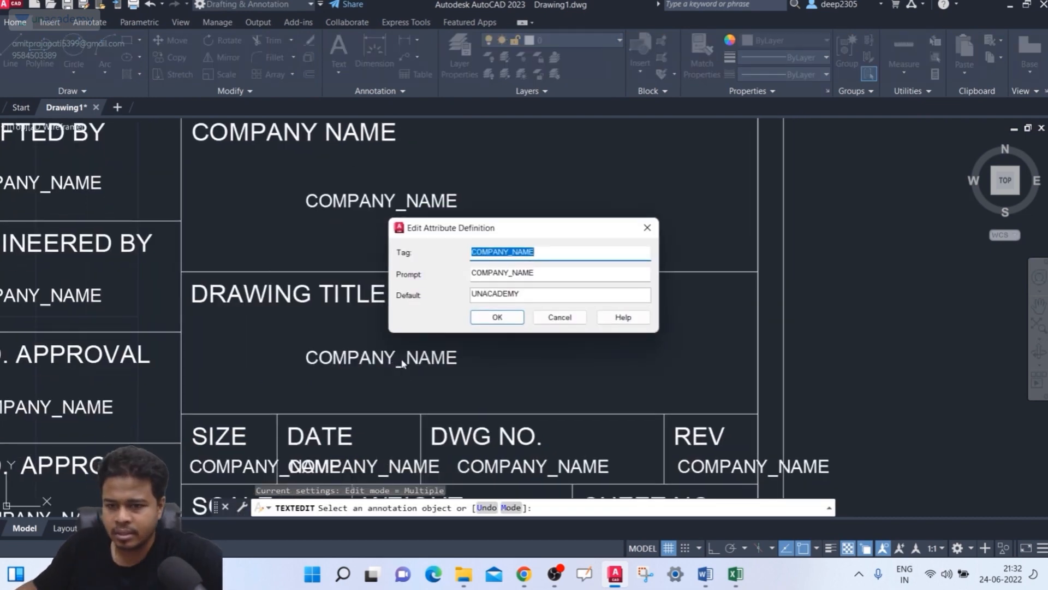
{"action": "key", "text": "Escape"}
Step: Edit the attribute in the DRAWING TITLE cell: tag and prompt DRAWING_TITLE, default BEVEL HELICAL GEAR
{"action": "double_click", "coordinate": [367, 362]}
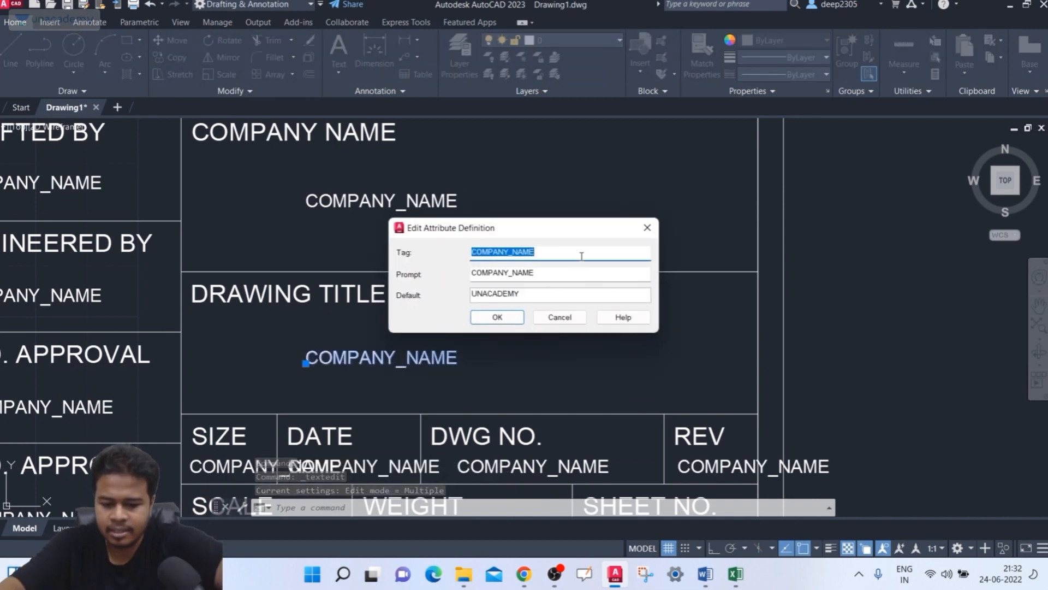
{"action": "type", "text": "DRAWING_TITLE"}
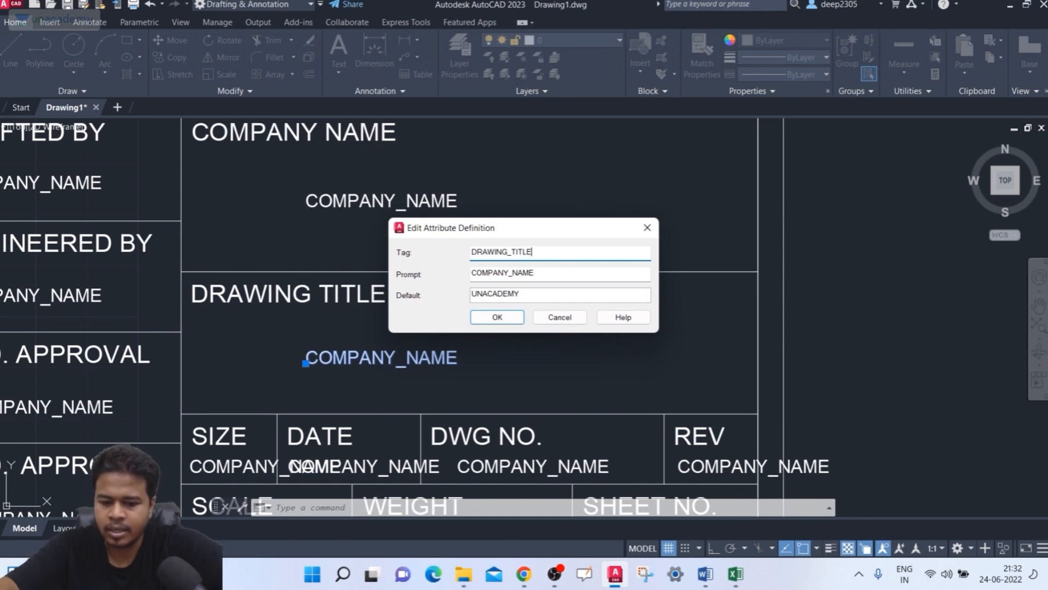
{"action": "key", "text": "ctrl+a"}
{"action": "key", "text": "ctrl+c"}
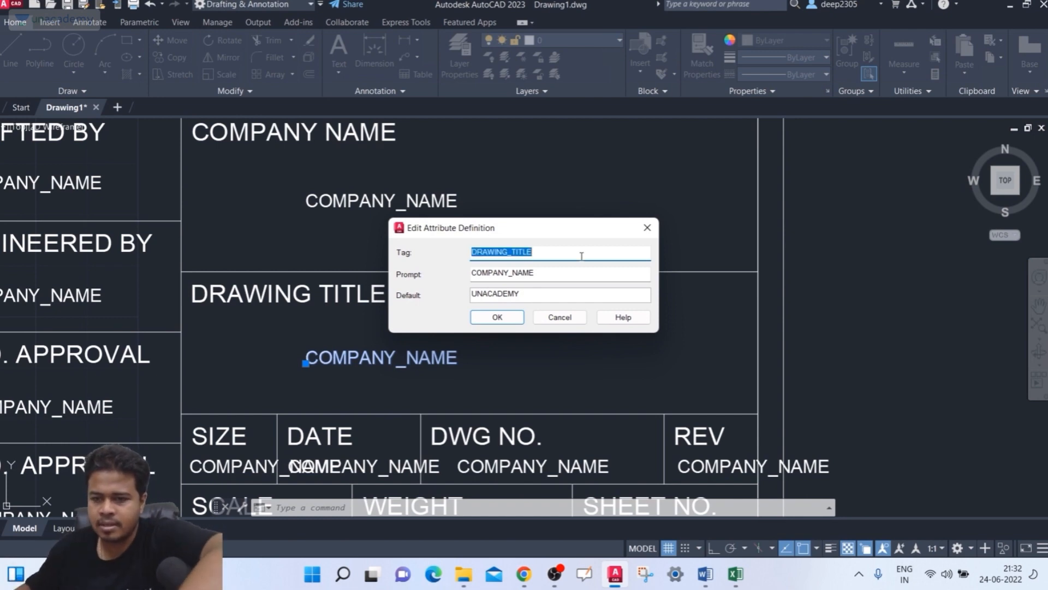
{"action": "key", "text": "Tab"}
{"action": "key", "text": "ctrl+v"}
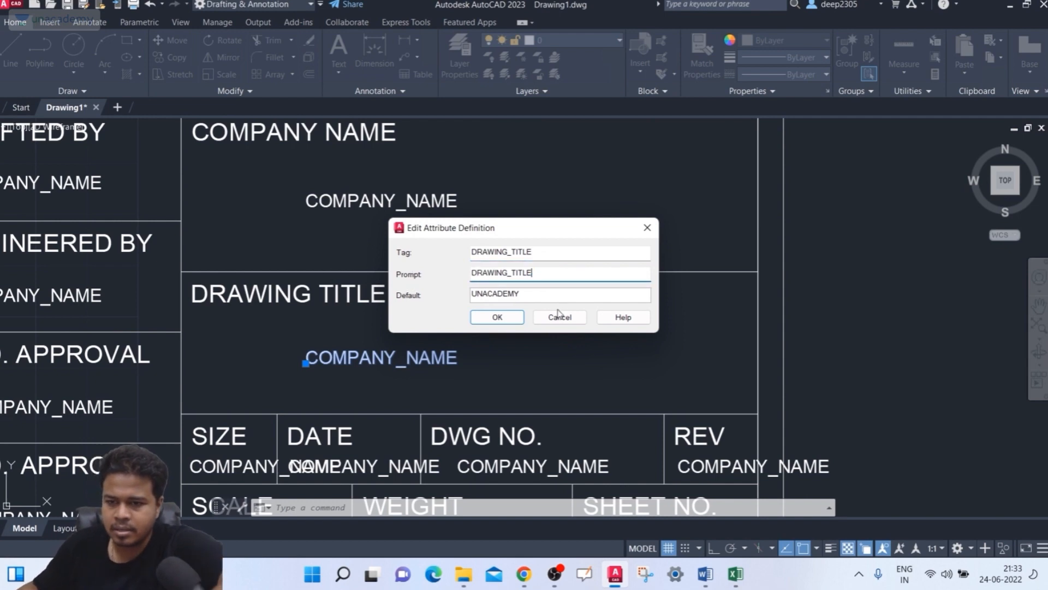
{"action": "key", "text": "Tab"}
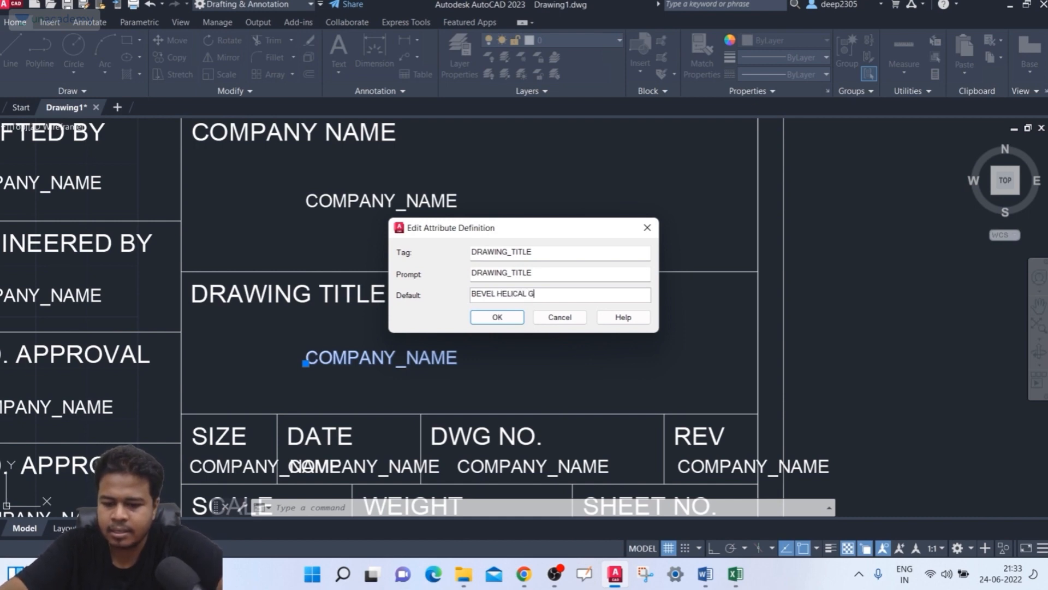
{"action": "type", "text": "BEVEL HELICAL GEAR"}
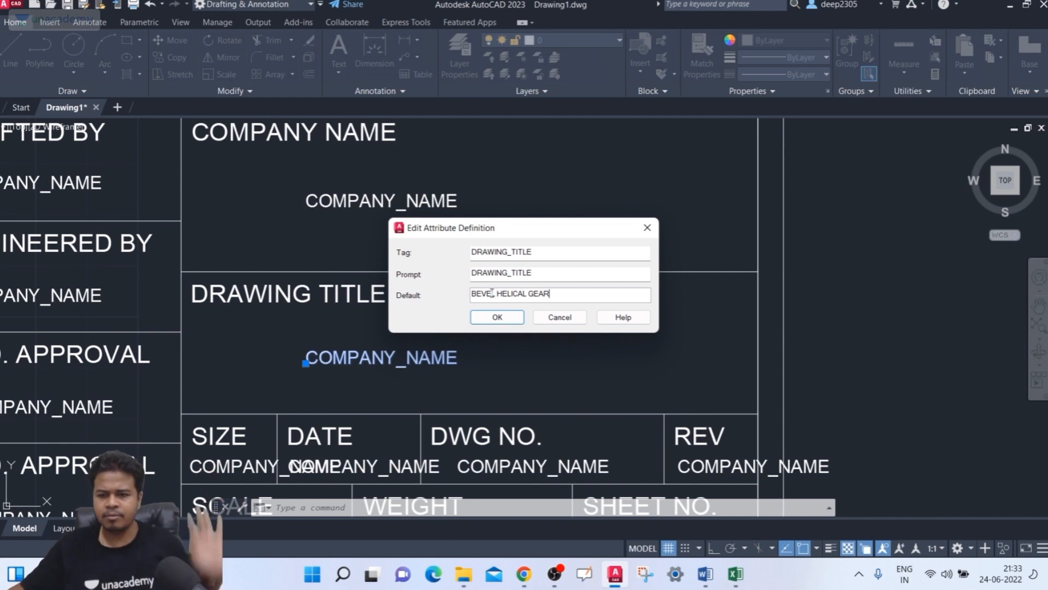
{"action": "left_click", "coordinate": [497, 318]}
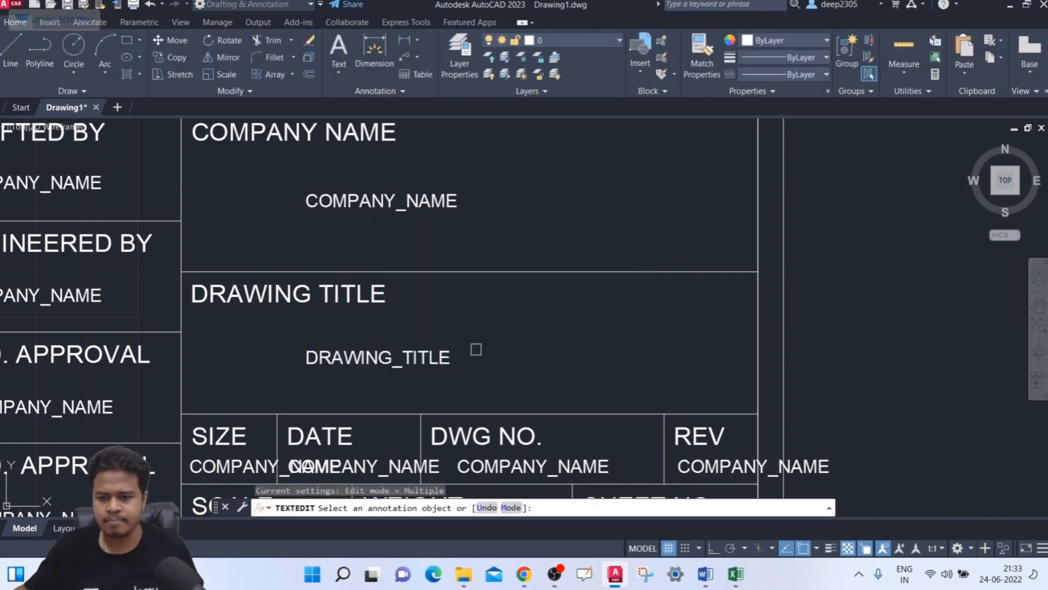
{"action": "scroll", "coordinate": [414, 358], "scroll_direction": "down", "scroll_amount": 2}
{"action": "key", "text": "Escape"}
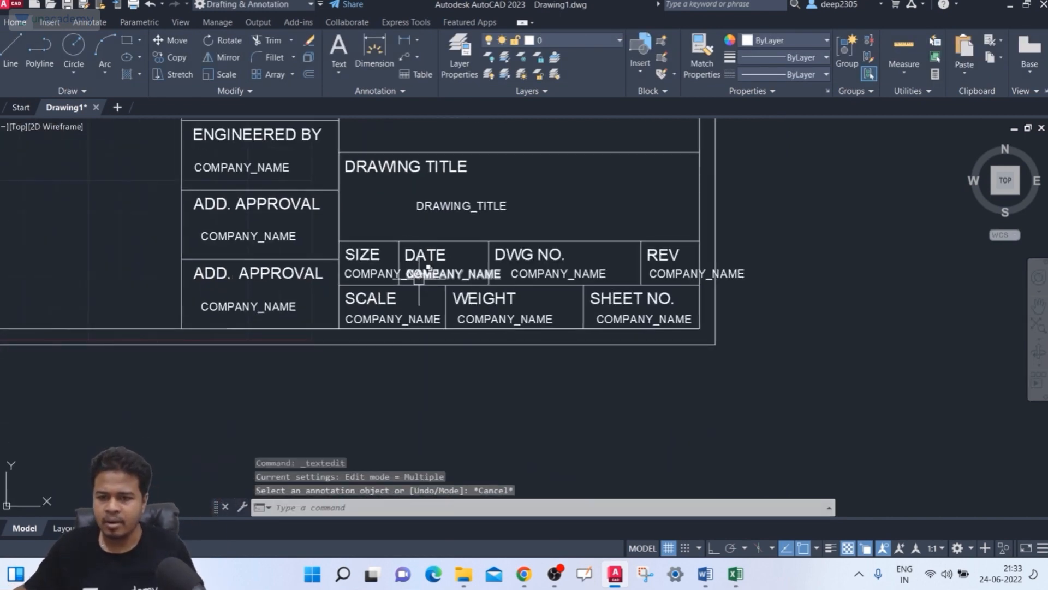
Step: Open the attribute definition in the SIZE cell for editing and set its tag to SHEET_SIZE
{"action": "scroll", "coordinate": [393, 279], "scroll_direction": "up", "scroll_amount": 2}
{"action": "scroll", "coordinate": [393, 278], "scroll_direction": "up", "scroll_amount": 2}
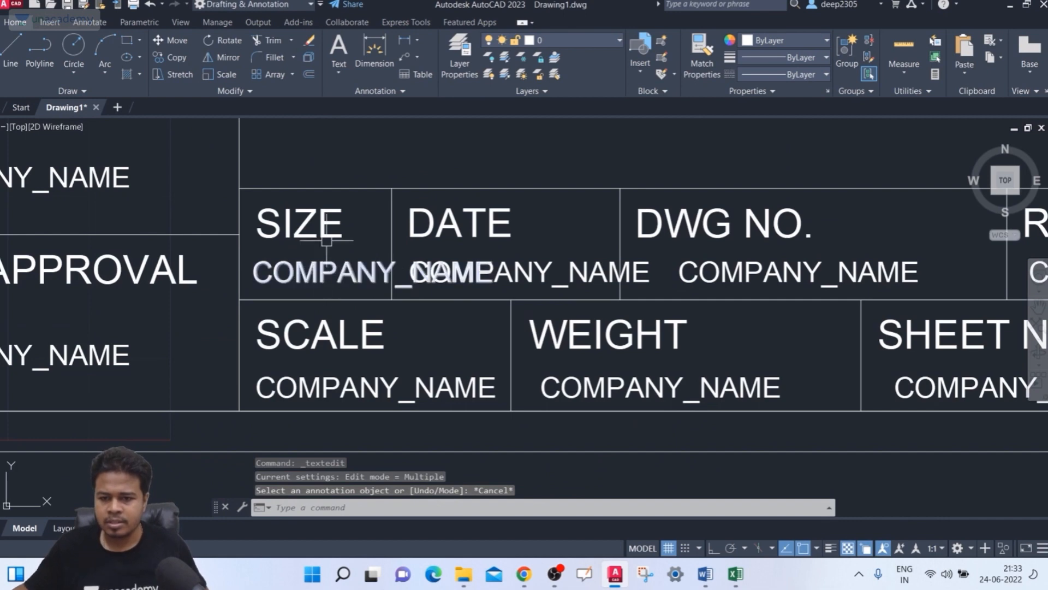
{"action": "double_click", "coordinate": [333, 268]}
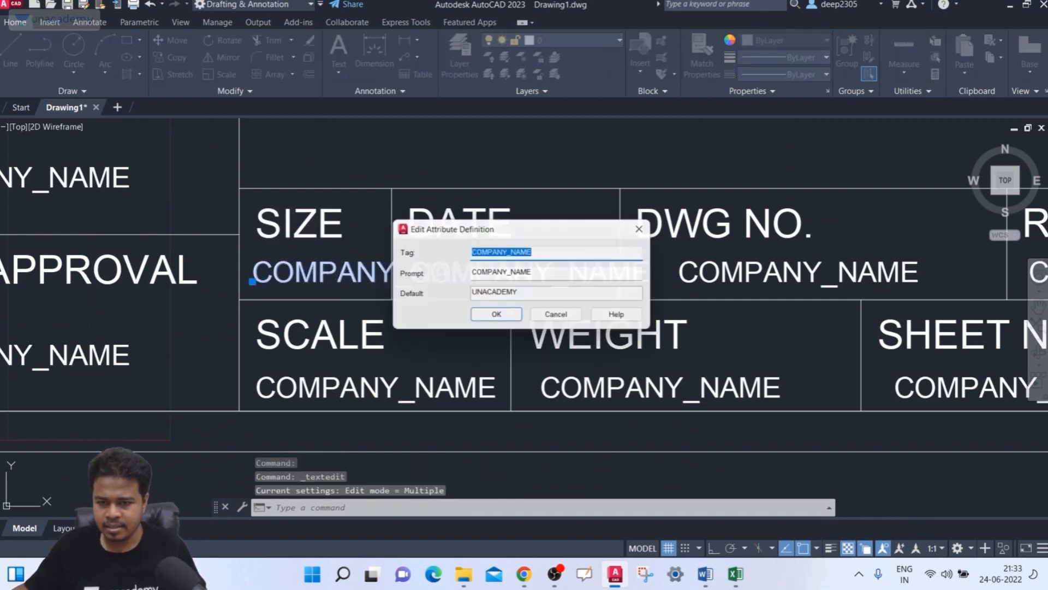
{"action": "left_click", "coordinate": [549, 250]}
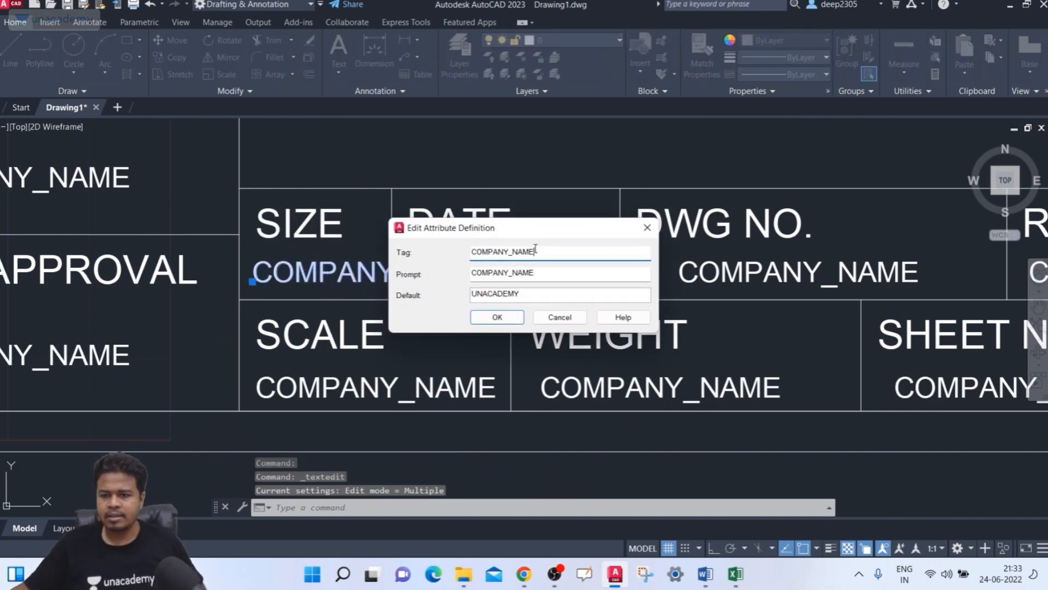
{"action": "double_click", "coordinate": [540, 253]}
{"action": "type", "text": "S"}
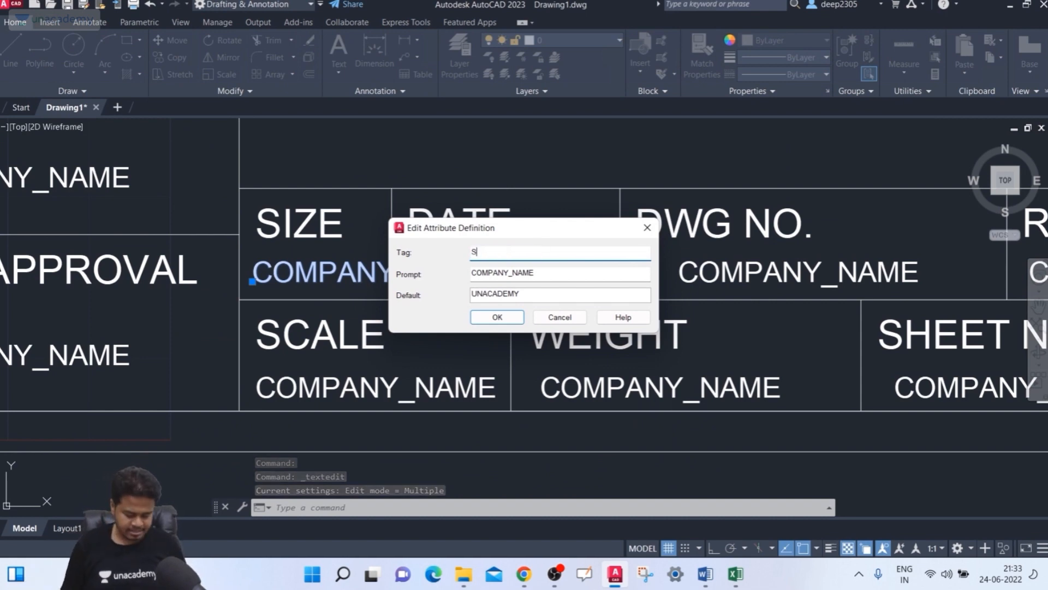
{"action": "type", "text": "HEET"}
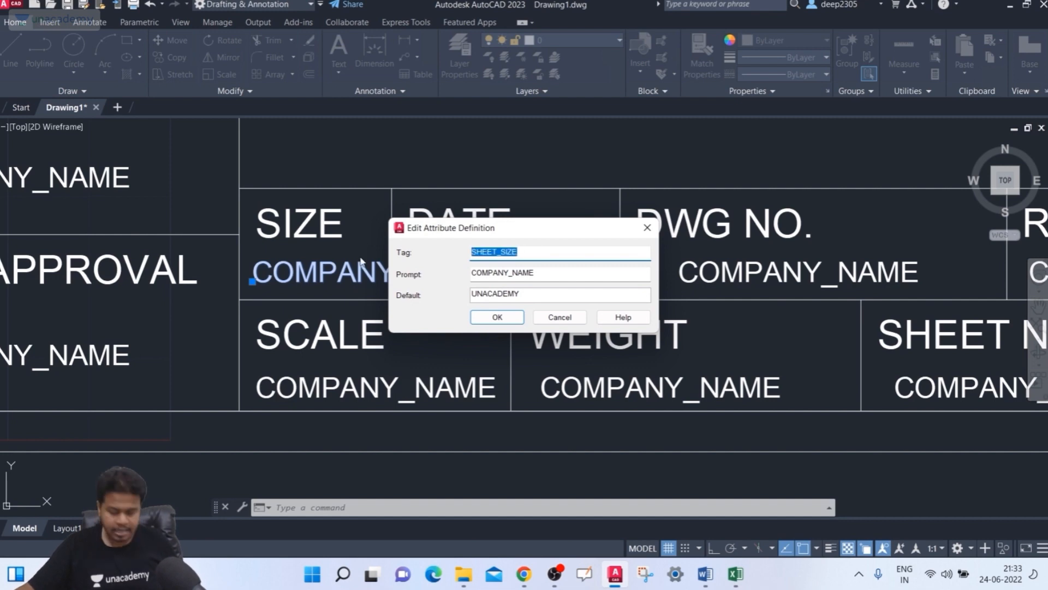
Step: Set the SIZE cell attribute's prompt to SHEET_SIZE and its default to A3, and end the text editing
{"action": "key", "text": "Tab"}
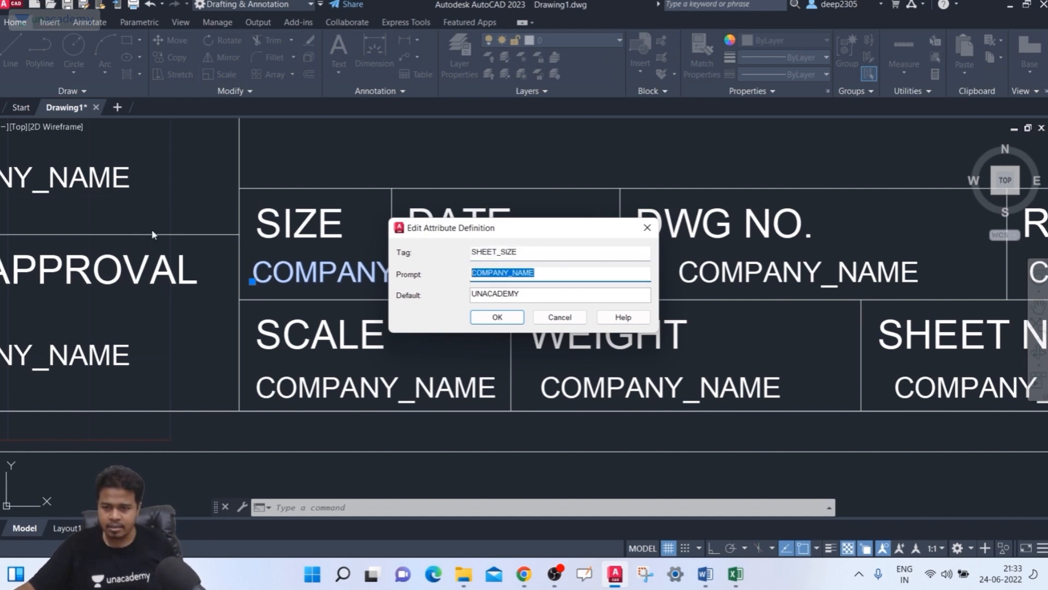
{"action": "left_click_drag", "start_coordinate": [551, 250], "coordinate": [391, 250]}
{"action": "key", "text": "ctrl+c"}
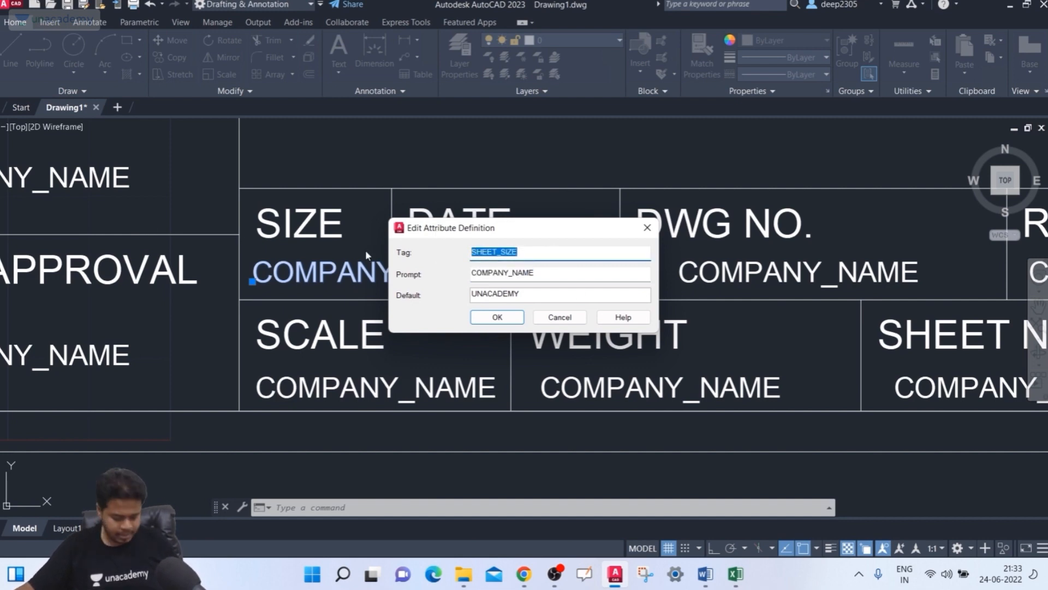
{"action": "left_click_drag", "start_coordinate": [552, 271], "coordinate": [374, 266]}
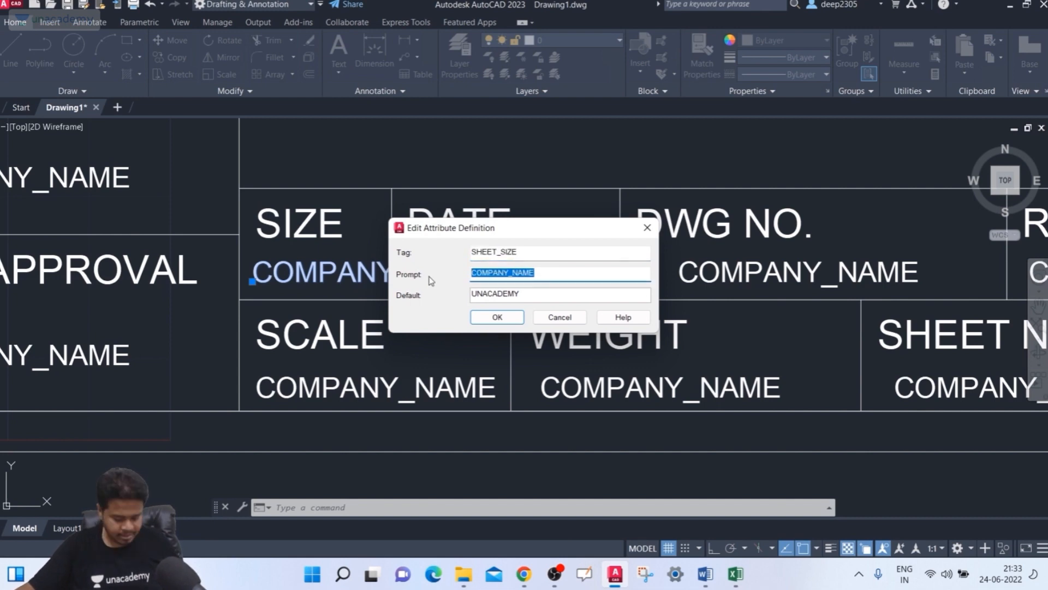
{"action": "key", "text": "ctrl+v"}
{"action": "left_click_drag", "start_coordinate": [535, 294], "coordinate": [421, 296]}
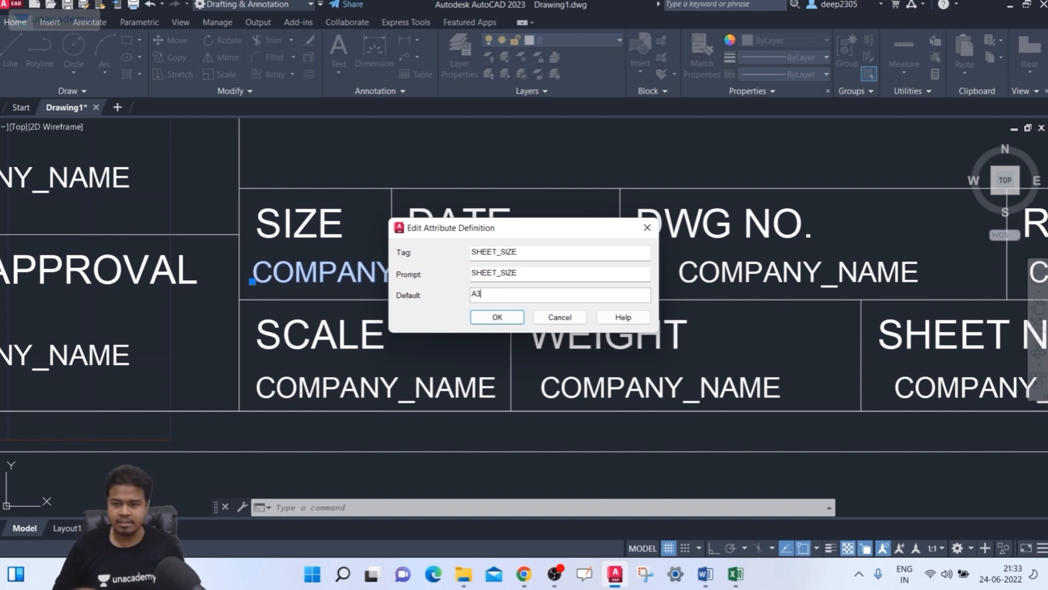
{"action": "type", "text": "A3"}
{"action": "left_click", "coordinate": [497, 316]}
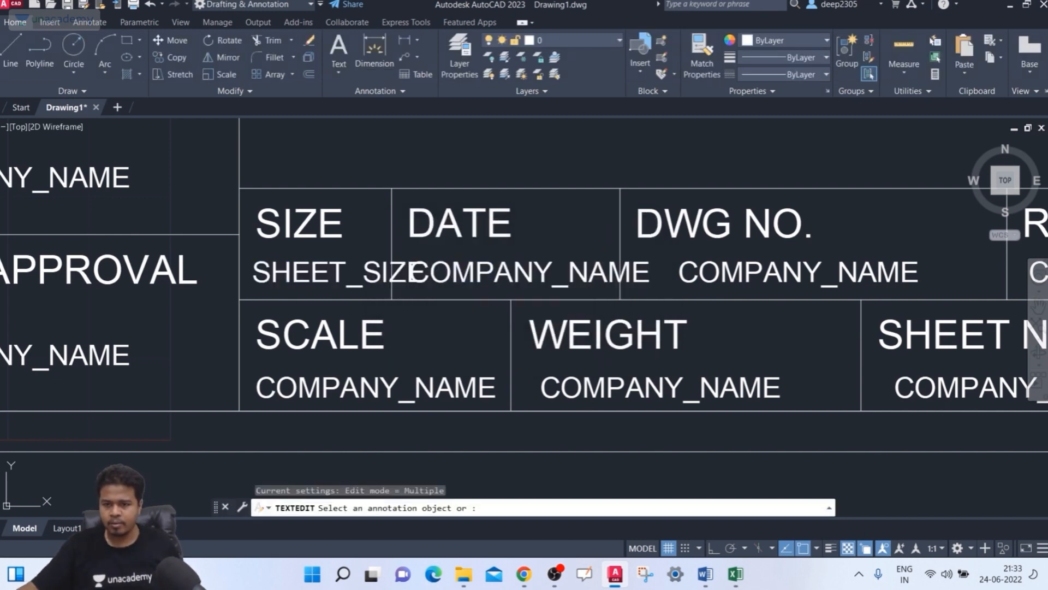
{"action": "scroll", "coordinate": [394, 251], "scroll_direction": "up", "scroll_amount": 2}
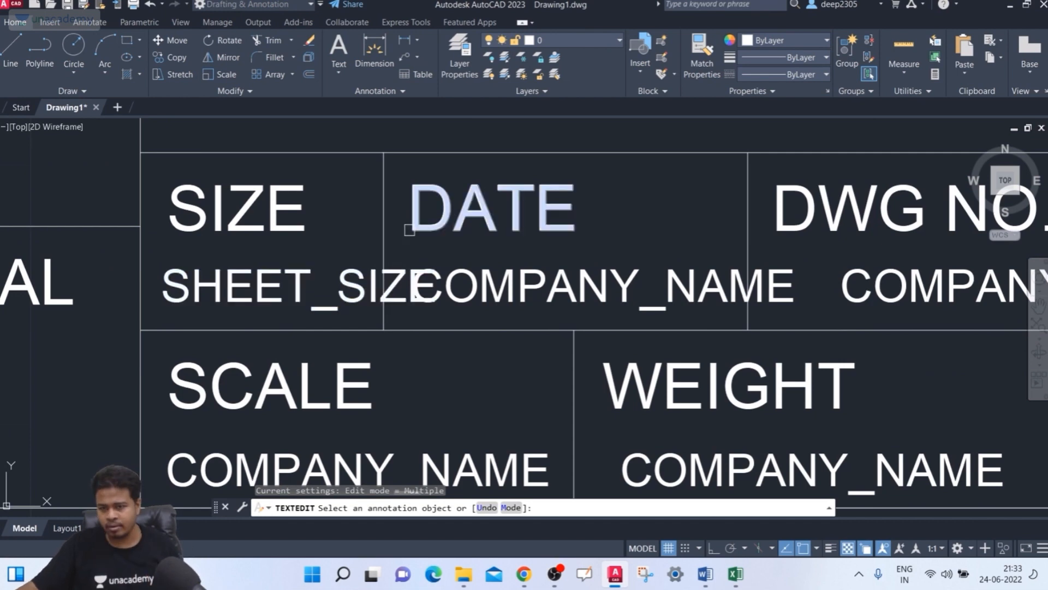
{"action": "key", "text": "Escape"}
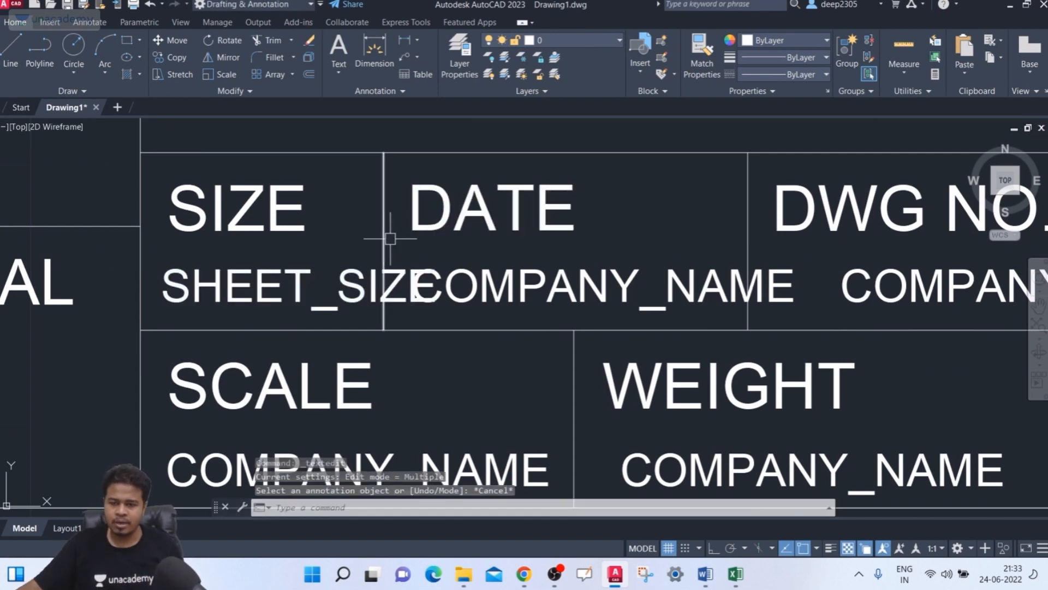
Step: Move the vertical divider between the SIZE and DATE cells horizontally to the right from its upper endpoint, widening the SIZE cell
{"action": "scroll", "coordinate": [392, 240], "scroll_direction": "down", "scroll_amount": 2}
{"action": "middle_click_drag", "start_coordinate": [401, 240], "coordinate": [412, 246]}
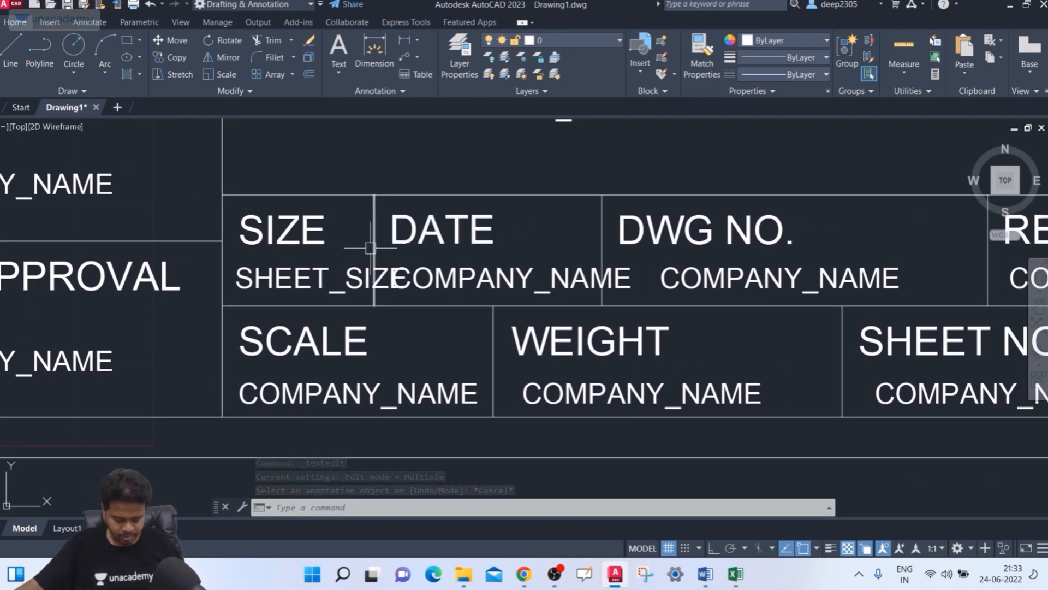
{"action": "type", "text": "M"}
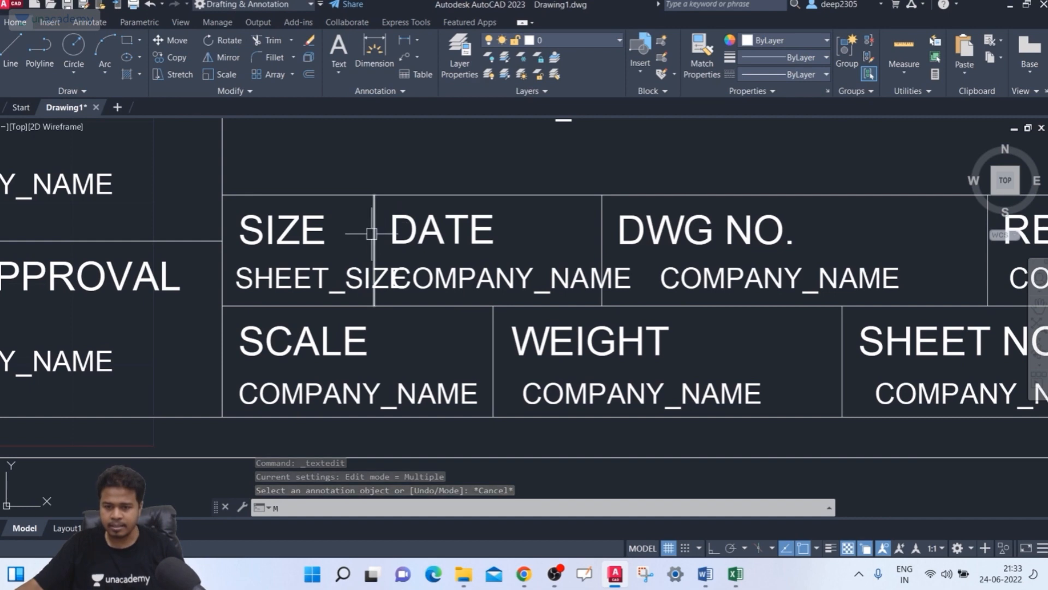
{"action": "key", "text": "Escape"}
{"action": "key", "text": "Escape"}
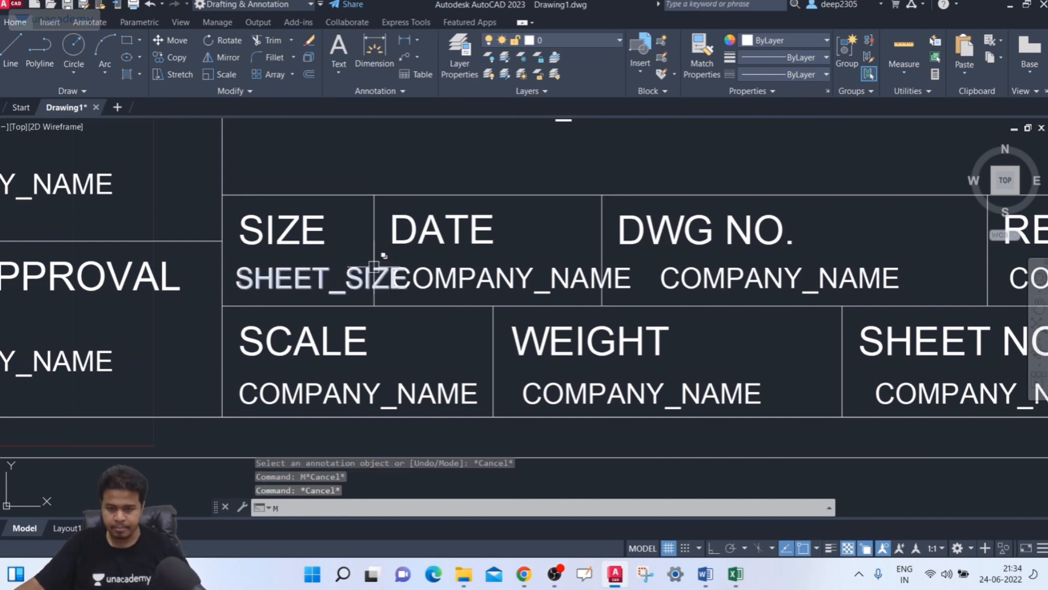
{"action": "key", "text": "Return"}
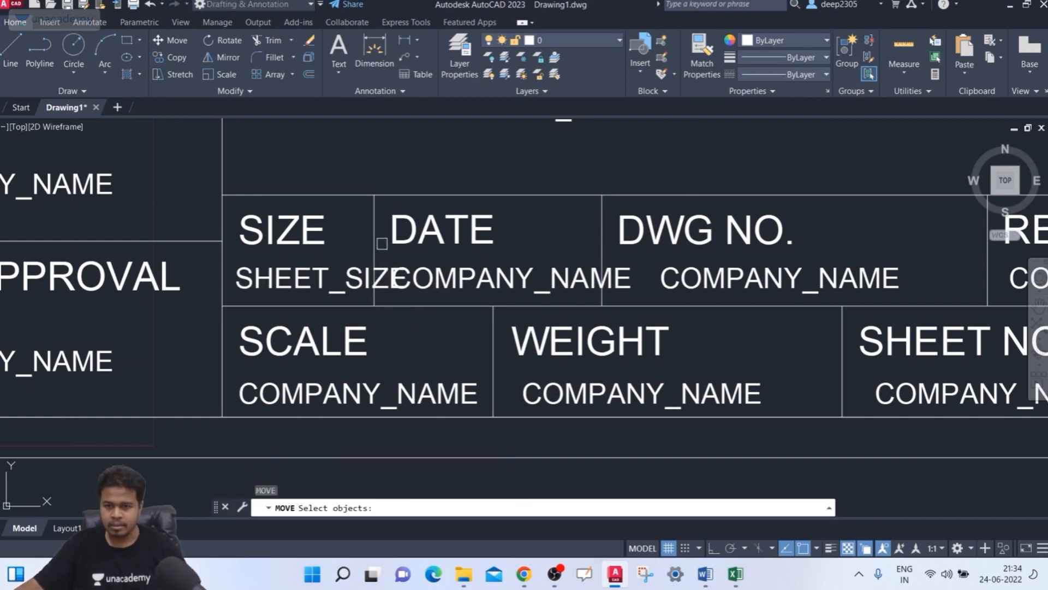
{"action": "left_click", "coordinate": [378, 243]}
{"action": "key", "text": "Return"}
{"action": "left_click", "coordinate": [375, 194]}
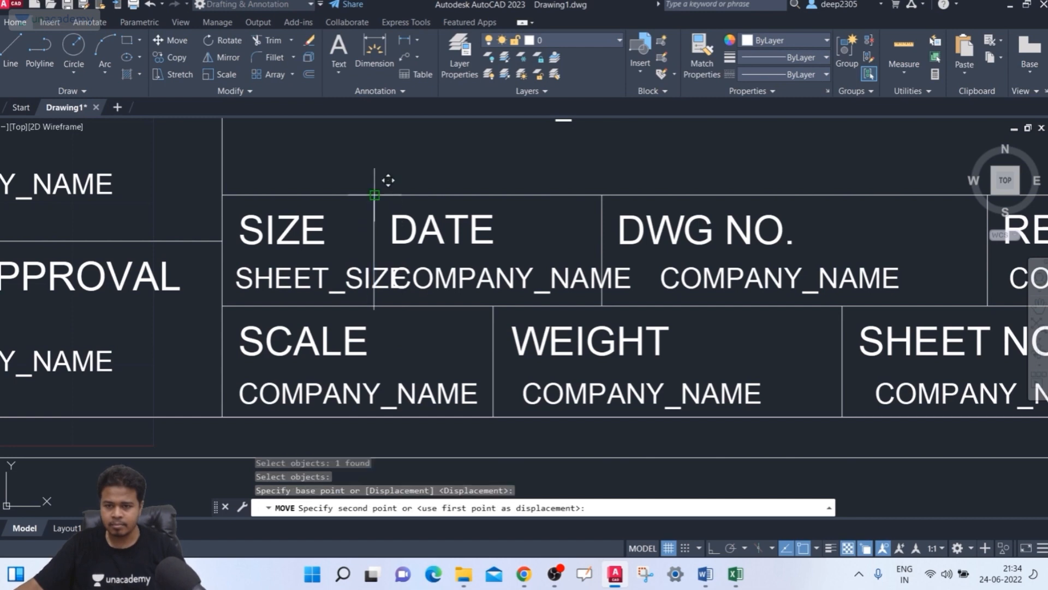
{"action": "left_click", "coordinate": [426, 195]}
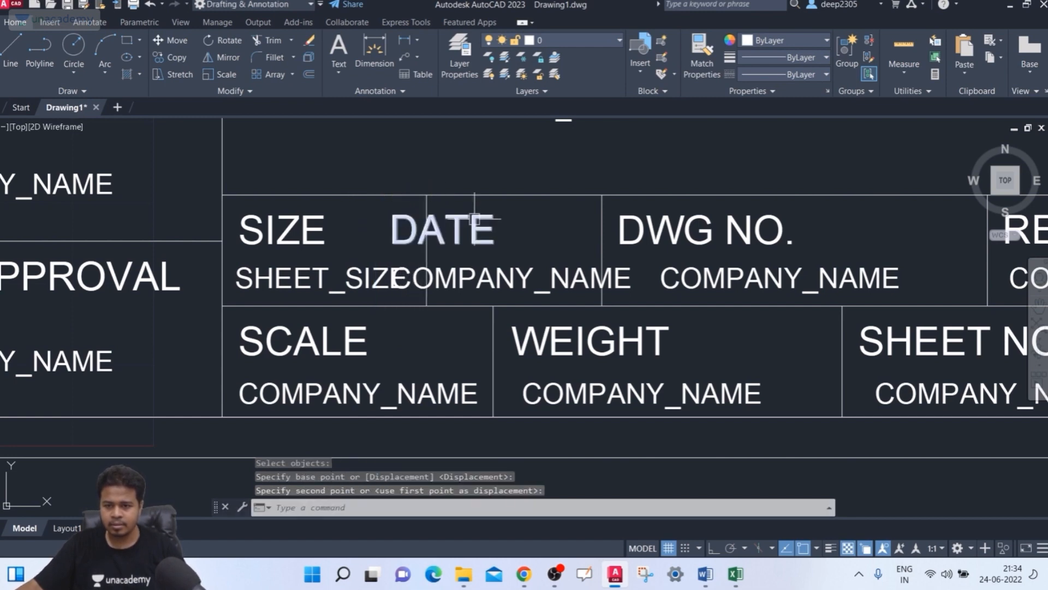
Step: Move the DATE label to the right so it sits fully inside its cell, clear of the relocated divider
{"action": "scroll", "coordinate": [420, 242], "scroll_direction": "up", "scroll_amount": 3}
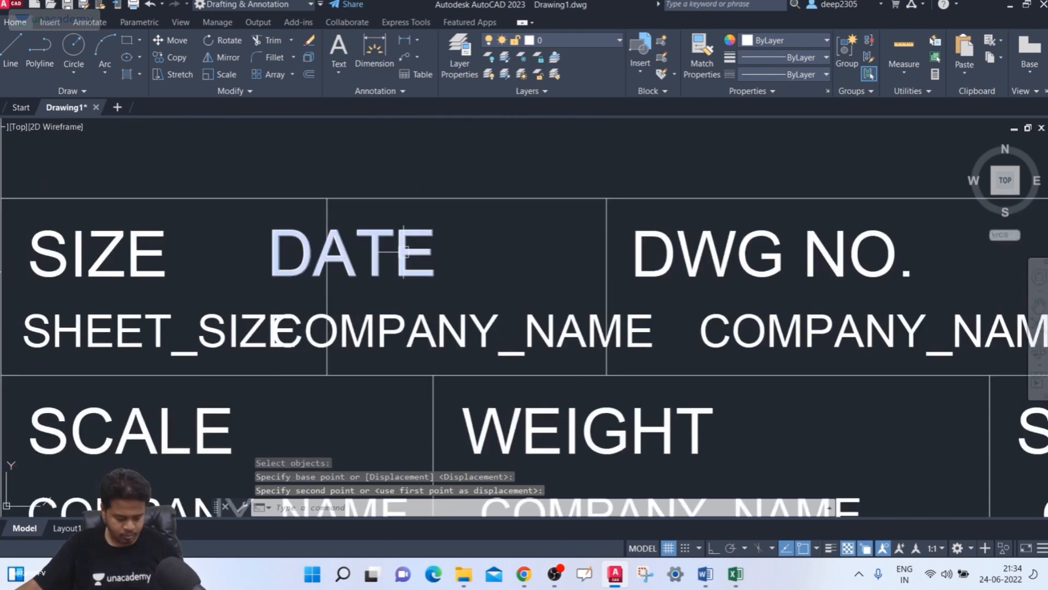
{"action": "key", "text": "Return"}
{"action": "left_click", "coordinate": [419, 275]}
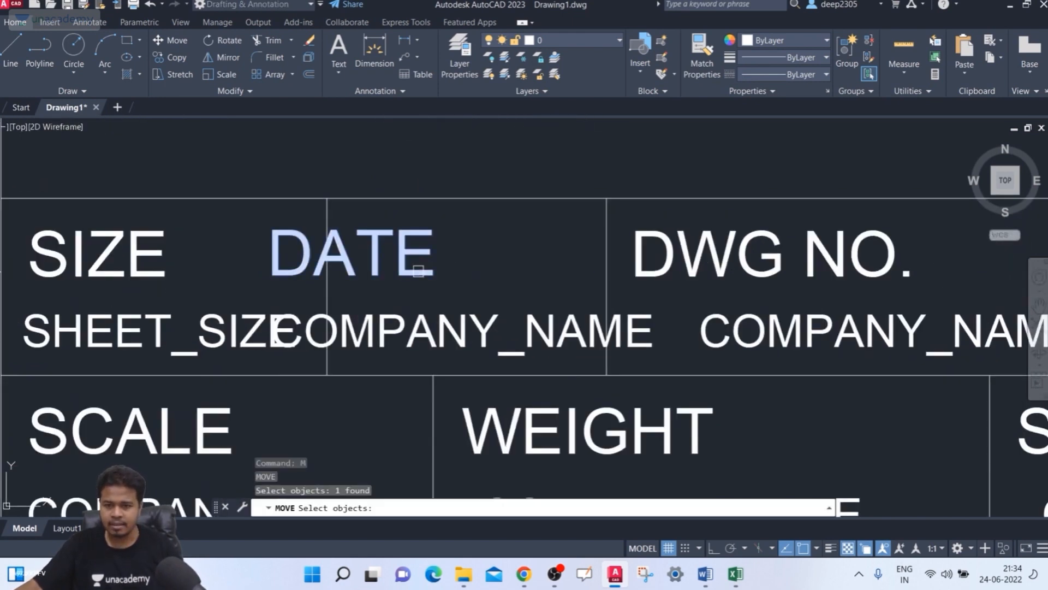
{"action": "key", "text": "Return"}
{"action": "left_click", "coordinate": [271, 229]}
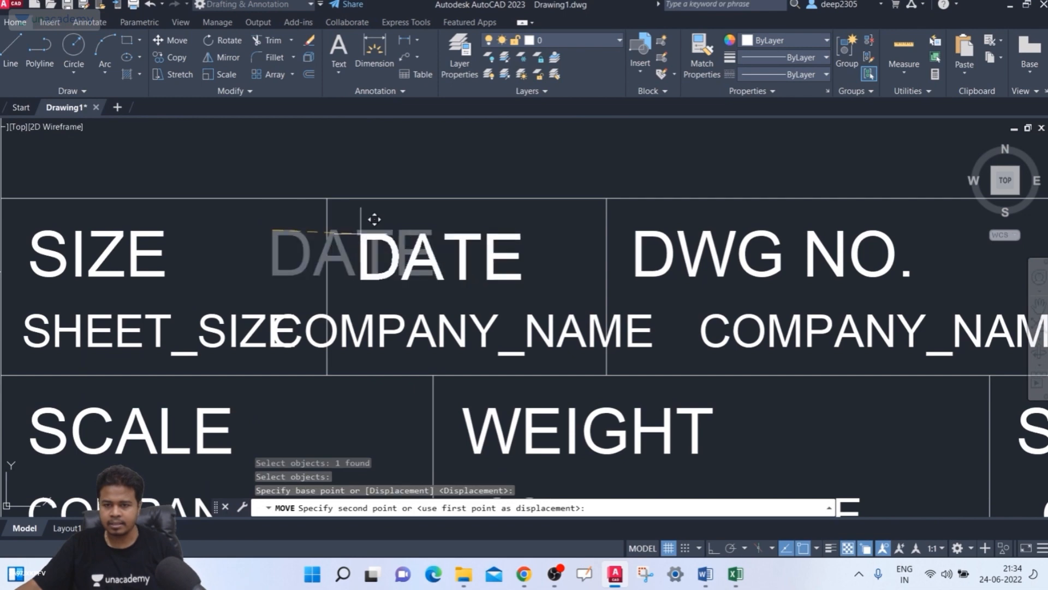
{"action": "left_click", "coordinate": [375, 231]}
{"action": "middle_click_drag", "start_coordinate": [402, 298], "coordinate": [407, 284]}
{"action": "key", "text": "Escape"}
{"action": "key", "text": "Escape"}
{"action": "key", "text": "Escape"}
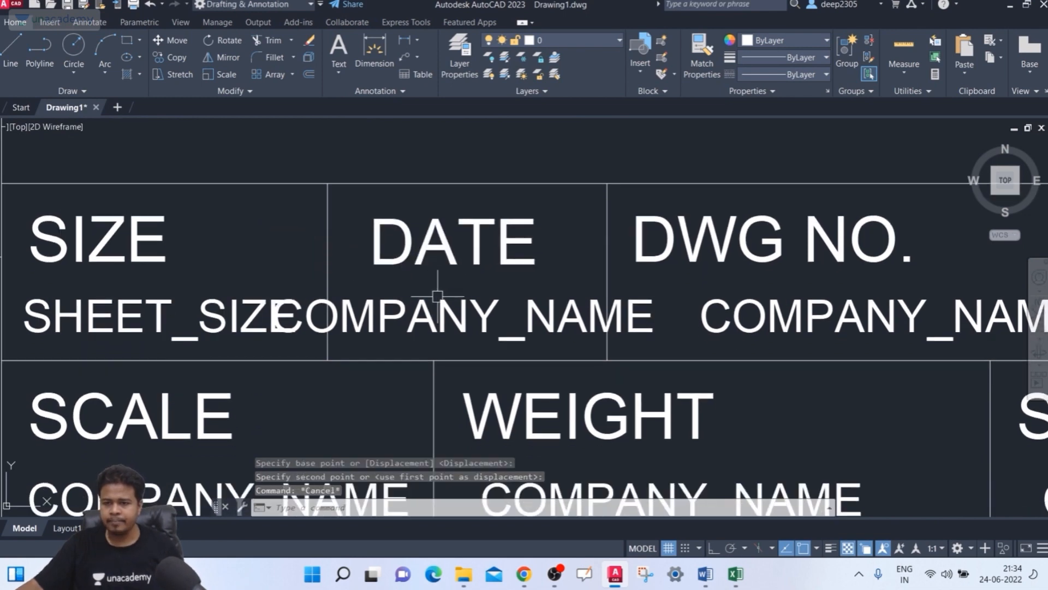
Step: Move the DWG NO. label horizontally to the right within its cell, away from the divider beside DATE
{"action": "scroll", "coordinate": [408, 284], "scroll_direction": "down", "scroll_amount": 3}
{"action": "scroll", "coordinate": [439, 275], "scroll_direction": "up", "scroll_amount": 1}
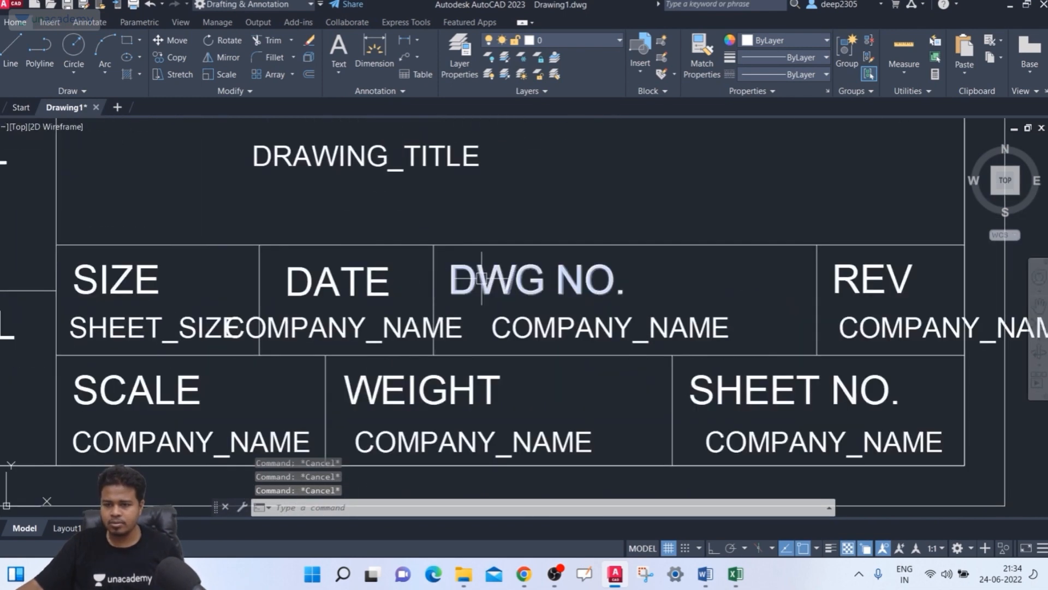
{"action": "type", "text": "m"}
{"action": "key", "text": "Return"}
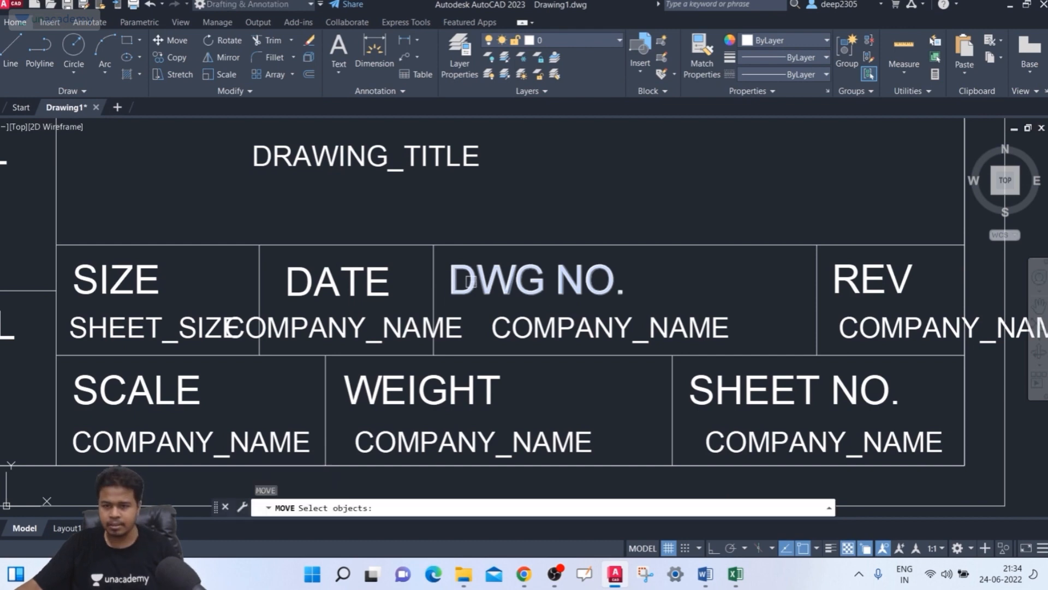
{"action": "left_click", "coordinate": [471, 281]}
{"action": "key", "text": "Return"}
{"action": "left_click", "coordinate": [451, 266]}
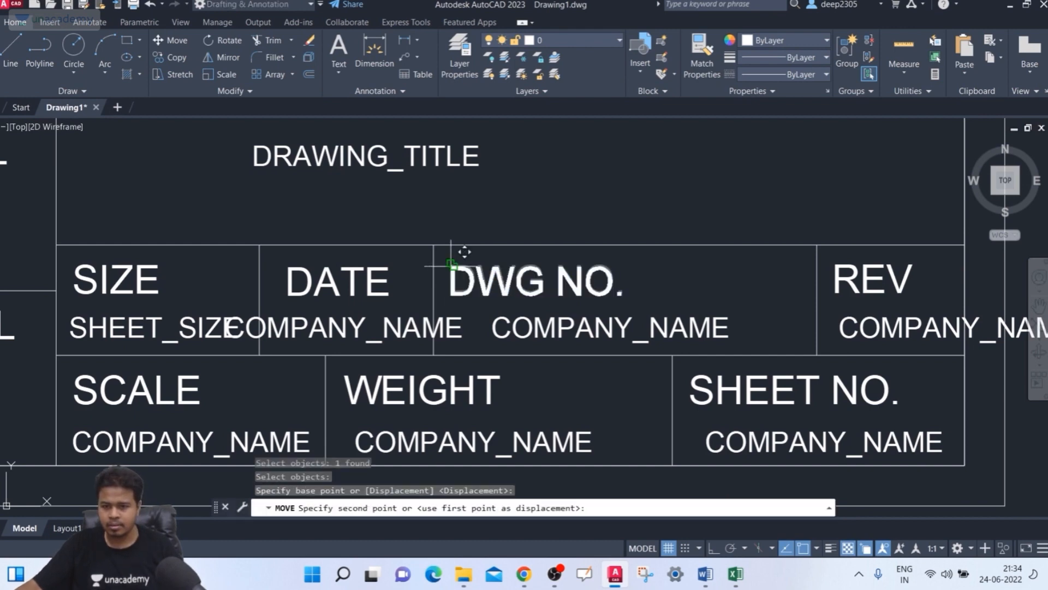
{"action": "left_click", "coordinate": [529, 266]}
Step: Move the vertical divider between the DATE and DWG NO. cells to the right from its upper endpoint, widening the DATE cell
{"action": "key", "text": "Return"}
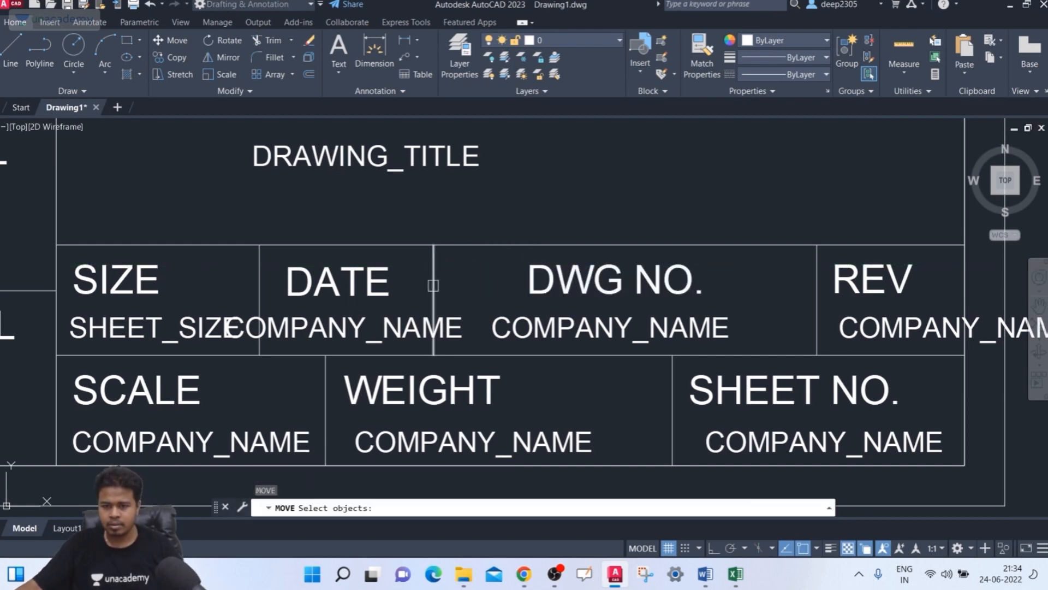
{"action": "left_click", "coordinate": [433, 288]}
{"action": "key", "text": "Return"}
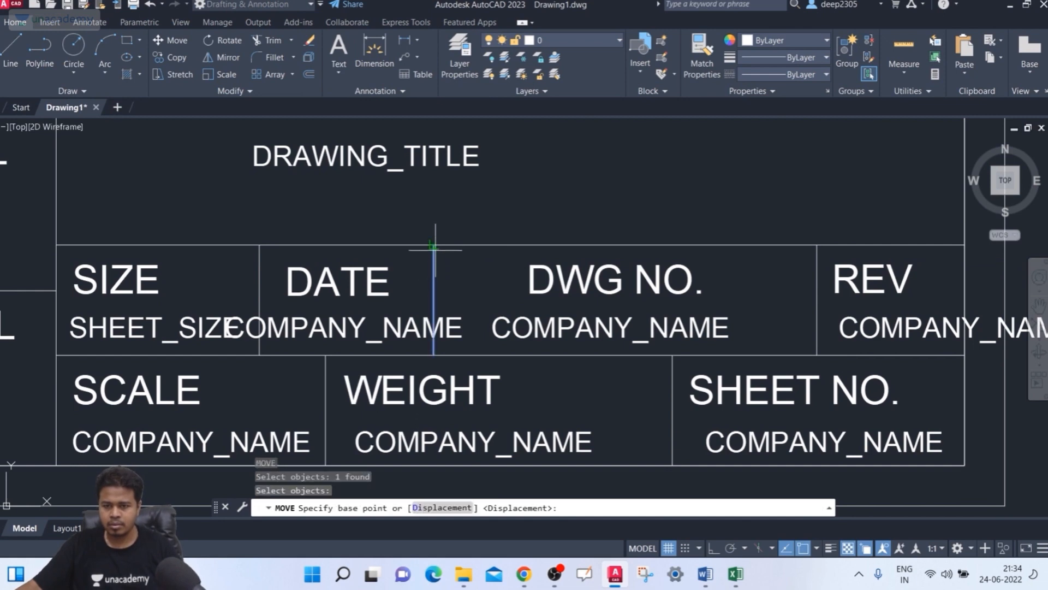
{"action": "left_click", "coordinate": [433, 246]}
{"action": "left_click", "coordinate": [466, 265]}
{"action": "key", "text": "Escape"}
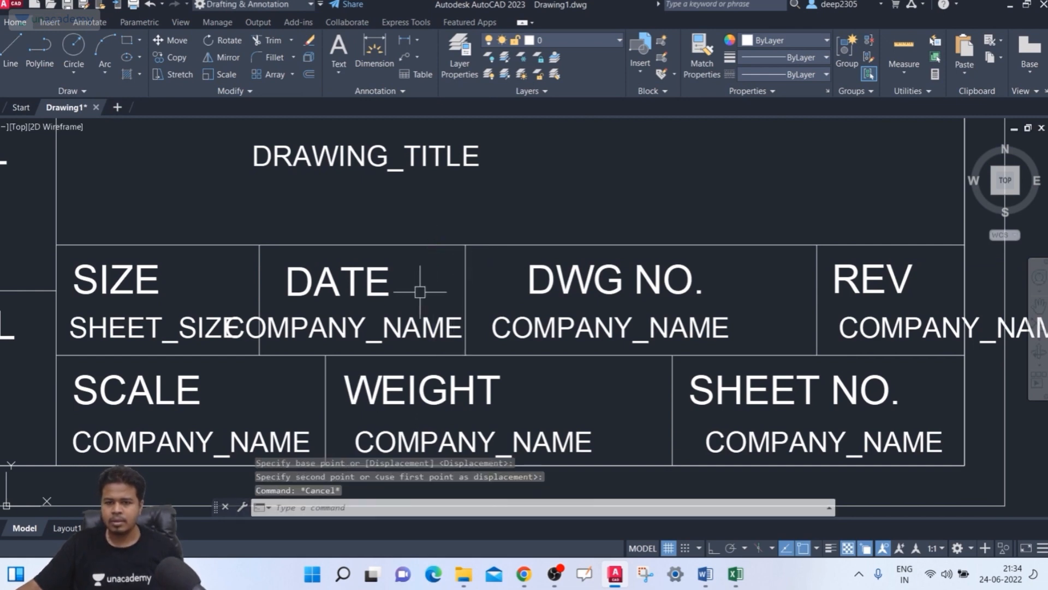
{"action": "middle_click_drag", "start_coordinate": [420, 291], "coordinate": [445, 283]}
{"action": "double_click", "coordinate": [421, 327]}
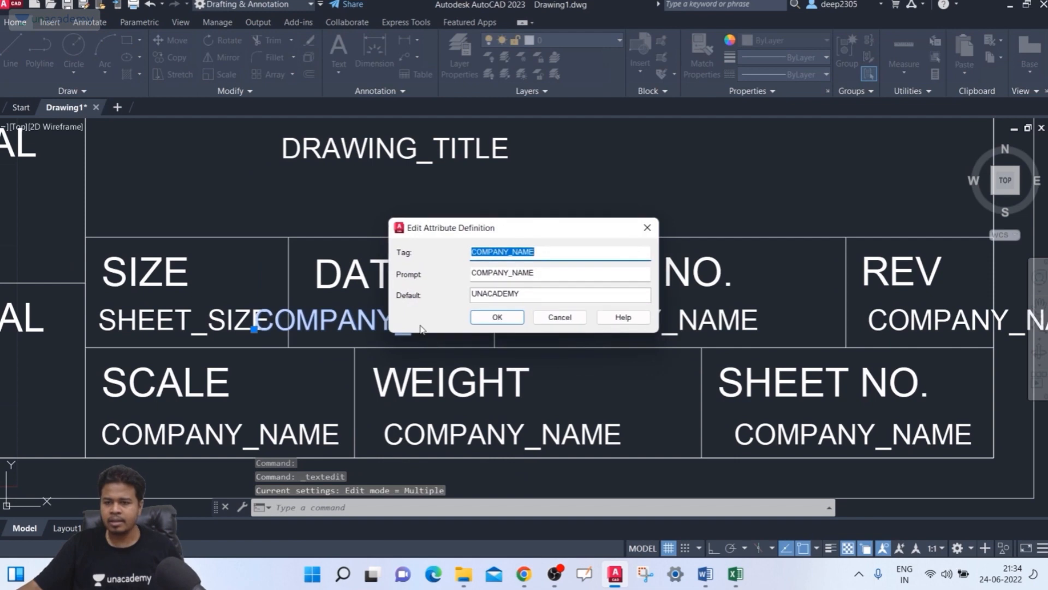
{"action": "left_click", "coordinate": [647, 228]}
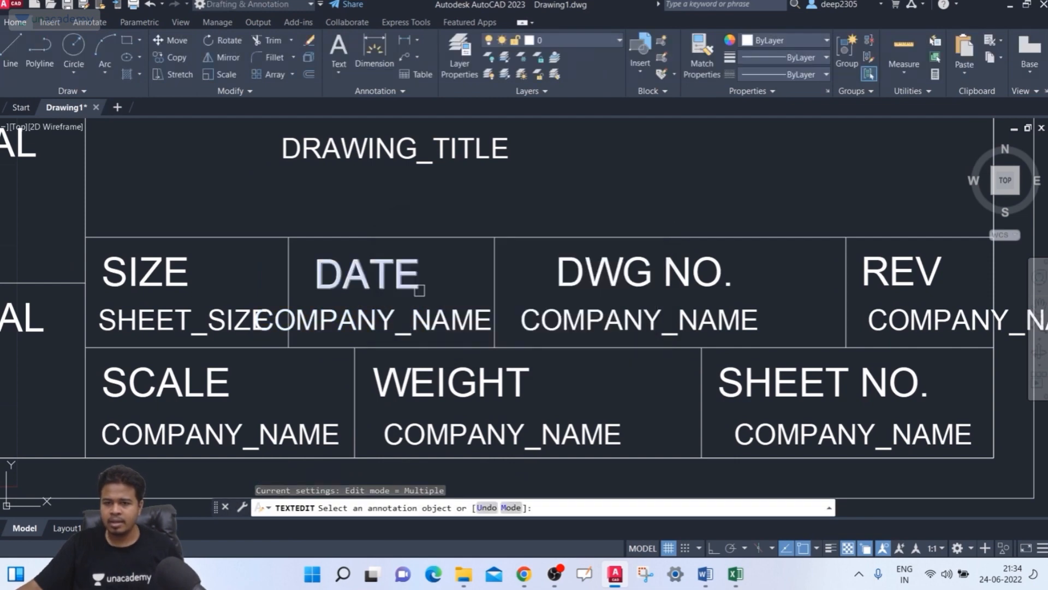
{"action": "key", "text": "Escape"}
{"action": "key", "text": "Escape"}
{"action": "left_click", "coordinate": [366, 318]}
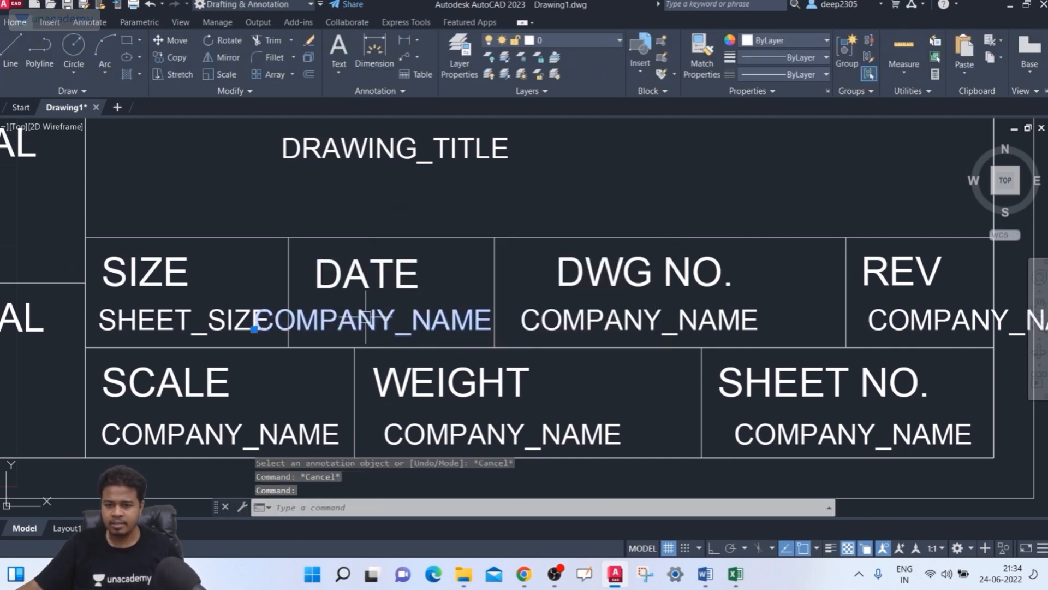
{"action": "right_click", "coordinate": [367, 319]}
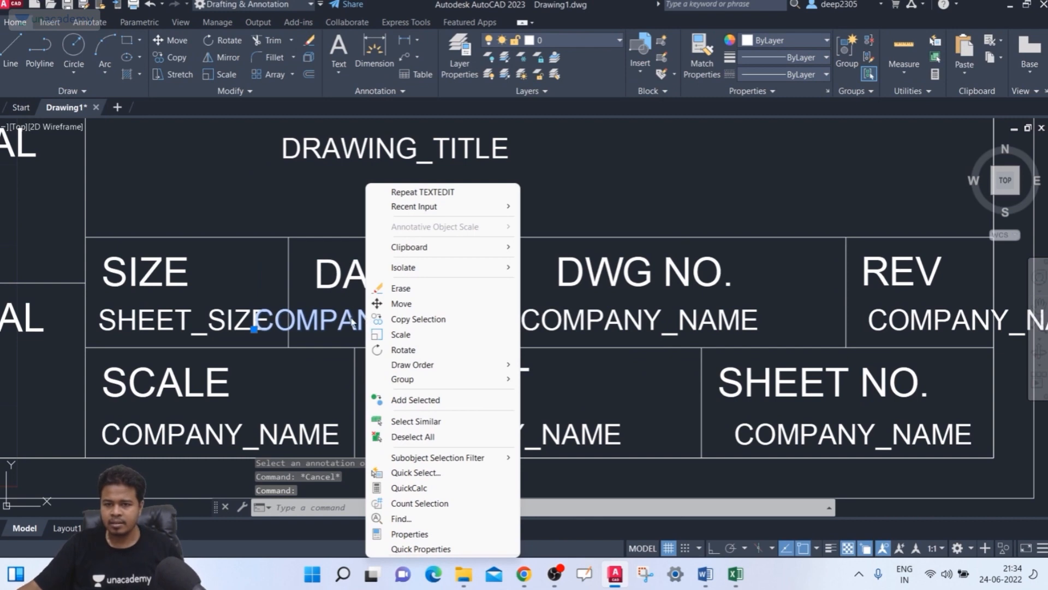
{"action": "key", "text": "Escape"}
{"action": "scroll", "coordinate": [383, 322], "scroll_direction": "up", "scroll_amount": 3}
{"action": "key", "text": "Escape"}
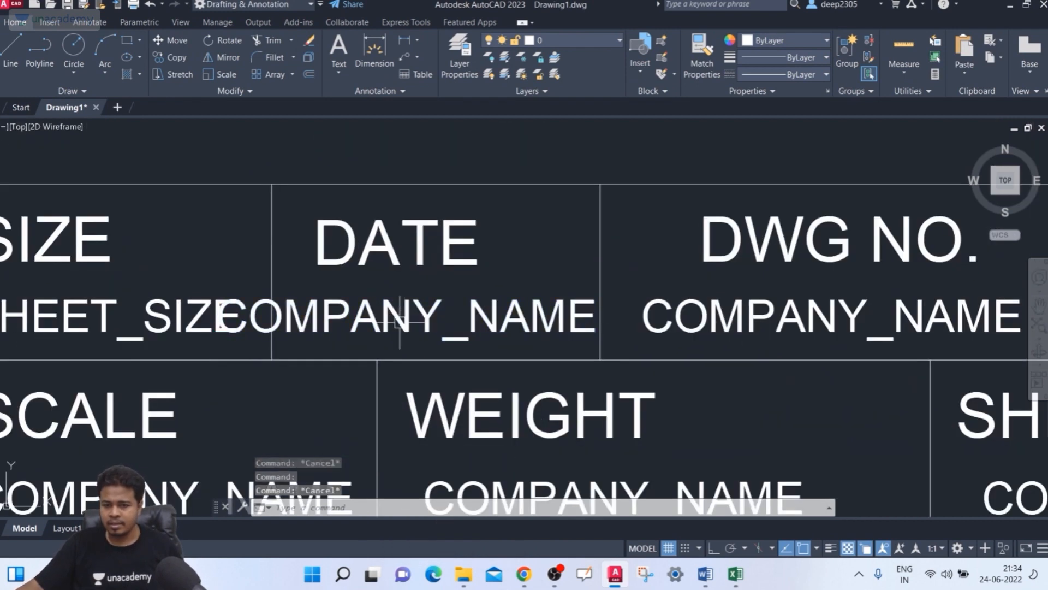
{"action": "double_click", "coordinate": [420, 318]}
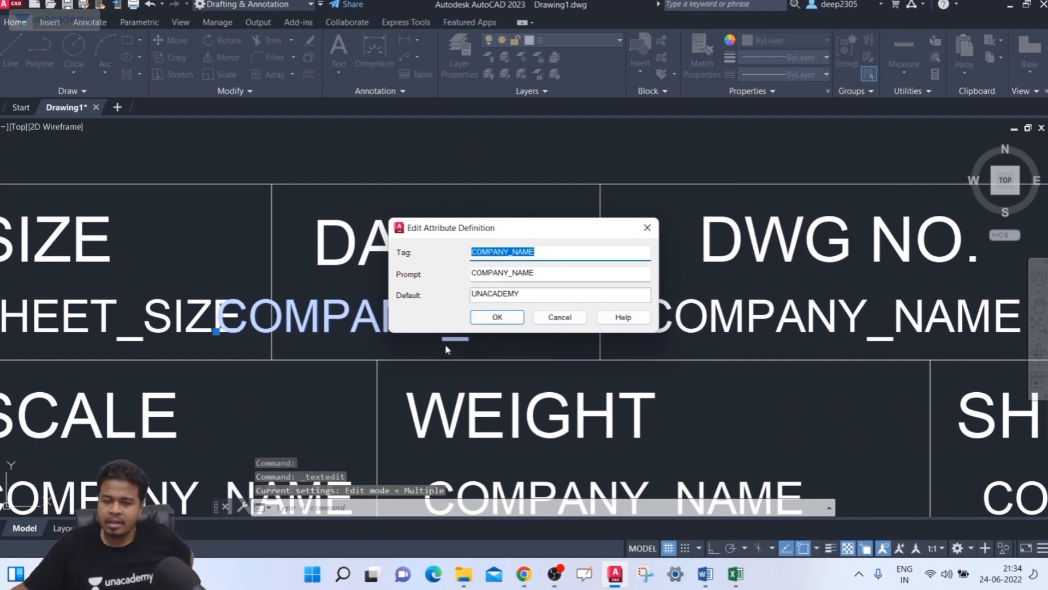
{"action": "left_click", "coordinate": [566, 319]}
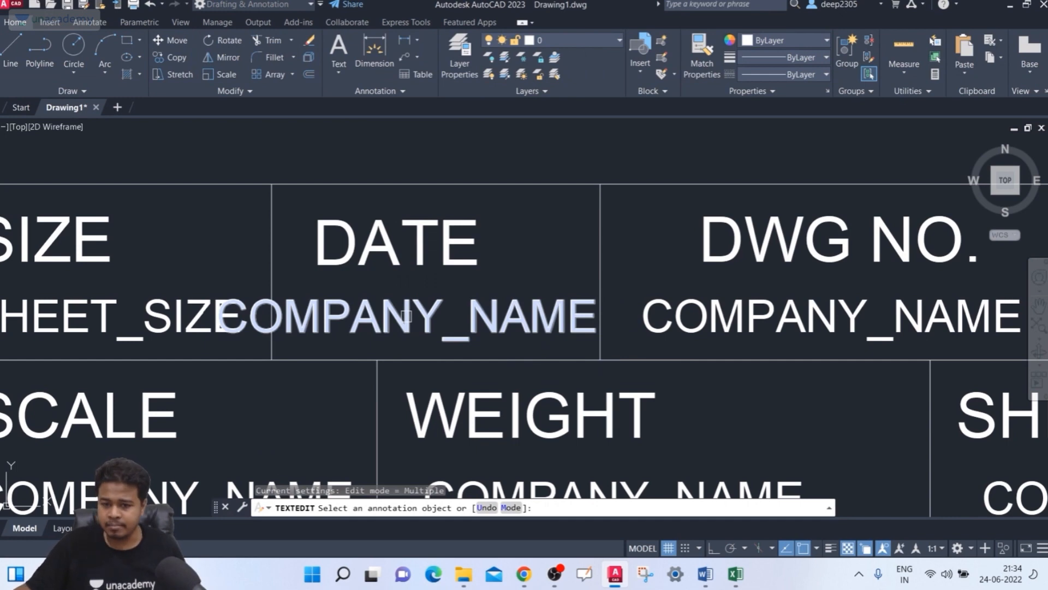
{"action": "key", "text": "Escape"}
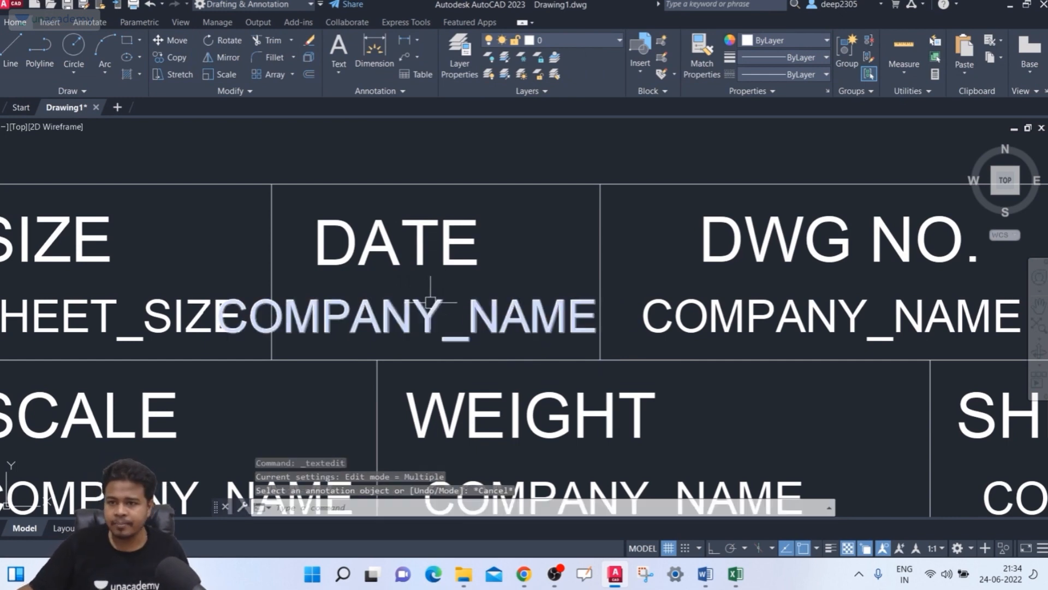
{"action": "key", "text": "Escape"}
{"action": "key", "text": "Escape"}
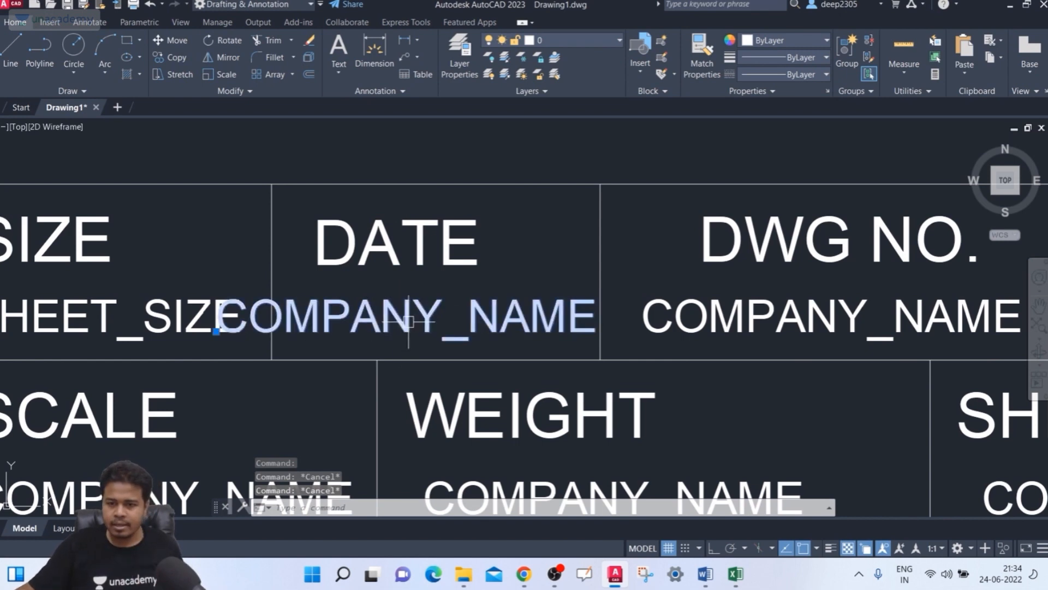
{"action": "left_click", "coordinate": [410, 315]}
{"action": "right_click", "coordinate": [394, 300]}
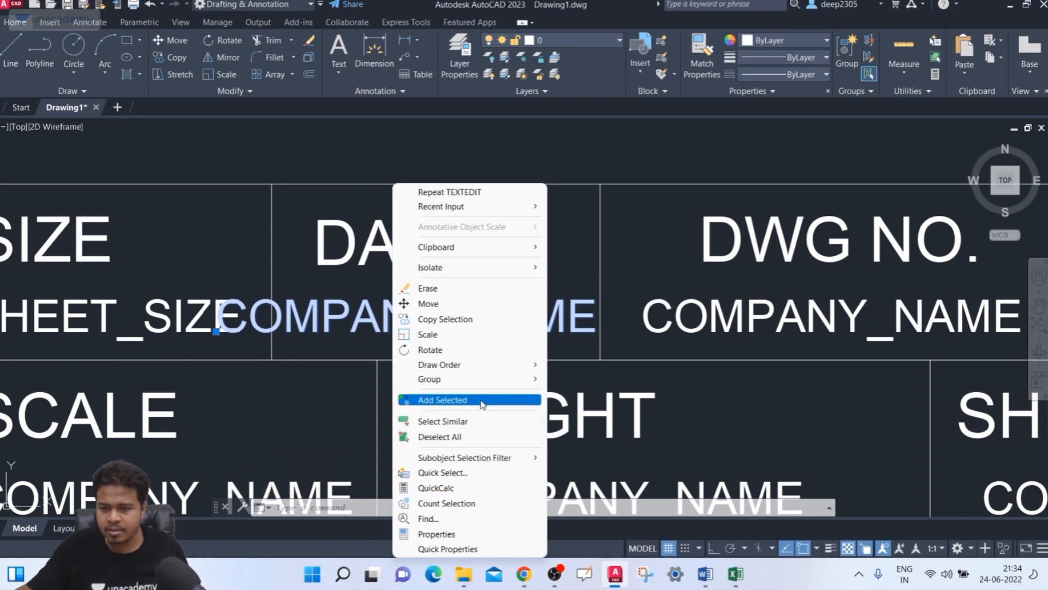
{"action": "left_click", "coordinate": [349, 329]}
Step: Set the tag and prompt of the attribute below the DATE label to DATE, and clear its default
{"action": "double_click", "coordinate": [341, 326]}
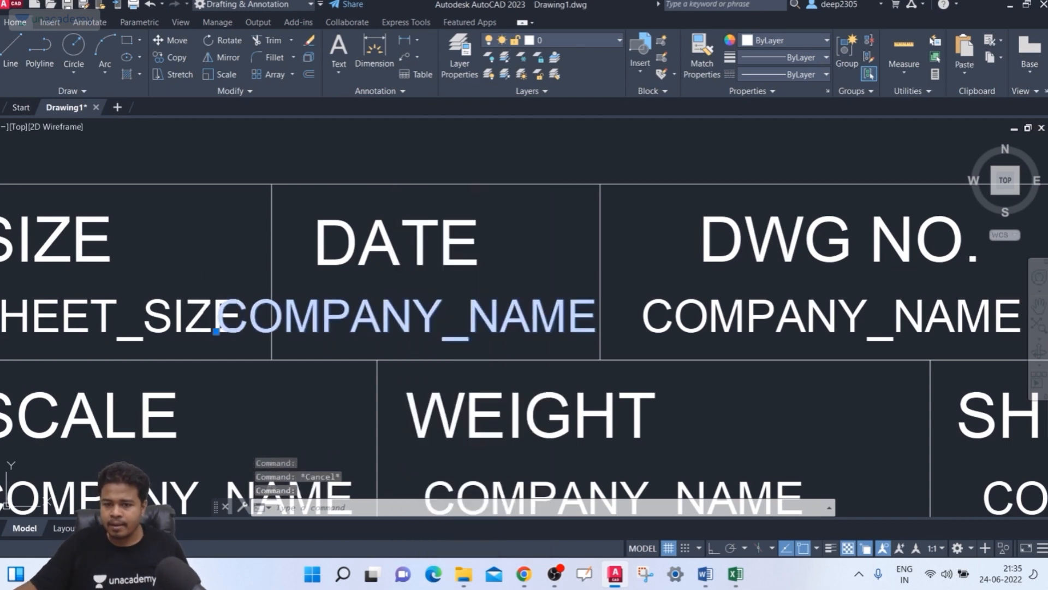
{"action": "type", "text": "DATE"}
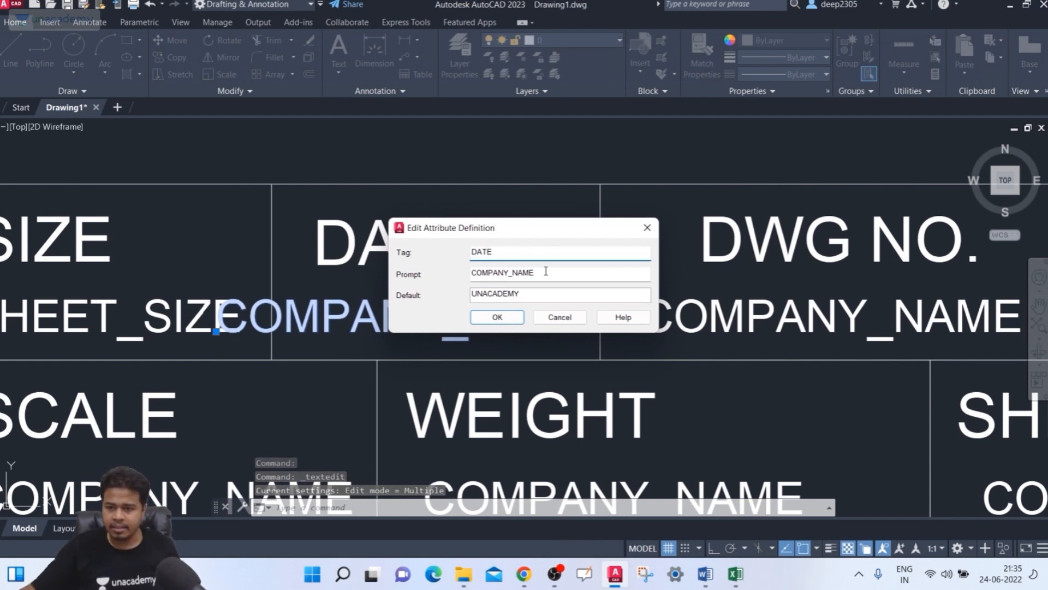
{"action": "key", "text": "Tab"}
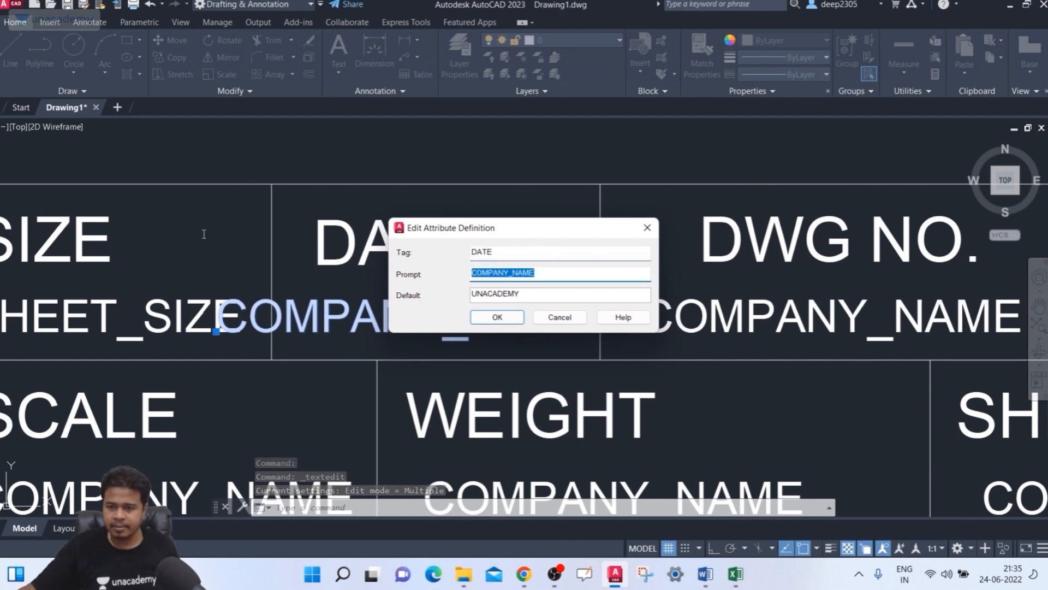
{"action": "type", "text": "DATE"}
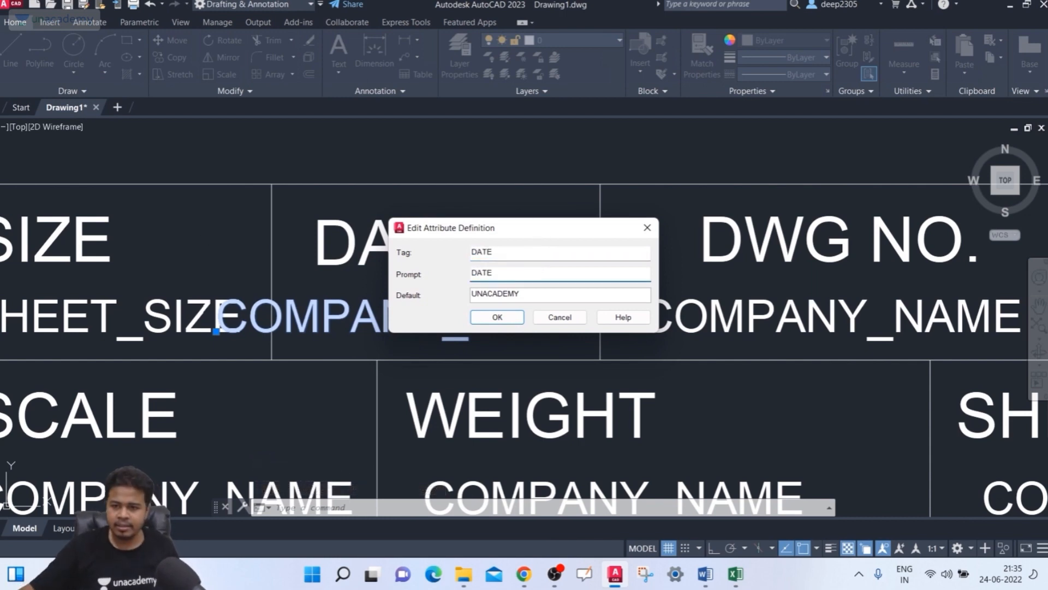
{"action": "key", "text": "Tab"}
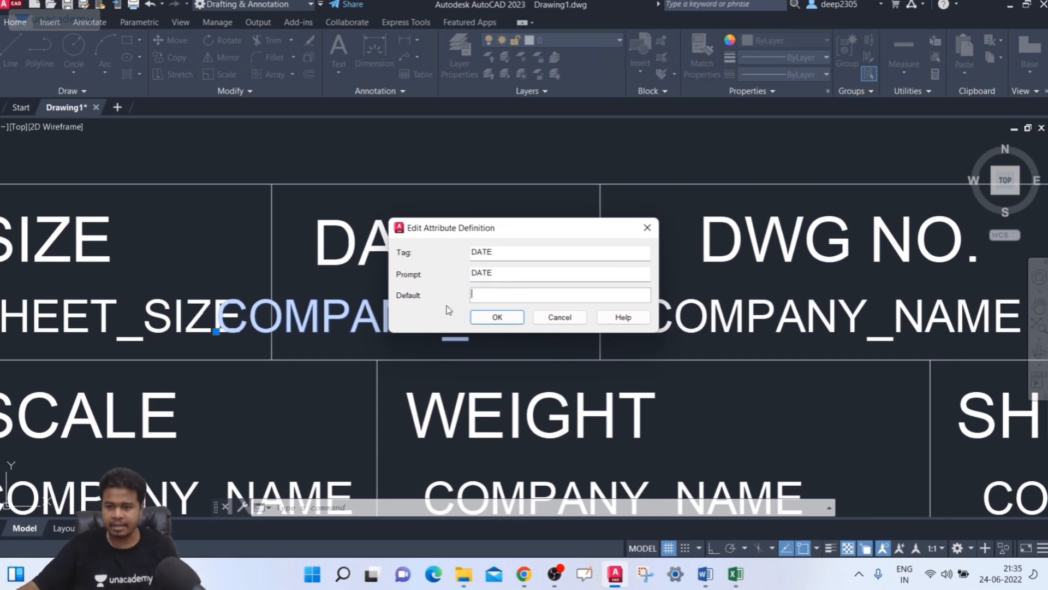
{"action": "left_click", "coordinate": [510, 315]}
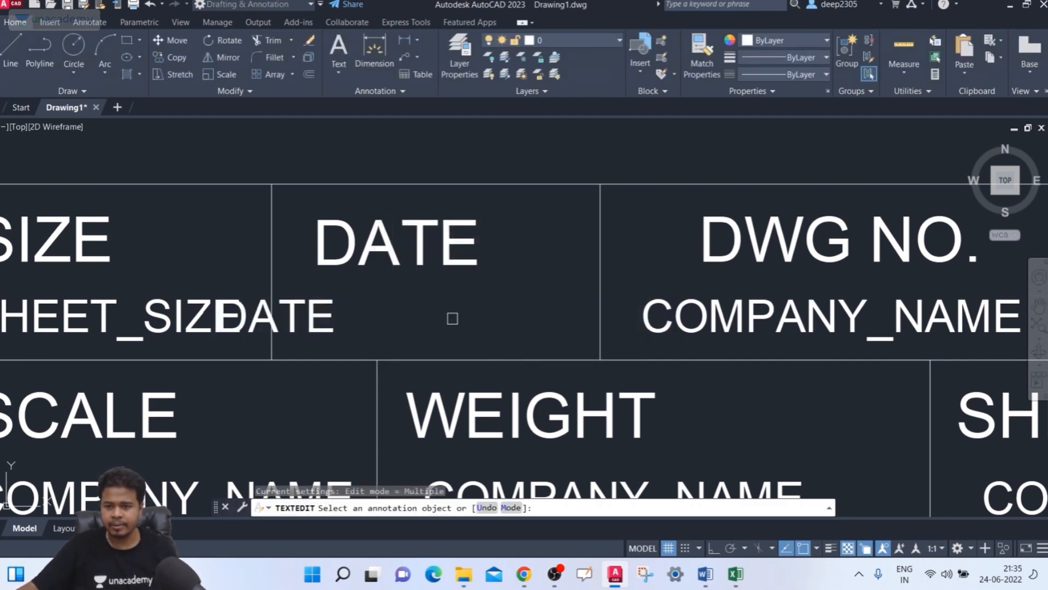
Step: Move the DATE attribute to the right by its grip so it sits inside its cell below the DATE label
{"action": "left_click", "coordinate": [341, 334]}
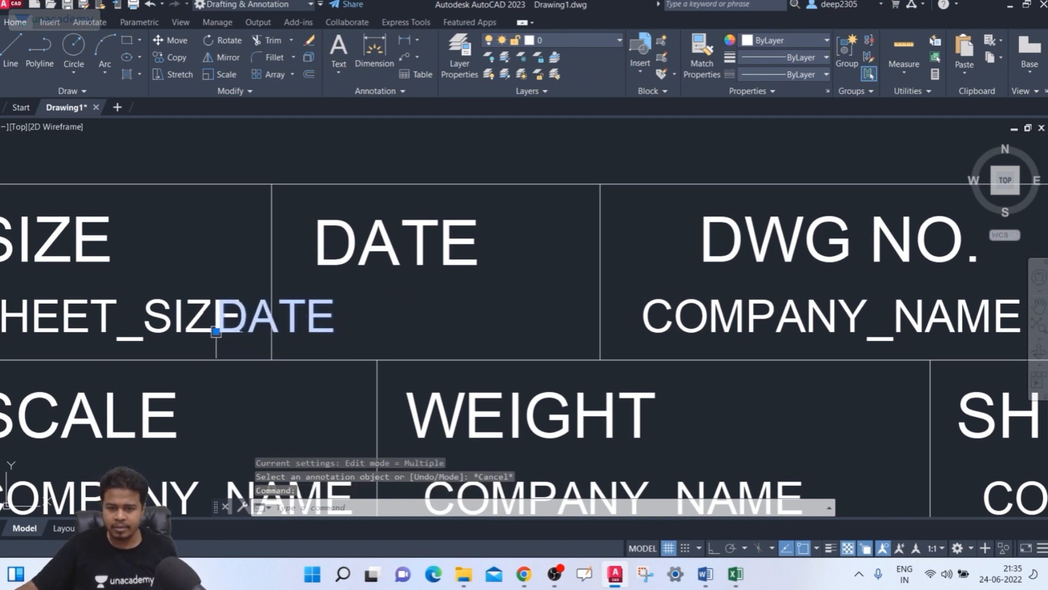
{"action": "left_click", "coordinate": [217, 332]}
{"action": "middle_click_drag", "start_coordinate": [449, 328], "coordinate": [456, 320]}
{"action": "key", "text": "Escape"}
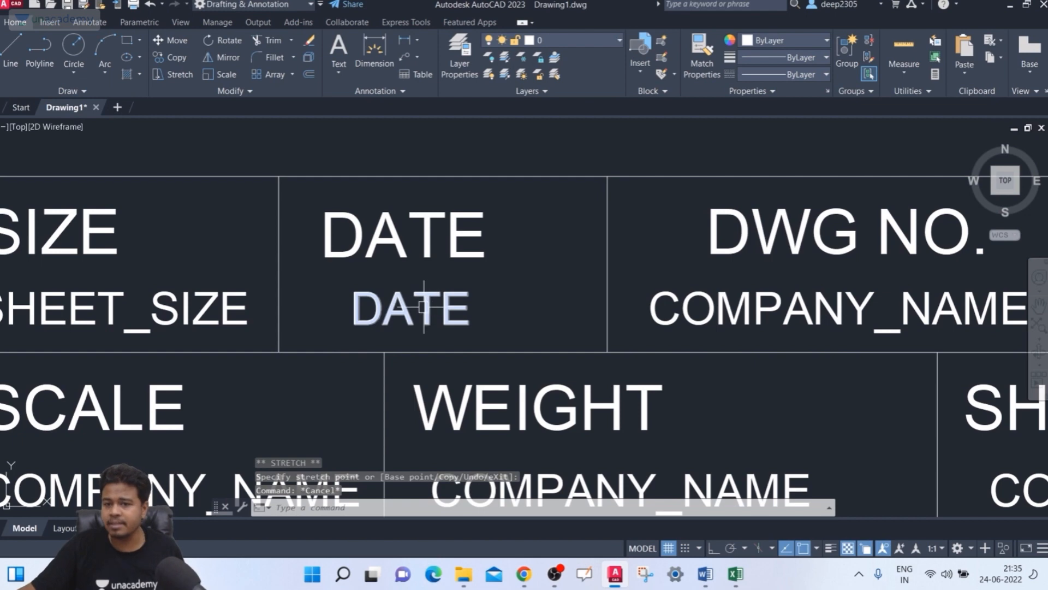
Step: Try to edit the DATE attribute with the ATTEDIT command
{"action": "left_click", "coordinate": [431, 309]}
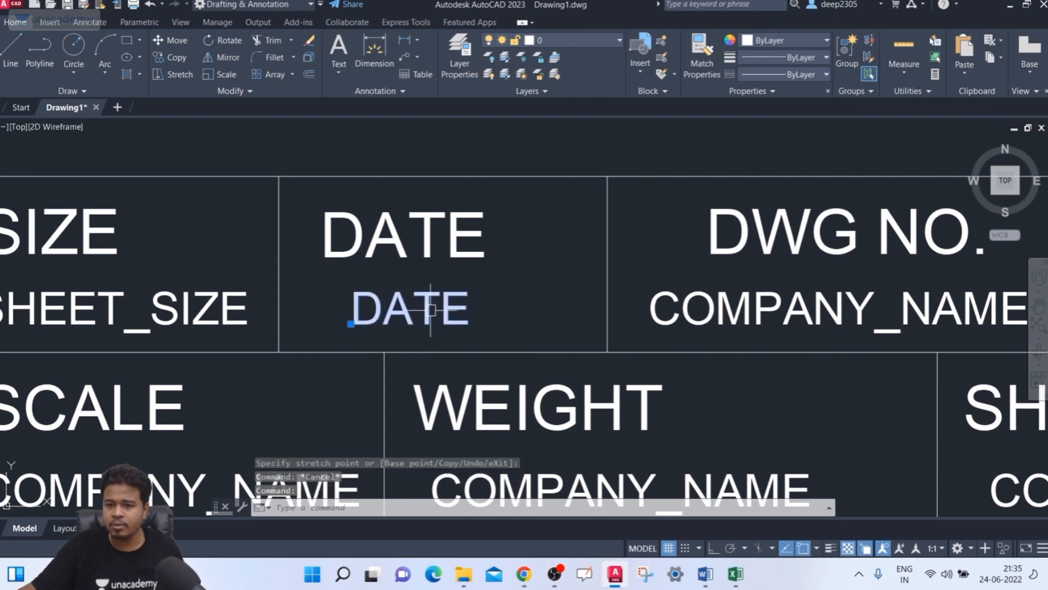
{"action": "type", "text": "ATTEDIT"}
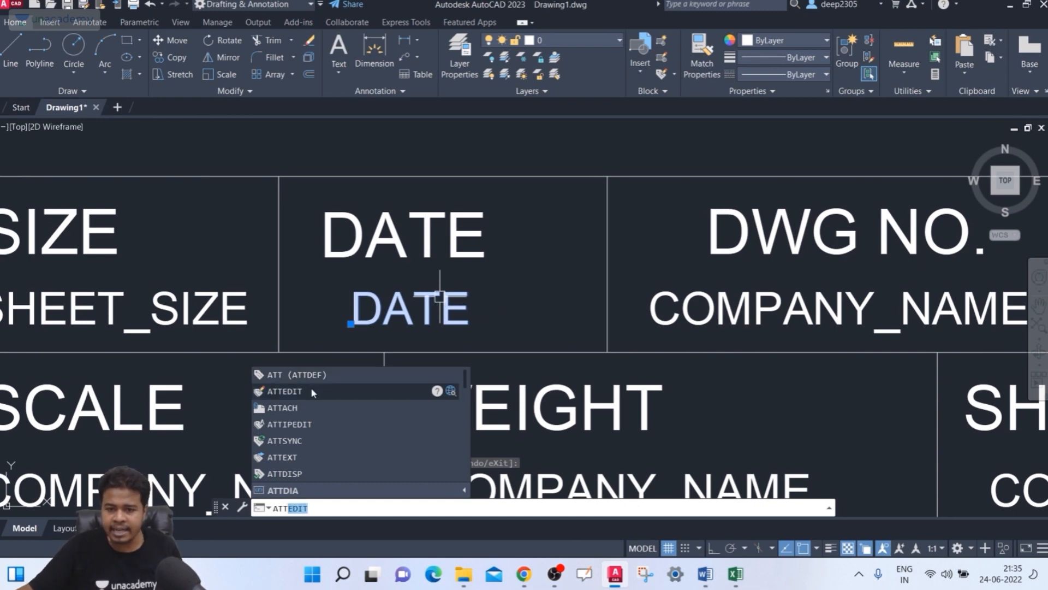
{"action": "left_click", "coordinate": [310, 390]}
{"action": "left_click", "coordinate": [391, 323]}
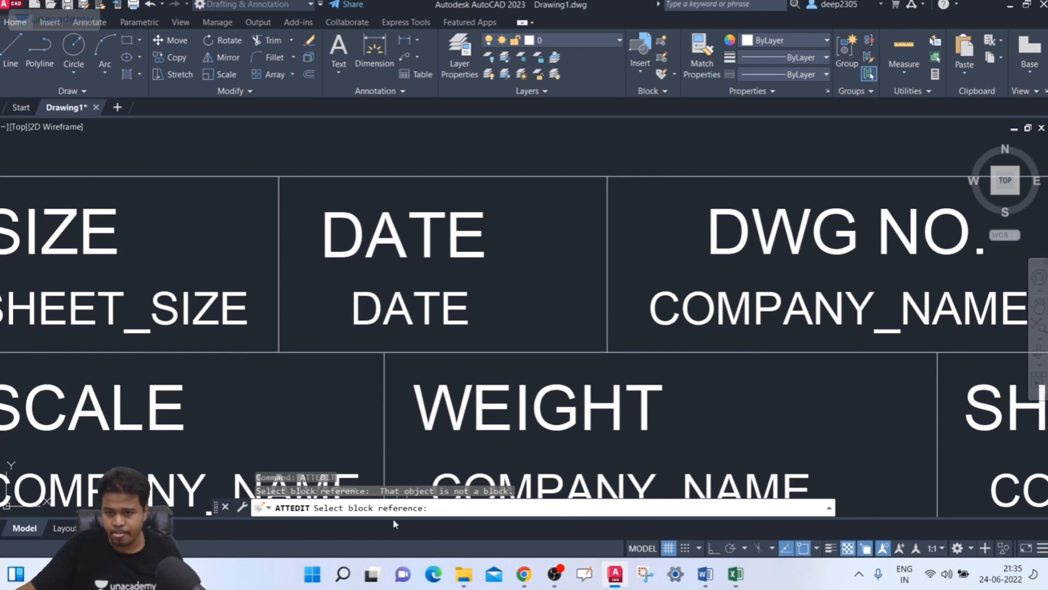
{"action": "key", "text": "Escape"}
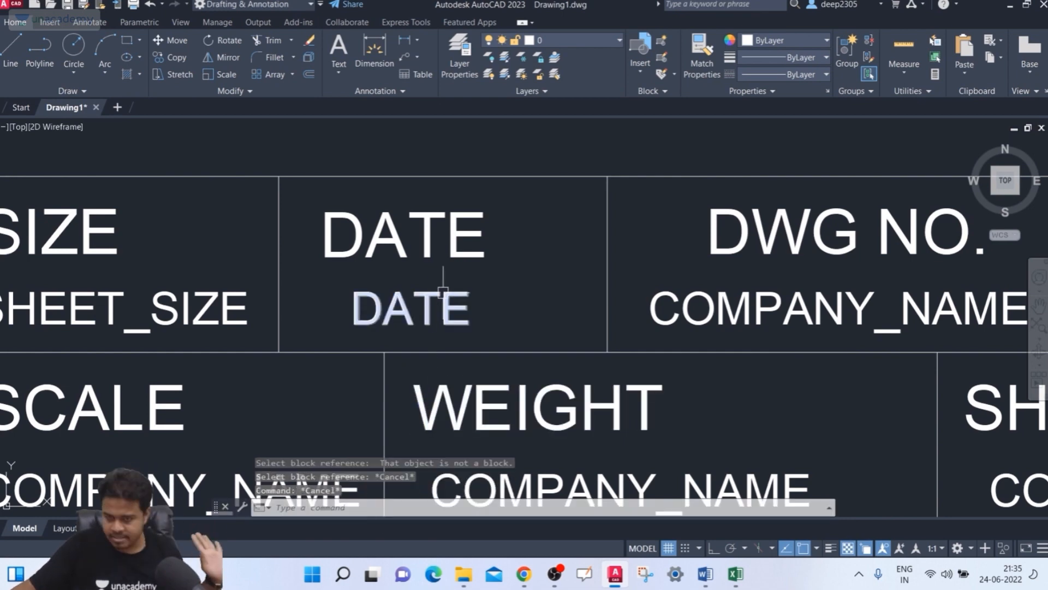
Step: Set the tag, prompt and default of the attribute below the DWG NO. label to DWG_NO
{"action": "scroll", "coordinate": [386, 322], "scroll_direction": "down", "scroll_amount": 2}
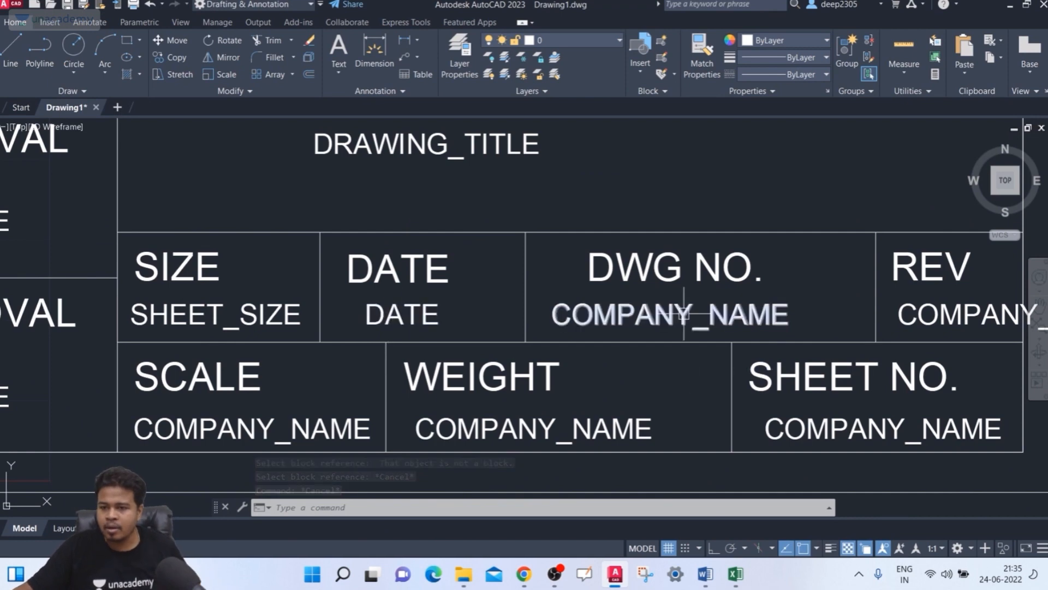
{"action": "double_click", "coordinate": [633, 314]}
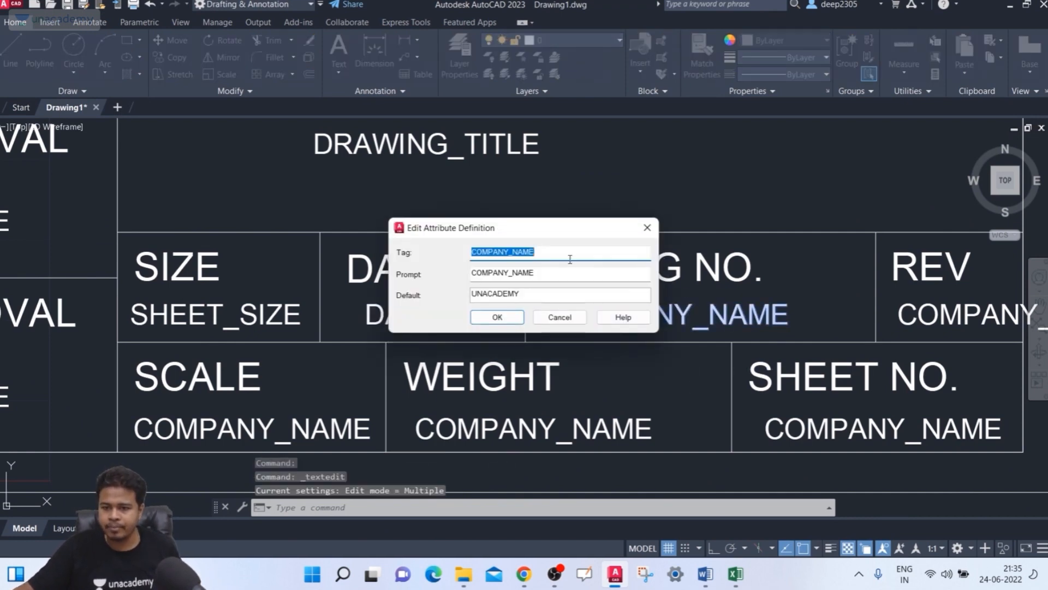
{"action": "type", "text": "DWG"}
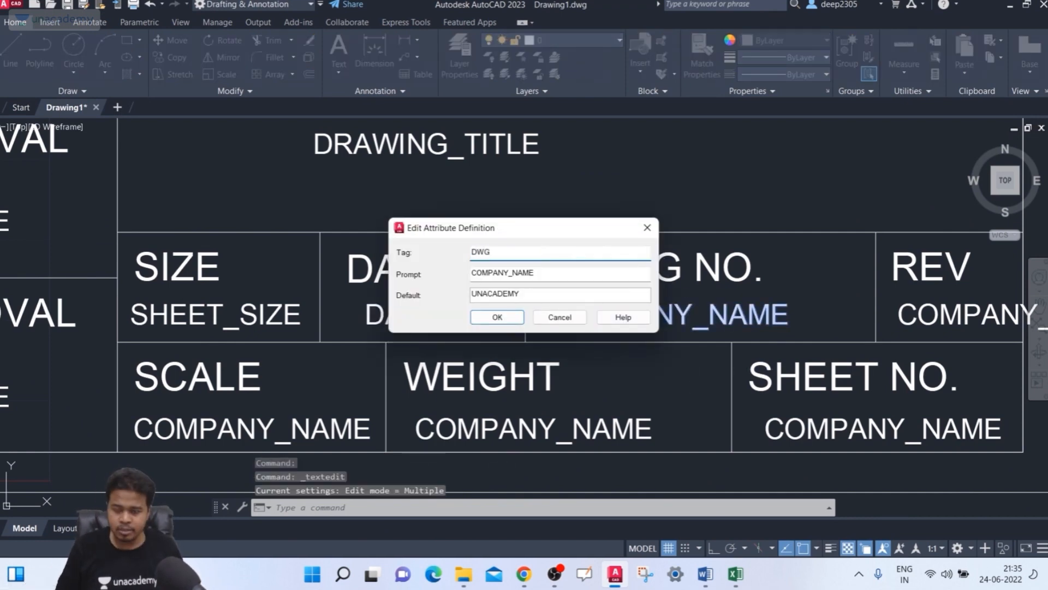
{"action": "type", "text": " _NO"}
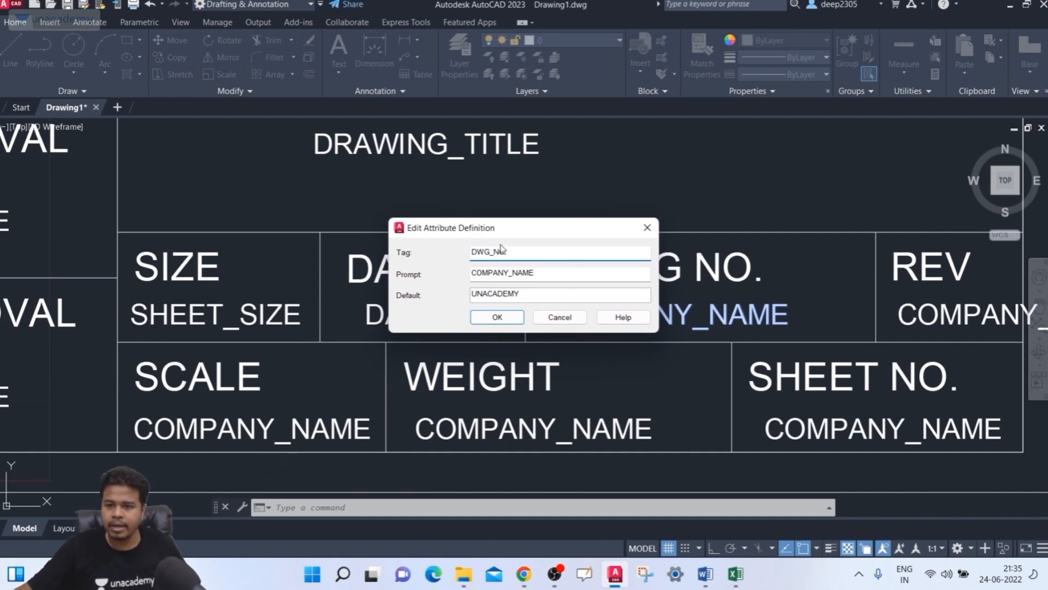
{"action": "left_click_drag", "start_coordinate": [531, 254], "coordinate": [320, 257]}
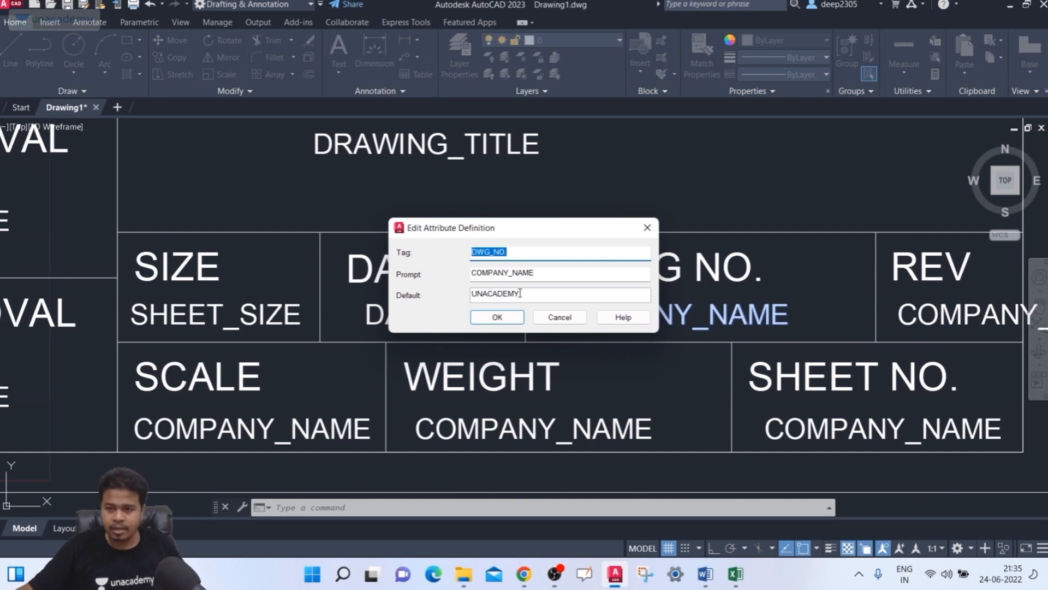
{"action": "key", "text": "ctrl+c"}
{"action": "key", "text": "Tab"}
{"action": "key", "text": "ctrl+v"}
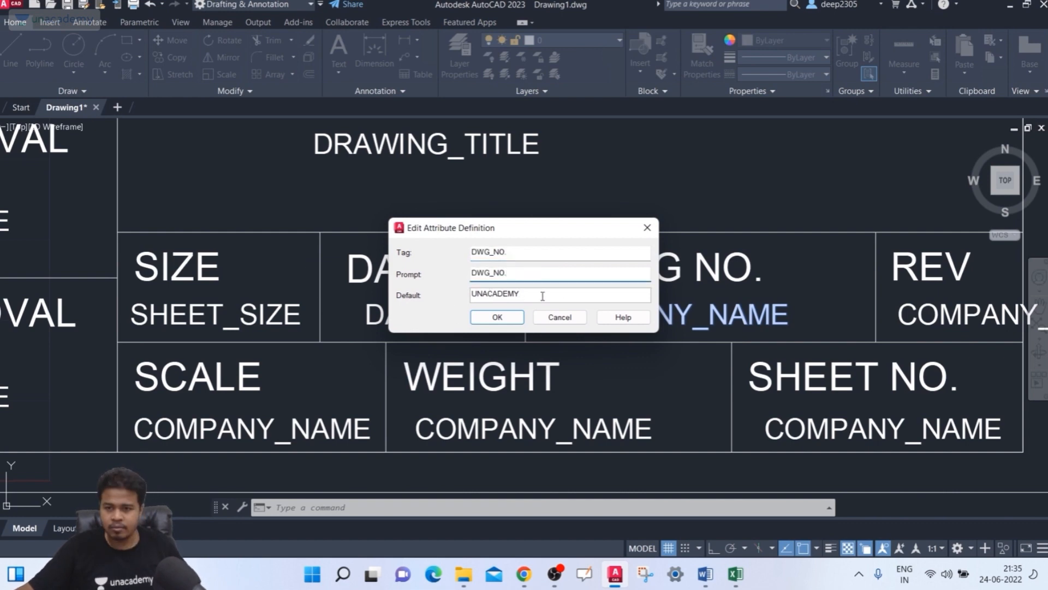
{"action": "left_click_drag", "start_coordinate": [542, 296], "coordinate": [473, 298]}
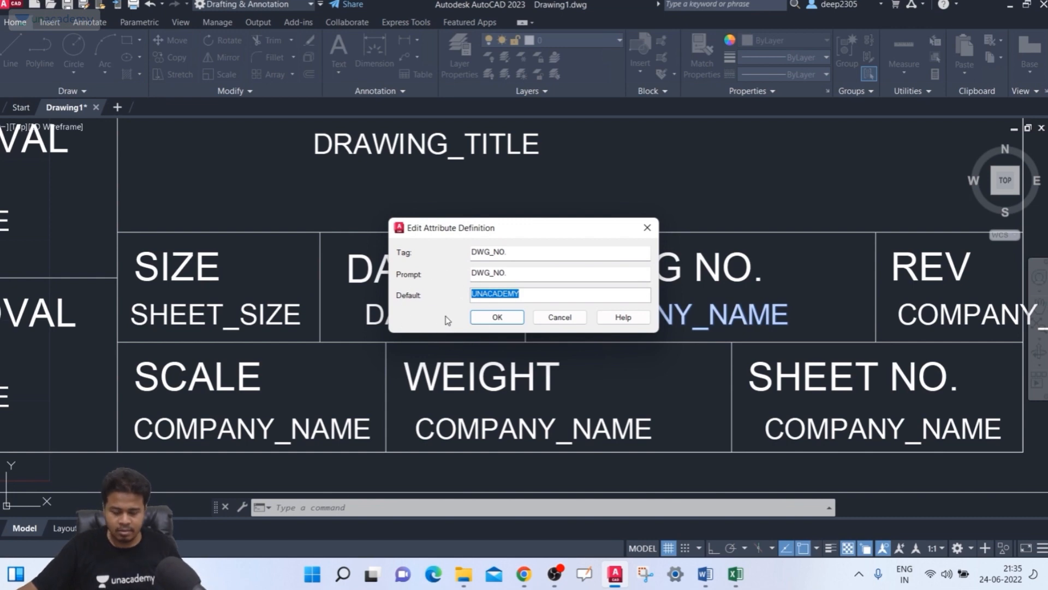
{"action": "key", "text": "ctrl+v"}
{"action": "left_click", "coordinate": [497, 317]}
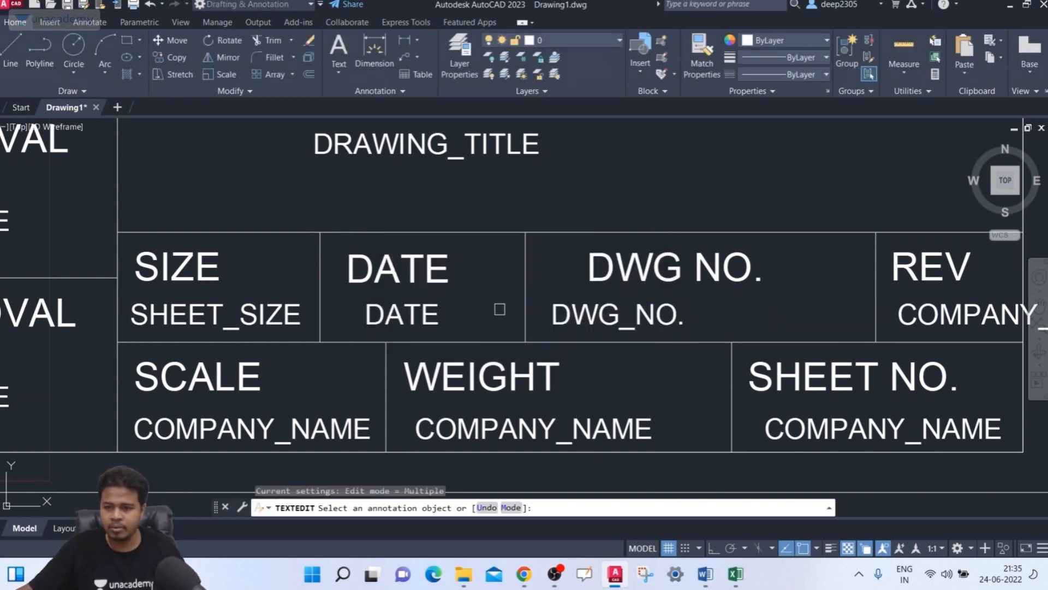
Step: Set the tag and prompt of the attribute below the REV label to REV, with 0 as its default
{"action": "middle_click_drag", "start_coordinate": [715, 306], "coordinate": [499, 283]}
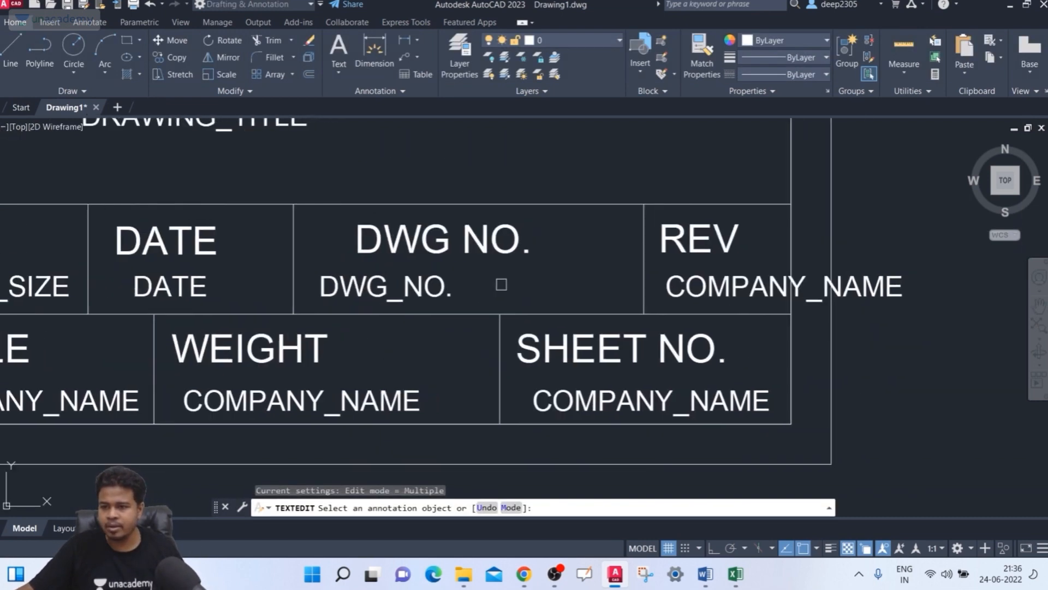
{"action": "left_click", "coordinate": [695, 297]}
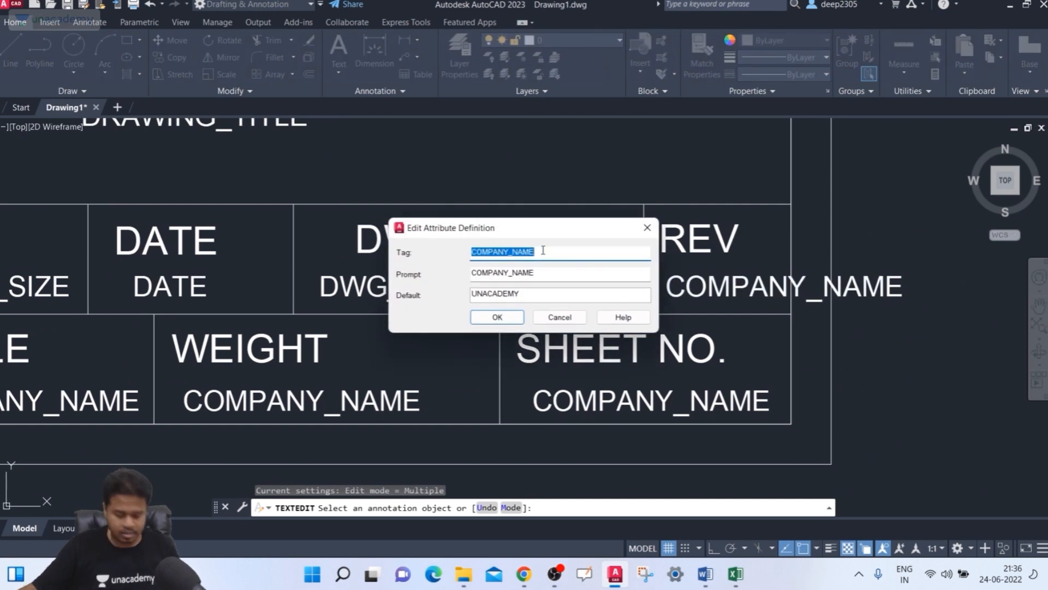
{"action": "type", "text": "REV"}
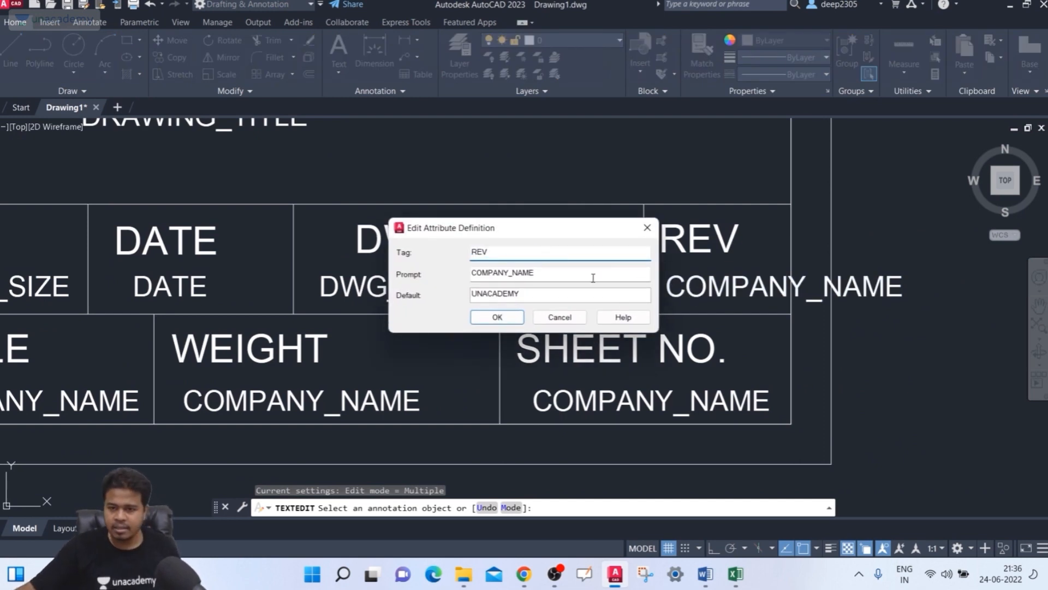
{"action": "key", "text": "Tab"}
{"action": "type", "text": "REV"}
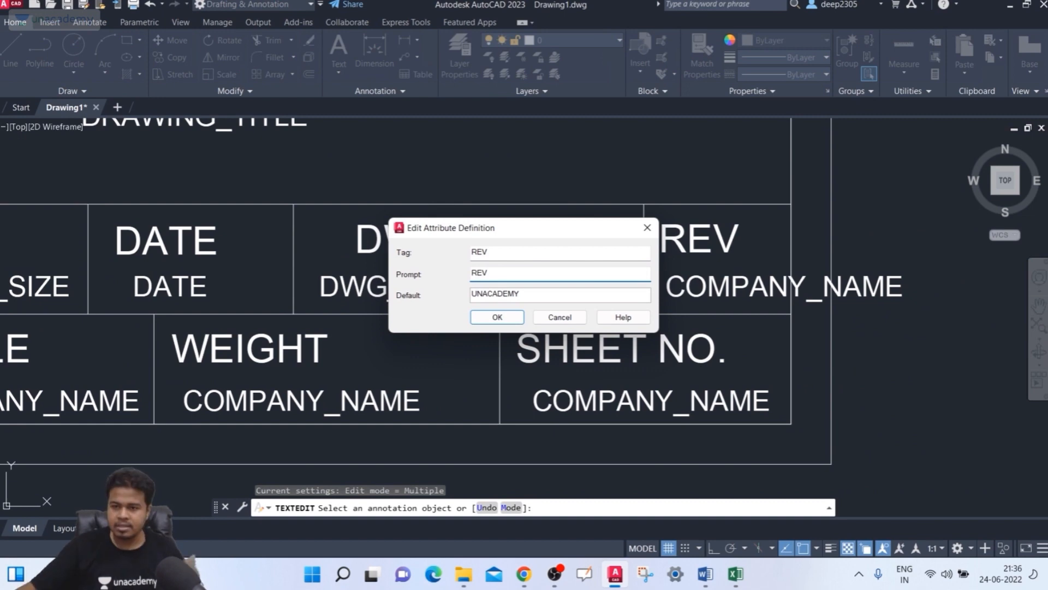
{"action": "key", "text": "Tab"}
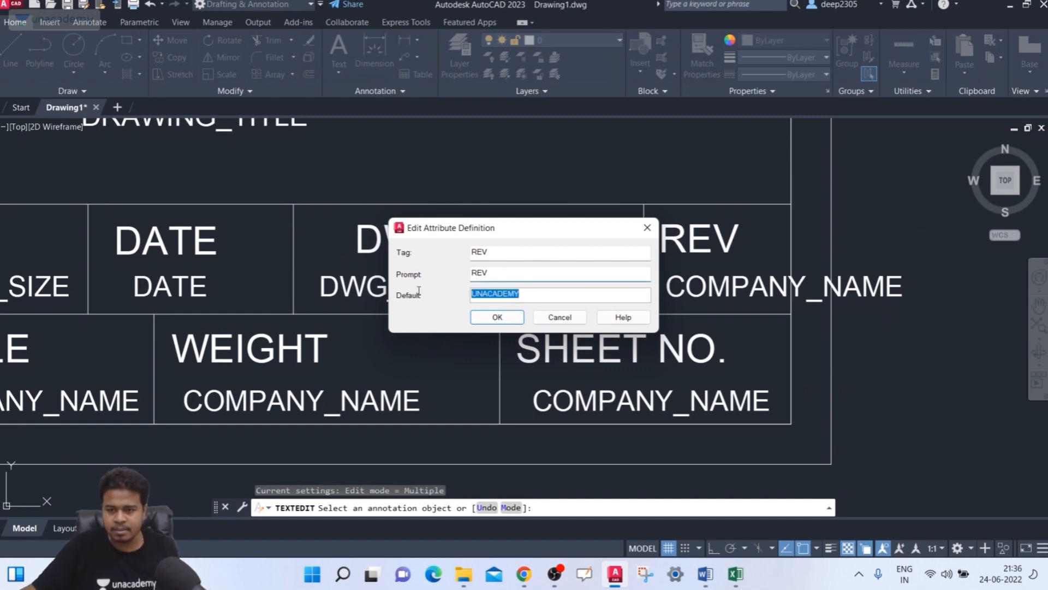
{"action": "type", "text": "0"}
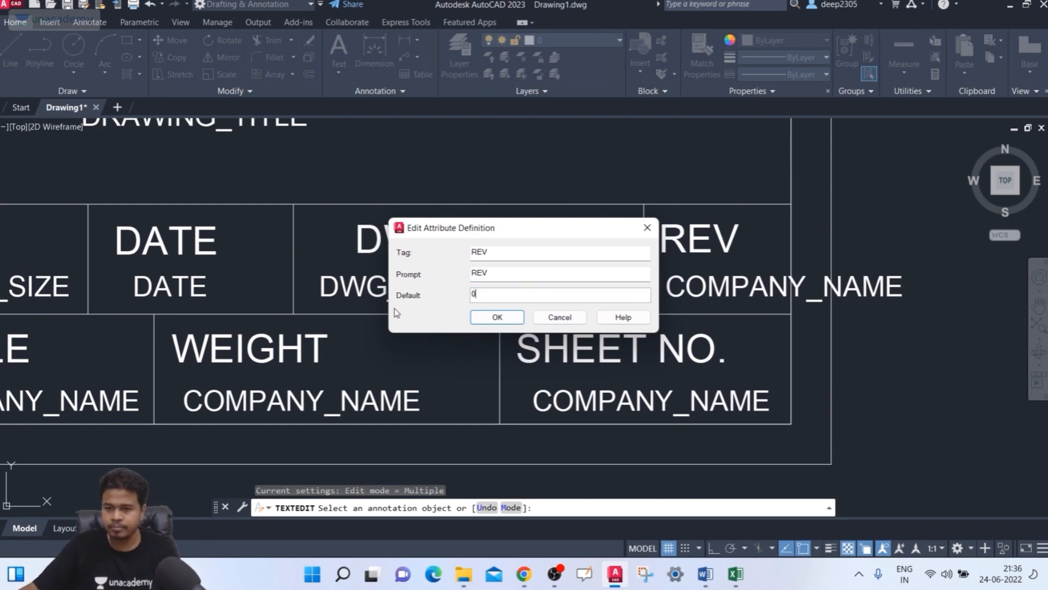
{"action": "left_click", "coordinate": [494, 317]}
{"action": "middle_click_drag", "start_coordinate": [453, 253], "coordinate": [706, 208]}
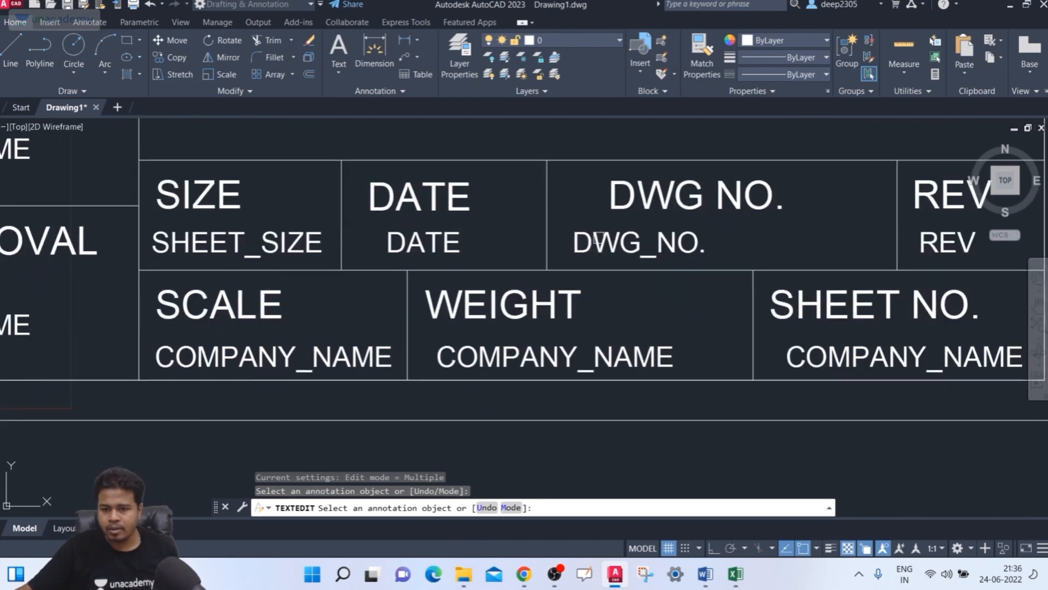
{"action": "key", "text": "Escape"}
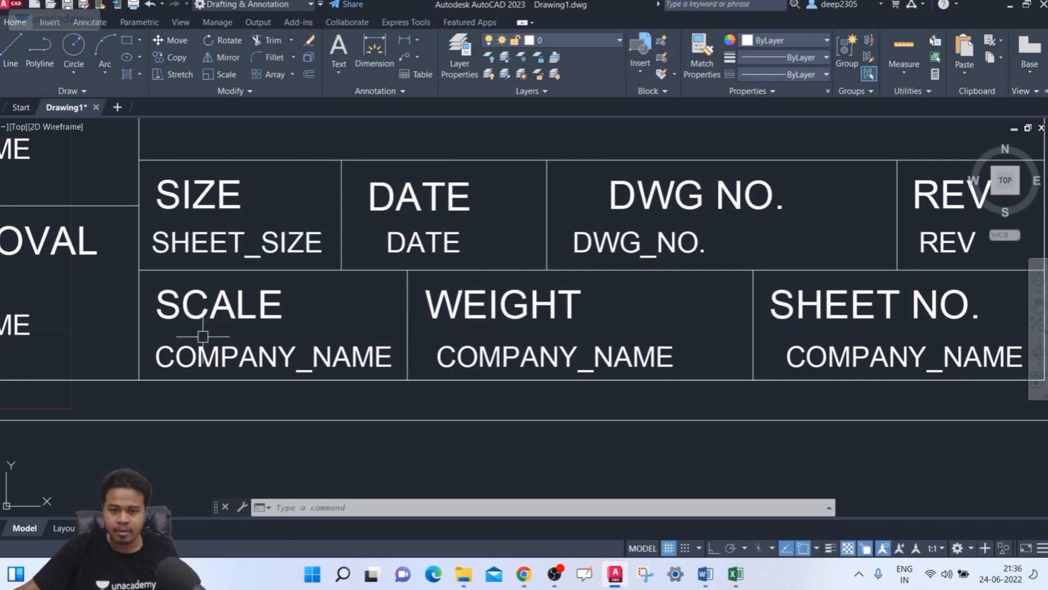
{"action": "key", "text": "Escape"}
Step: Set the tag and prompt of the attribute below the SCALE label to SCALE, with 1:1 as its default
{"action": "double_click", "coordinate": [241, 371]}
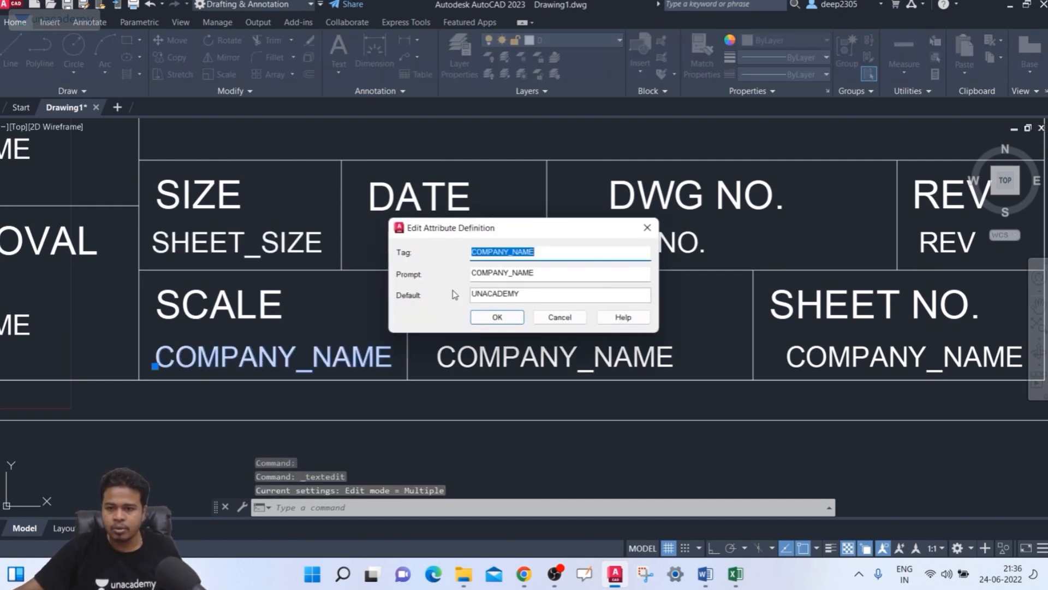
{"action": "type", "text": "SCA"}
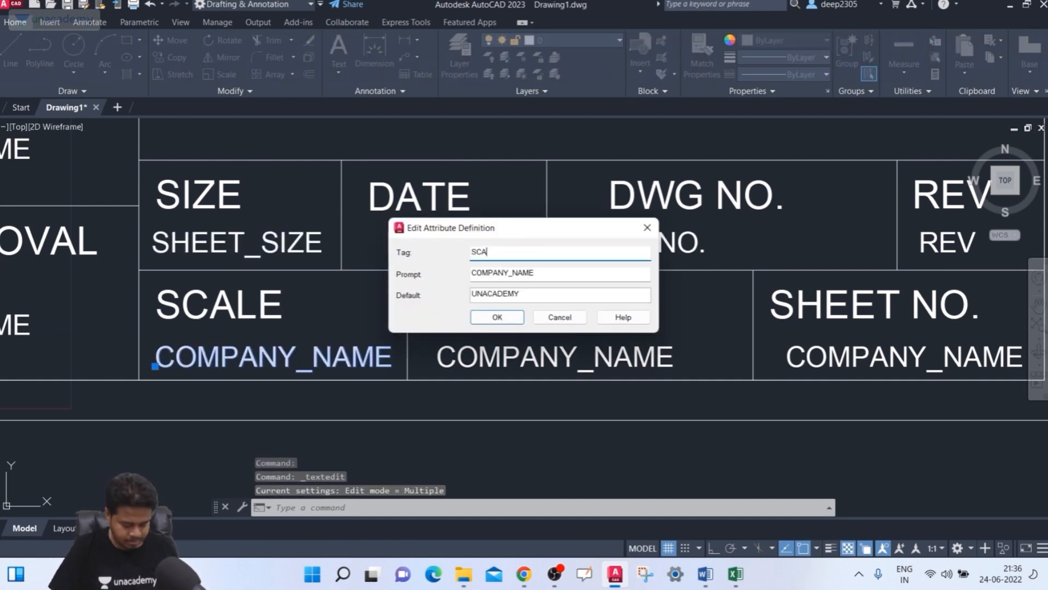
{"action": "type", "text": "LE"}
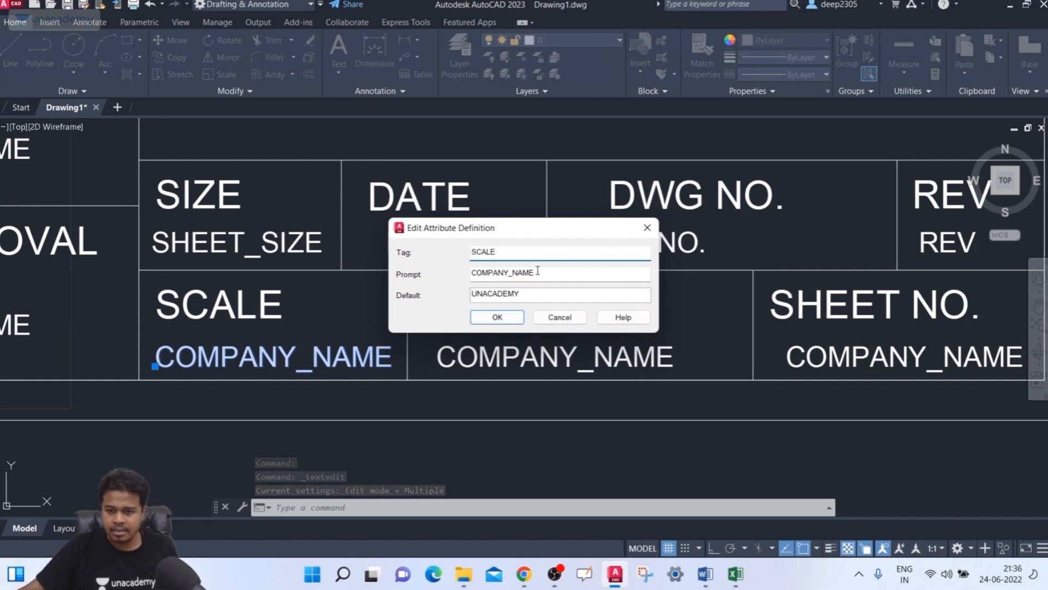
{"action": "key", "text": "Tab"}
{"action": "type", "text": "SCA"}
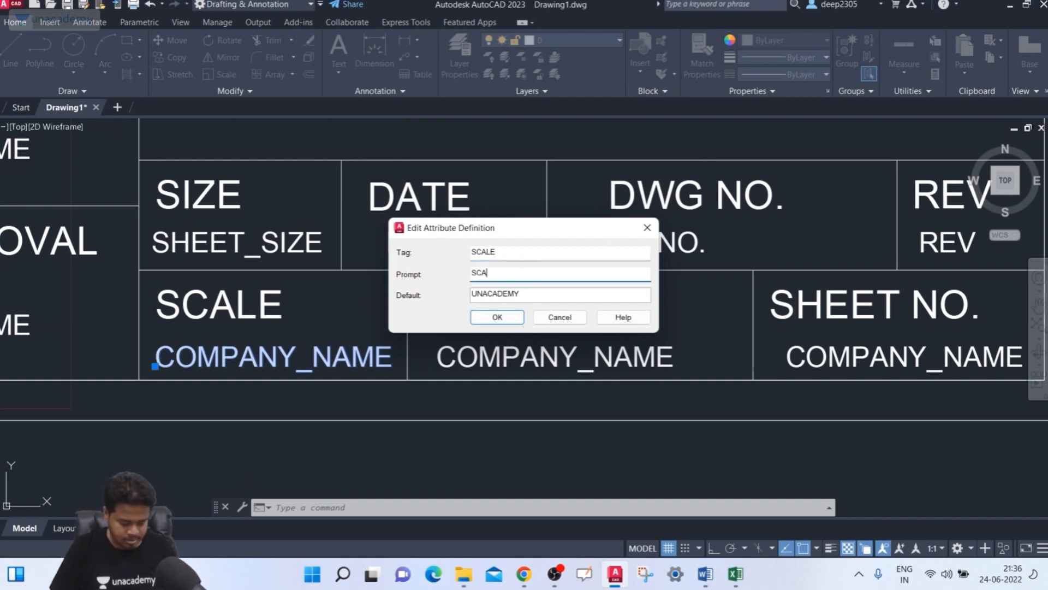
{"action": "key", "text": "Tab"}
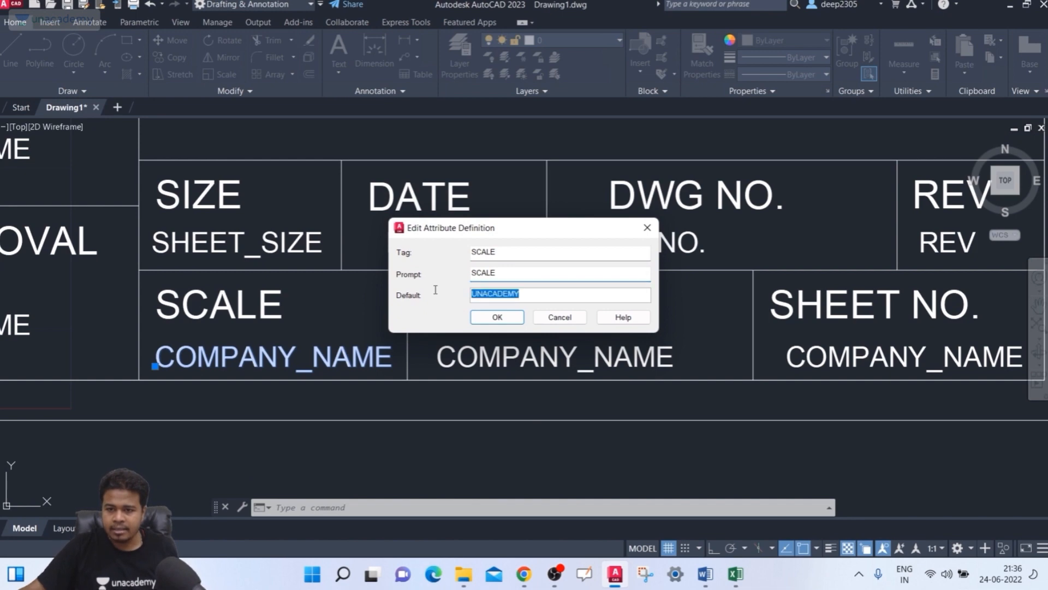
{"action": "type", "text": "1"}
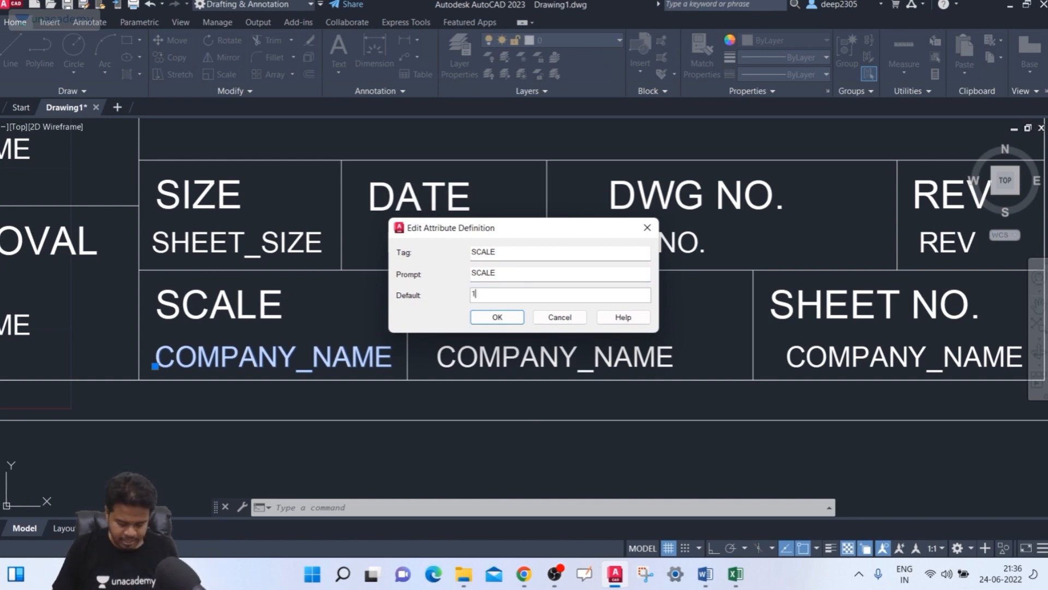
{"action": "type", "text": ":2"}
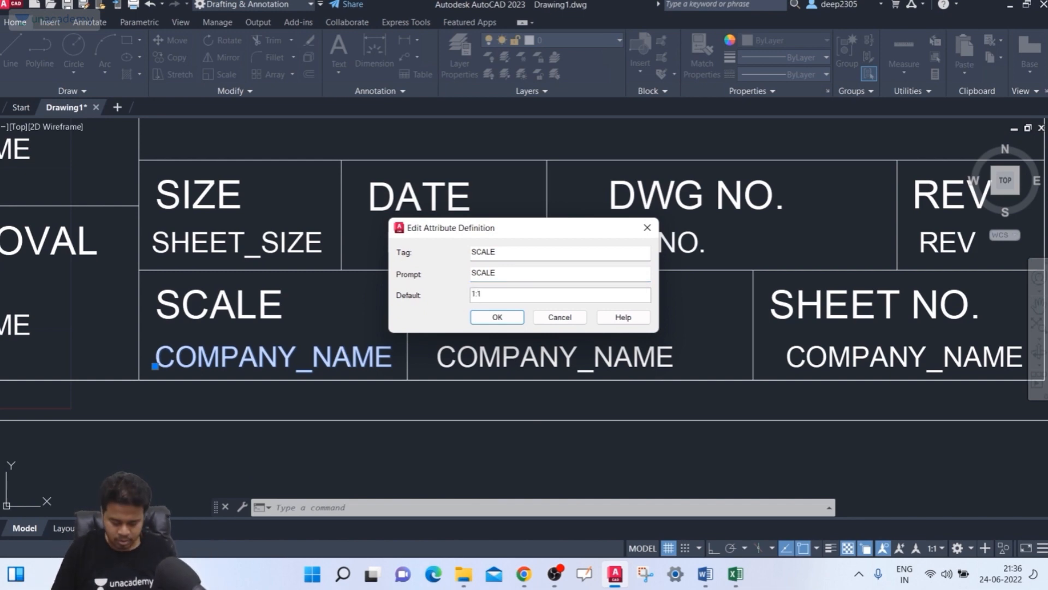
{"action": "left_click", "coordinate": [495, 317]}
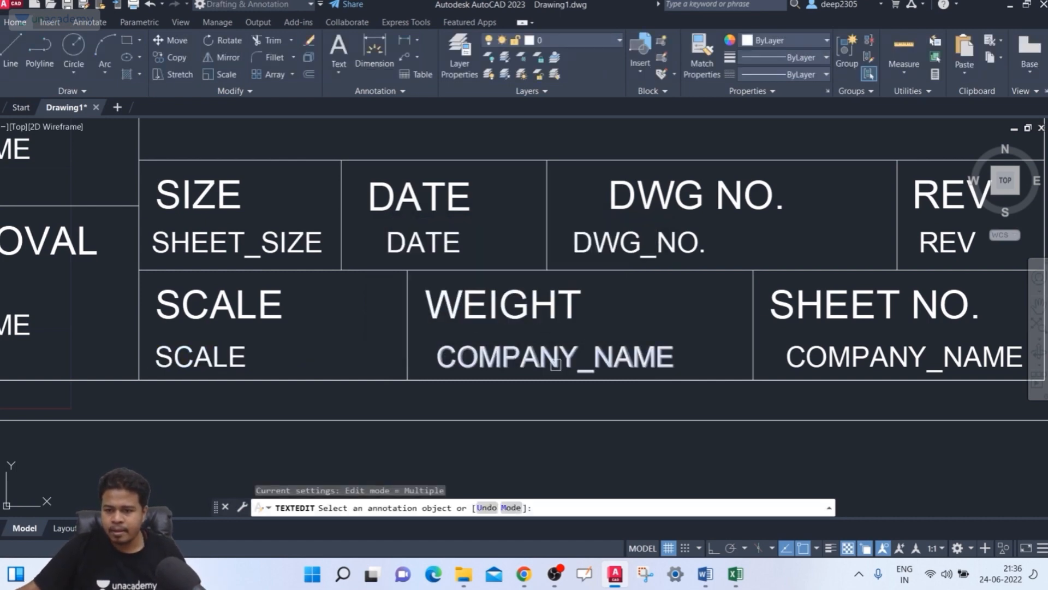
{"action": "key", "text": "Escape"}
Step: Set the tag and prompt of the attribute below the WEIGHT label to WEIGHT, with 20 kg as its default
{"action": "double_click", "coordinate": [614, 356]}
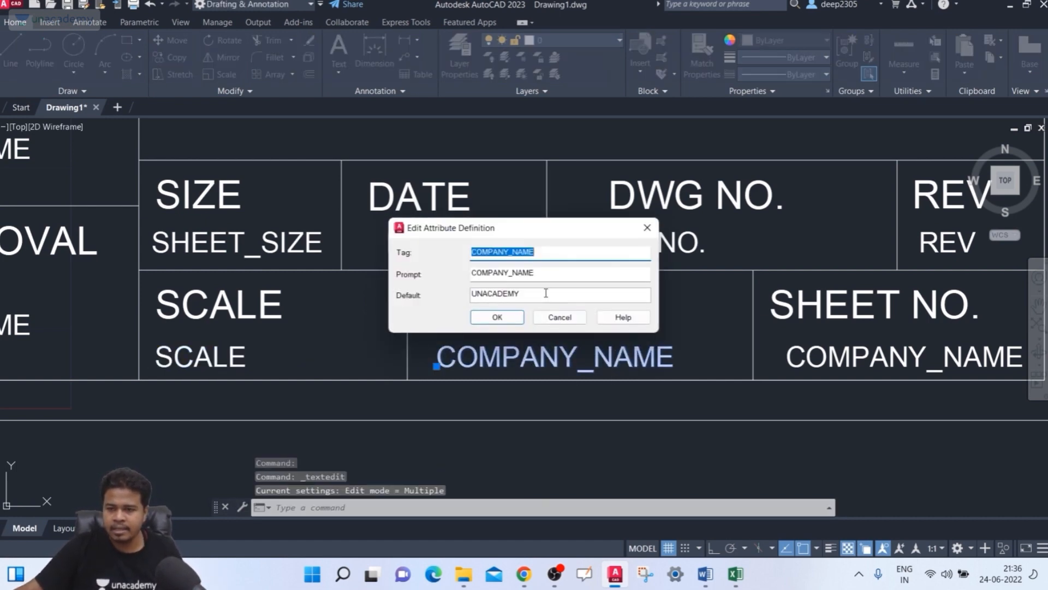
{"action": "type", "text": "WEIGHT"}
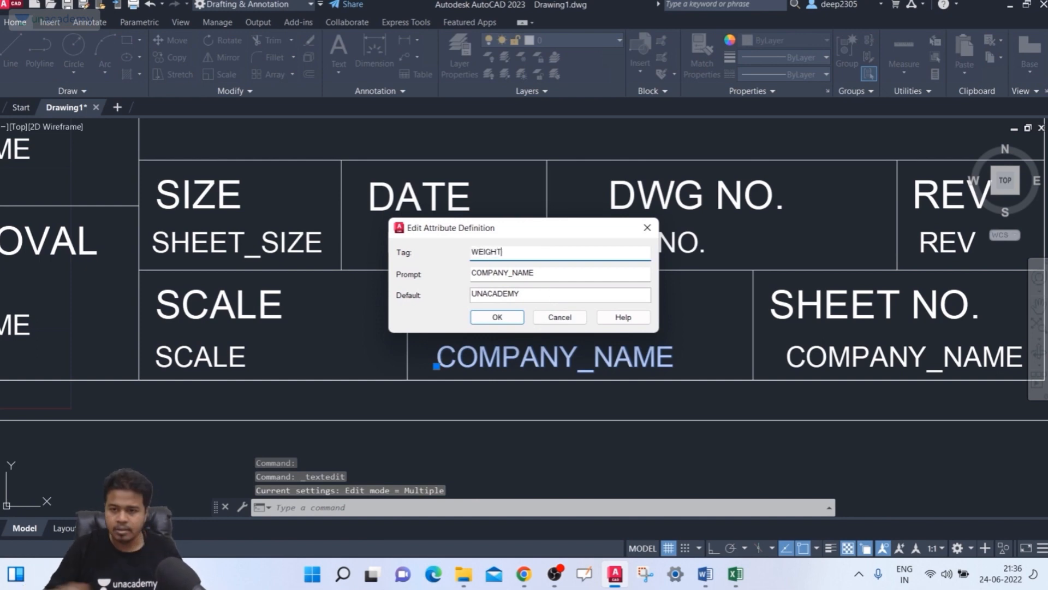
{"action": "double_click", "coordinate": [539, 250]}
{"action": "key", "text": "ctrl+c"}
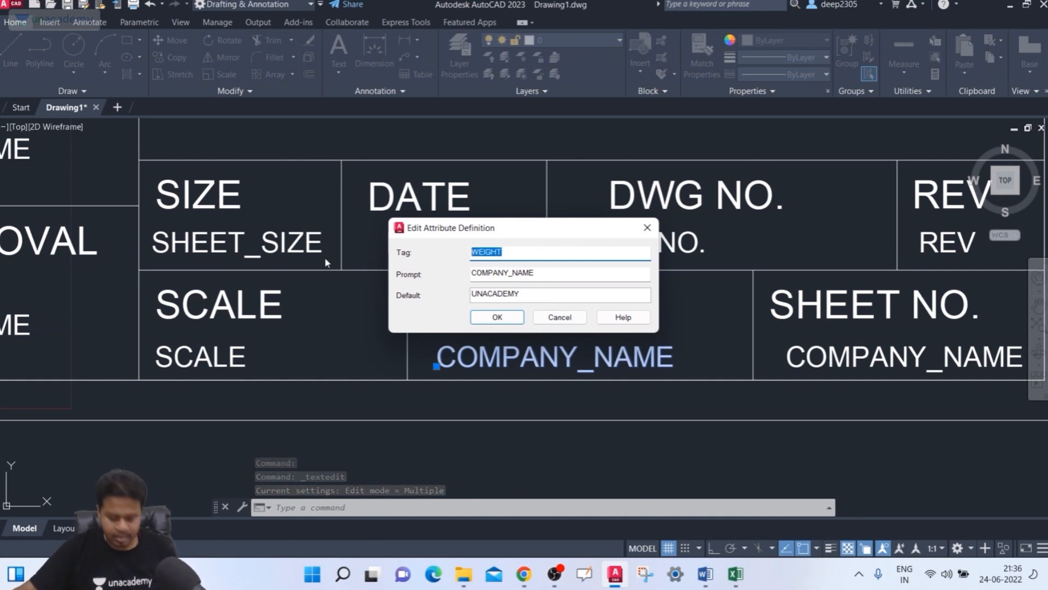
{"action": "double_click", "coordinate": [538, 272]}
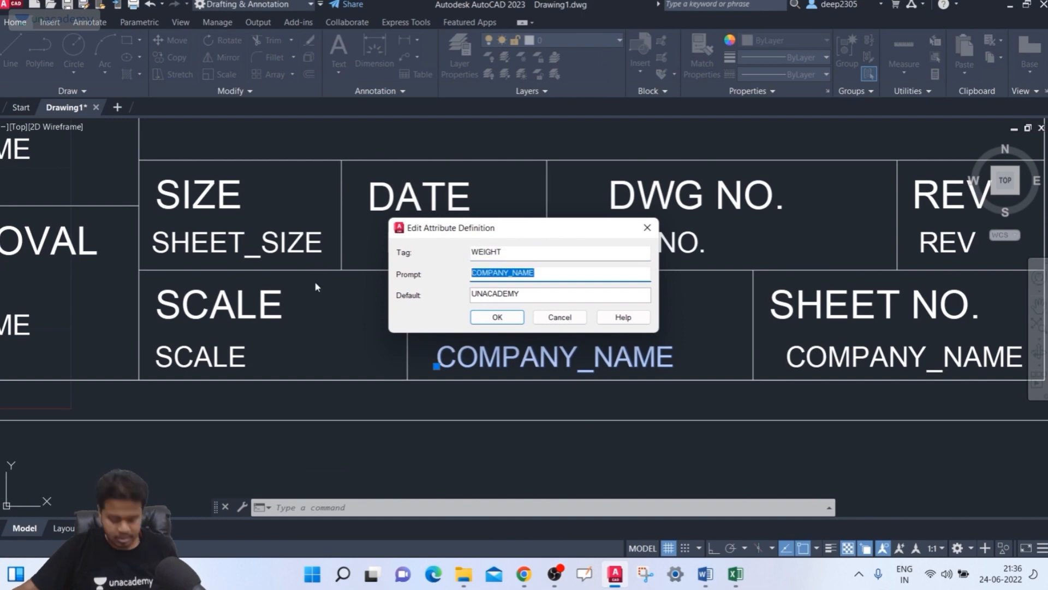
{"action": "key", "text": "ctrl+v"}
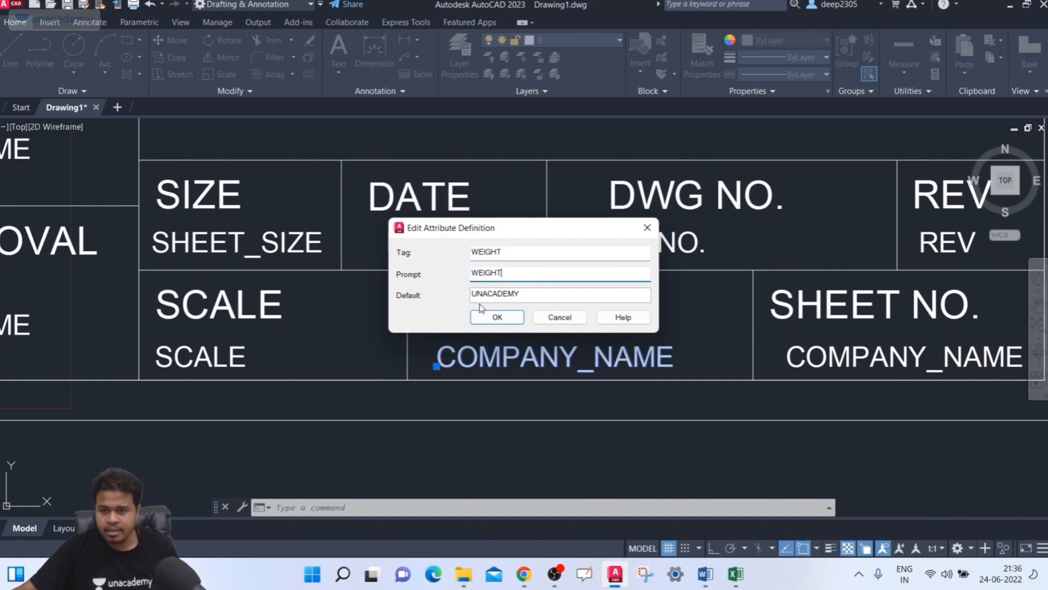
{"action": "double_click", "coordinate": [528, 299]}
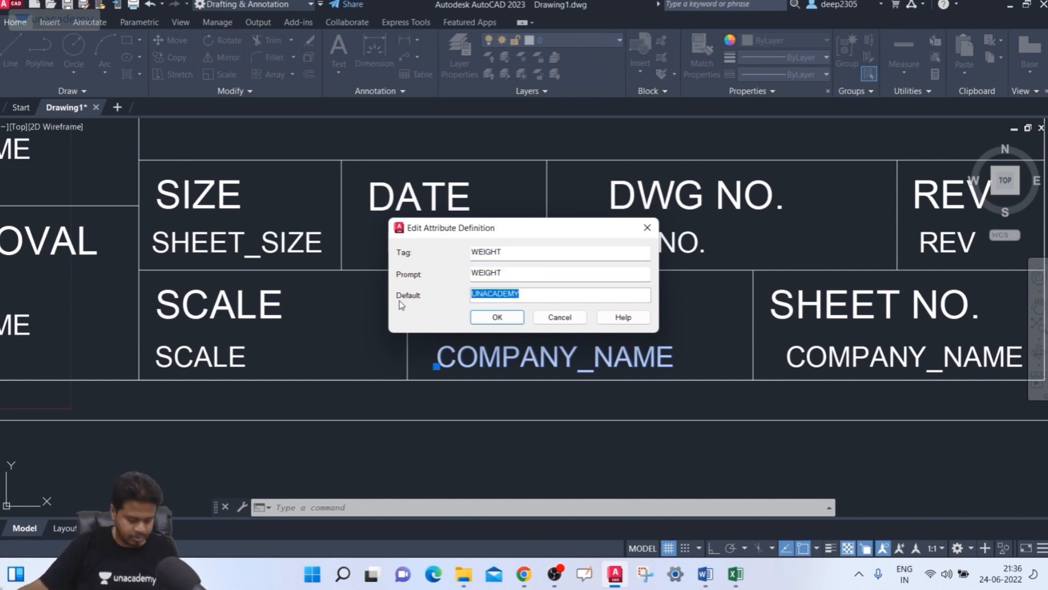
{"action": "key", "text": "Caps_Lock"}
{"action": "type", "text": "in"}
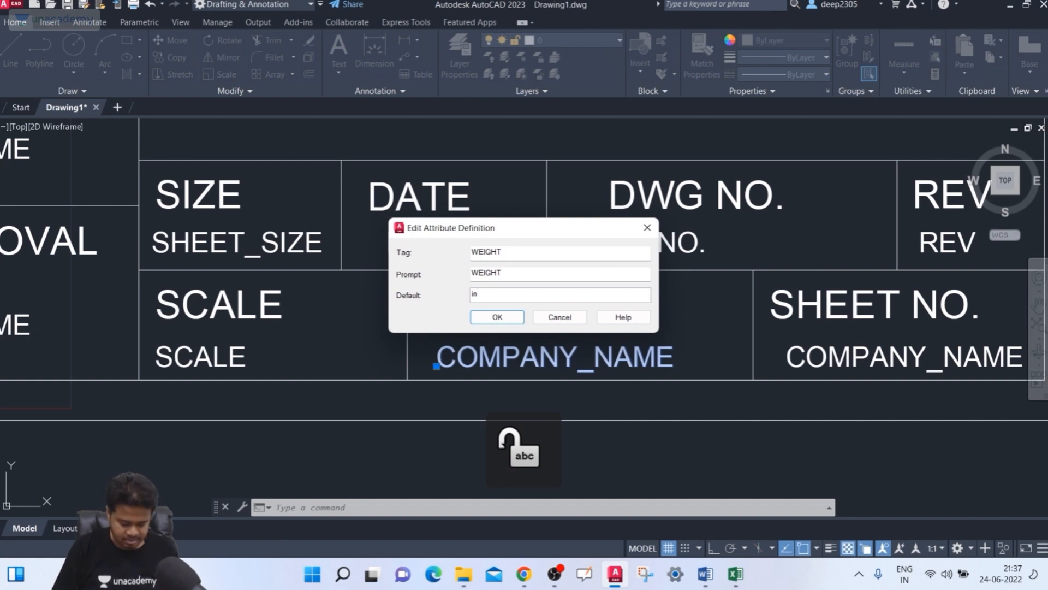
{"action": "key", "text": "BackSpace"}
{"action": "type", "text": "20 kg"}
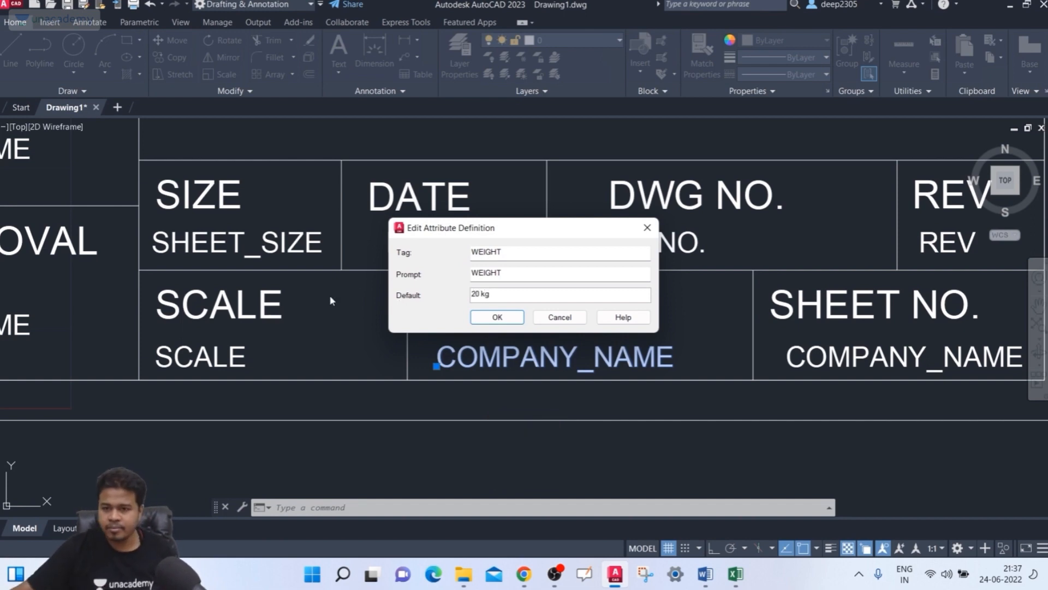
{"action": "left_click", "coordinate": [494, 317]}
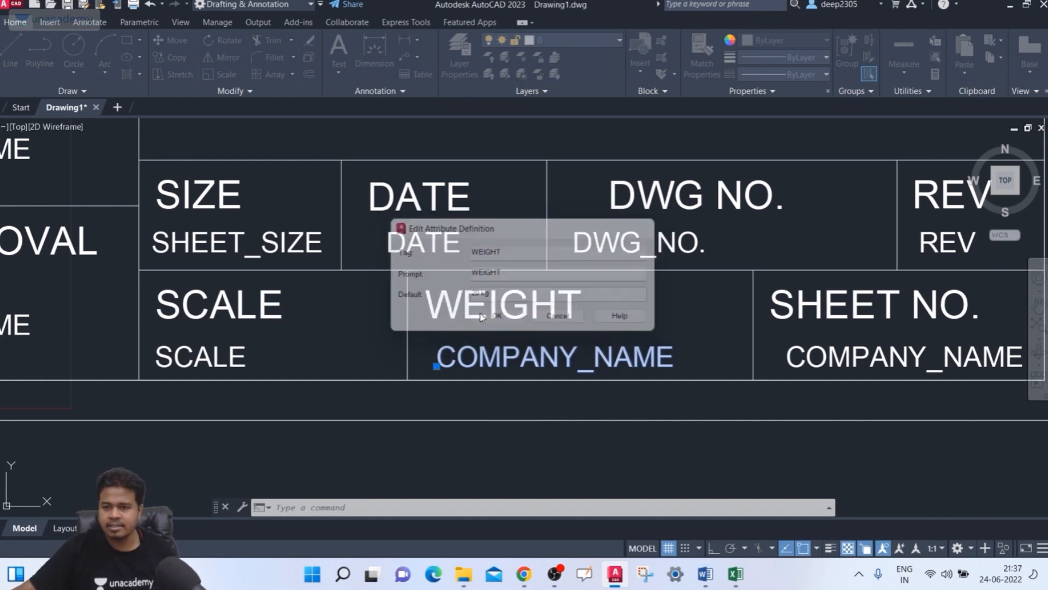
{"action": "middle_click_drag", "start_coordinate": [524, 335], "coordinate": [457, 335]}
{"action": "key", "text": "Escape"}
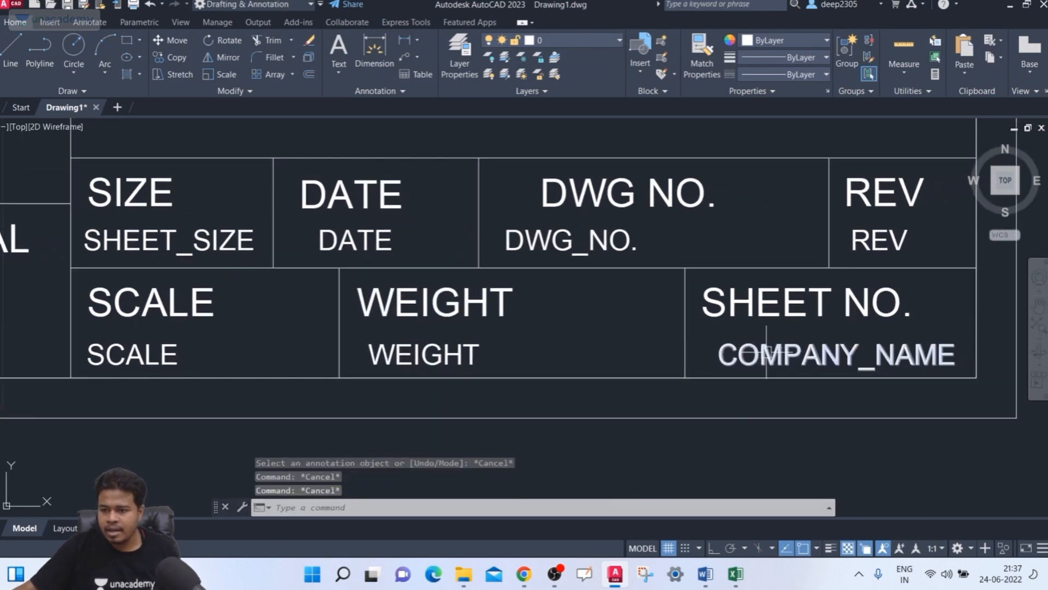
Step: Set the tag and prompt of the attribute below the SHEET NO. label to sheet_no, with "1 of 10" as its default
{"action": "left_click", "coordinate": [767, 351]}
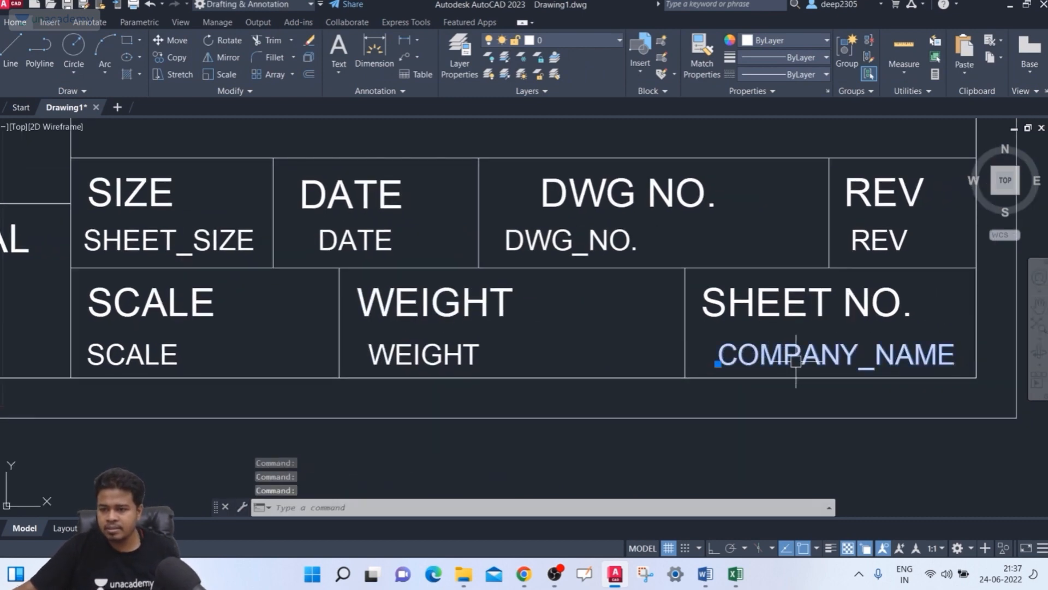
{"action": "double_click", "coordinate": [789, 352]}
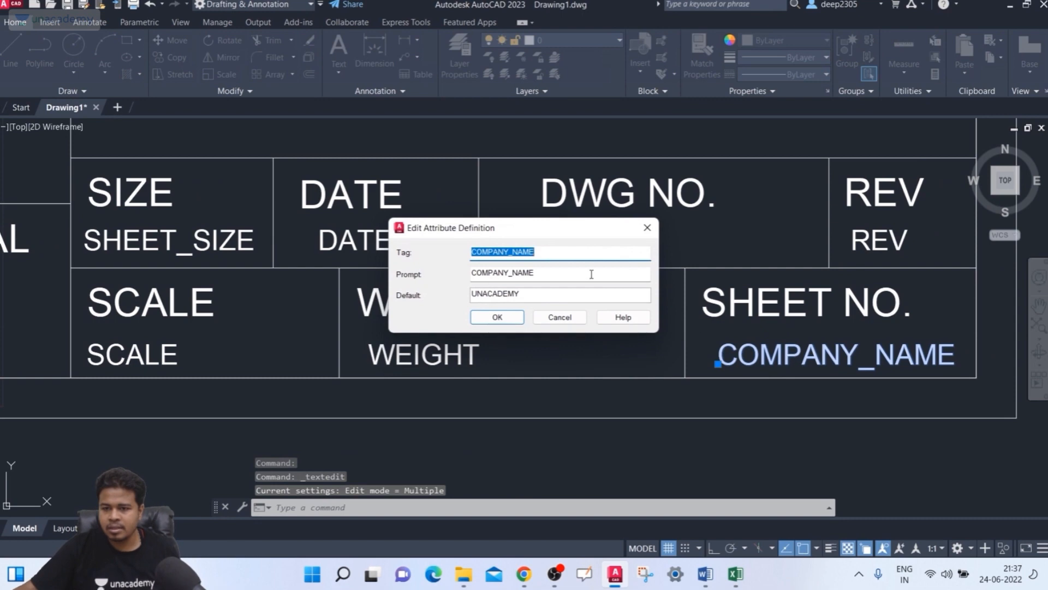
{"action": "type", "text": "sheet"}
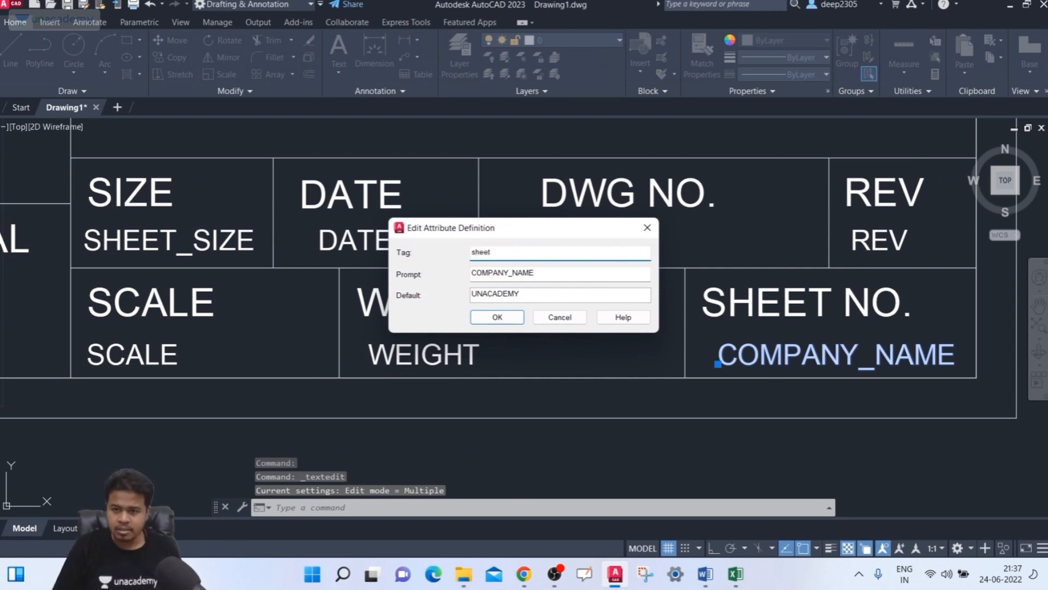
{"action": "key", "text": "BackSpace"}
{"action": "key", "text": "BackSpace"}
{"action": "key", "text": "BackSpace"}
{"action": "key", "text": "BackSpace"}
{"action": "key", "text": "BackSpace"}
{"action": "type", "text": "sh"}
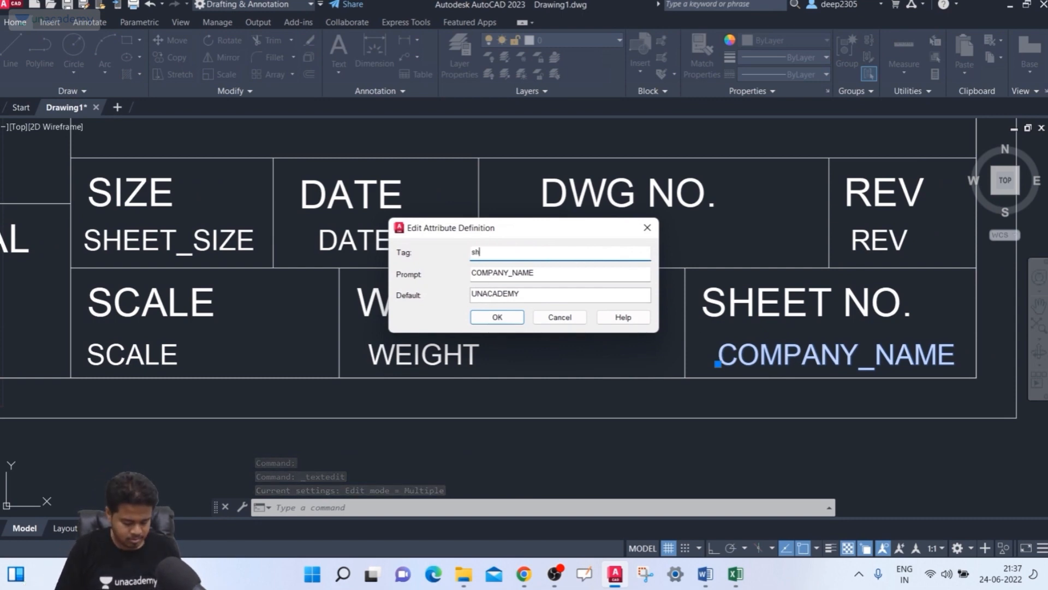
{"action": "type", "text": "eet_no"}
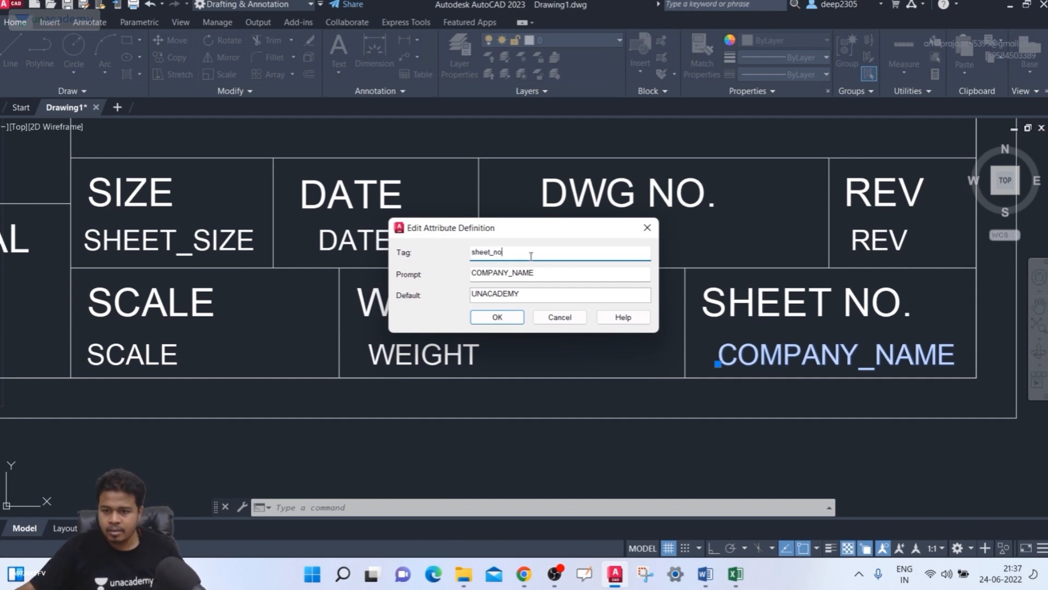
{"action": "left_click_drag", "start_coordinate": [530, 256], "coordinate": [85, 217]}
{"action": "key", "text": "ctrl+c"}
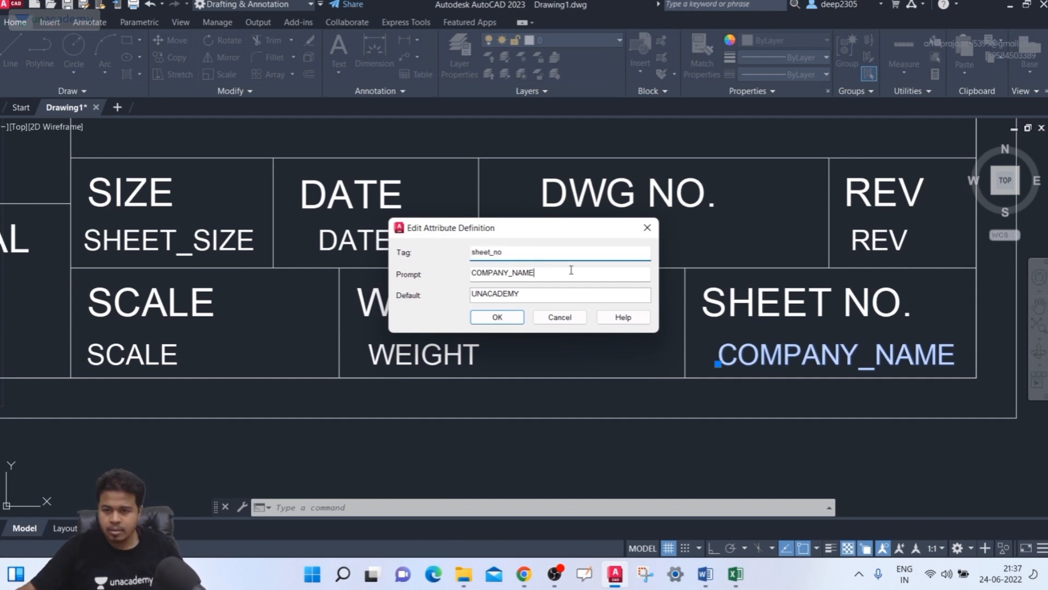
{"action": "key", "text": "Tab"}
{"action": "key", "text": "ctrl+v"}
{"action": "key", "text": "Tab"}
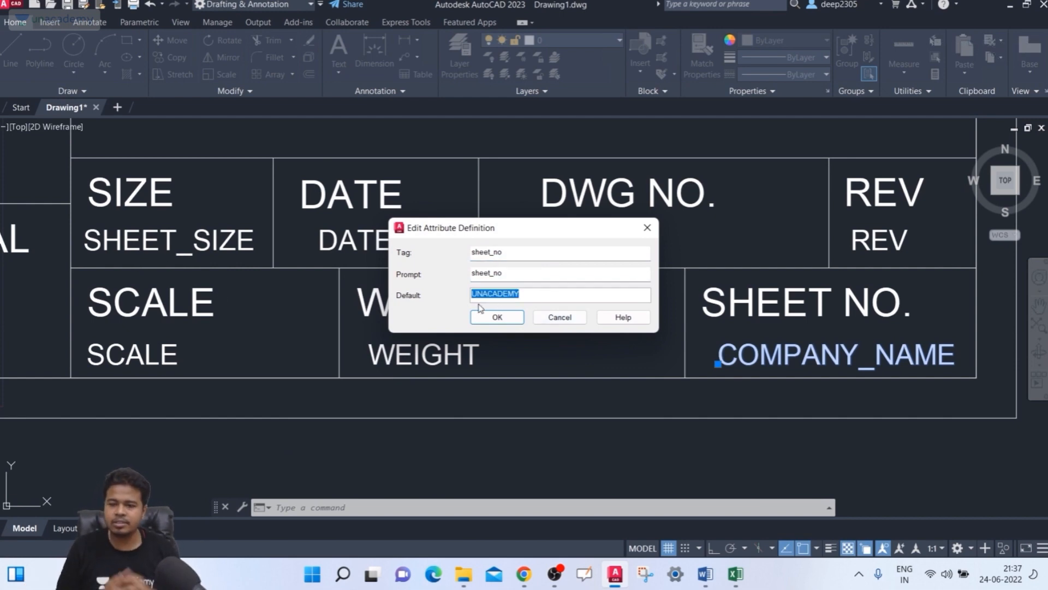
{"action": "type", "text": "1 of 10"}
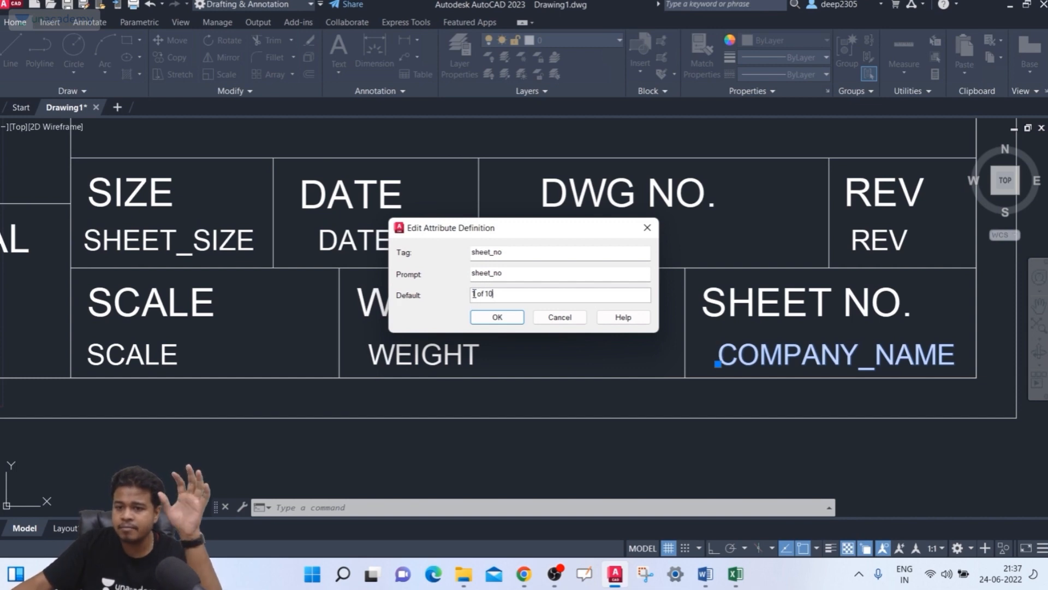
{"action": "left_click", "coordinate": [496, 316]}
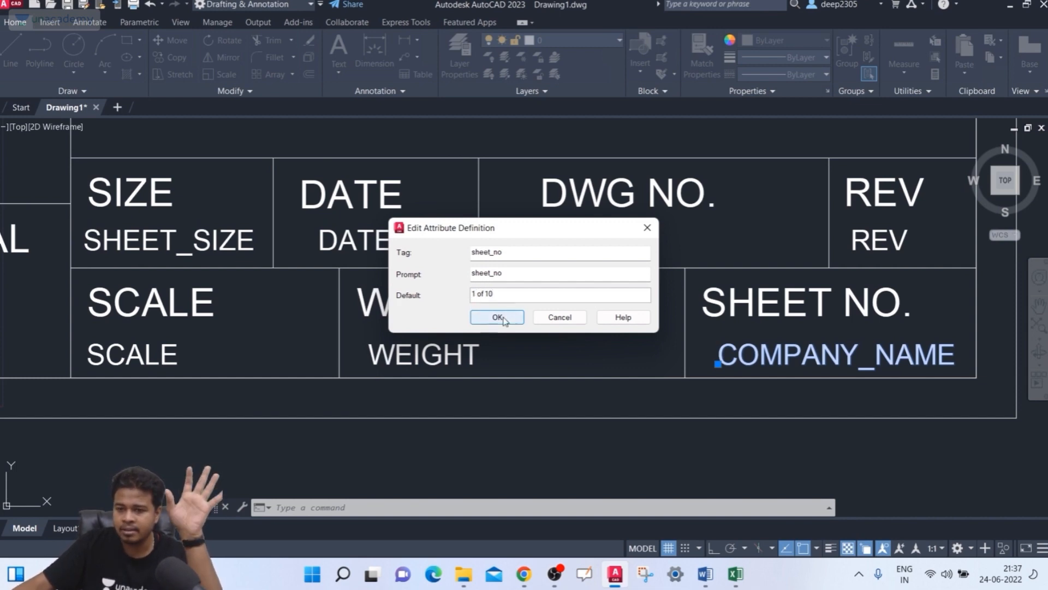
Step: Set the tag and prompt of the attribute below the DRAFTED BY label to DRAFTED BY, with the drafter's full name as its default
{"action": "scroll", "coordinate": [495, 301], "scroll_direction": "down", "scroll_amount": 4}
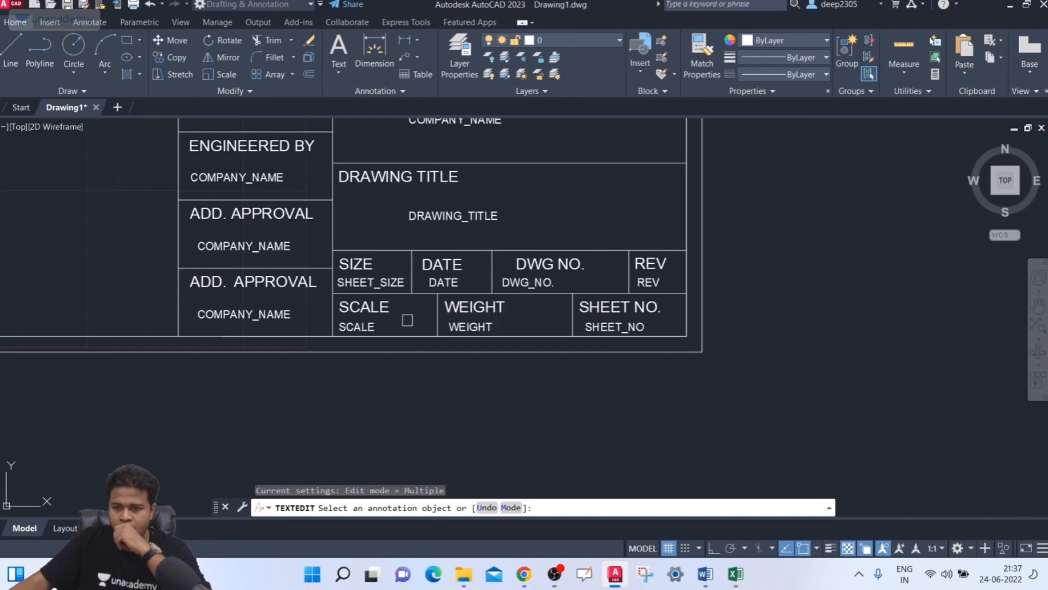
{"action": "middle_click_drag", "start_coordinate": [408, 319], "coordinate": [412, 379]}
{"action": "middle_click_drag", "start_coordinate": [404, 281], "coordinate": [413, 328]}
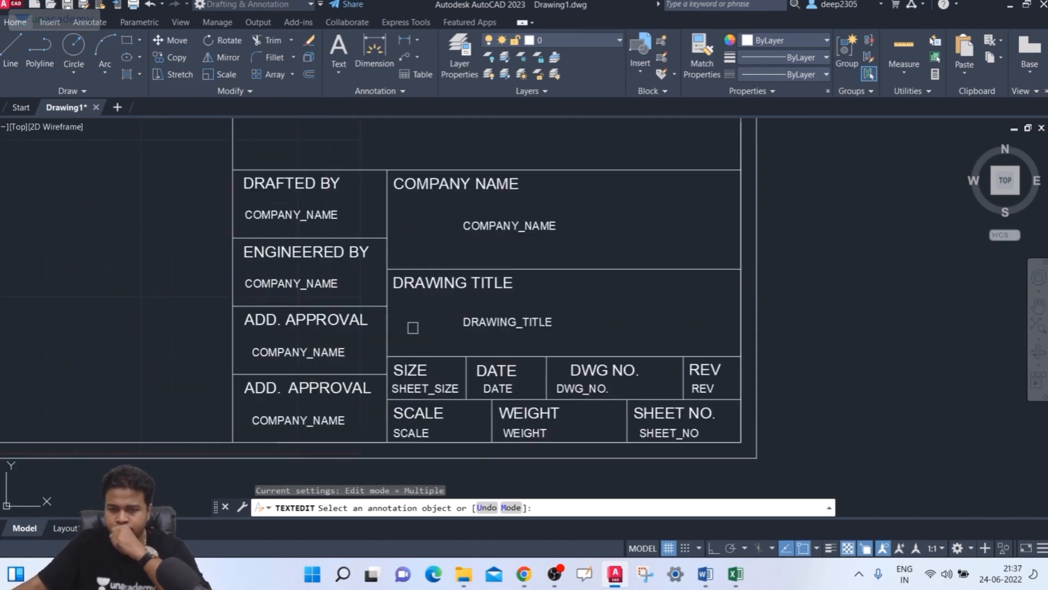
{"action": "left_click", "coordinate": [309, 217]}
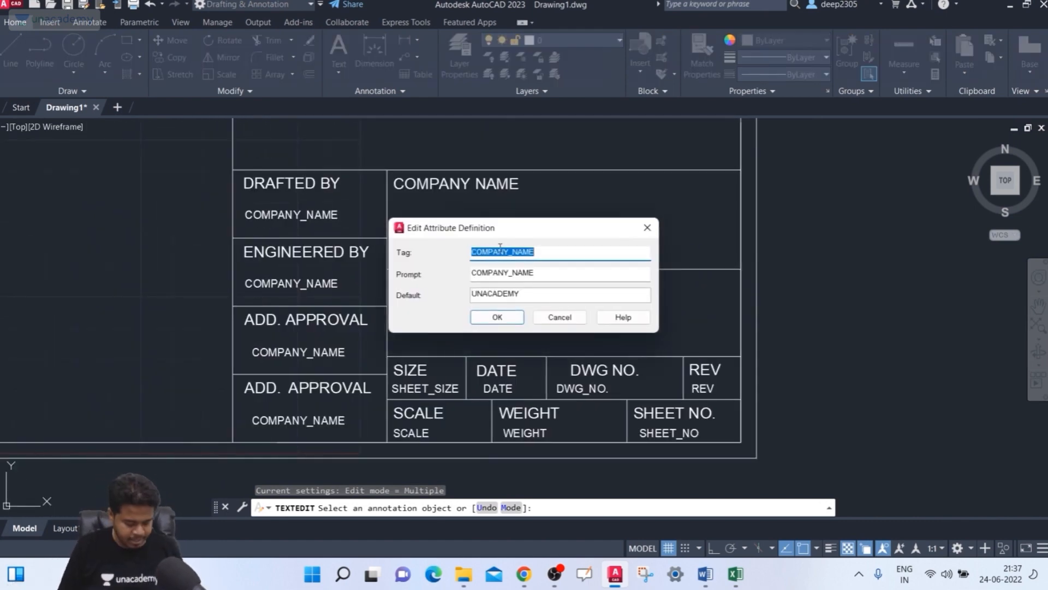
{"action": "type", "text": "draf"}
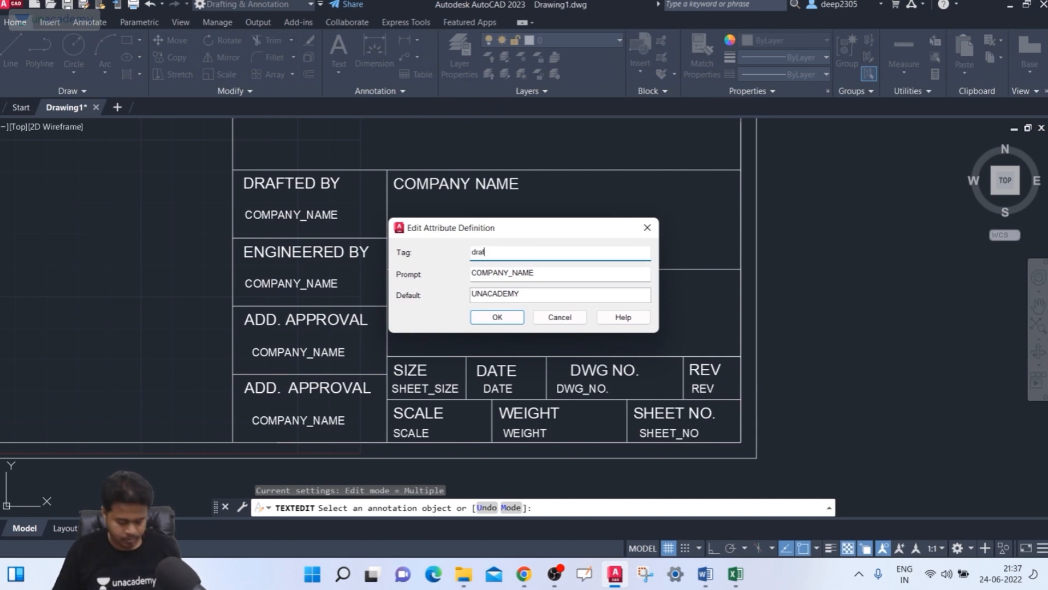
{"action": "key", "text": "Caps_Lock"}
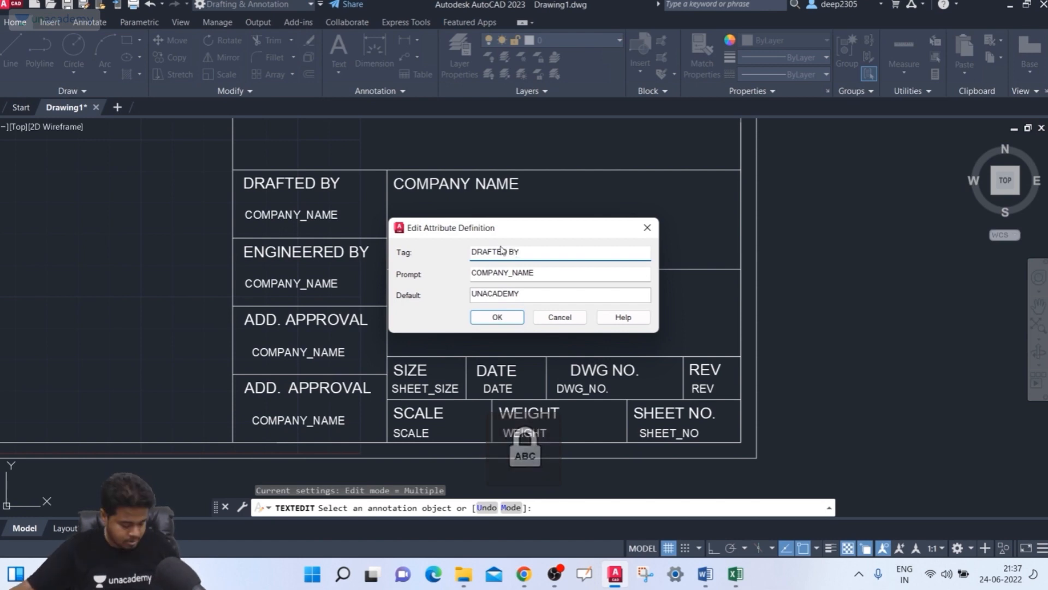
{"action": "key", "text": "ctrl+a"}
{"action": "key", "text": "Tab"}
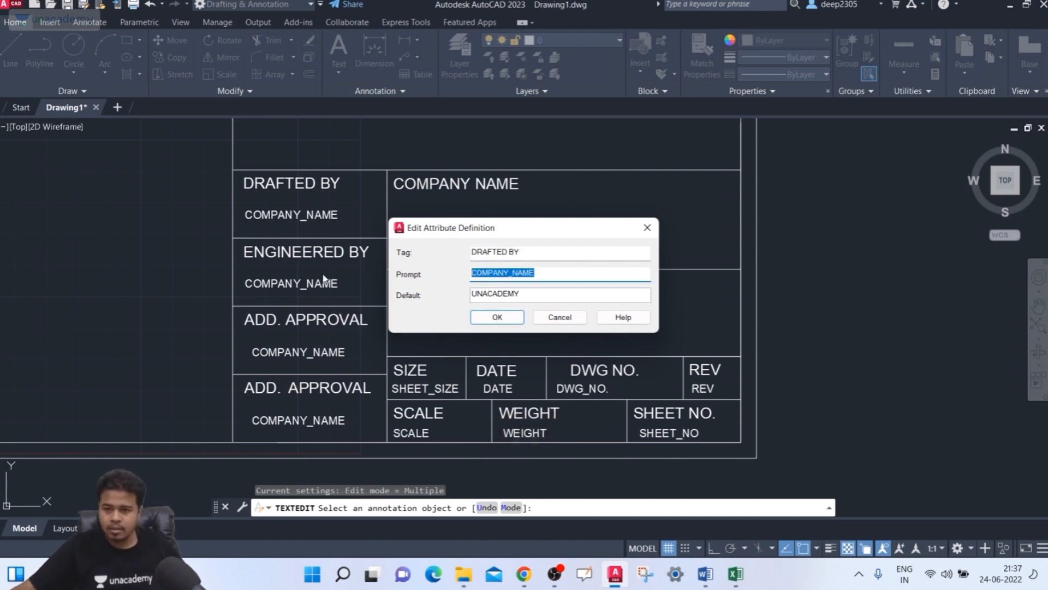
{"action": "key", "text": "ctrl+v"}
{"action": "left_click_drag", "start_coordinate": [544, 291], "coordinate": [471, 294]}
{"action": "type", "text": "D"}
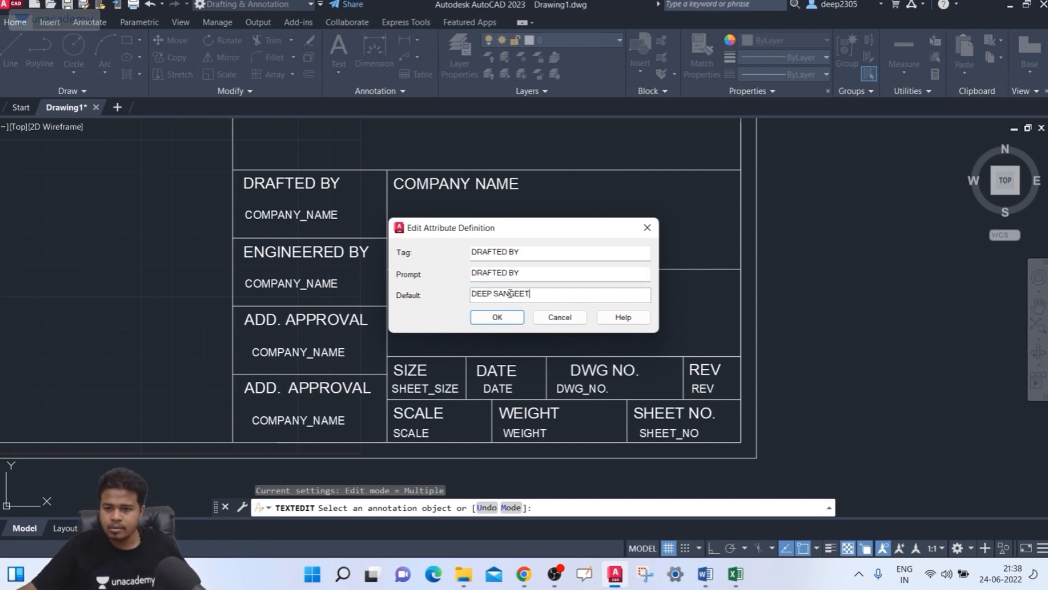
{"action": "left_click", "coordinate": [493, 322]}
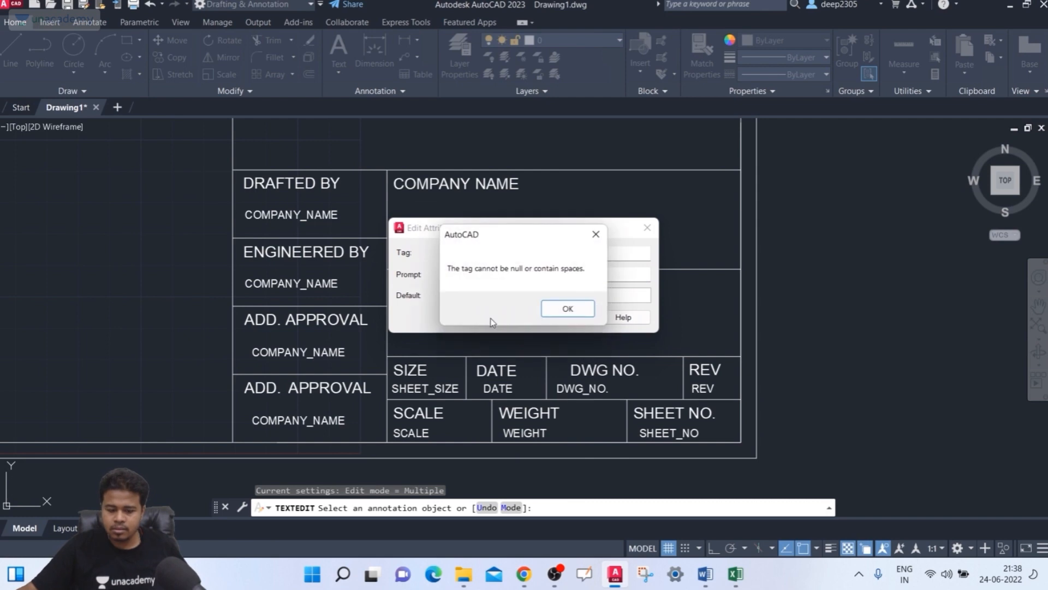
{"action": "left_click", "coordinate": [575, 311]}
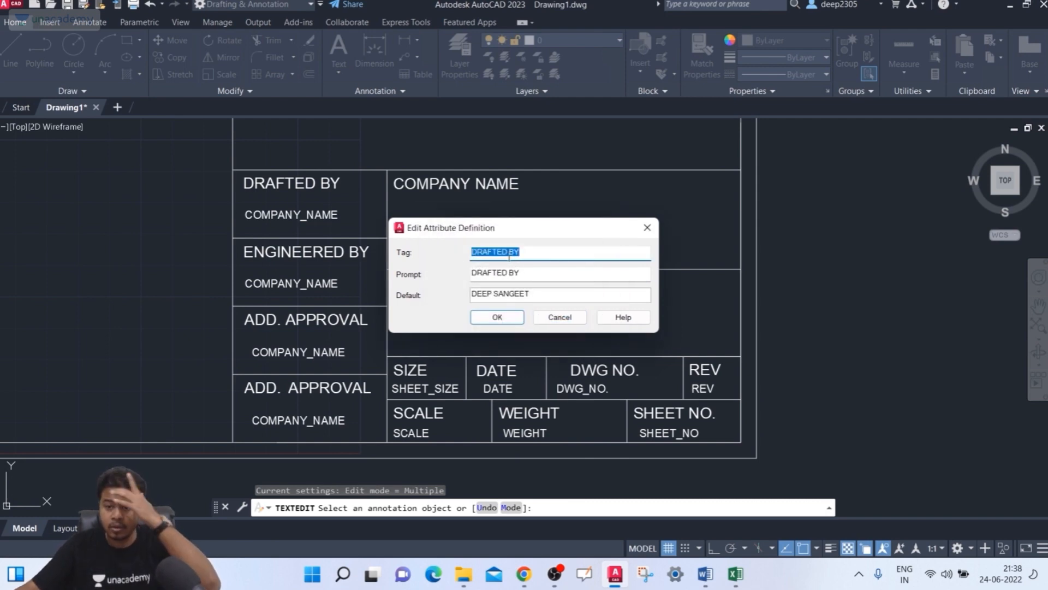
Step: Try to add an underscore after DRAFTED in the attribute's tag, entering it as "DRAFTED_ BY"
{"action": "left_click", "coordinate": [508, 252]}
{"action": "key", "text": "Delete"}
{"action": "key", "text": "BackSpace"}
{"action": "type", "text": "_"}
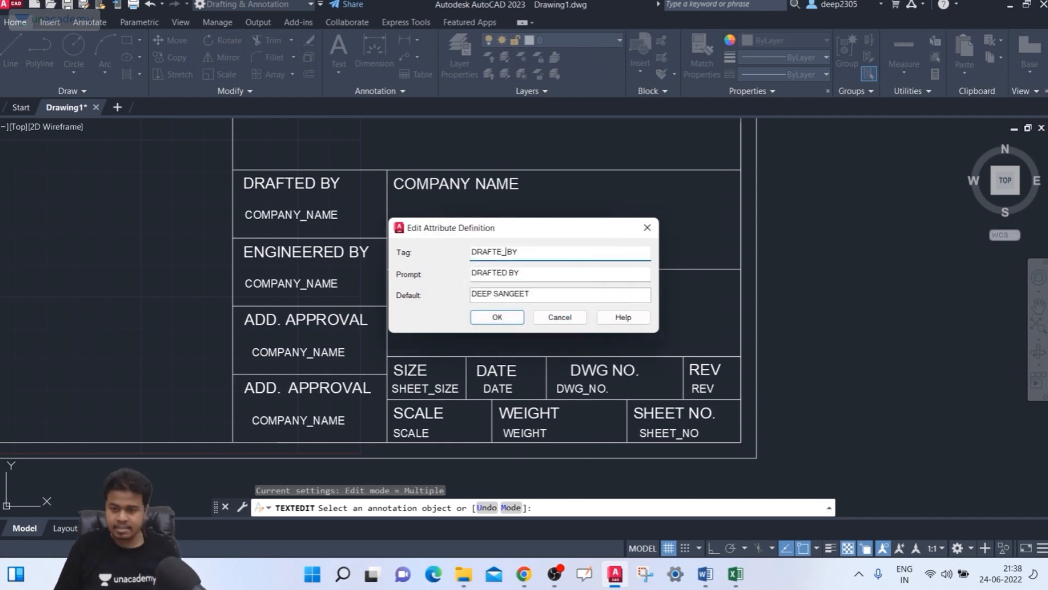
{"action": "key", "text": "Left"}
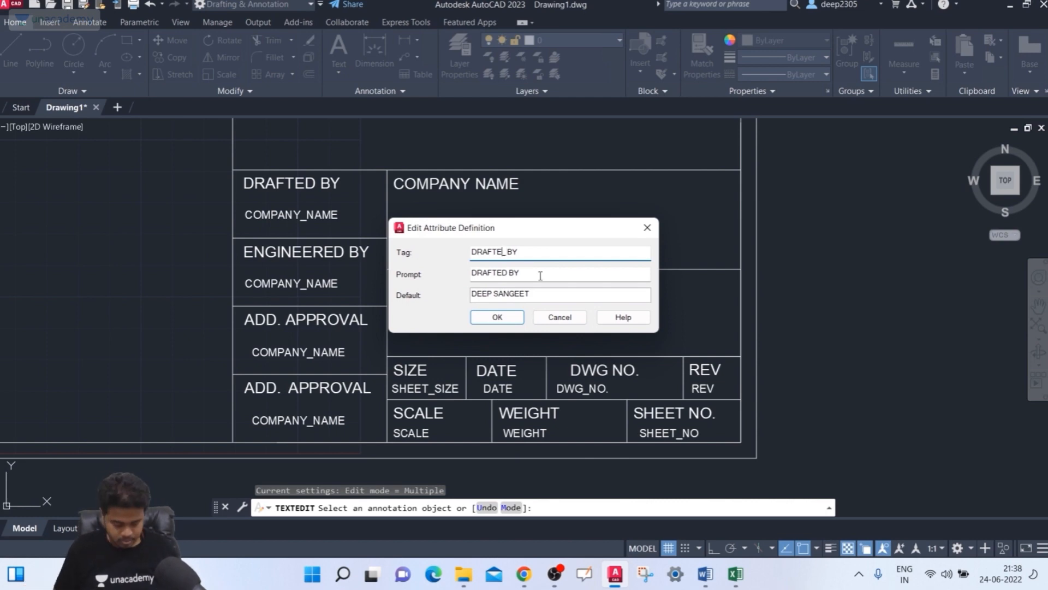
{"action": "type", "text": "D"}
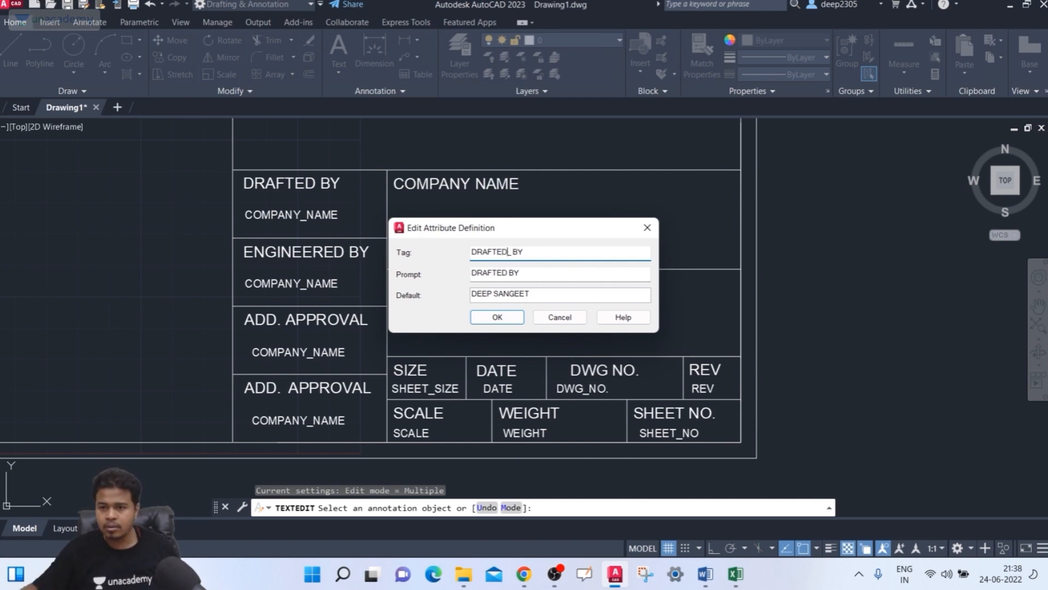
{"action": "left_click", "coordinate": [497, 317]}
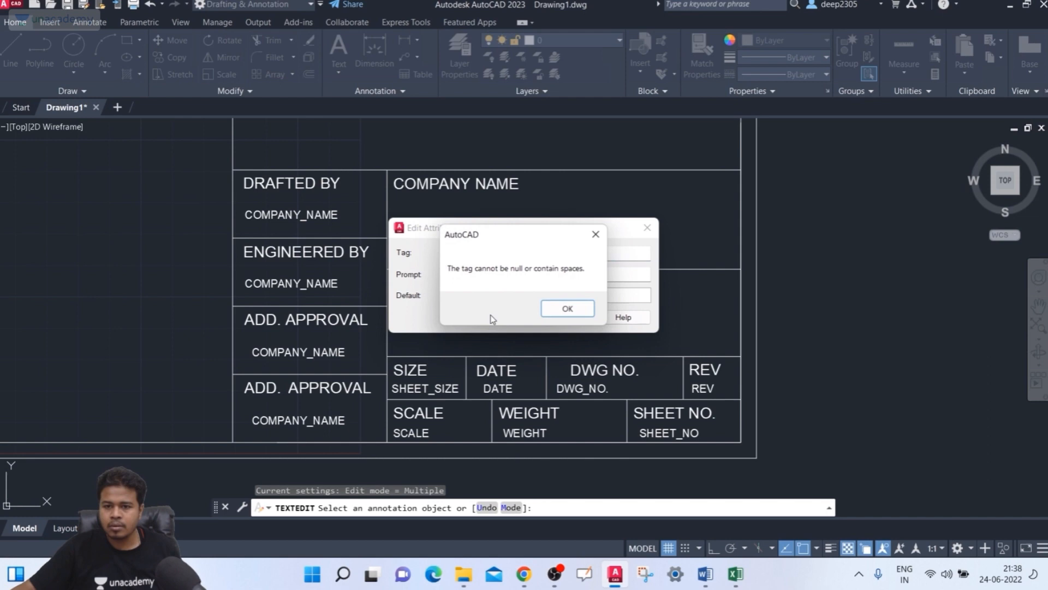
{"action": "left_click", "coordinate": [551, 312]}
{"action": "left_click", "coordinate": [530, 253]}
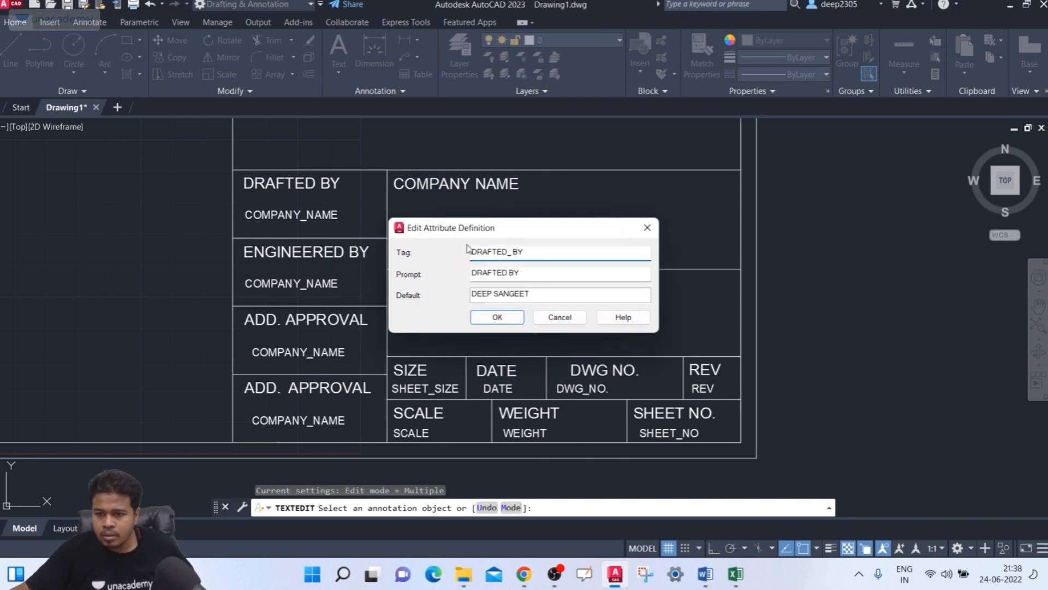
{"action": "left_click", "coordinate": [497, 317]}
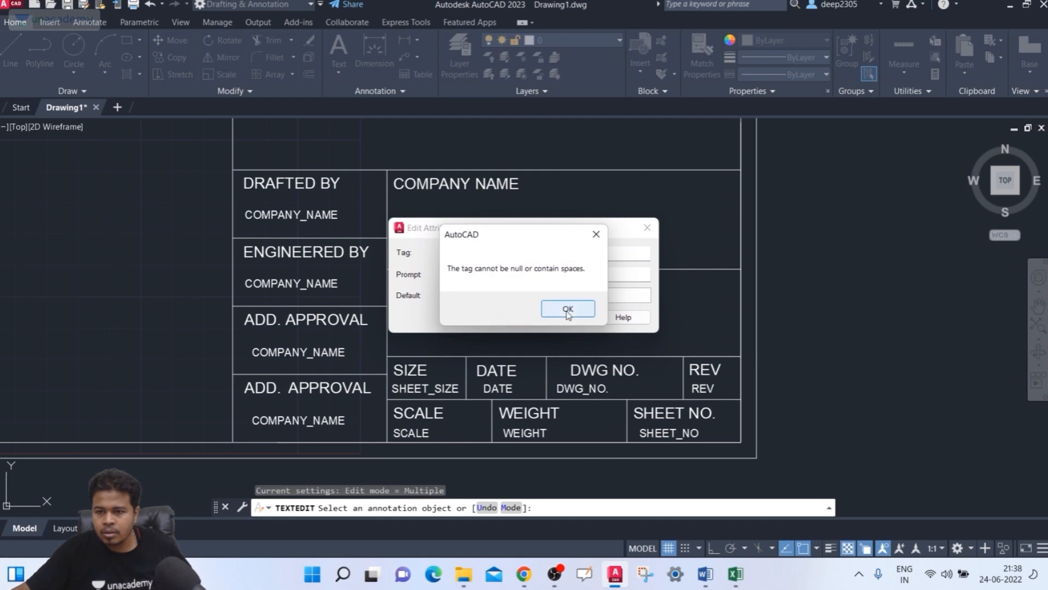
{"action": "left_click", "coordinate": [568, 309]}
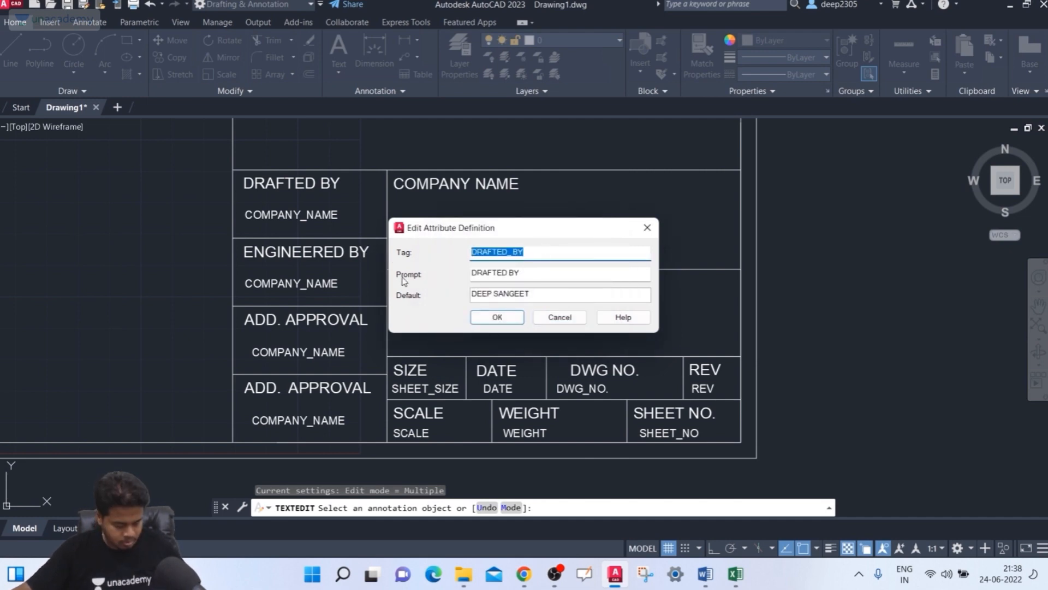
Step: Set the drafter attribute's prompt to "DRAFTED_ BY" and its tag to DRAFTED_BY without any space
{"action": "key", "text": "Tab"}
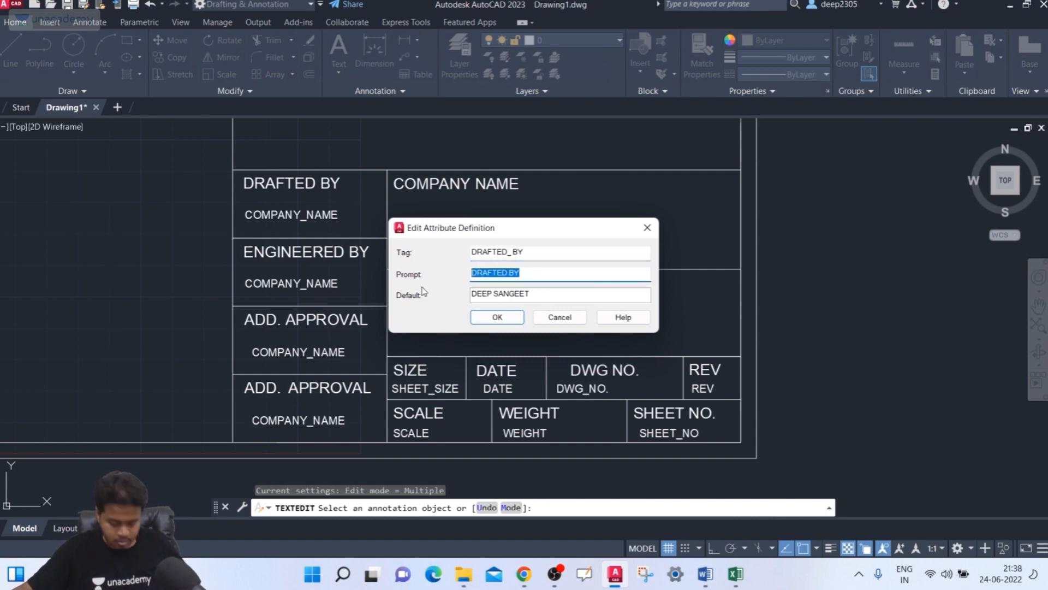
{"action": "type", "text": "DRAFTED_BY"}
{"action": "left_click", "coordinate": [498, 318]}
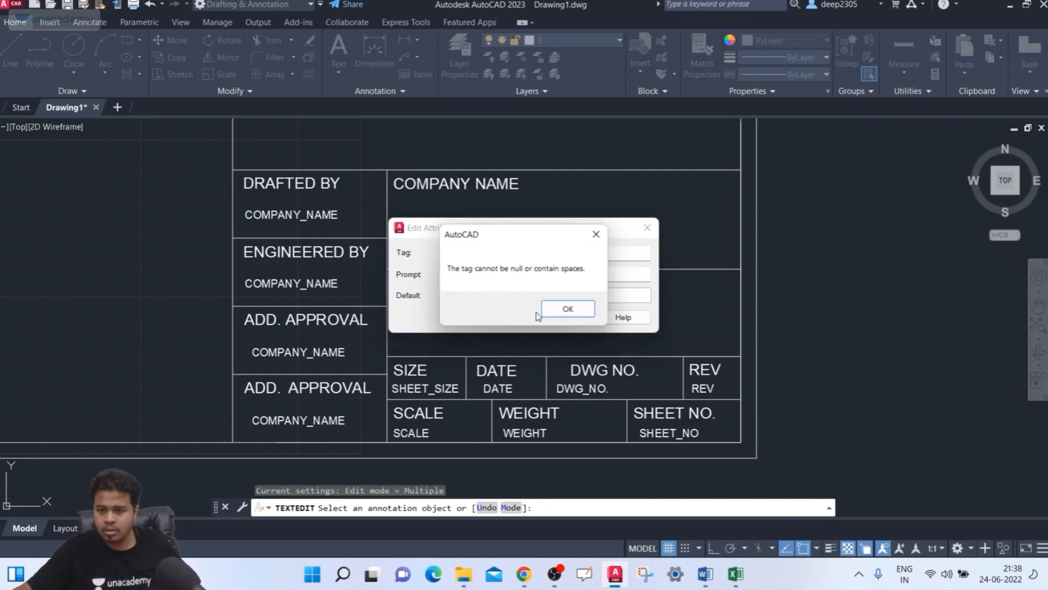
{"action": "left_click", "coordinate": [572, 309]}
{"action": "left_click_drag", "start_coordinate": [545, 254], "coordinate": [323, 253]}
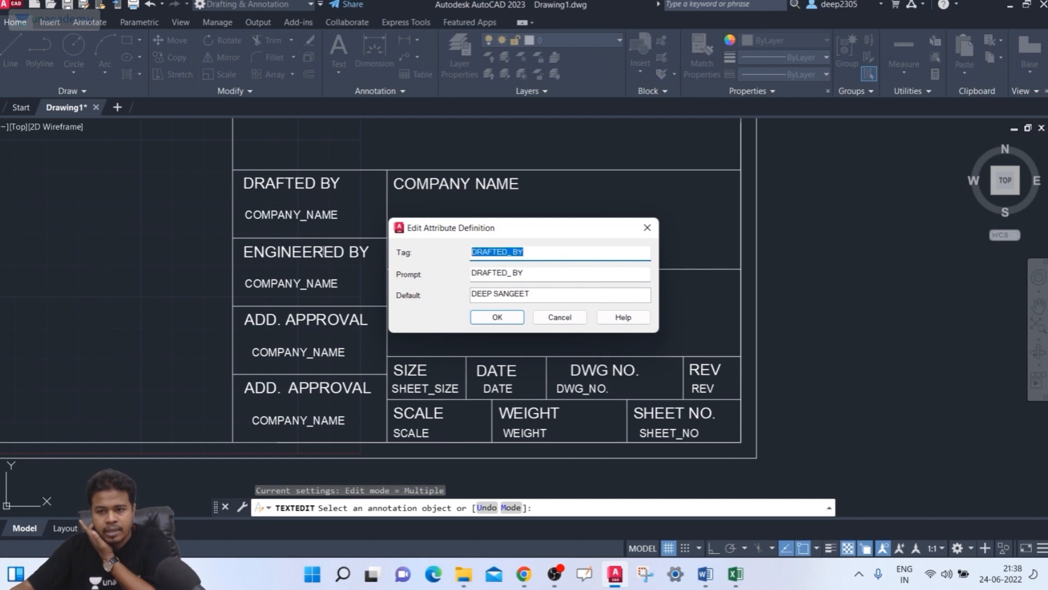
{"action": "type", "text": "DRA"}
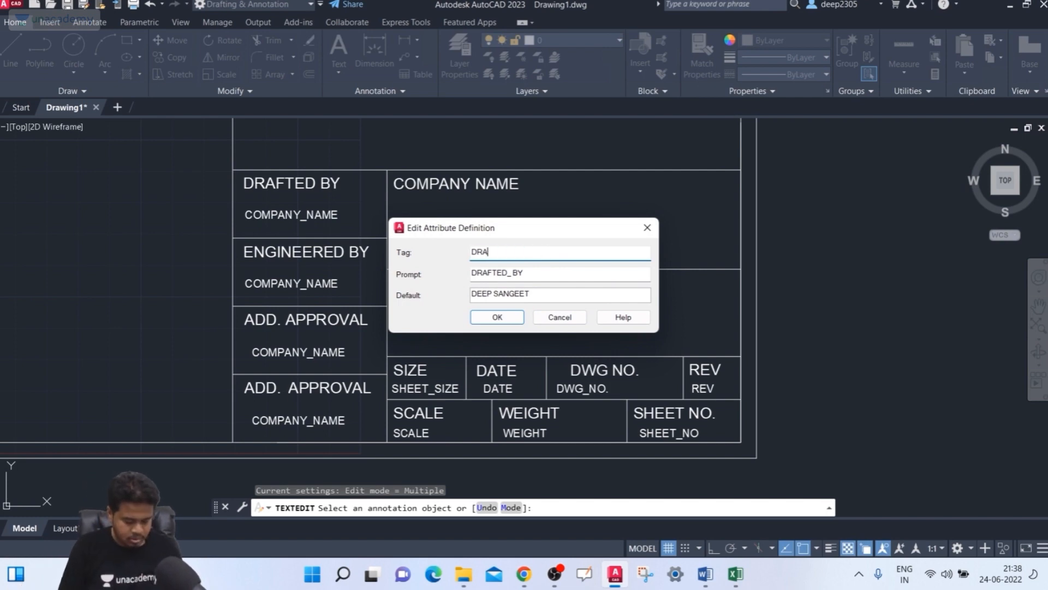
{"action": "type", "text": "FTED"}
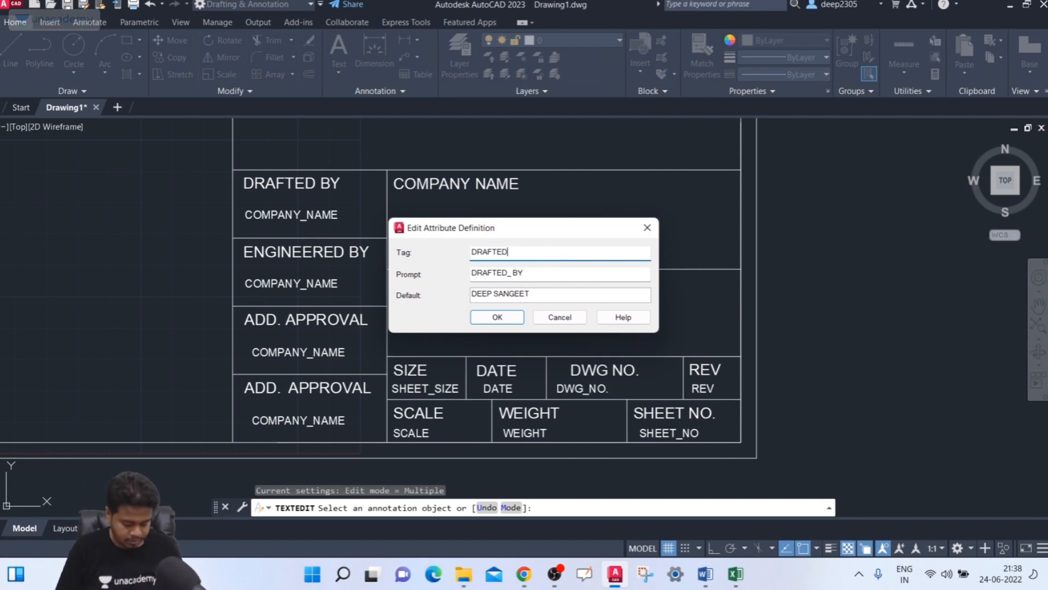
{"action": "type", "text": "_BY"}
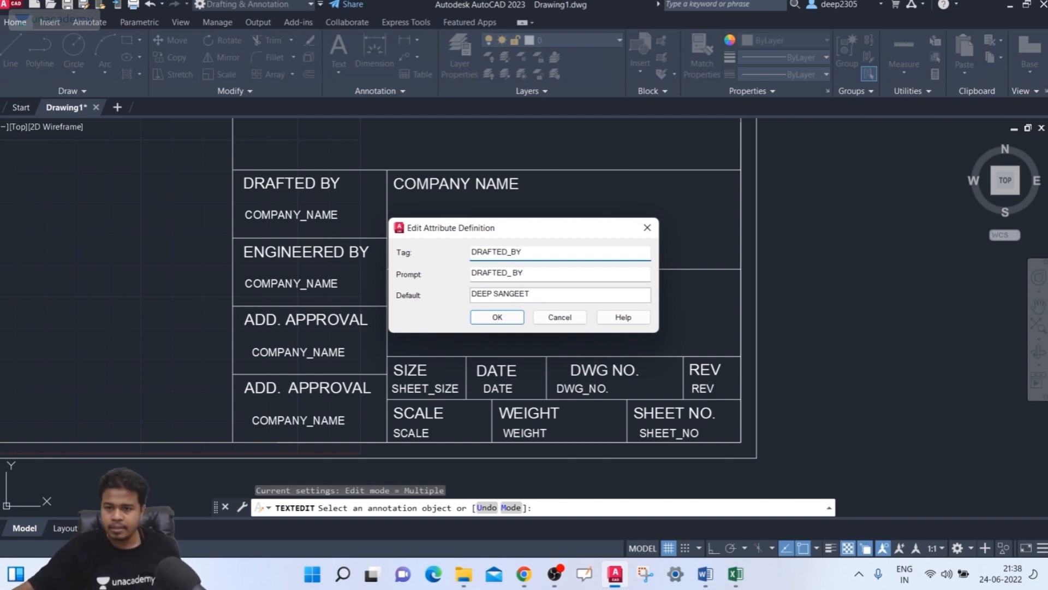
{"action": "left_click", "coordinate": [497, 318]}
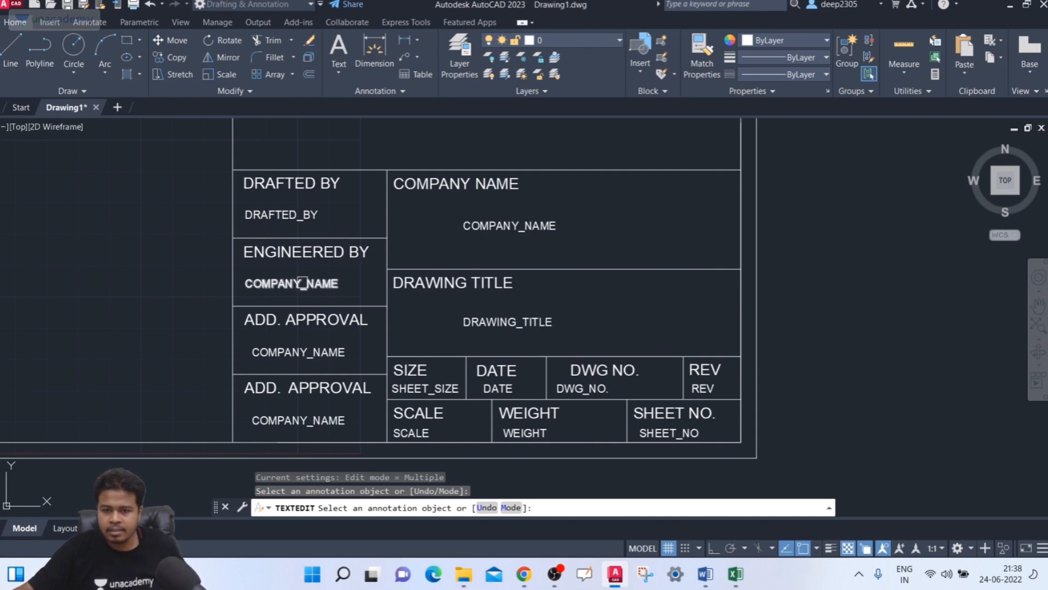
Step: Set the tag and prompt of the attribute below the ENGINEERED BY label to ENGINEERED_BY, with the engineer's full name as its default
{"action": "left_click", "coordinate": [302, 283]}
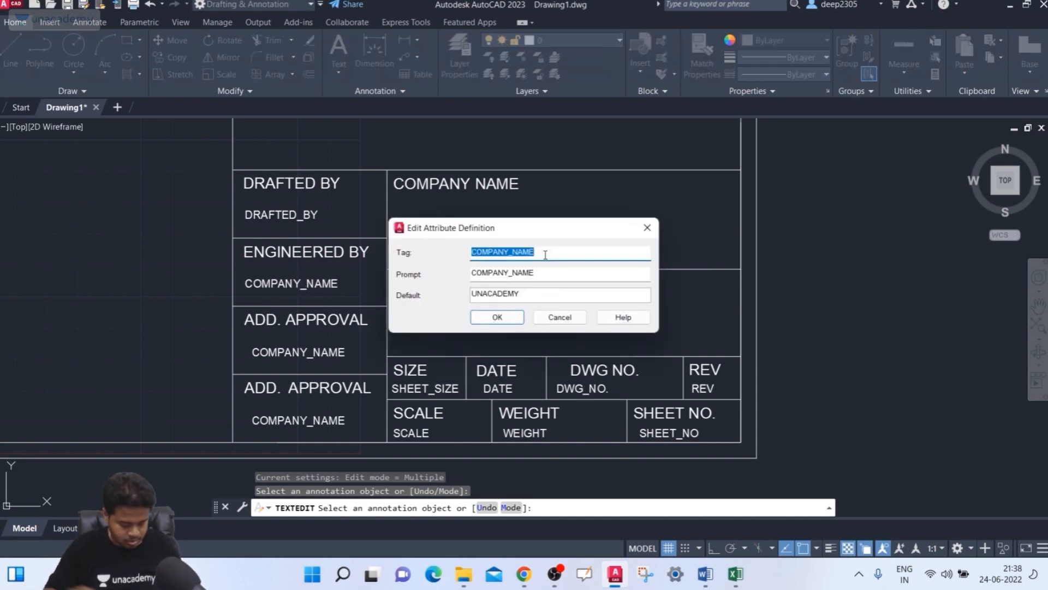
{"action": "type", "text": "ENGINEERE"}
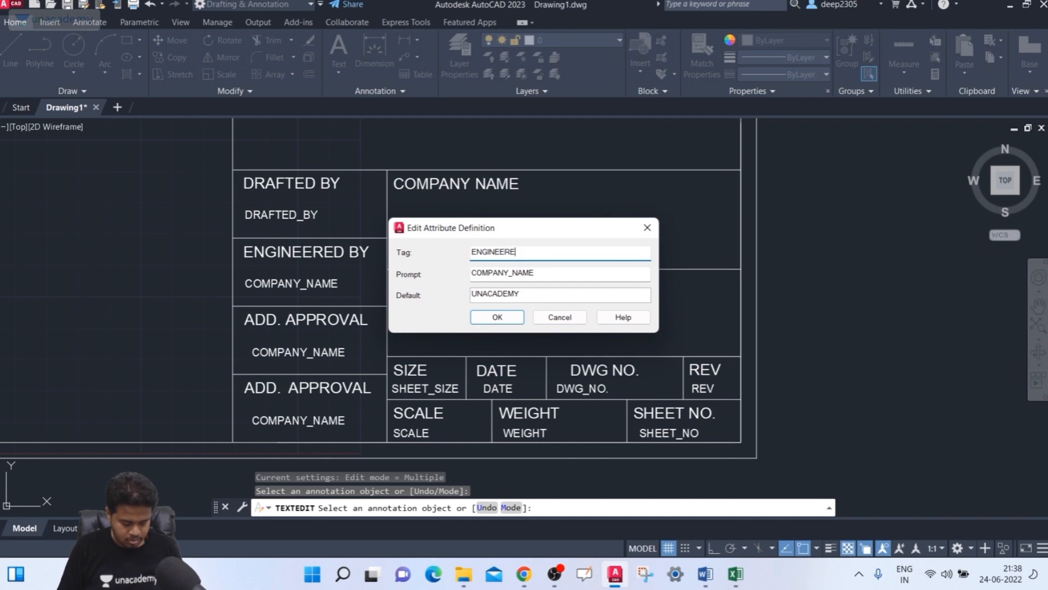
{"action": "type", "text": "D_B"}
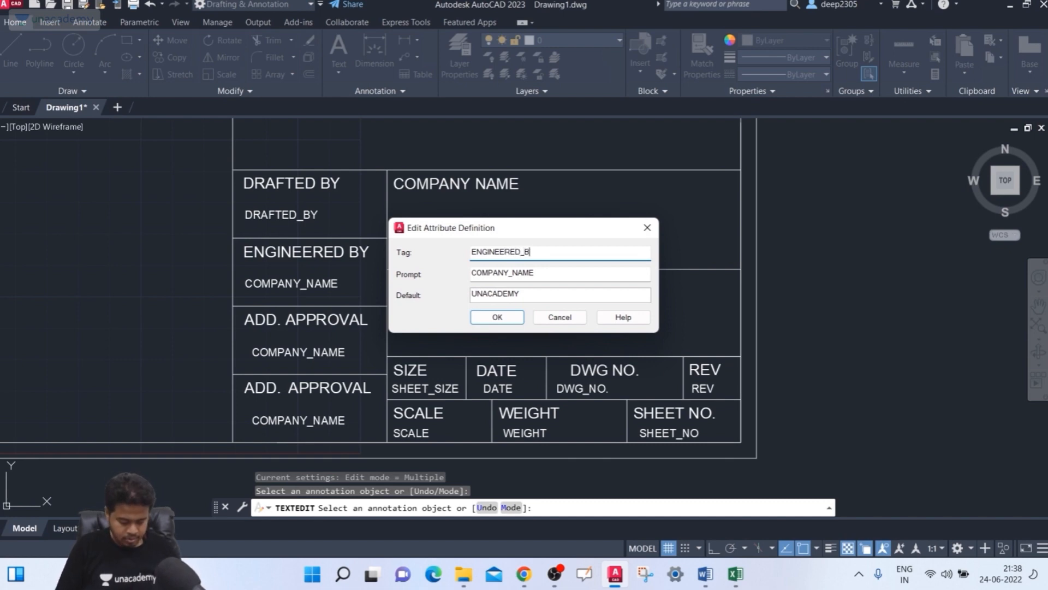
{"action": "type", "text": "Y"}
{"action": "key", "text": "ctrl+a"}
{"action": "key", "text": "ctrl+c"}
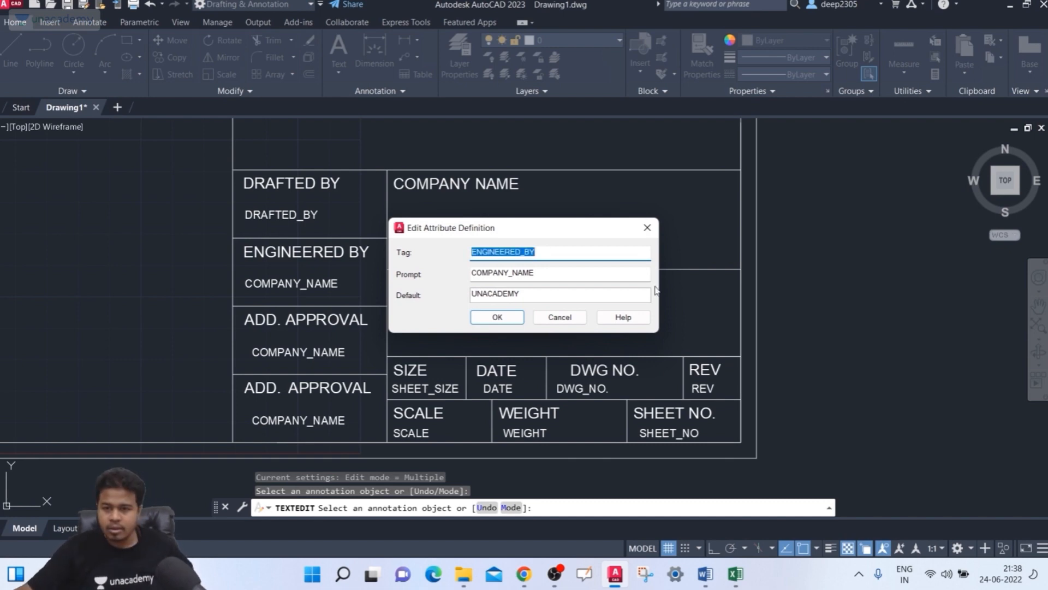
{"action": "left_click_drag", "start_coordinate": [538, 273], "coordinate": [470, 273]}
{"action": "key", "text": "ctrl+v"}
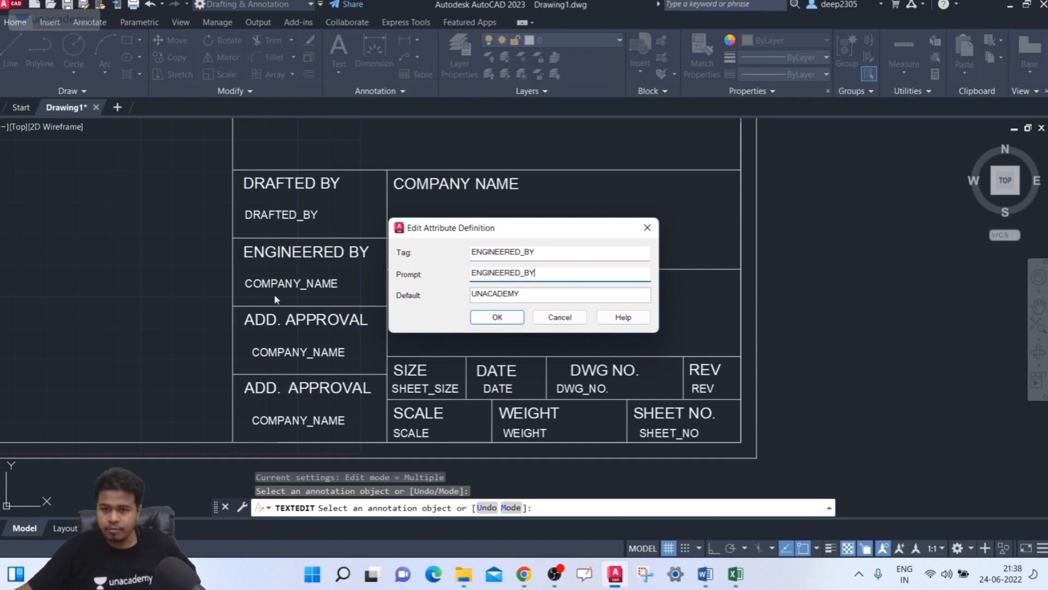
{"action": "double_click", "coordinate": [521, 296]}
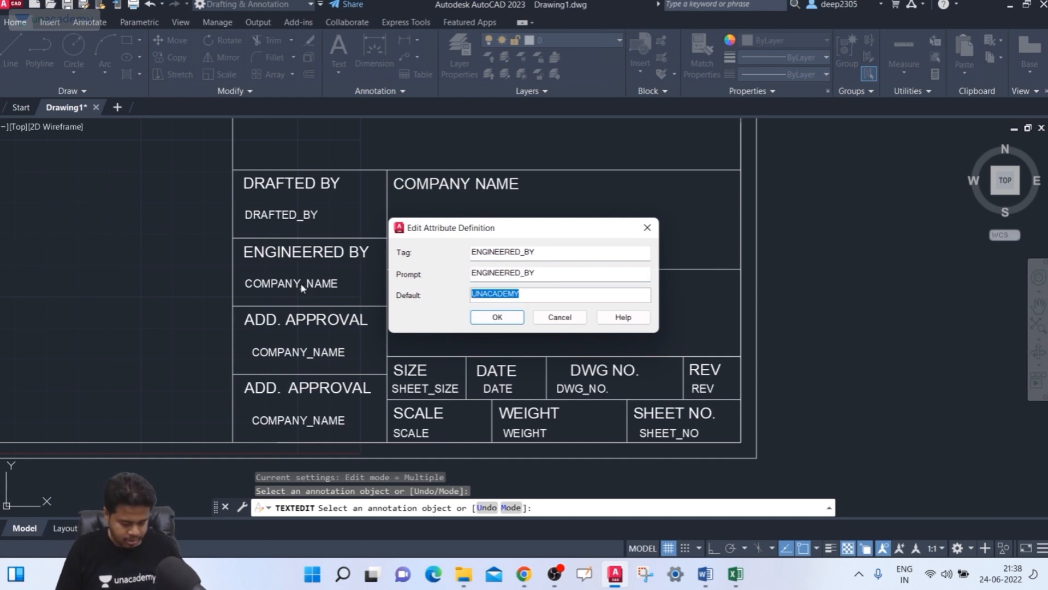
{"action": "type", "text": "DEEP SANGEET"}
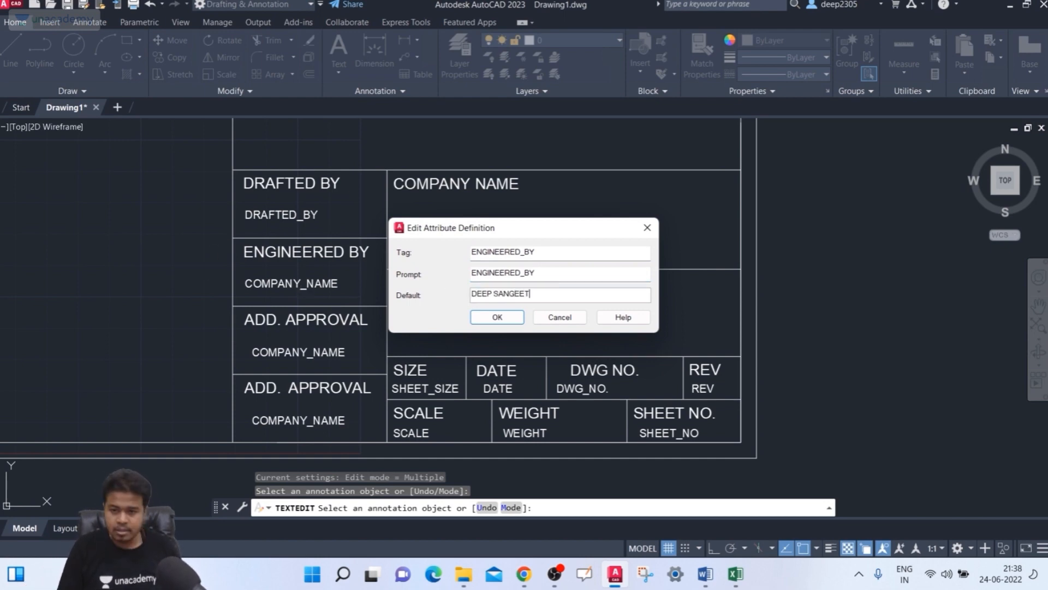
{"action": "left_click", "coordinate": [510, 318]}
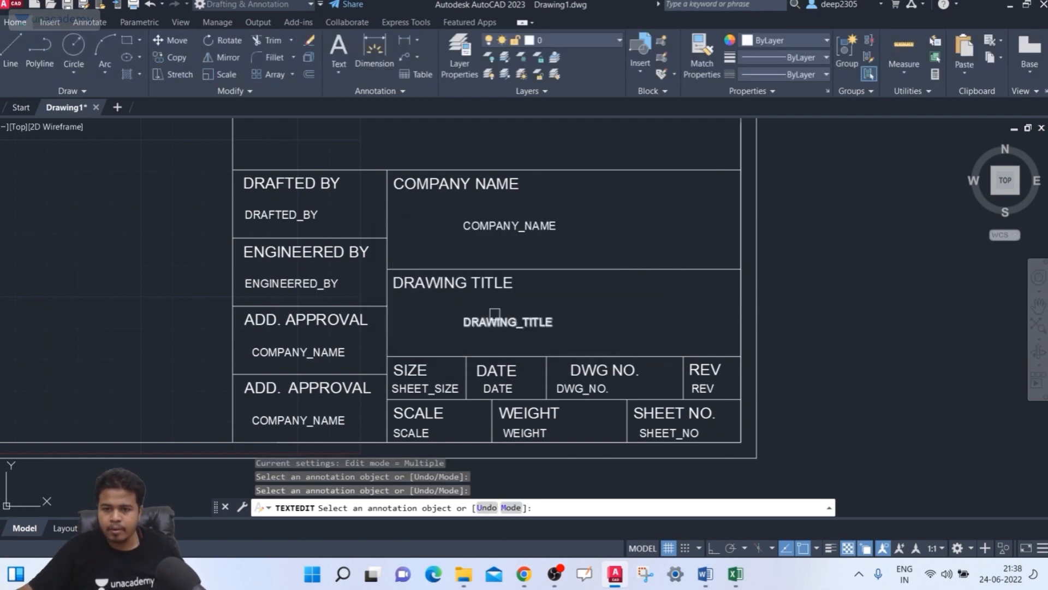
Step: Set the tag and prompt of the attribute below the upper ADD. APPROVAL label to ADD. APPROVAL, with NA as its default
{"action": "left_click", "coordinate": [308, 350]}
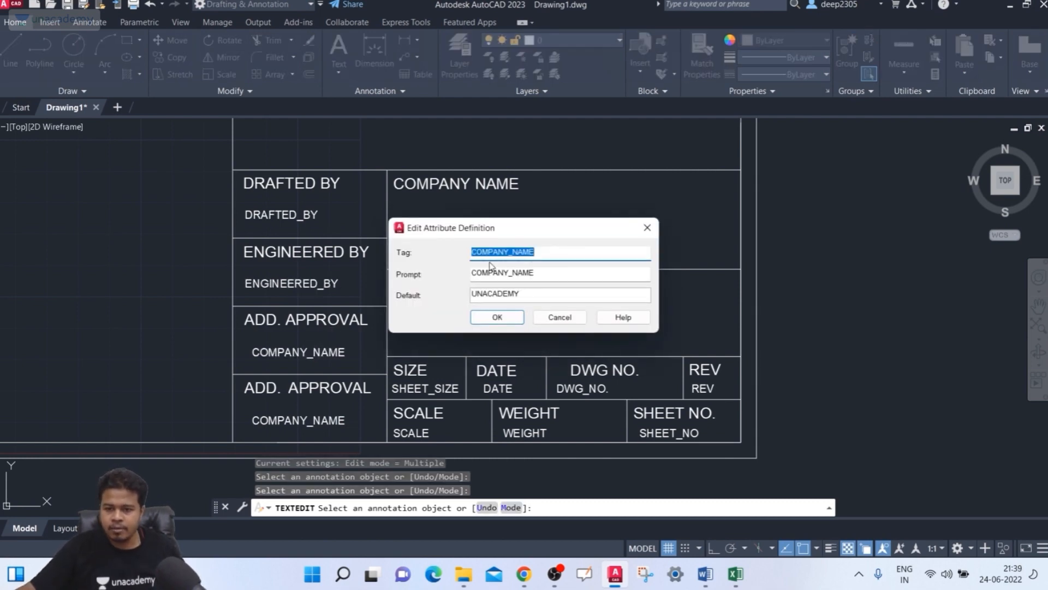
{"action": "type", "text": "ADD. APPROVAL"}
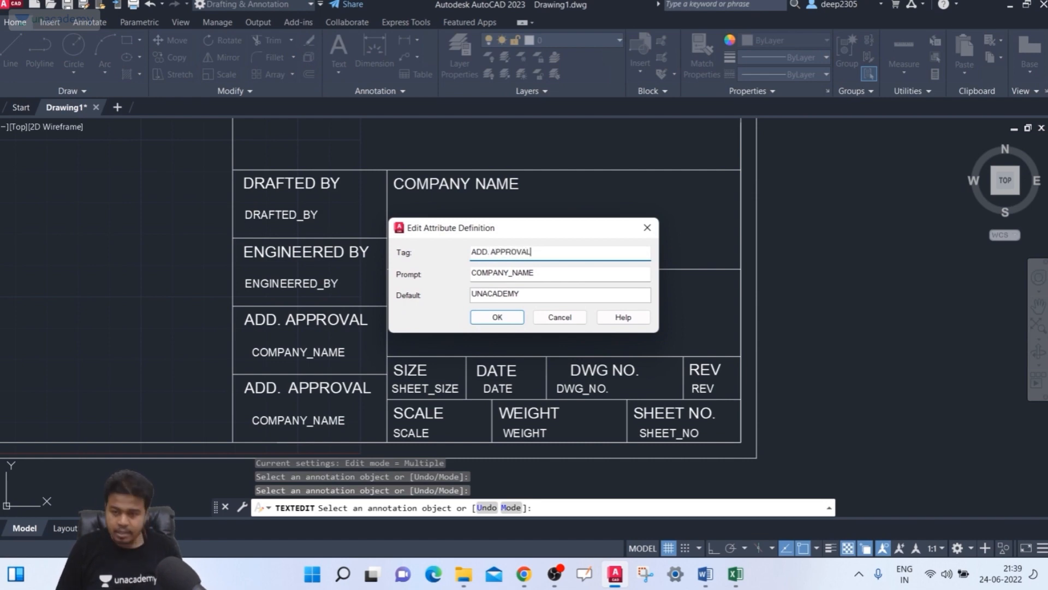
{"action": "key", "text": "ctrl+a"}
{"action": "key", "text": "ctrl+c"}
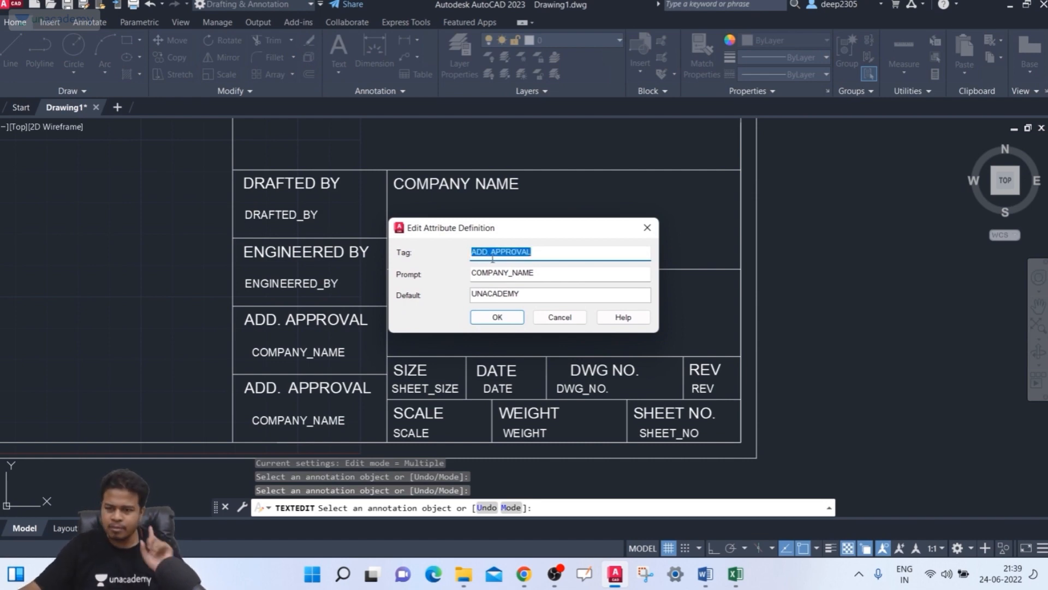
{"action": "key", "text": "Tab"}
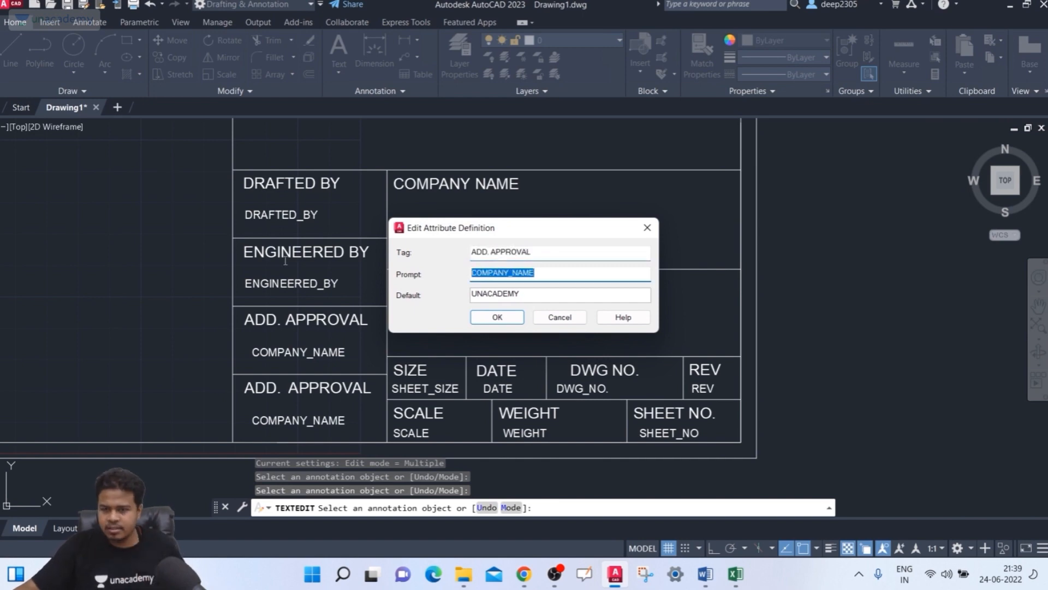
{"action": "key", "text": "ctrl+v"}
{"action": "key", "text": "Tab"}
{"action": "key", "text": "ctrl+a"}
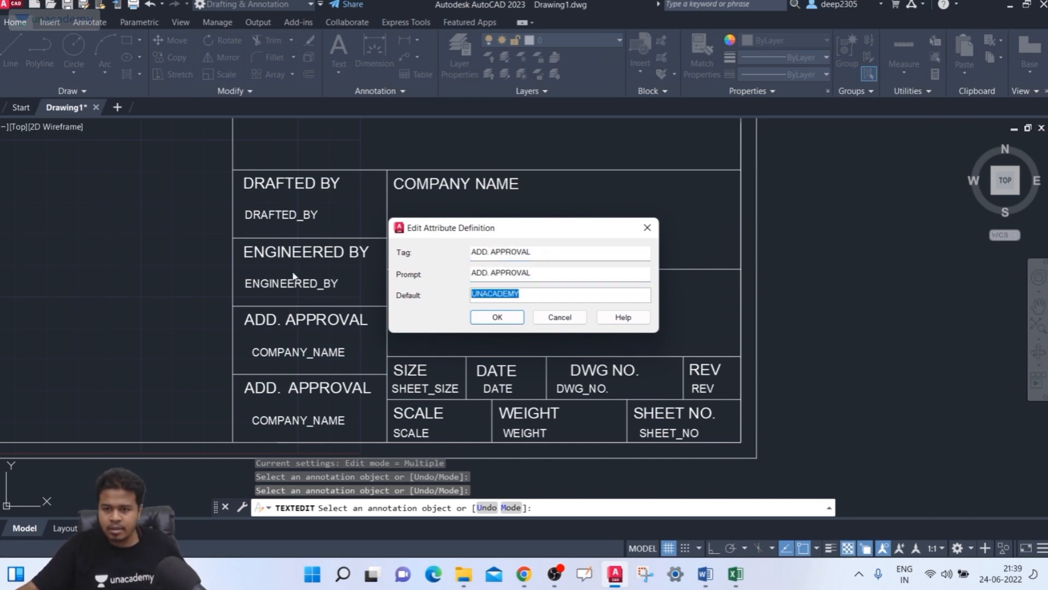
{"action": "type", "text": "NA"}
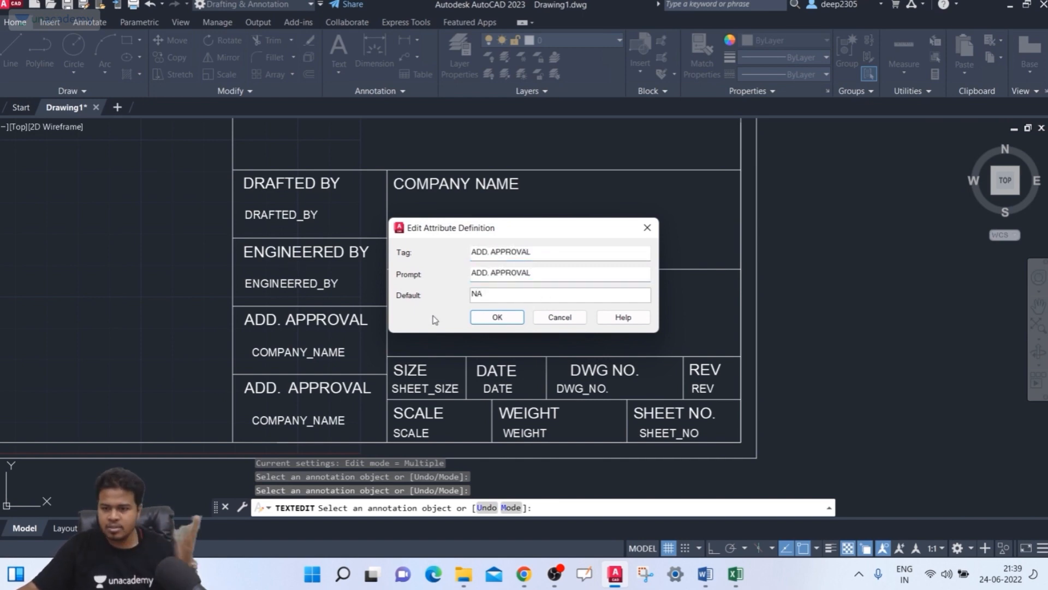
{"action": "left_click", "coordinate": [497, 318]}
{"action": "left_click", "coordinate": [552, 309]}
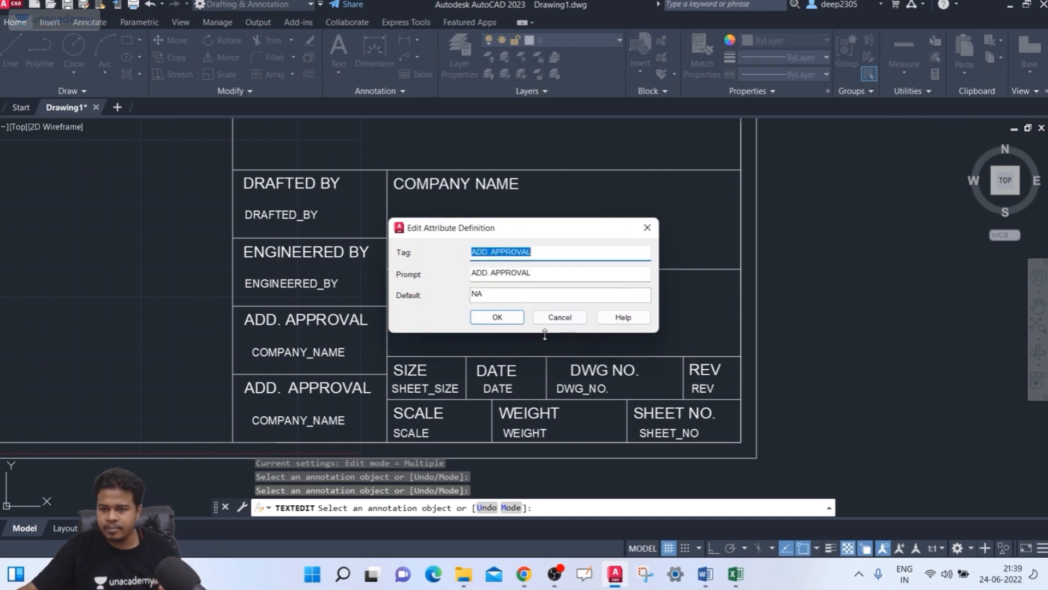
Step: Replace the space in the upper approval attribute's tag with an underscore, making it ADD._APPROVAL, and accept the definition
{"action": "left_click", "coordinate": [497, 252]}
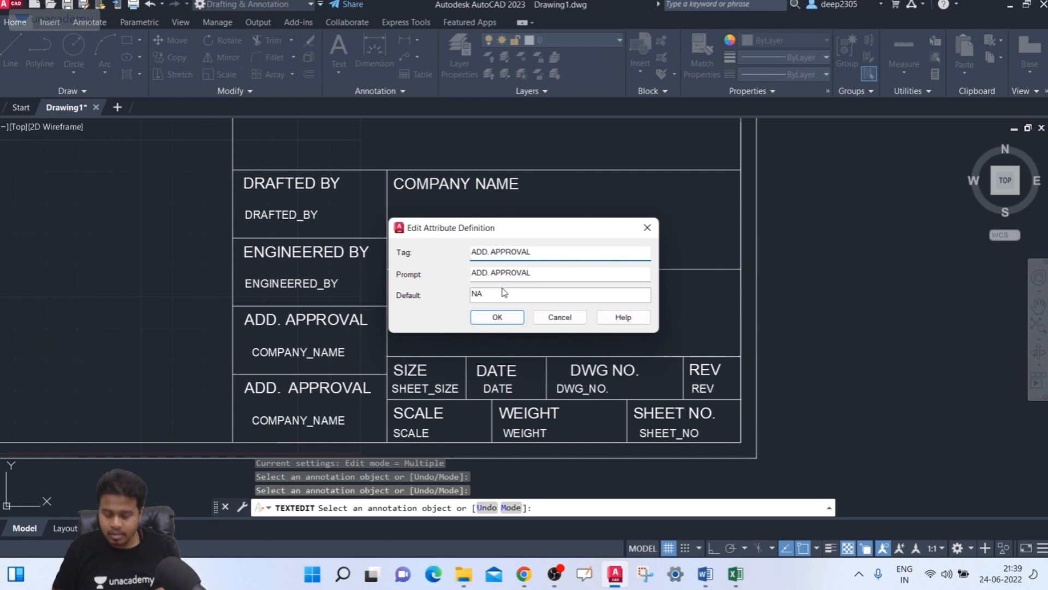
{"action": "key", "text": "BackSpace"}
{"action": "type", "text": "_"}
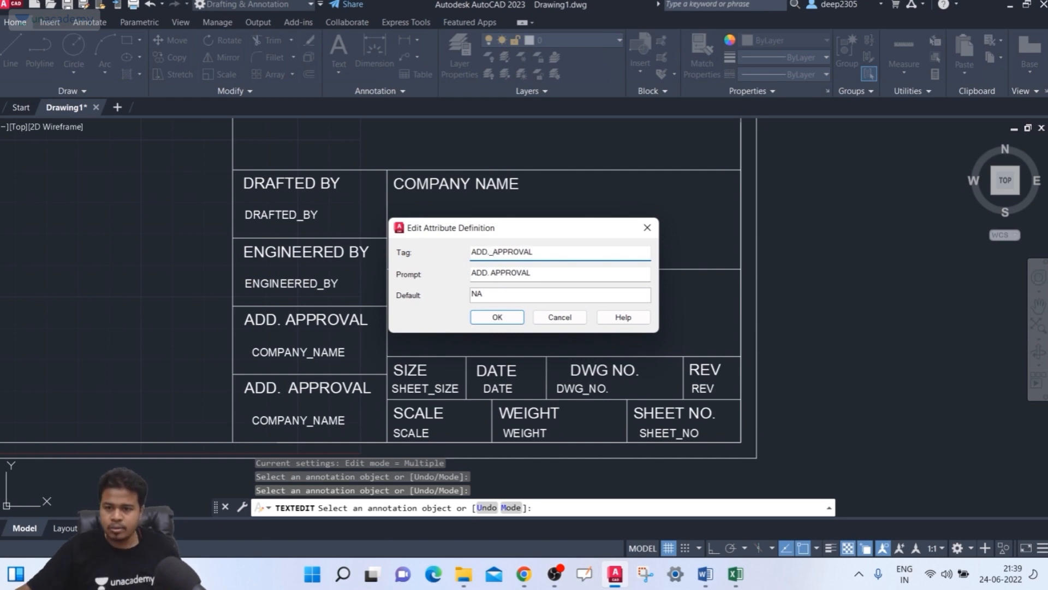
{"action": "left_click", "coordinate": [510, 321]}
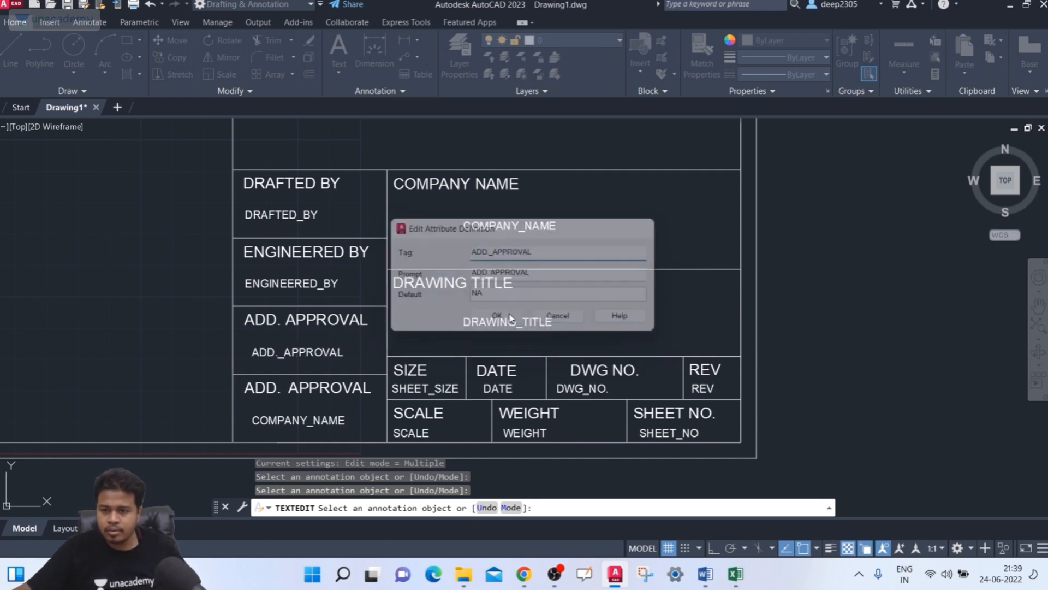
Step: Set the tag and prompt of the attribute below the lower ADD. APPROVAL label to ADD._APPROVAL, with NA as its default
{"action": "left_click", "coordinate": [310, 386]}
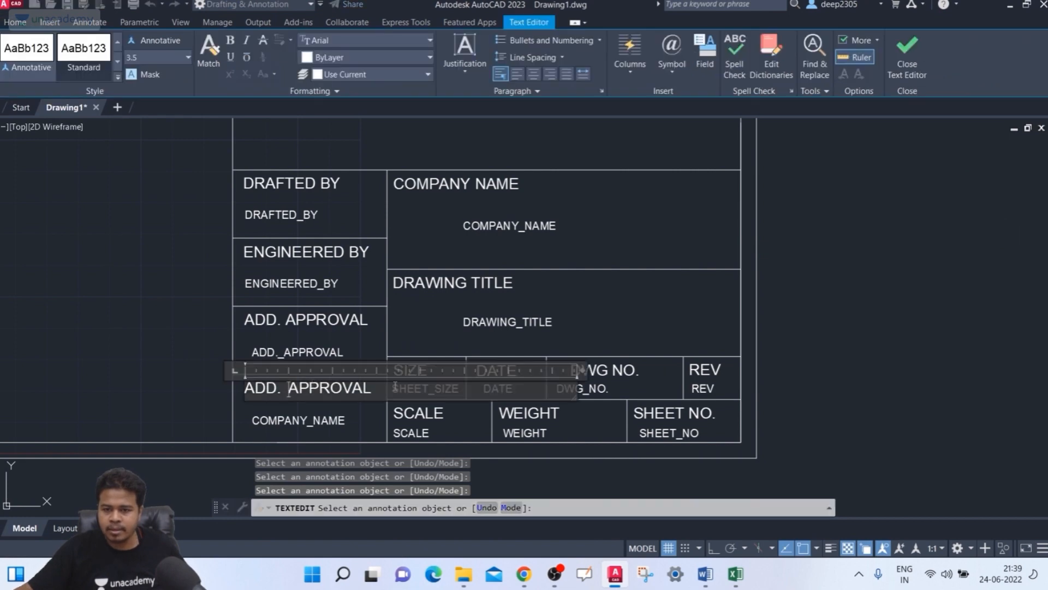
{"action": "left_click", "coordinate": [326, 423]}
{"action": "left_click", "coordinate": [322, 420]}
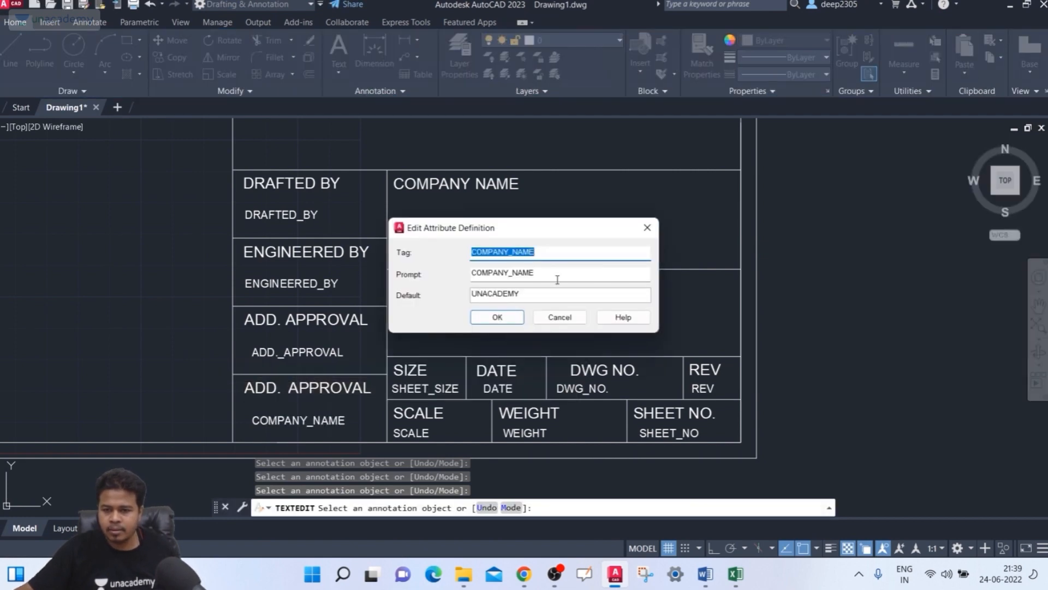
{"action": "type", "text": "ADD._APPROVAL"}
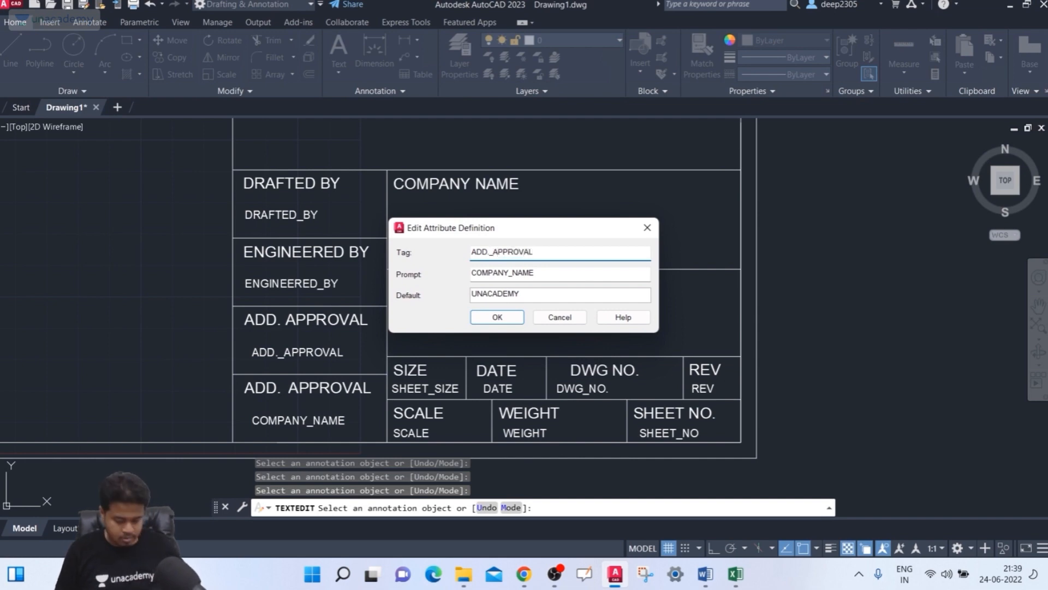
{"action": "key", "text": "ctrl+a"}
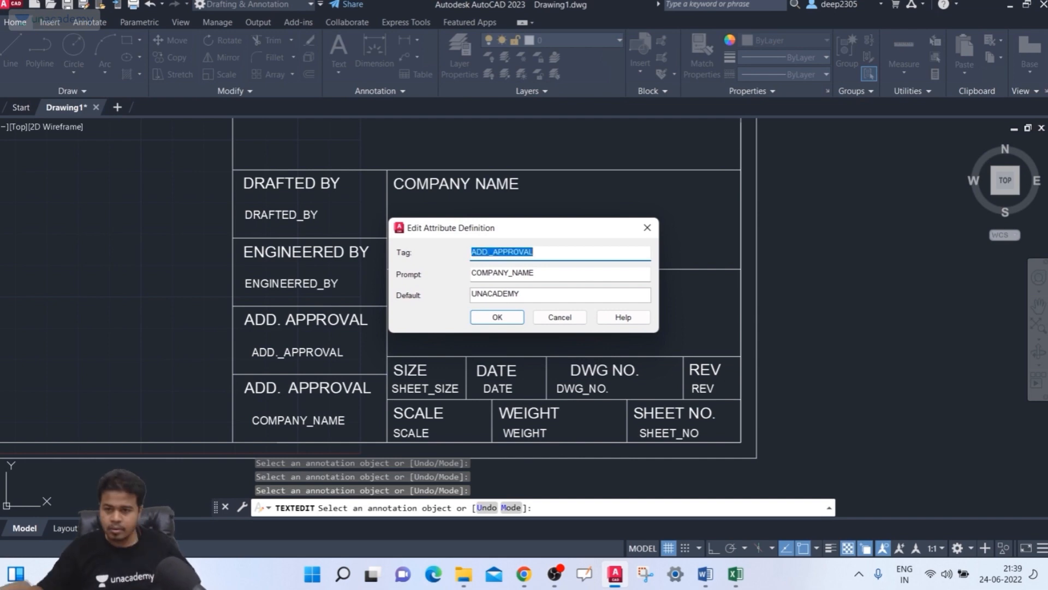
{"action": "key", "text": "ctrl+c"}
{"action": "left_click", "coordinate": [520, 276]}
{"action": "key", "text": "ctrl+a"}
{"action": "key", "text": "ctrl+v"}
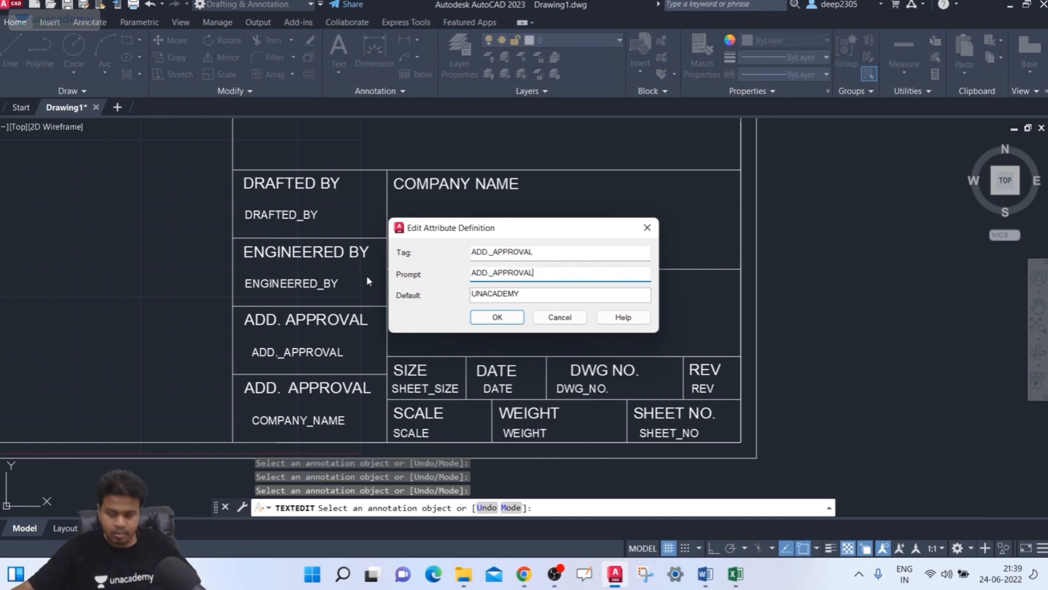
{"action": "left_click_drag", "start_coordinate": [529, 296], "coordinate": [390, 296]}
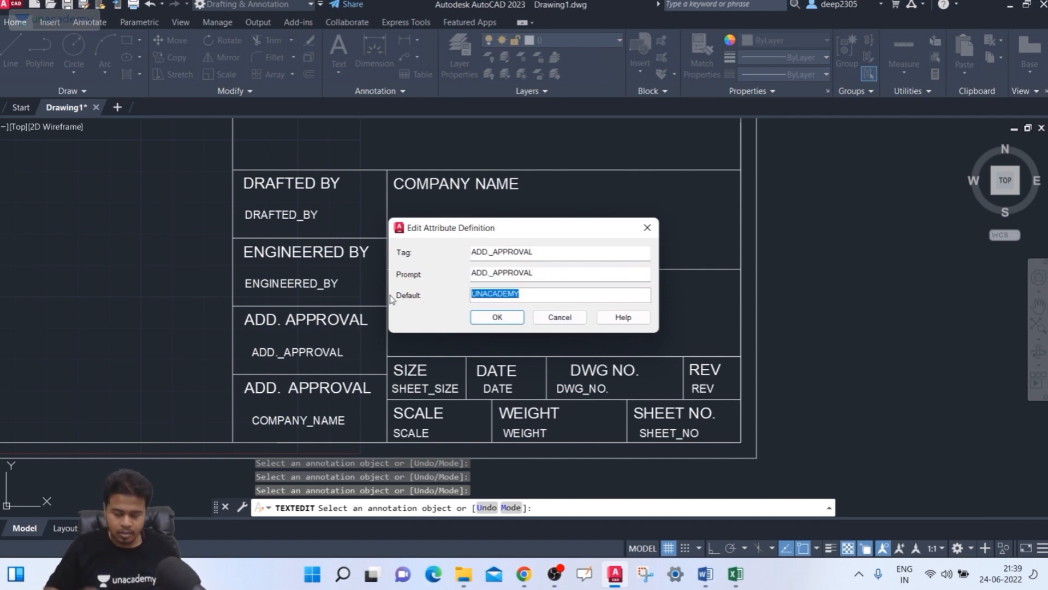
{"action": "type", "text": "NA"}
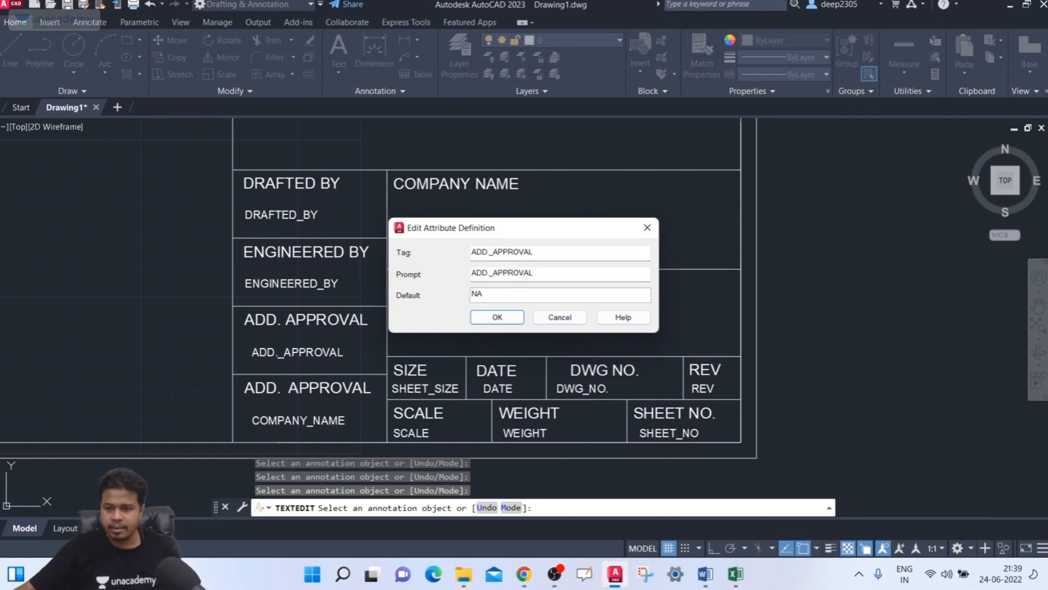
{"action": "left_click", "coordinate": [494, 316]}
Step: Check the edited attribute tags across the title block and end the text editing
{"action": "scroll", "coordinate": [503, 375], "scroll_direction": "down", "scroll_amount": 4}
{"action": "scroll", "coordinate": [409, 366], "scroll_direction": "down", "scroll_amount": 2}
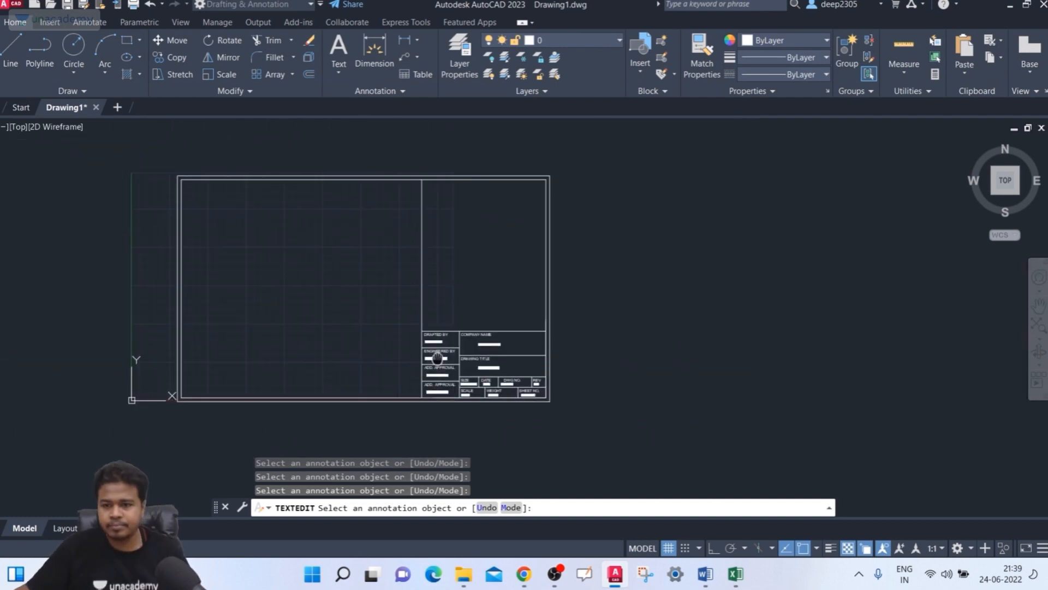
{"action": "scroll", "coordinate": [481, 349], "scroll_direction": "up", "scroll_amount": 4}
{"action": "middle_click_drag", "start_coordinate": [480, 350], "coordinate": [523, 274]}
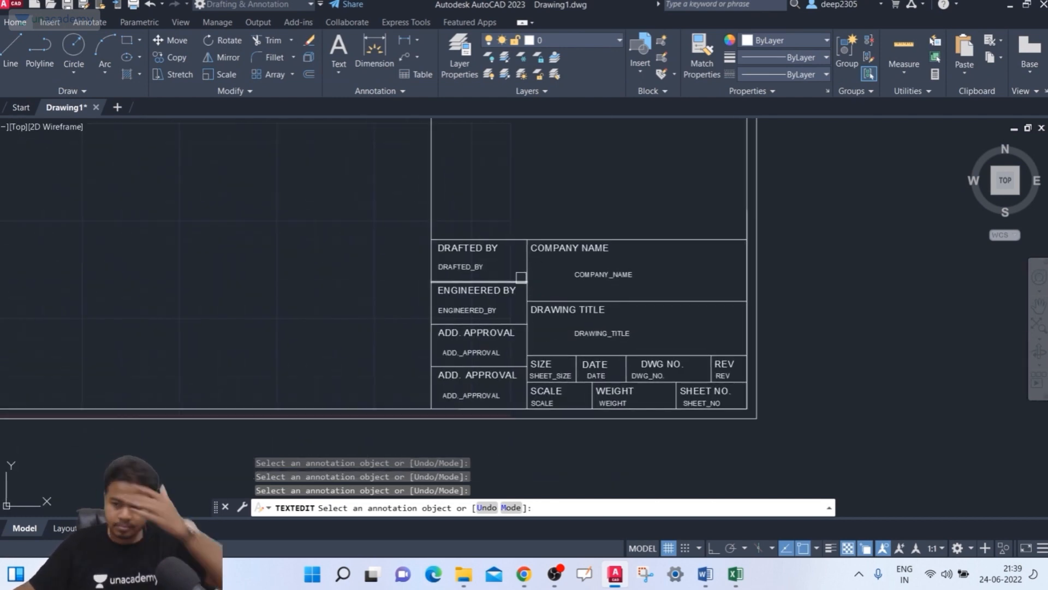
{"action": "scroll", "coordinate": [522, 273], "scroll_direction": "down", "scroll_amount": 2}
{"action": "scroll", "coordinate": [509, 281], "scroll_direction": "down", "scroll_amount": 3}
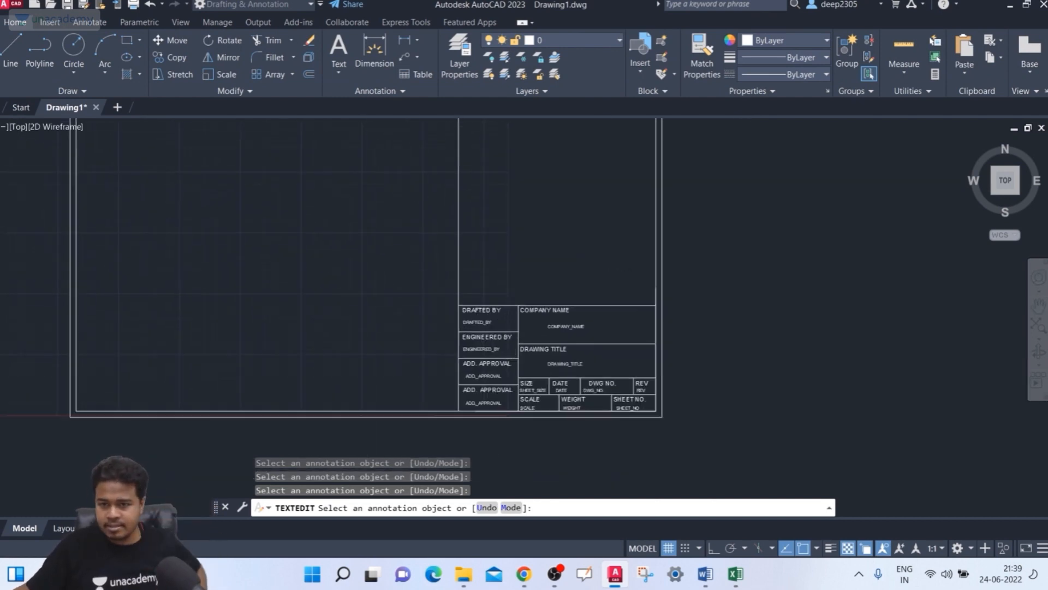
{"action": "key", "text": "Escape"}
{"action": "key", "text": "Escape"}
Step: Begin a block definition named TITLE BLOCK STANDARD followed by the author's first name
{"action": "mouse_move", "coordinate": [502, 258]}
{"action": "middle_mouse_down"}
{"action": "mouse_move", "coordinate": [471, 265]}
{"action": "mouse_move", "coordinate": [411, 230]}
{"action": "middle_mouse_up"}
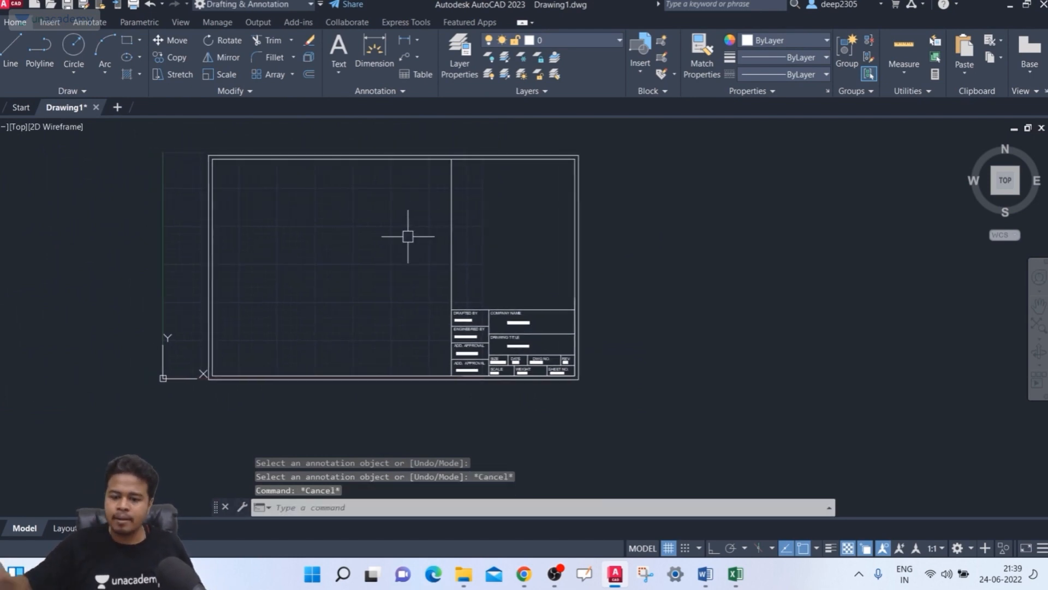
{"action": "type", "text": "B"}
{"action": "key", "text": "Return"}
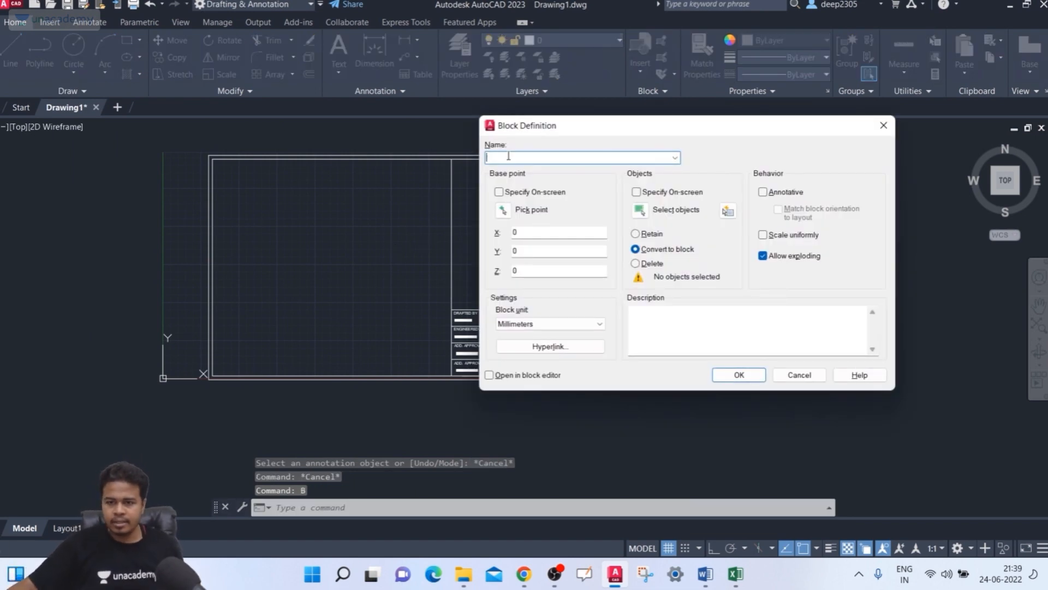
{"action": "type", "text": "TIT"}
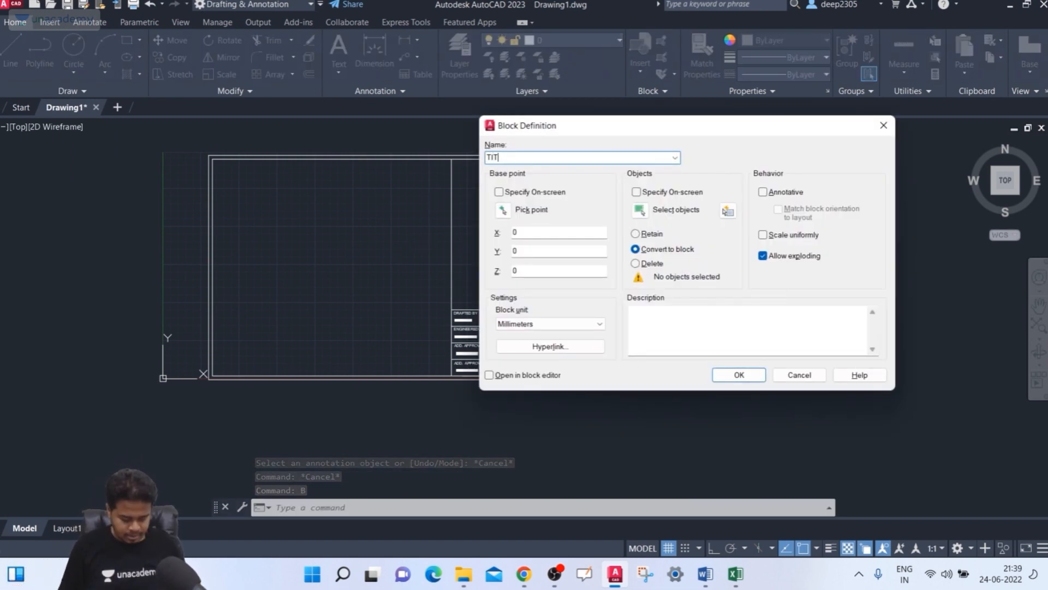
{"action": "type", "text": "LE BLOCK STA"}
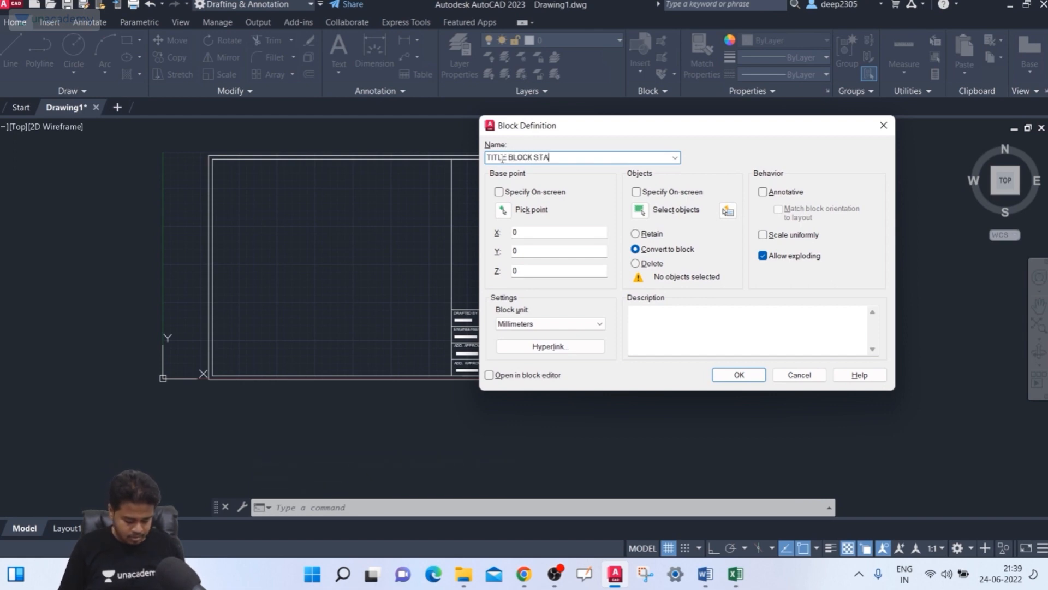
{"action": "type", "text": "NDARD DEEP"}
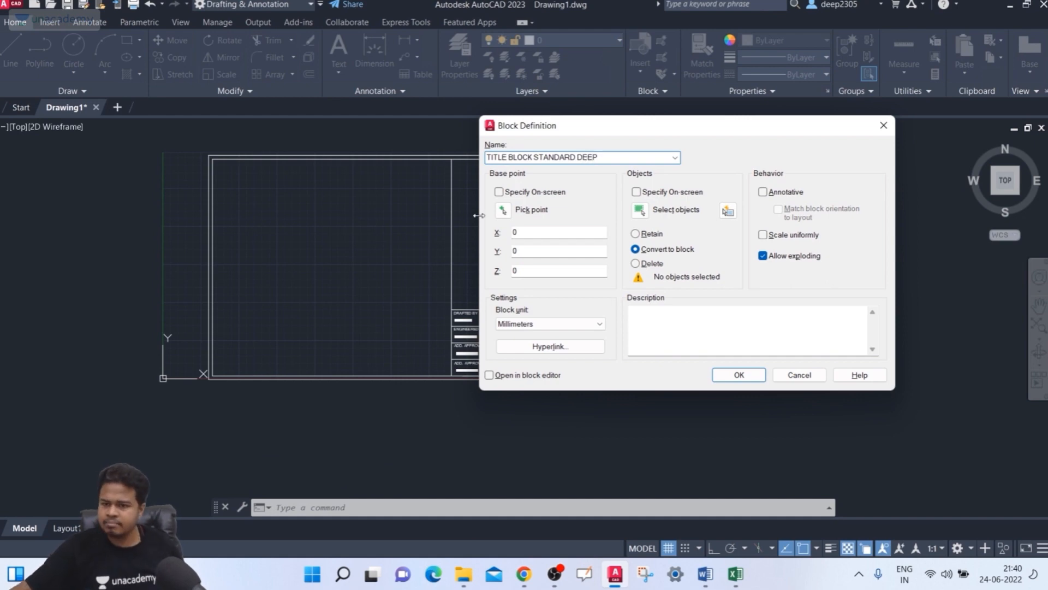
Step: Create the block from the whole sheet border and title block, with its base point at the outer border's upper-left corner
{"action": "left_click", "coordinate": [503, 210]}
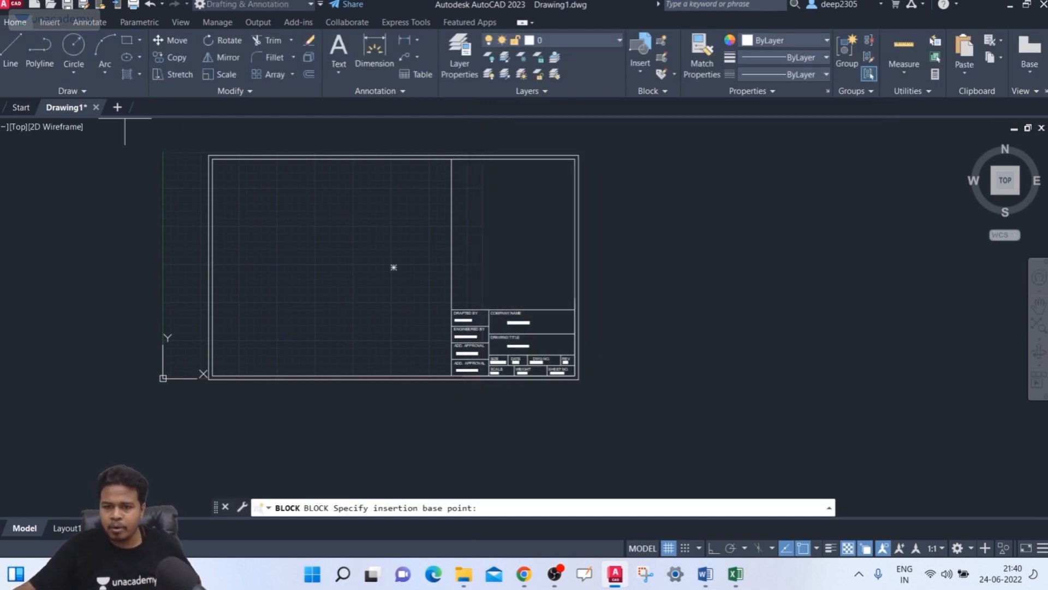
{"action": "left_click", "coordinate": [209, 156]}
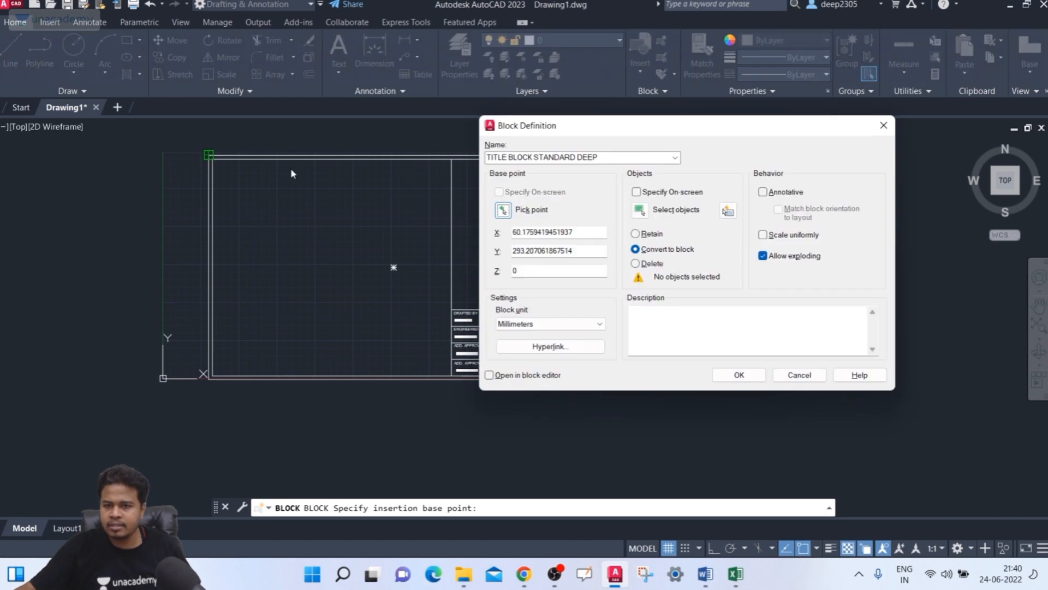
{"action": "left_click", "coordinate": [640, 210]}
{"action": "left_click", "coordinate": [170, 133]}
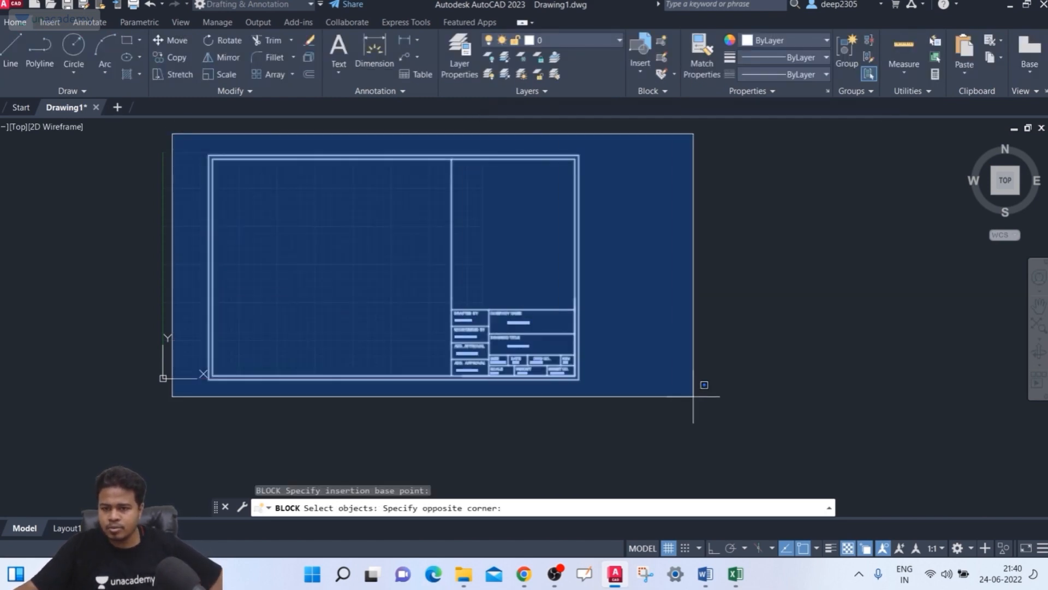
{"action": "left_click", "coordinate": [704, 386]}
{"action": "key", "text": "Return"}
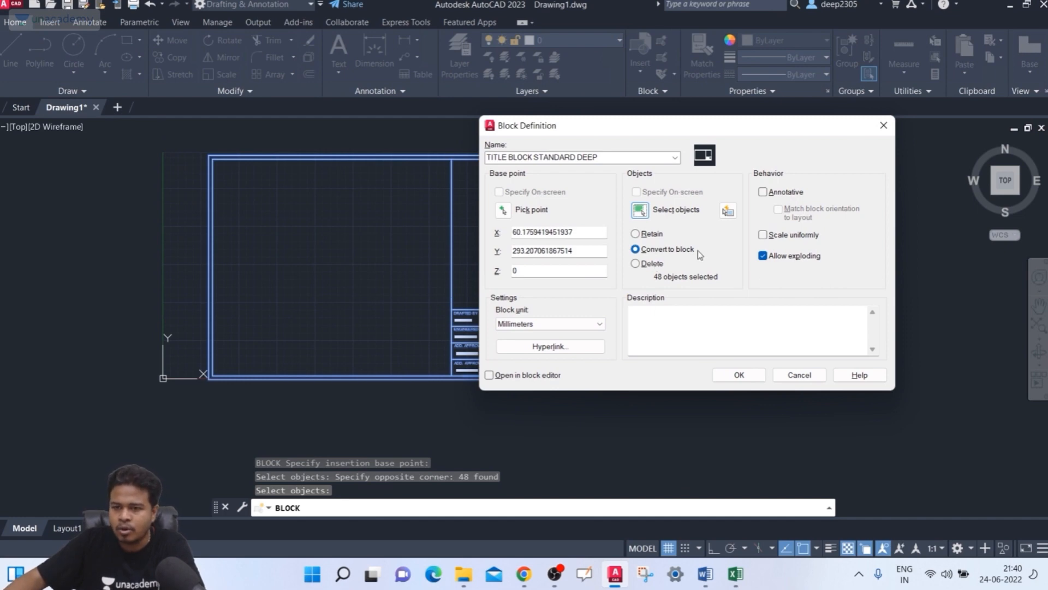
{"action": "left_click", "coordinate": [743, 376]}
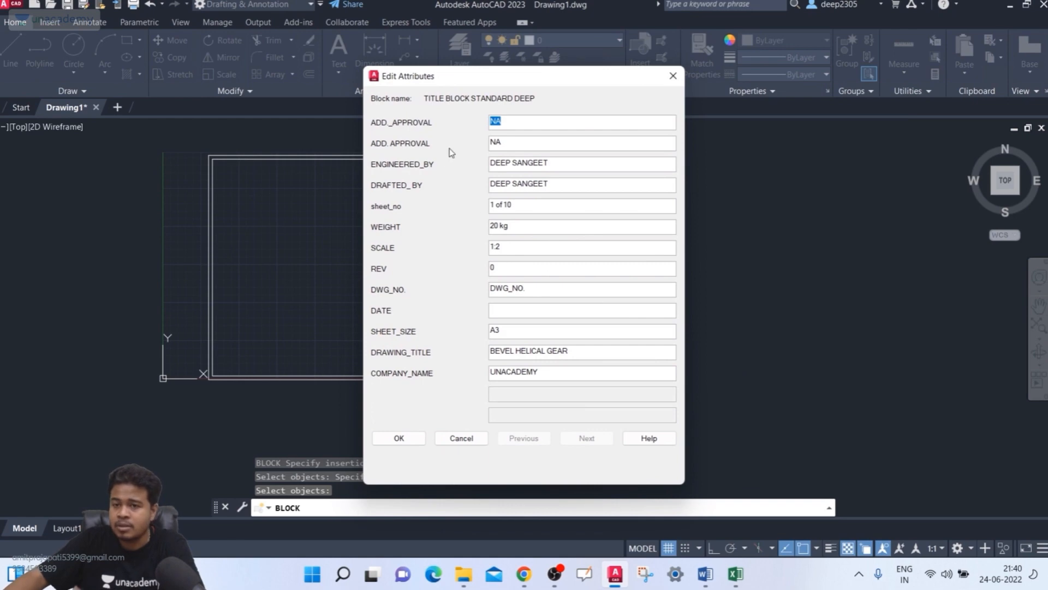
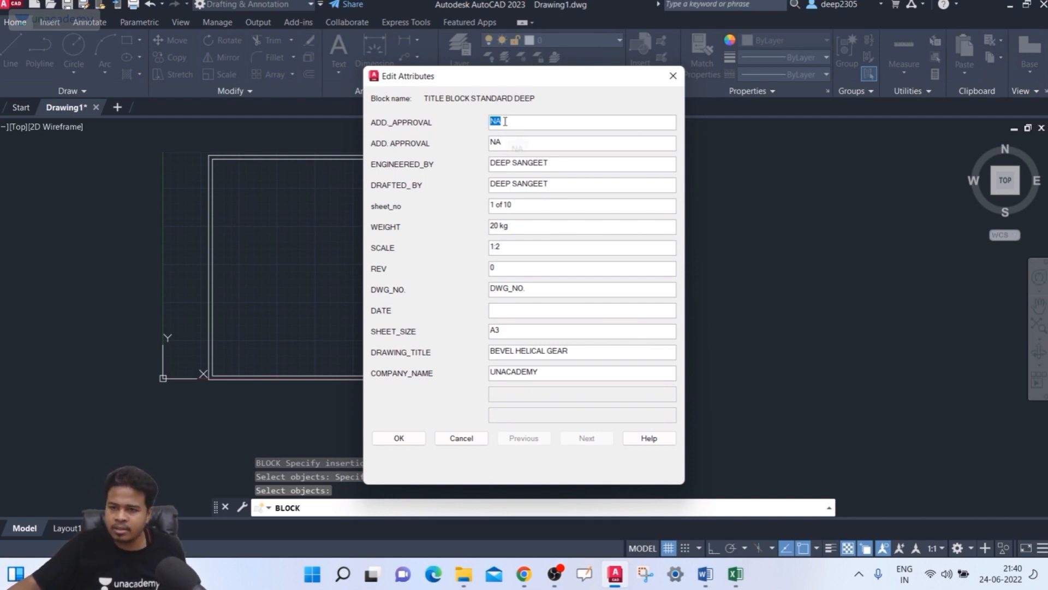
Step: Fill in the engineer's and drafter's names in ENGINEERED_BY and DRAFTED_BY, and set sheet_no to 2 of 10
{"action": "left_click", "coordinate": [502, 142]}
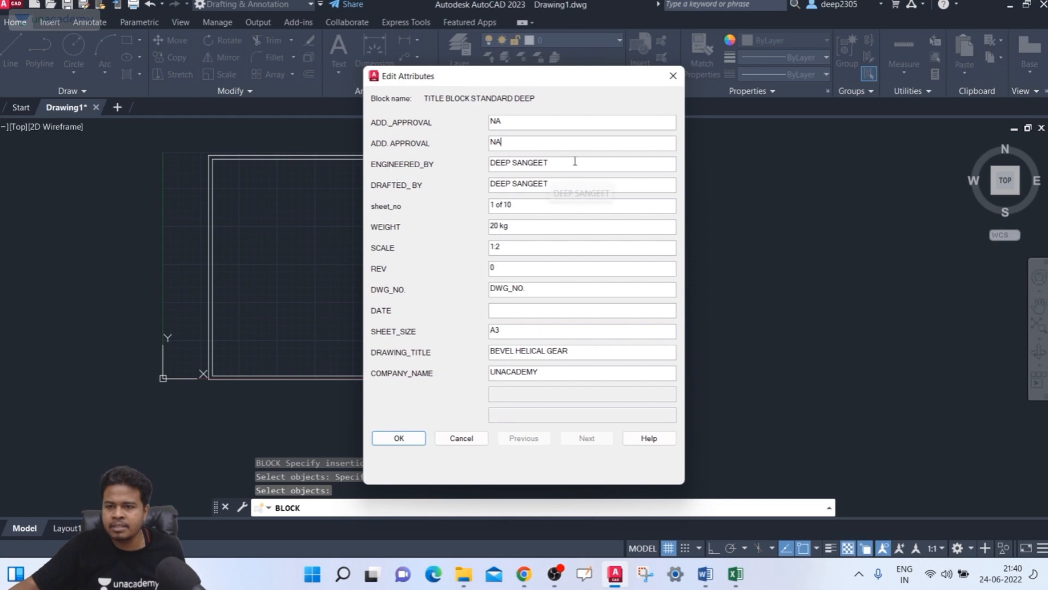
{"action": "key", "text": "Tab"}
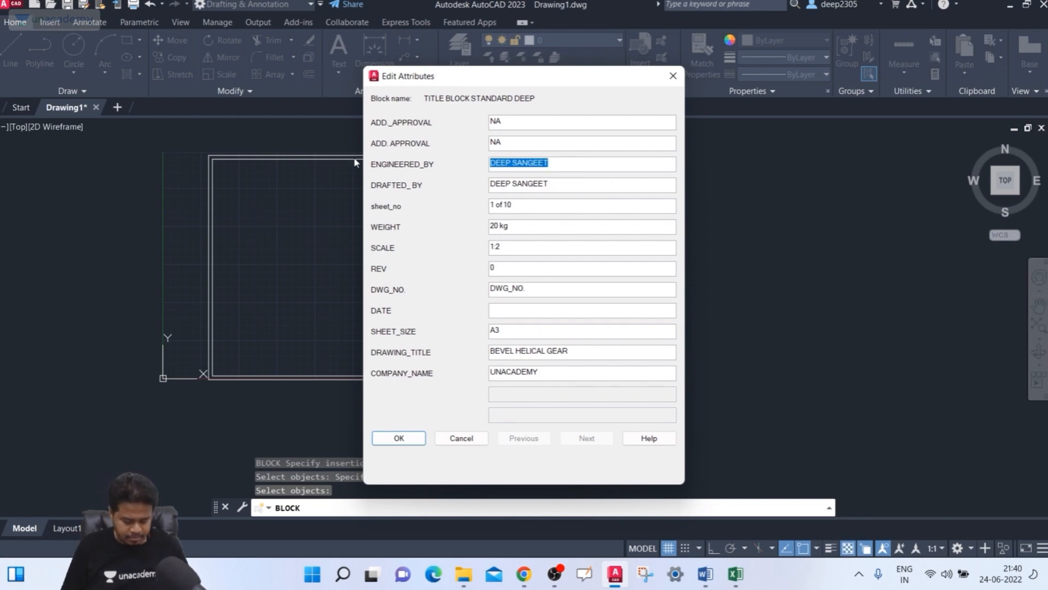
{"action": "type", "text": "MAITY"}
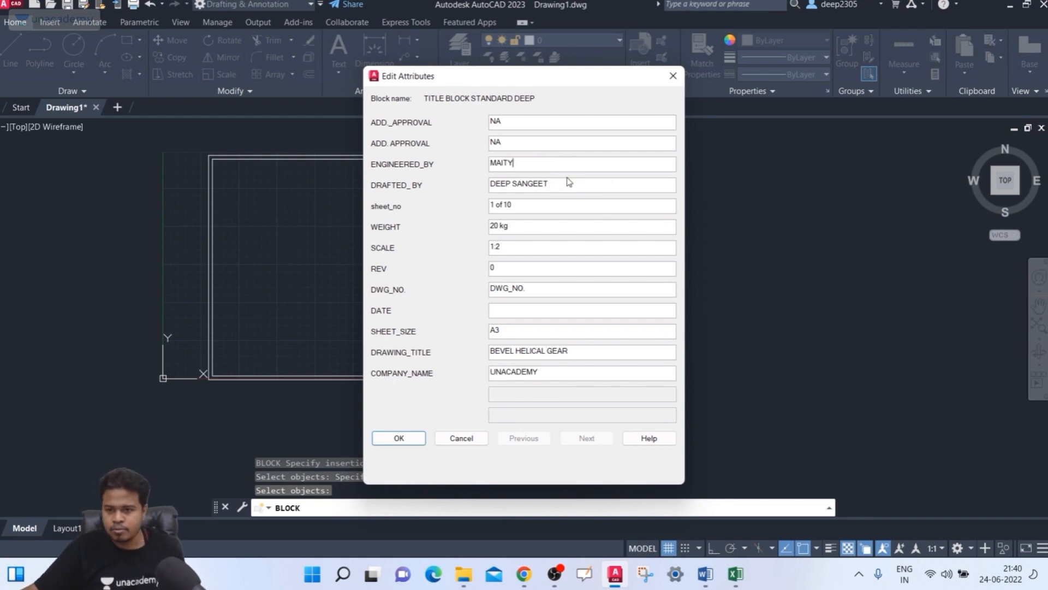
{"action": "key", "text": "Tab"}
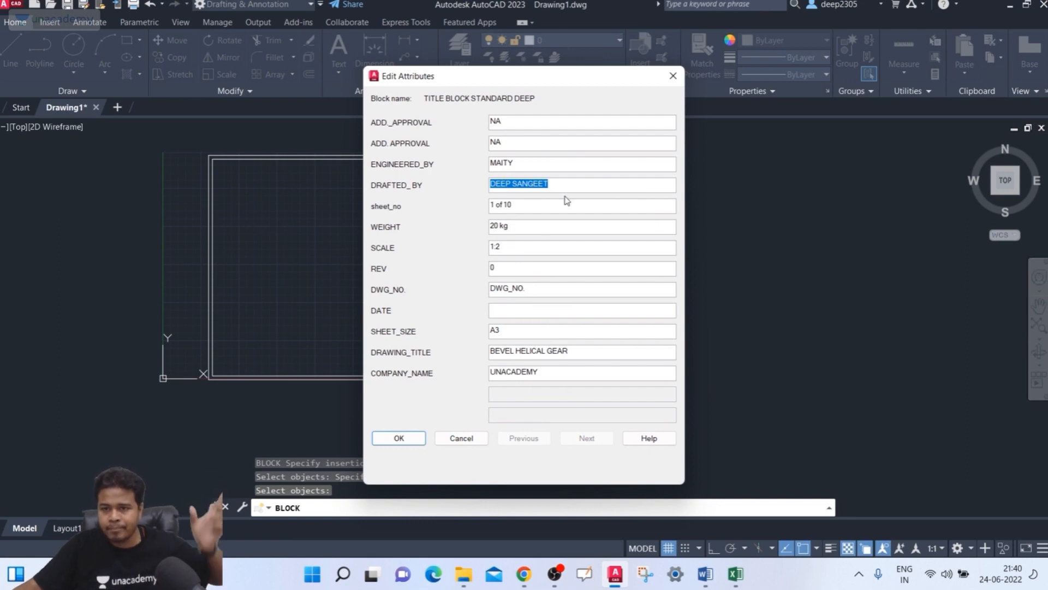
{"action": "type", "text": "MAITY"}
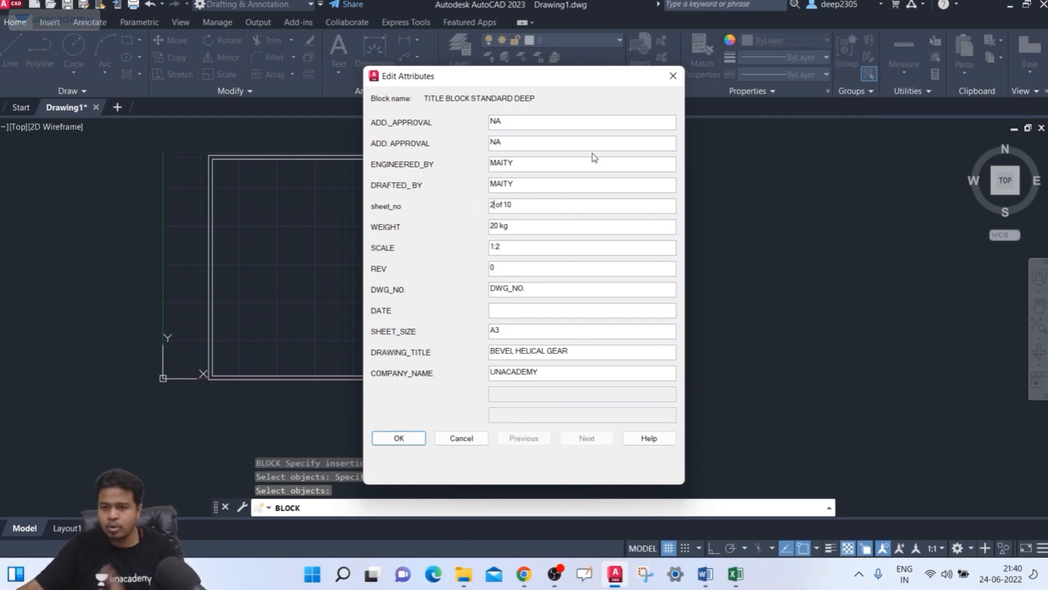
Step: Set the WEIGHT attribute to 40 kg and the SCALE attribute to 1:3
{"action": "left_click_drag", "start_coordinate": [510, 226], "coordinate": [465, 225]}
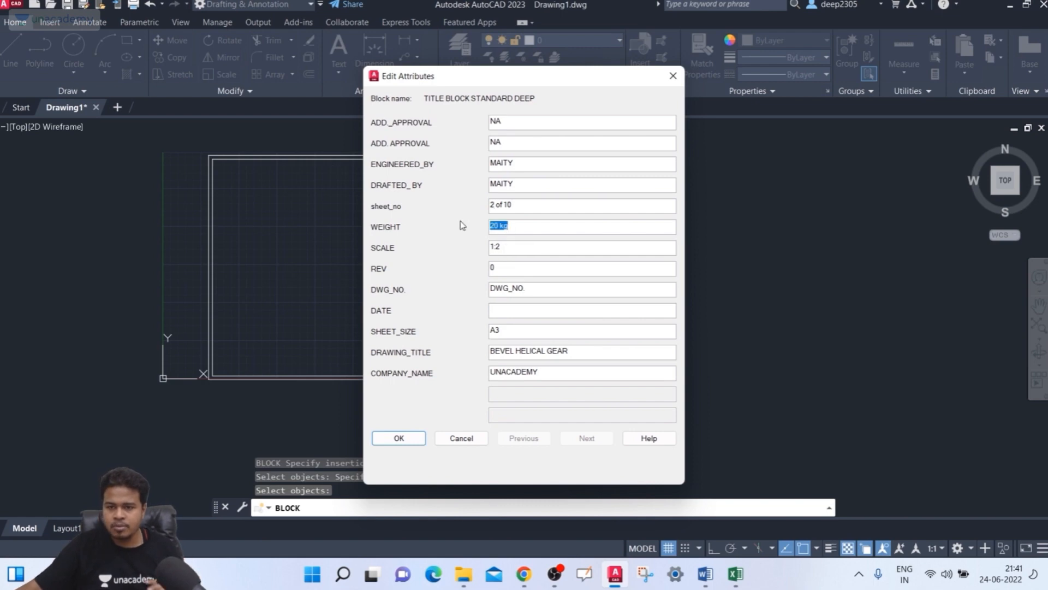
{"action": "type", "text": "4"}
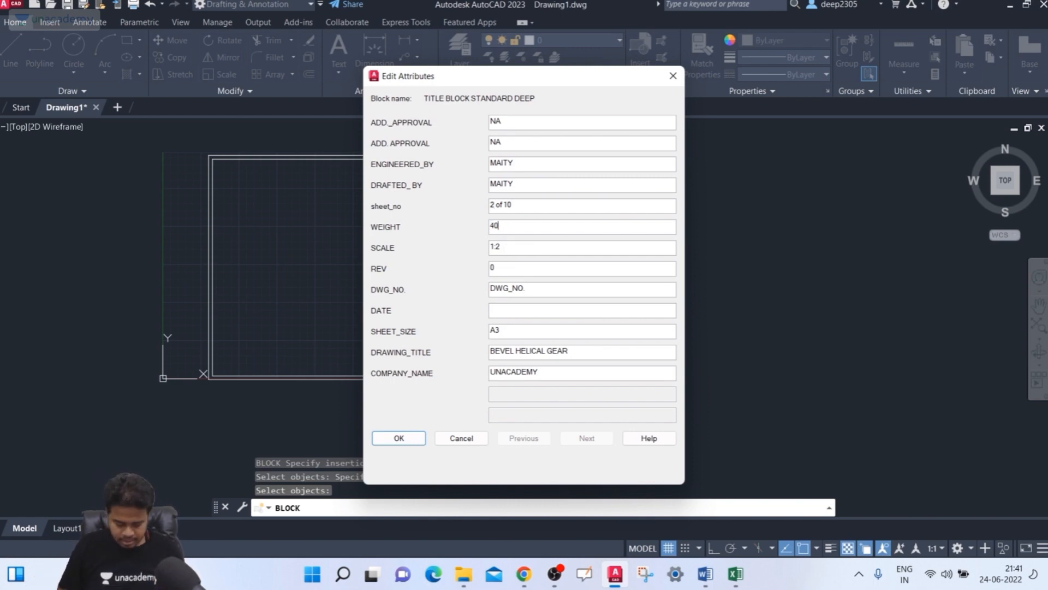
{"action": "type", "text": "0"}
{"action": "key", "text": "Caps_Lock"}
{"action": "type", "text": "kg"}
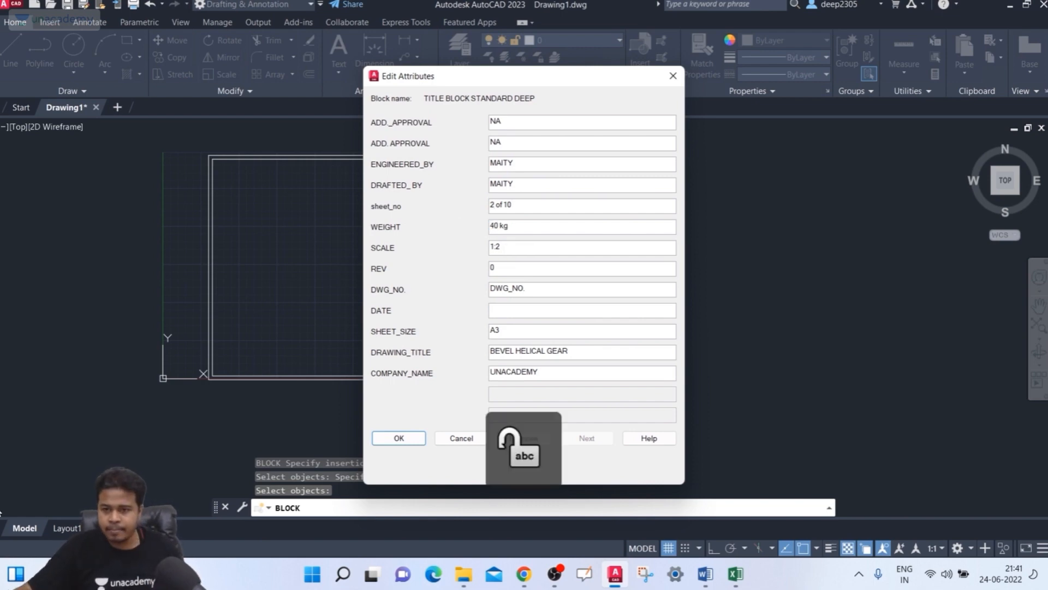
{"action": "left_click", "coordinate": [545, 246]}
{"action": "key", "text": "BackSpace"}
{"action": "type", "text": "3"}
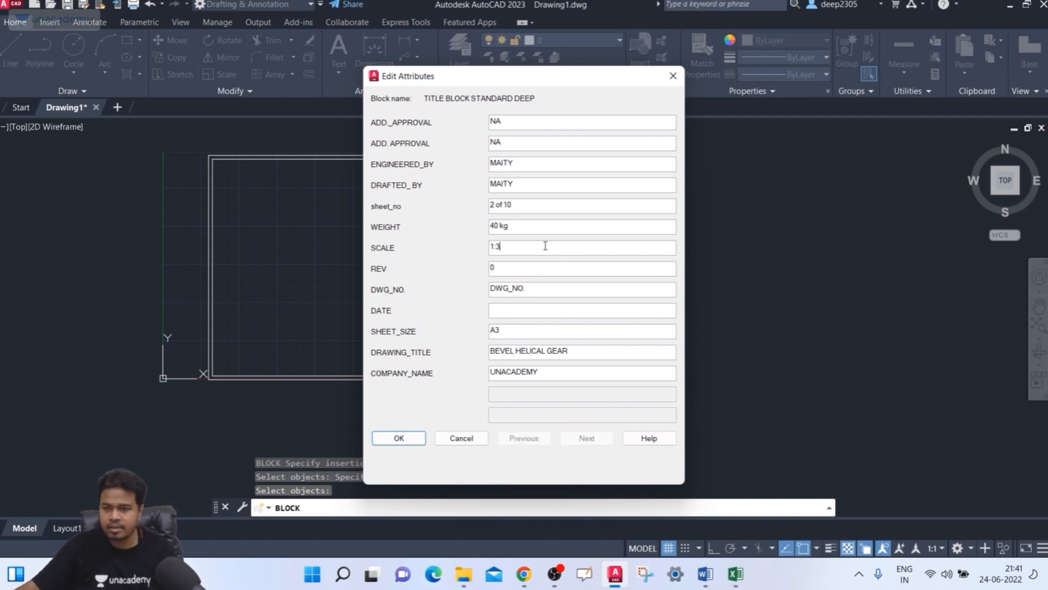
Step: Set the DWG_NO. attribute of the title block to DF-45623
{"action": "double_click", "coordinate": [531, 290]}
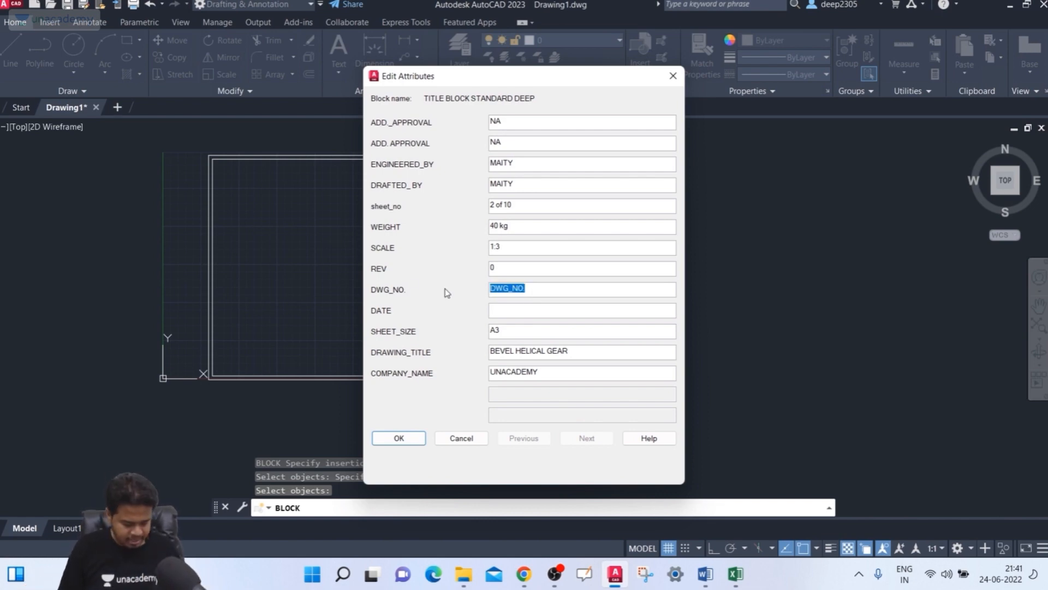
{"action": "type", "text": "df"}
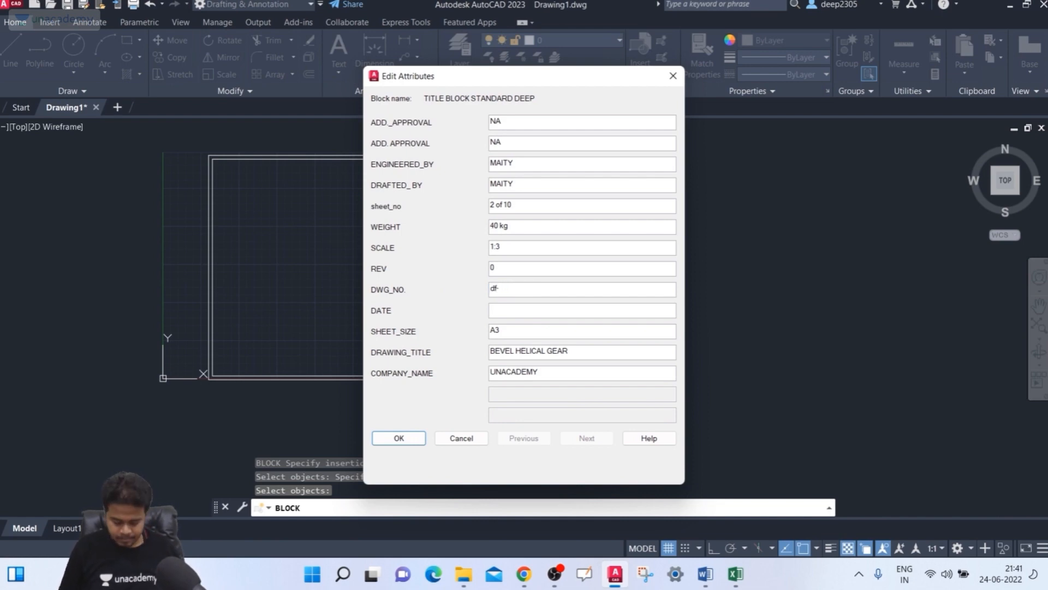
{"action": "key", "text": "Caps_Lock"}
{"action": "type", "text": "DF-4562"}
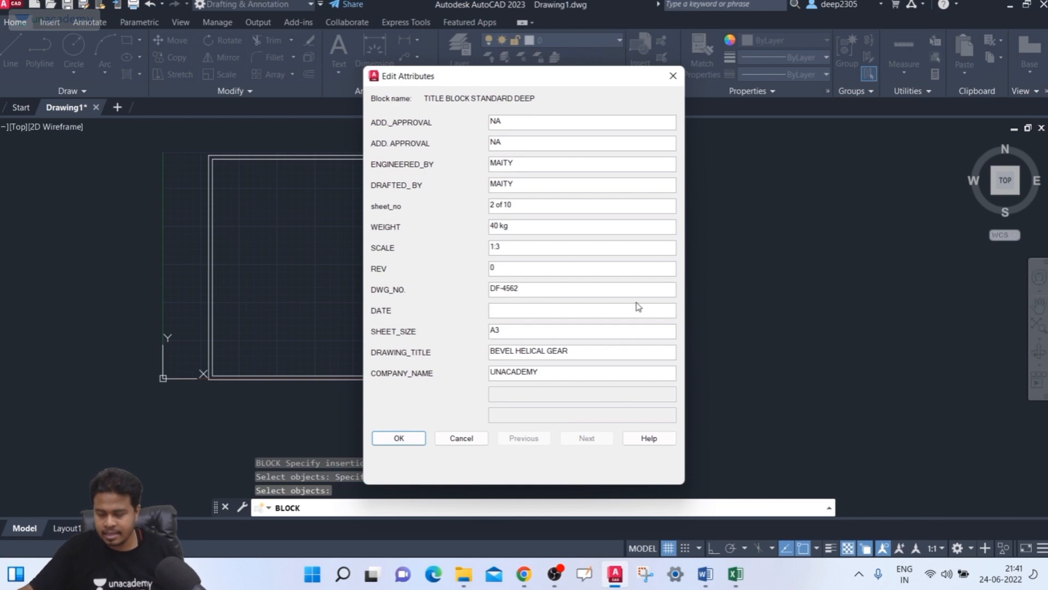
{"action": "type", "text": "3"}
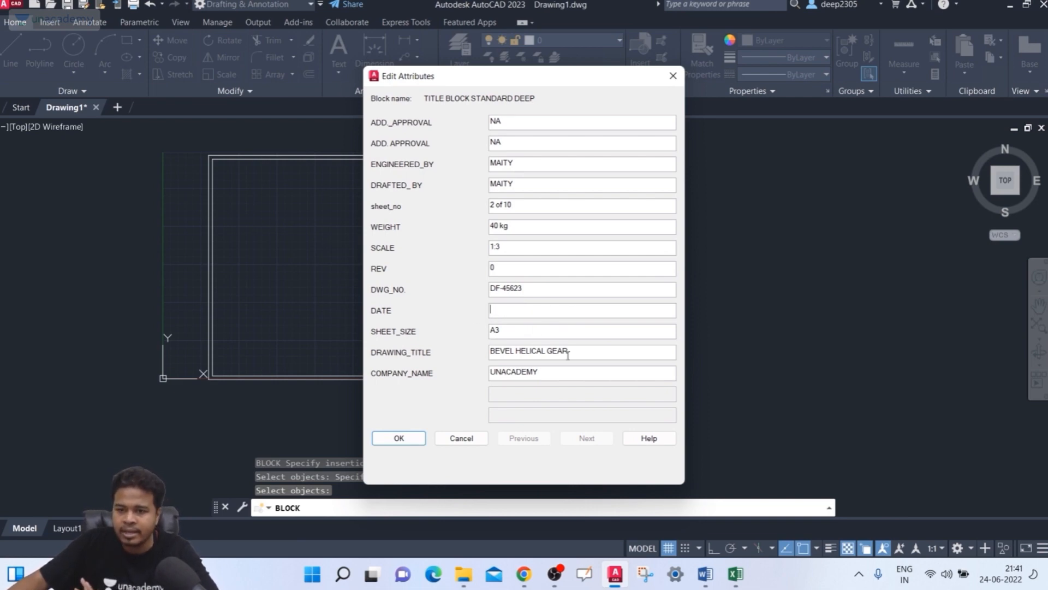
Step: Set COMPANY_NAME to UNACADEMY BANGALORE, leave DATE empty and accept the block's attribute values
{"action": "left_click_drag", "start_coordinate": [585, 352], "coordinate": [436, 351]}
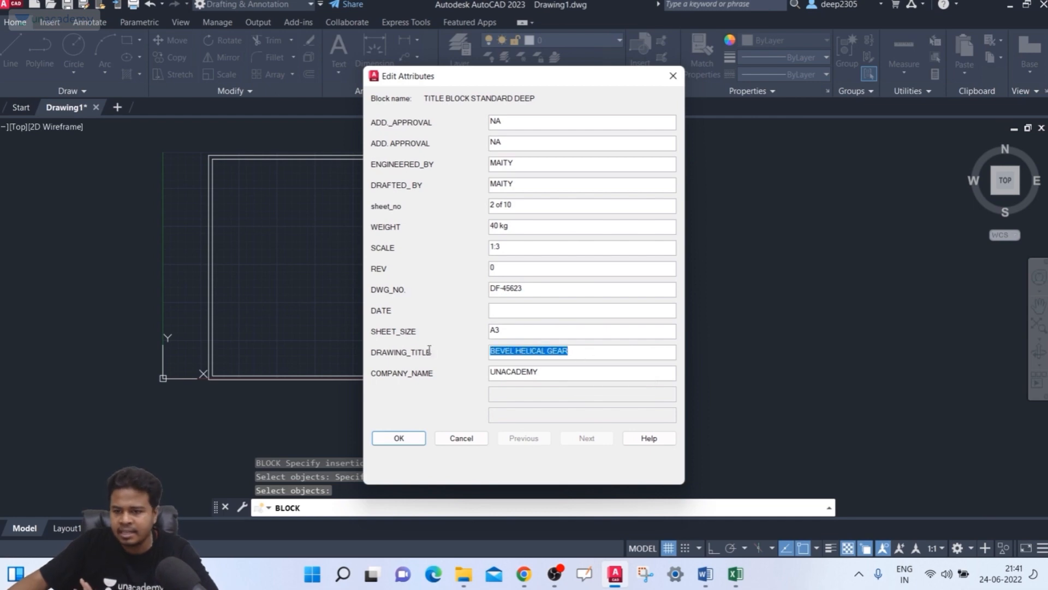
{"action": "key", "text": "Tab"}
{"action": "left_click", "coordinate": [553, 375]}
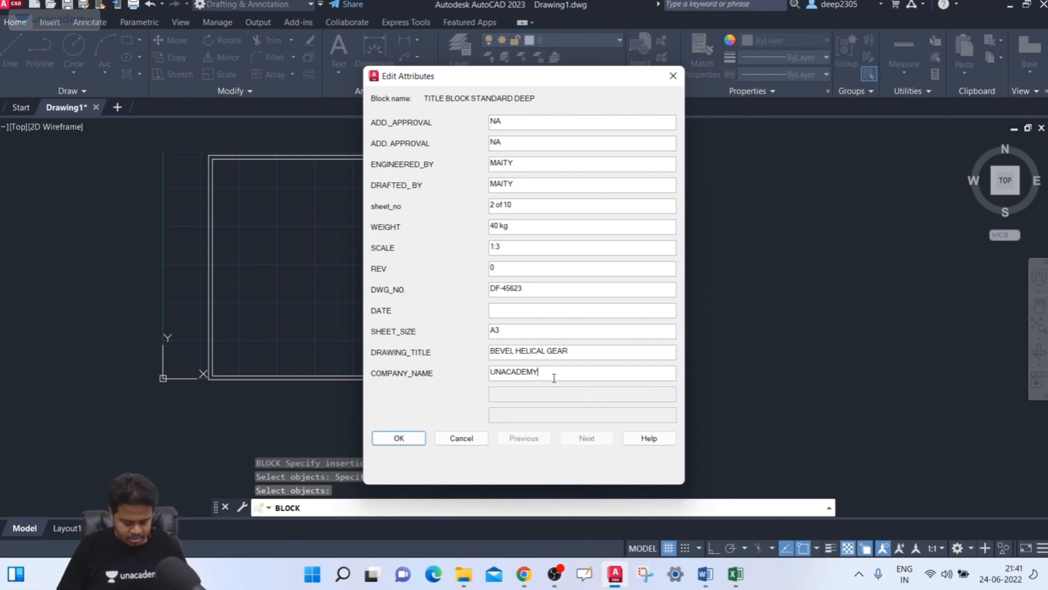
{"action": "type", "text": "BANGALO"}
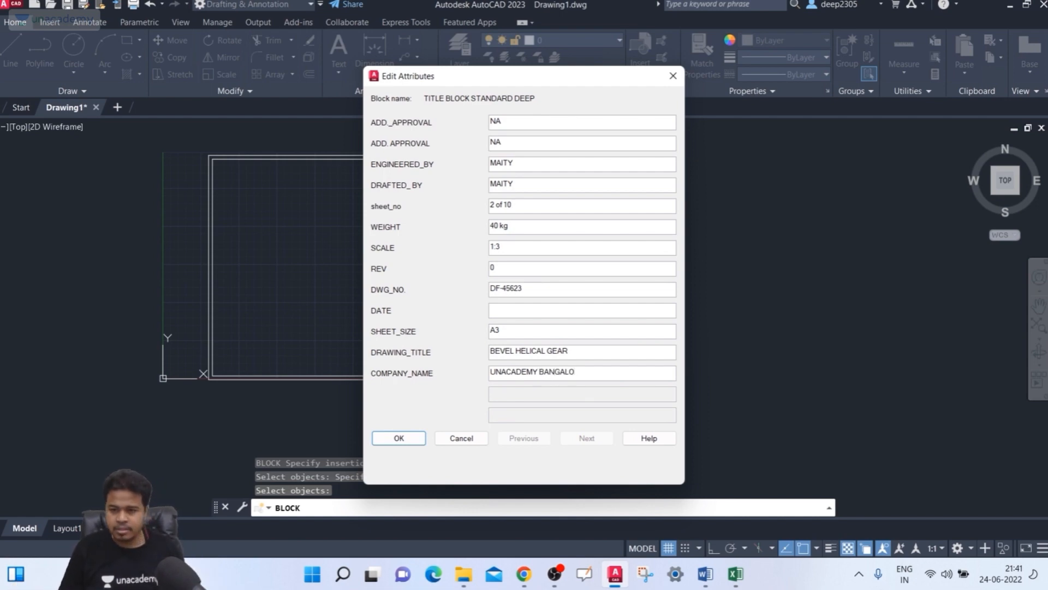
{"action": "type", "text": "RE"}
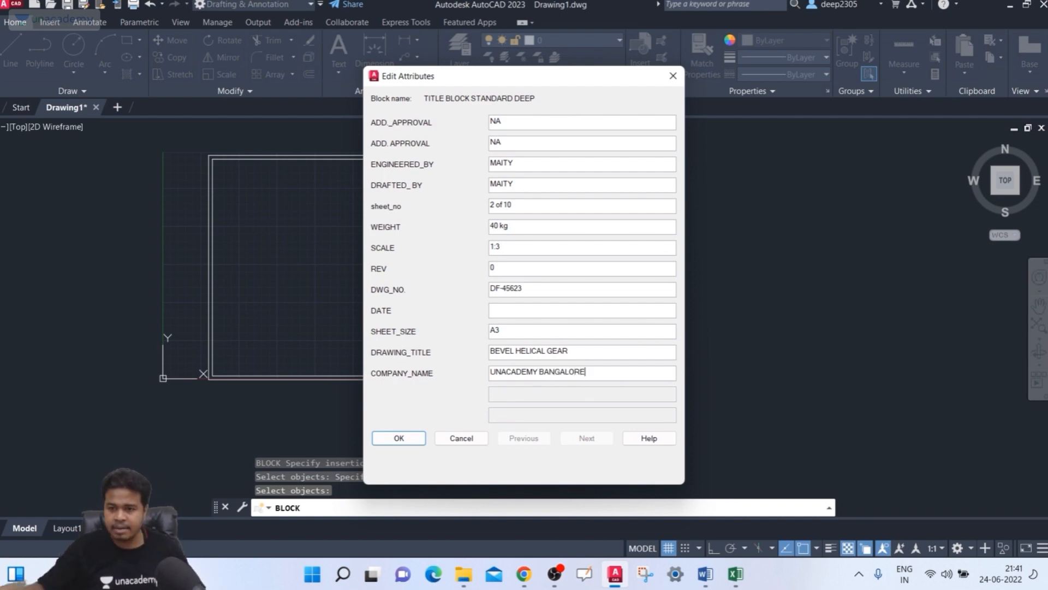
{"action": "left_click", "coordinate": [521, 313]}
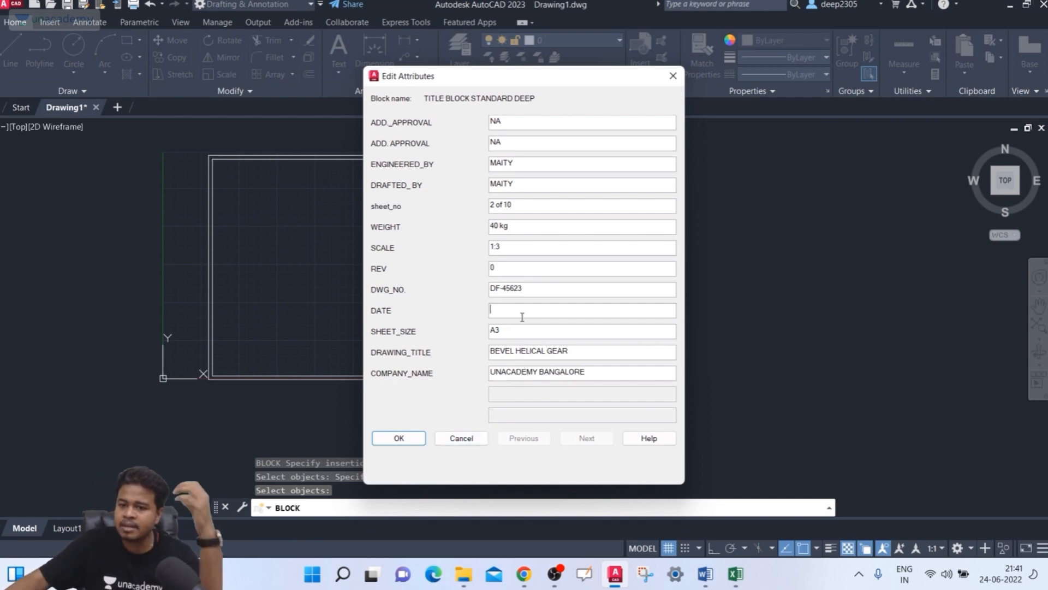
{"action": "left_click", "coordinate": [398, 438]}
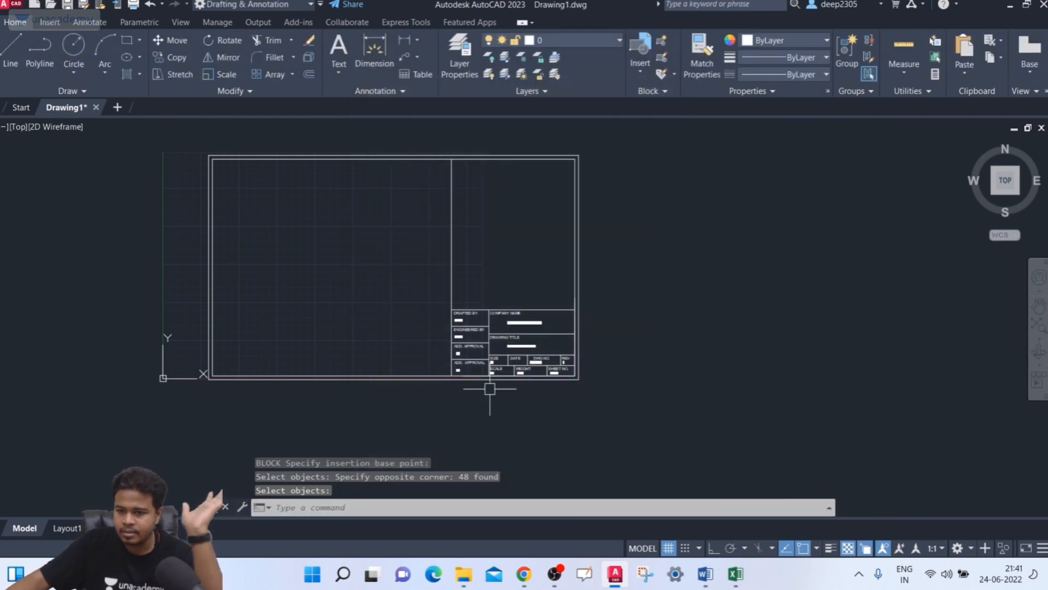
Step: Examine the filled-in attribute values in every cell of the title block, including the DATE cell
{"action": "scroll", "coordinate": [490, 389], "scroll_direction": "up", "scroll_amount": 6}
{"action": "scroll", "coordinate": [433, 333], "scroll_direction": "up", "scroll_amount": 2}
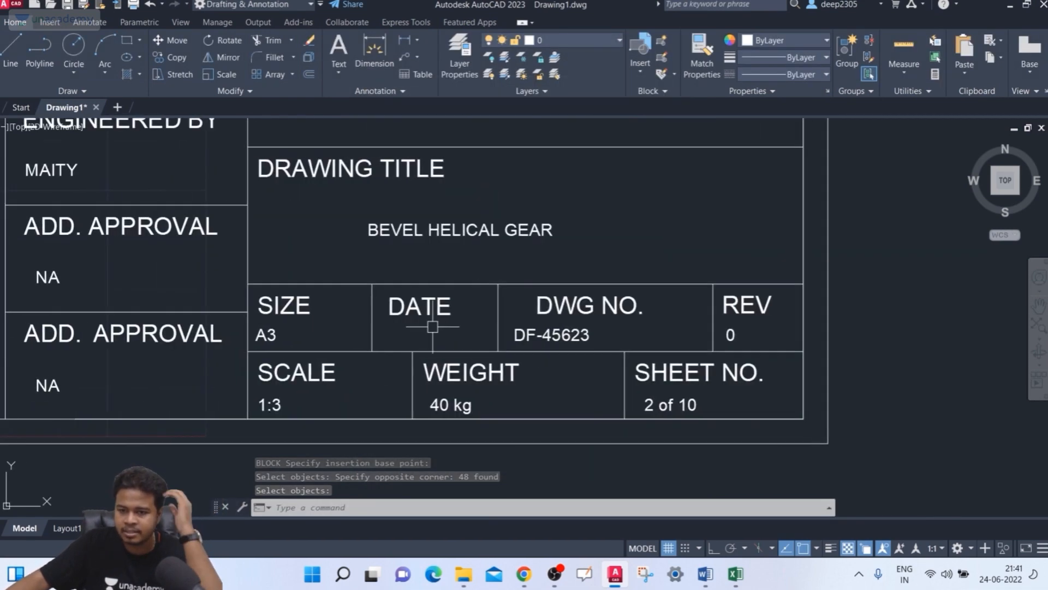
{"action": "scroll", "coordinate": [428, 334], "scroll_direction": "down", "scroll_amount": 2}
{"action": "middle_click_drag", "start_coordinate": [440, 352], "coordinate": [469, 392]}
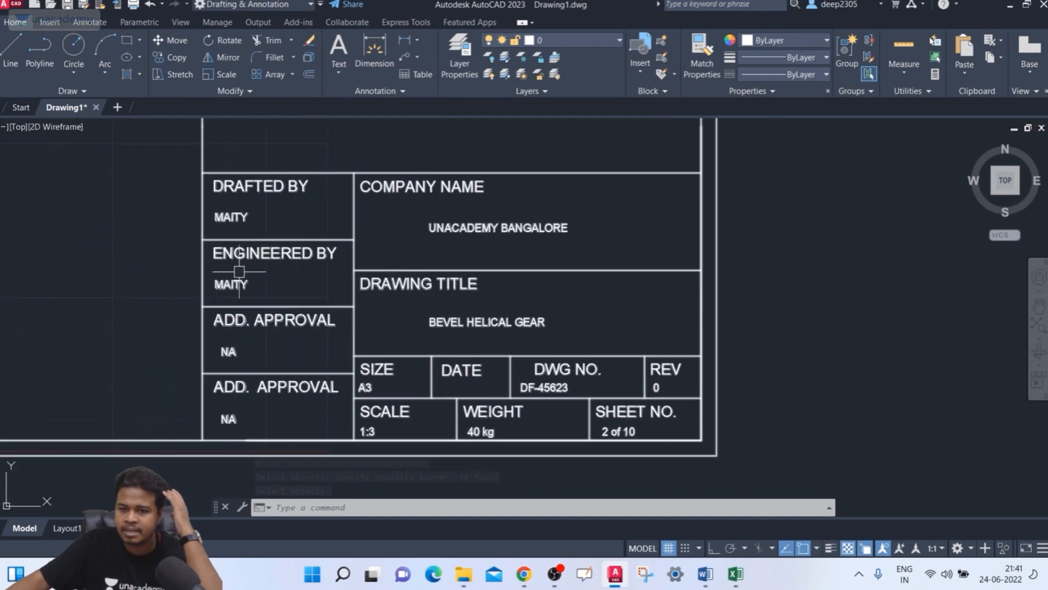
{"action": "scroll", "coordinate": [552, 404], "scroll_direction": "down", "scroll_amount": 5}
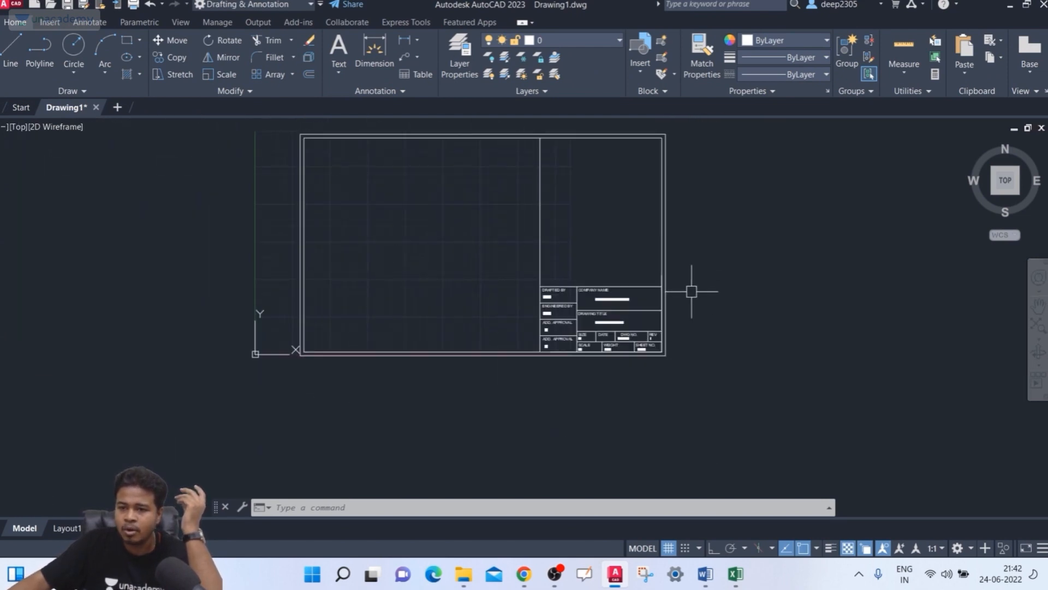
{"action": "scroll", "coordinate": [685, 296], "scroll_direction": "up", "scroll_amount": 6}
{"action": "middle_click_drag", "start_coordinate": [327, 399], "coordinate": [423, 367]}
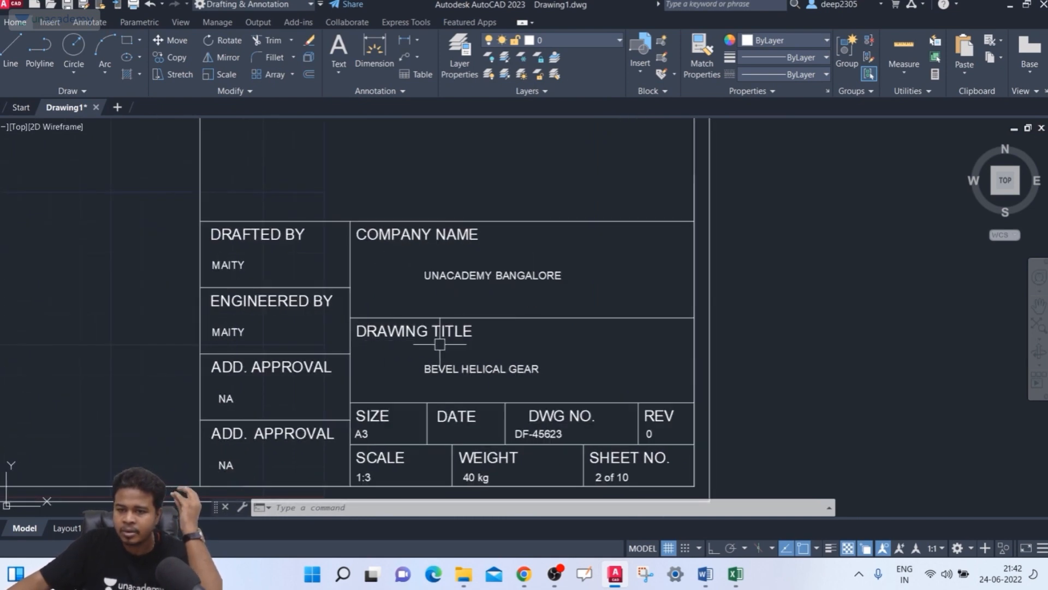
{"action": "middle_click_drag", "start_coordinate": [555, 367], "coordinate": [570, 302]}
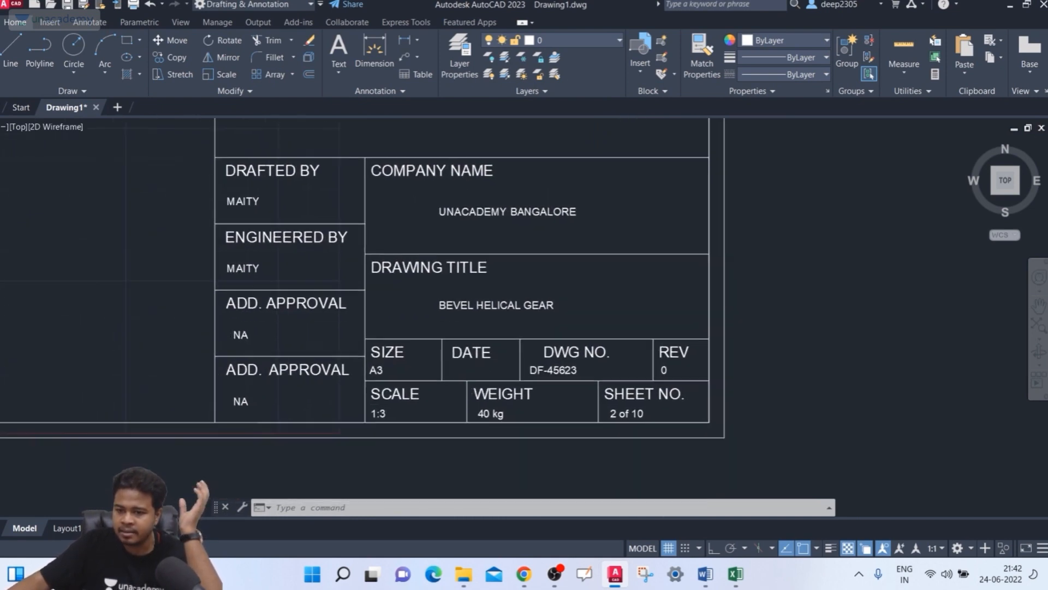
{"action": "scroll", "coordinate": [570, 303], "scroll_direction": "up", "scroll_amount": 2}
{"action": "scroll", "coordinate": [468, 304], "scroll_direction": "down", "scroll_amount": 2}
{"action": "scroll", "coordinate": [527, 357], "scroll_direction": "up", "scroll_amount": 2}
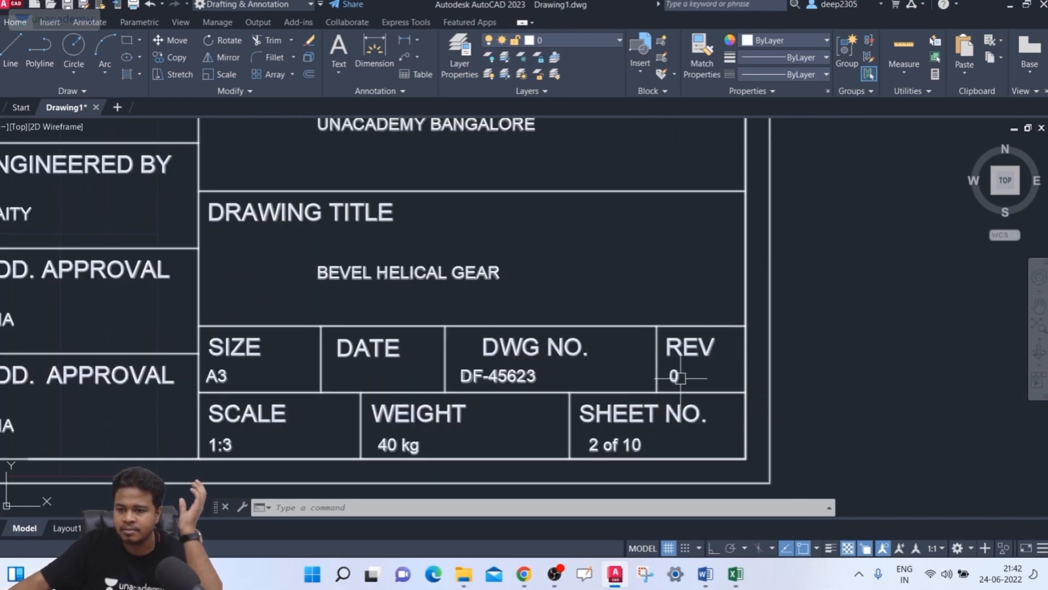
{"action": "scroll", "coordinate": [396, 370], "scroll_direction": "down", "scroll_amount": 4}
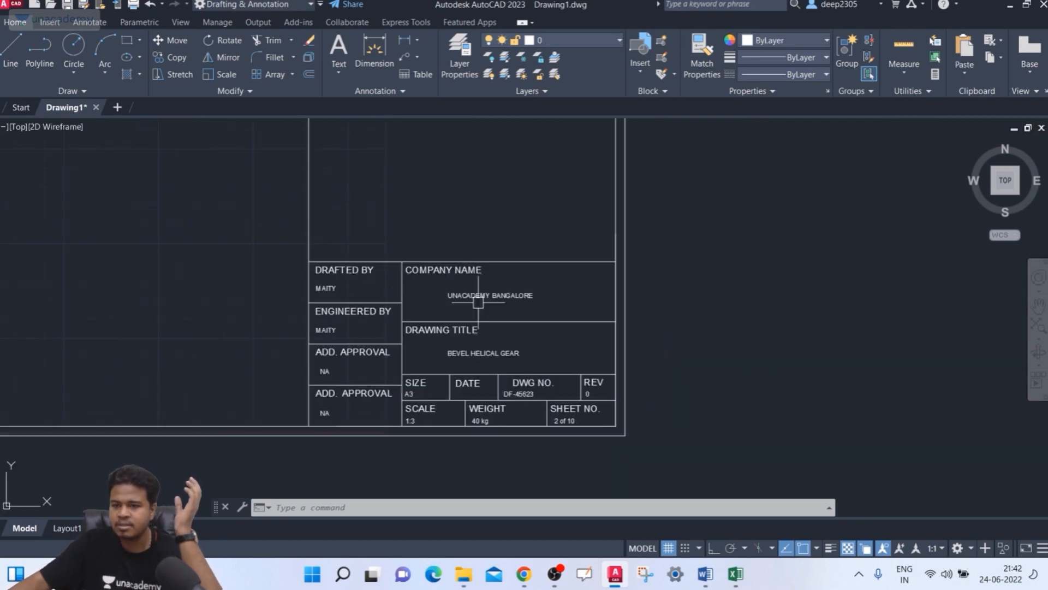
Step: Select the title block reference and open its definition in the Block Editor
{"action": "right_click", "coordinate": [617, 299]}
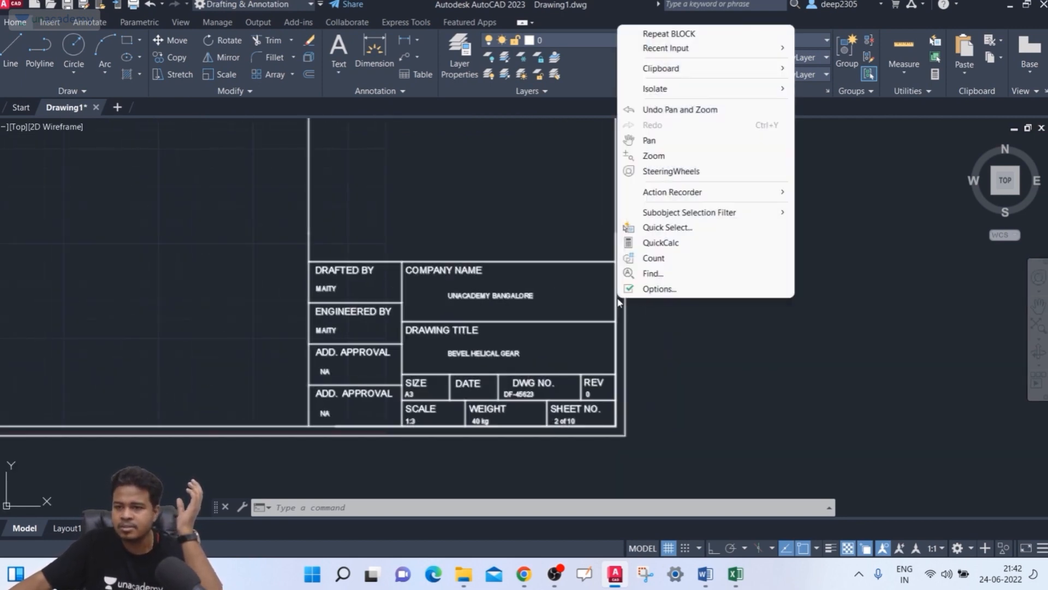
{"action": "left_click", "coordinate": [615, 325]}
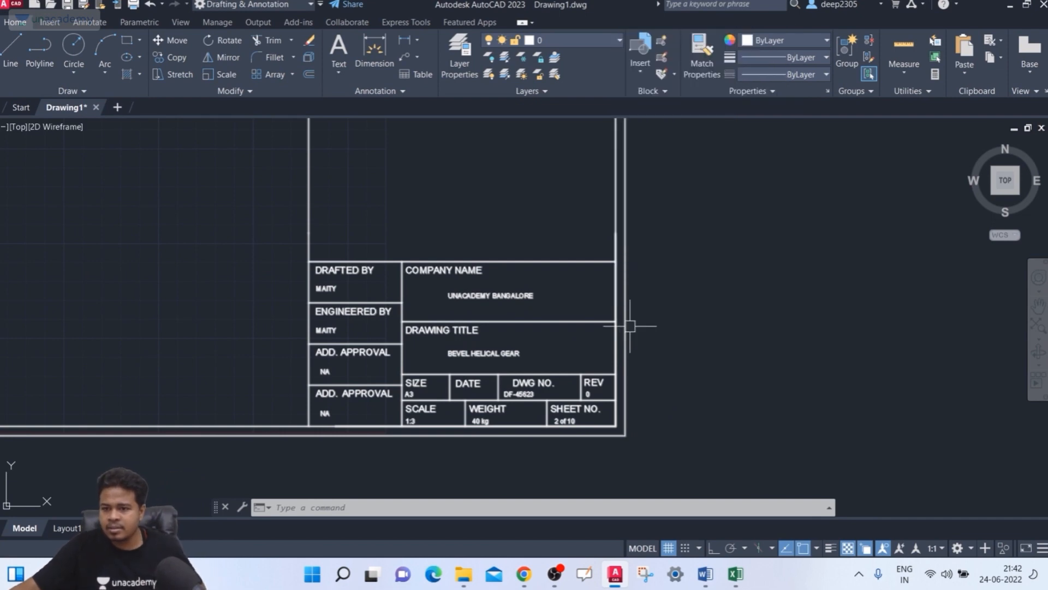
{"action": "left_click", "coordinate": [656, 318]}
{"action": "left_click", "coordinate": [593, 338]}
{"action": "right_click", "coordinate": [618, 331]}
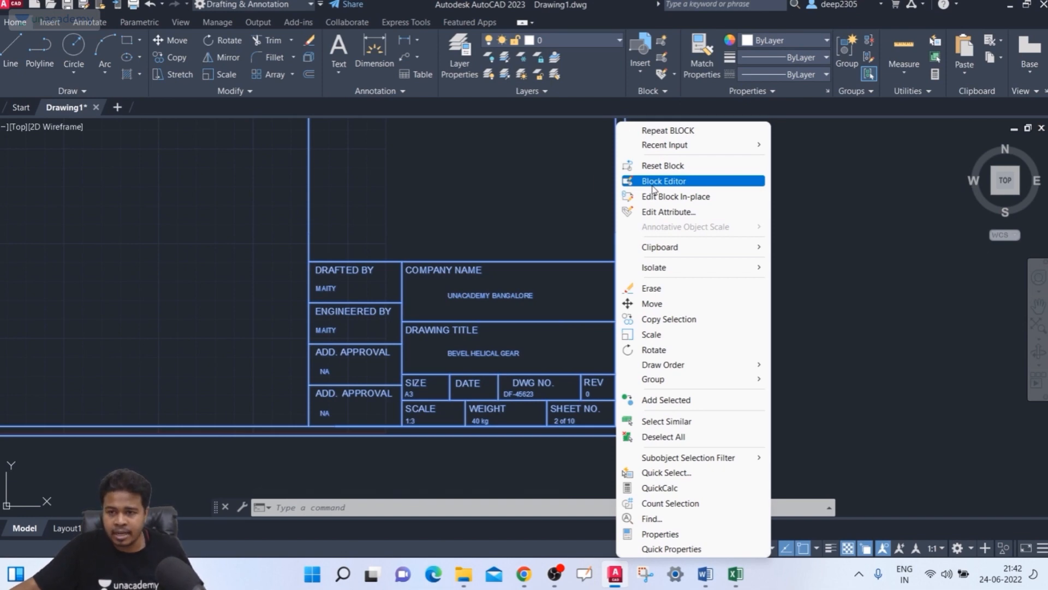
{"action": "left_click", "coordinate": [653, 182]}
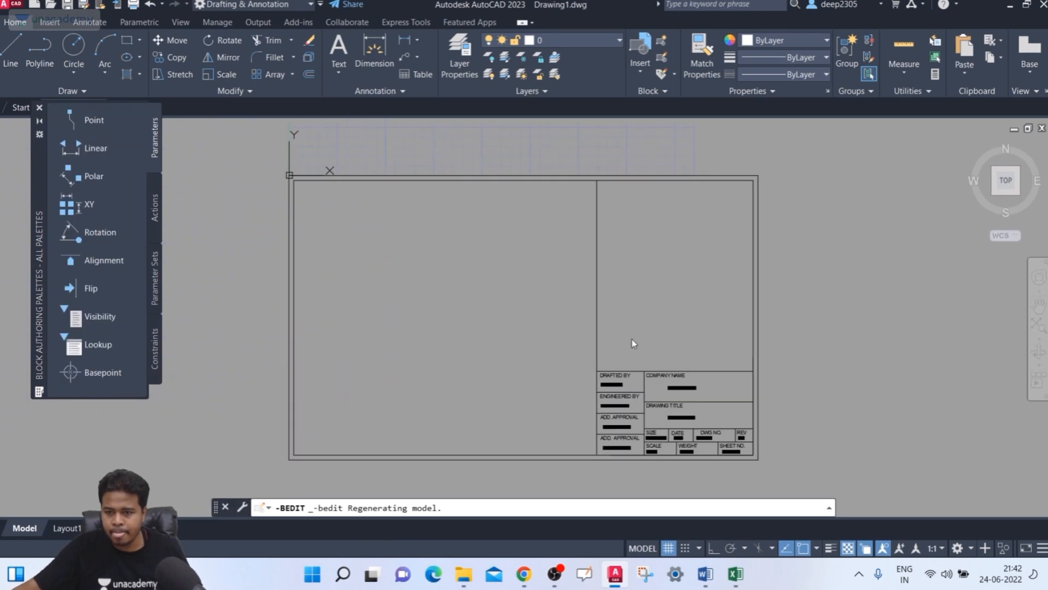
Step: Examine the tag, prompt and default value of the DATE attribute in the title block definition
{"action": "scroll", "coordinate": [732, 439], "scroll_direction": "up", "scroll_amount": 6}
{"action": "middle_click_drag", "start_coordinate": [581, 398], "coordinate": [622, 300]}
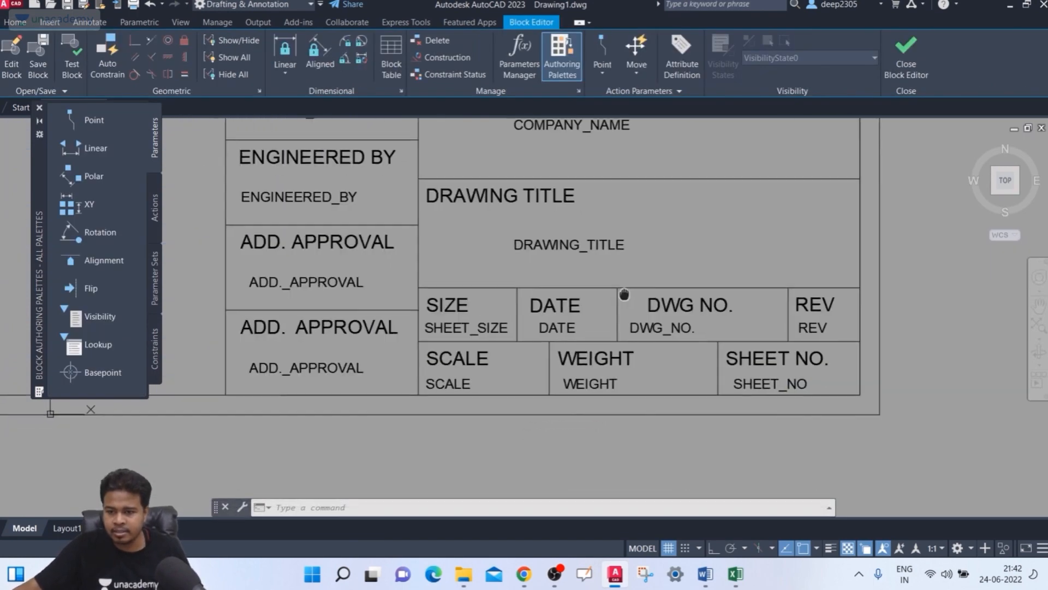
{"action": "double_click", "coordinate": [562, 325]}
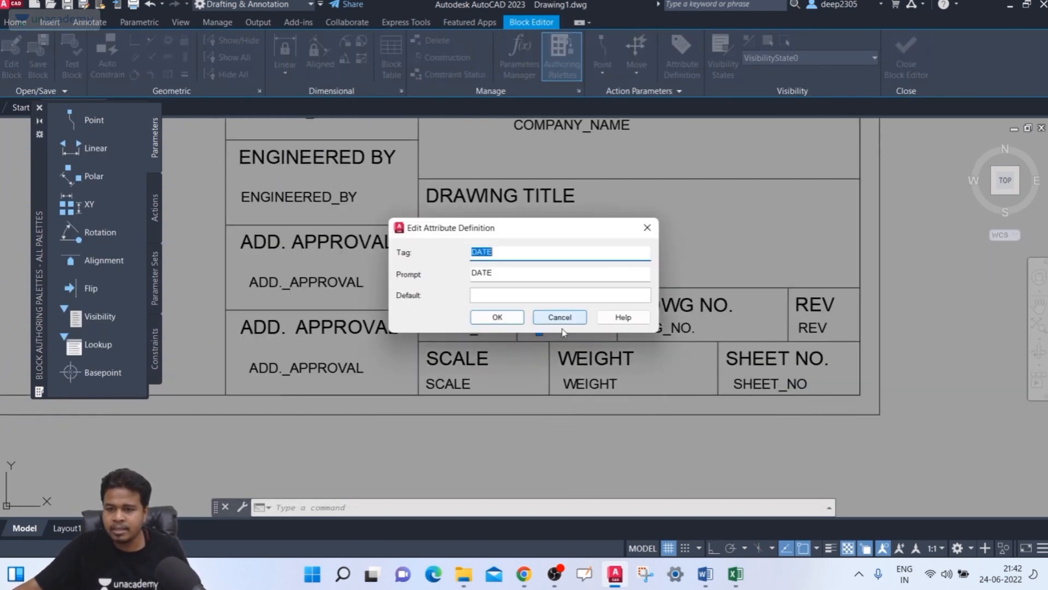
{"action": "left_click", "coordinate": [577, 312]}
{"action": "left_click", "coordinate": [568, 332]}
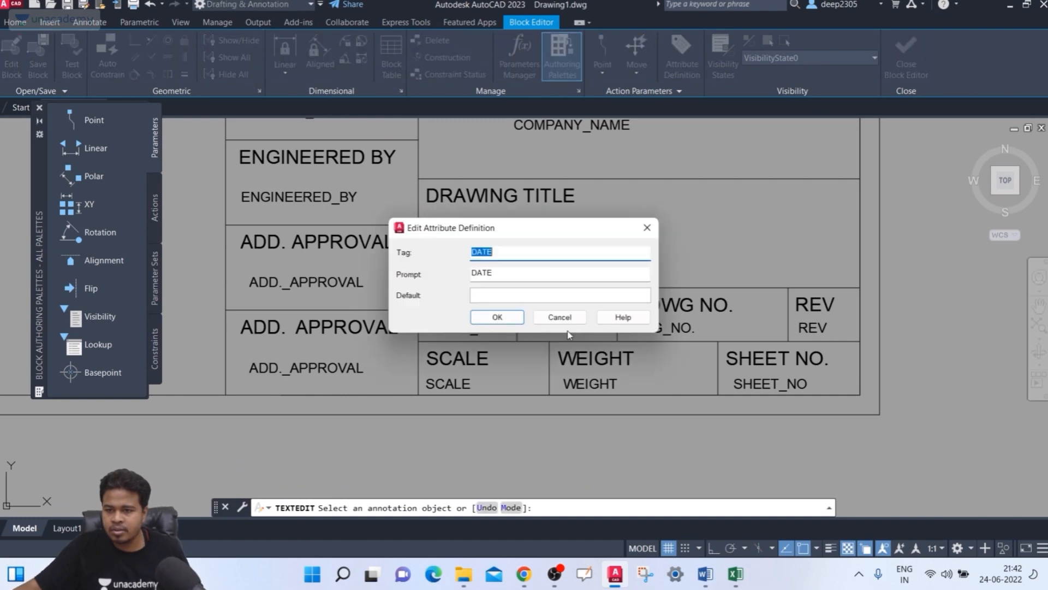
{"action": "left_click", "coordinate": [562, 319]}
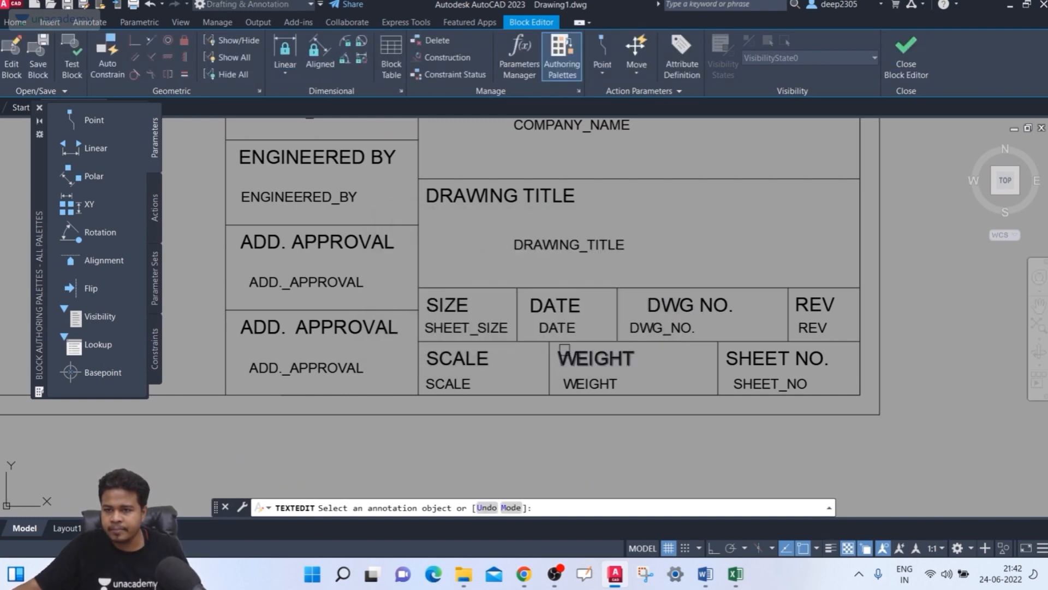
{"action": "right_click", "coordinate": [566, 326]}
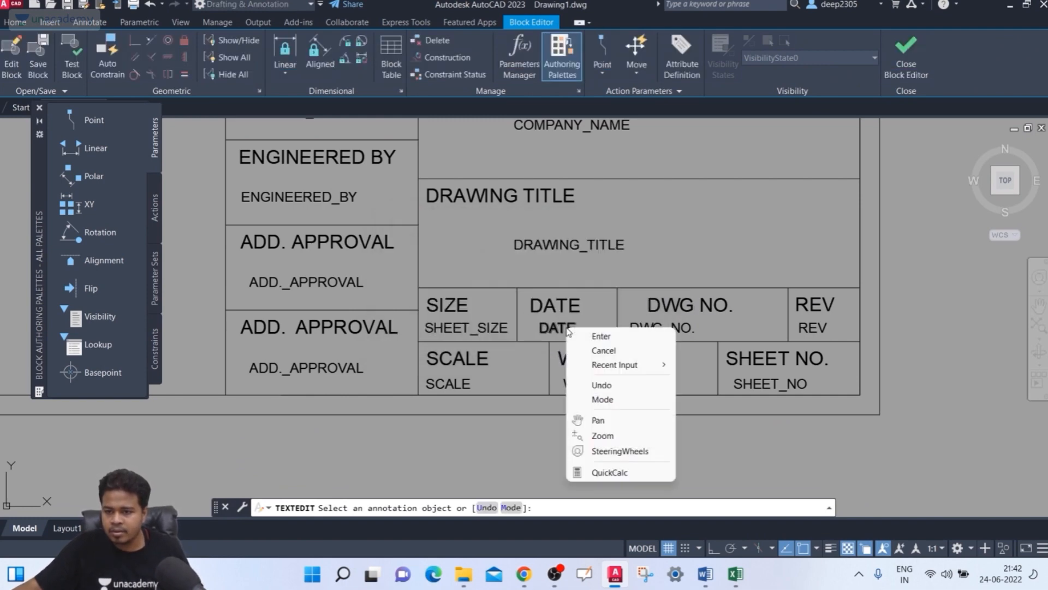
{"action": "key", "text": "Escape"}
{"action": "left_click", "coordinate": [554, 330]}
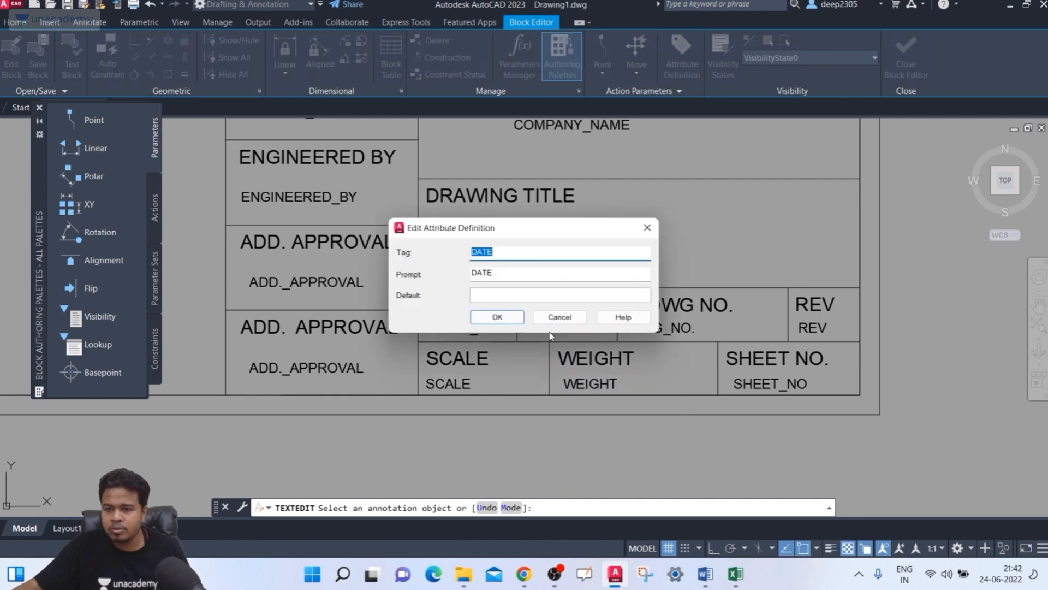
{"action": "left_click", "coordinate": [558, 317]}
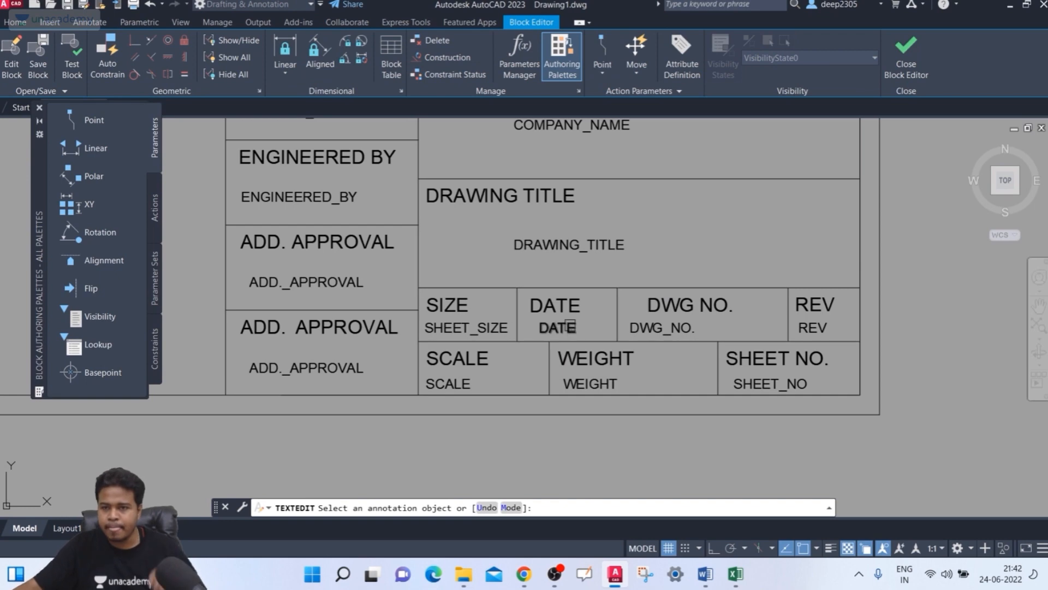
Step: Delete the old DATE attribute and start a new attribute definition with DATE as both tag and prompt
{"action": "left_click", "coordinate": [671, 93]}
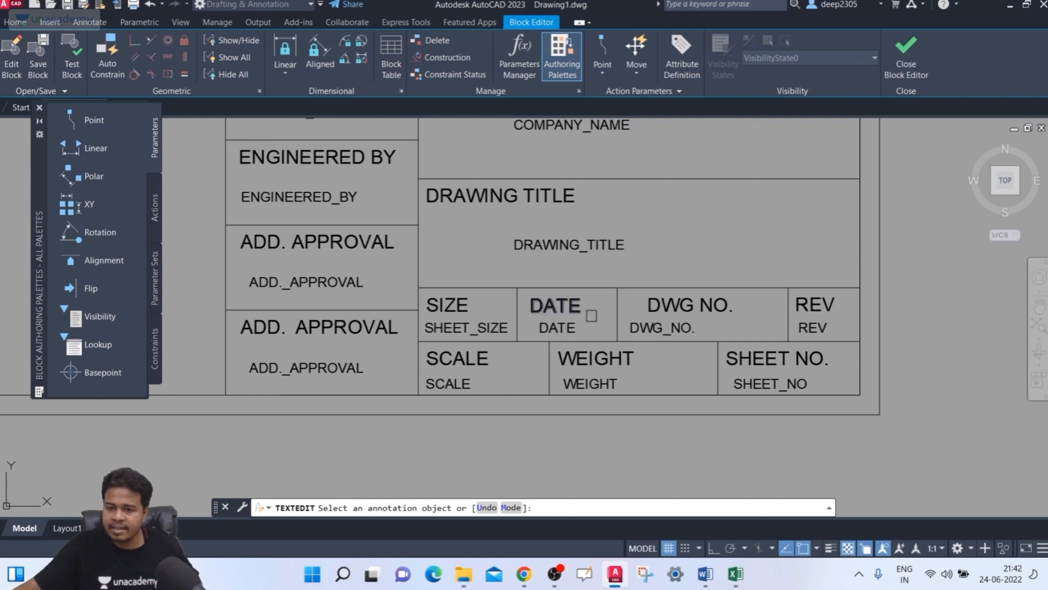
{"action": "key", "text": "Escape"}
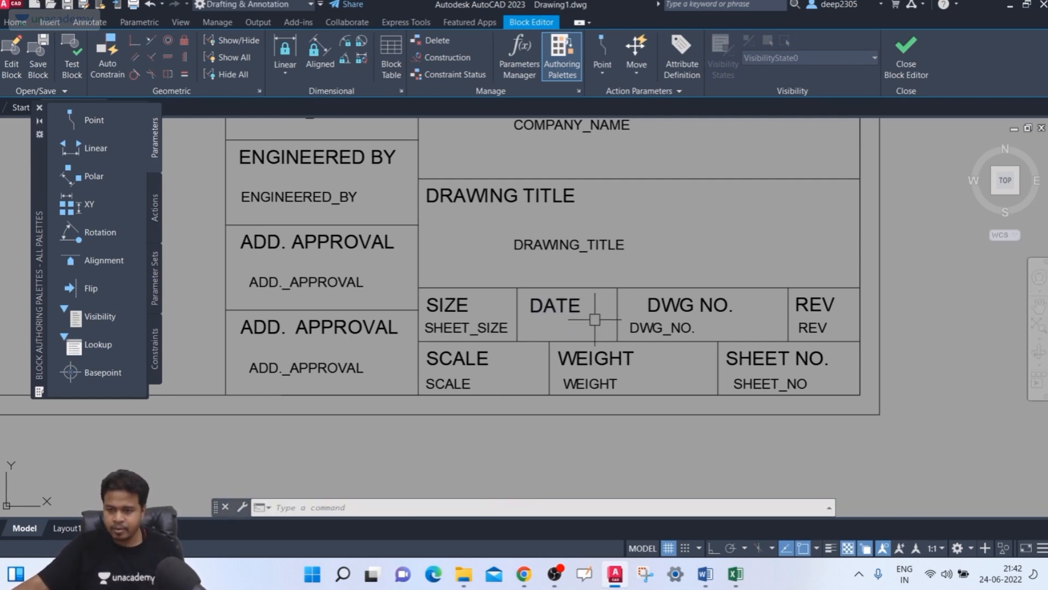
{"action": "type", "text": "ATT"}
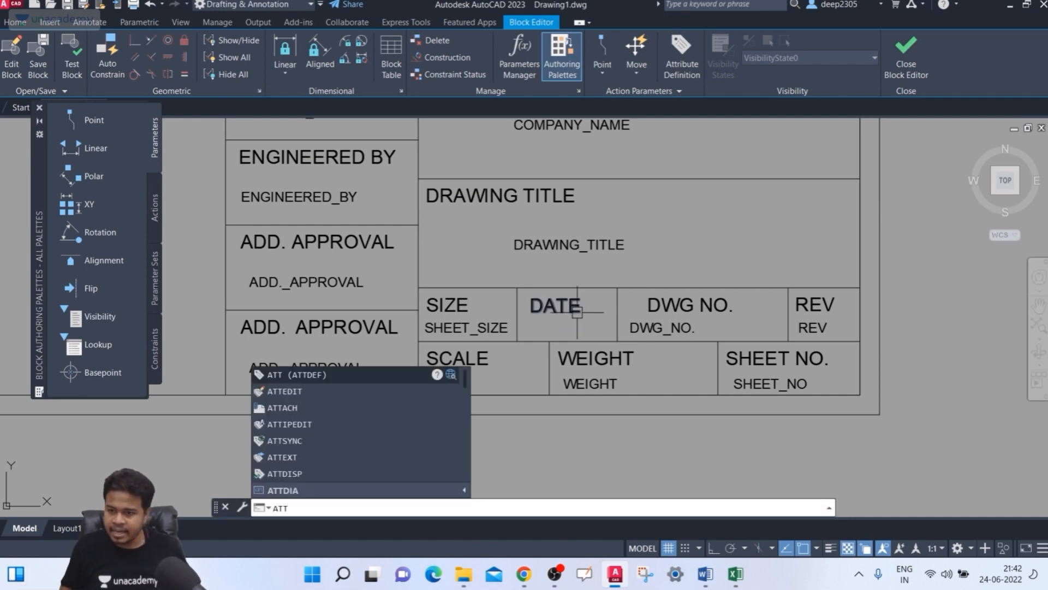
{"action": "key", "text": "Return"}
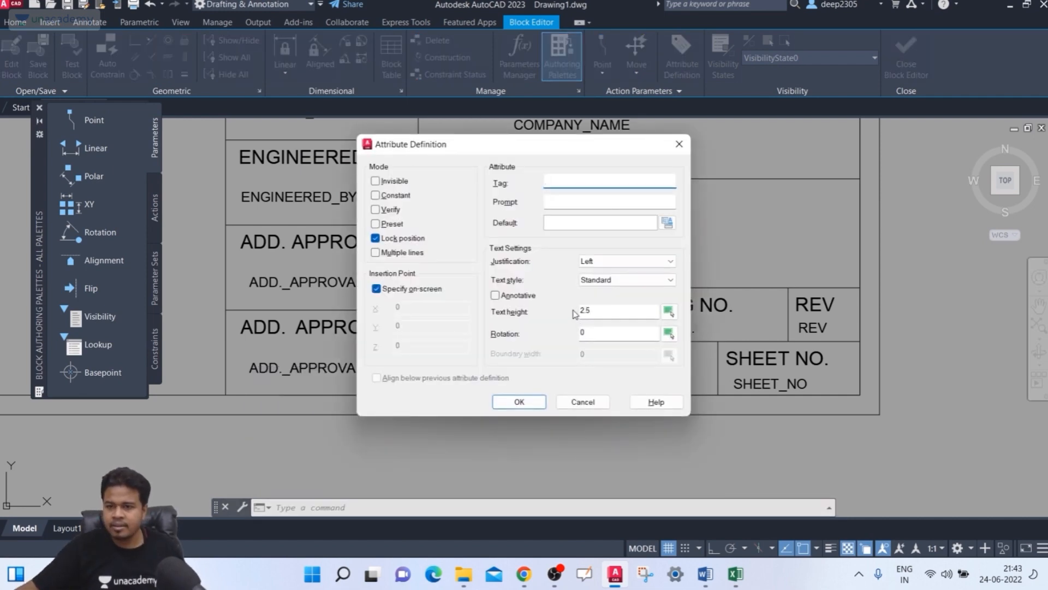
{"action": "type", "text": "DATE"}
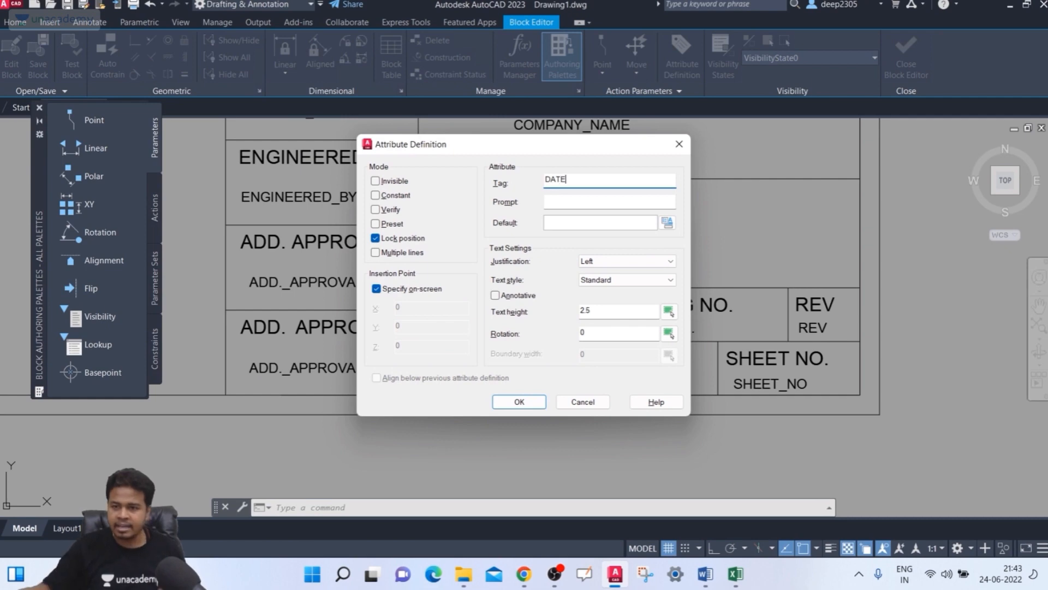
{"action": "key", "text": "Tab"}
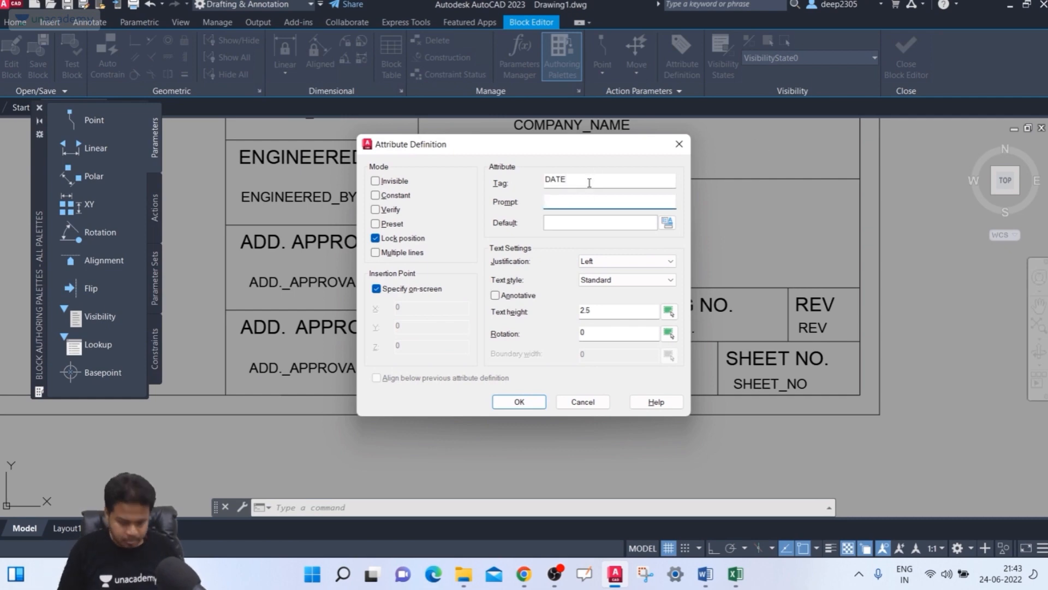
{"action": "type", "text": "DATE"}
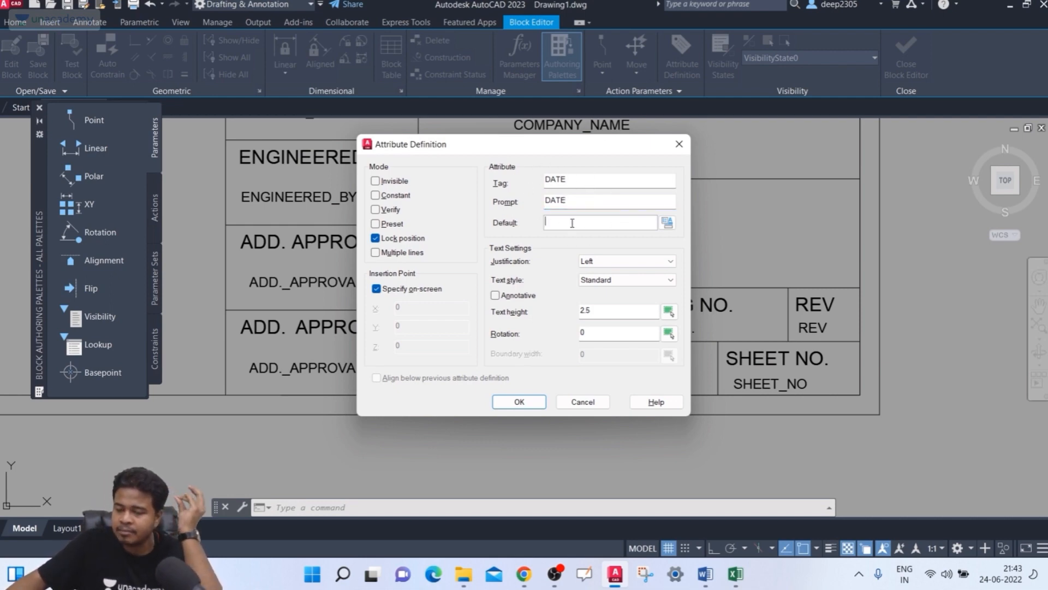
Step: Insert a Date field from the Date & Time category as the attribute's default, using the d-MMM-yy format
{"action": "left_click", "coordinate": [667, 222]}
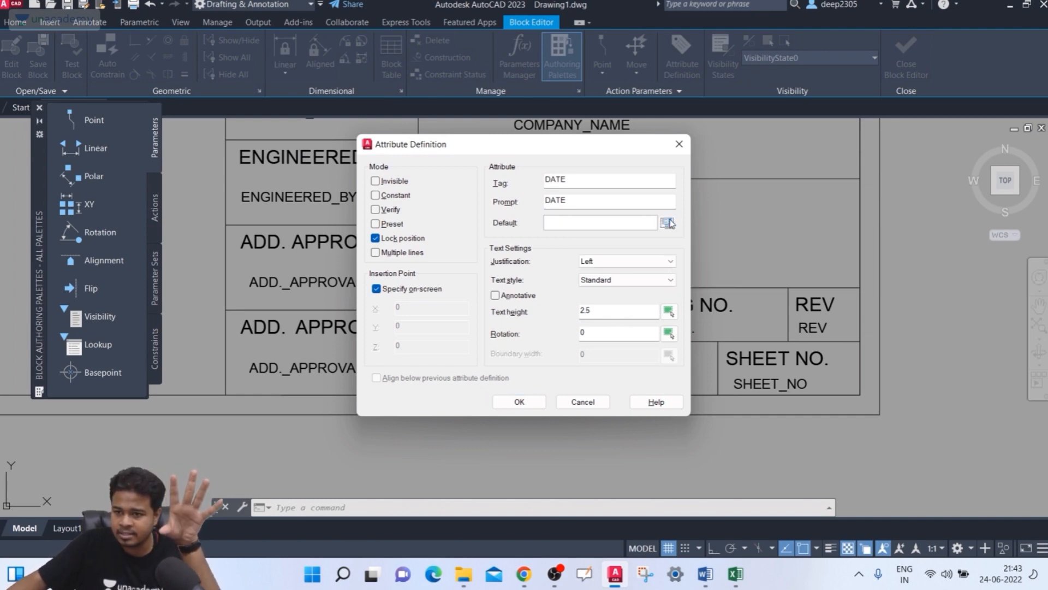
{"action": "left_click", "coordinate": [622, 192]}
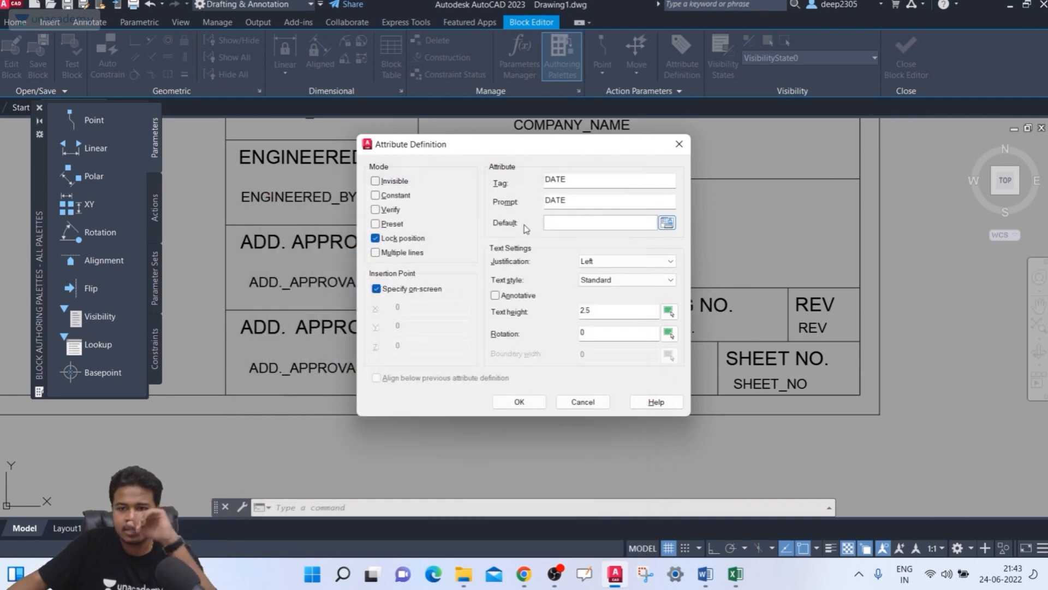
{"action": "left_click", "coordinate": [668, 224]}
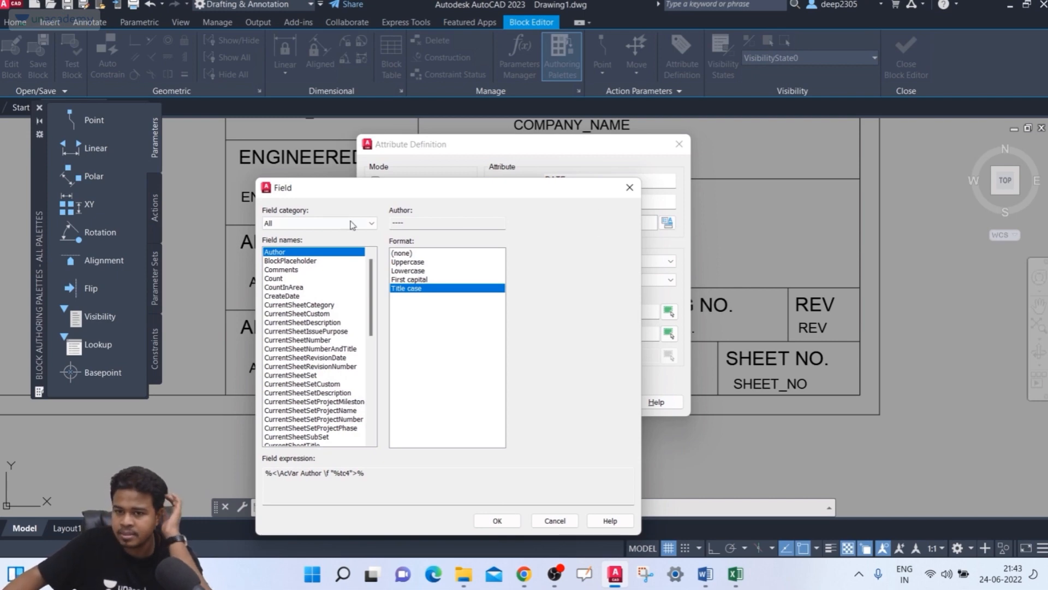
{"action": "left_click", "coordinate": [282, 224]}
{"action": "left_click", "coordinate": [282, 243]}
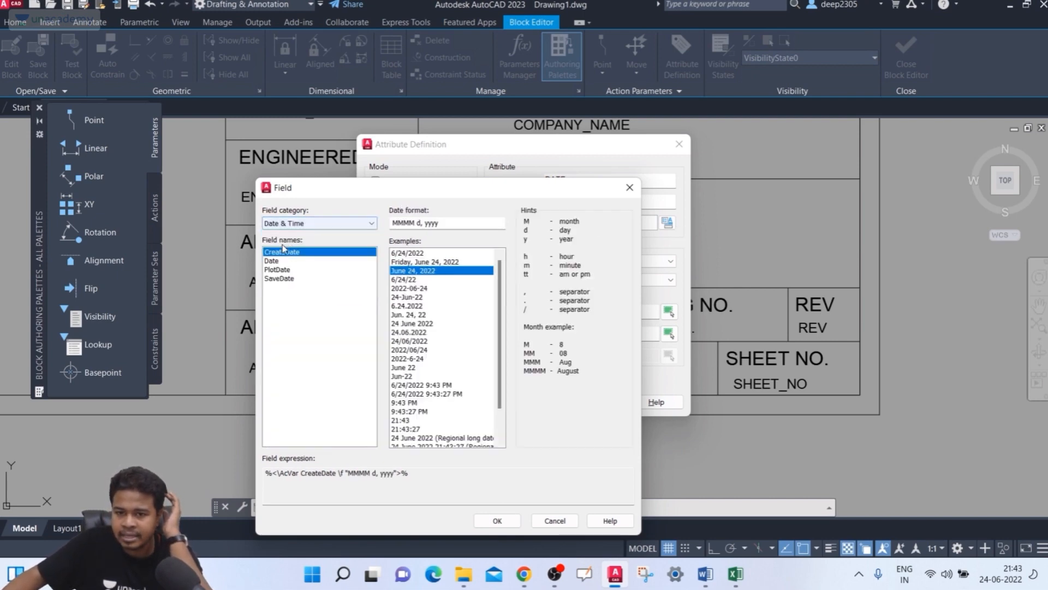
{"action": "left_click", "coordinate": [302, 254]}
{"action": "left_click", "coordinate": [271, 261]}
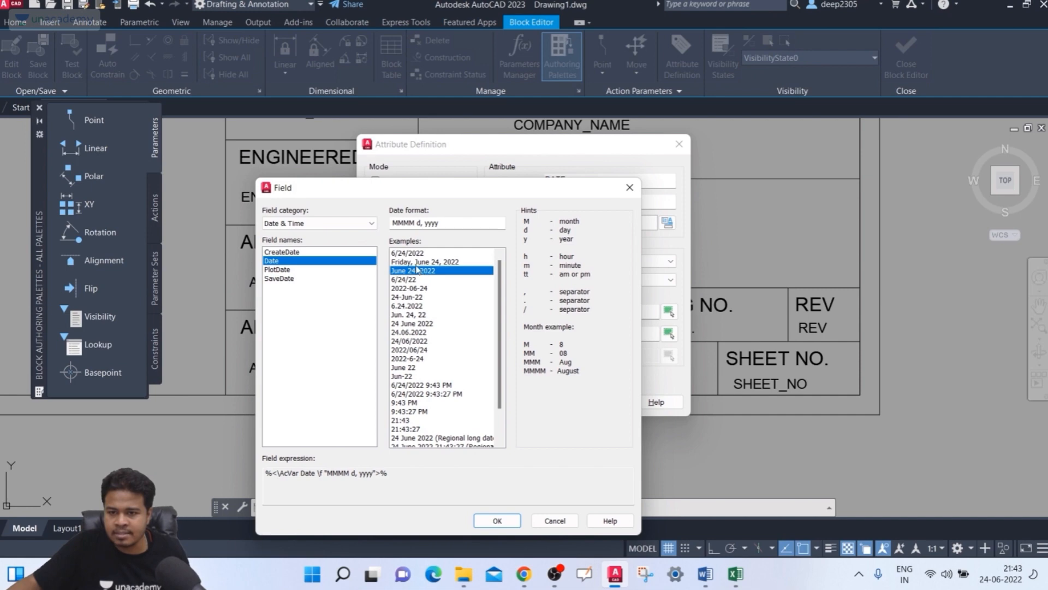
{"action": "left_click", "coordinate": [415, 297]}
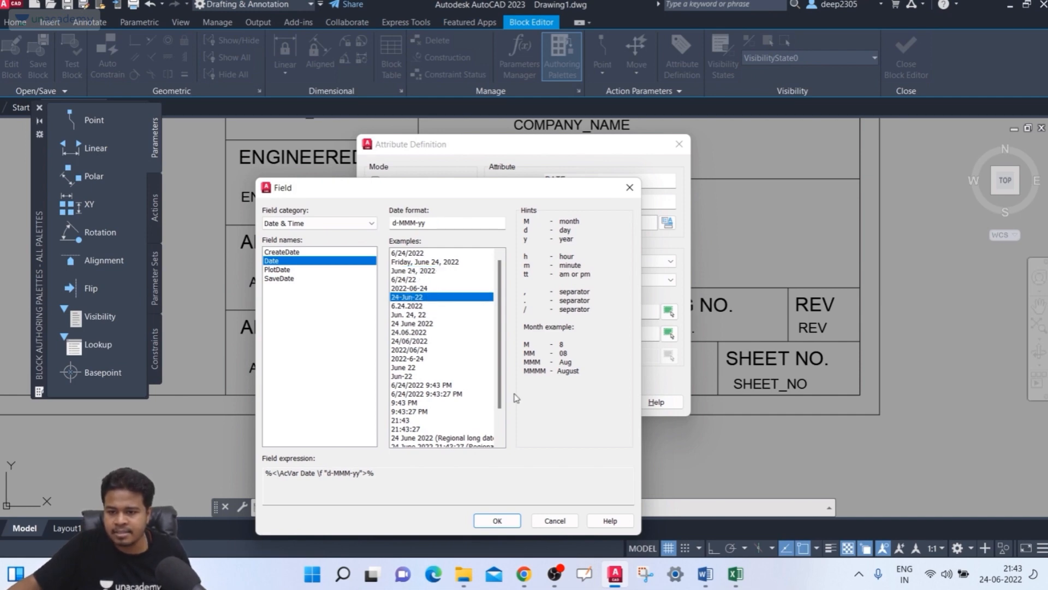
{"action": "left_click", "coordinate": [498, 520]}
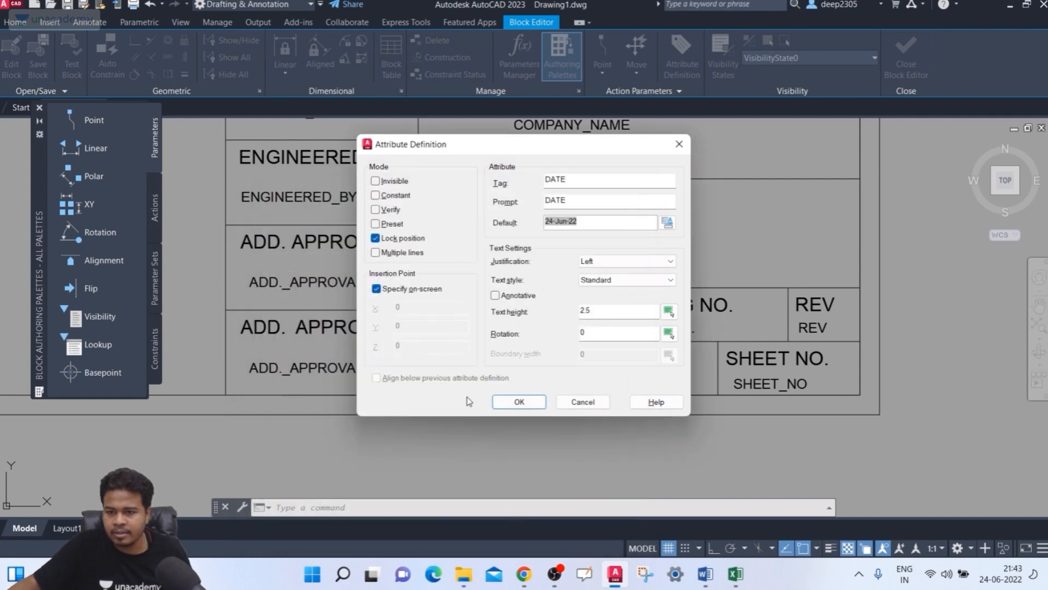
Step: Place the new DATE attribute below the DATE label, then close the Block Editor and save the changes to the title block
{"action": "left_click", "coordinate": [521, 402]}
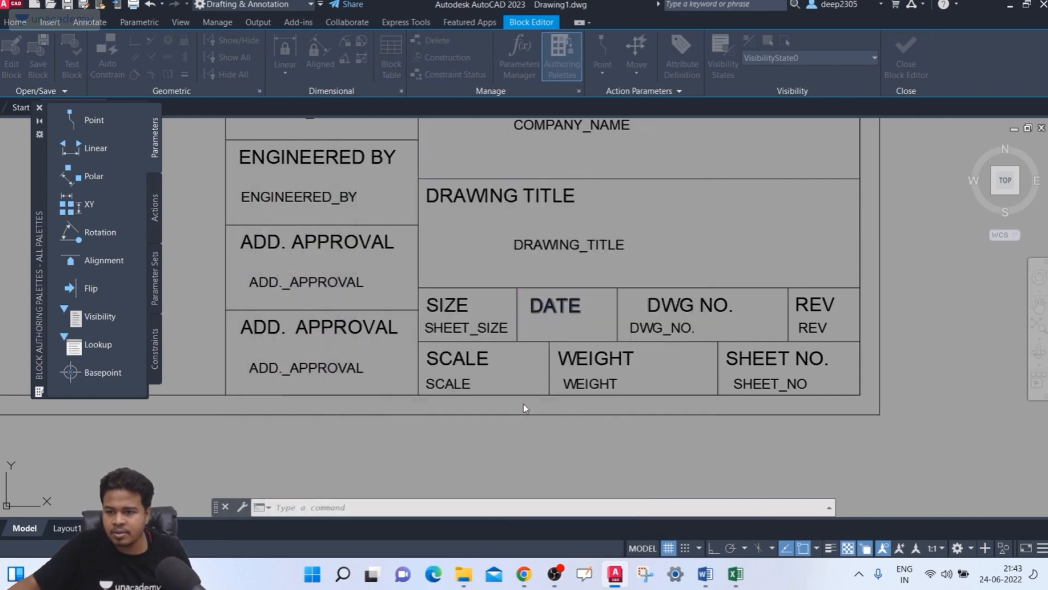
{"action": "left_click", "coordinate": [535, 331]}
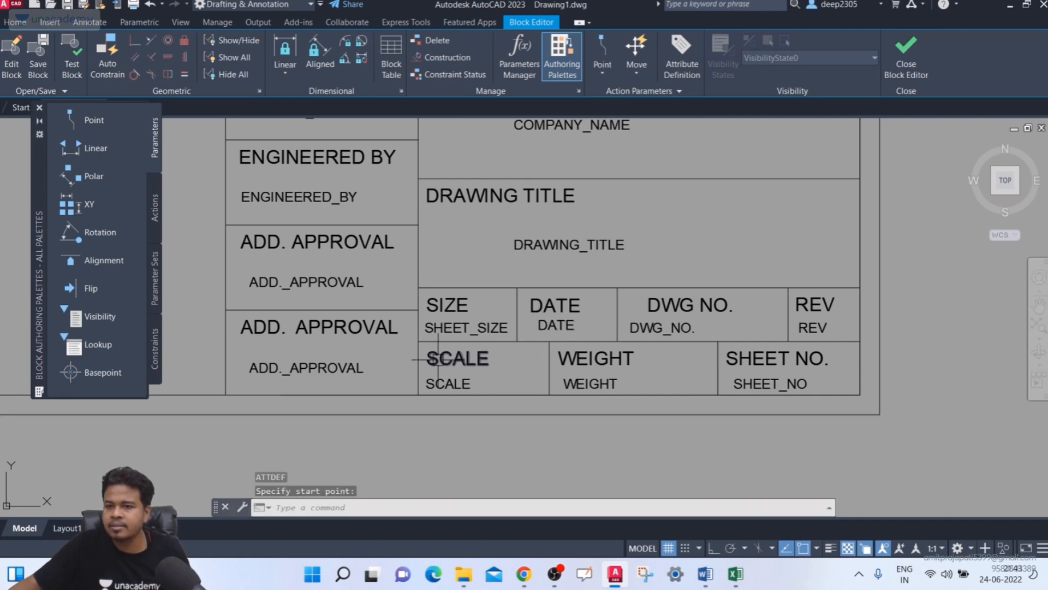
{"action": "left_click", "coordinate": [906, 57]}
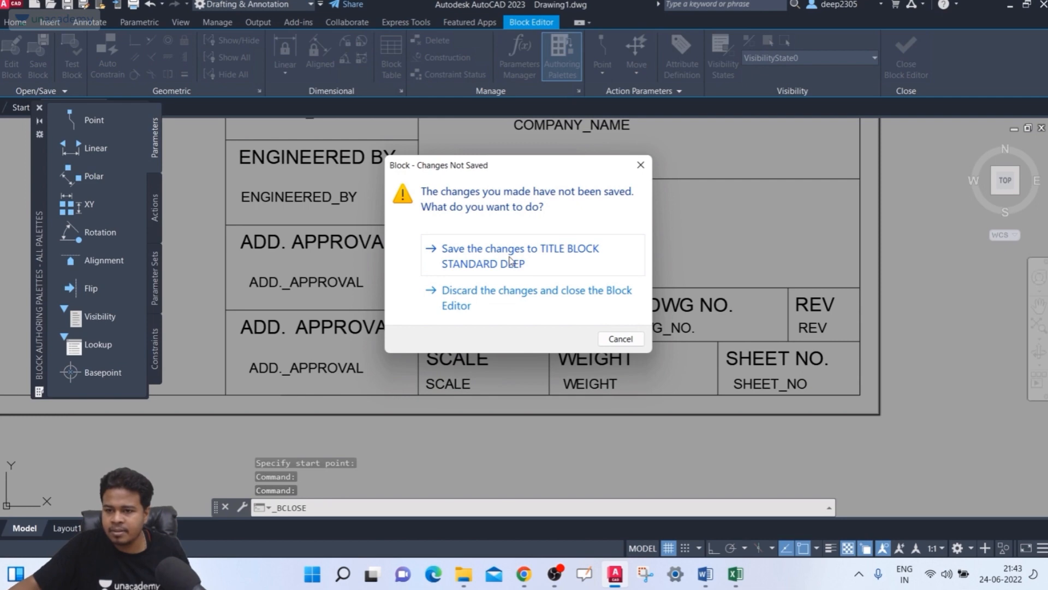
{"action": "left_click", "coordinate": [510, 261]}
Step: Examine the DATE cell of the existing title block reference in the drawing
{"action": "scroll", "coordinate": [458, 421], "scroll_direction": "up", "scroll_amount": 3}
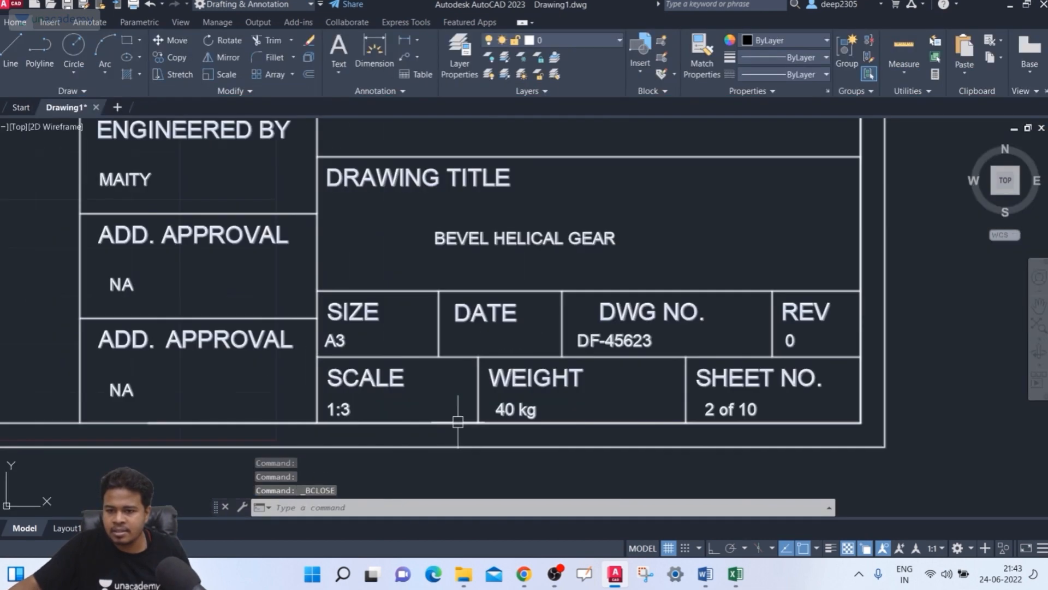
{"action": "scroll", "coordinate": [524, 322], "scroll_direction": "down", "scroll_amount": 4}
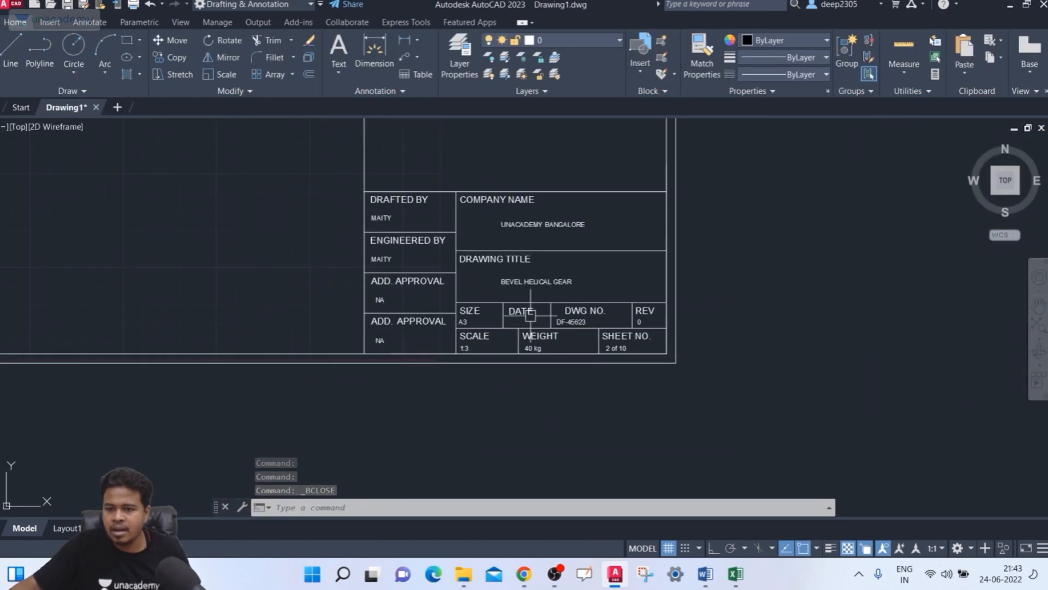
{"action": "scroll", "coordinate": [531, 315], "scroll_direction": "down", "scroll_amount": 4}
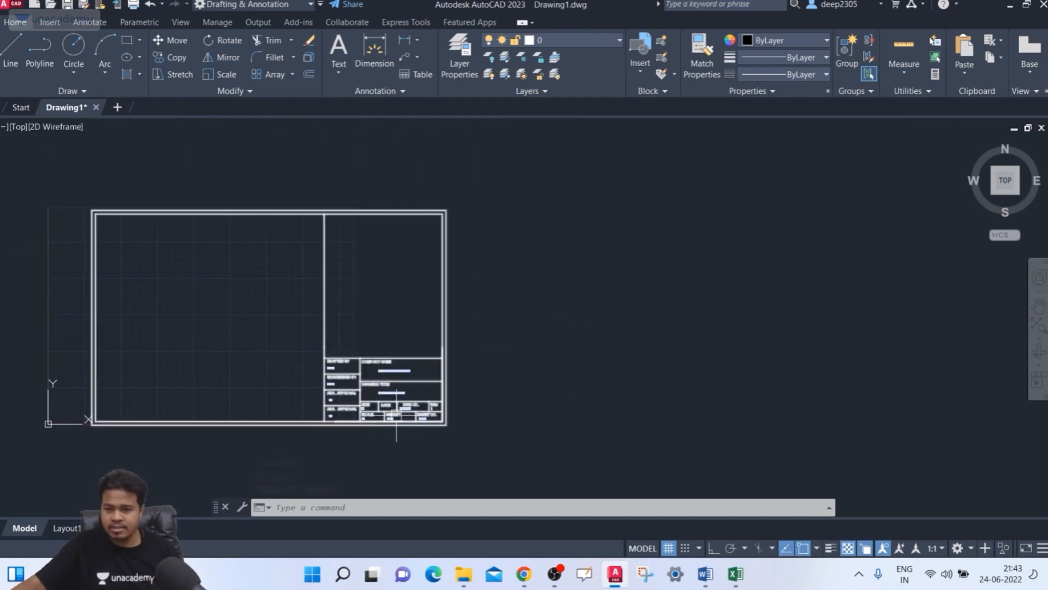
{"action": "scroll", "coordinate": [389, 415], "scroll_direction": "up", "scroll_amount": 5}
{"action": "scroll", "coordinate": [384, 393], "scroll_direction": "down", "scroll_amount": 3}
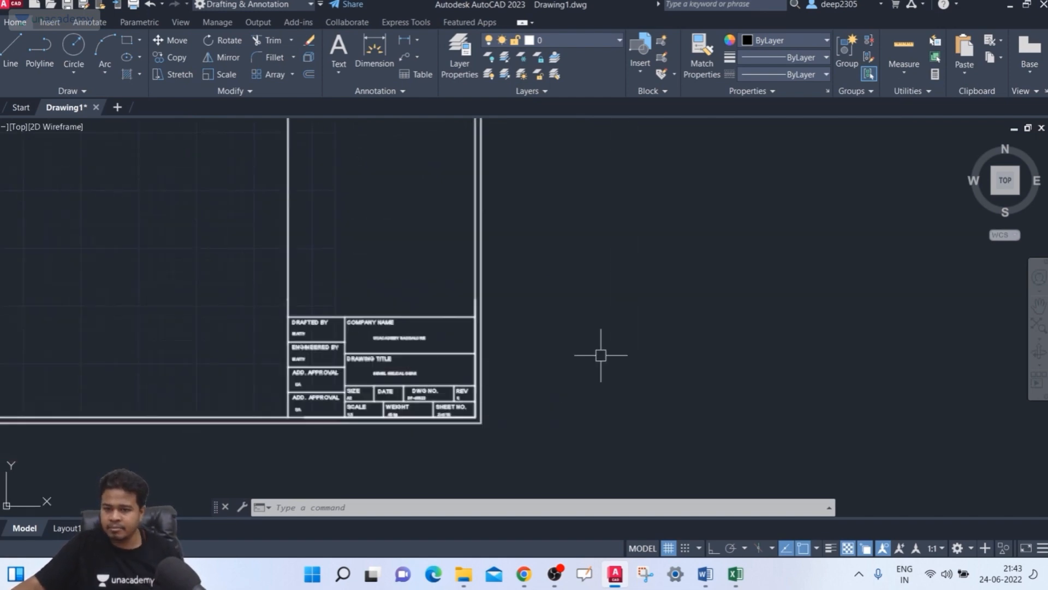
{"action": "scroll", "coordinate": [601, 355], "scroll_direction": "down", "scroll_amount": 2}
{"action": "middle_click_drag", "start_coordinate": [617, 344], "coordinate": [510, 344]}
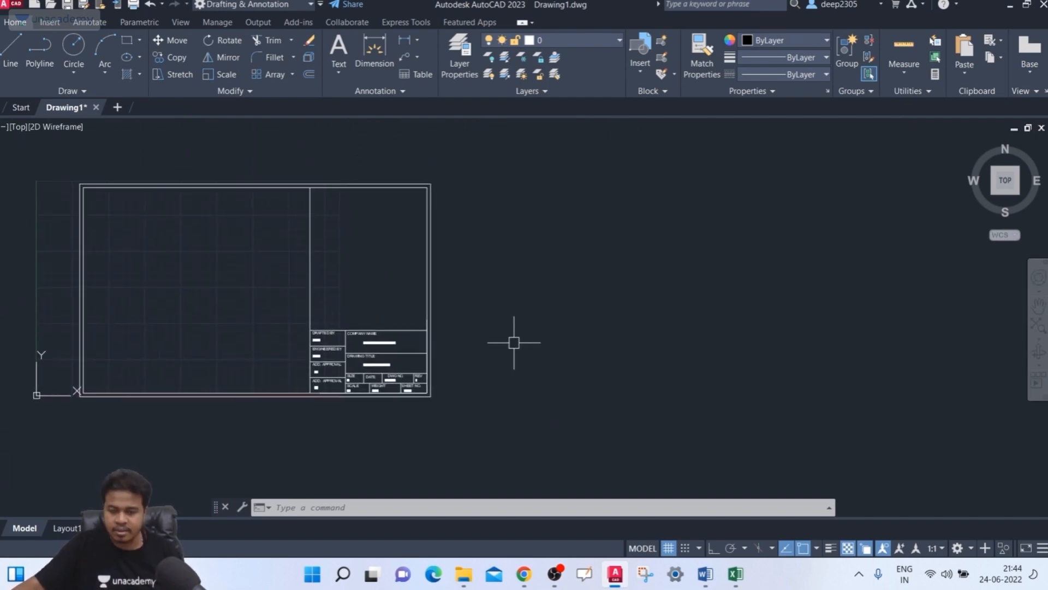
Step: Insert another title block reference to the right of the existing sheet, accept its default attribute values and check its DATE cell
{"action": "type", "text": "INSERT"}
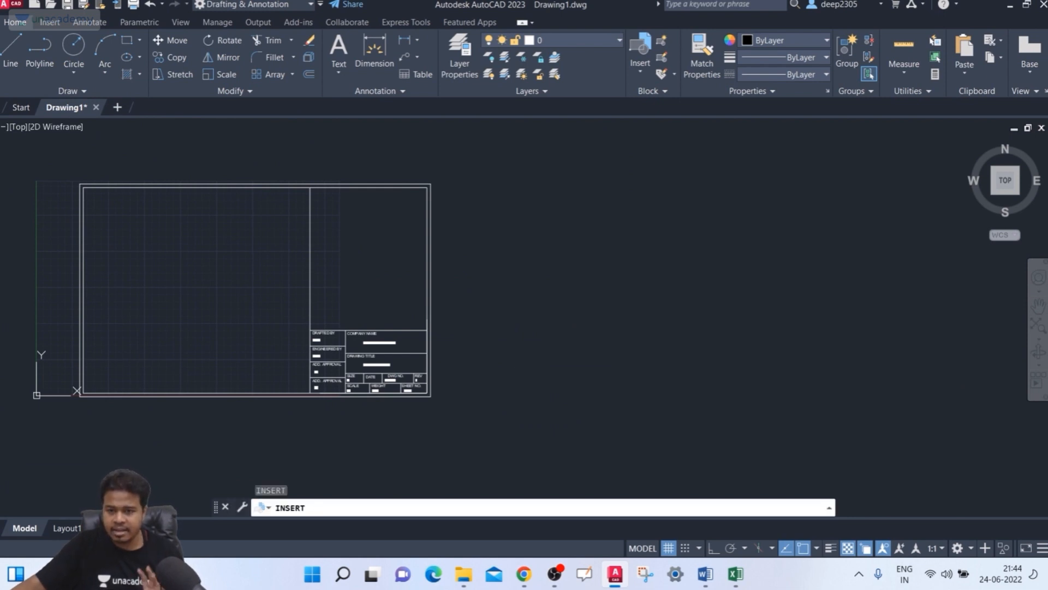
{"action": "key", "text": "Return"}
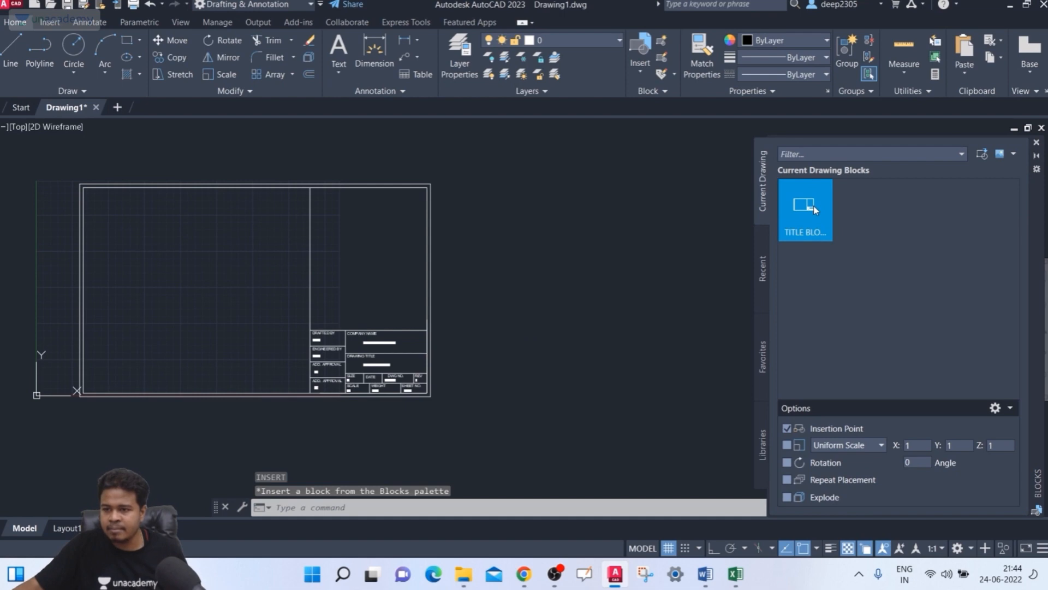
{"action": "left_click", "coordinate": [814, 205]}
{"action": "middle_click_drag", "start_coordinate": [611, 309], "coordinate": [320, 216]}
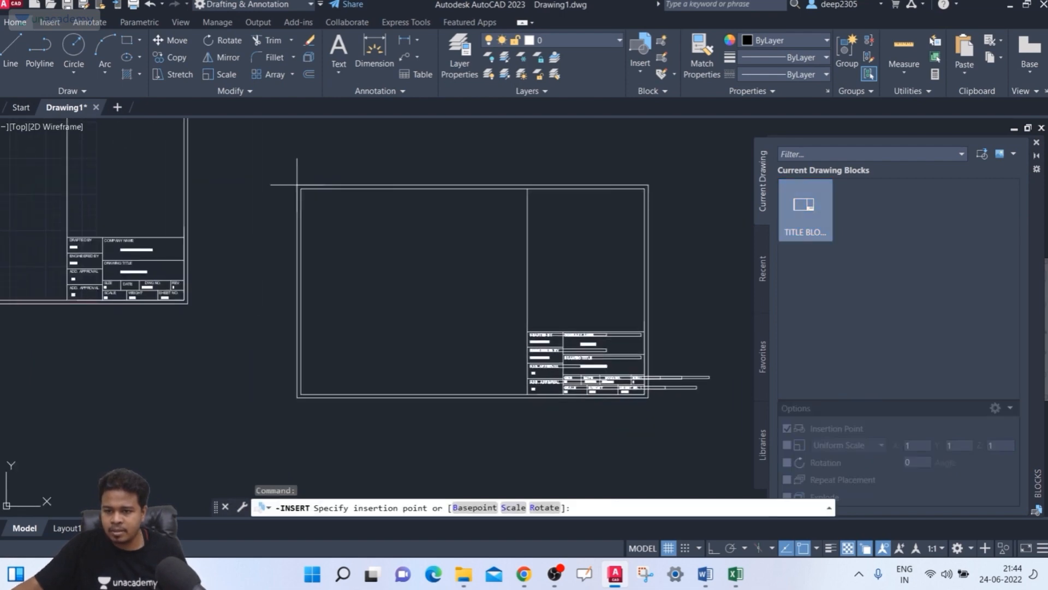
{"action": "left_click", "coordinate": [298, 184]}
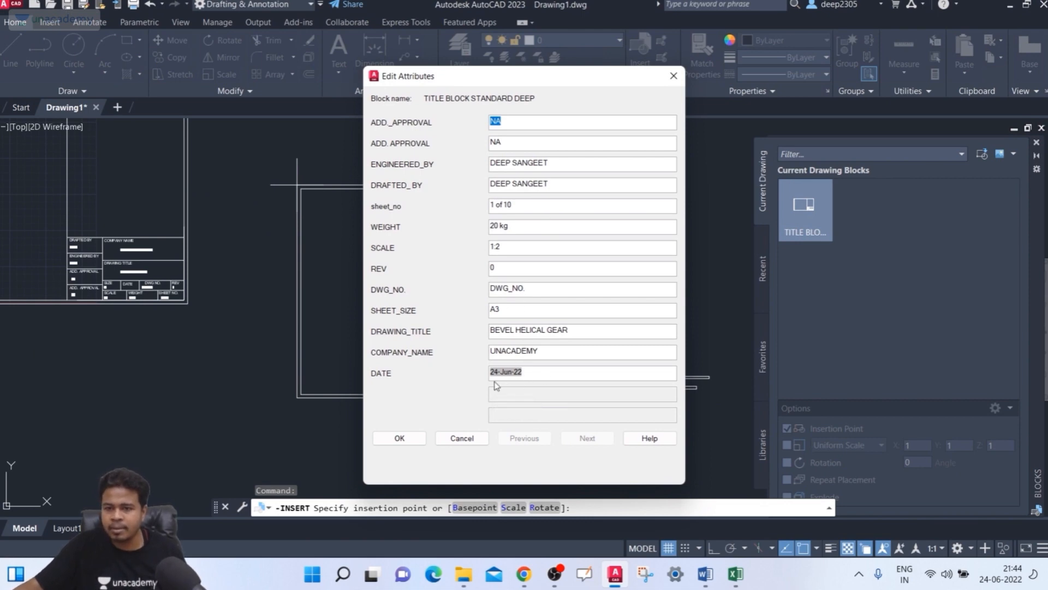
{"action": "left_click", "coordinate": [388, 441]}
{"action": "scroll", "coordinate": [637, 377], "scroll_direction": "up", "scroll_amount": 6}
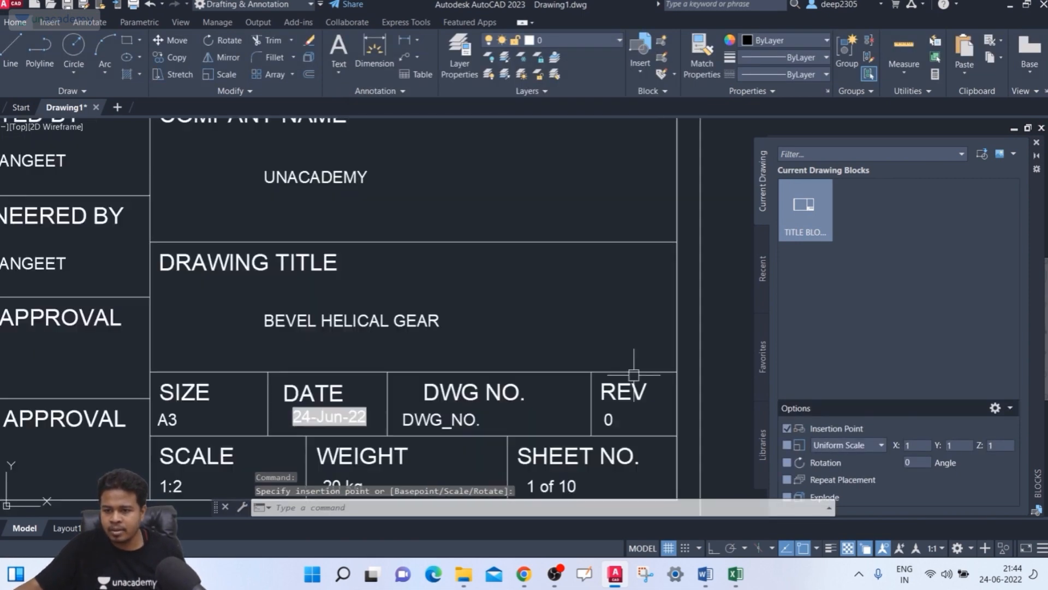
{"action": "middle_click_drag", "start_coordinate": [668, 371], "coordinate": [607, 201]}
{"action": "scroll", "coordinate": [400, 336], "scroll_direction": "down", "scroll_amount": 7}
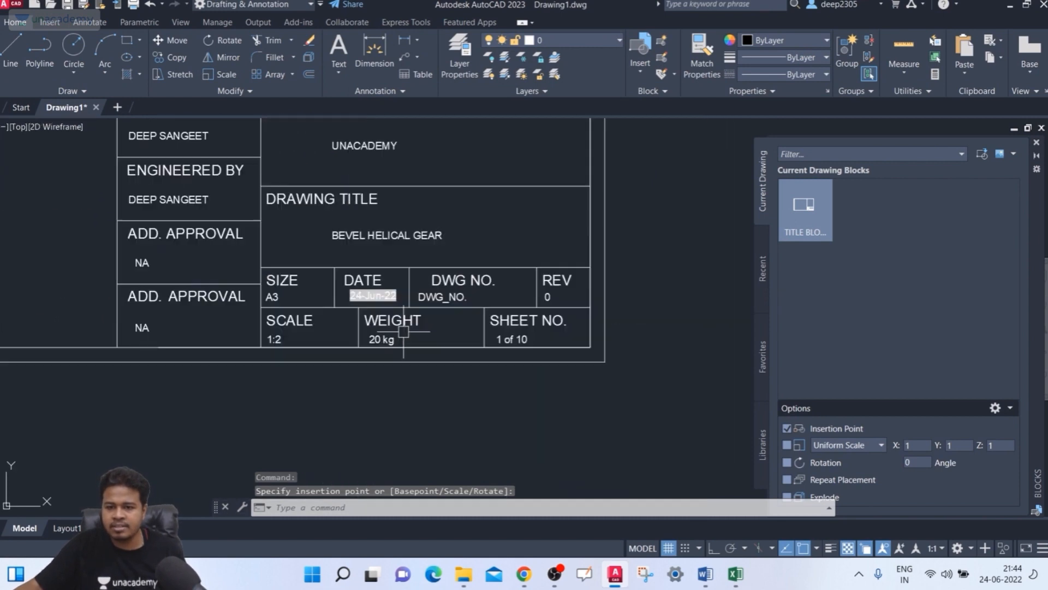
Step: Inspect the DATE attribute of the new title block reference in the Enhanced Attribute Editor, then close it without changes
{"action": "middle_click_drag", "start_coordinate": [402, 332], "coordinate": [439, 337]}
{"action": "scroll", "coordinate": [418, 321], "scroll_direction": "up", "scroll_amount": 6}
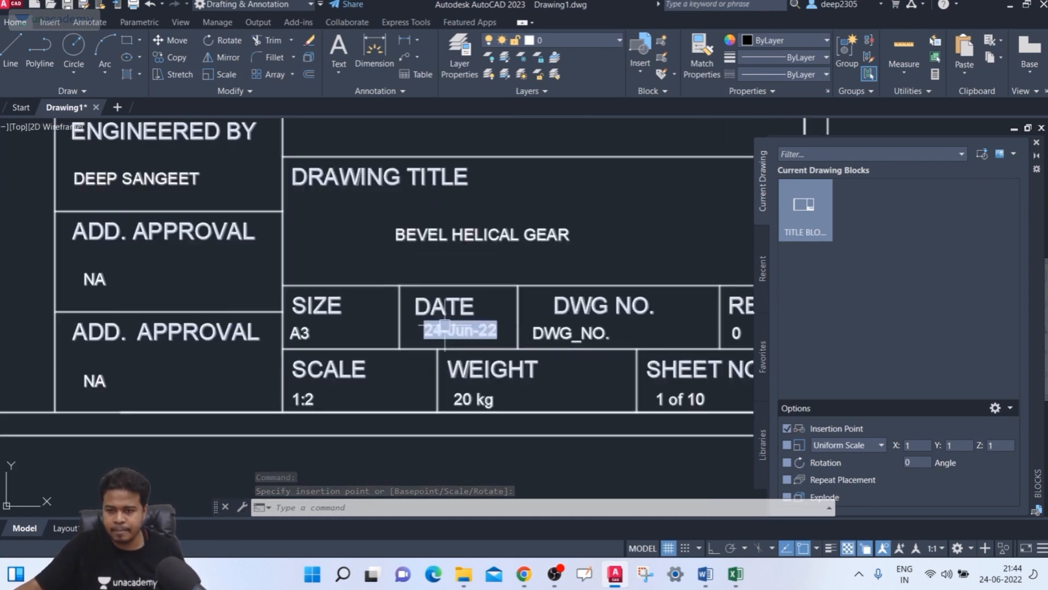
{"action": "double_click", "coordinate": [477, 332]}
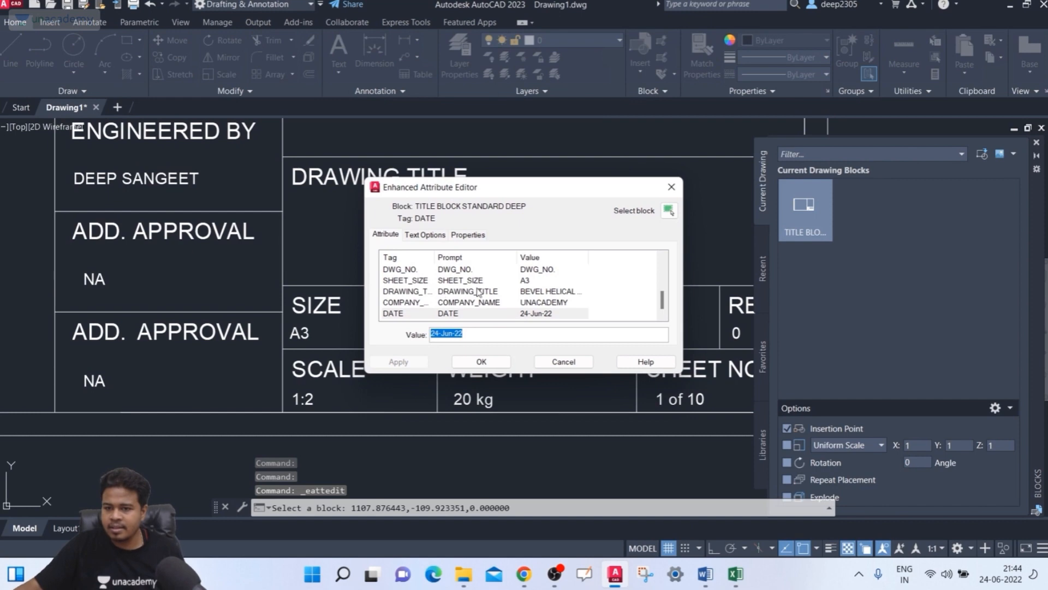
{"action": "key", "text": "Escape"}
{"action": "scroll", "coordinate": [509, 280], "scroll_direction": "down", "scroll_amount": 6}
{"action": "middle_click_drag", "start_coordinate": [509, 280], "coordinate": [489, 300]}
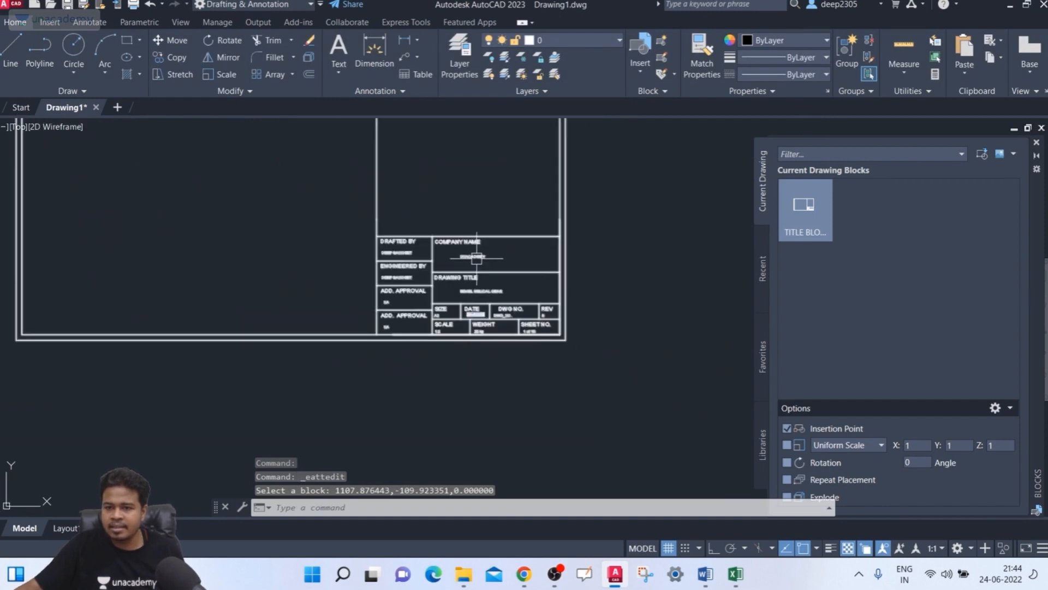
Step: Set the DRAWING_TITLE attribute of the new title block reference to HELICAL GEAR and apply the change
{"action": "double_click", "coordinate": [476, 257]}
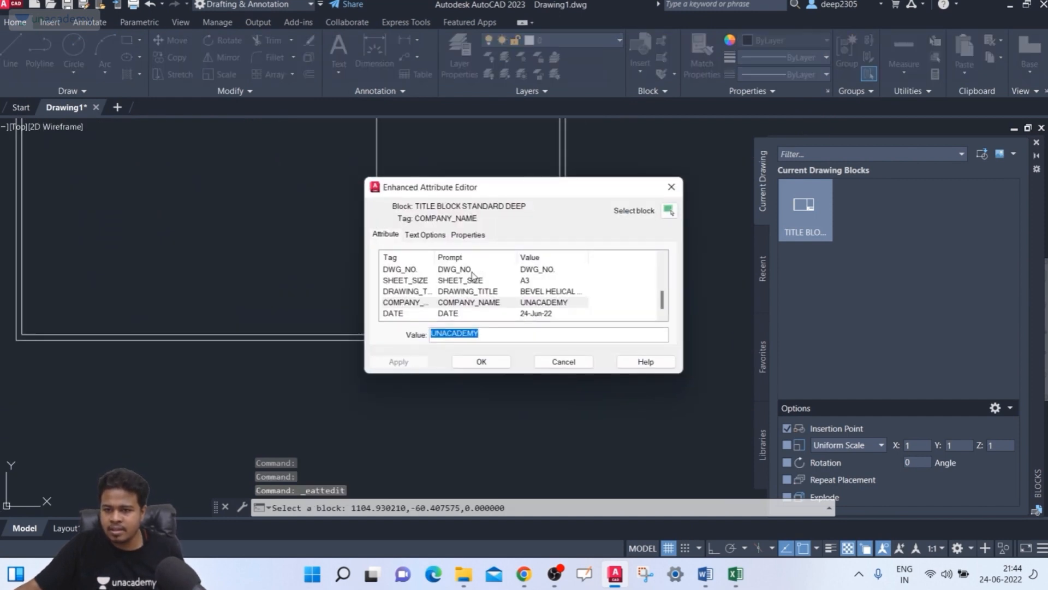
{"action": "left_click", "coordinate": [473, 271]}
{"action": "left_click", "coordinate": [470, 282]}
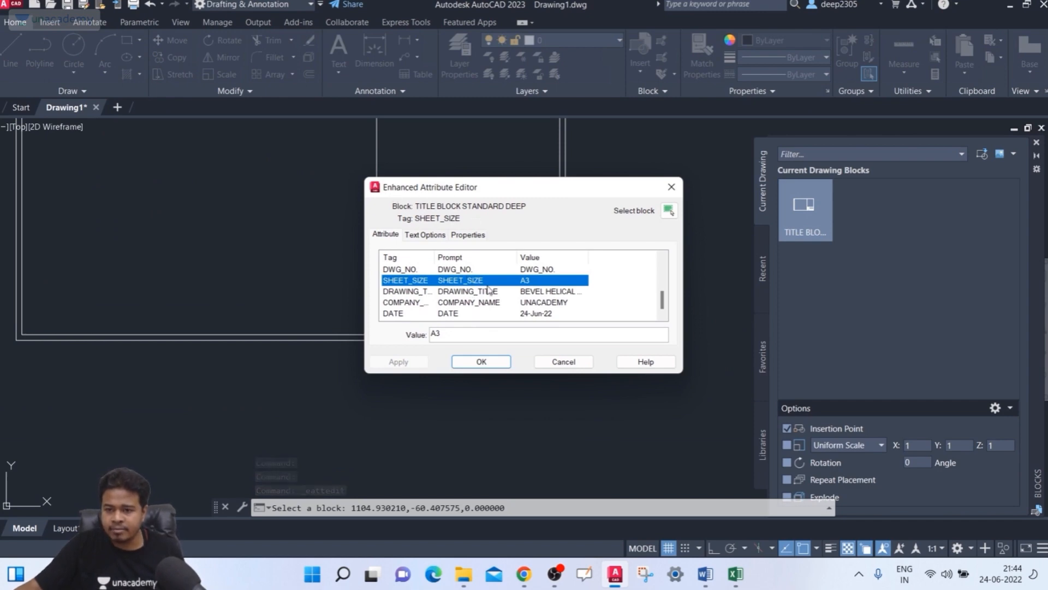
{"action": "left_click", "coordinate": [569, 304]}
{"action": "left_click", "coordinate": [552, 293]}
{"action": "left_click", "coordinate": [551, 293]}
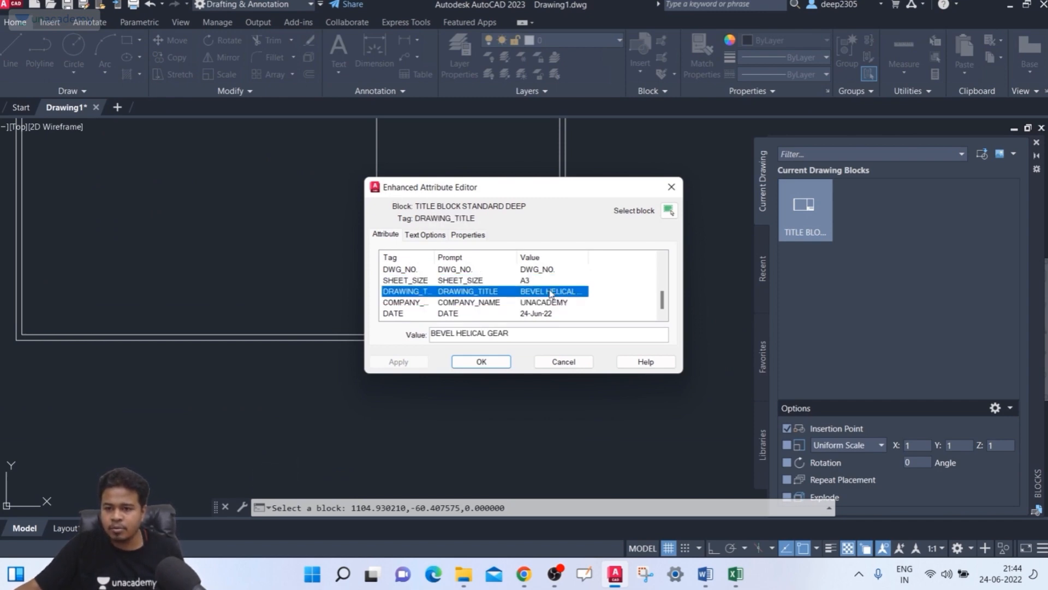
{"action": "left_click_drag", "start_coordinate": [523, 333], "coordinate": [438, 334]}
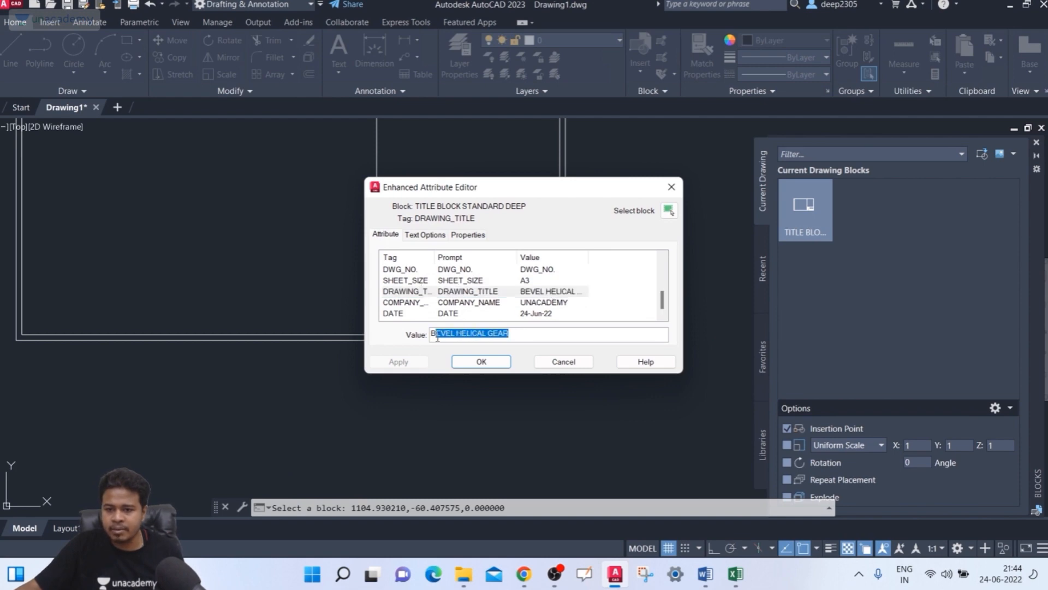
{"action": "key", "text": "BackSpace"}
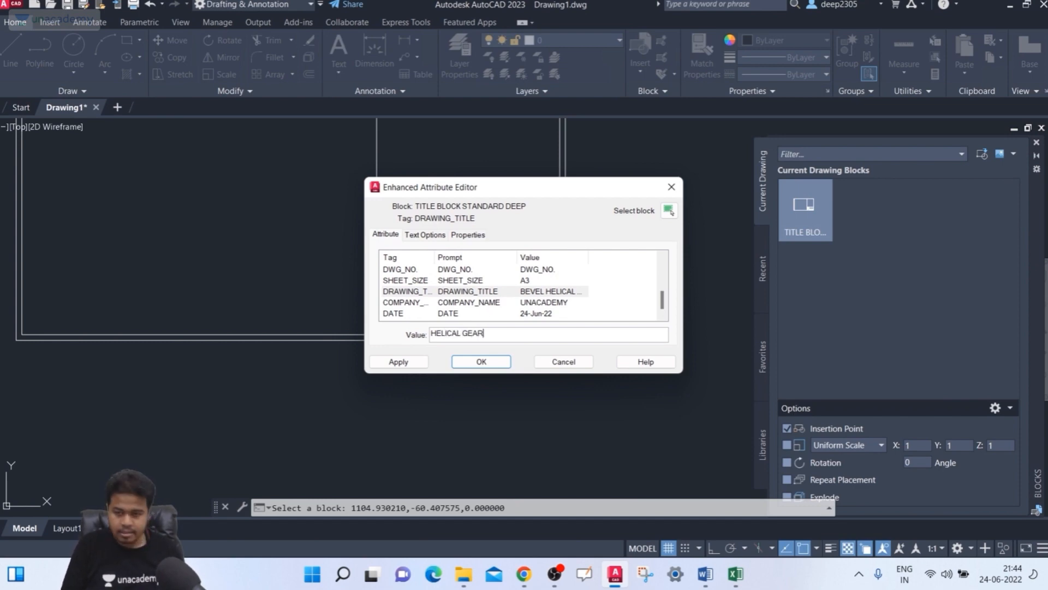
{"action": "left_click", "coordinate": [391, 367]}
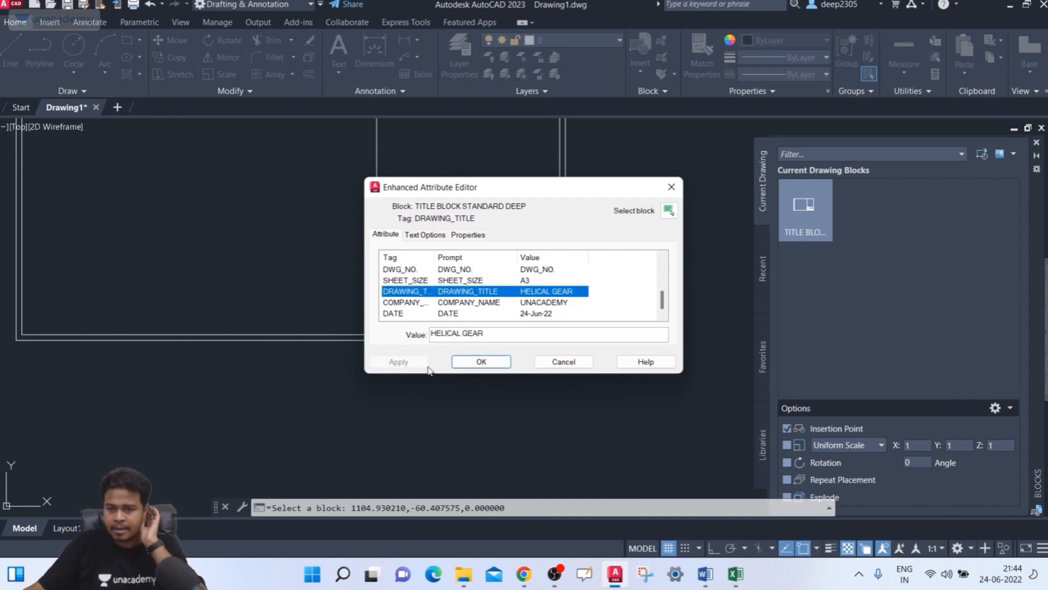
{"action": "left_click", "coordinate": [469, 363]}
{"action": "scroll", "coordinate": [461, 323], "scroll_direction": "up", "scroll_amount": 4}
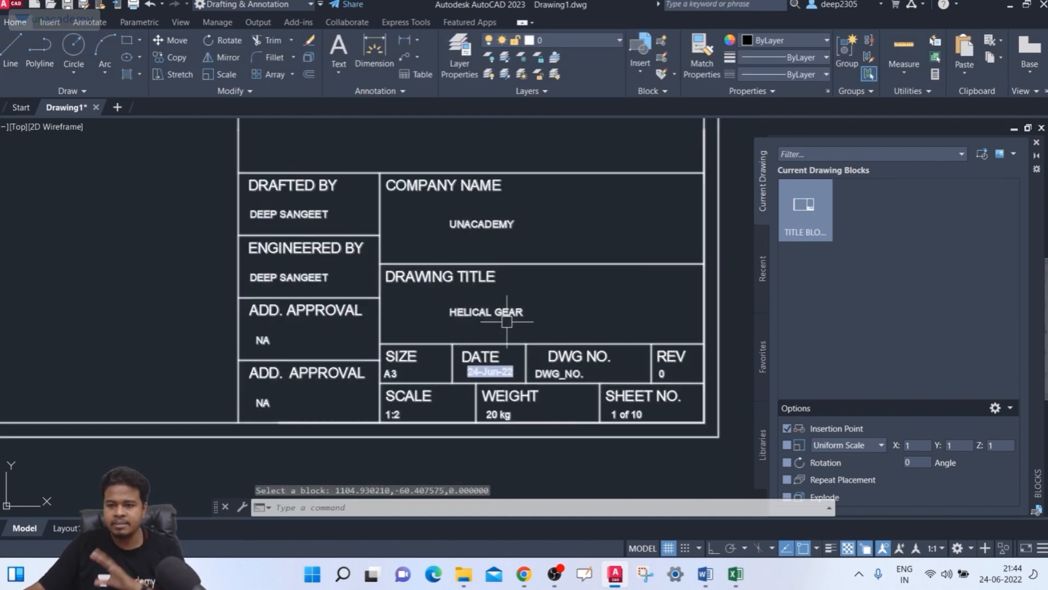
{"action": "scroll", "coordinate": [479, 367], "scroll_direction": "up", "scroll_amount": 2}
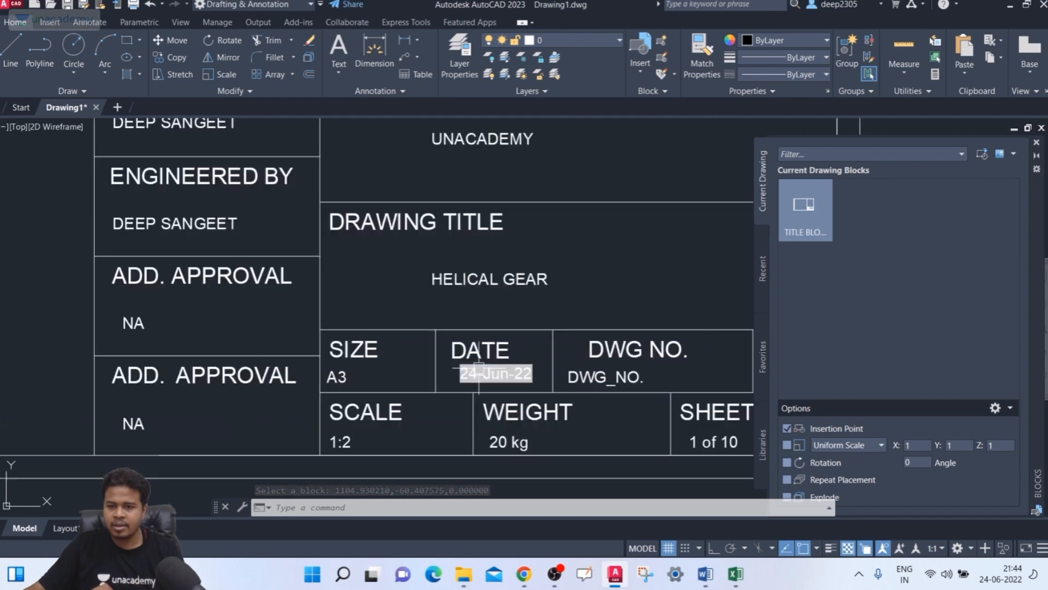
Step: Set the SHEET_SIZE attribute of the same title block reference to A2
{"action": "double_click", "coordinate": [337, 376]}
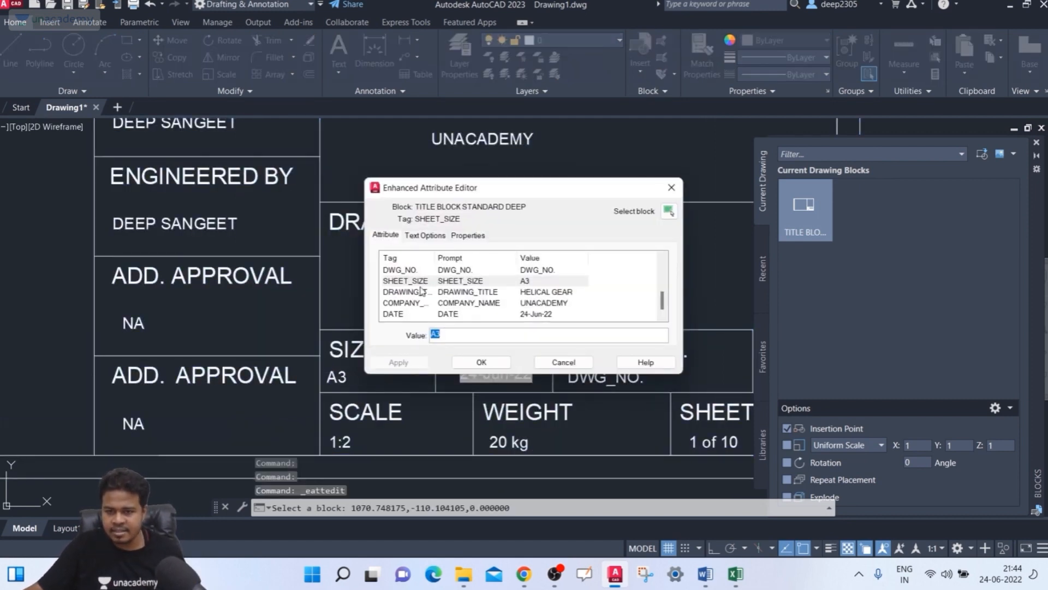
{"action": "mouse_move", "coordinate": [666, 304]}
{"action": "left_mouse_down"}
{"action": "mouse_move", "coordinate": [662, 270]}
{"action": "mouse_move", "coordinate": [663, 299]}
{"action": "left_mouse_up"}
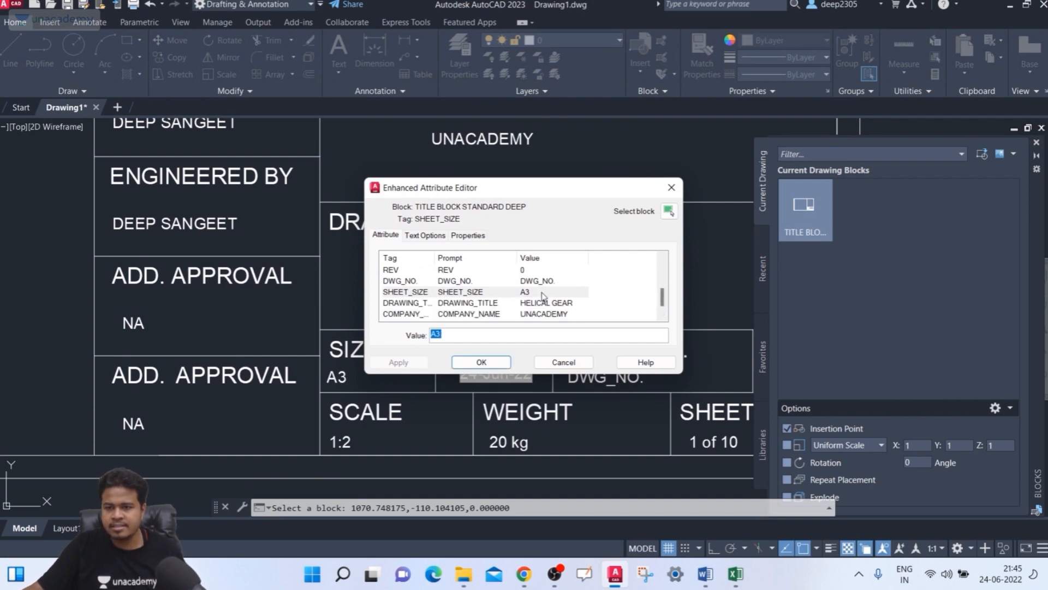
{"action": "left_click", "coordinate": [423, 297]}
{"action": "left_click", "coordinate": [463, 335]}
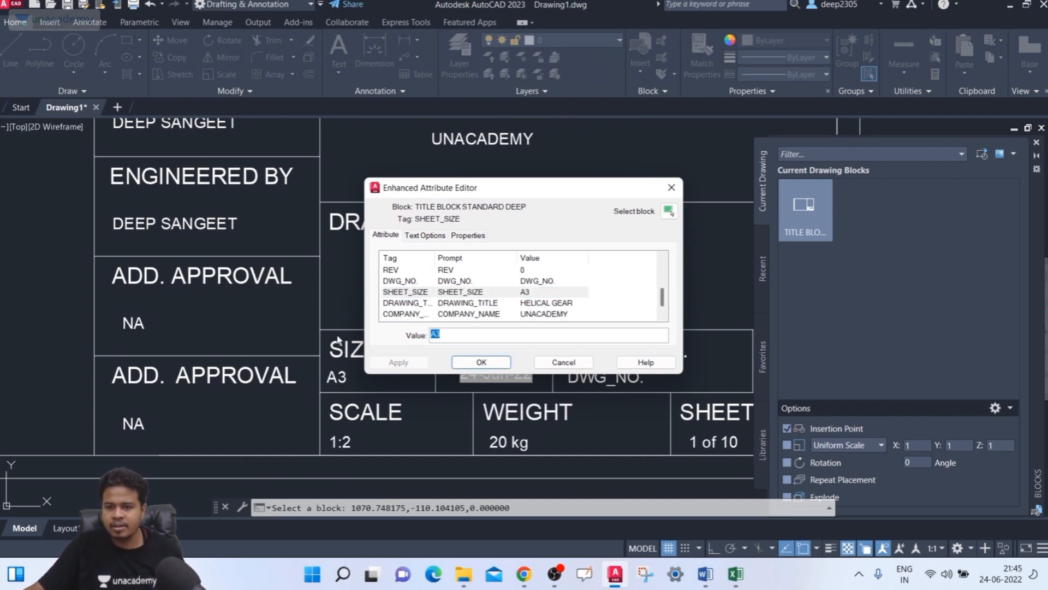
{"action": "type", "text": "2"}
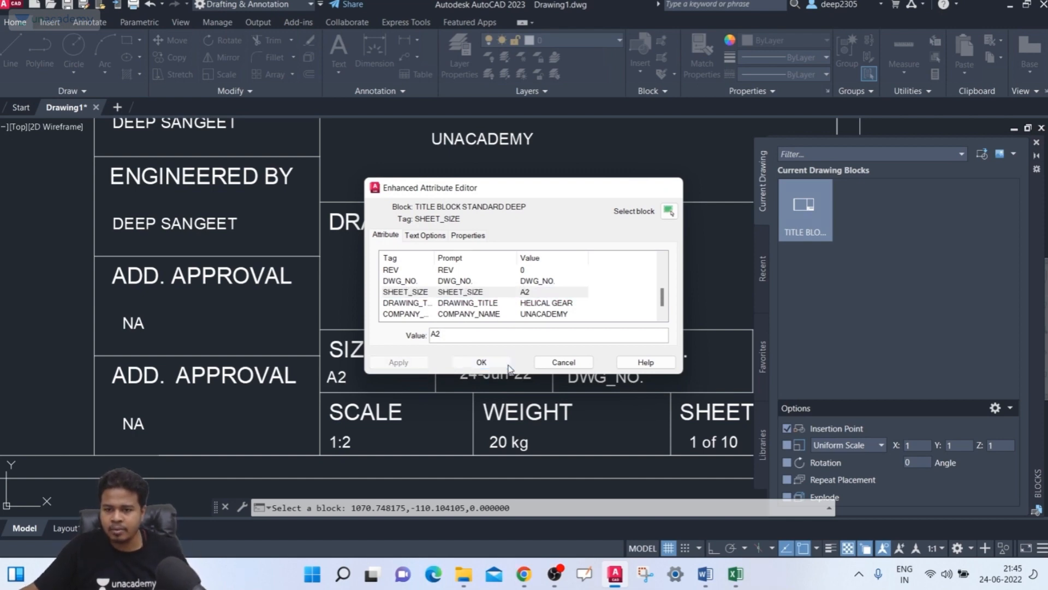
{"action": "left_click", "coordinate": [473, 365]}
{"action": "middle_click_drag", "start_coordinate": [348, 361], "coordinate": [338, 332]}
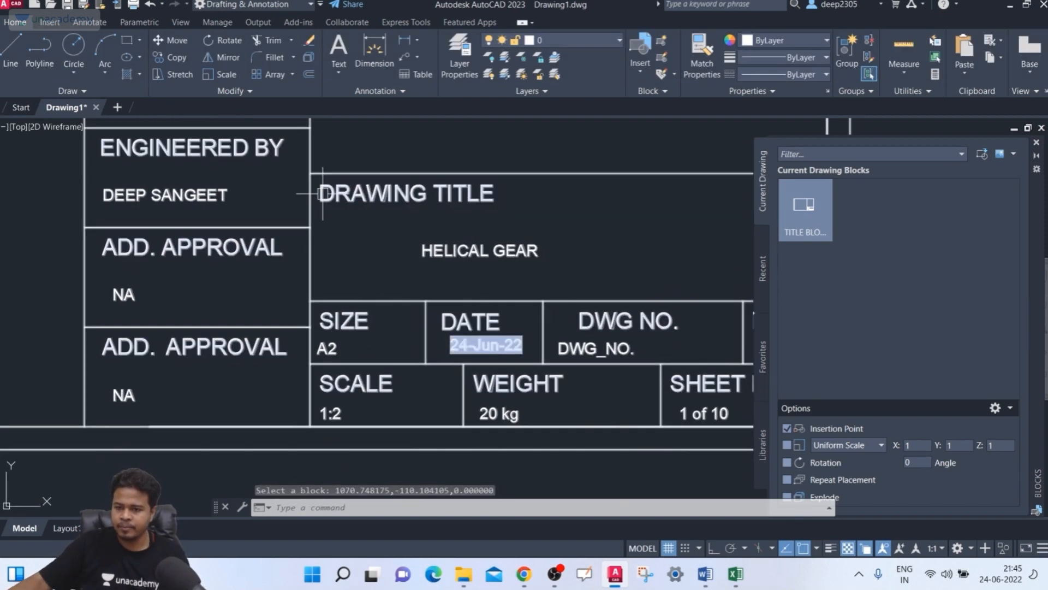
Step: Define a new attribute with tag and prompt DATE and a Date field in d-MMM-yy format as its default
{"action": "scroll", "coordinate": [429, 265], "scroll_direction": "down", "scroll_amount": 8}
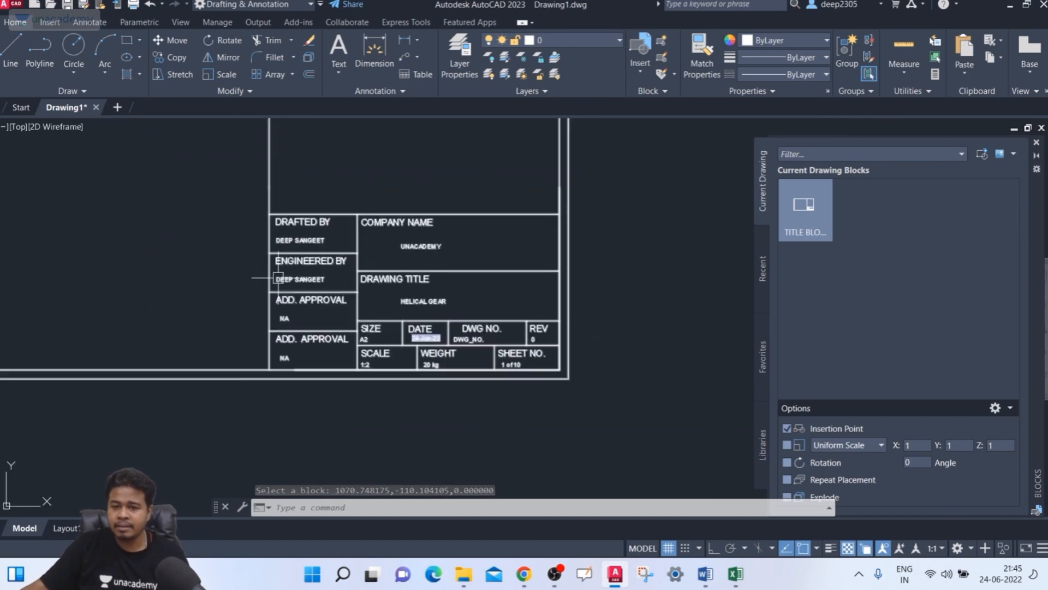
{"action": "scroll", "coordinate": [298, 265], "scroll_direction": "down", "scroll_amount": 3}
{"action": "scroll", "coordinate": [305, 243], "scroll_direction": "up", "scroll_amount": 8}
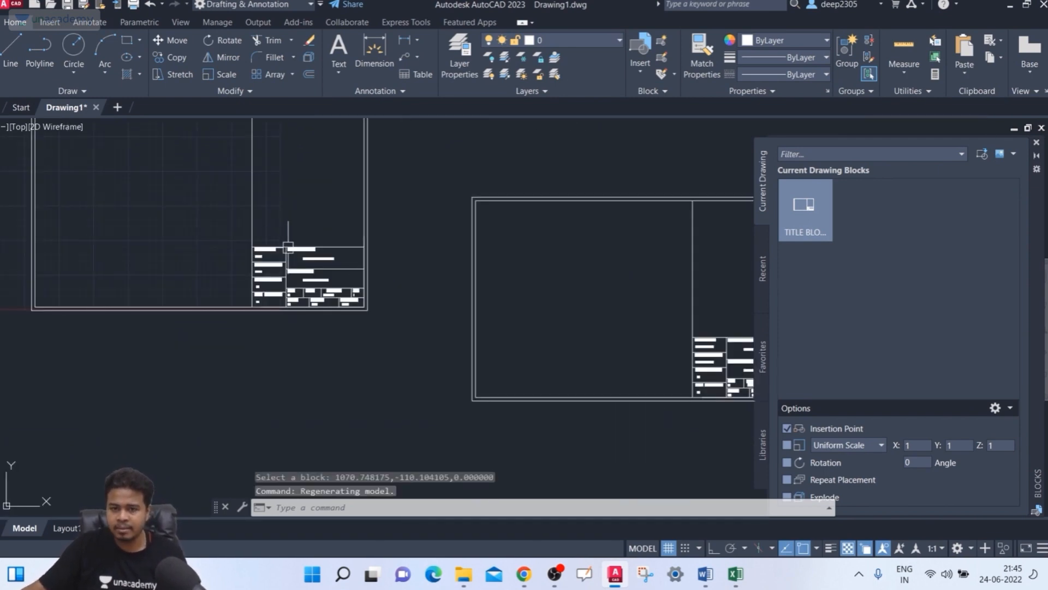
{"action": "scroll", "coordinate": [340, 300], "scroll_direction": "down", "scroll_amount": 5}
{"action": "middle_click_drag", "start_coordinate": [341, 300], "coordinate": [356, 341]}
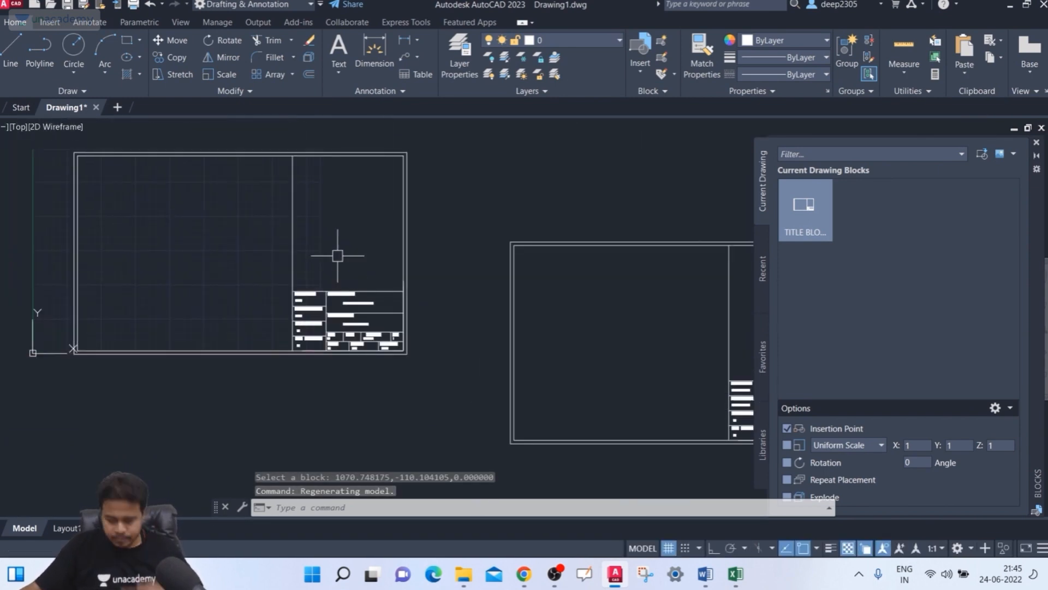
{"action": "middle_click_drag", "start_coordinate": [361, 247], "coordinate": [366, 247]}
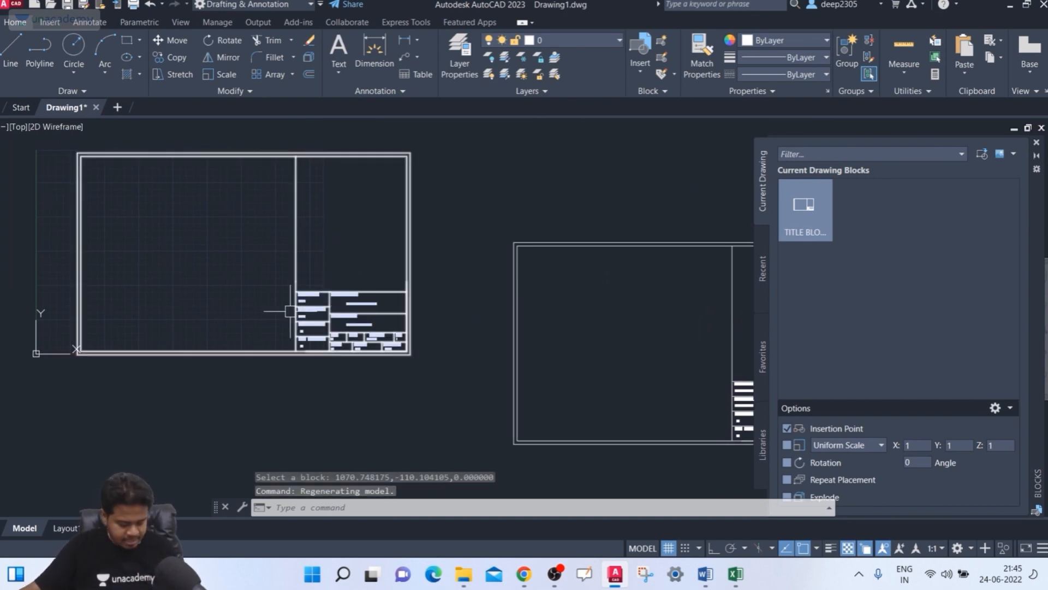
{"action": "type", "text": "ATT"}
{"action": "key", "text": "Return"}
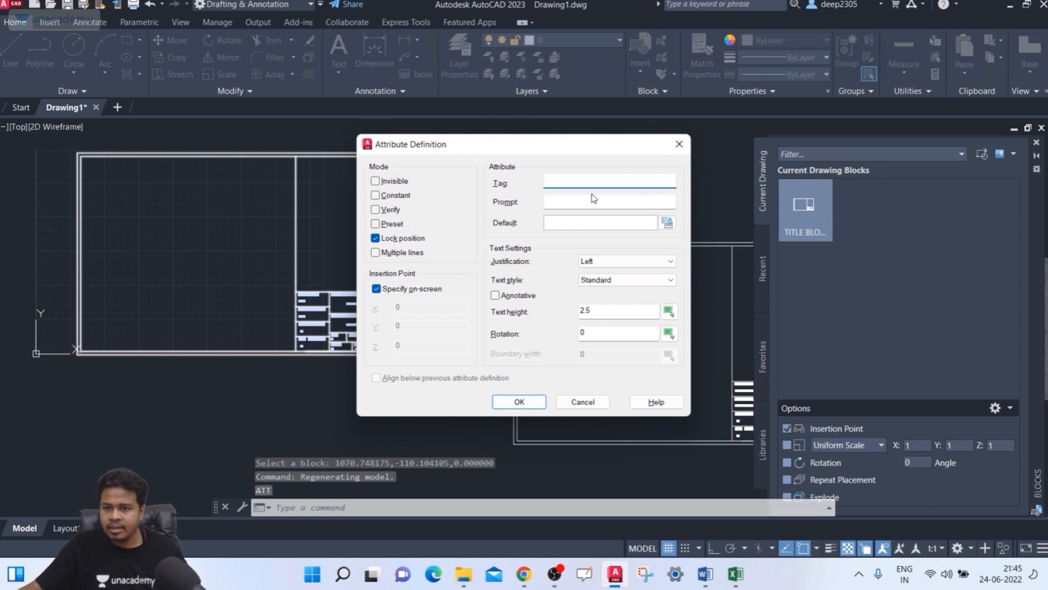
{"action": "type", "text": "DATE"}
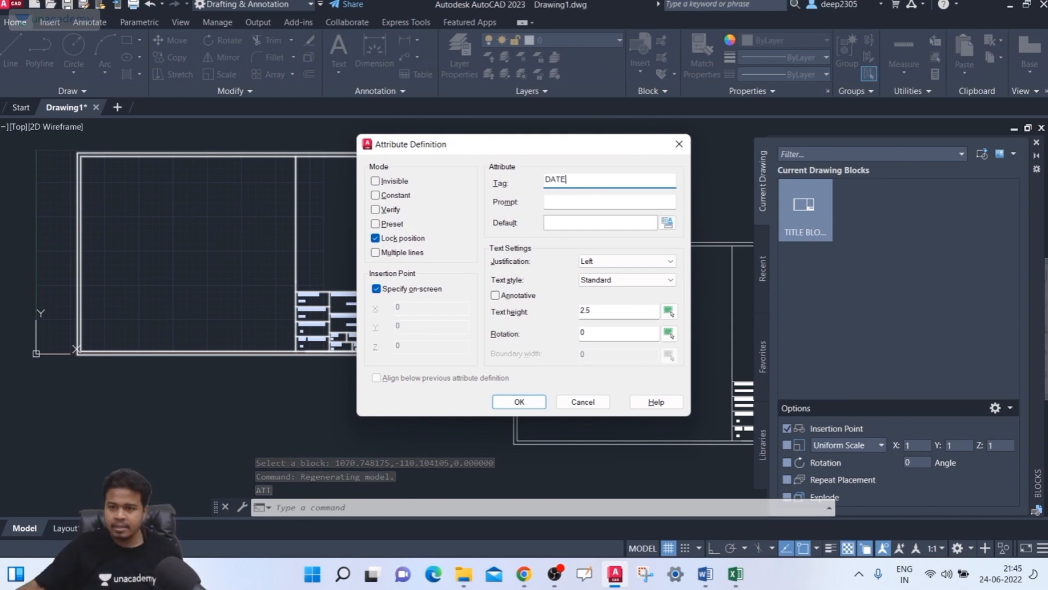
{"action": "left_click", "coordinate": [644, 202]}
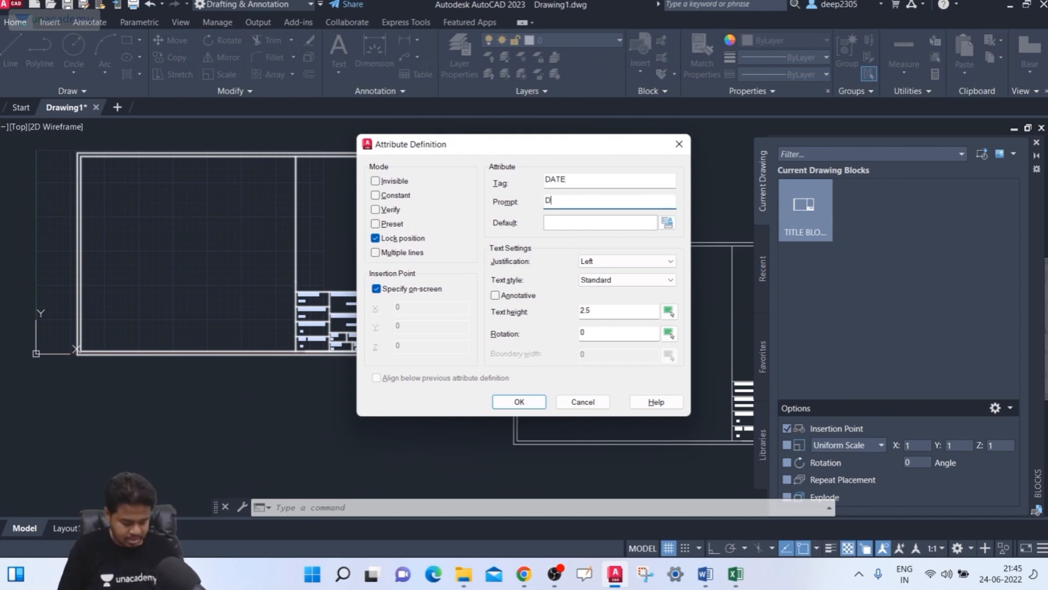
{"action": "left_click", "coordinate": [668, 222]}
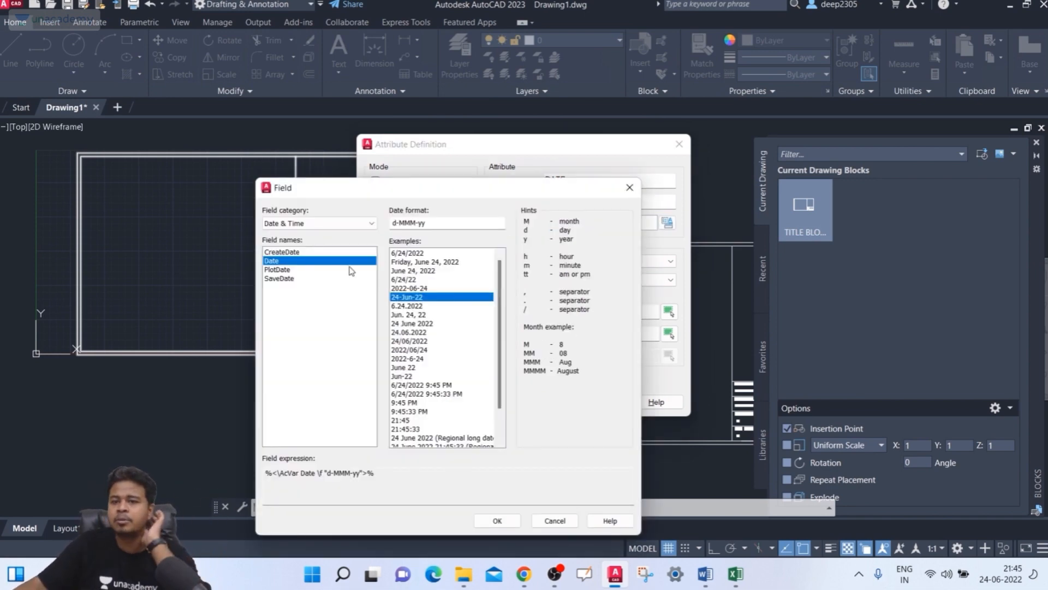
{"action": "left_click", "coordinate": [497, 520]}
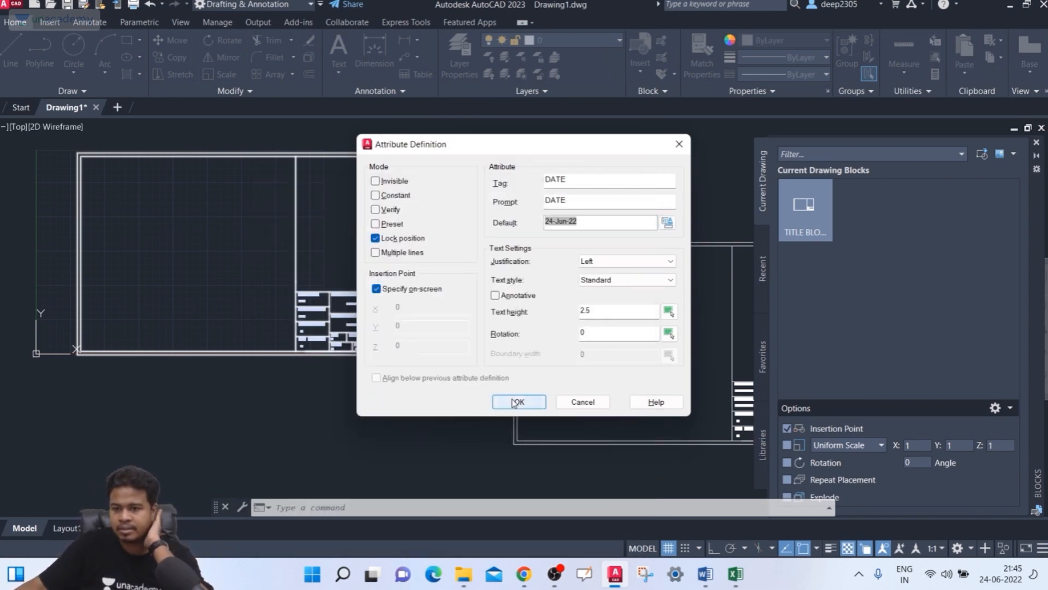
Step: Place the DATE attribute definition in the empty space below the original sheet and clear the selection
{"action": "left_click", "coordinate": [518, 401]}
{"action": "scroll", "coordinate": [280, 388], "scroll_direction": "up", "scroll_amount": 4}
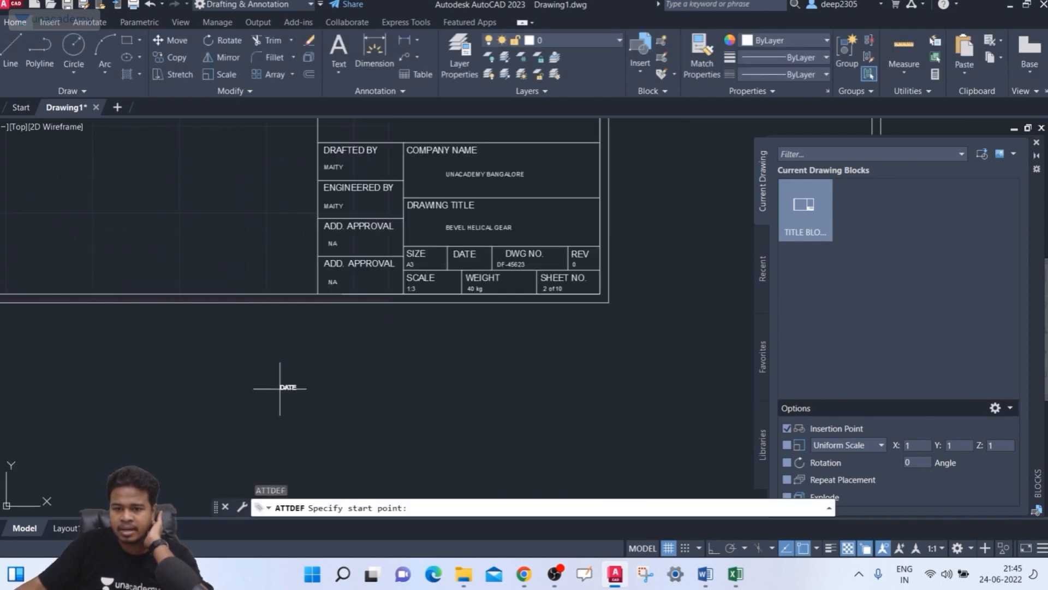
{"action": "scroll", "coordinate": [284, 404], "scroll_direction": "up", "scroll_amount": 4}
{"action": "left_click", "coordinate": [296, 349]}
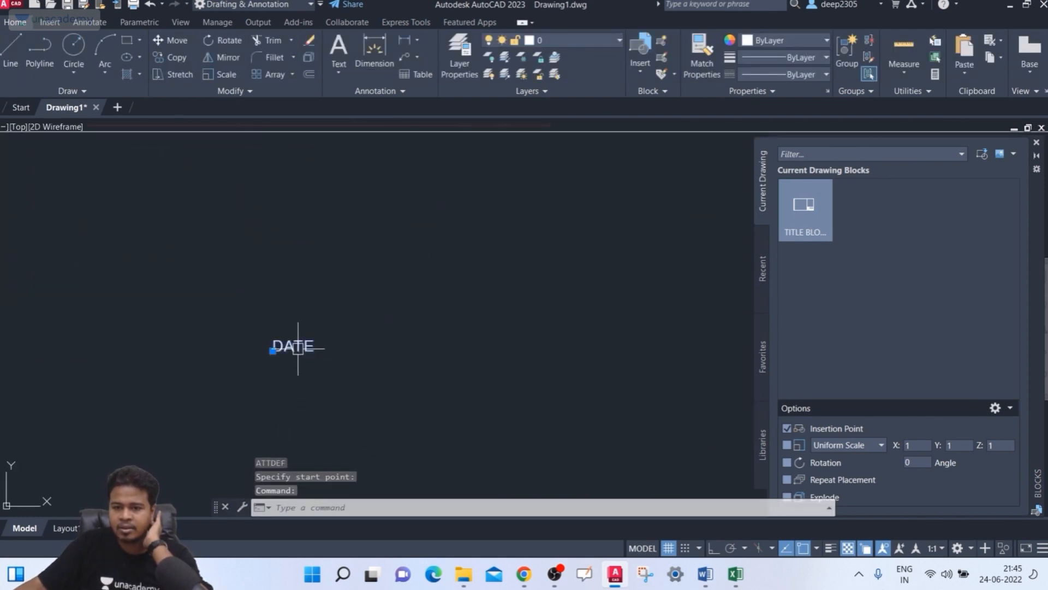
{"action": "key", "text": "Escape"}
{"action": "key", "text": "Escape"}
{"action": "scroll", "coordinate": [456, 400], "scroll_direction": "down", "scroll_amount": 4}
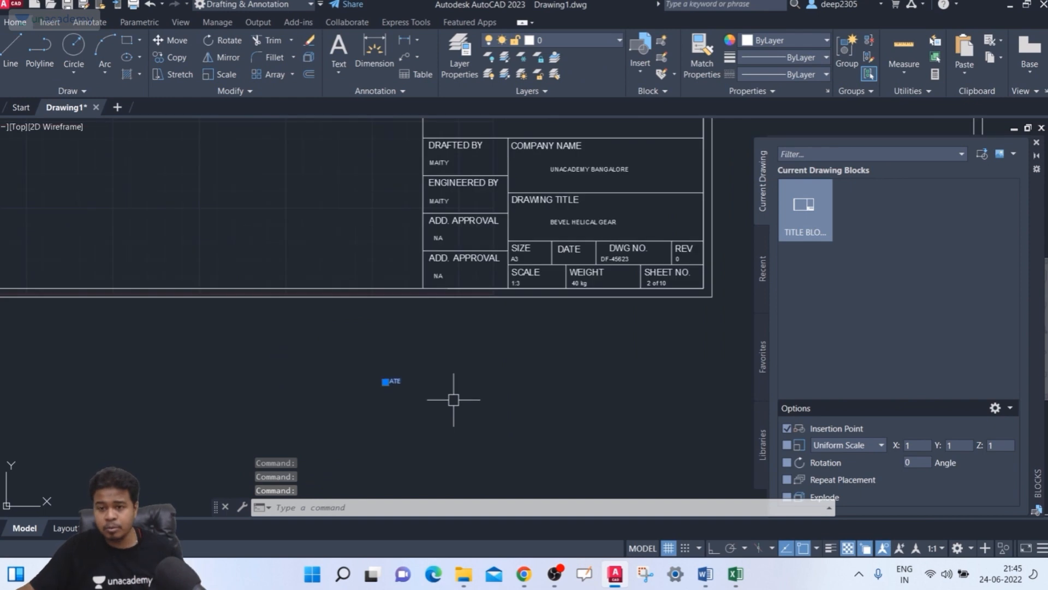
{"action": "key", "text": "Escape"}
Step: Examine the title block cells of the original sheet, including its DATE cell, and compare the sheet layout in the drawing
{"action": "middle_click_drag", "start_coordinate": [435, 378], "coordinate": [393, 365]}
{"action": "scroll", "coordinate": [468, 273], "scroll_direction": "up", "scroll_amount": 2}
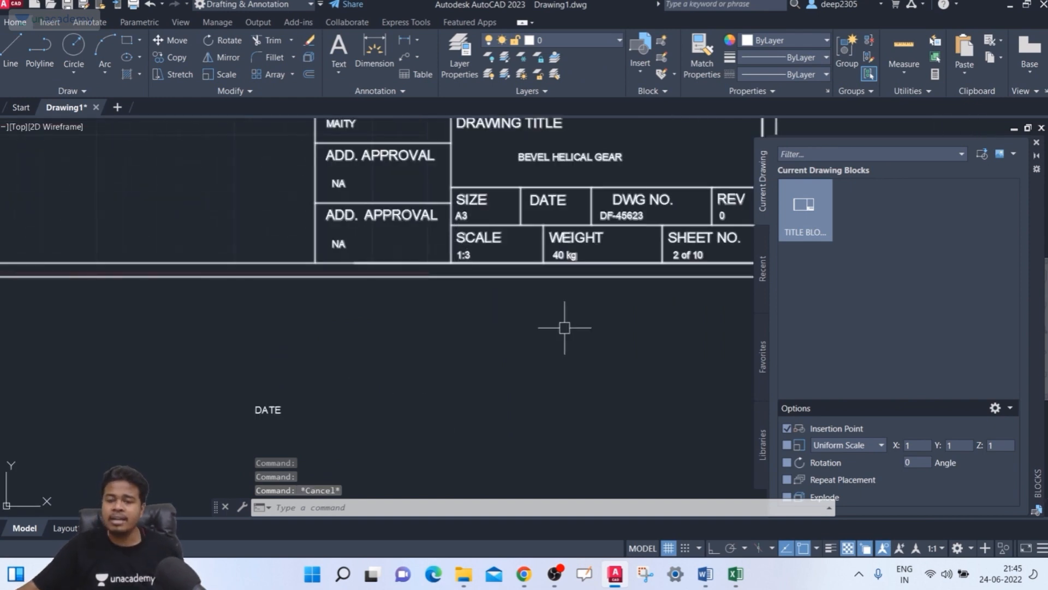
{"action": "scroll", "coordinate": [560, 290], "scroll_direction": "down", "scroll_amount": 2}
{"action": "mouse_move", "coordinate": [577, 273]}
{"action": "middle_mouse_down"}
{"action": "mouse_move", "coordinate": [554, 390]}
{"action": "mouse_move", "coordinate": [564, 395]}
{"action": "middle_mouse_up"}
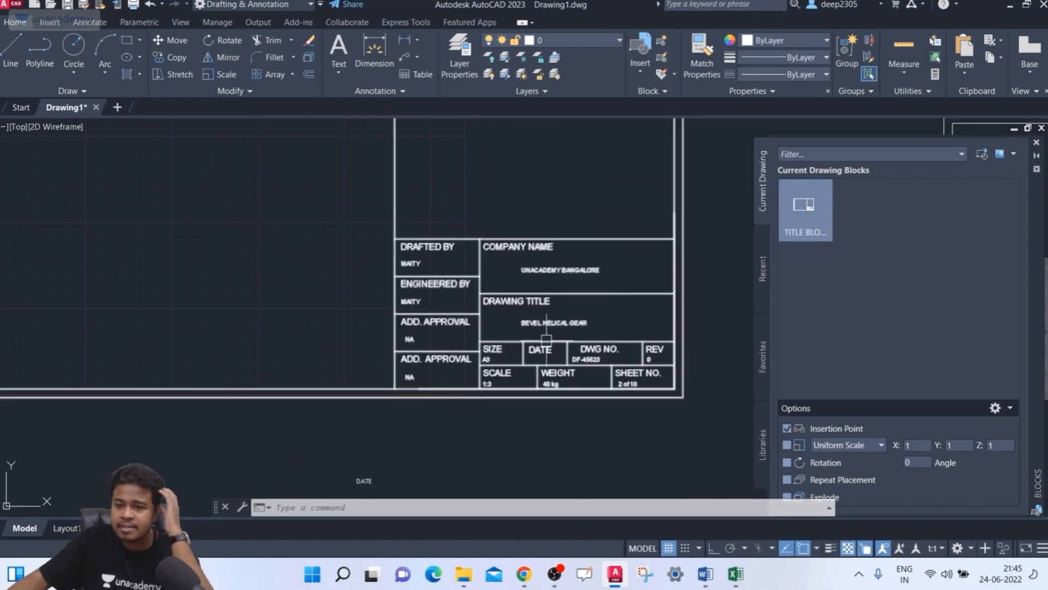
{"action": "middle_click_drag", "start_coordinate": [545, 354], "coordinate": [474, 360]}
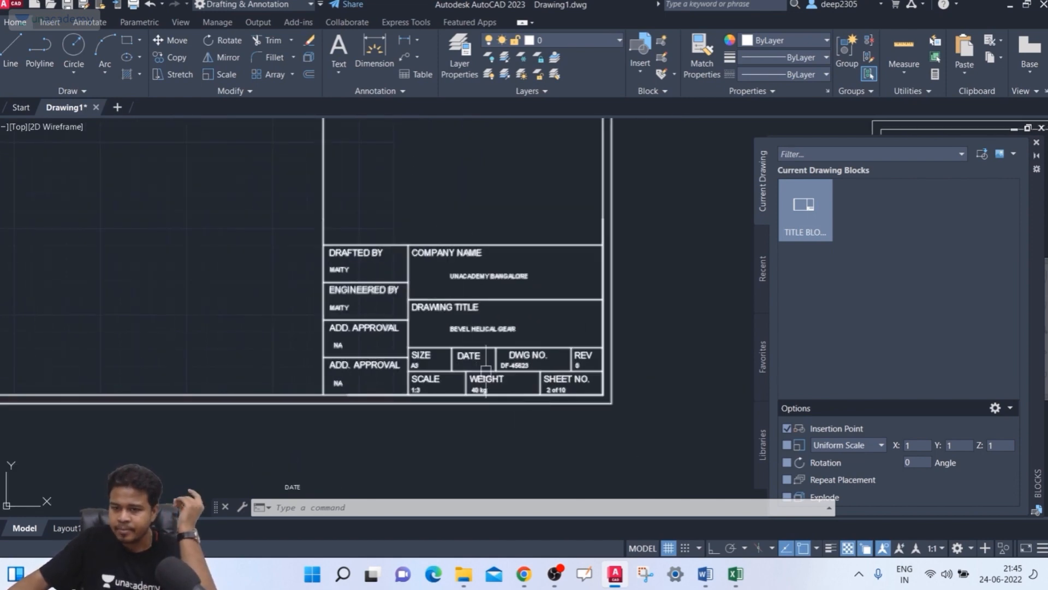
{"action": "scroll", "coordinate": [472, 353], "scroll_direction": "up", "scroll_amount": 2}
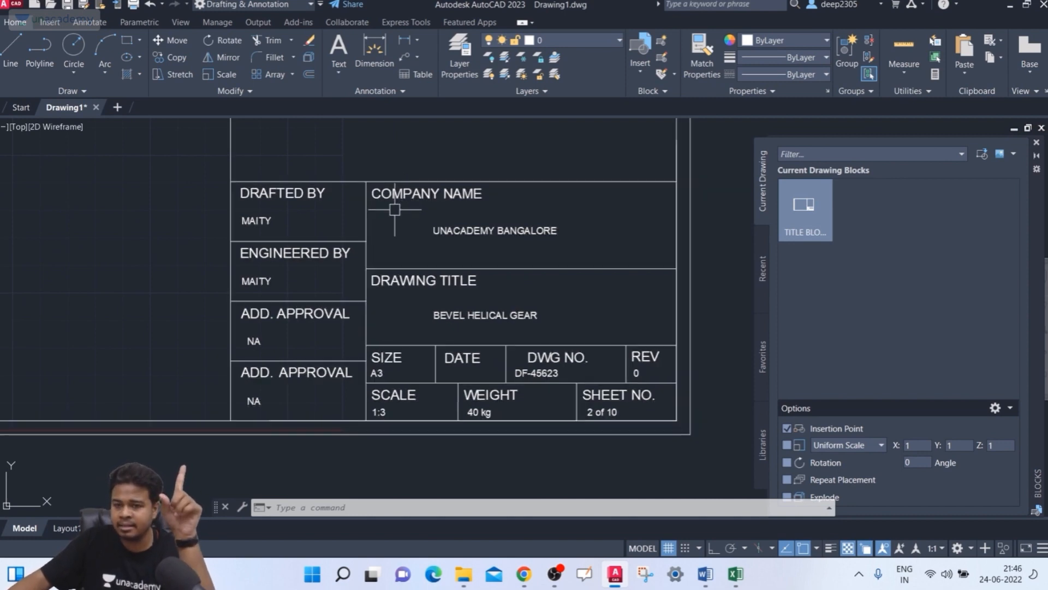
{"action": "middle_click_drag", "start_coordinate": [394, 211], "coordinate": [386, 237]}
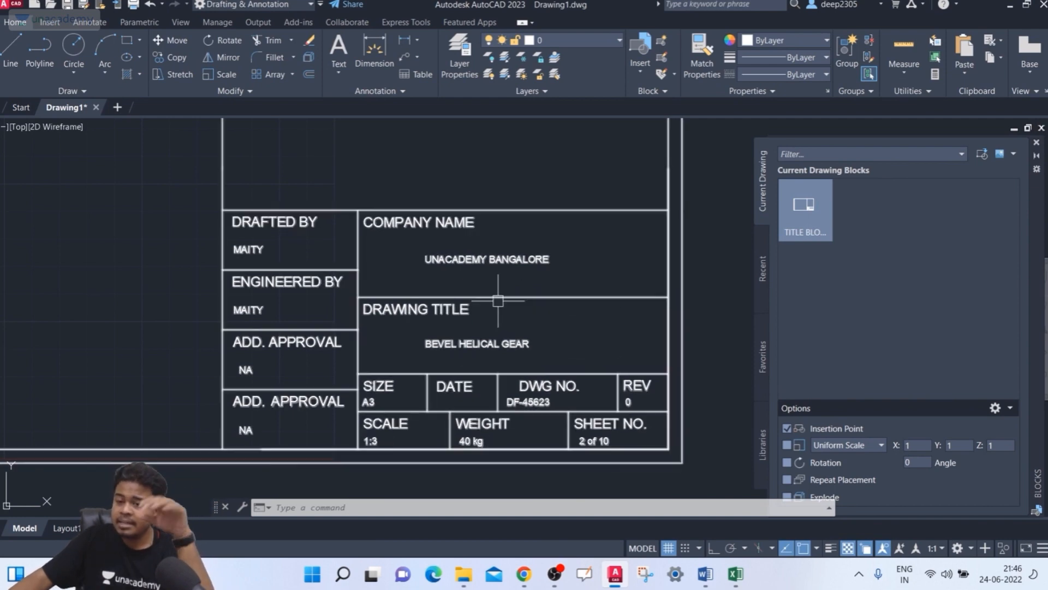
{"action": "scroll", "coordinate": [498, 300], "scroll_direction": "down", "scroll_amount": 4}
{"action": "scroll", "coordinate": [490, 295], "scroll_direction": "up", "scroll_amount": 4}
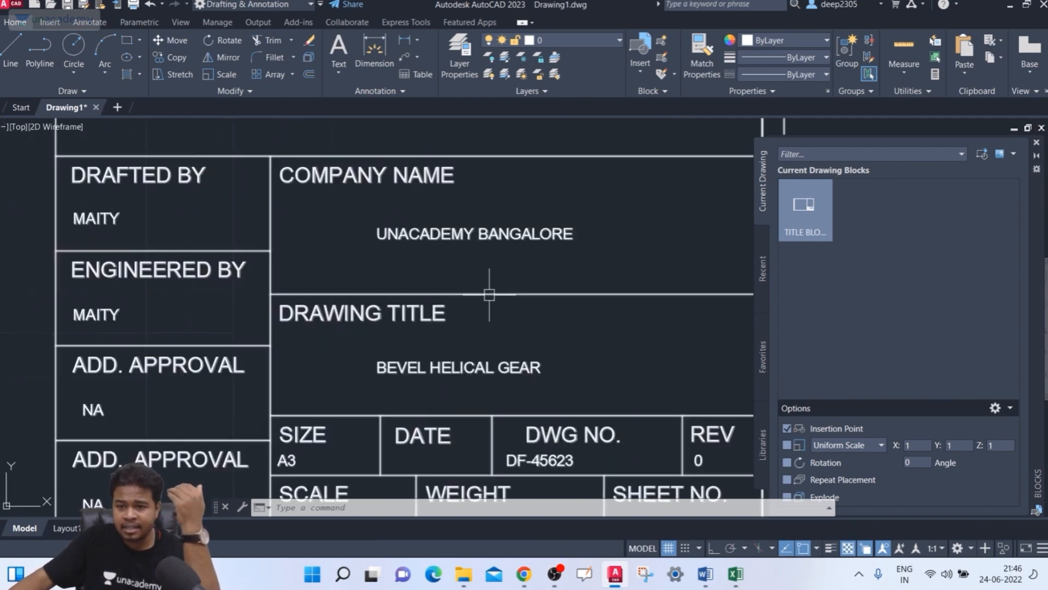
{"action": "scroll", "coordinate": [488, 315], "scroll_direction": "down", "scroll_amount": 4}
{"action": "scroll", "coordinate": [463, 292], "scroll_direction": "down", "scroll_amount": 2}
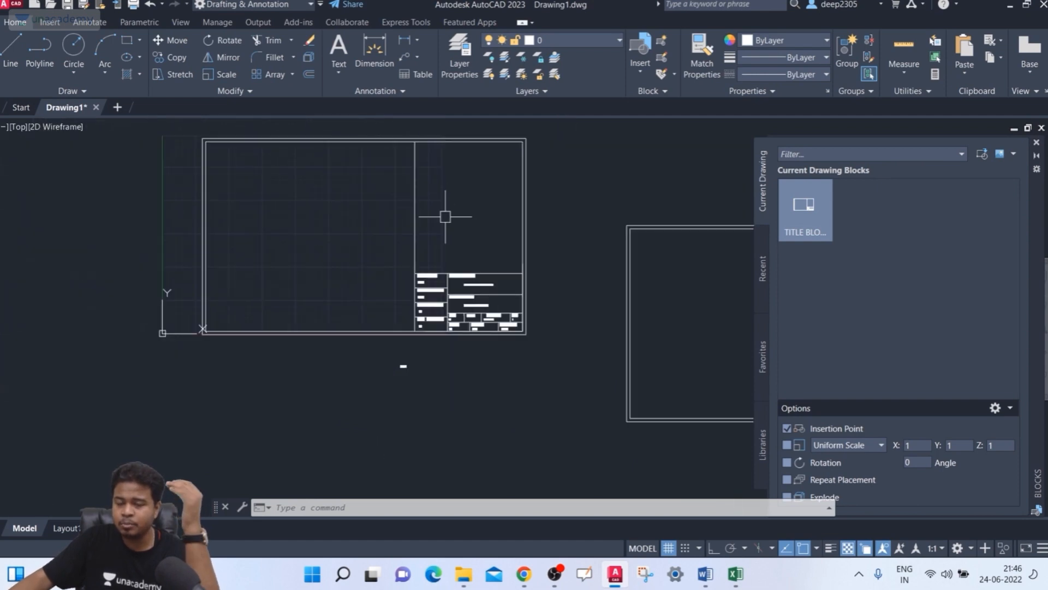
{"action": "middle_click_drag", "start_coordinate": [432, 228], "coordinate": [402, 240]}
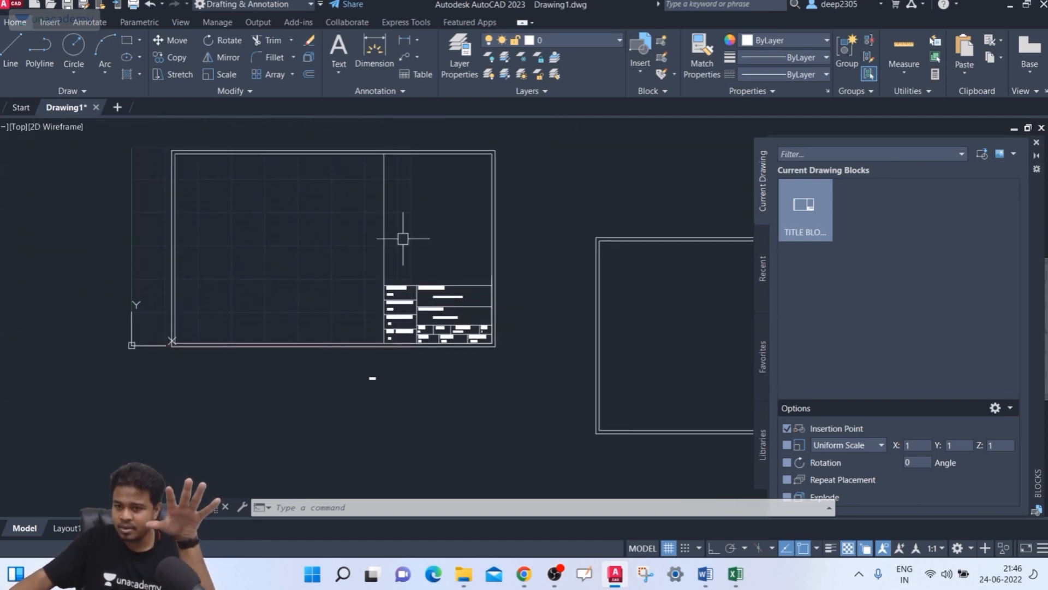
{"action": "scroll", "coordinate": [458, 305], "scroll_direction": "up", "scroll_amount": 10}
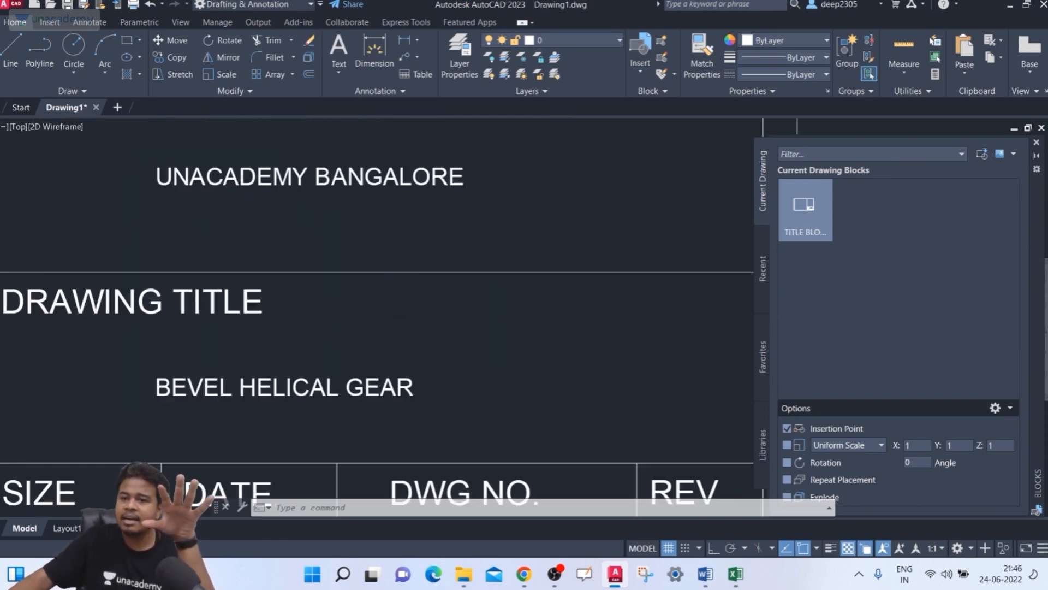
Step: Open the completed title block in the Block Editor
{"action": "scroll", "coordinate": [459, 306], "scroll_direction": "down", "scroll_amount": 8}
{"action": "scroll", "coordinate": [458, 306], "scroll_direction": "down", "scroll_amount": 2}
{"action": "middle_click_drag", "start_coordinate": [448, 295], "coordinate": [436, 332]}
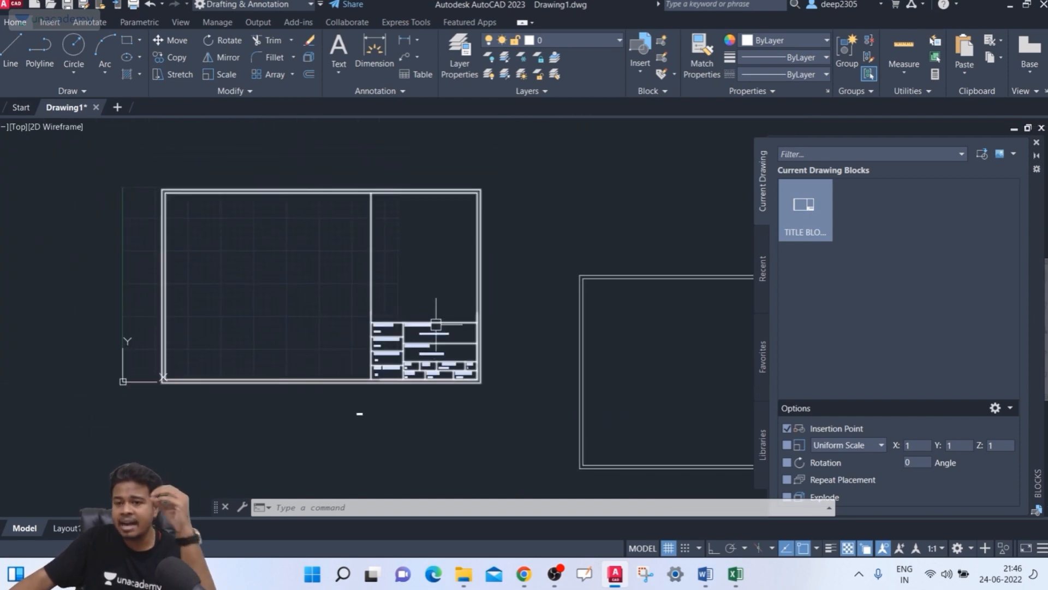
{"action": "scroll", "coordinate": [436, 309], "scroll_direction": "up", "scroll_amount": 6}
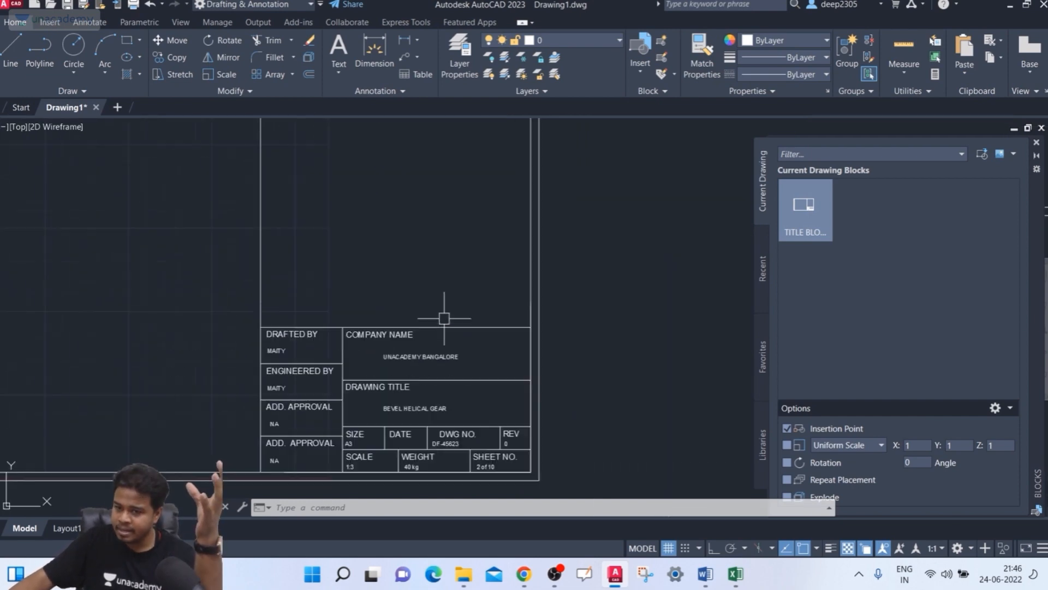
{"action": "middle_click_drag", "start_coordinate": [443, 312], "coordinate": [429, 115]}
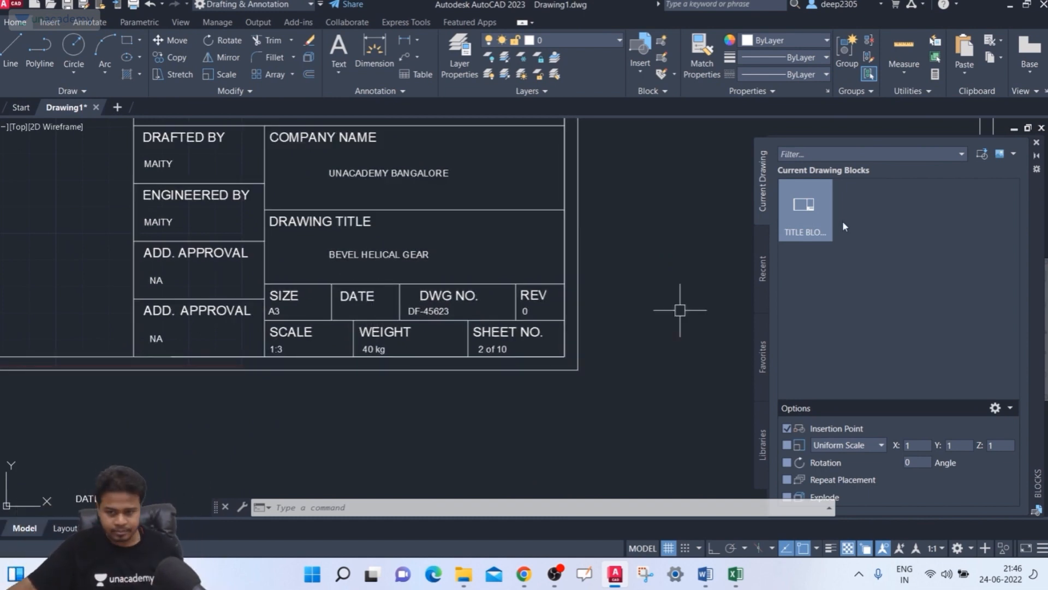
{"action": "scroll", "coordinate": [622, 223], "scroll_direction": "down", "scroll_amount": 10}
{"action": "left_click", "coordinate": [611, 222]}
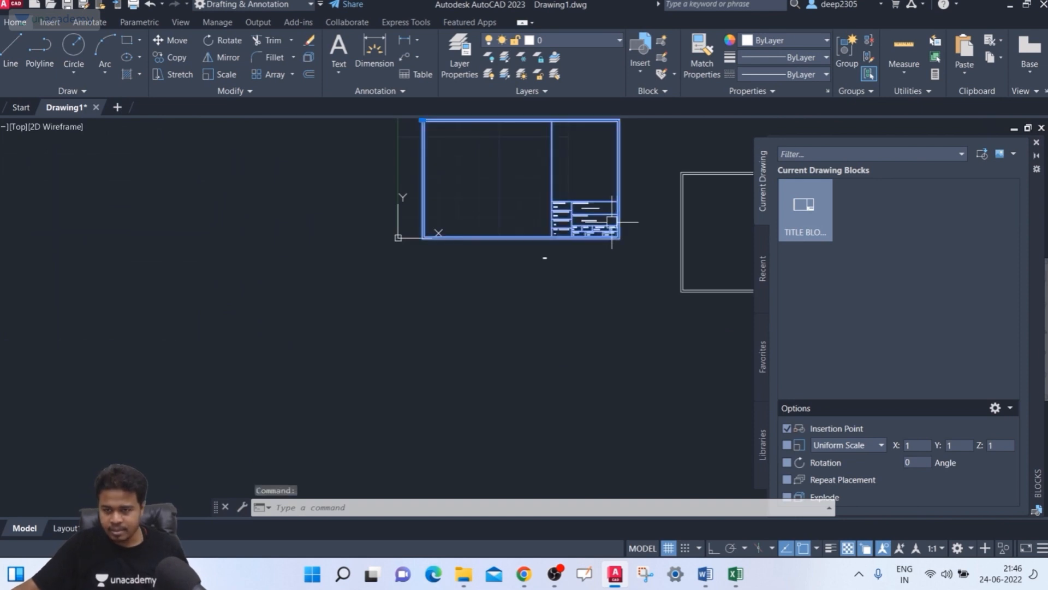
{"action": "right_click", "coordinate": [611, 222]}
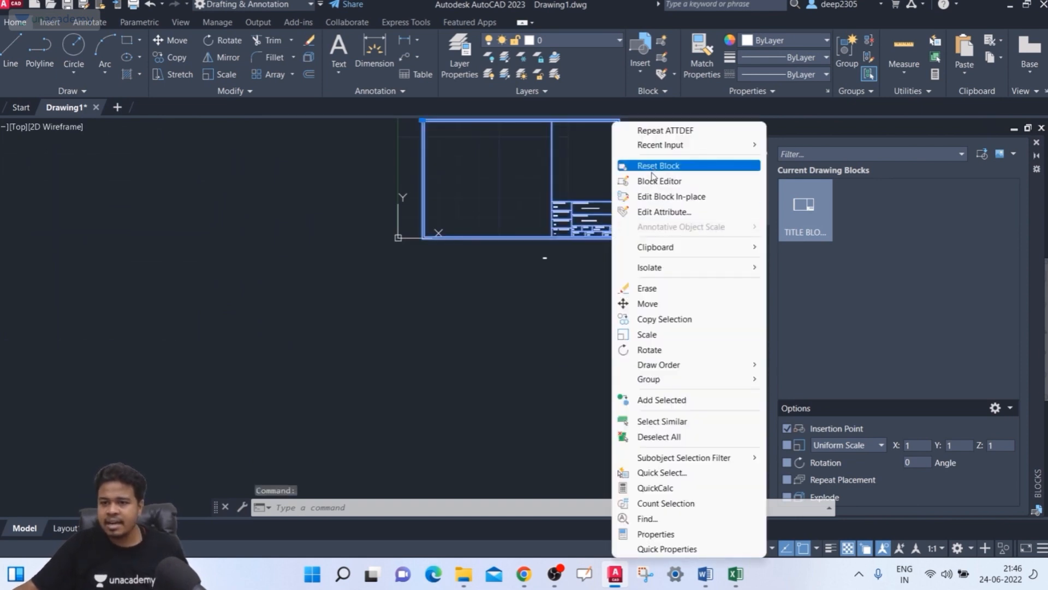
{"action": "left_click", "coordinate": [654, 181]}
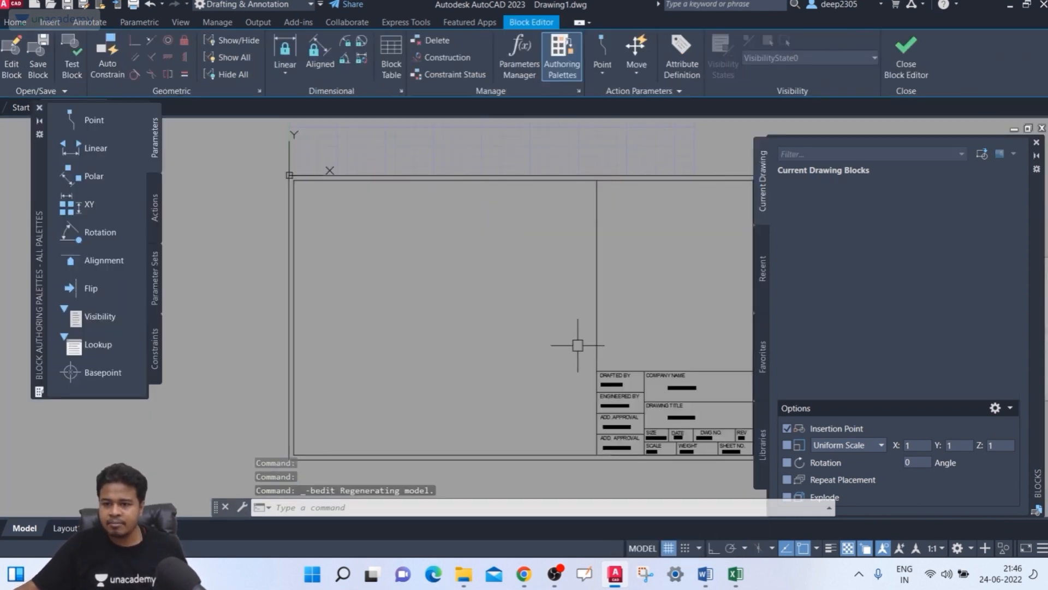
Step: Start a new attribute definition for the title block's date cell with tag and prompt DATE
{"action": "scroll", "coordinate": [351, 257], "scroll_direction": "up", "scroll_amount": 2}
{"action": "scroll", "coordinate": [452, 321], "scroll_direction": "up", "scroll_amount": 3}
{"action": "scroll", "coordinate": [469, 260], "scroll_direction": "up", "scroll_amount": 2}
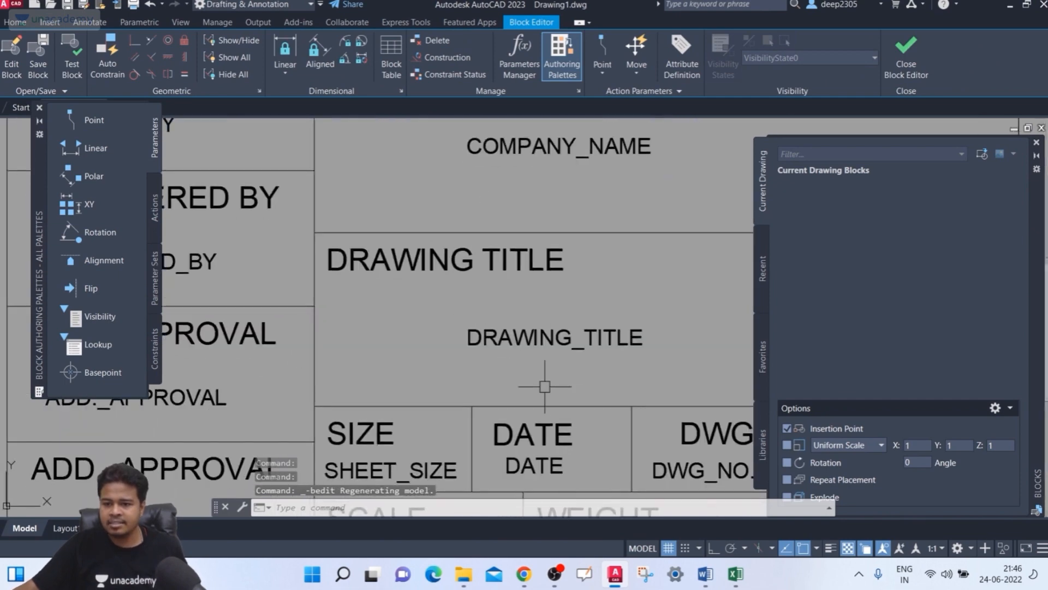
{"action": "middle_click_drag", "start_coordinate": [545, 386], "coordinate": [480, 241]}
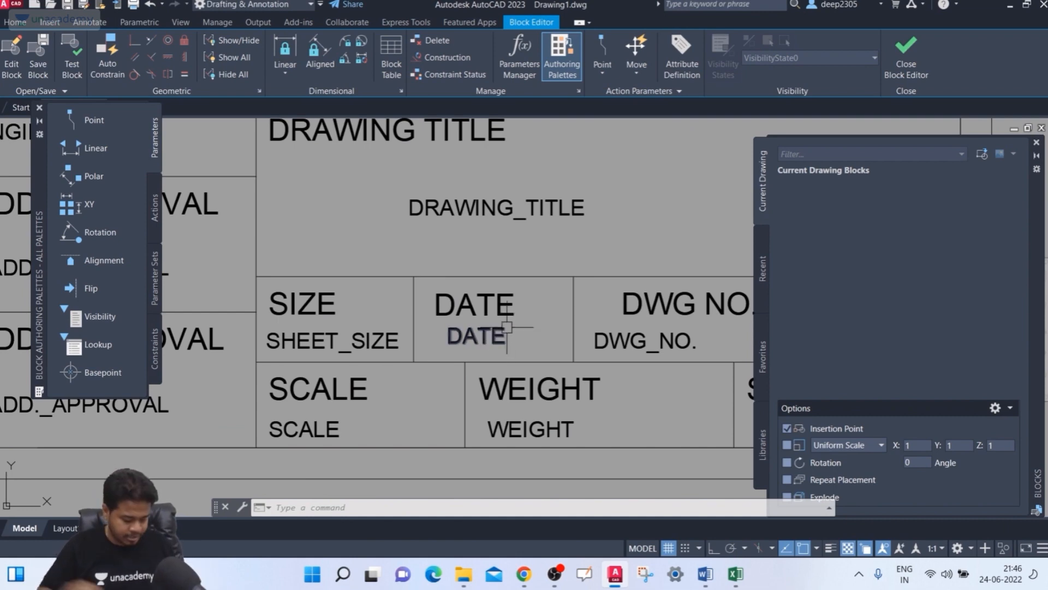
{"action": "type", "text": "ATT"}
{"action": "key", "text": "Return"}
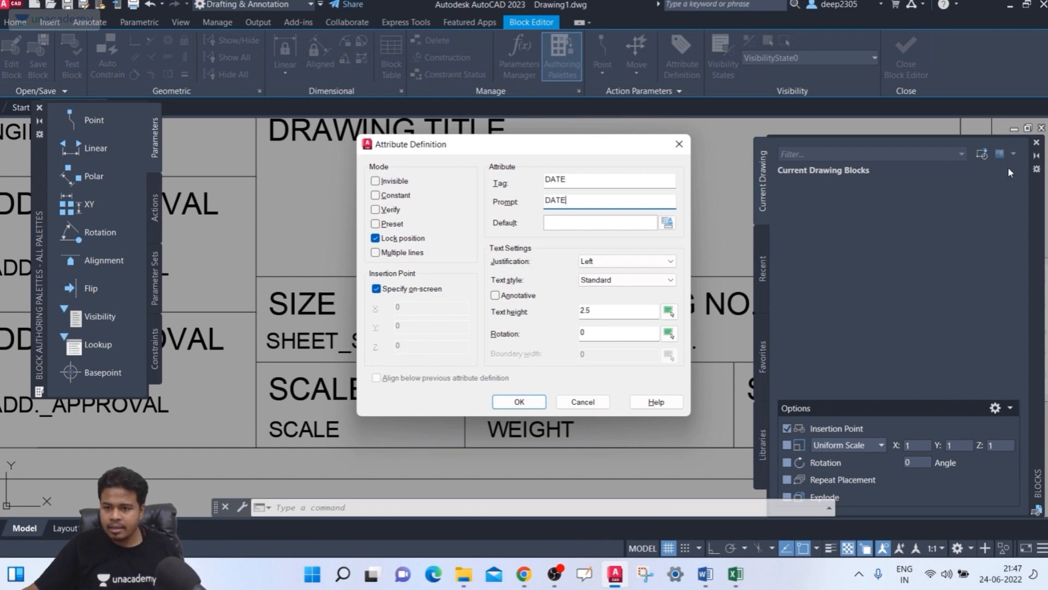
Step: Set the attribute's default to a Date field in the MMMM d, yyyy format
{"action": "left_click", "coordinate": [667, 223]}
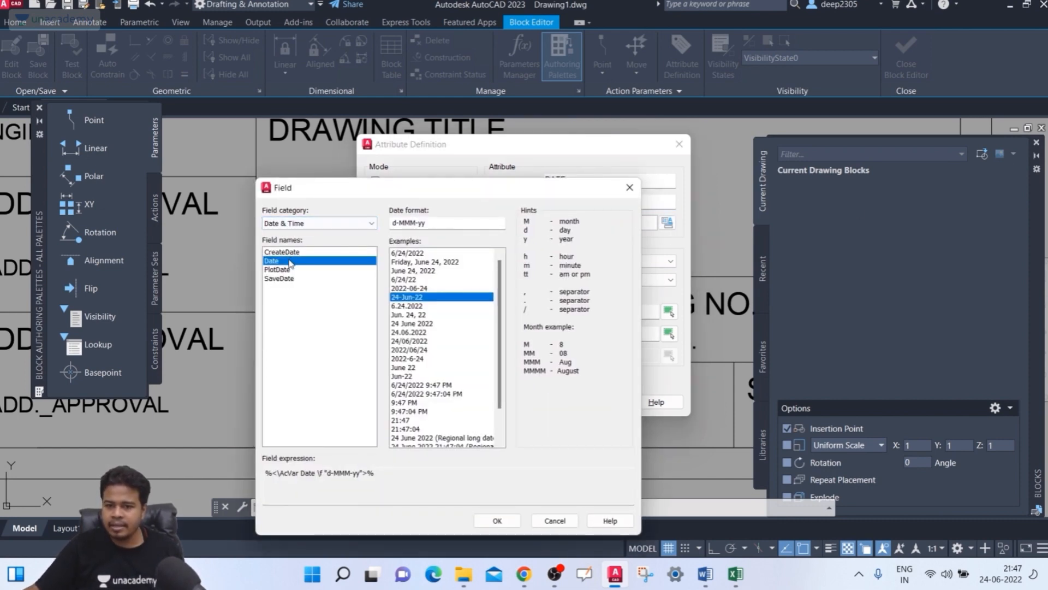
{"action": "left_click", "coordinate": [409, 288]}
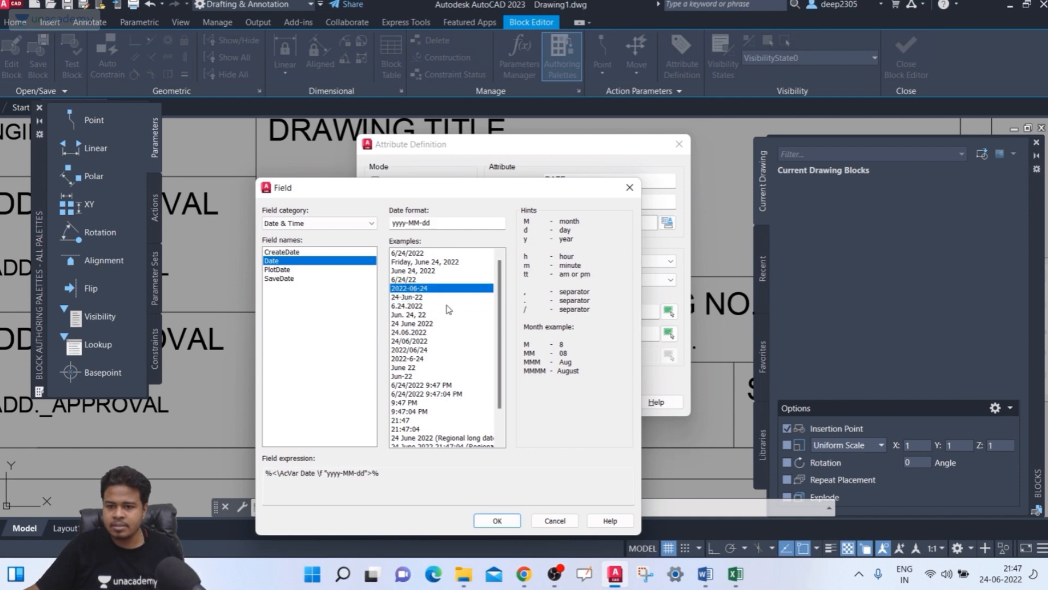
{"action": "left_click", "coordinate": [411, 279]}
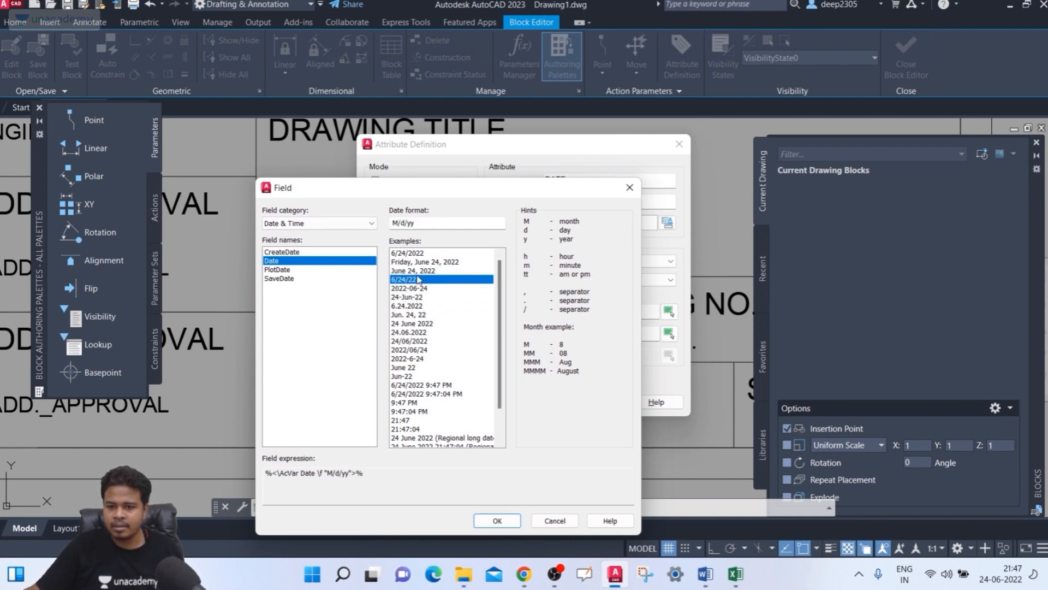
{"action": "left_click", "coordinate": [428, 271]}
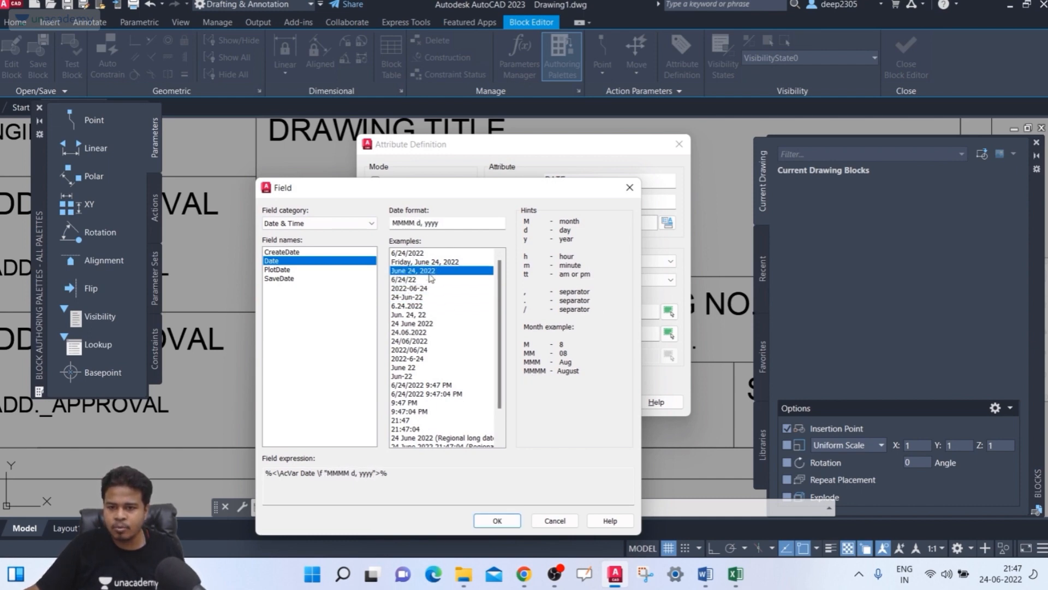
{"action": "left_click", "coordinate": [496, 520]}
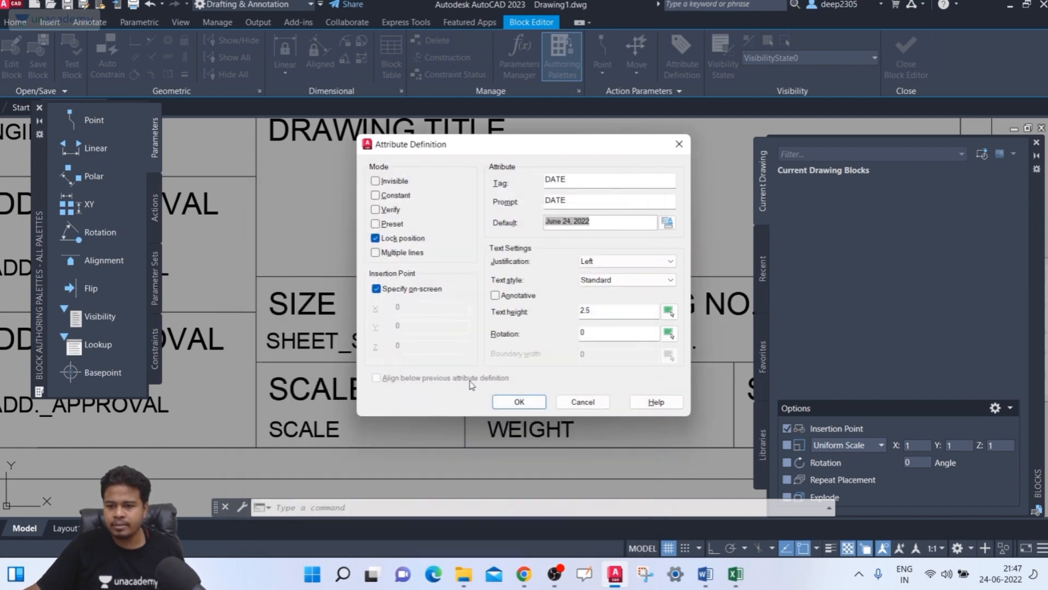
Step: Place the new DATE attribute directly below the existing DATE attribute, on the lower line of the date cell
{"action": "left_click", "coordinate": [519, 403]}
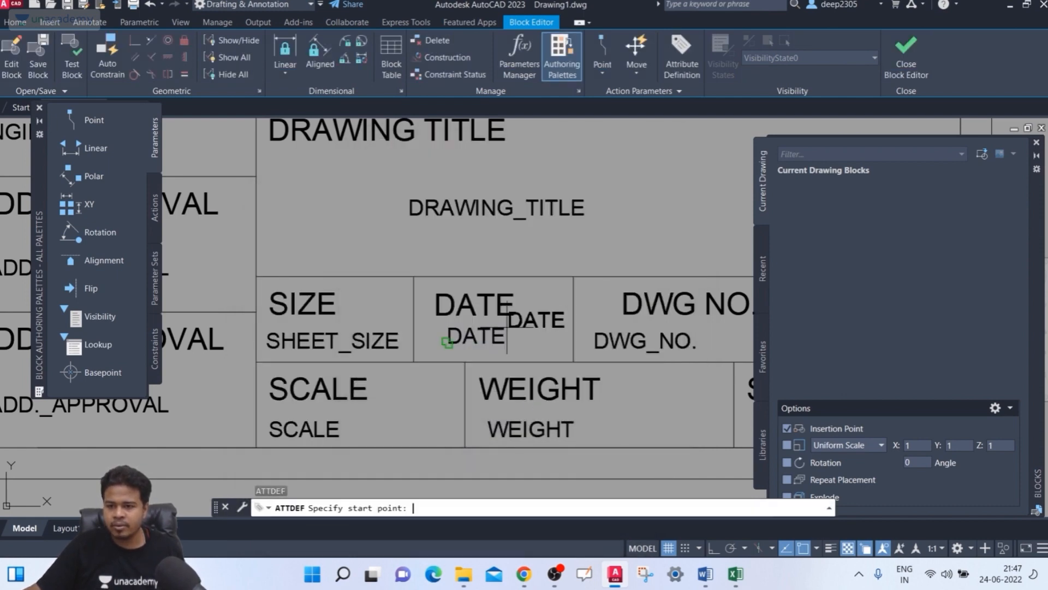
{"action": "scroll", "coordinate": [437, 352], "scroll_direction": "up", "scroll_amount": 2}
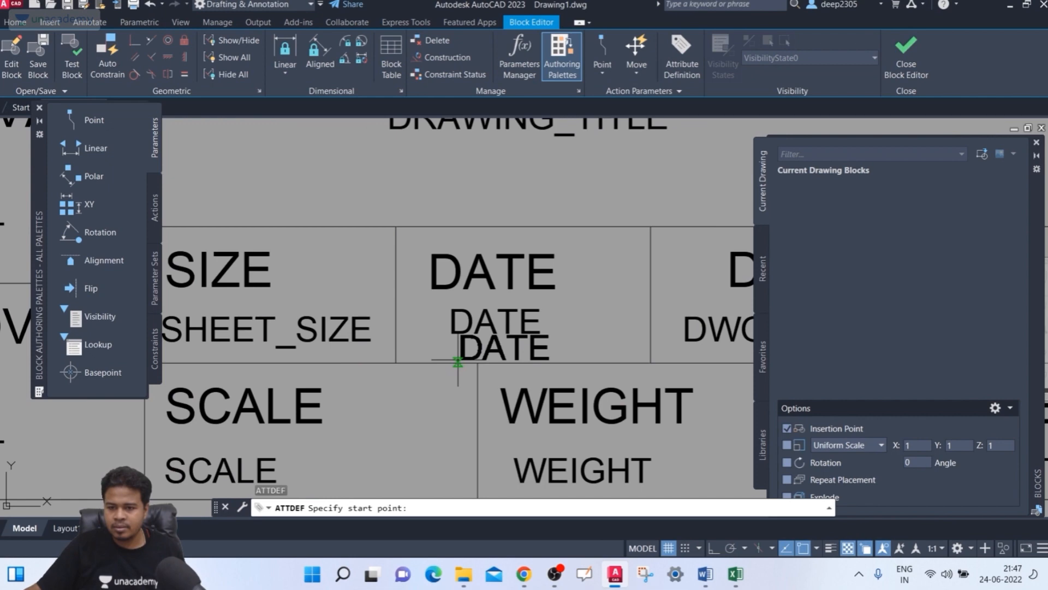
{"action": "left_click", "coordinate": [449, 362]}
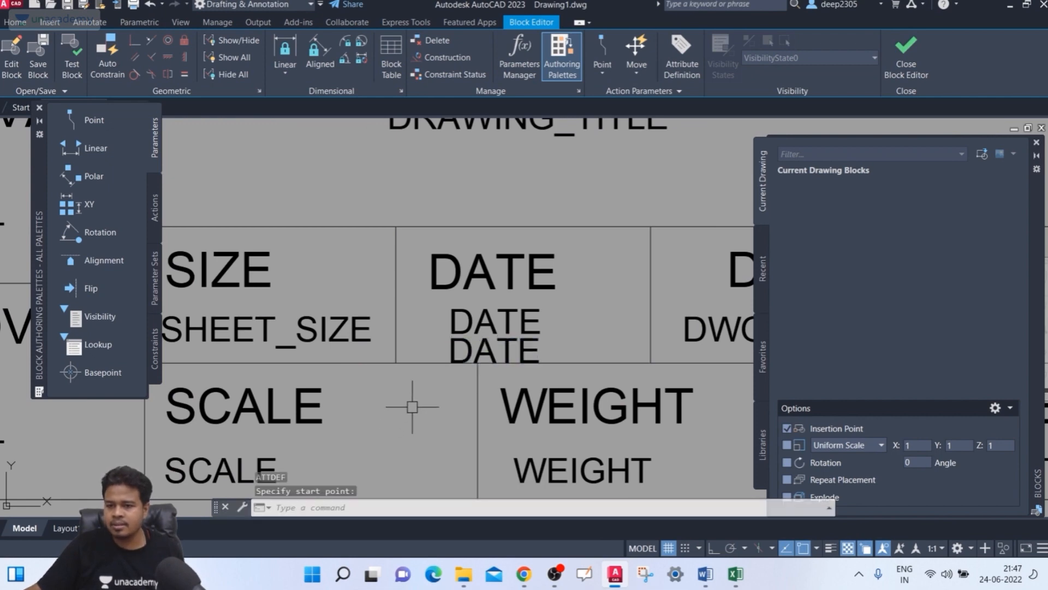
{"action": "scroll", "coordinate": [412, 406], "scroll_direction": "down", "scroll_amount": 5}
{"action": "key", "text": "Escape"}
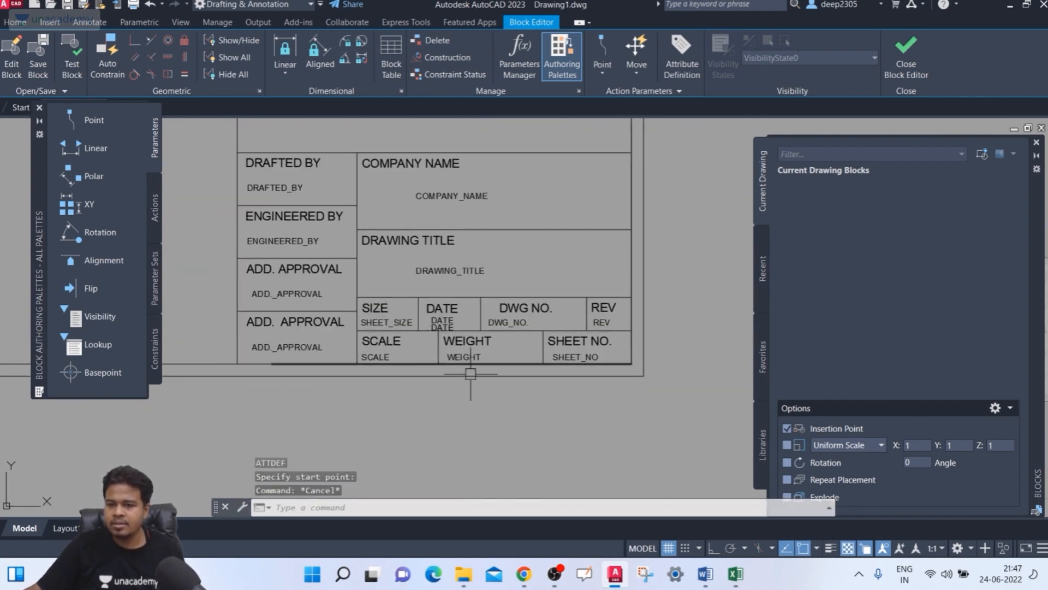
Step: Close the Block Editor and save the changes to the title block
{"action": "left_click", "coordinate": [906, 55]}
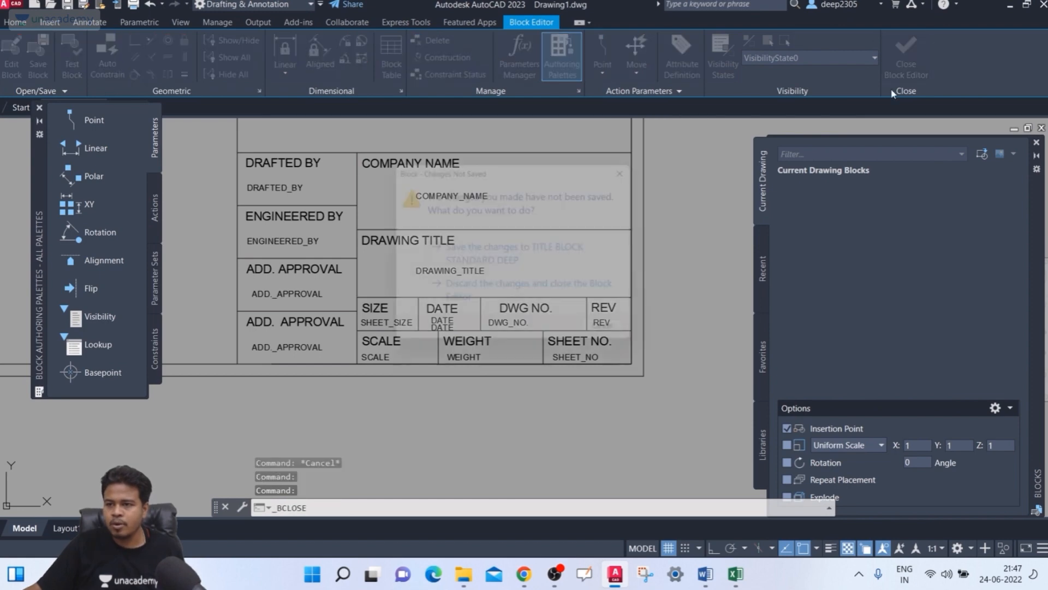
{"action": "left_click", "coordinate": [520, 264]}
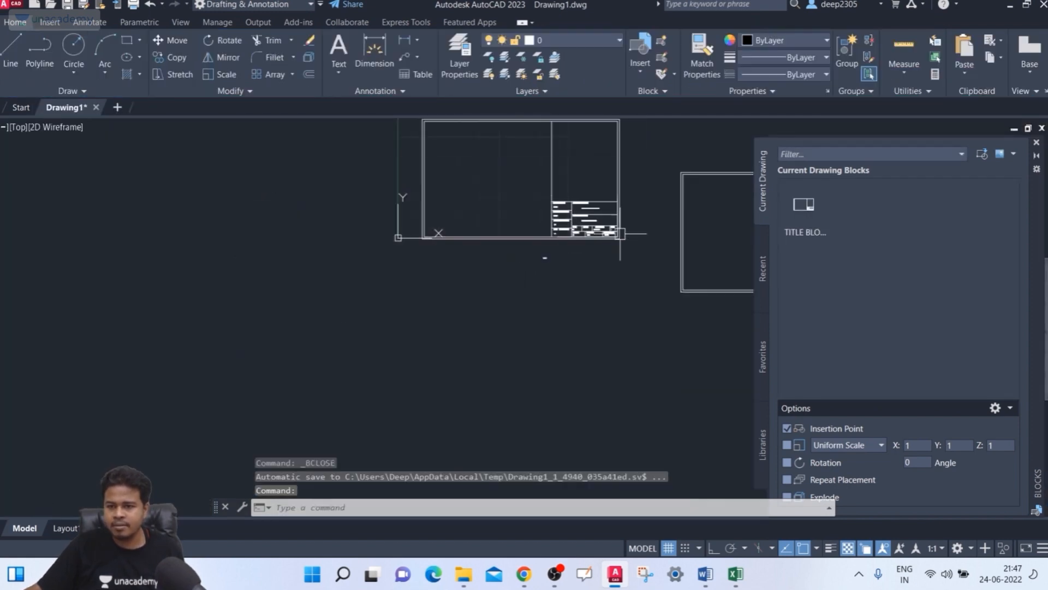
{"action": "scroll", "coordinate": [627, 233], "scroll_direction": "up", "scroll_amount": 3}
{"action": "scroll", "coordinate": [161, 241], "scroll_direction": "up", "scroll_amount": 2}
{"action": "scroll", "coordinate": [511, 309], "scroll_direction": "up", "scroll_amount": 5}
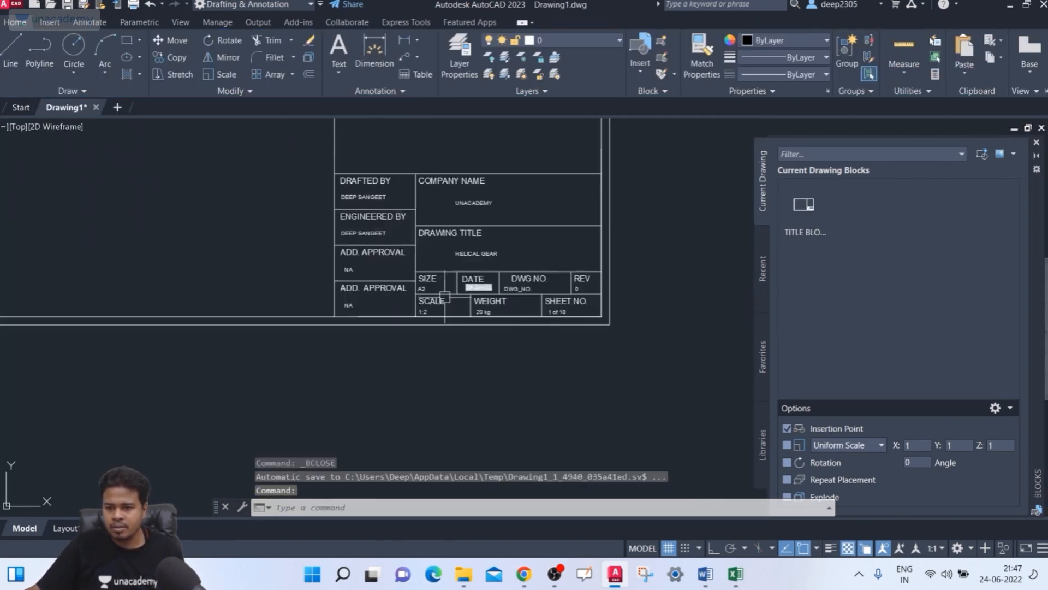
Step: Insert another copy of the title block in the empty area below the existing sheets, accepting the default attribute values
{"action": "scroll", "coordinate": [511, 310], "scroll_direction": "down", "scroll_amount": 5}
{"action": "scroll", "coordinate": [543, 253], "scroll_direction": "down", "scroll_amount": 1}
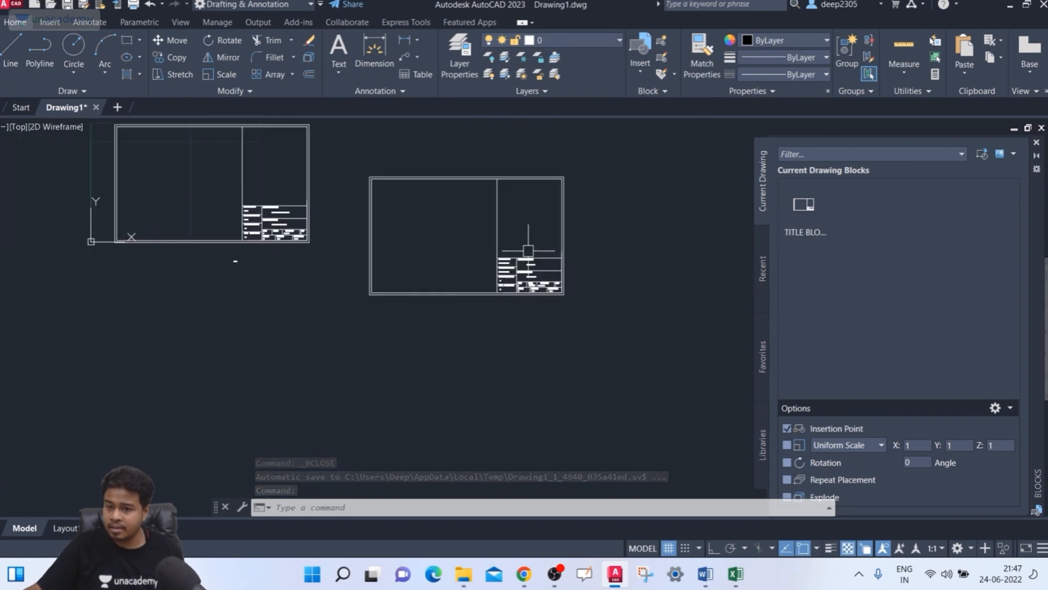
{"action": "middle_click_drag", "start_coordinate": [526, 248], "coordinate": [518, 172]}
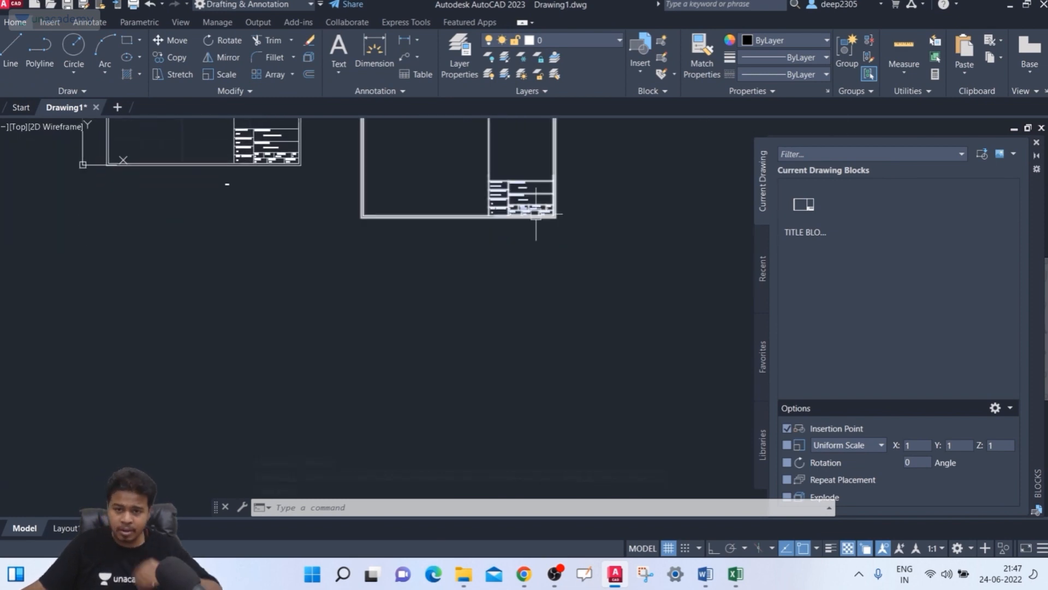
{"action": "left_click", "coordinate": [810, 204]}
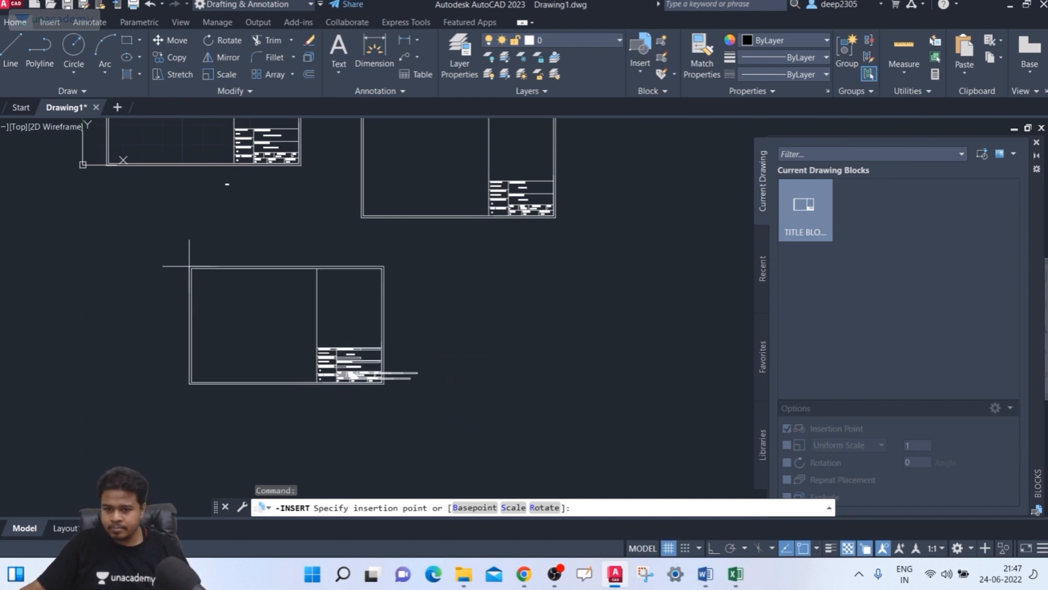
{"action": "left_click", "coordinate": [335, 309]}
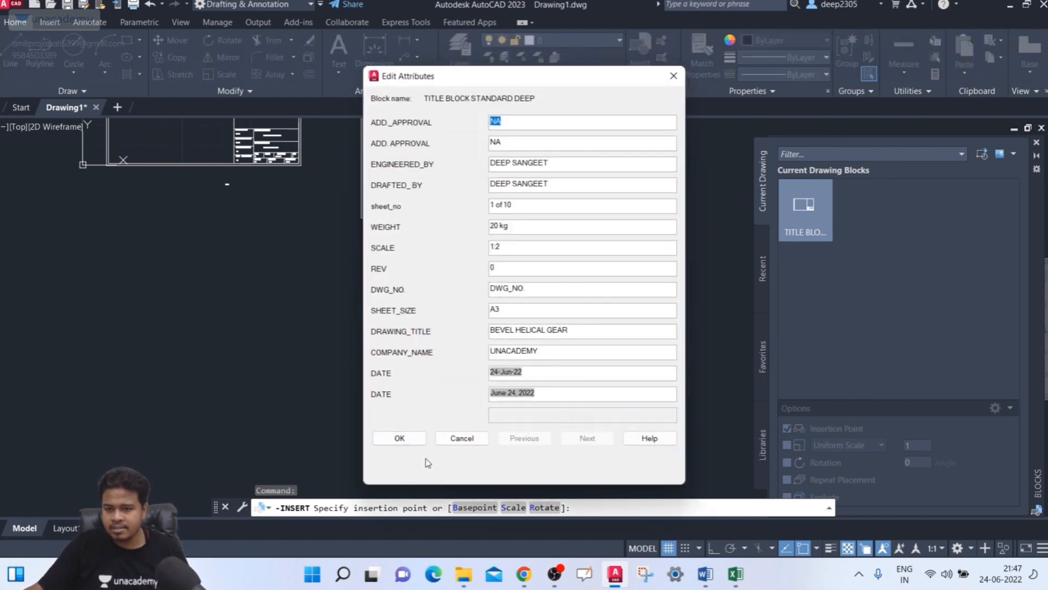
{"action": "left_click", "coordinate": [399, 439]}
Step: Examine the two date entries in the date cell of the newly inserted title block
{"action": "scroll", "coordinate": [355, 385], "scroll_direction": "up", "scroll_amount": 8}
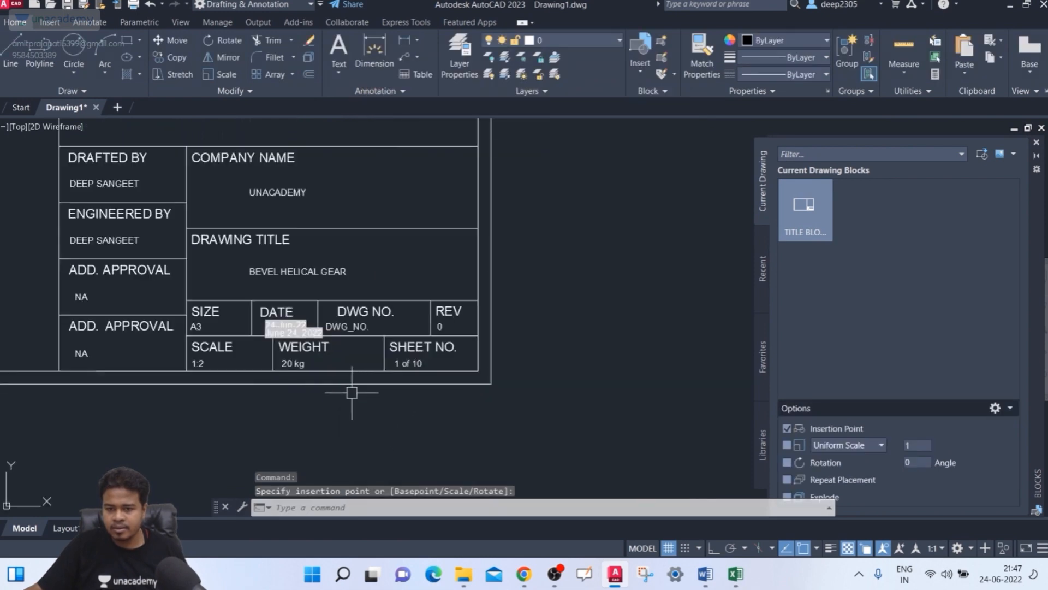
{"action": "scroll", "coordinate": [229, 293], "scroll_direction": "up", "scroll_amount": 4}
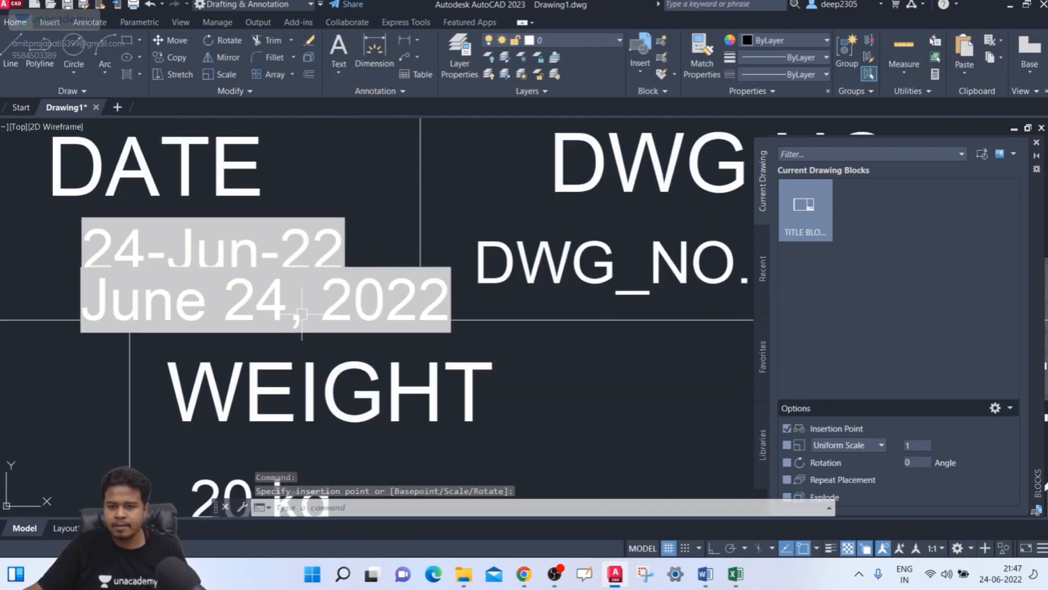
{"action": "scroll", "coordinate": [330, 318], "scroll_direction": "down", "scroll_amount": 6}
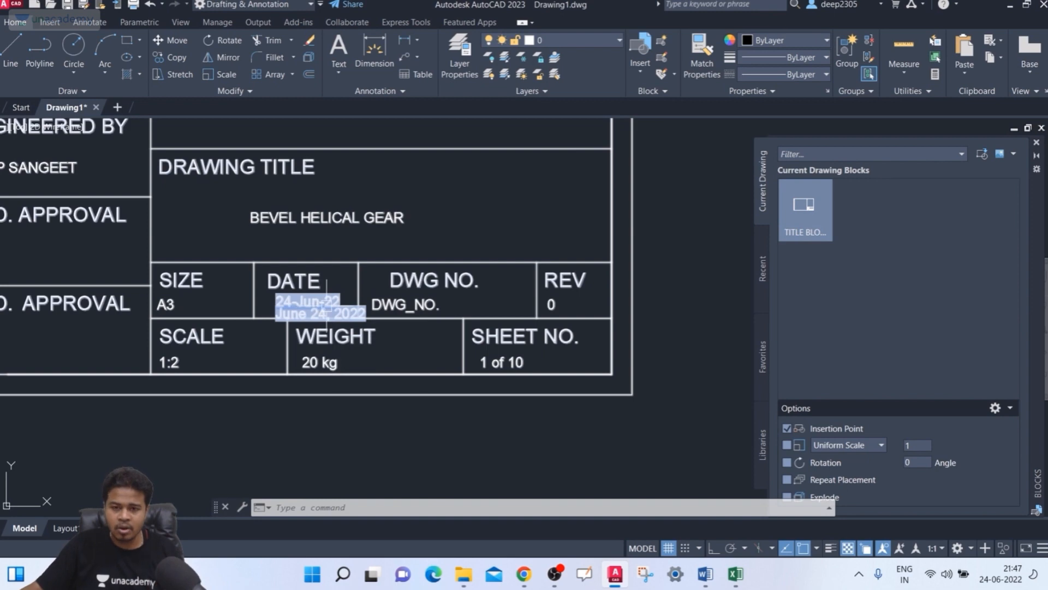
{"action": "scroll", "coordinate": [305, 289], "scroll_direction": "down", "scroll_amount": 7}
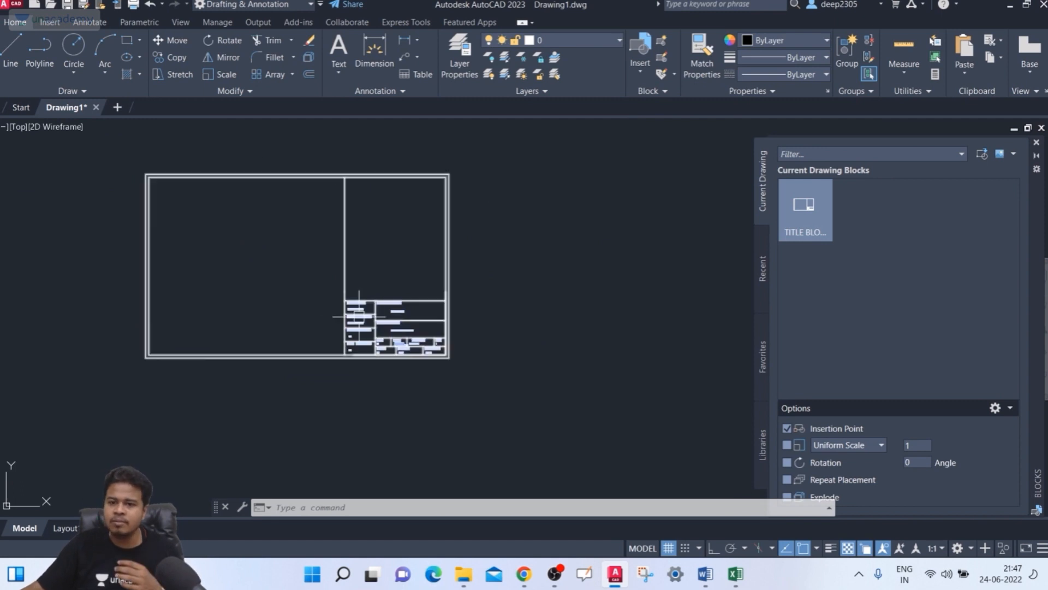
{"action": "scroll", "coordinate": [372, 306], "scroll_direction": "up", "scroll_amount": 3}
{"action": "scroll", "coordinate": [370, 307], "scroll_direction": "down", "scroll_amount": 3}
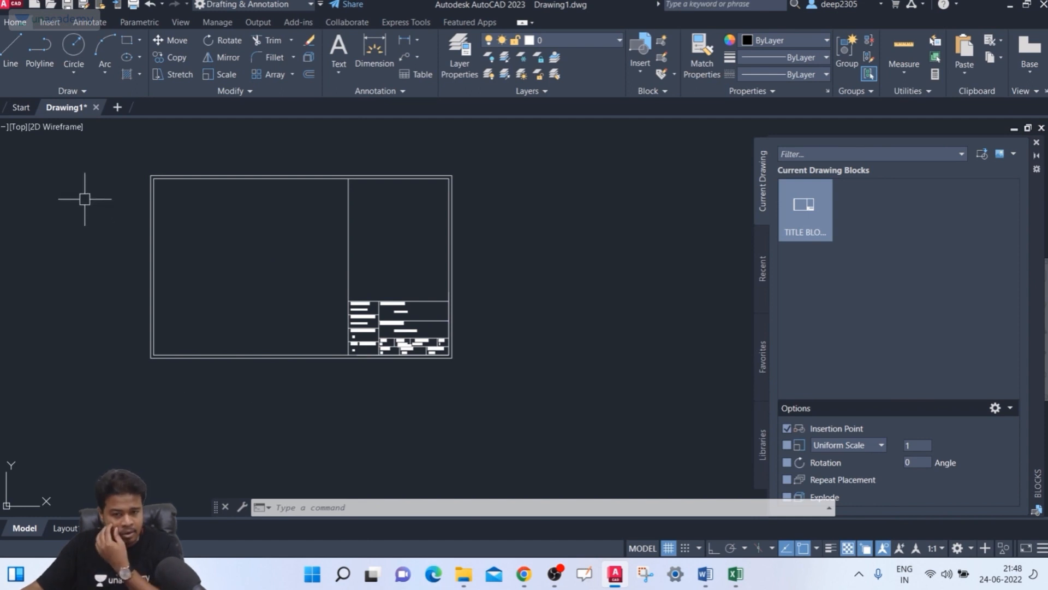
{"action": "mouse_move", "coordinate": [70, 537]}
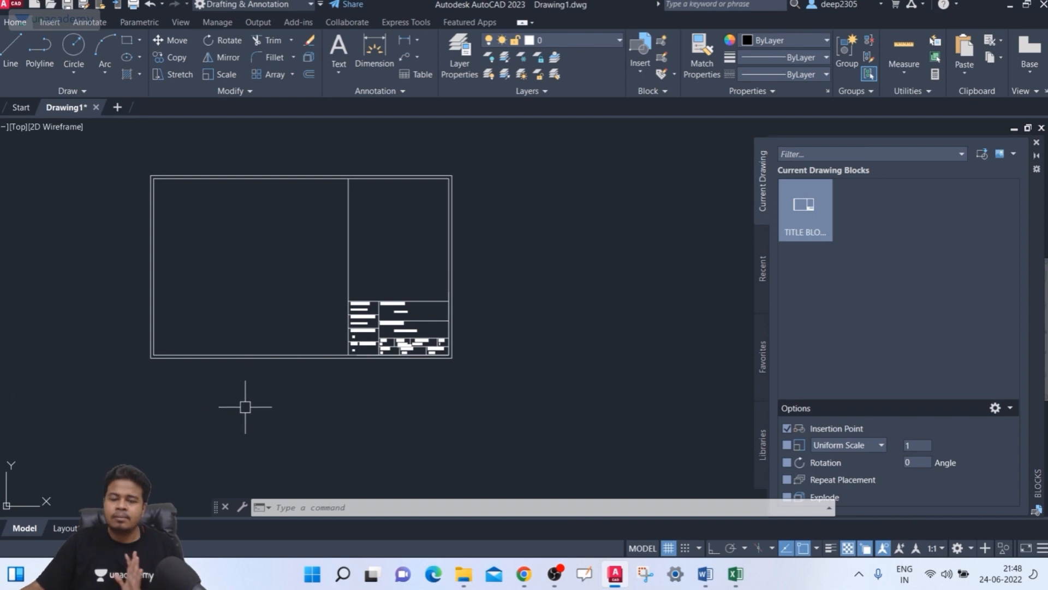
{"action": "middle_click_drag", "start_coordinate": [222, 424], "coordinate": [258, 413]}
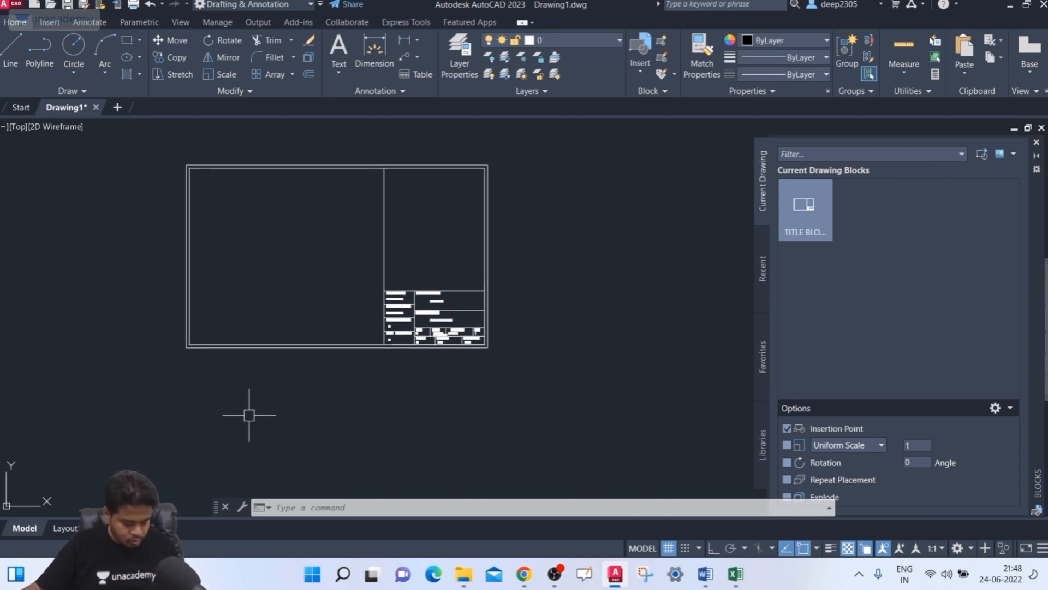
Step: Write the existing standard title block definition to its own drawing file on the Desktop, using the block's name and millimetre units
{"action": "key", "text": "Return"}
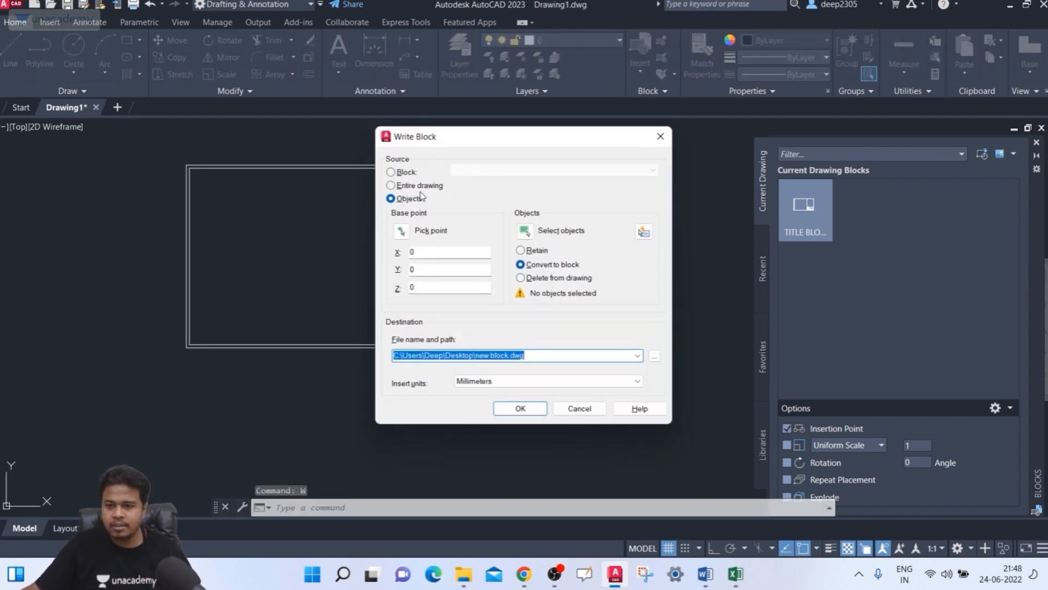
{"action": "left_click", "coordinate": [407, 173]}
{"action": "left_click", "coordinate": [481, 171]}
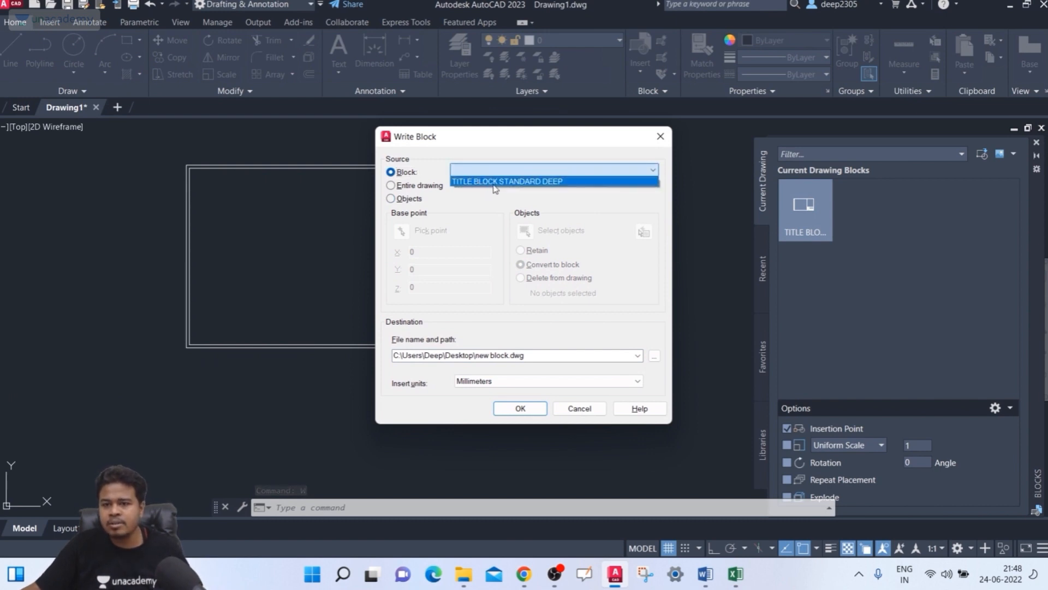
{"action": "left_click", "coordinate": [494, 183]}
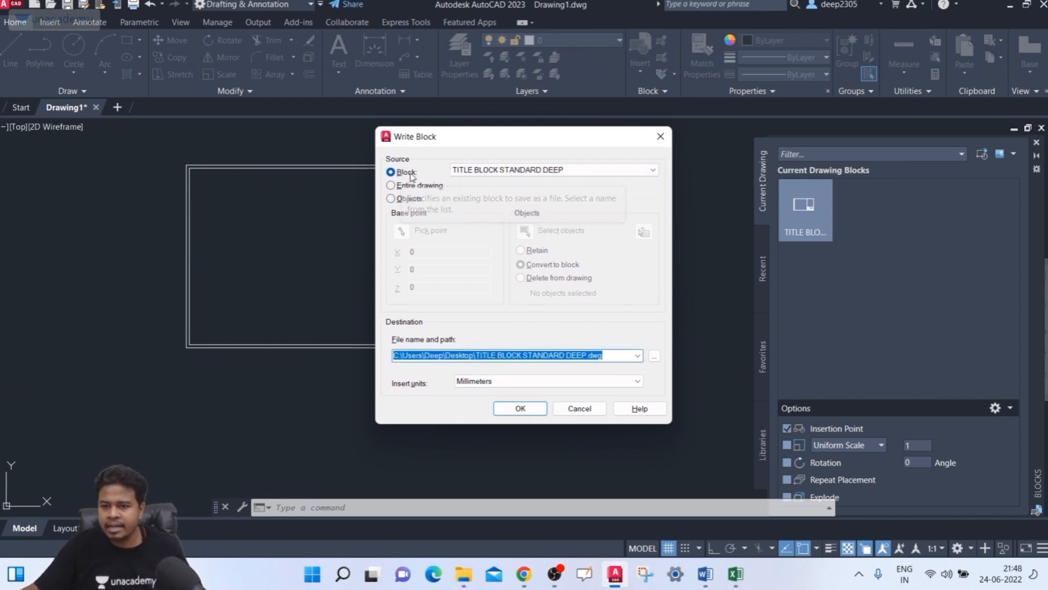
{"action": "left_click", "coordinate": [492, 171]}
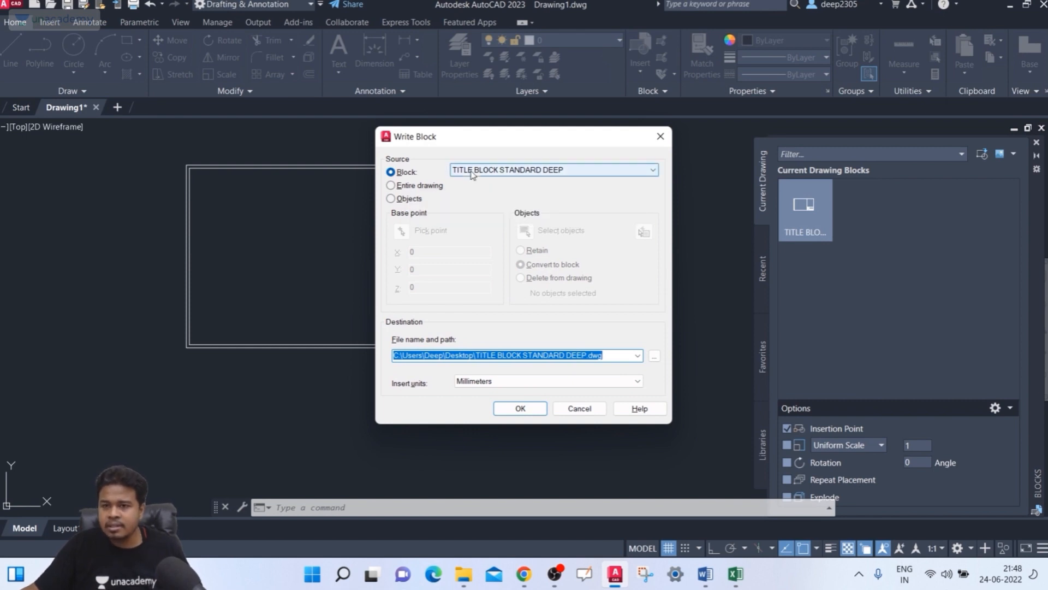
{"action": "left_click", "coordinate": [499, 181]}
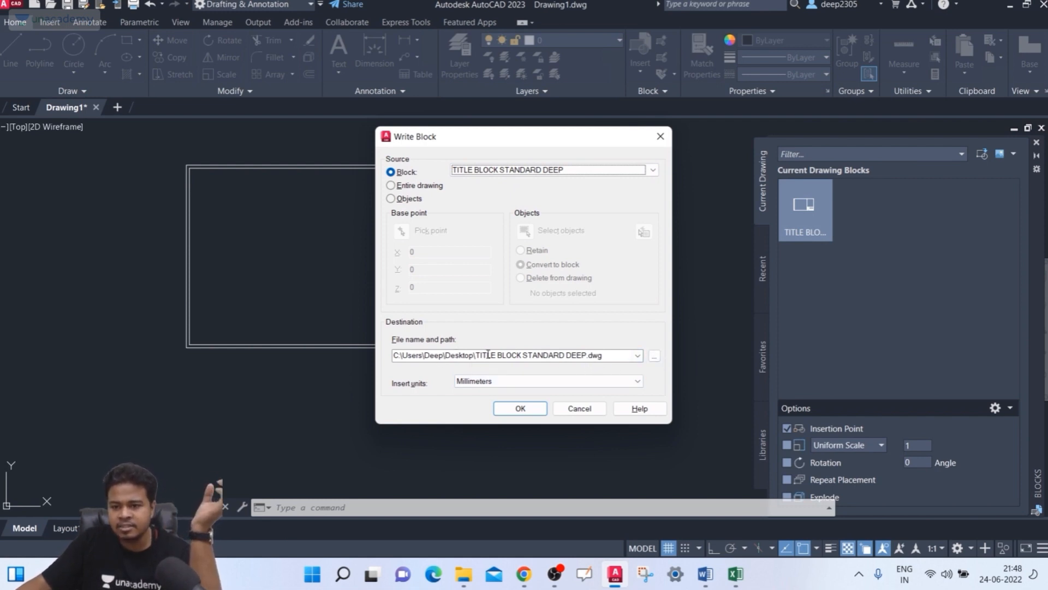
{"action": "left_click", "coordinate": [519, 410]}
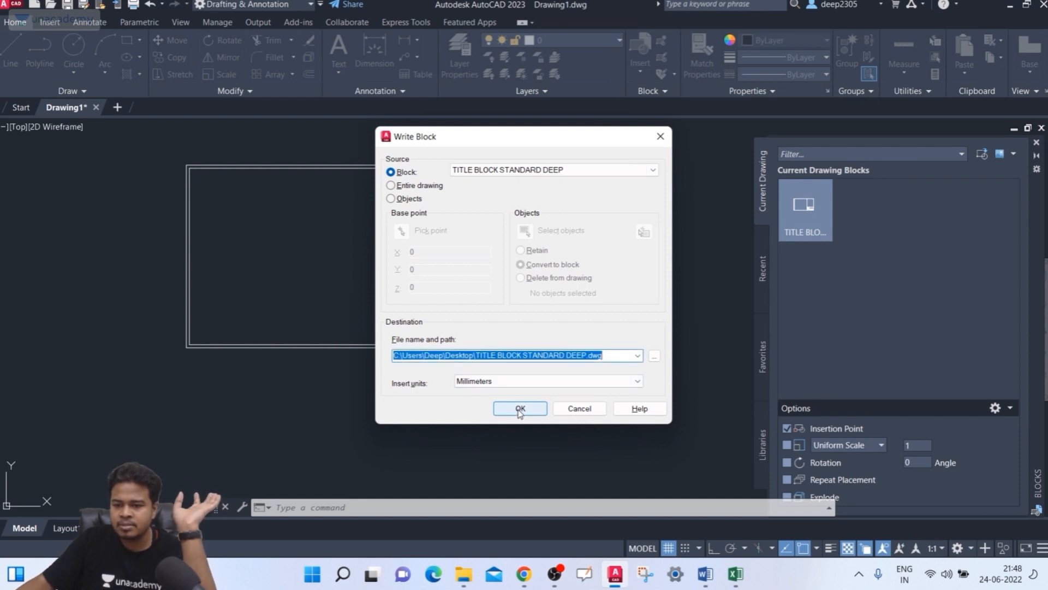
{"action": "left_click", "coordinate": [522, 408]}
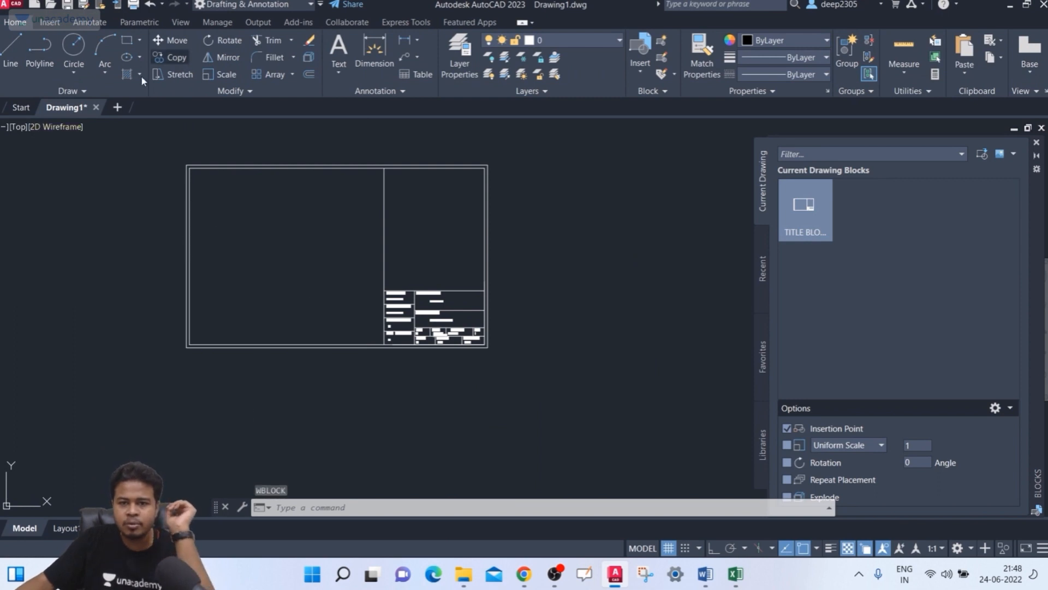
Step: Create a new blank drawing
{"action": "left_click", "coordinate": [118, 108]}
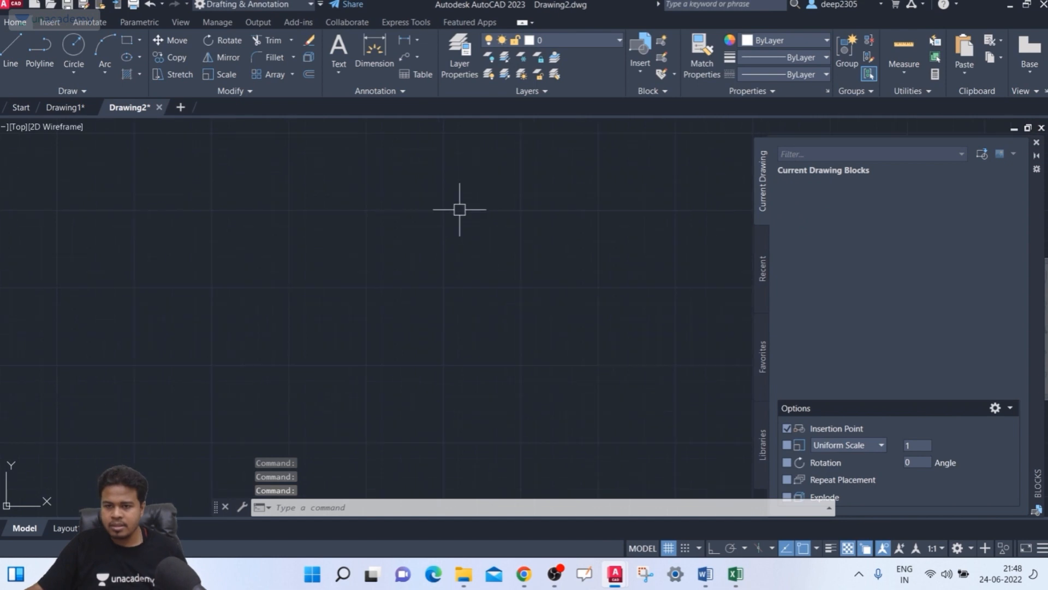
{"action": "scroll", "coordinate": [418, 237], "scroll_direction": "down", "scroll_amount": 10}
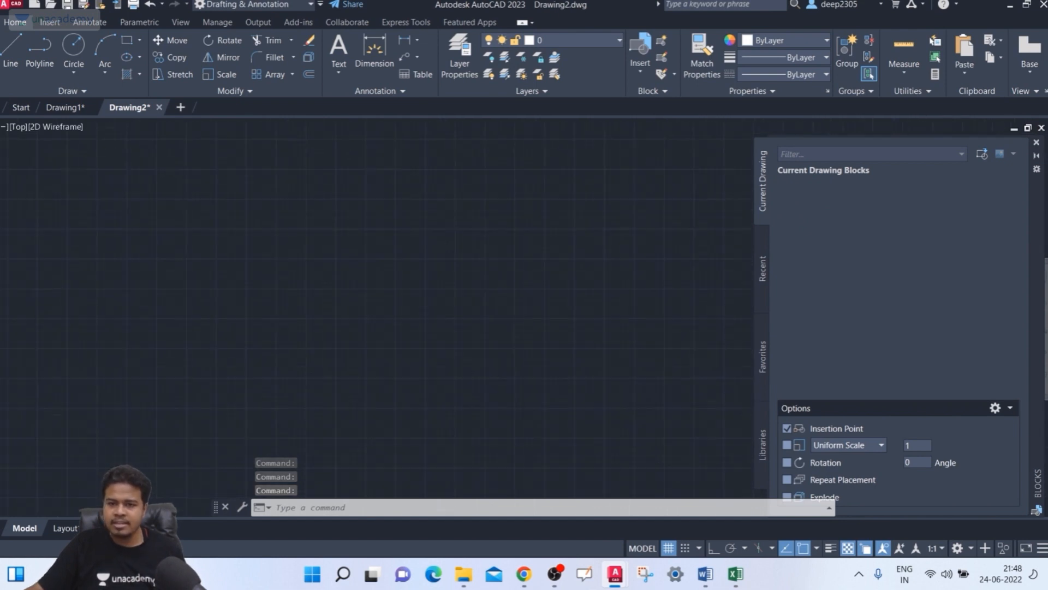
{"action": "key", "text": "Escape"}
{"action": "key", "text": "Escape"}
{"action": "key", "text": "Escape"}
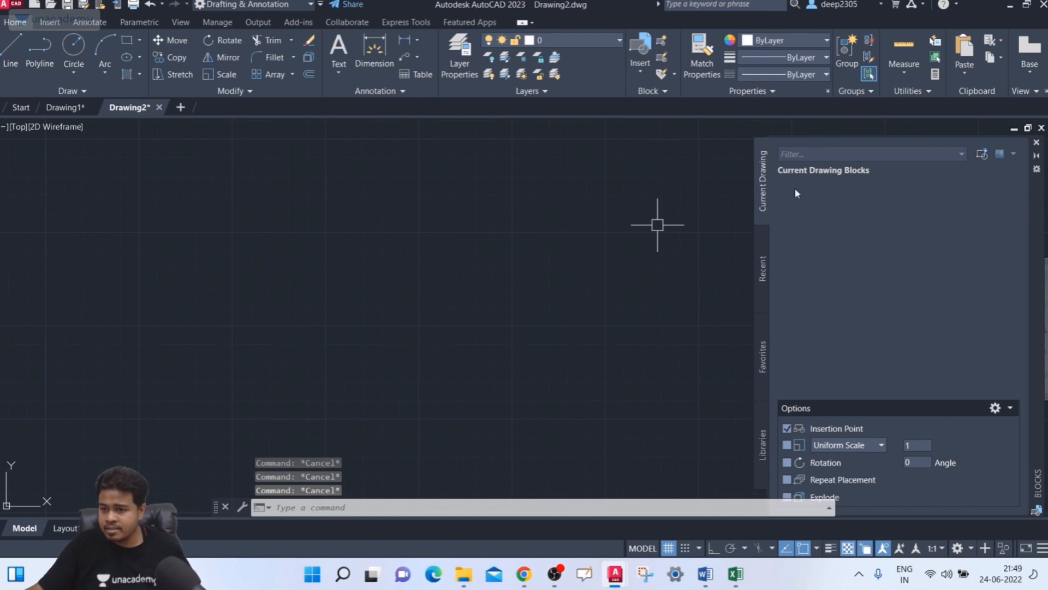
Step: Insert the exported standard title block file from the Desktop into the empty model space of the new drawing
{"action": "left_click", "coordinate": [986, 153]}
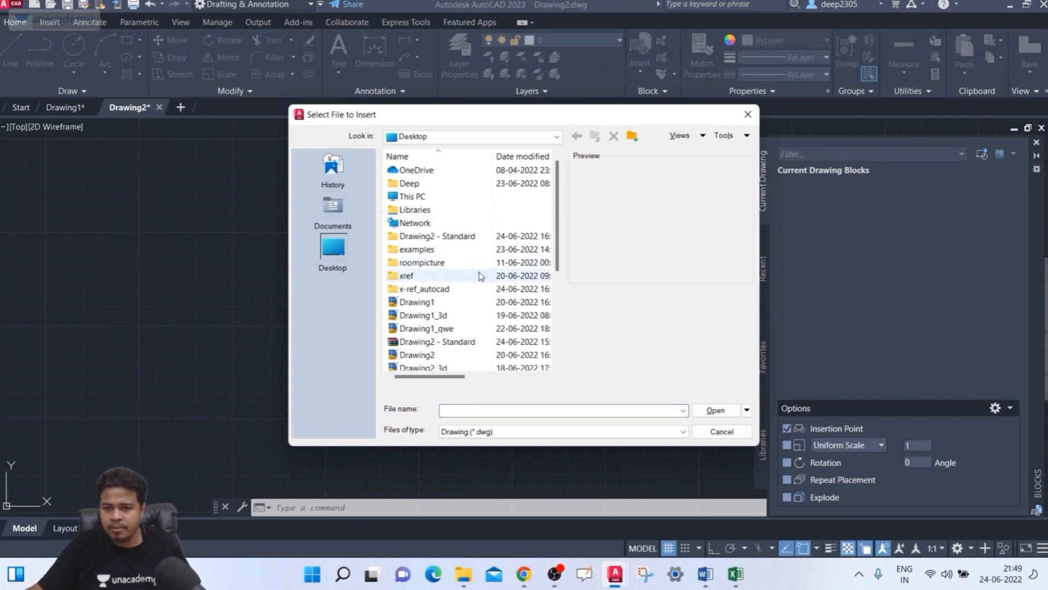
{"action": "scroll", "coordinate": [475, 288], "scroll_direction": "down", "scroll_amount": 4}
{"action": "left_click", "coordinate": [445, 328]}
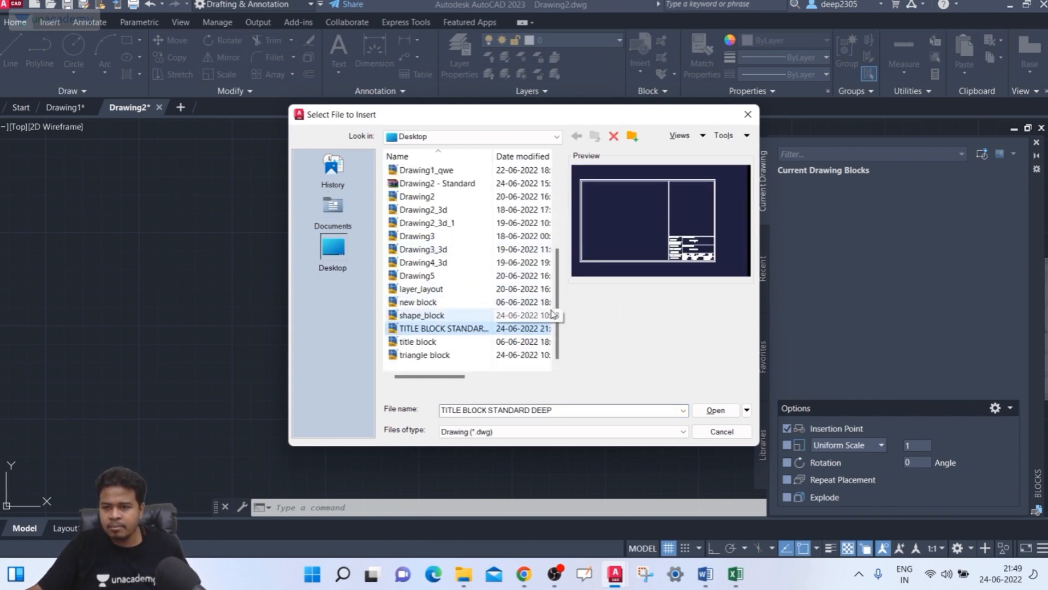
{"action": "left_click", "coordinate": [716, 410]}
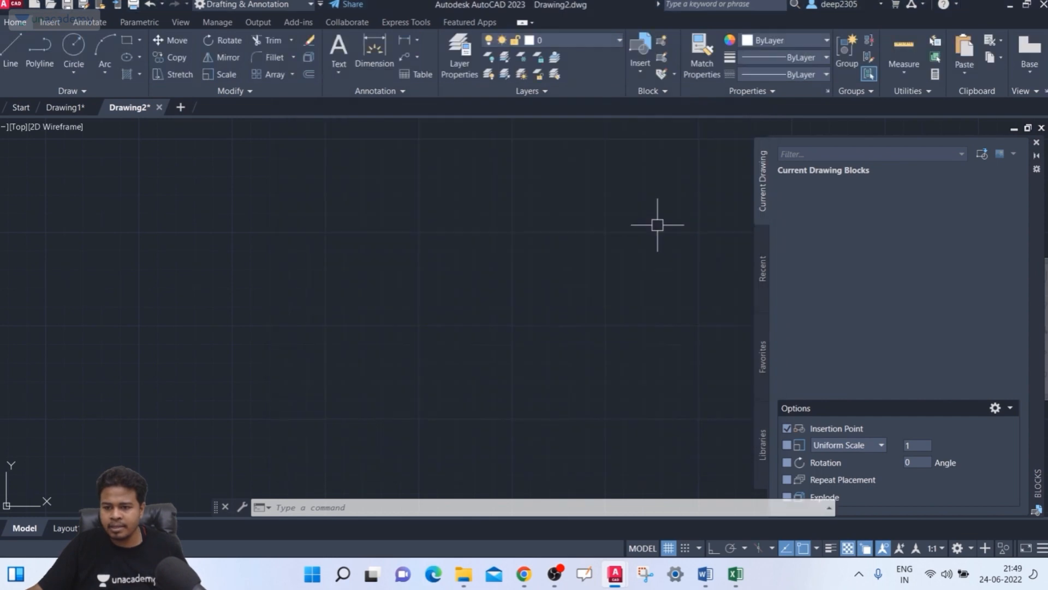
{"action": "left_click", "coordinate": [229, 240]}
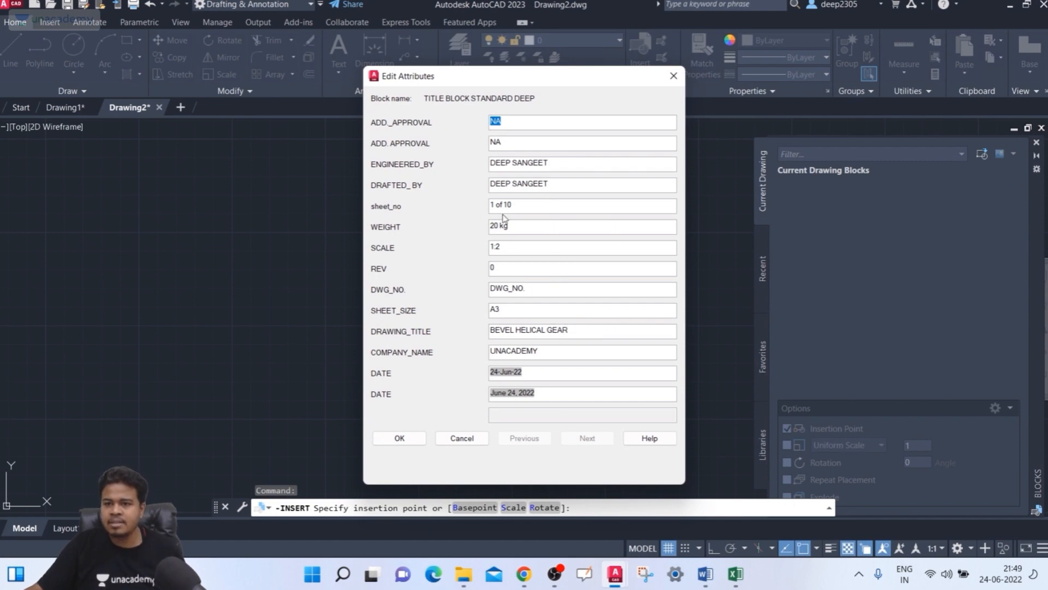
Step: Complete the engineer's and drafter's full names in ENGINEERED_BY and DRAFTED_BY, and set sheet_no to 2 of 10
{"action": "left_click_drag", "start_coordinate": [573, 166], "coordinate": [461, 174]}
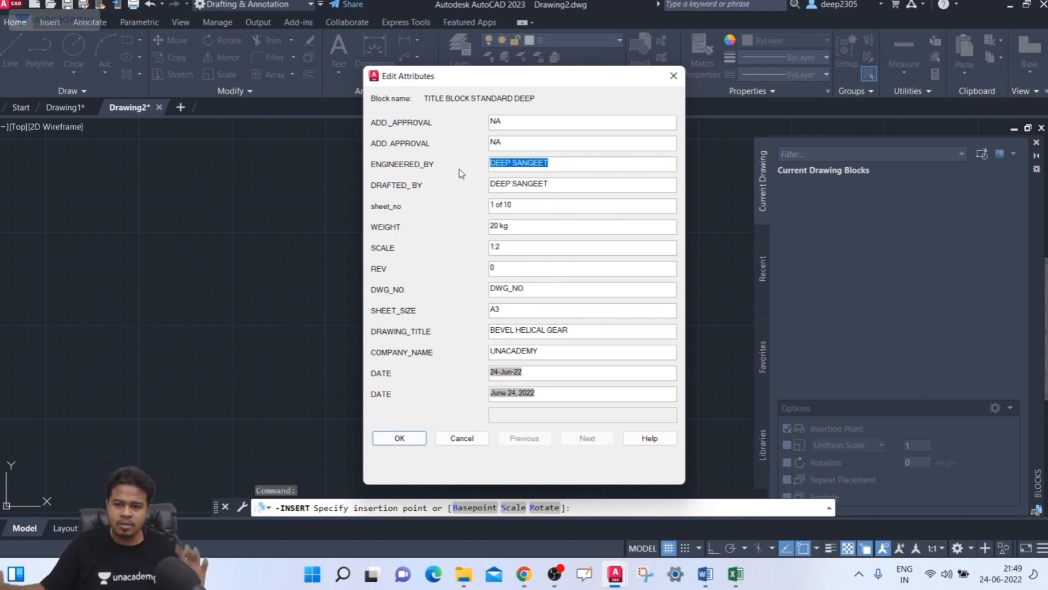
{"action": "key", "text": "Right"}
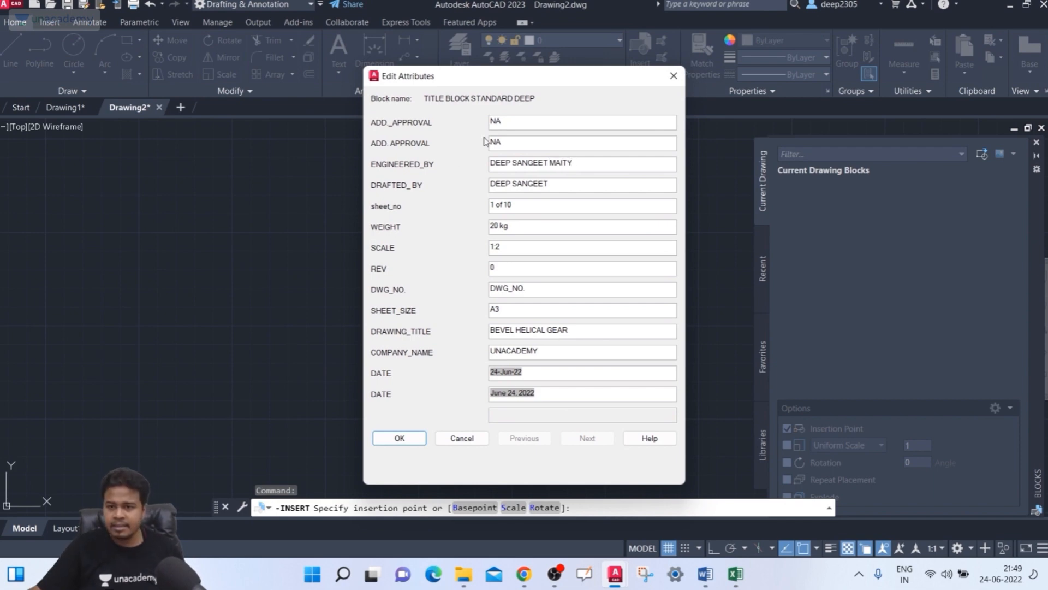
{"action": "left_click_drag", "start_coordinate": [559, 183], "coordinate": [399, 188]}
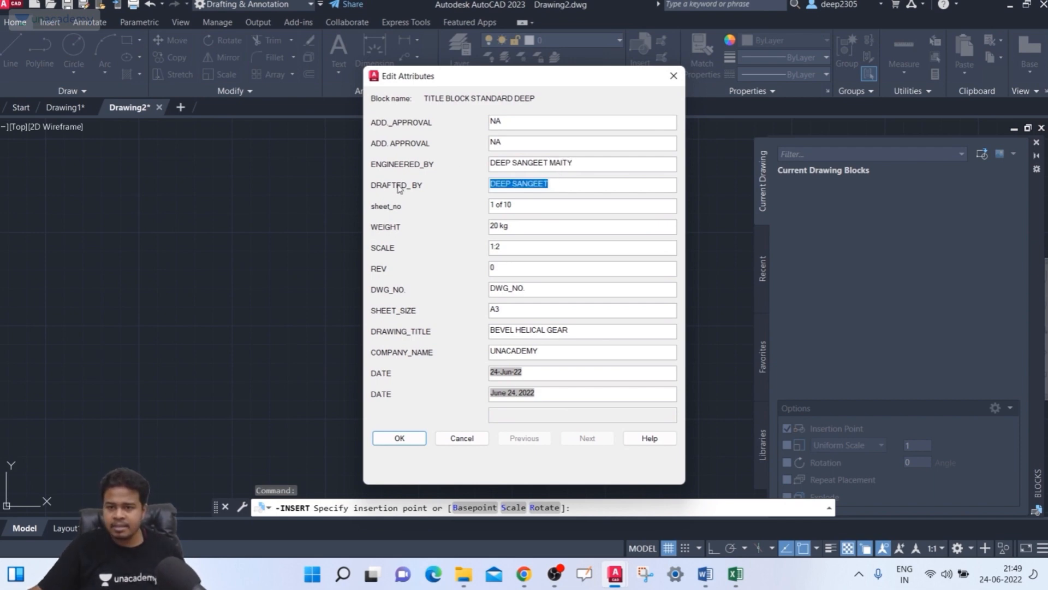
{"action": "left_click", "coordinate": [591, 188]}
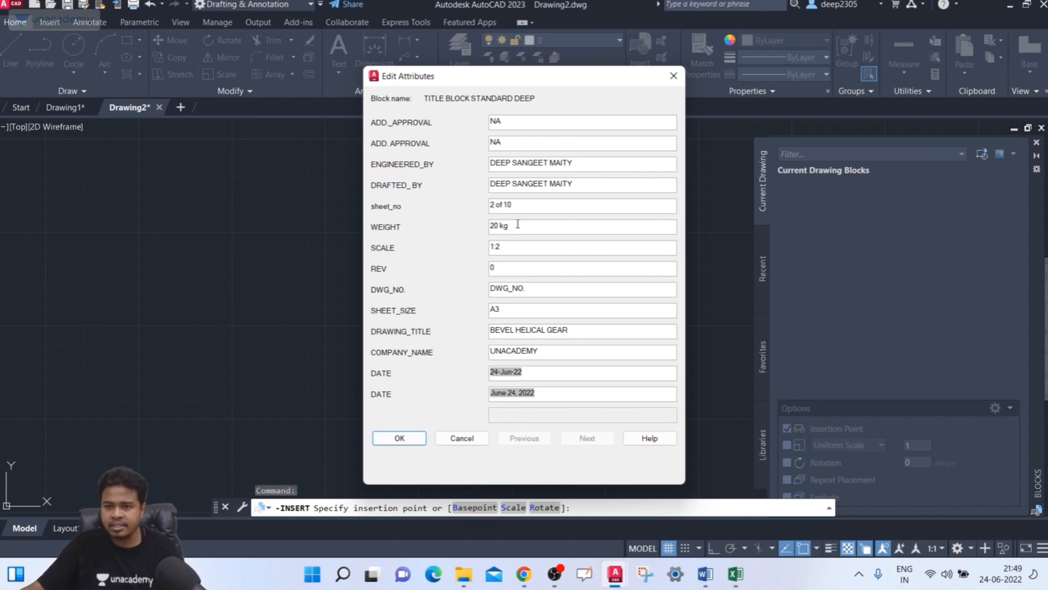
Step: Set the WEIGHT attribute to 60 kg. and the SCALE attribute to 1:5
{"action": "left_click_drag", "start_coordinate": [517, 225], "coordinate": [433, 228]}
{"action": "type", "text": "60"}
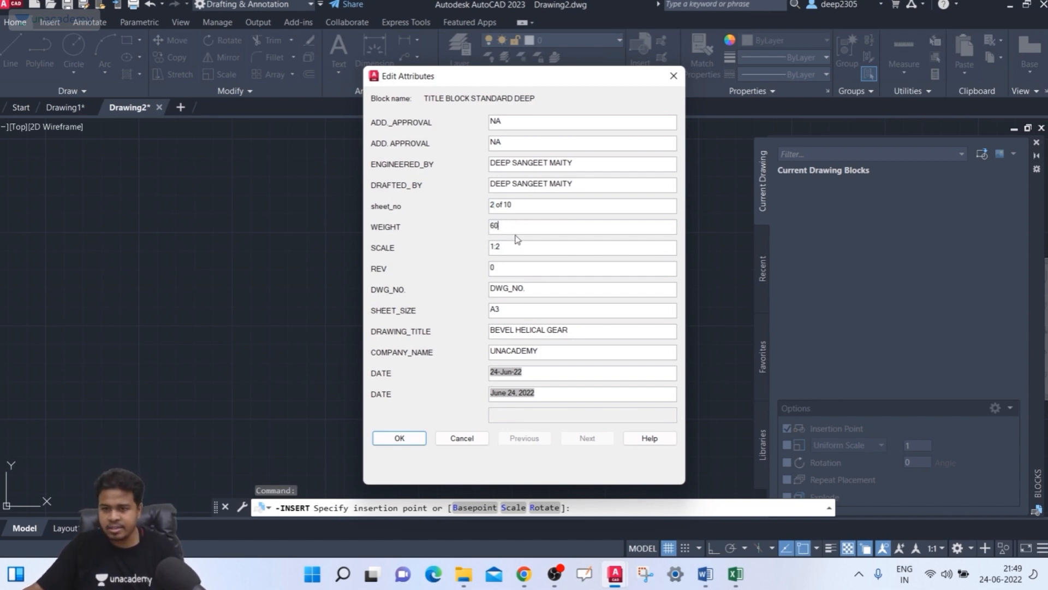
{"action": "key", "text": "Caps_Lock"}
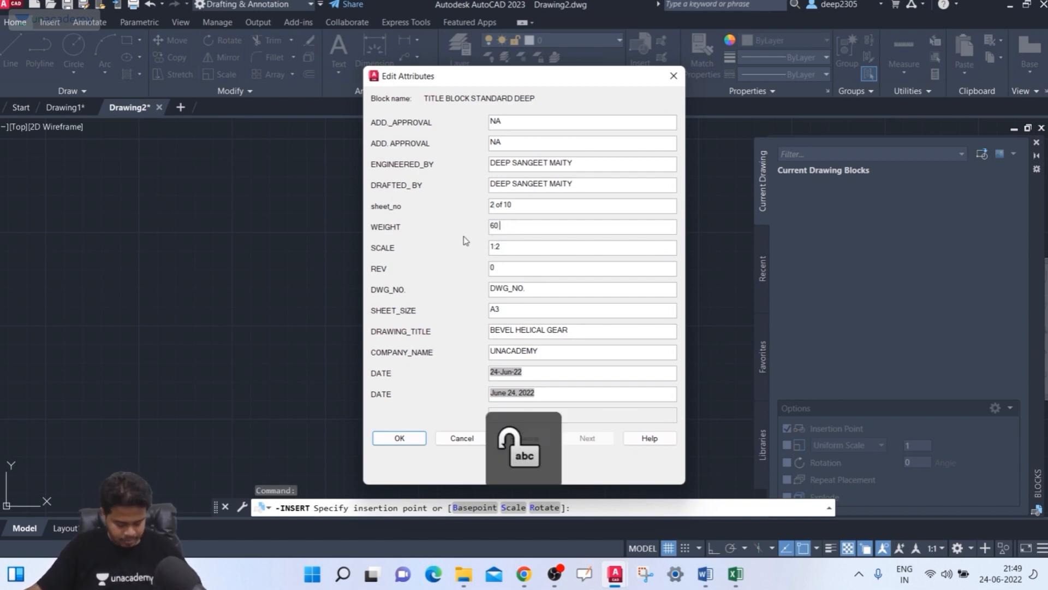
{"action": "type", "text": "0 kg"}
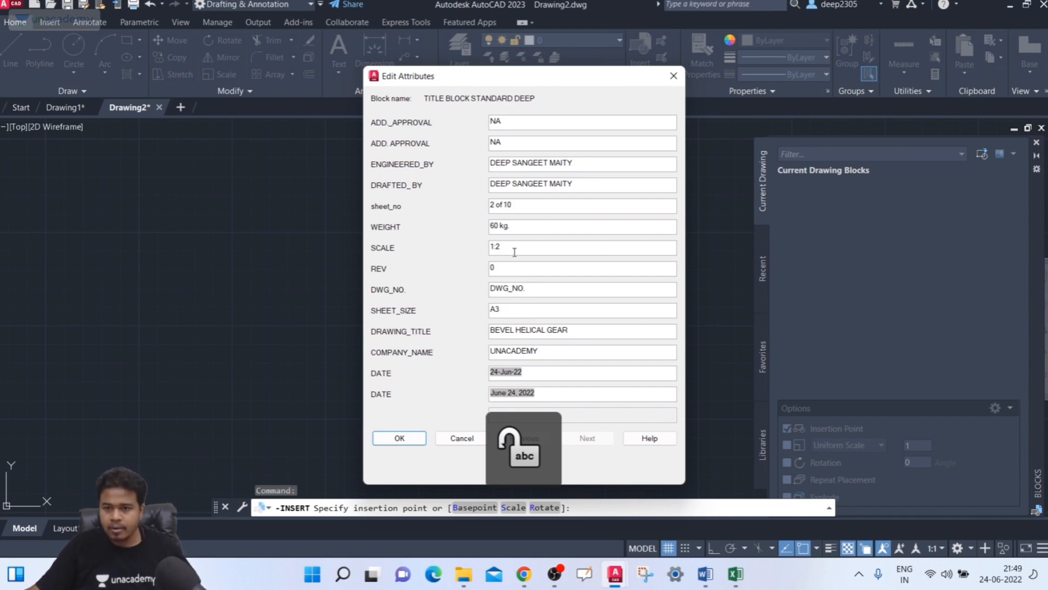
{"action": "key", "text": "Tab"}
{"action": "type", "text": "1"}
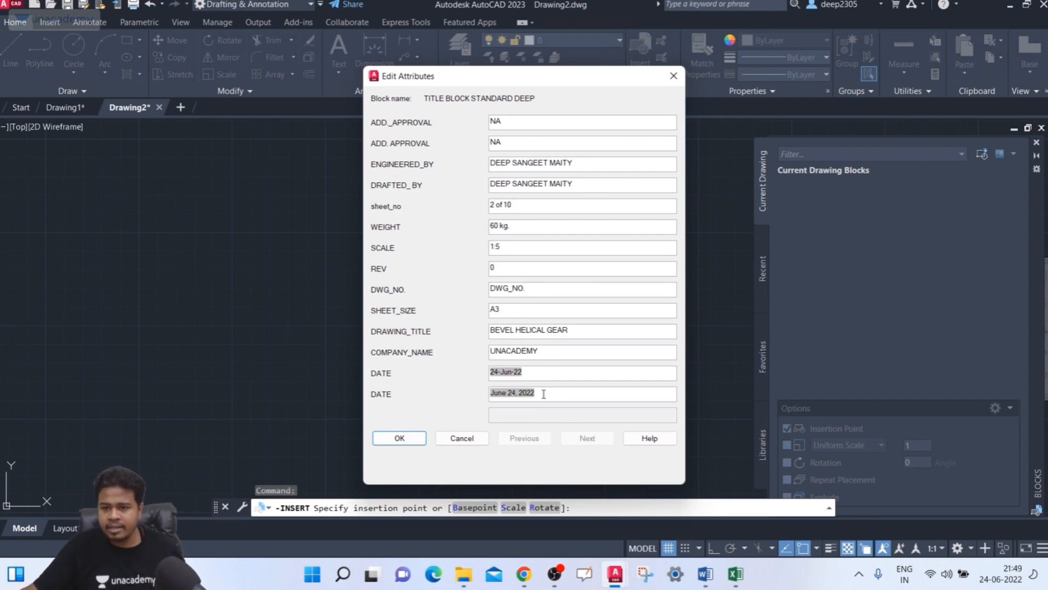
{"action": "left_click_drag", "start_coordinate": [544, 394], "coordinate": [472, 394]}
{"action": "key", "text": "BackSpace"}
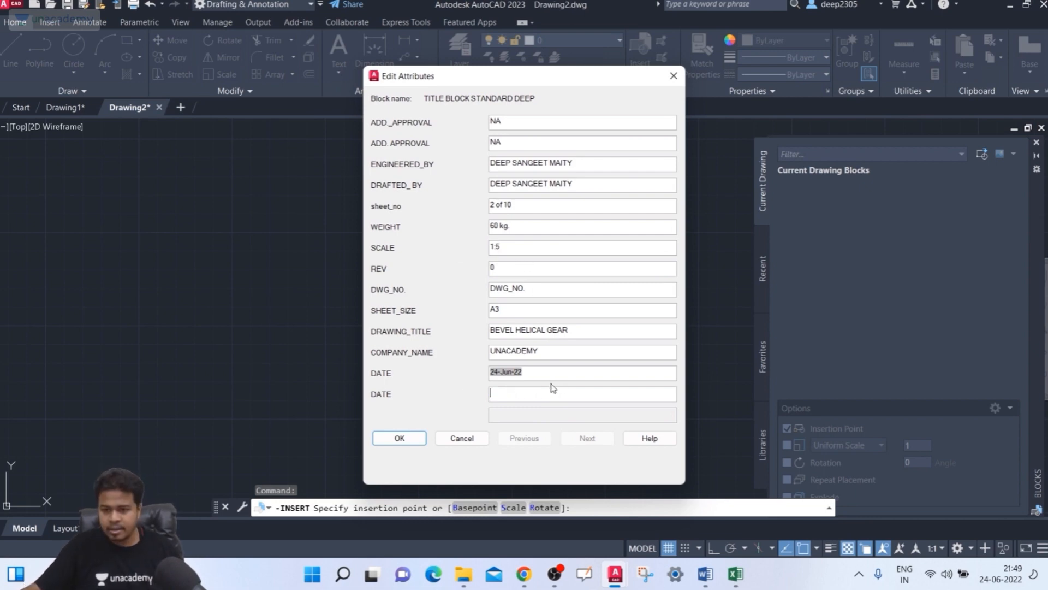
{"action": "key", "text": "ctrl+z"}
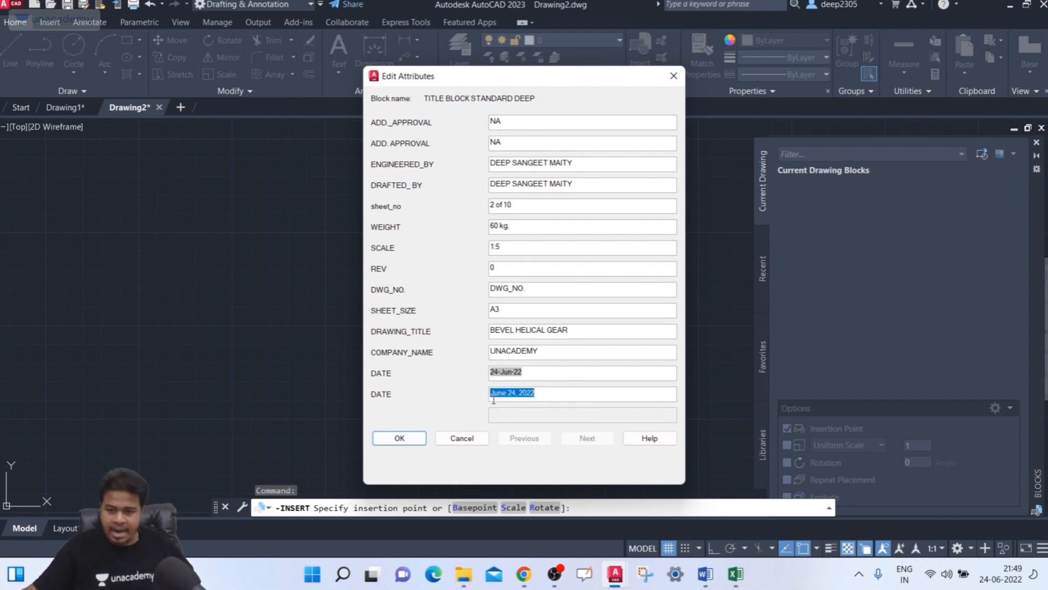
{"action": "left_click", "coordinate": [554, 393]}
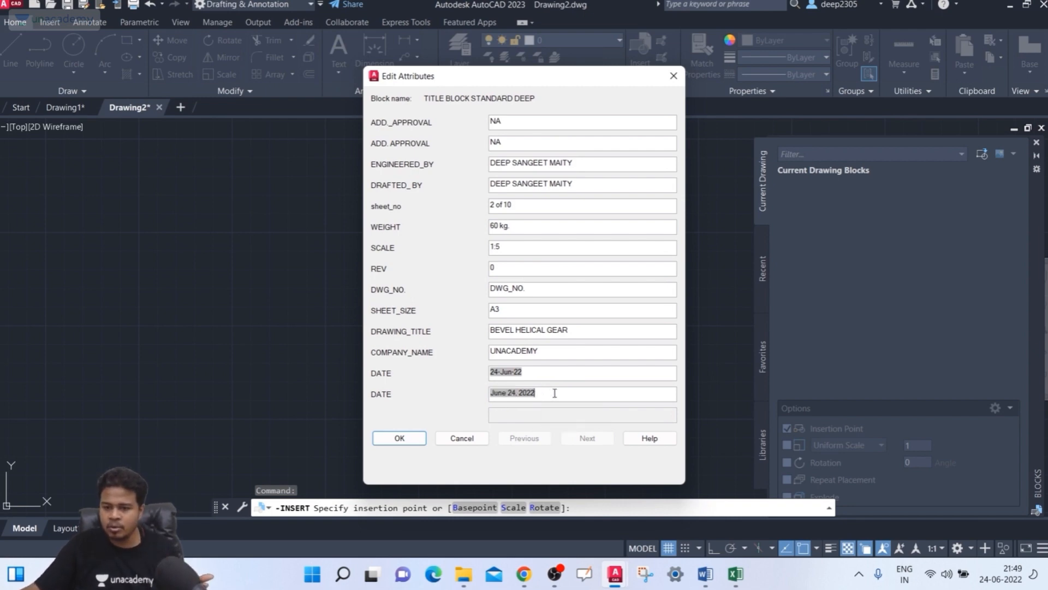
Step: Clear the value of the second DATE attribute and set SHEET_SIZE to A2
{"action": "left_click_drag", "start_coordinate": [566, 392], "coordinate": [369, 391]}
{"action": "key", "text": "BackSpace"}
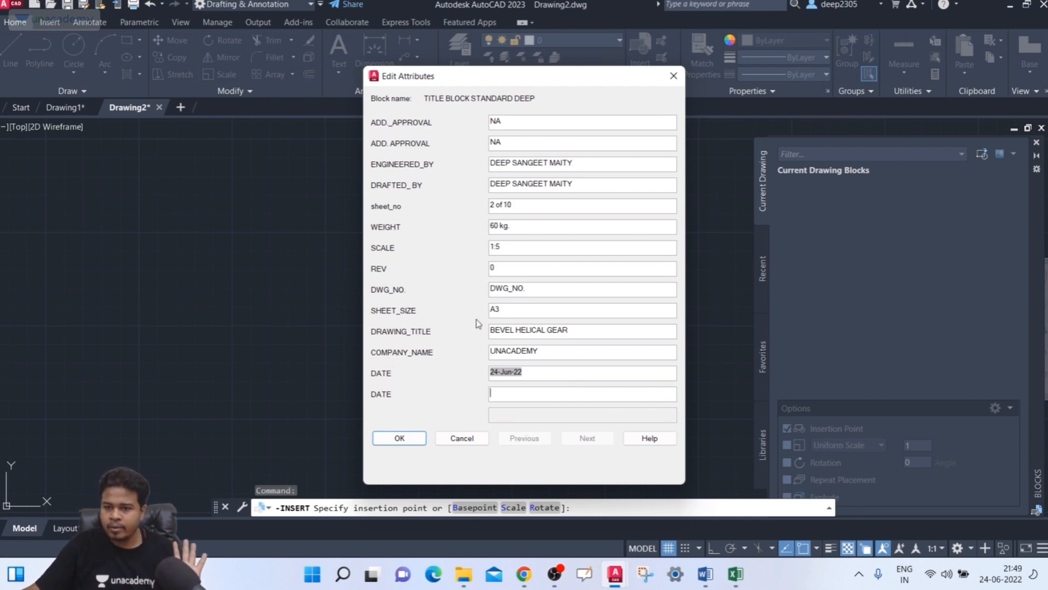
{"action": "left_click", "coordinate": [506, 310]}
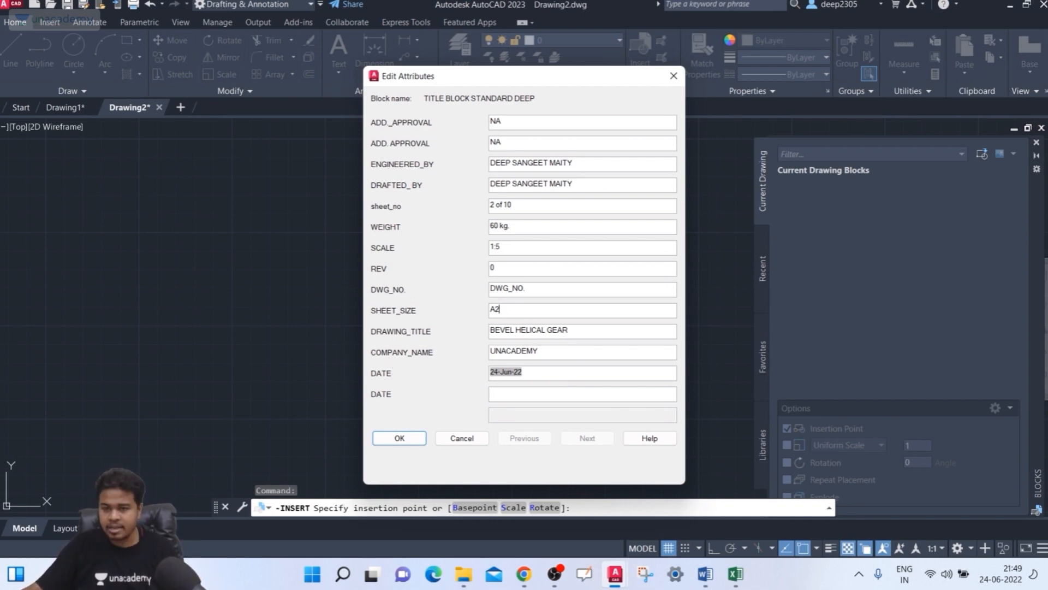
Step: Set the DWG_NO. attribute to DF-789456 and accept the attribute values to finish inserting the title block
{"action": "key", "text": "shift+Tab"}
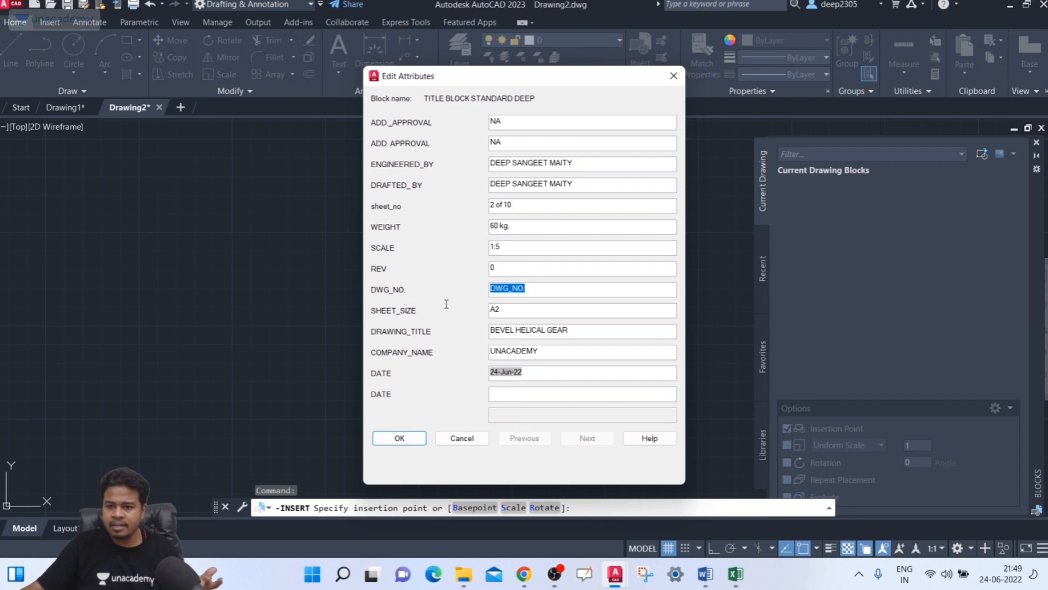
{"action": "type", "text": "df"}
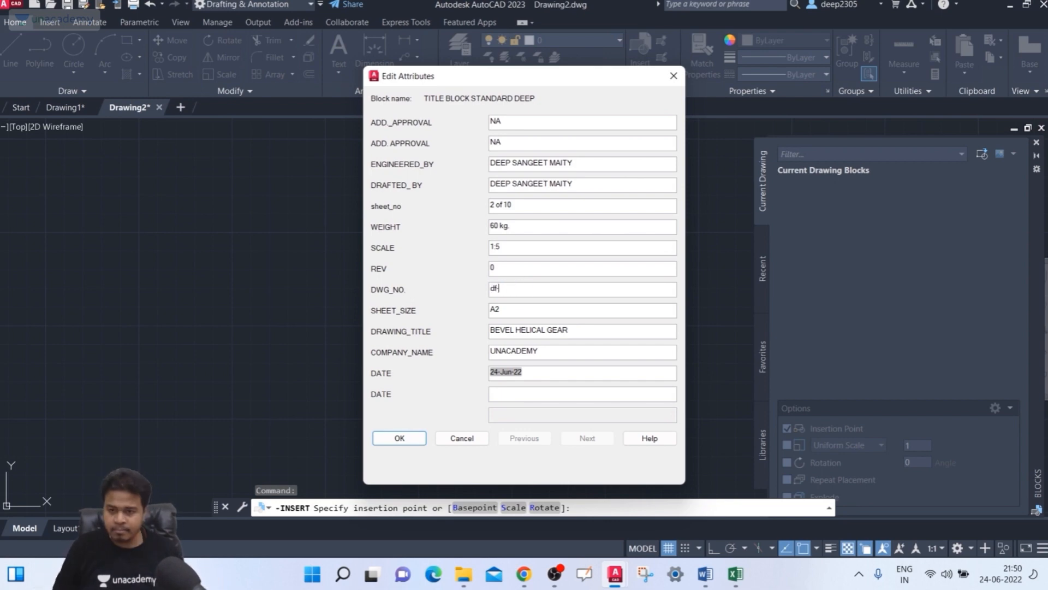
{"action": "key", "text": "BackSpace"}
{"action": "key", "text": "Caps_Lock"}
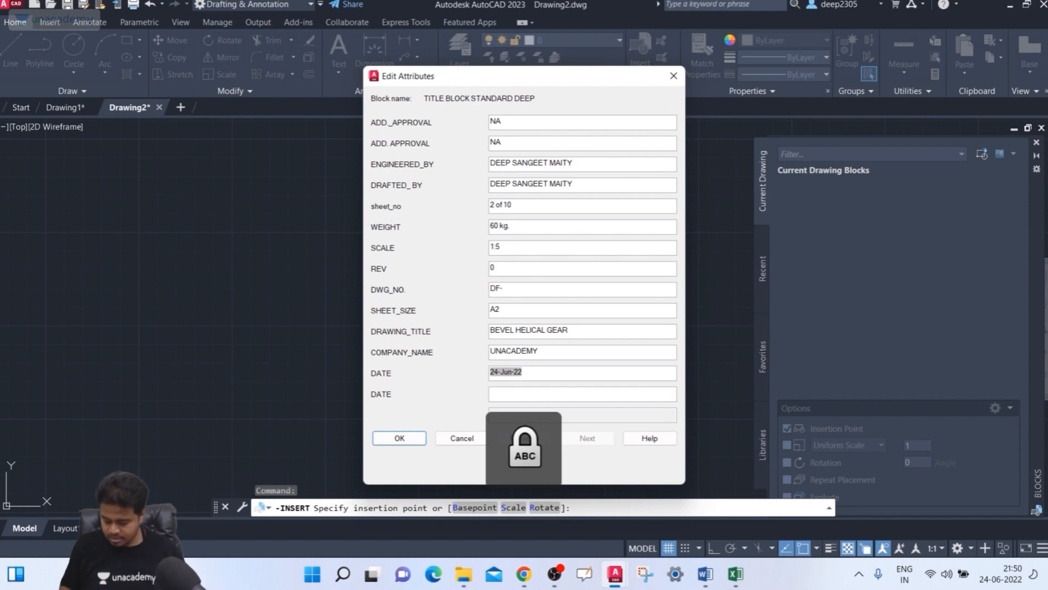
{"action": "type", "text": "DF-789456"}
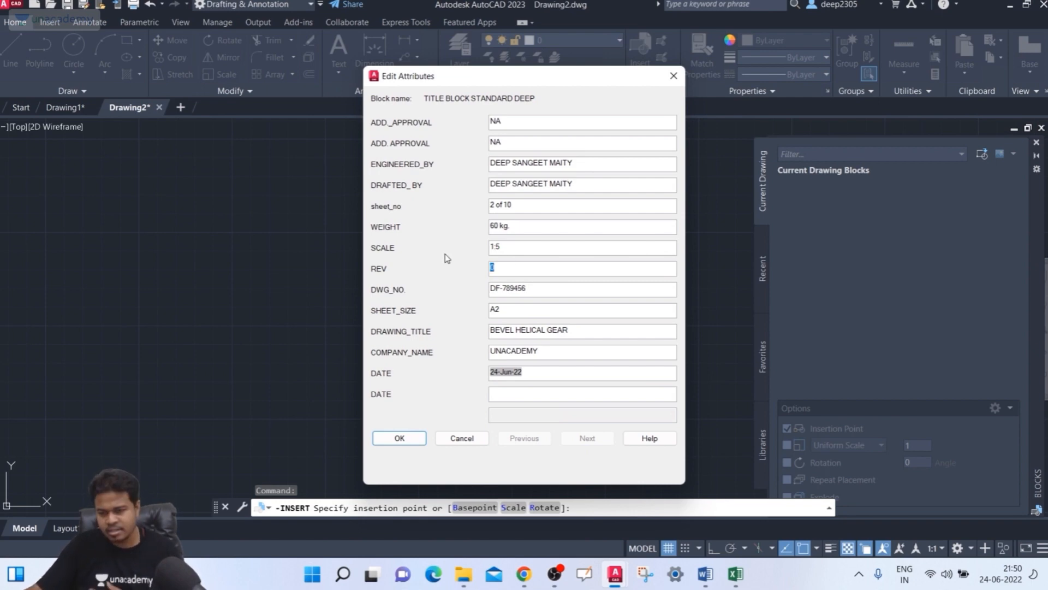
{"action": "left_click", "coordinate": [400, 437]}
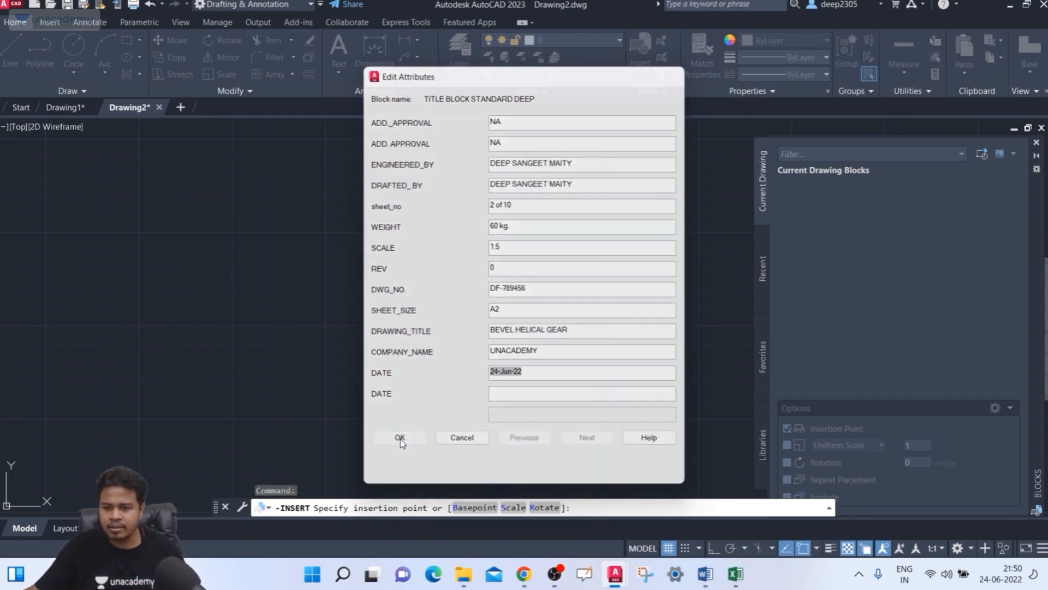
Step: Examine the date cell and the neighbouring attribute values in the inserted title block
{"action": "scroll", "coordinate": [383, 338], "scroll_direction": "up", "scroll_amount": 8}
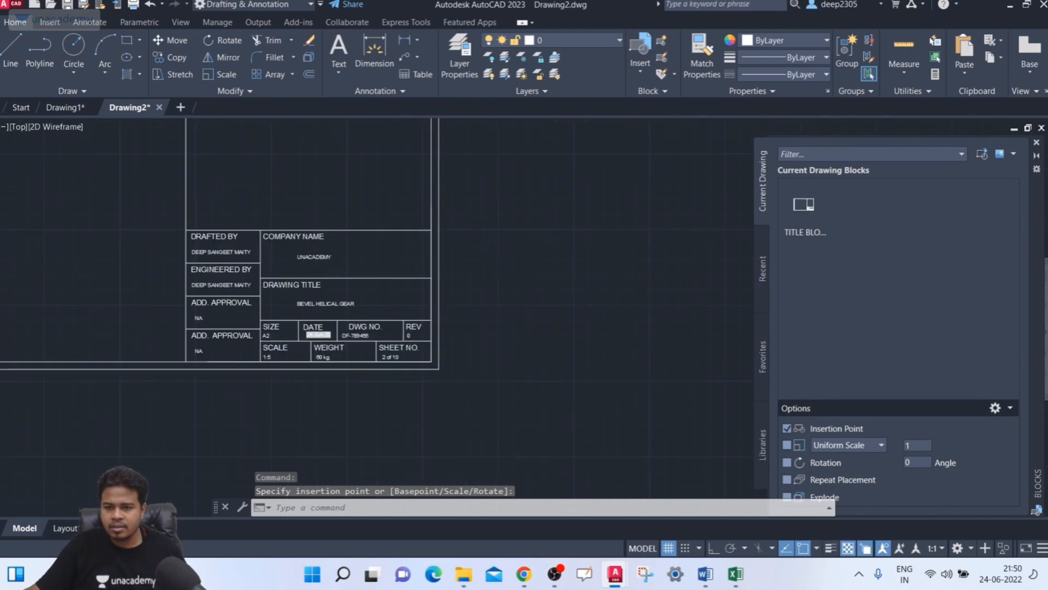
{"action": "scroll", "coordinate": [384, 323], "scroll_direction": "up", "scroll_amount": 4}
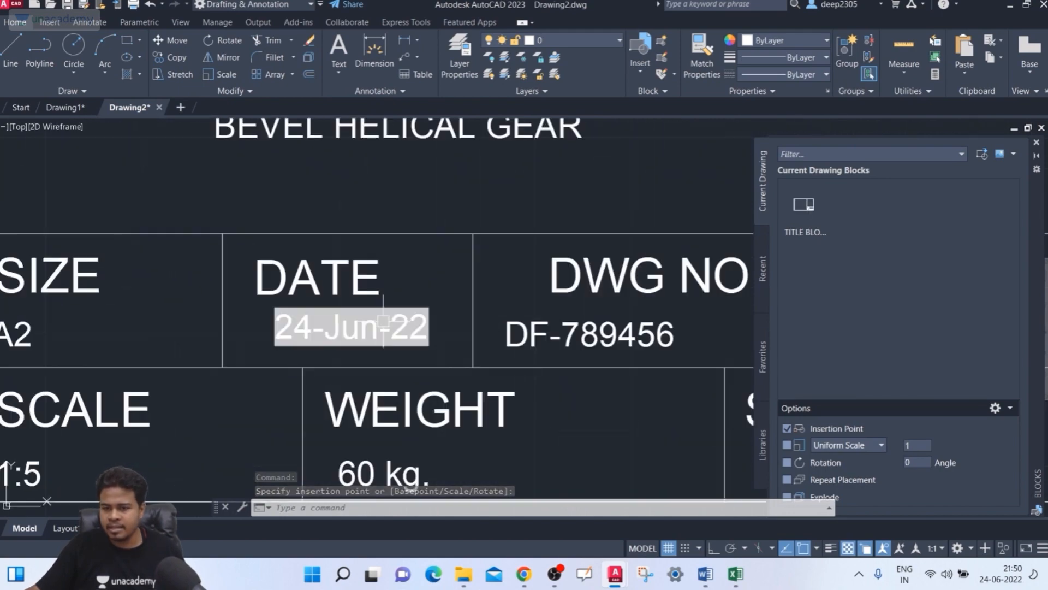
{"action": "scroll", "coordinate": [338, 327], "scroll_direction": "down", "scroll_amount": 2}
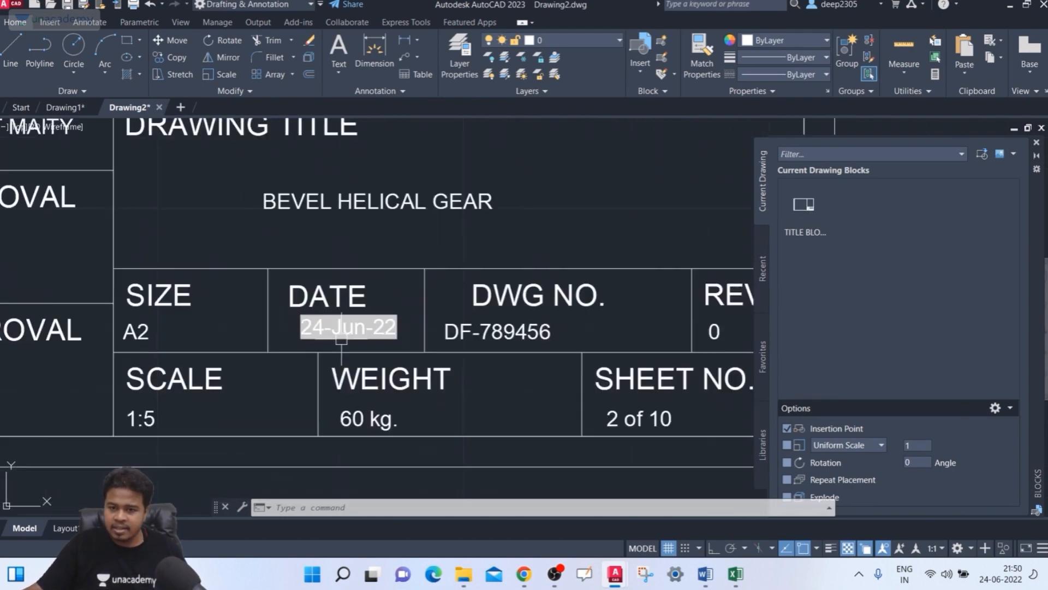
Step: Check the DATE attribute and the other attribute values of the inserted title block in the Enhanced Attribute Editor
{"action": "scroll", "coordinate": [344, 328], "scroll_direction": "up", "scroll_amount": 4}
{"action": "double_click", "coordinate": [352, 361]}
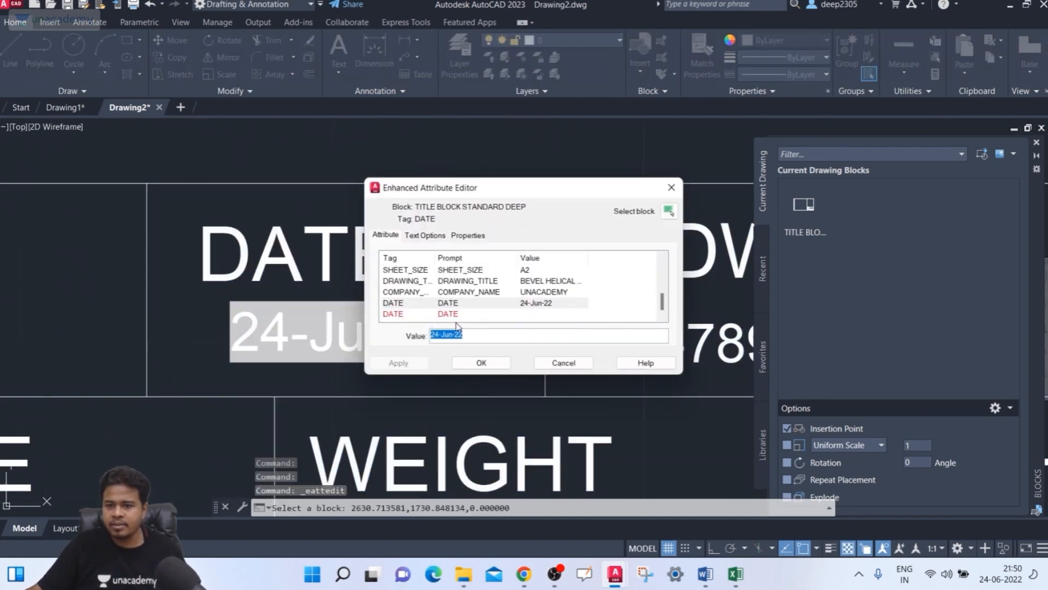
{"action": "scroll", "coordinate": [512, 311], "scroll_direction": "up", "scroll_amount": 3}
{"action": "key", "text": "Escape"}
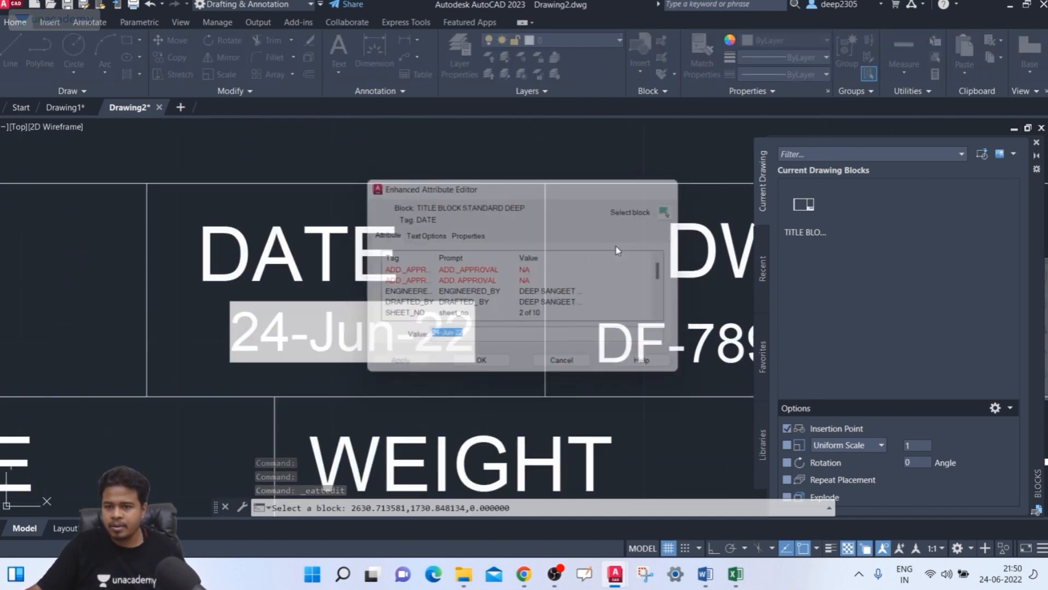
{"action": "scroll", "coordinate": [435, 277], "scroll_direction": "down", "scroll_amount": 6}
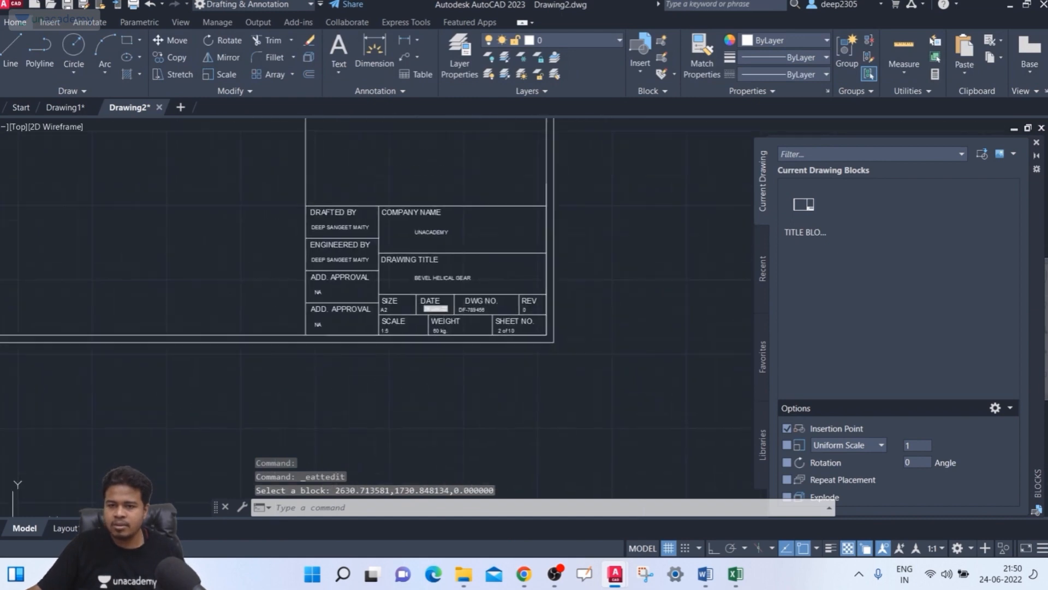
{"action": "scroll", "coordinate": [402, 269], "scroll_direction": "up", "scroll_amount": 4}
{"action": "scroll", "coordinate": [402, 269], "scroll_direction": "down", "scroll_amount": 2}
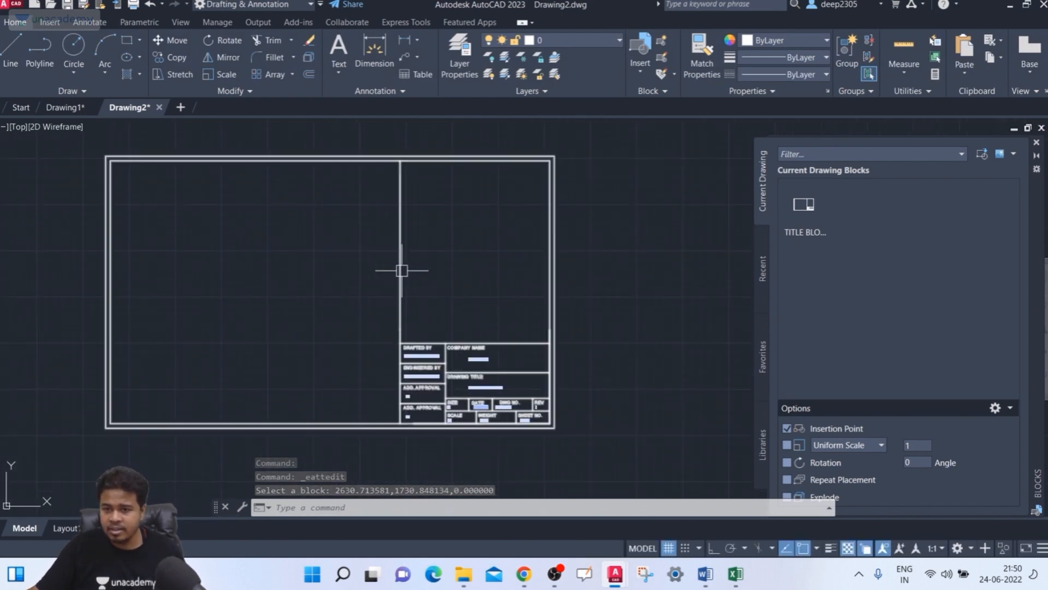
Step: Select the title block, look through the block attribute tools and view its definitions in the Block Attribute Manager
{"action": "left_click", "coordinate": [635, 186]}
{"action": "left_click", "coordinate": [526, 234]}
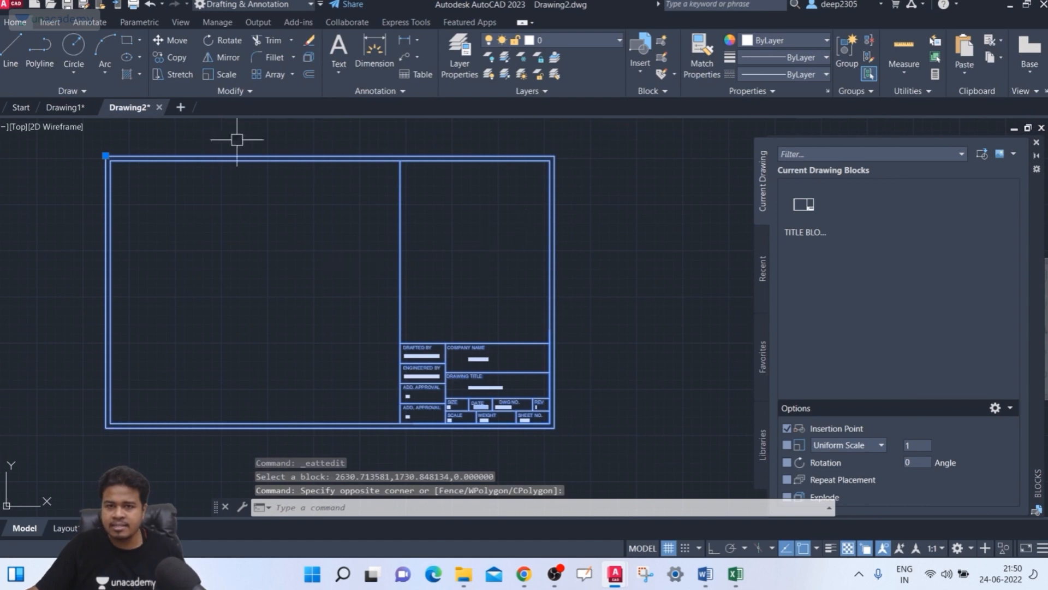
{"action": "left_click", "coordinate": [675, 76]}
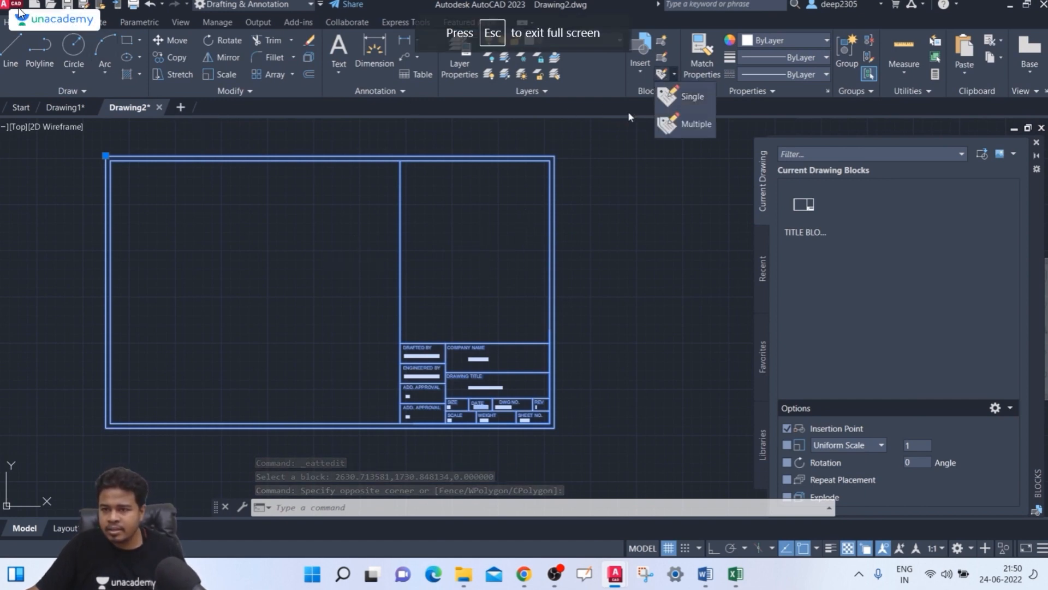
{"action": "left_click", "coordinate": [642, 76]}
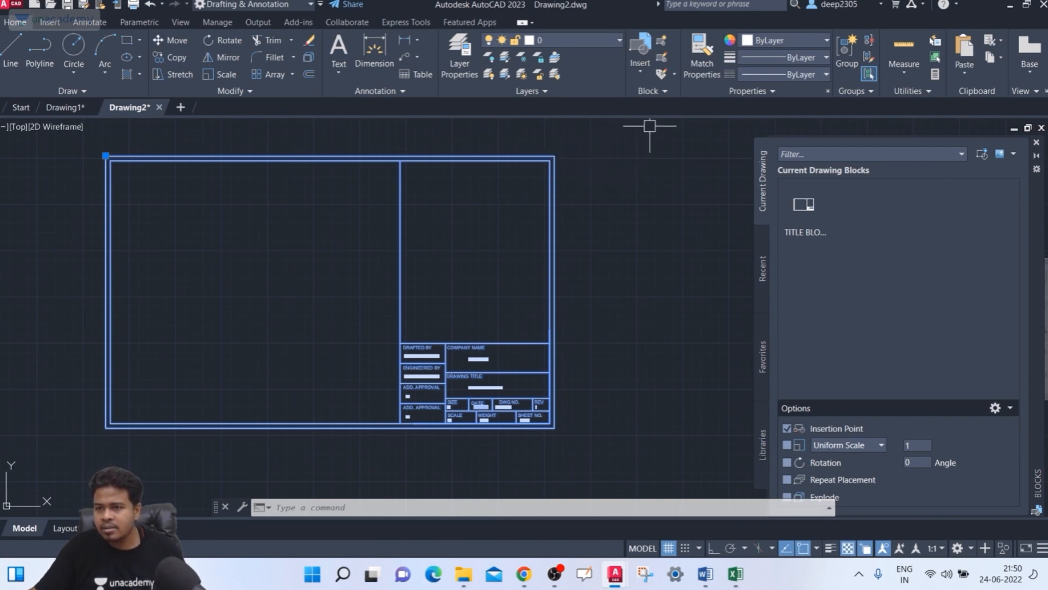
{"action": "left_click", "coordinate": [62, 23]}
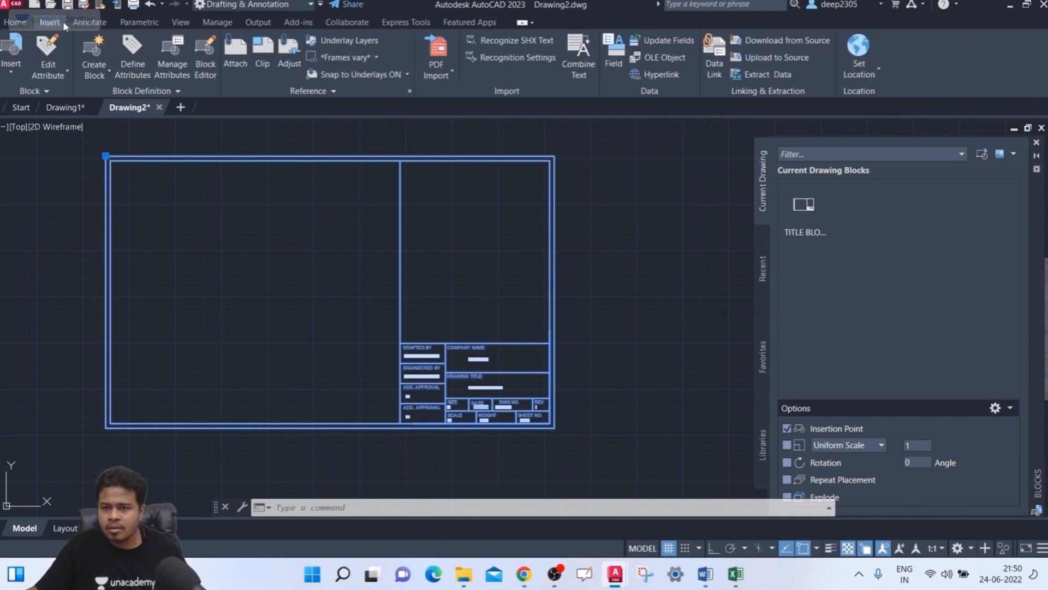
{"action": "left_click", "coordinate": [28, 22]}
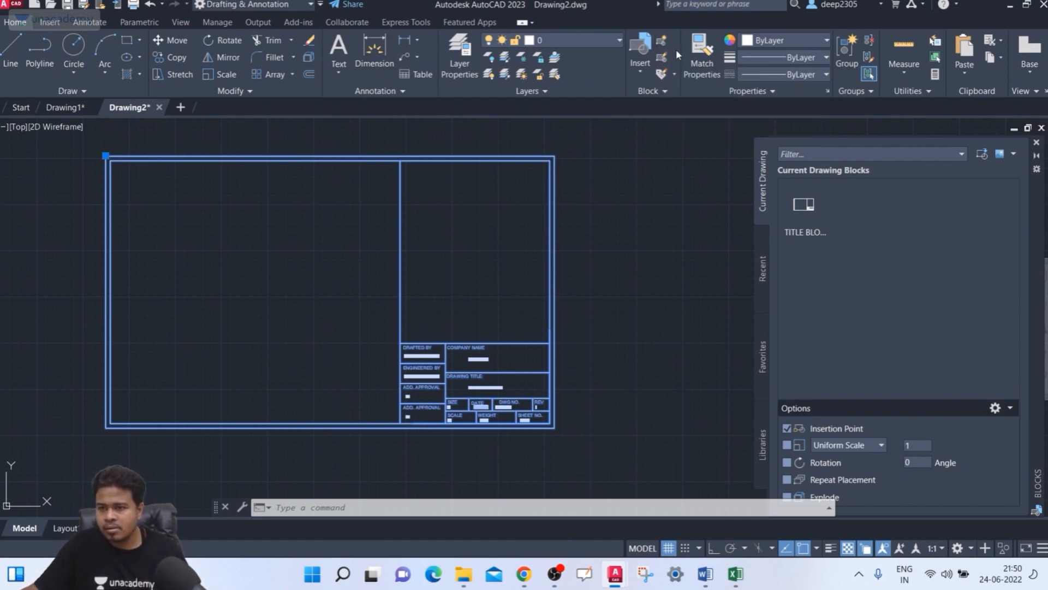
{"action": "left_click", "coordinate": [658, 90]}
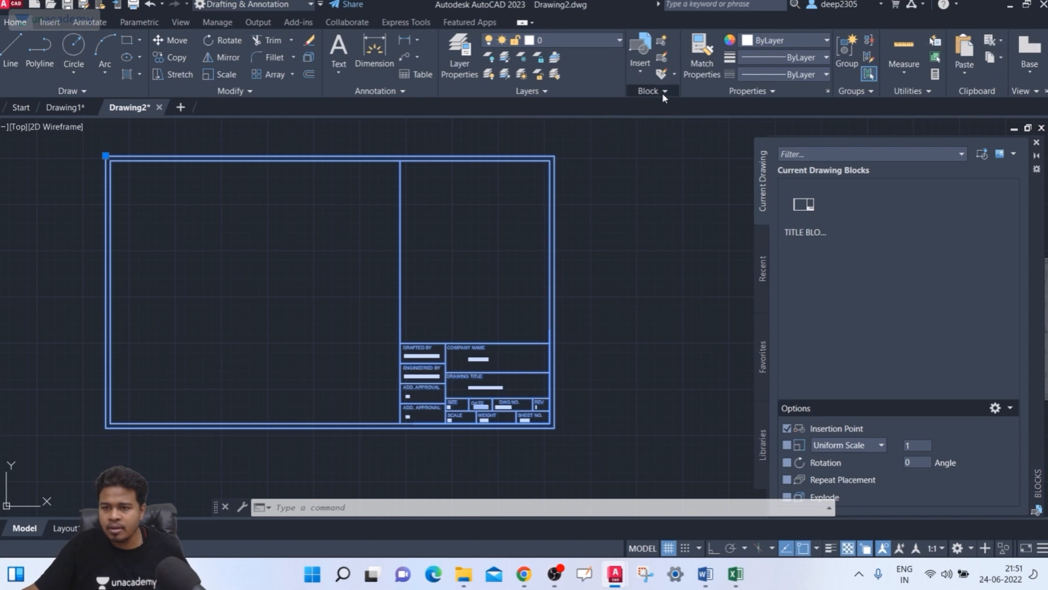
{"action": "left_click", "coordinate": [663, 93]}
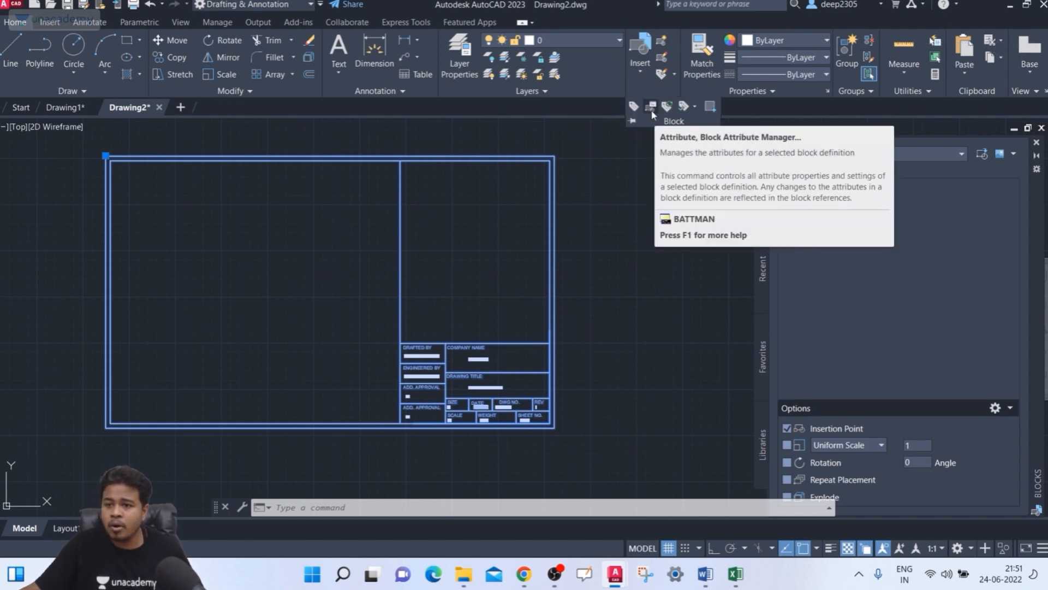
{"action": "left_click", "coordinate": [651, 108]}
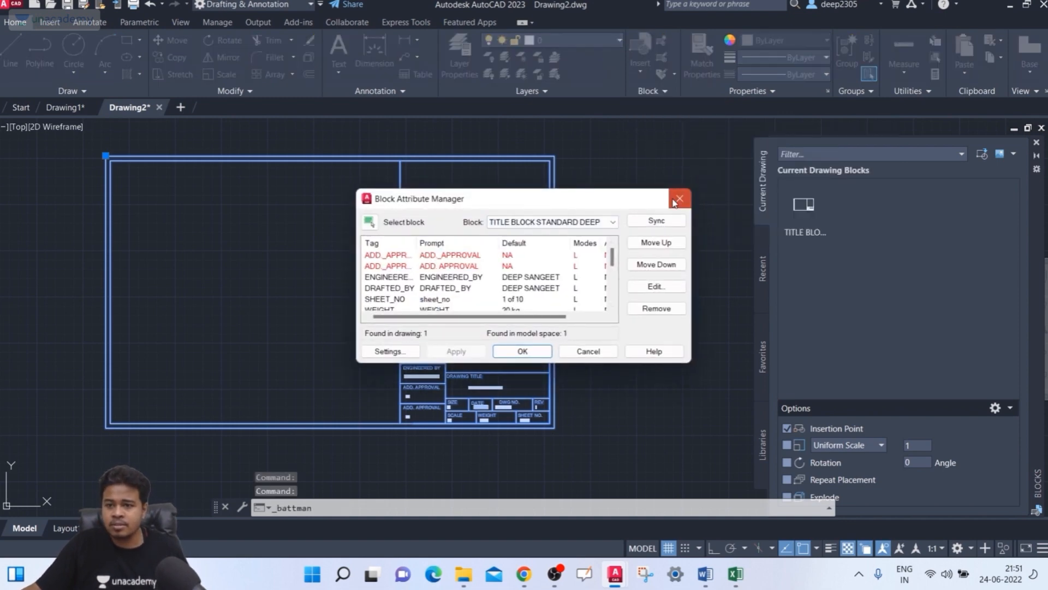
{"action": "left_click", "coordinate": [679, 198]}
Step: Reopen the Block Attribute Manager for the title block and read through its tags, prompts and default values
{"action": "left_click", "coordinate": [633, 182]}
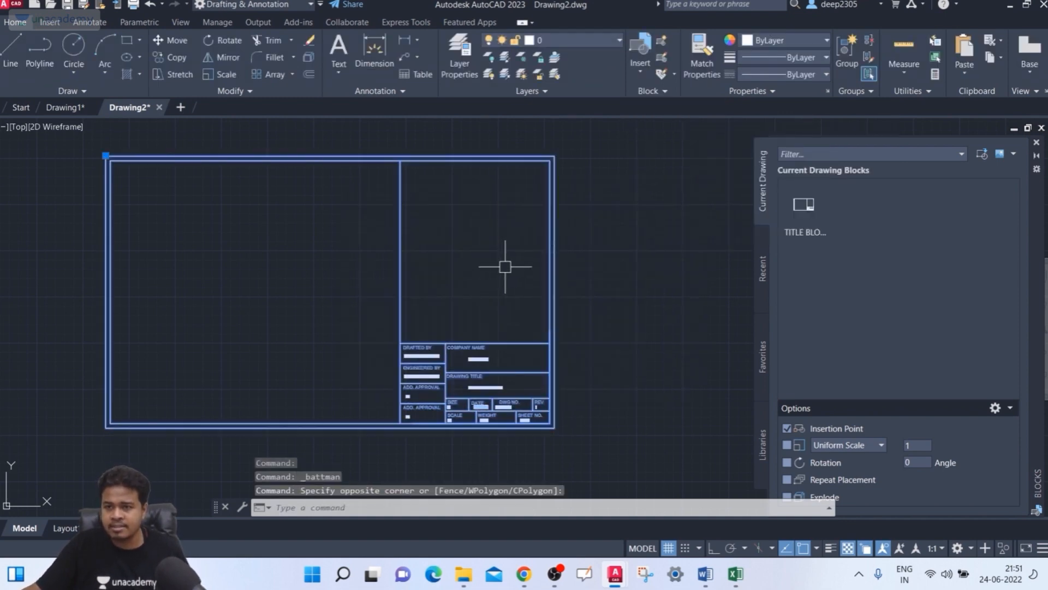
{"action": "left_click", "coordinate": [654, 93]}
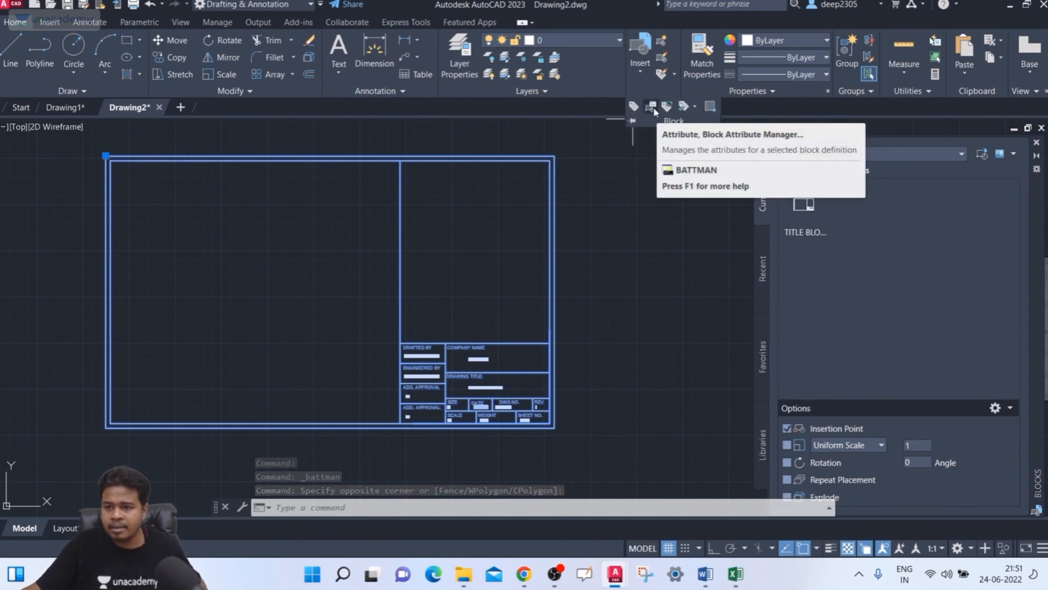
{"action": "left_click", "coordinate": [652, 107]}
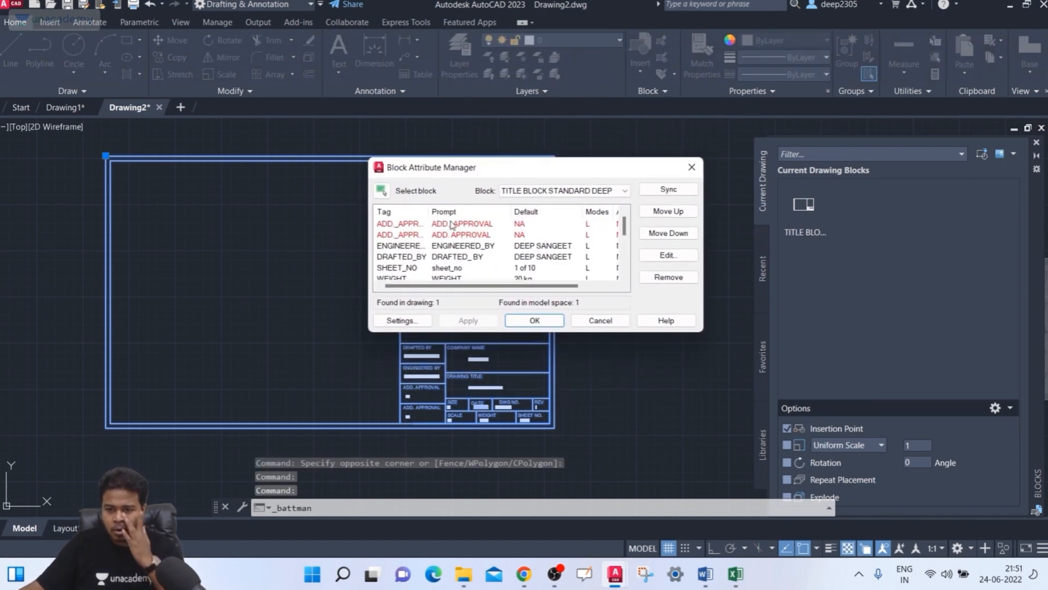
{"action": "mouse_move", "coordinate": [504, 285]}
{"action": "left_mouse_down"}
{"action": "mouse_move", "coordinate": [532, 284]}
{"action": "mouse_move", "coordinate": [516, 283]}
{"action": "left_mouse_up"}
{"action": "scroll", "coordinate": [434, 224], "scroll_direction": "down", "scroll_amount": 3}
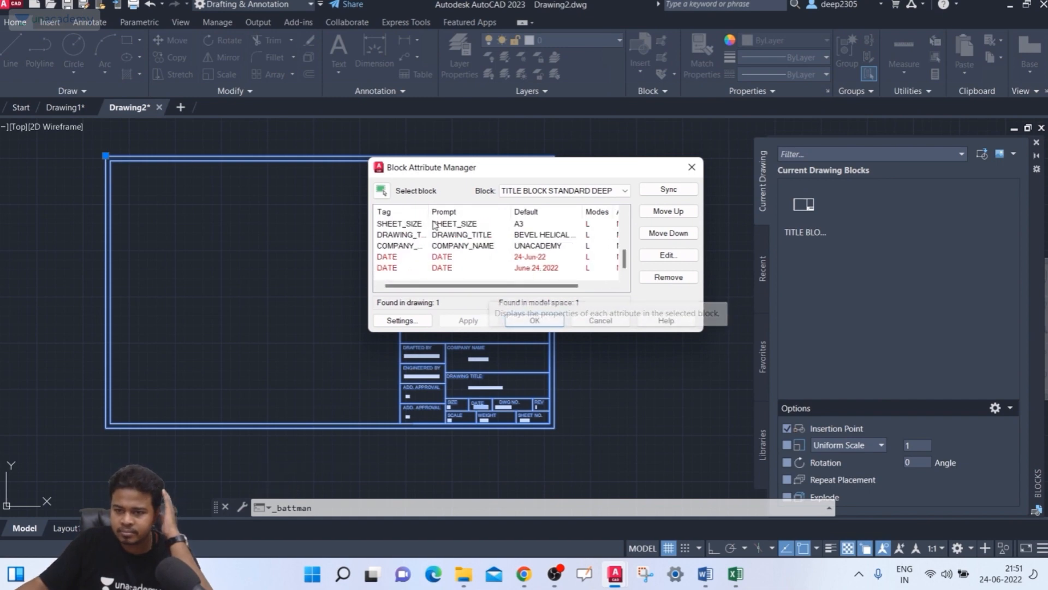
{"action": "scroll", "coordinate": [434, 223], "scroll_direction": "up", "scroll_amount": 2}
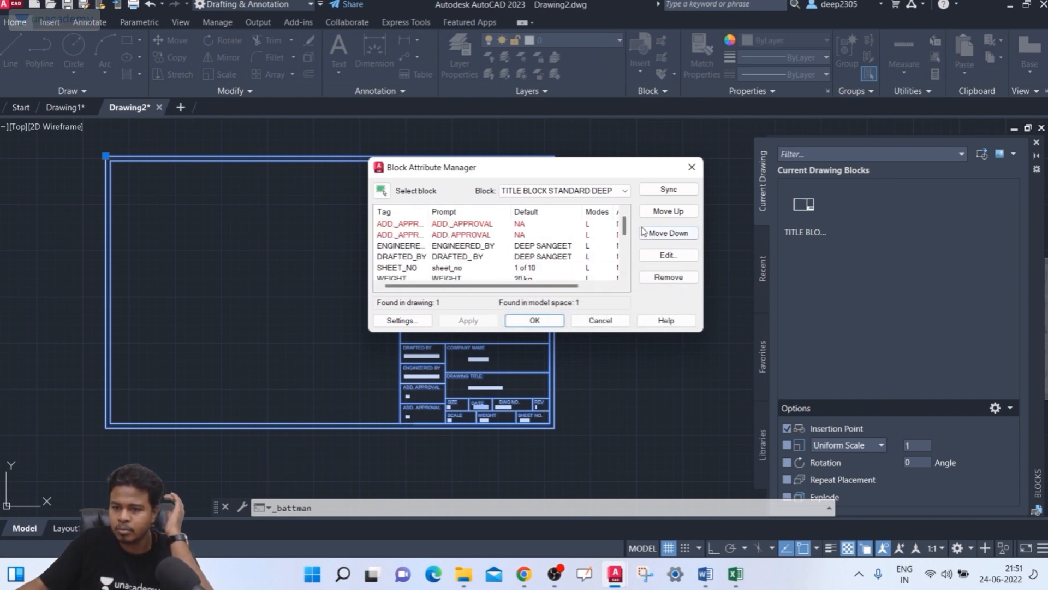
Step: Inspect the approval, DATE, engineer and sheet number definitions in the Block Attribute Manager, closing it without changes
{"action": "left_click", "coordinate": [593, 224]}
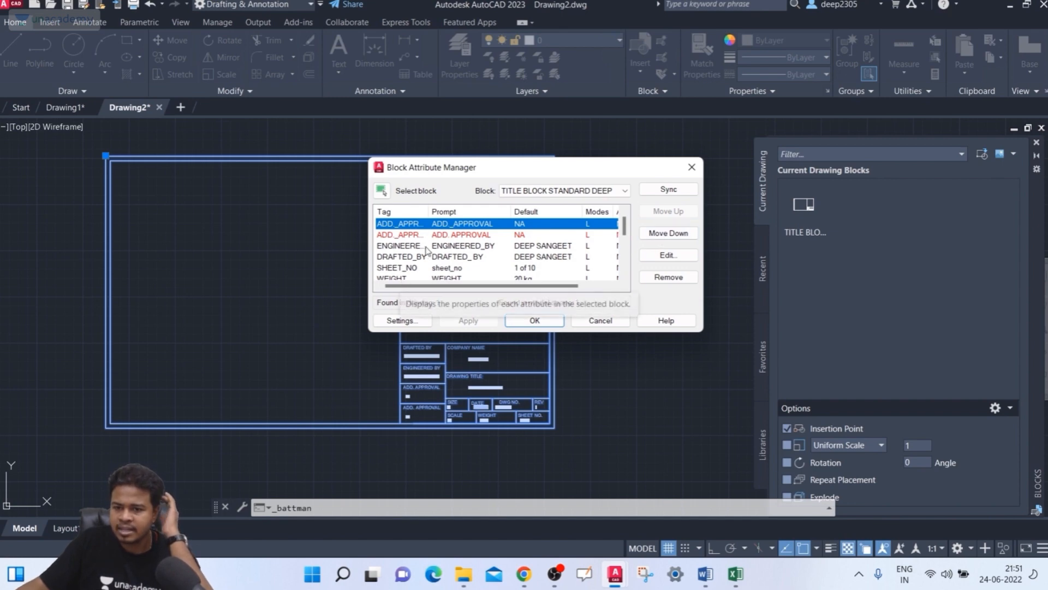
{"action": "scroll", "coordinate": [426, 248], "scroll_direction": "down", "scroll_amount": 3}
{"action": "left_click", "coordinate": [474, 257]}
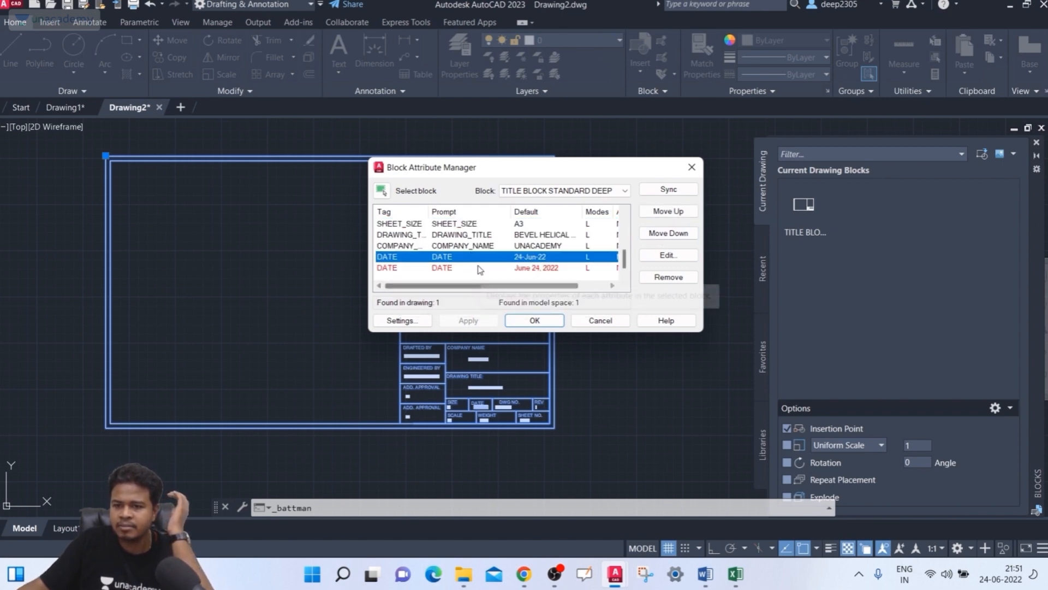
{"action": "scroll", "coordinate": [479, 268], "scroll_direction": "up", "scroll_amount": 3}
{"action": "left_click", "coordinate": [477, 238]}
{"action": "left_click", "coordinate": [466, 248]}
{"action": "left_click", "coordinate": [456, 269]}
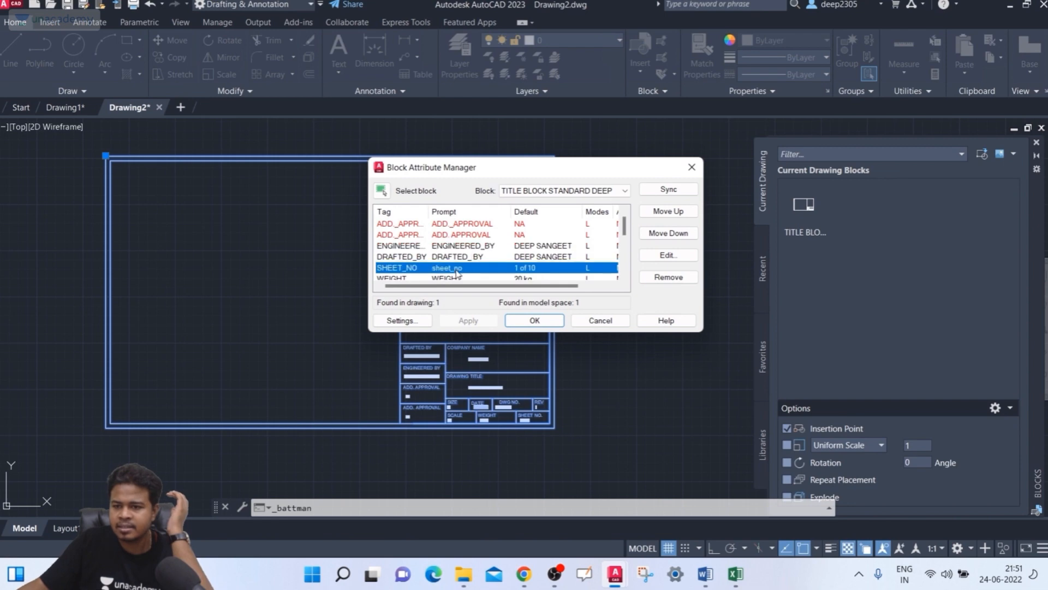
{"action": "scroll", "coordinate": [457, 273], "scroll_direction": "down", "scroll_amount": 2}
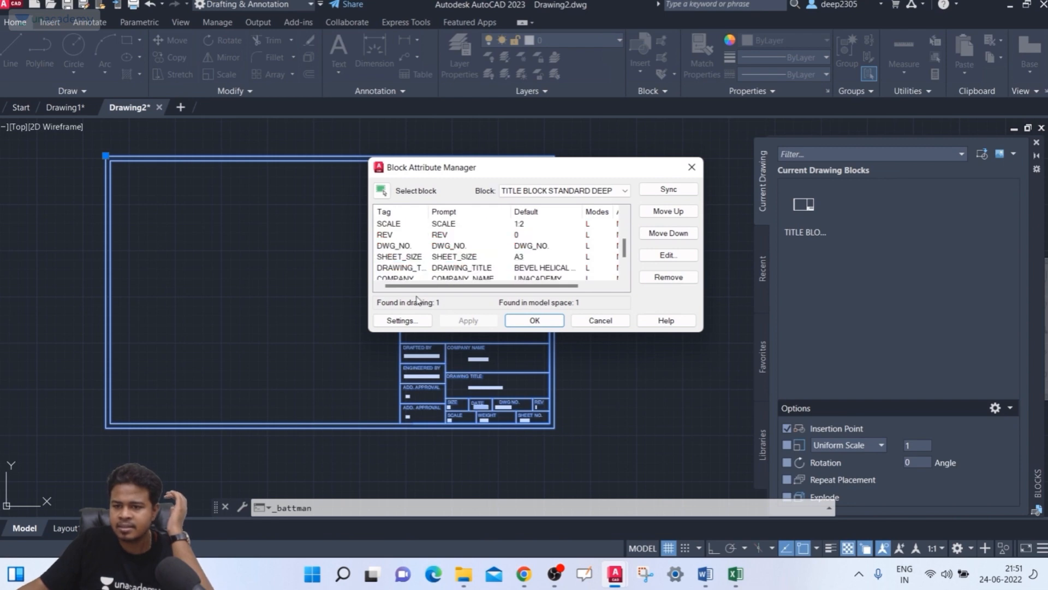
{"action": "left_click", "coordinate": [589, 321]}
Step: Inspect the drawing title, company name and both DATE attributes of the title block in the Enhanced Attribute Editor
{"action": "scroll", "coordinate": [483, 378], "scroll_direction": "up", "scroll_amount": 3}
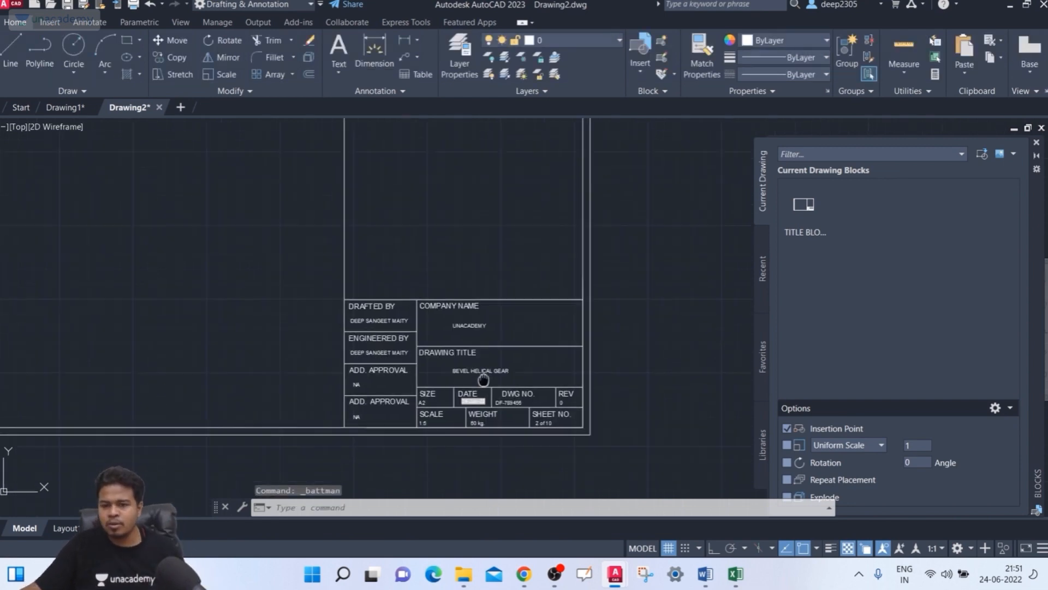
{"action": "middle_click_drag", "start_coordinate": [483, 378], "coordinate": [474, 304]}
{"action": "double_click", "coordinate": [464, 301]}
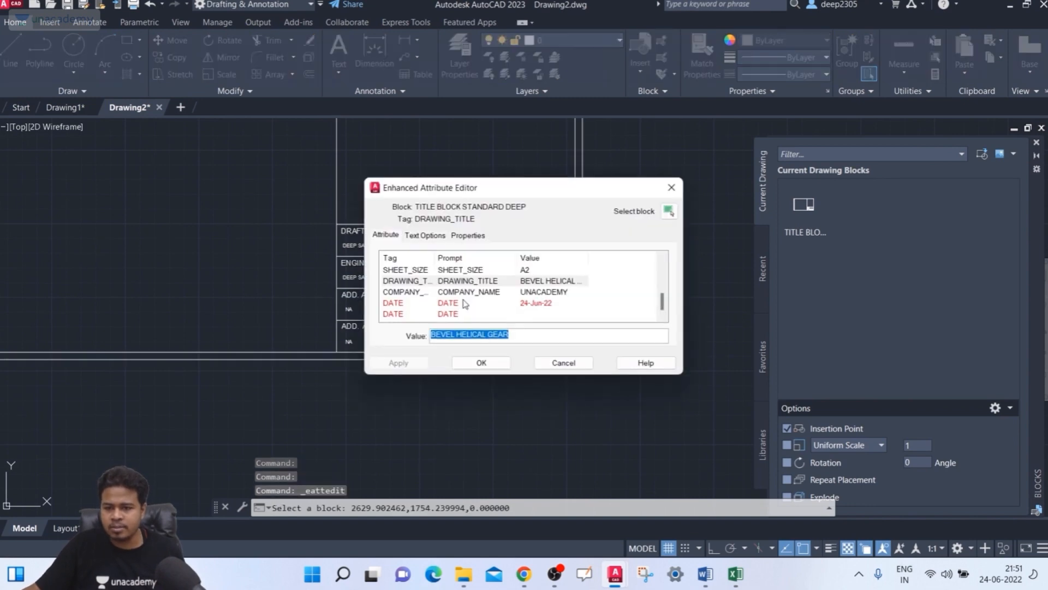
{"action": "scroll", "coordinate": [443, 291], "scroll_direction": "up", "scroll_amount": 2}
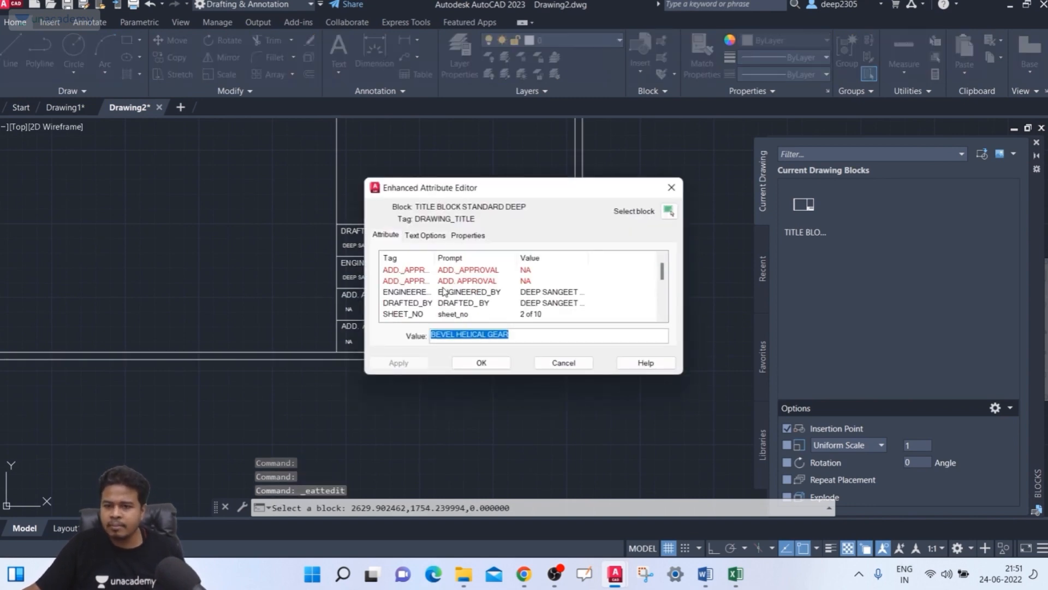
{"action": "scroll", "coordinate": [443, 292], "scroll_direction": "down", "scroll_amount": 2}
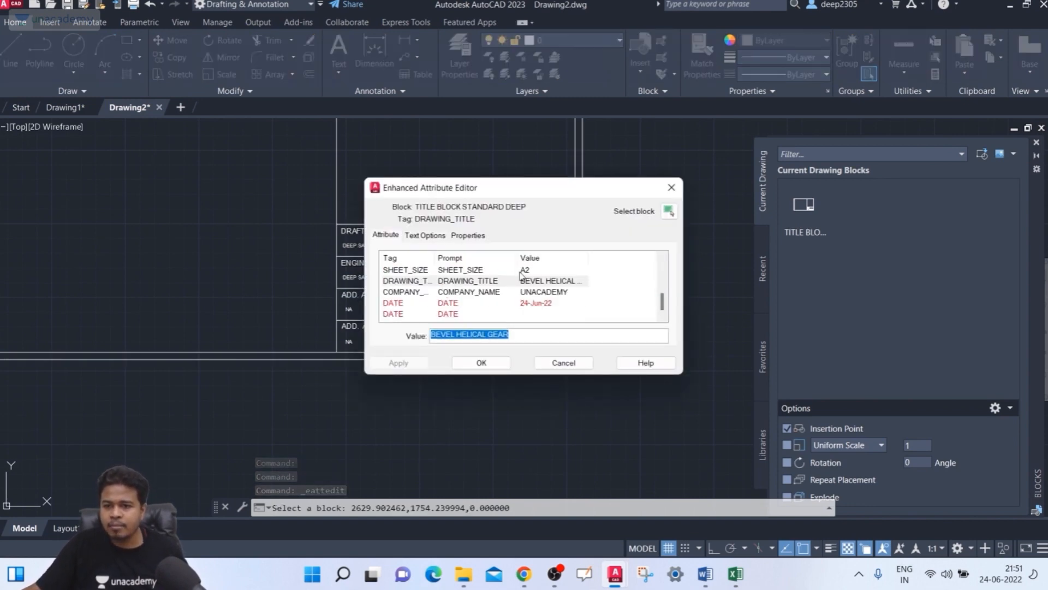
{"action": "left_click", "coordinate": [527, 331]}
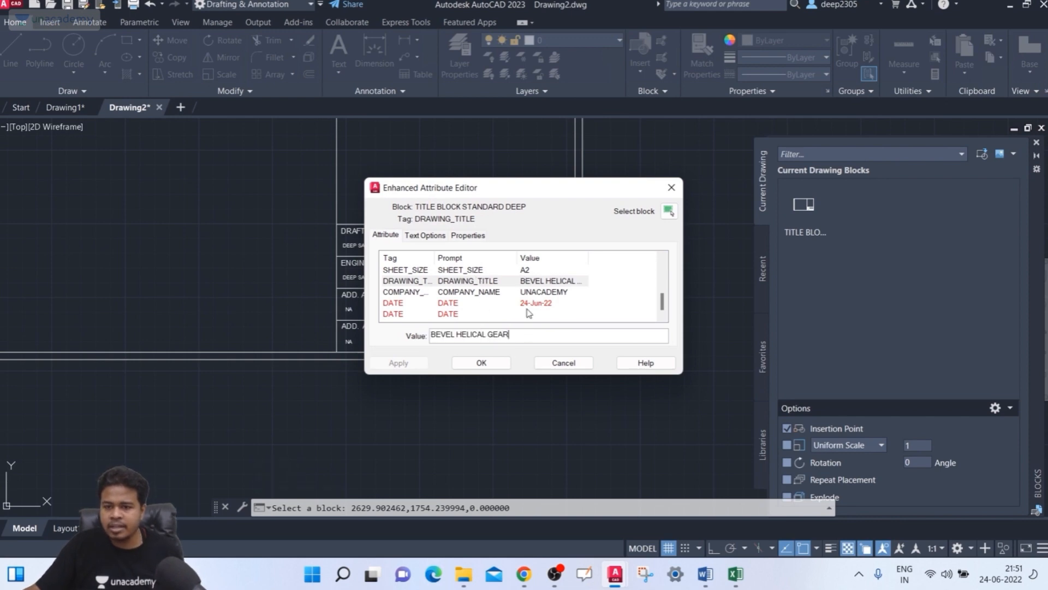
{"action": "left_click", "coordinate": [459, 315]}
{"action": "left_click", "coordinate": [461, 293]}
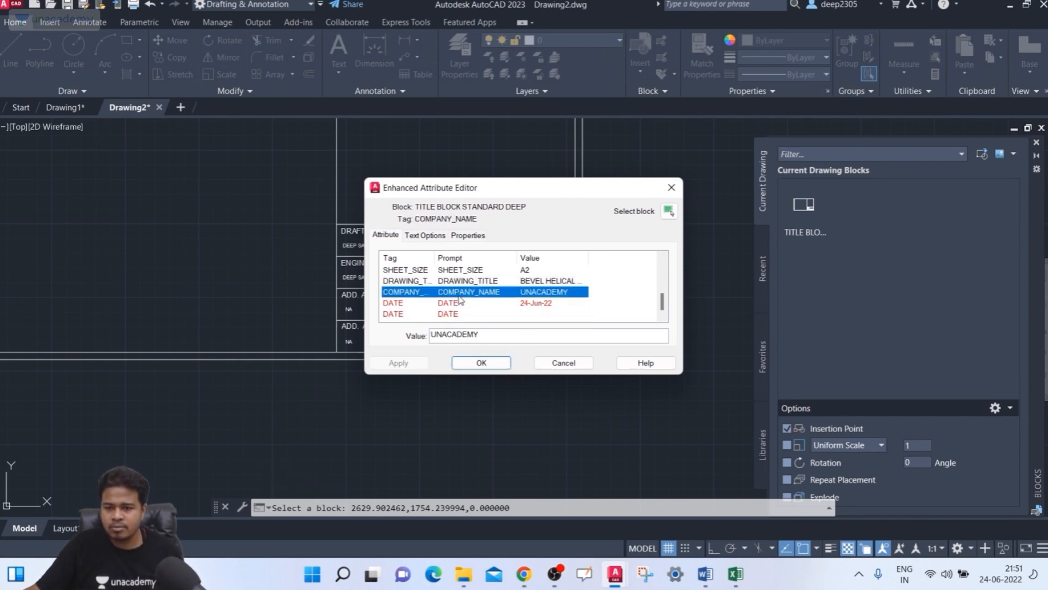
{"action": "left_click", "coordinate": [460, 303]}
{"action": "left_click", "coordinate": [497, 315]}
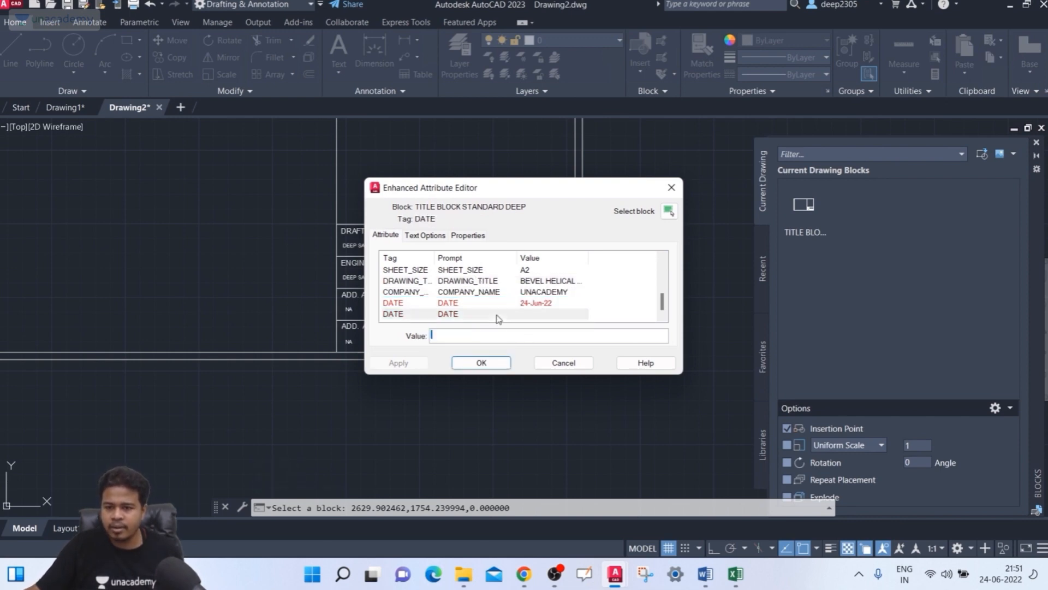
{"action": "left_click", "coordinate": [481, 362]}
{"action": "scroll", "coordinate": [461, 270], "scroll_direction": "down", "scroll_amount": 3}
{"action": "middle_click_drag", "start_coordinate": [461, 292], "coordinate": [455, 332]}
{"action": "key", "text": "Escape"}
{"action": "key", "text": "Escape"}
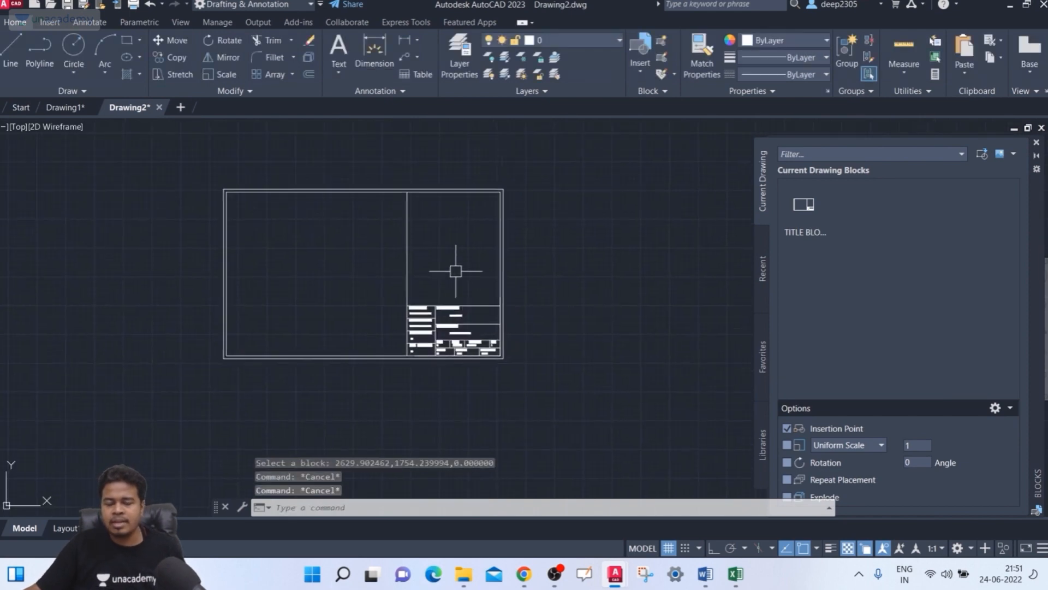
Step: Select the inserted title block and open its definition in the Block Editor
{"action": "middle_click_drag", "start_coordinate": [456, 272], "coordinate": [466, 276]}
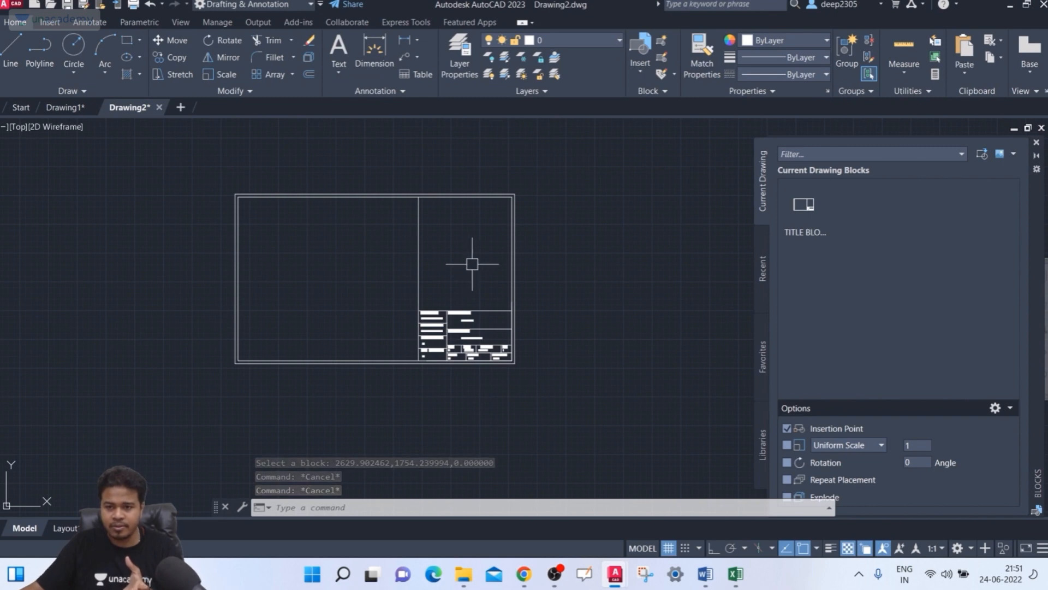
{"action": "scroll", "coordinate": [473, 263], "scroll_direction": "up", "scroll_amount": 2}
{"action": "scroll", "coordinate": [508, 367], "scroll_direction": "down", "scroll_amount": 5}
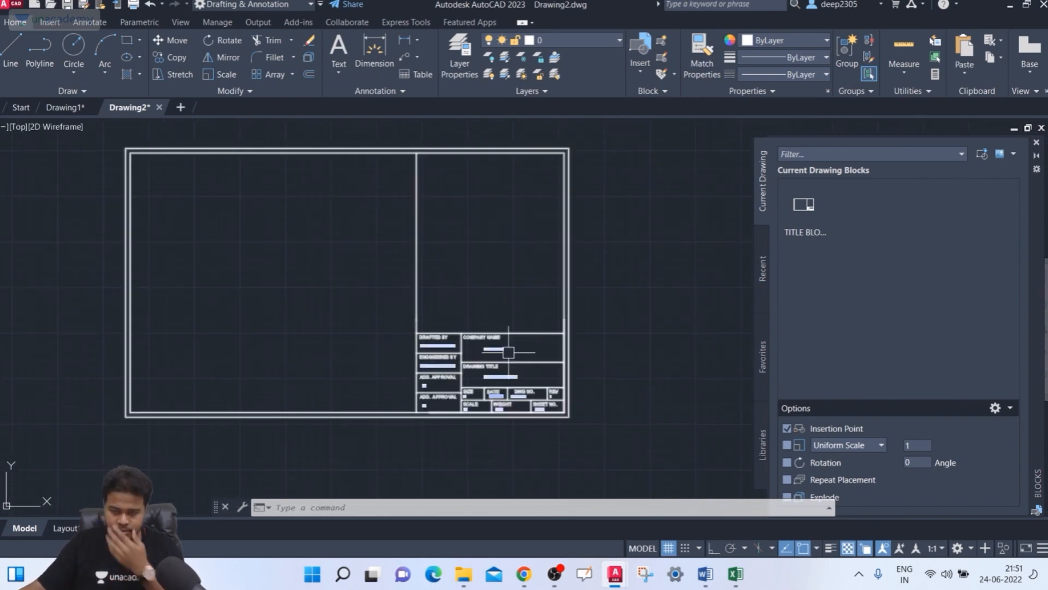
{"action": "right_click", "coordinate": [562, 191]}
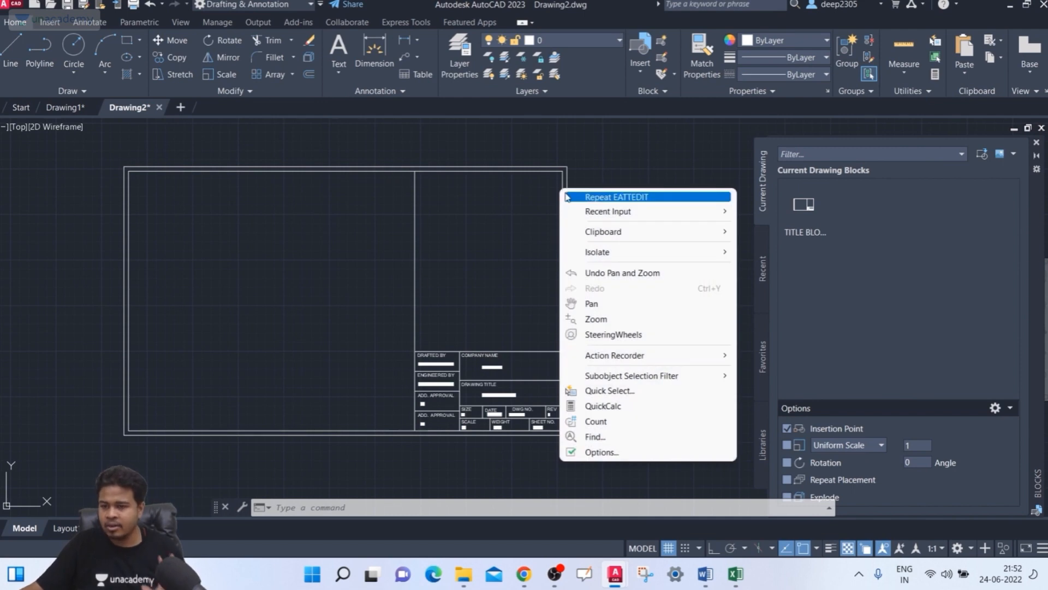
{"action": "left_click", "coordinate": [530, 243]}
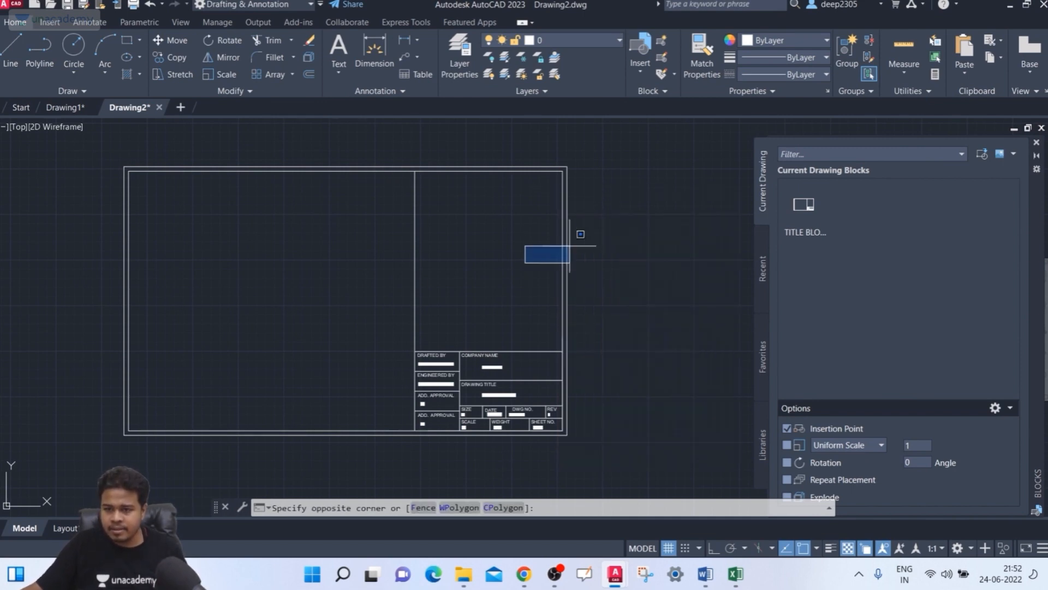
{"action": "left_click", "coordinate": [515, 262]}
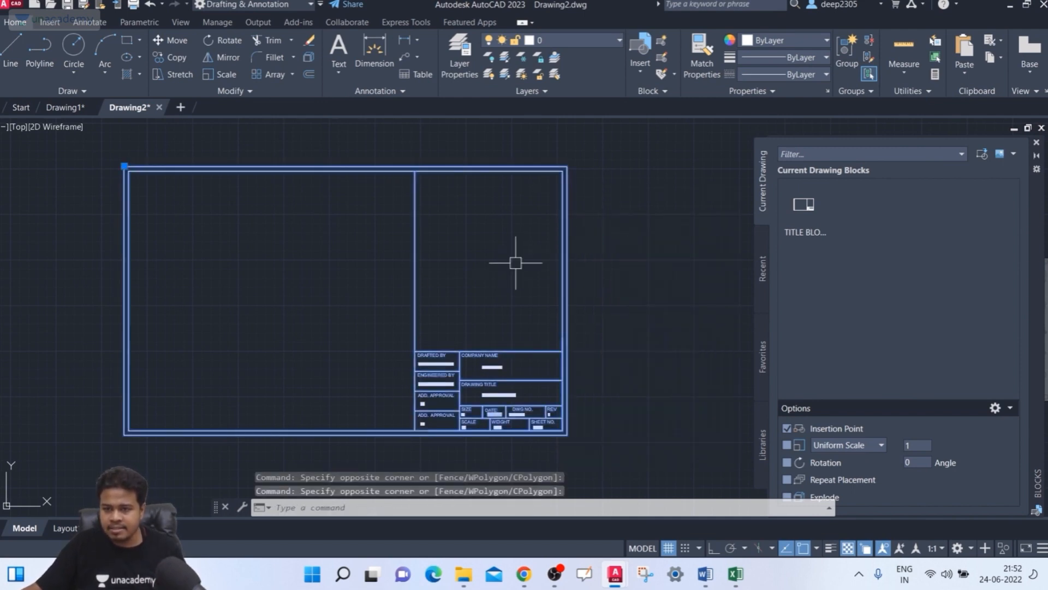
{"action": "right_click", "coordinate": [562, 181]}
{"action": "left_click", "coordinate": [571, 181]}
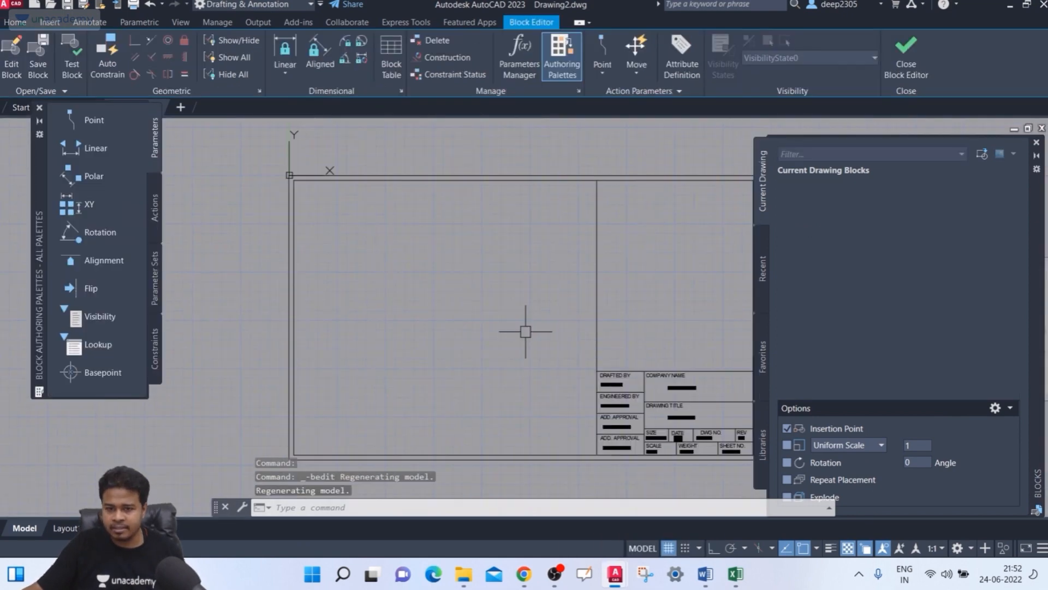
Step: Delete the SCALE attribute definition from the SCALE cell of the title block
{"action": "scroll", "coordinate": [497, 369], "scroll_direction": "up", "scroll_amount": 4}
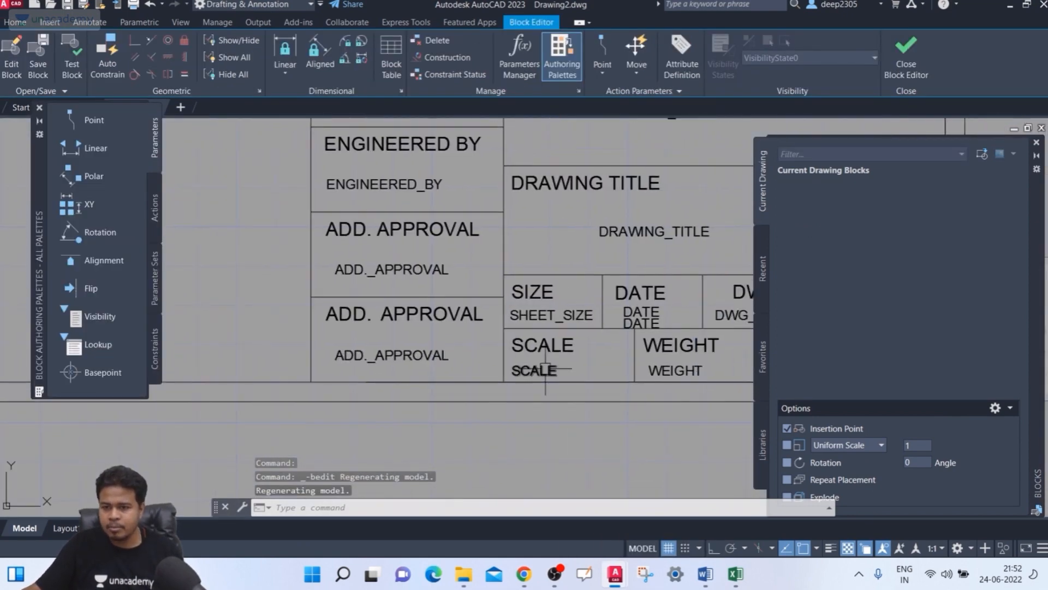
{"action": "scroll", "coordinate": [524, 376], "scroll_direction": "up", "scroll_amount": 2}
{"action": "left_click", "coordinate": [525, 374]}
{"action": "key", "text": "Delete"}
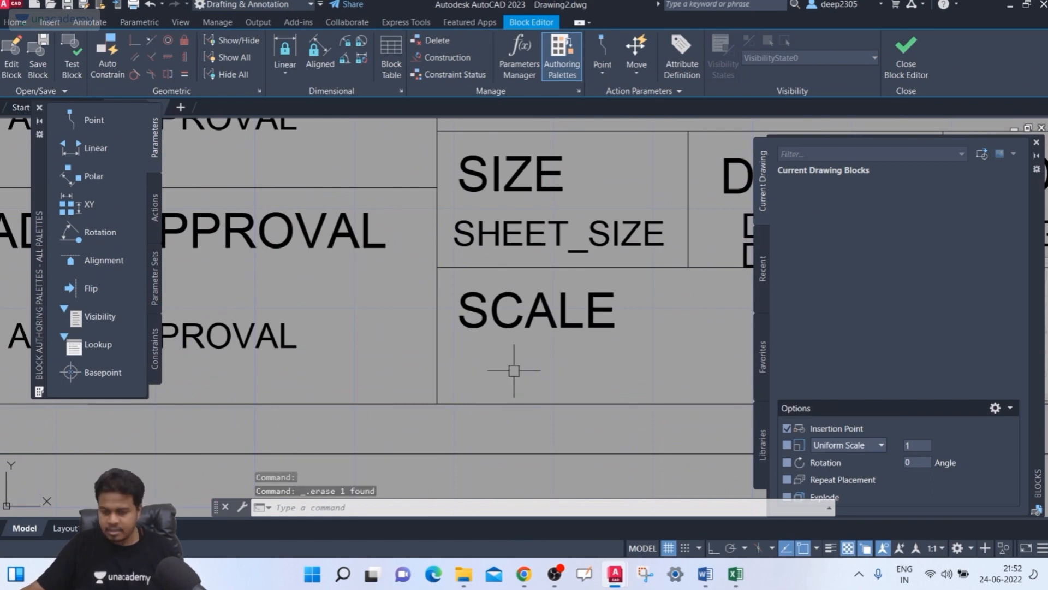
{"action": "scroll", "coordinate": [509, 368], "scroll_direction": "down", "scroll_amount": 3}
{"action": "middle_click_drag", "start_coordinate": [509, 369], "coordinate": [538, 361]}
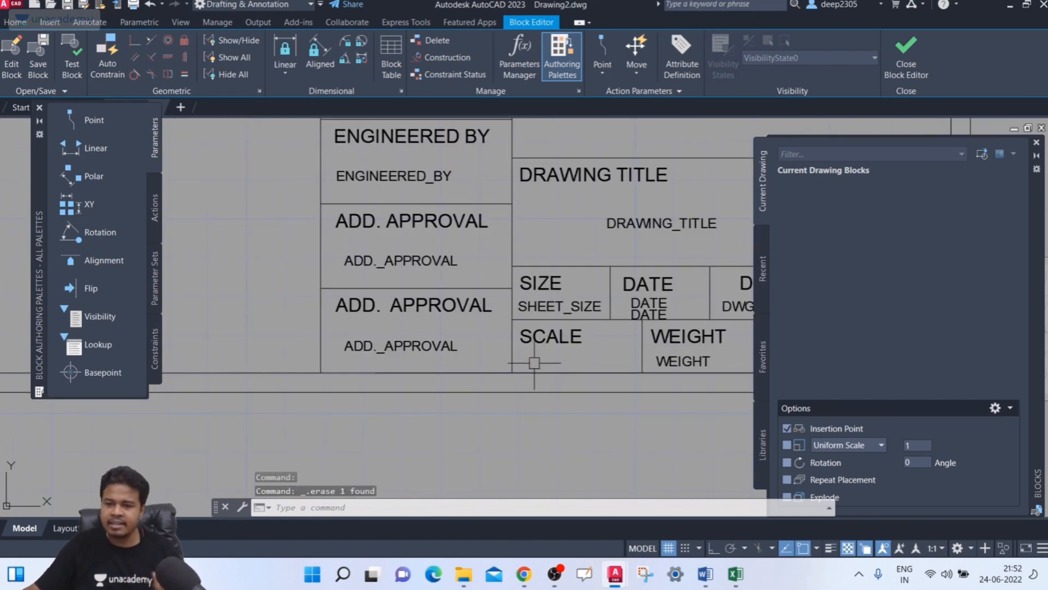
{"action": "type", "text": "ATT"}
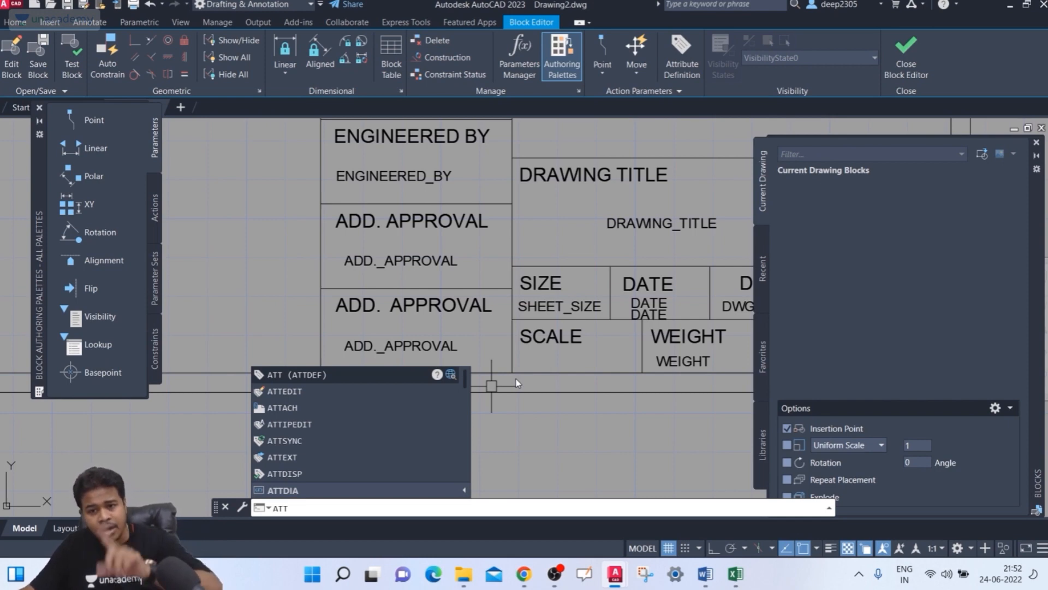
{"action": "left_click", "coordinate": [367, 373]}
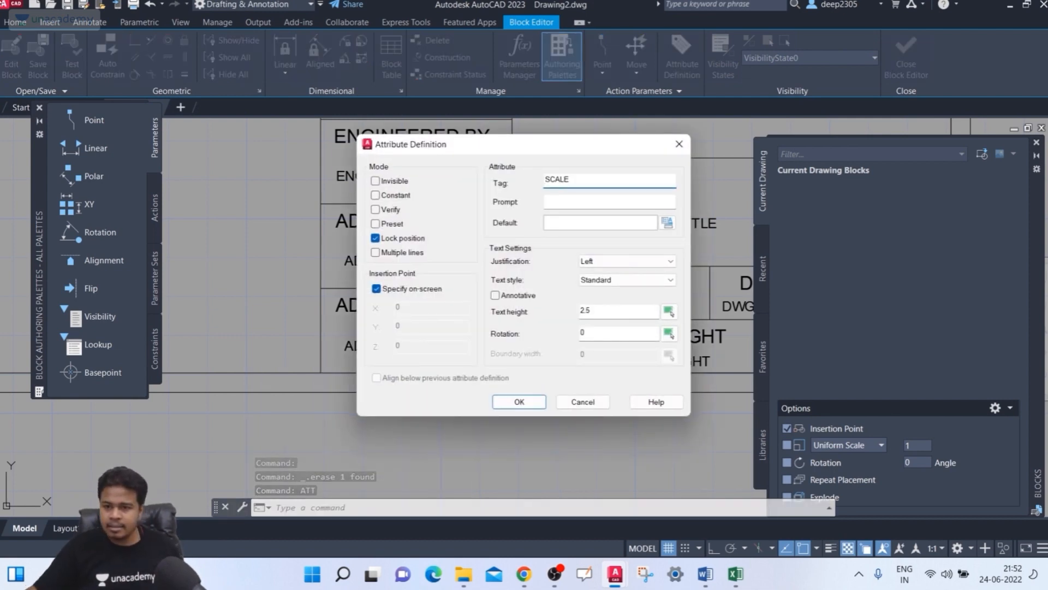
{"action": "left_click", "coordinate": [617, 199]}
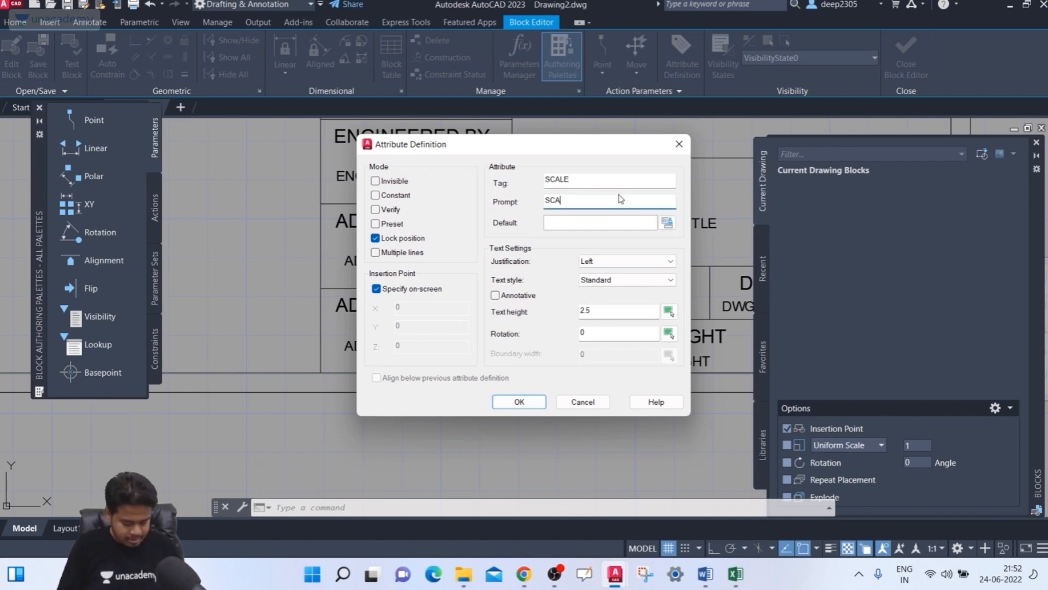
{"action": "left_click", "coordinate": [667, 222]}
{"action": "left_click", "coordinate": [296, 225]}
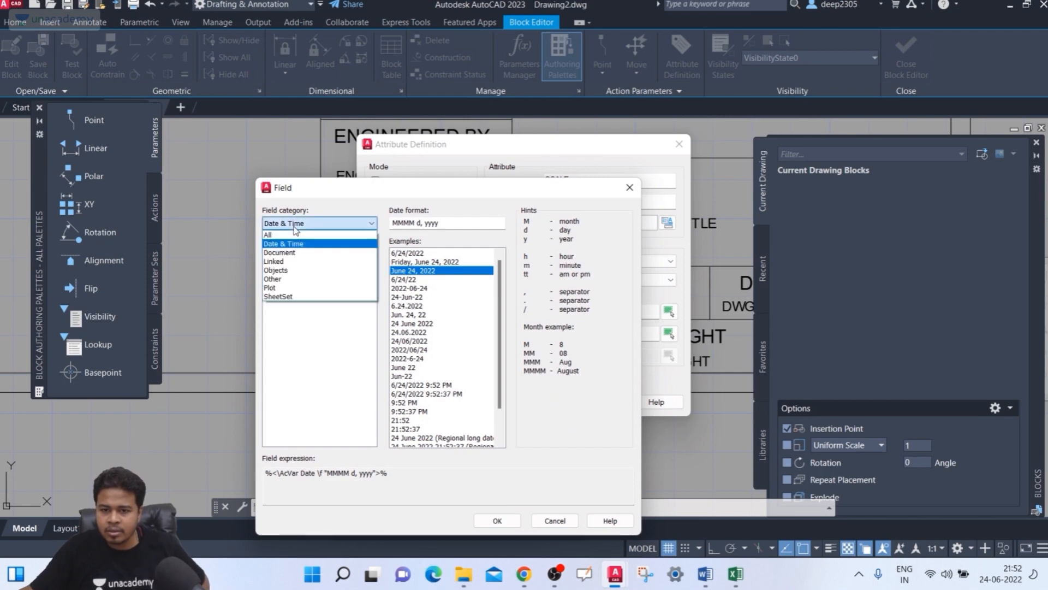
{"action": "left_click", "coordinate": [284, 276]}
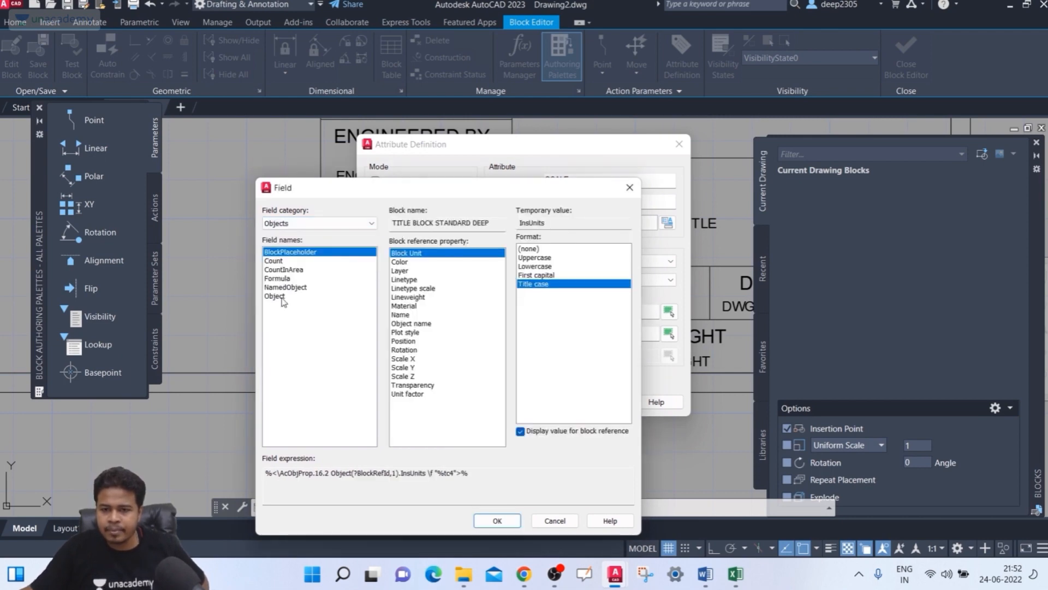
{"action": "left_click", "coordinate": [275, 296]}
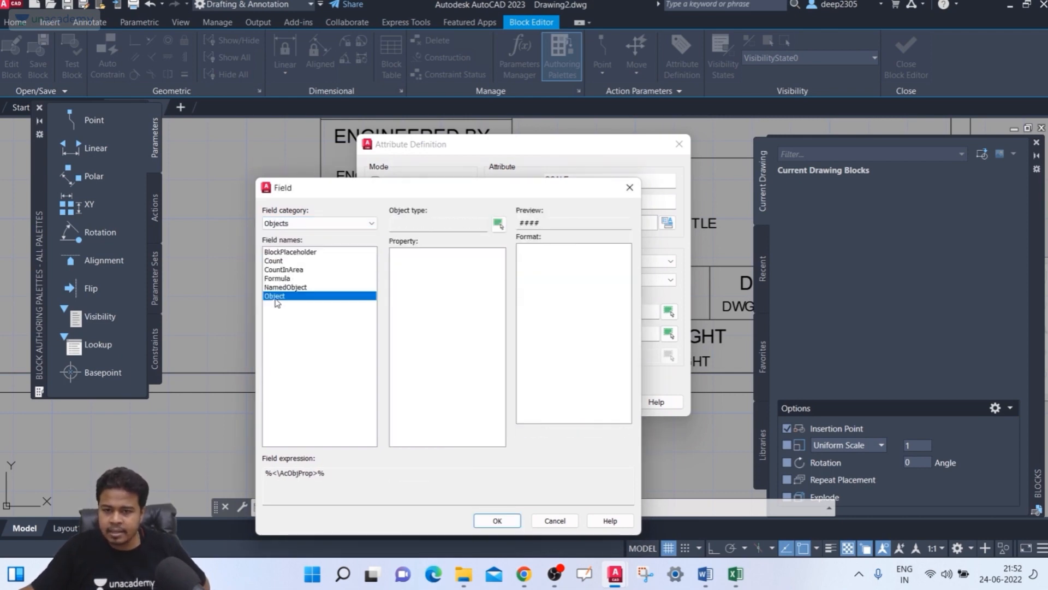
{"action": "left_click", "coordinate": [498, 224]}
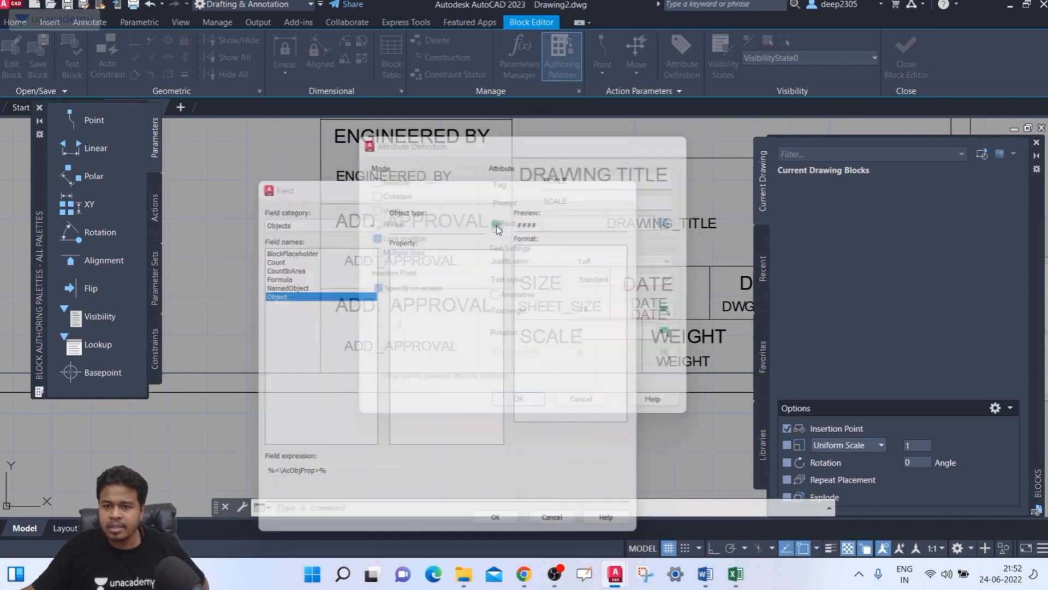
{"action": "scroll", "coordinate": [364, 325], "scroll_direction": "down", "scroll_amount": 2}
{"action": "scroll", "coordinate": [363, 324], "scroll_direction": "down", "scroll_amount": 6}
{"action": "middle_click_drag", "start_coordinate": [364, 325], "coordinate": [479, 376]}
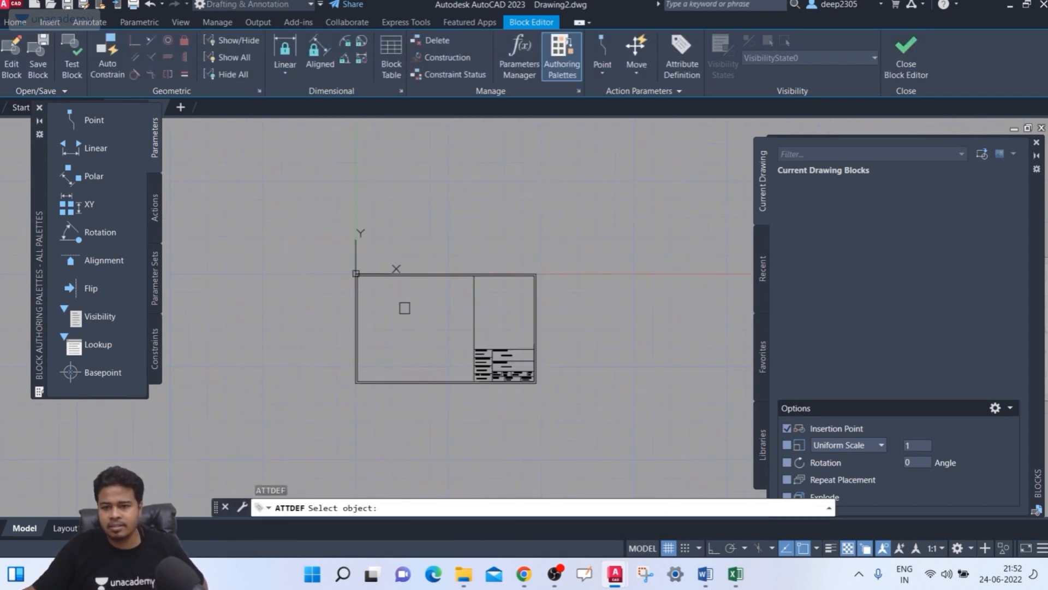
{"action": "scroll", "coordinate": [409, 278], "scroll_direction": "up", "scroll_amount": 2}
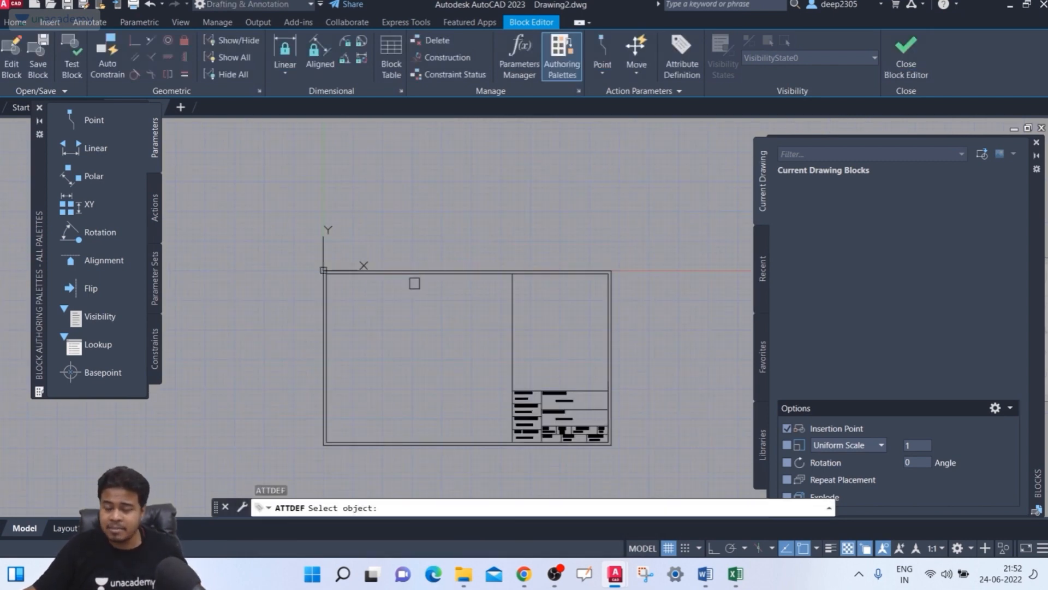
{"action": "key", "text": "Escape"}
{"action": "key", "text": "Escape"}
{"action": "key", "text": "Escape"}
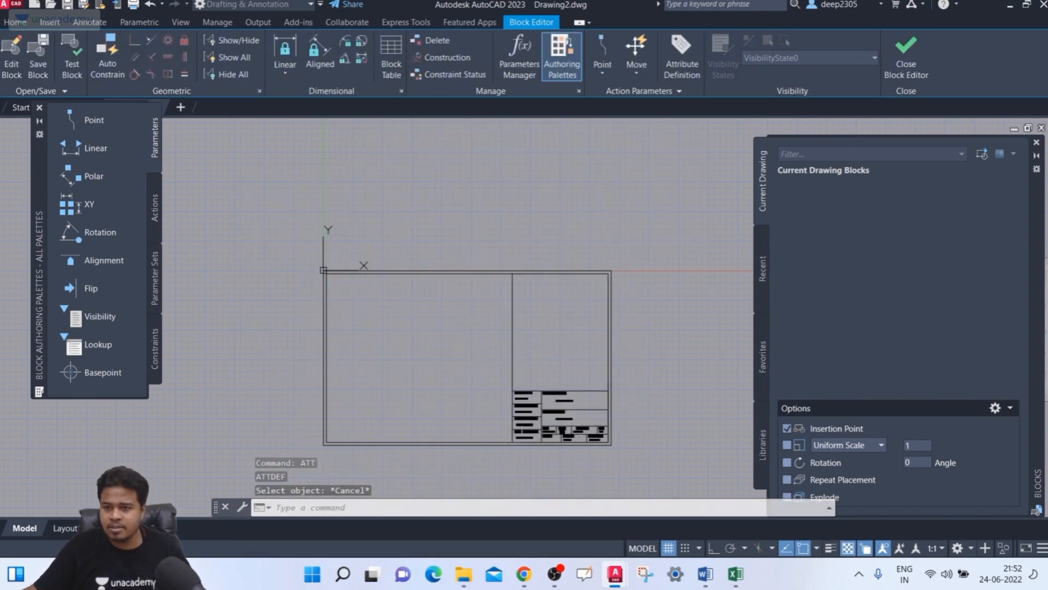
Step: Close the Block Editor, saving the changes to TITLE BLOCK STANDARD DEEP
{"action": "left_click", "coordinate": [887, 68]}
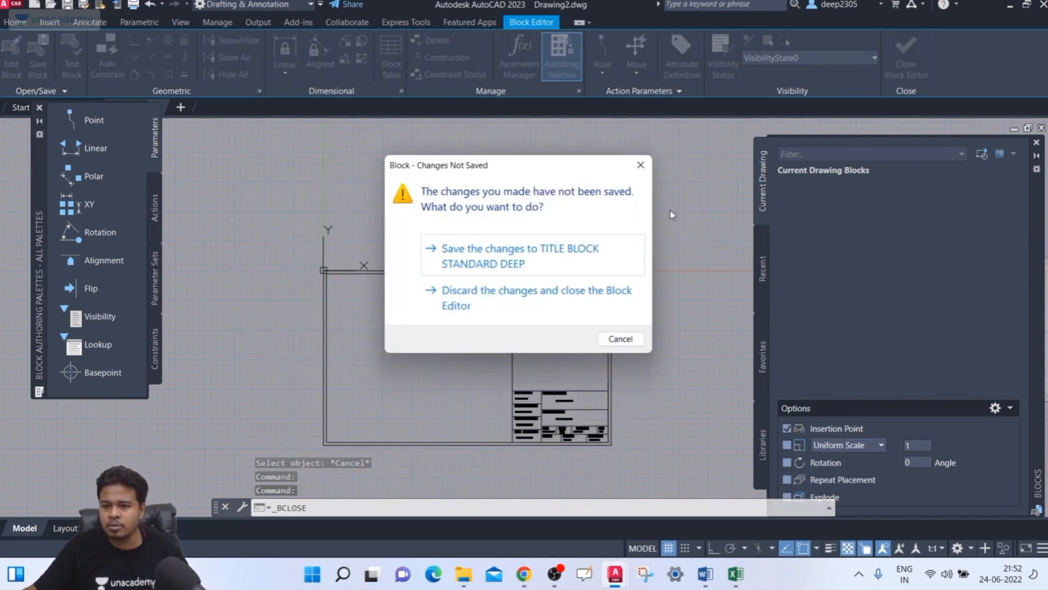
{"action": "left_click", "coordinate": [526, 258]}
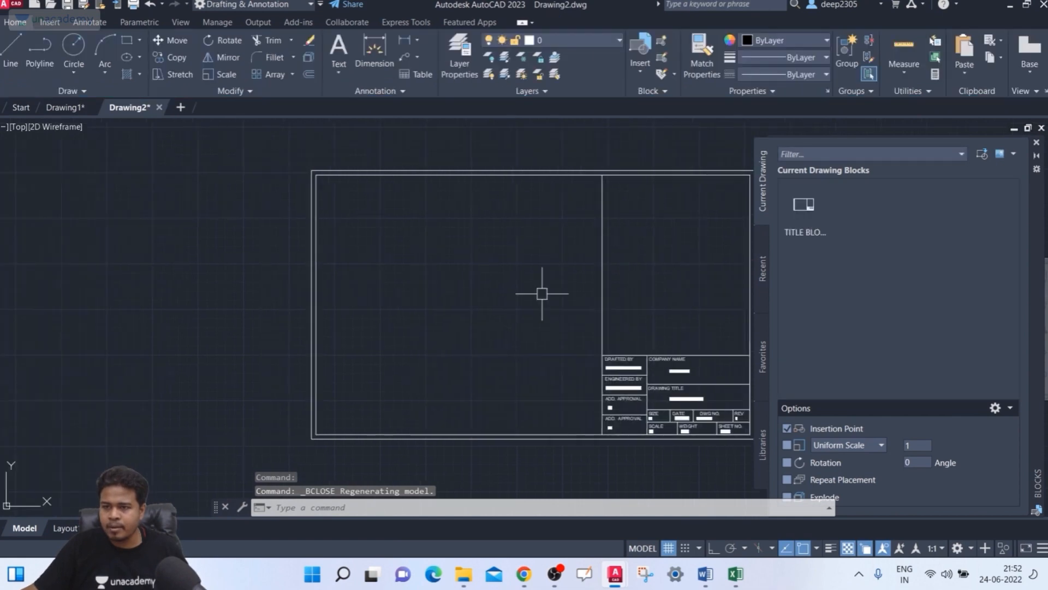
{"action": "scroll", "coordinate": [497, 278], "scroll_direction": "down", "scroll_amount": 2}
{"action": "scroll", "coordinate": [493, 277], "scroll_direction": "up", "scroll_amount": 4}
{"action": "middle_click_drag", "start_coordinate": [493, 277], "coordinate": [417, 288]}
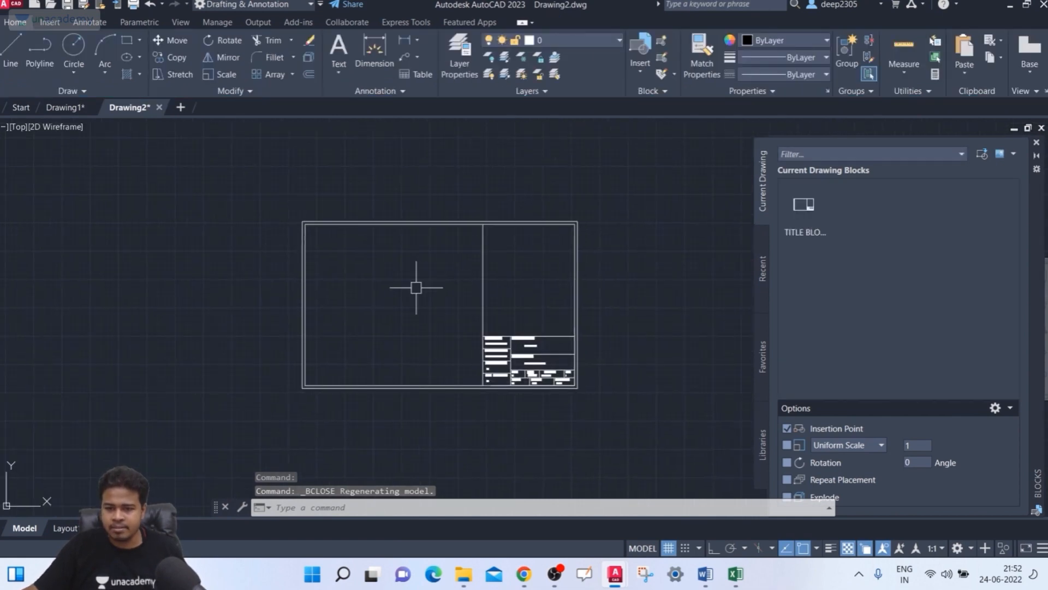
Step: Draw a rectangle in the empty drawing area of the sheet, beside the title block column
{"action": "key", "text": "Escape"}
{"action": "type", "text": "rec"}
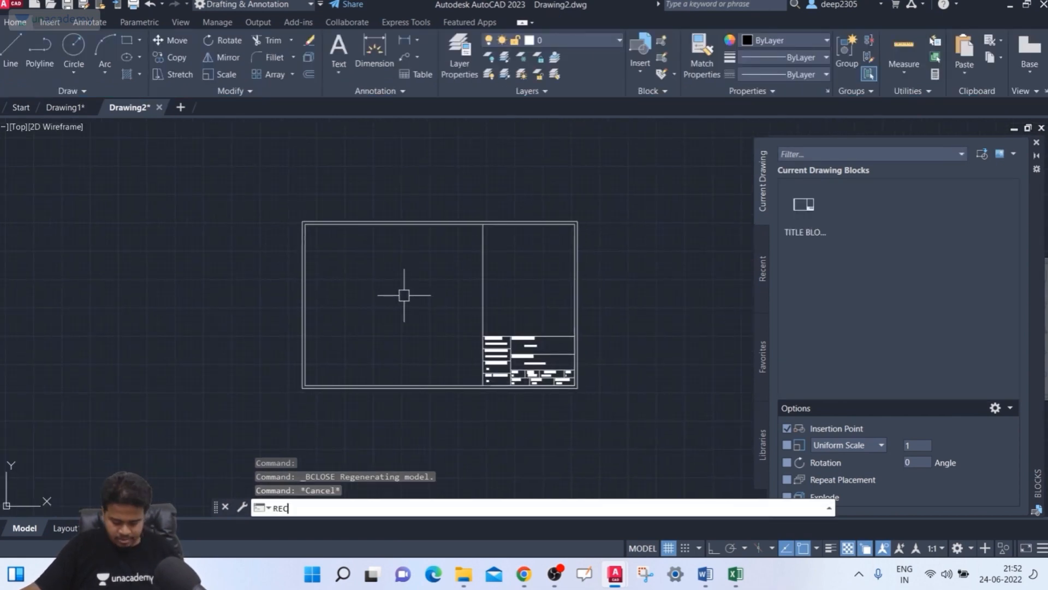
{"action": "key", "text": "Return"}
{"action": "left_click", "coordinate": [346, 270]}
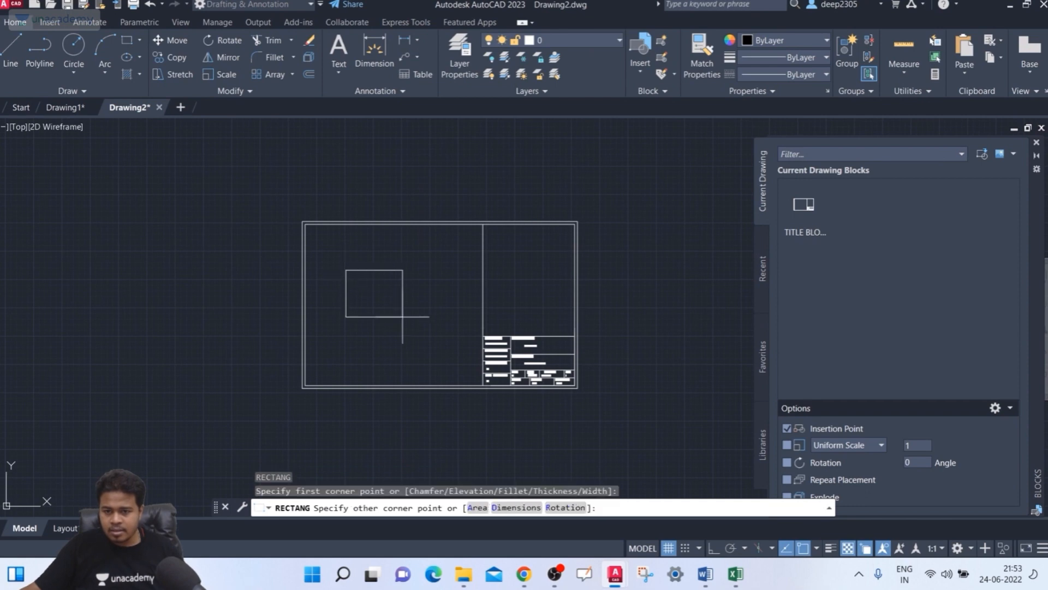
{"action": "left_click", "coordinate": [447, 340]}
Step: Draw a circle centred in the rectangle, with a radius reaching about to its lower edge
{"action": "scroll", "coordinate": [382, 262], "scroll_direction": "up", "scroll_amount": 3}
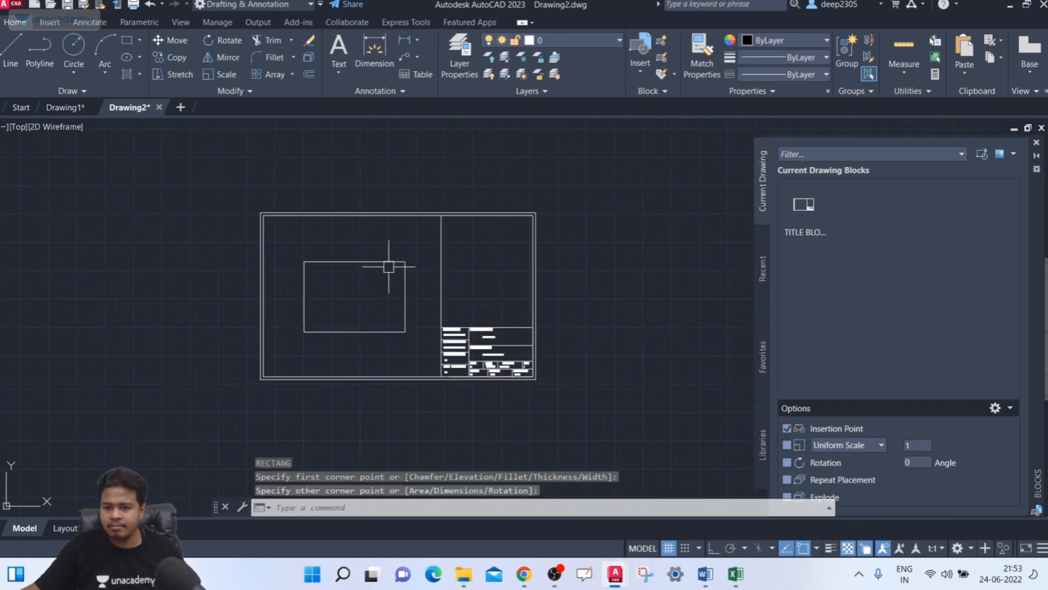
{"action": "type", "text": "c"}
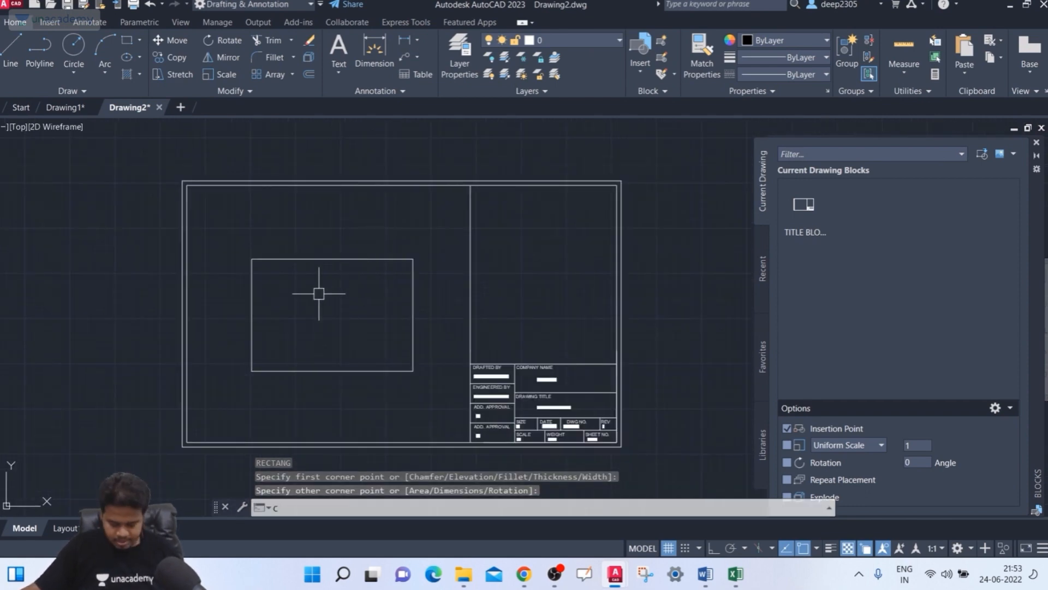
{"action": "key", "text": "Return"}
{"action": "left_click", "coordinate": [332, 315]}
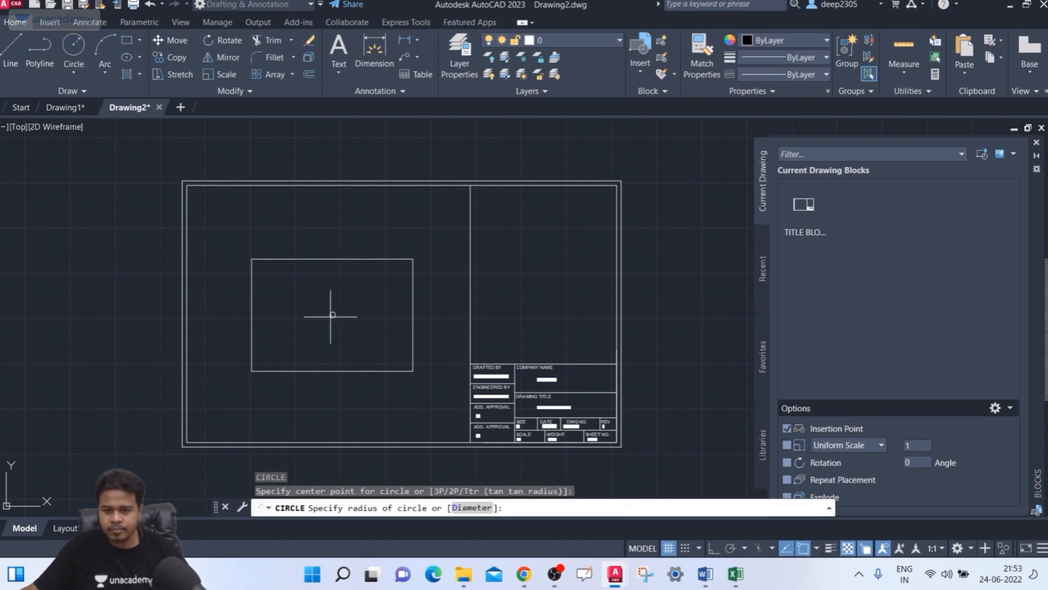
{"action": "left_click", "coordinate": [315, 371]}
{"action": "middle_click_drag", "start_coordinate": [356, 332], "coordinate": [330, 290]}
{"action": "key", "text": "Escape"}
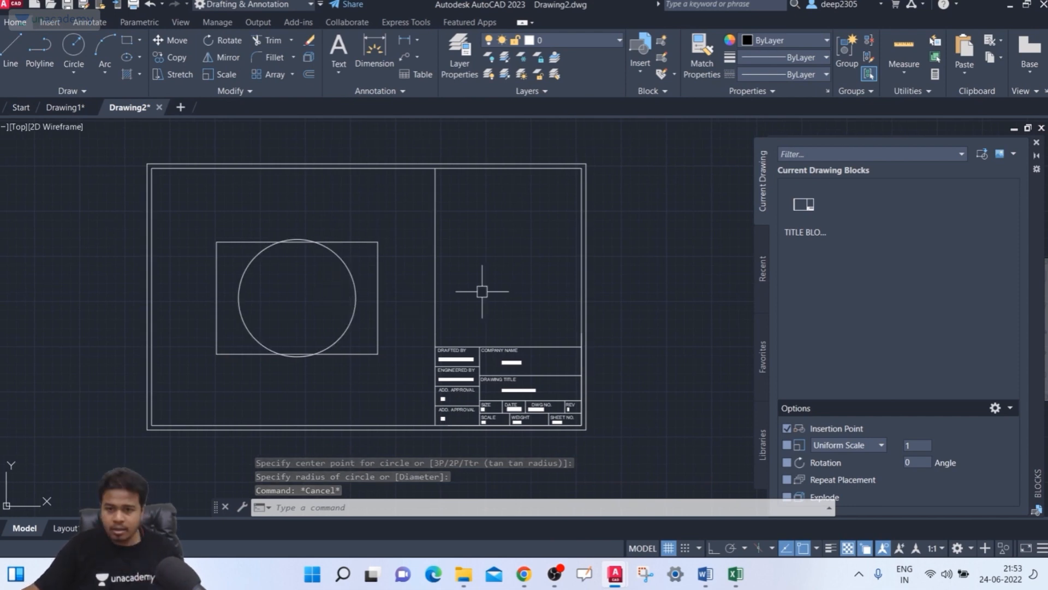
Step: Select the title block and open its definition in the Block Editor again
{"action": "left_click", "coordinate": [588, 259]}
{"action": "right_click", "coordinate": [588, 258]}
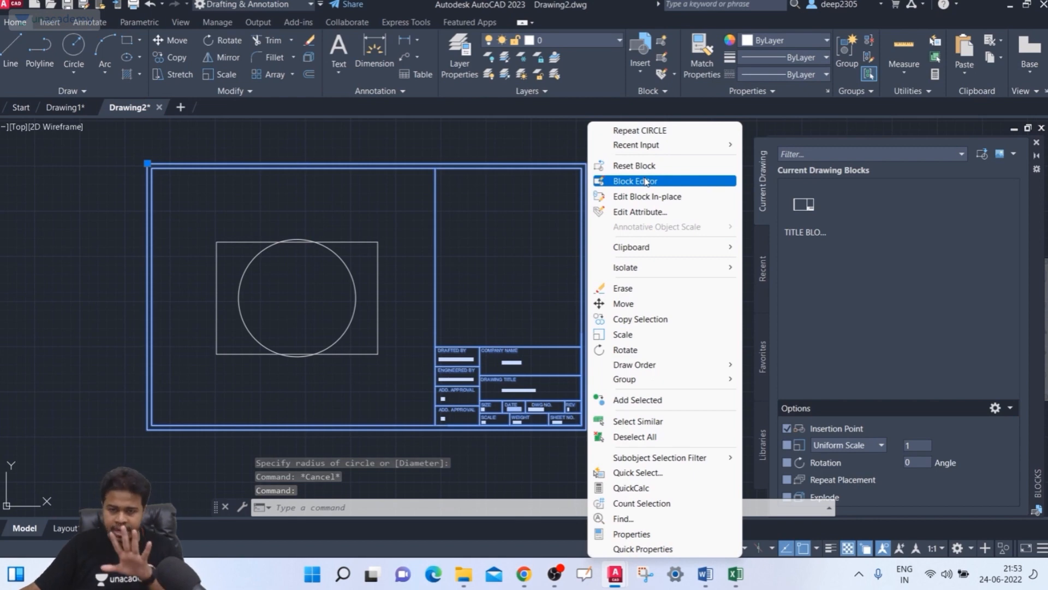
{"action": "left_click", "coordinate": [599, 208]}
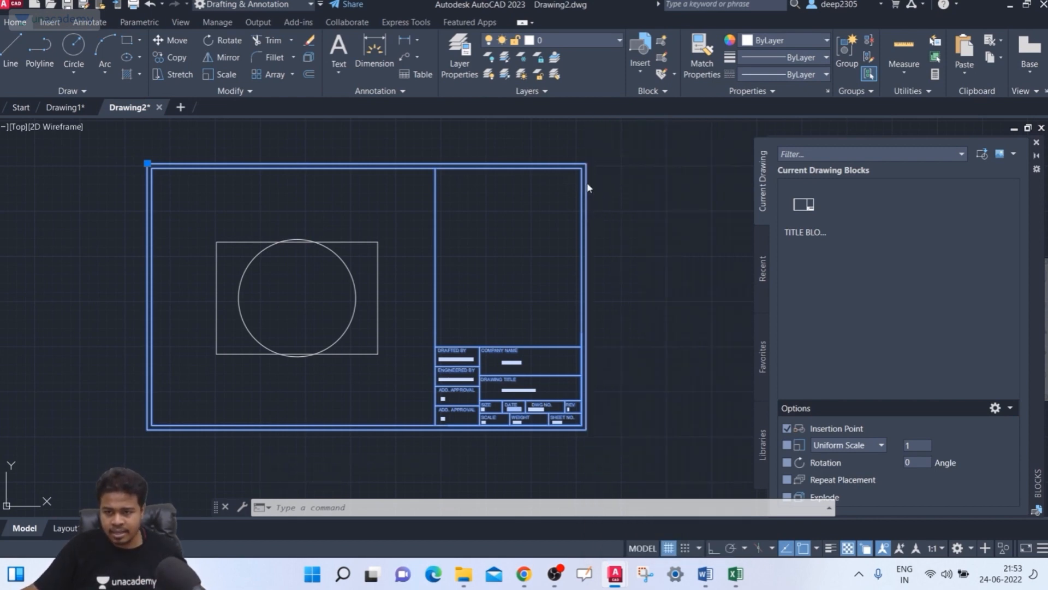
{"action": "right_click", "coordinate": [588, 187]}
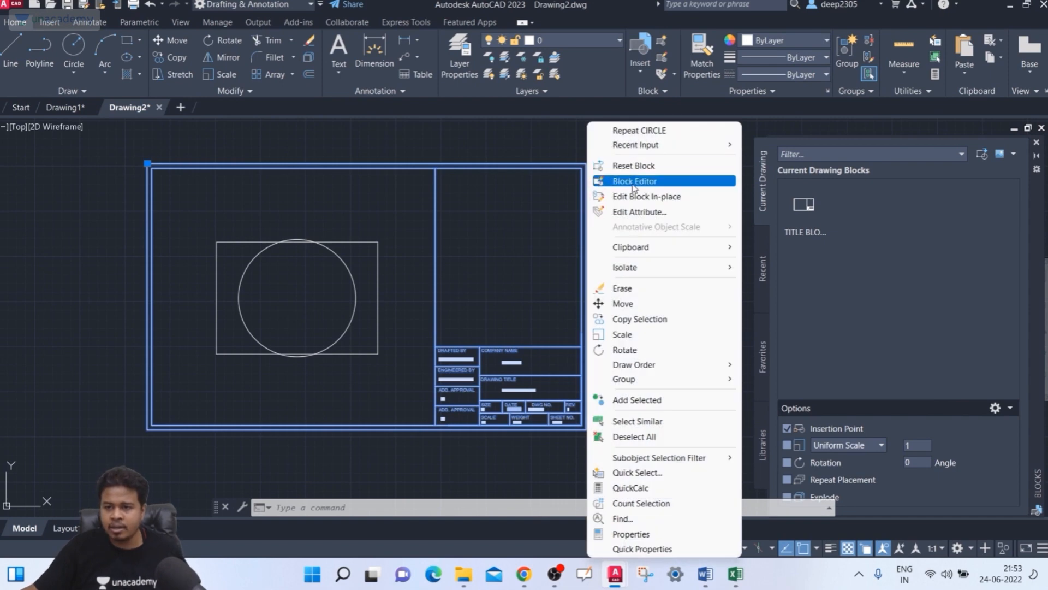
{"action": "left_click", "coordinate": [634, 188]}
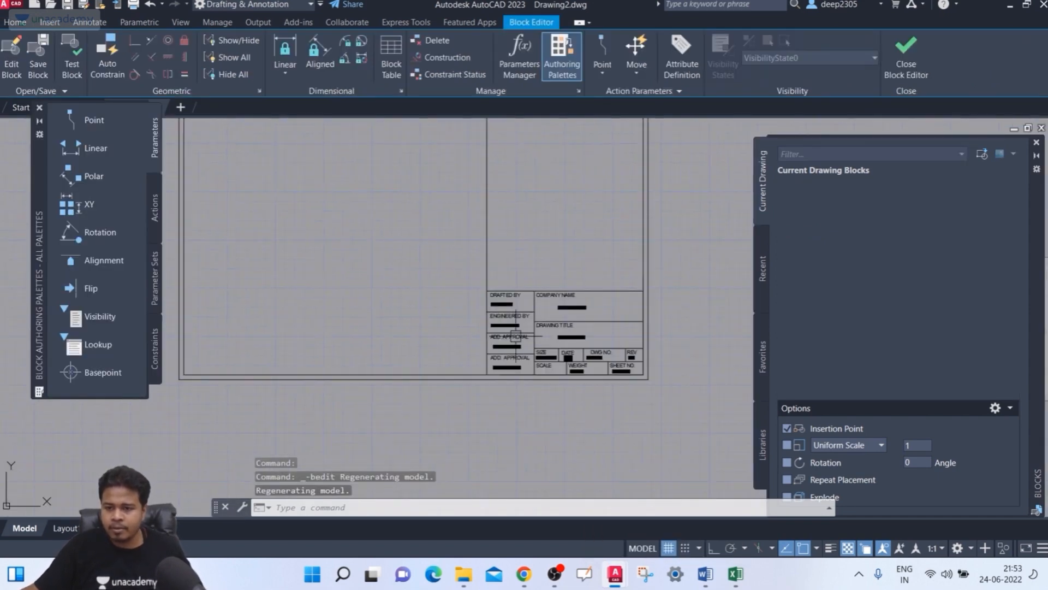
Step: Start a new attribute definition for the SCALE cell with SCALE as both its tag and prompt
{"action": "scroll", "coordinate": [516, 334], "scroll_direction": "up", "scroll_amount": 8}
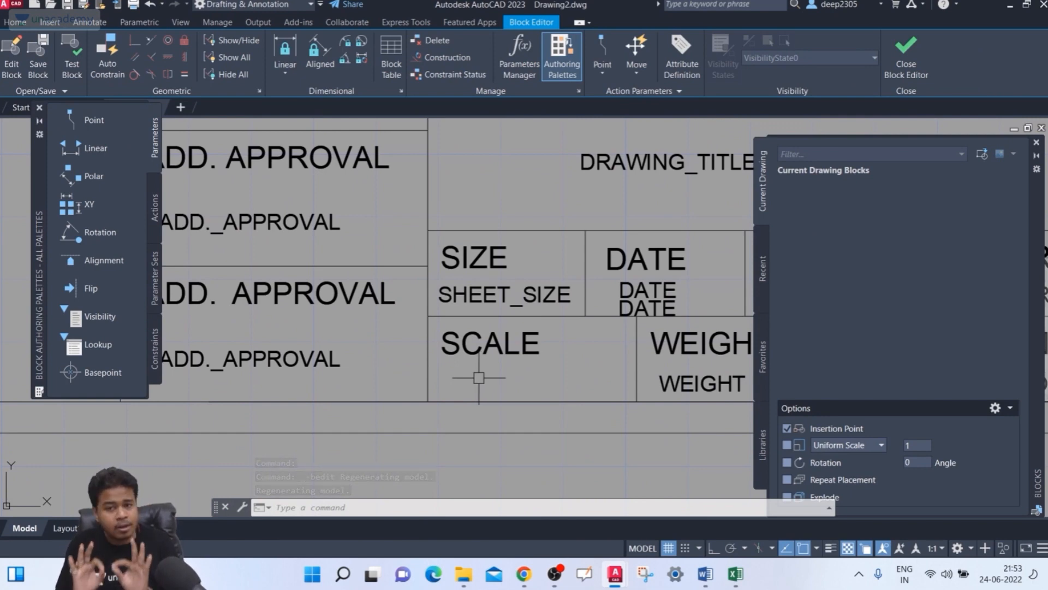
{"action": "type", "text": "s"}
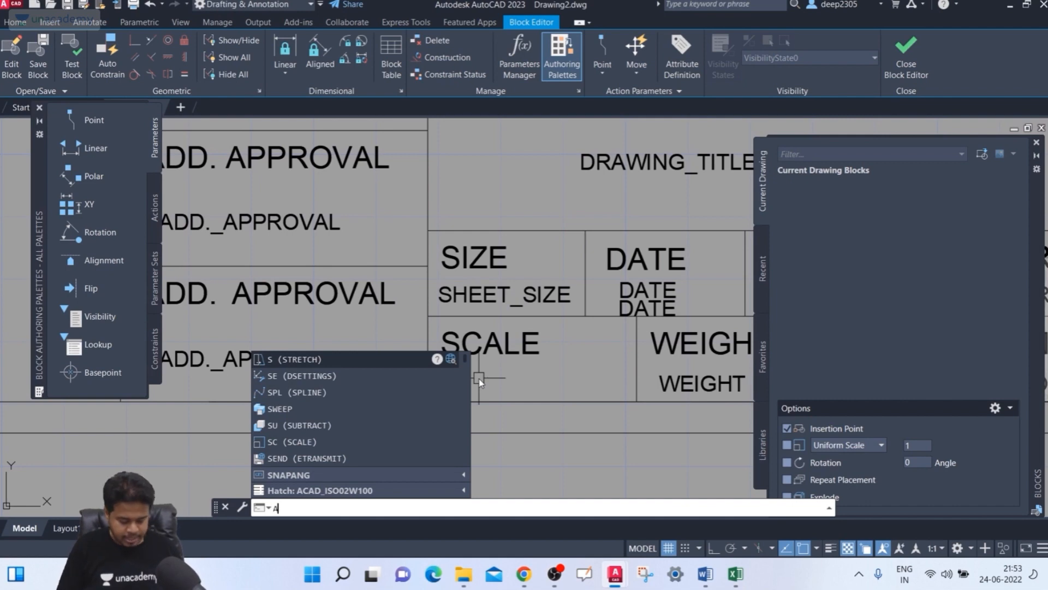
{"action": "type", "text": "ATTT"}
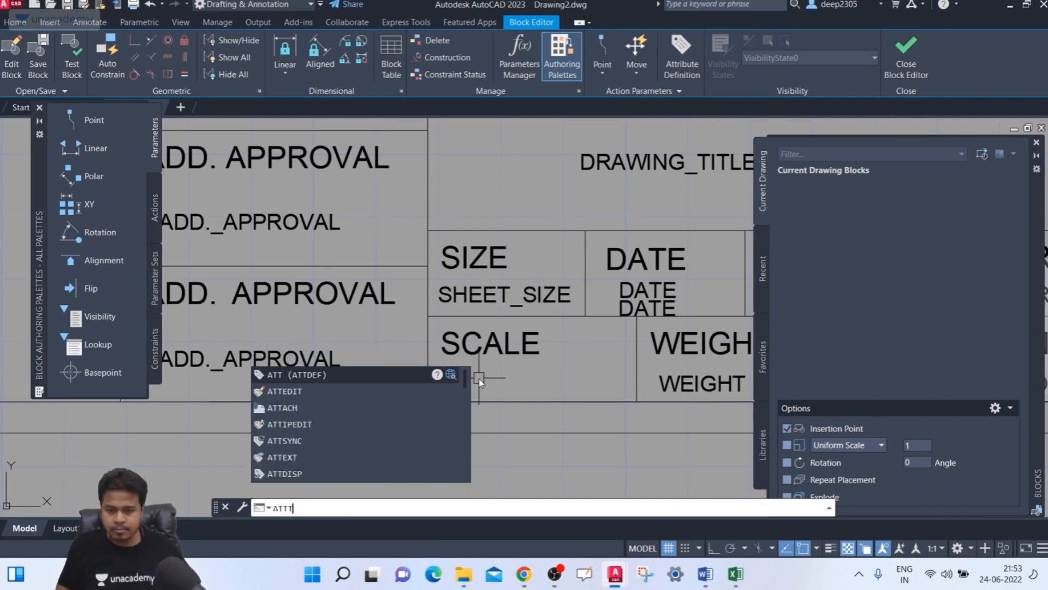
{"action": "key", "text": "Return"}
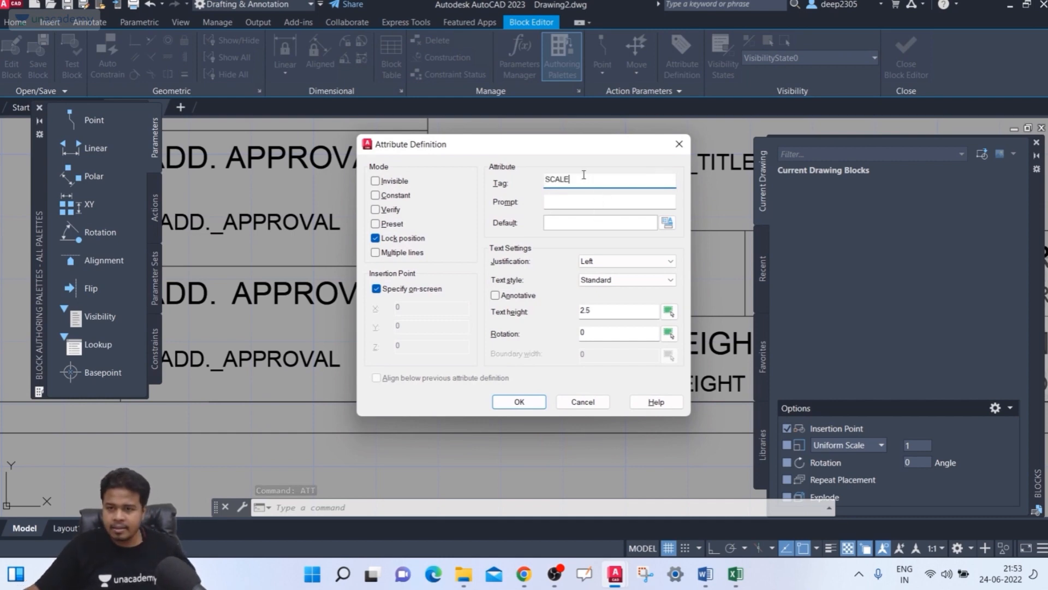
{"action": "type", "text": "SCALE"}
{"action": "double_click", "coordinate": [572, 185]}
{"action": "key", "text": "ctrl+c"}
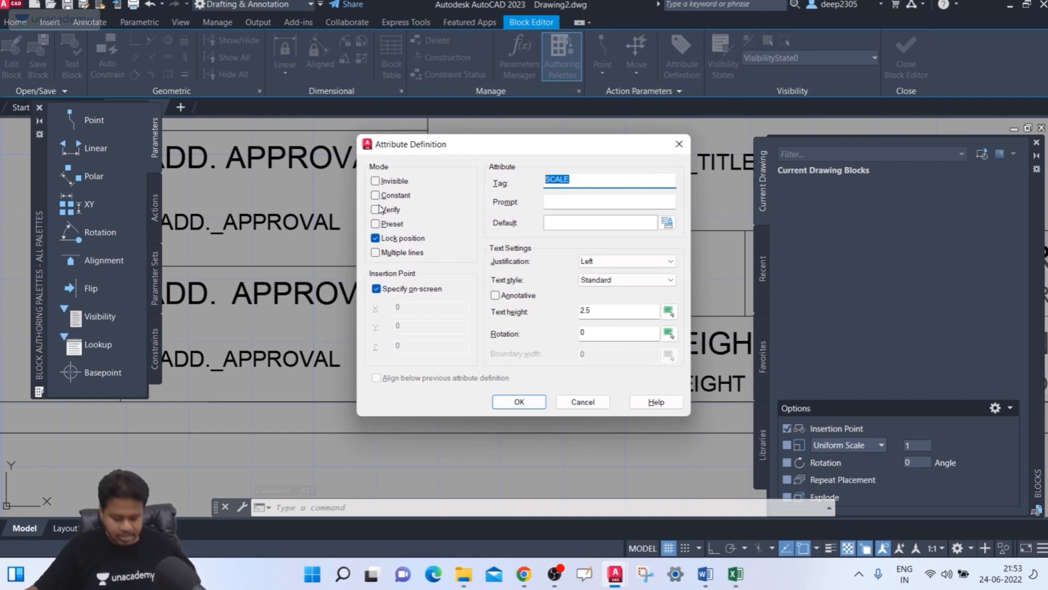
{"action": "left_click", "coordinate": [578, 202]}
{"action": "key", "text": "ctrl+v"}
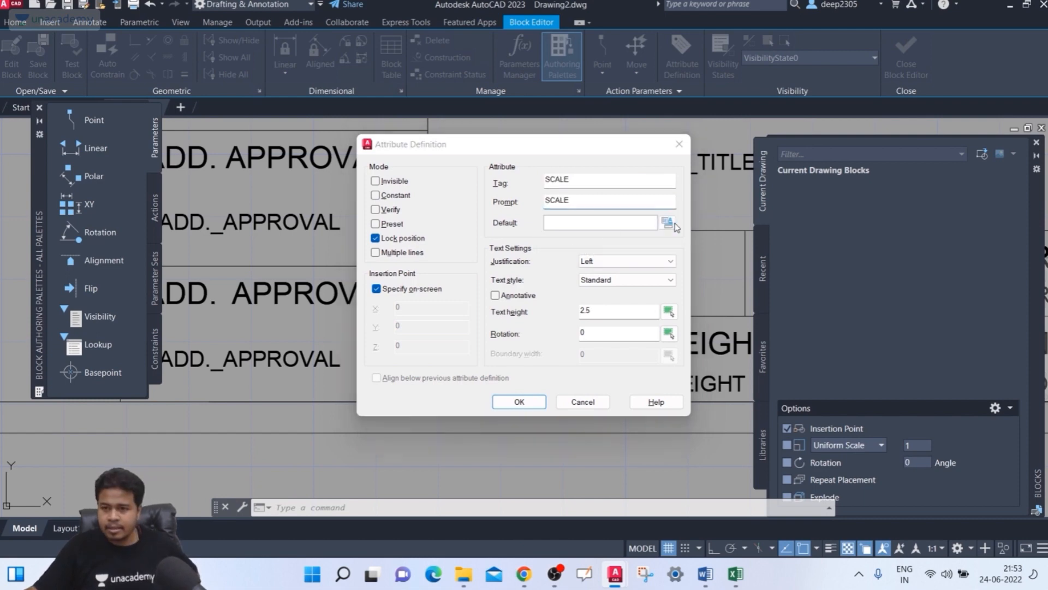
Step: Insert a field as the SCALE attribute's default, using the Objects category and the Object field name
{"action": "left_click", "coordinate": [667, 222]}
{"action": "left_click", "coordinate": [319, 223]}
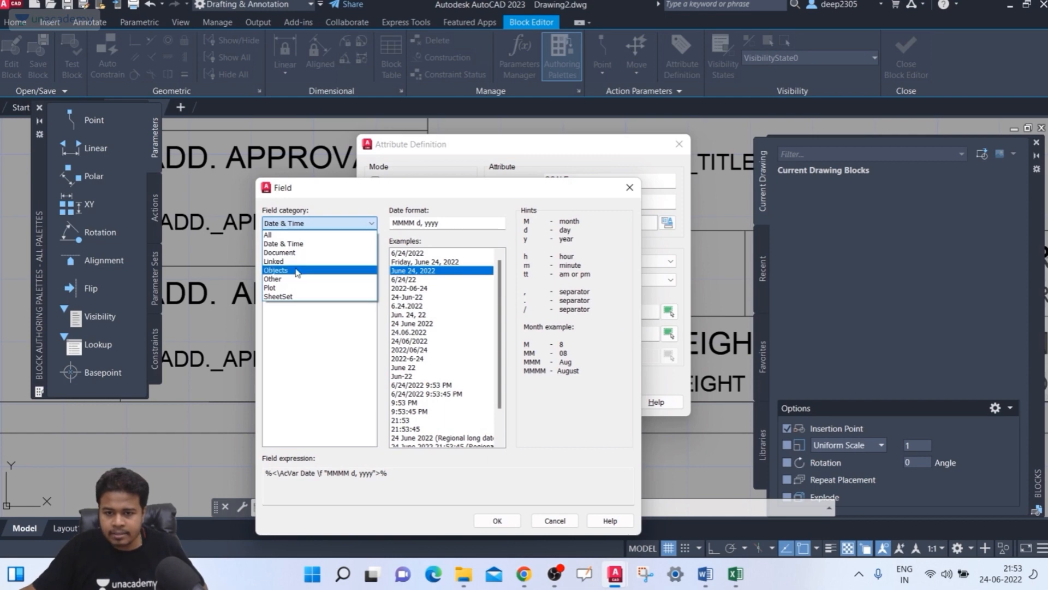
{"action": "left_click", "coordinate": [297, 271]}
{"action": "left_click", "coordinate": [282, 296]}
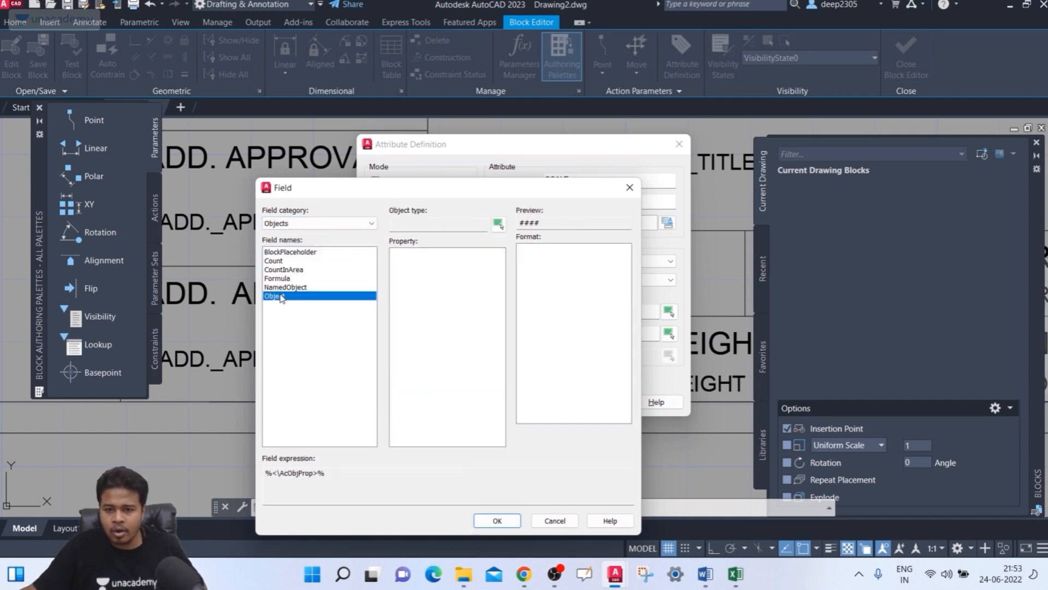
Step: Pick the sheet's border polyline as the object that the field refers to
{"action": "left_click", "coordinate": [498, 223]}
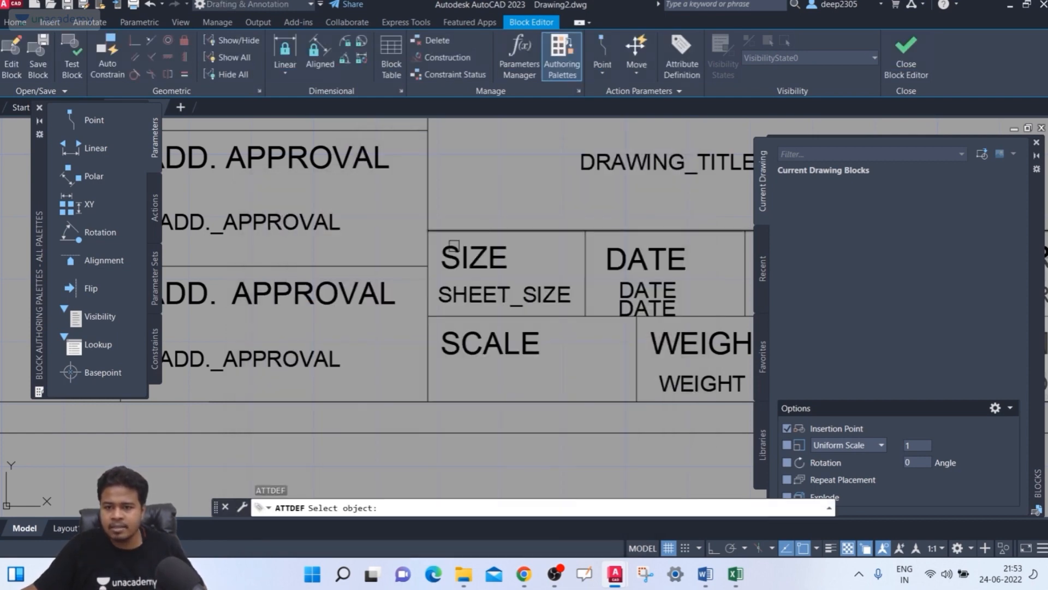
{"action": "scroll", "coordinate": [409, 249], "scroll_direction": "down", "scroll_amount": 3}
{"action": "scroll", "coordinate": [409, 250], "scroll_direction": "down", "scroll_amount": 4}
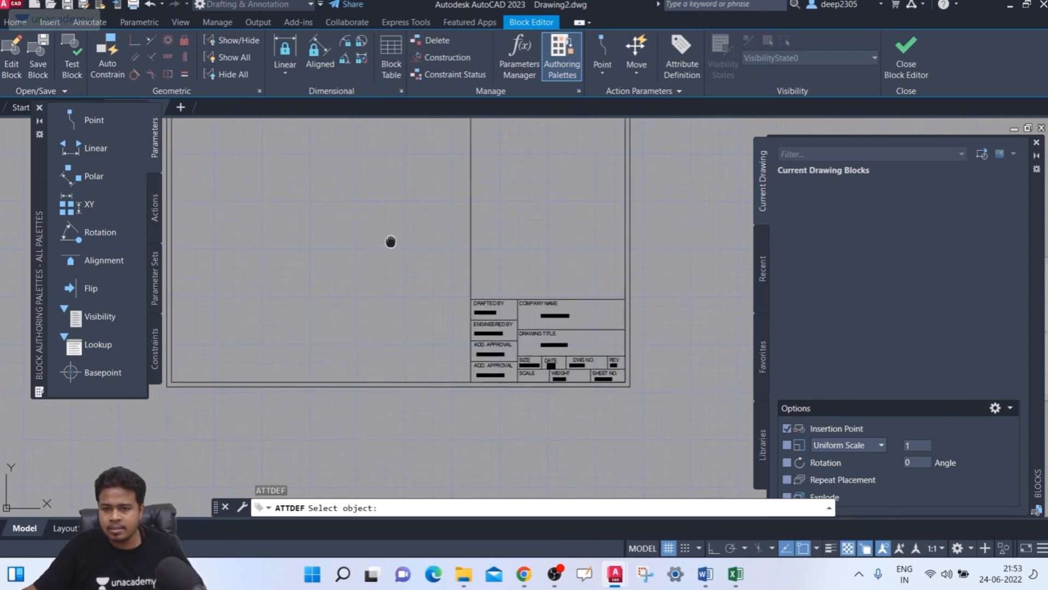
{"action": "scroll", "coordinate": [465, 303], "scroll_direction": "up", "scroll_amount": 2}
{"action": "scroll", "coordinate": [386, 322], "scroll_direction": "up", "scroll_amount": 2}
{"action": "scroll", "coordinate": [388, 317], "scroll_direction": "down", "scroll_amount": 4}
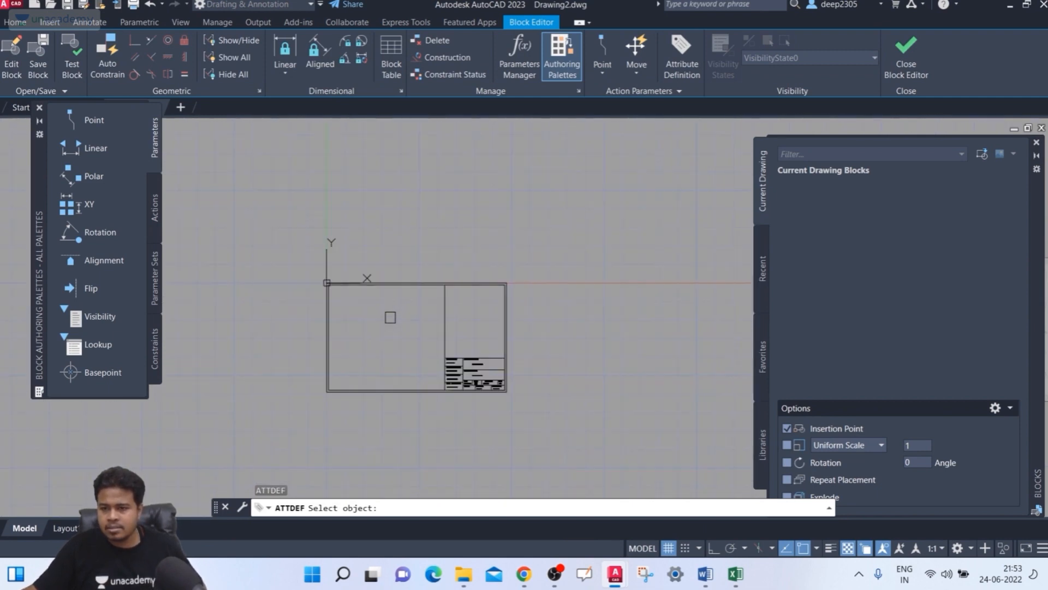
{"action": "scroll", "coordinate": [390, 317], "scroll_direction": "up", "scroll_amount": 4}
{"action": "middle_click_drag", "start_coordinate": [390, 318], "coordinate": [371, 228]}
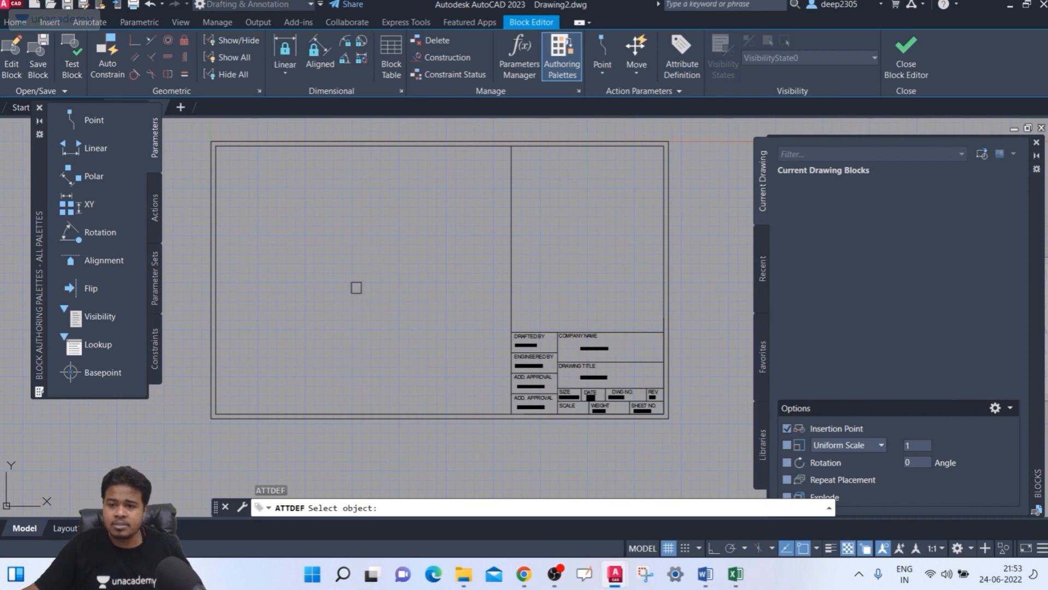
{"action": "middle_click_drag", "start_coordinate": [423, 299], "coordinate": [425, 324]}
{"action": "left_click", "coordinate": [407, 172]}
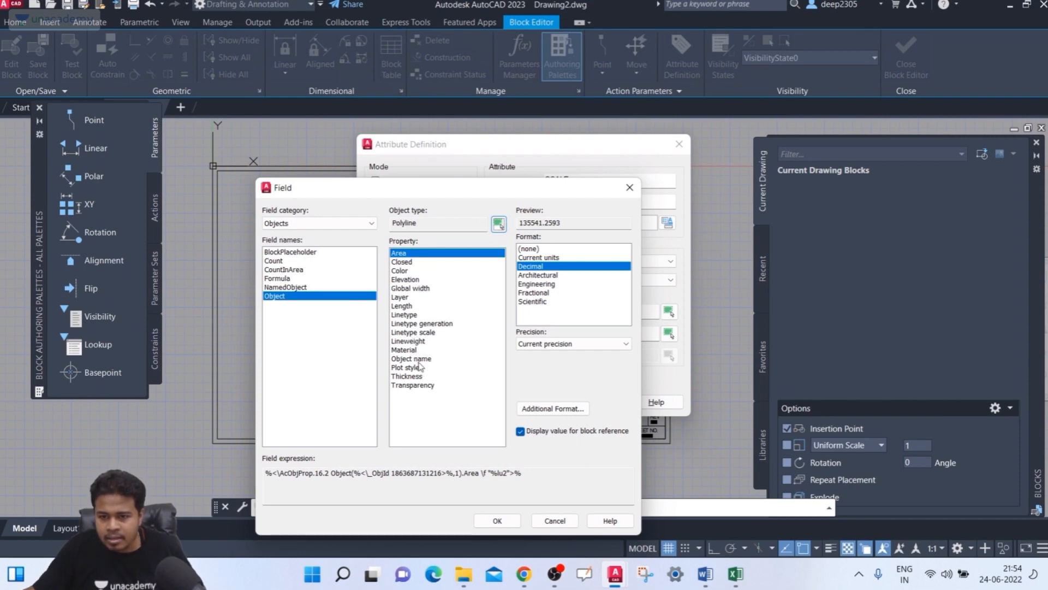
Step: Set the field to the polyline's Linetype scale property in Decimal format and accept it as the default value
{"action": "left_click", "coordinate": [406, 263]}
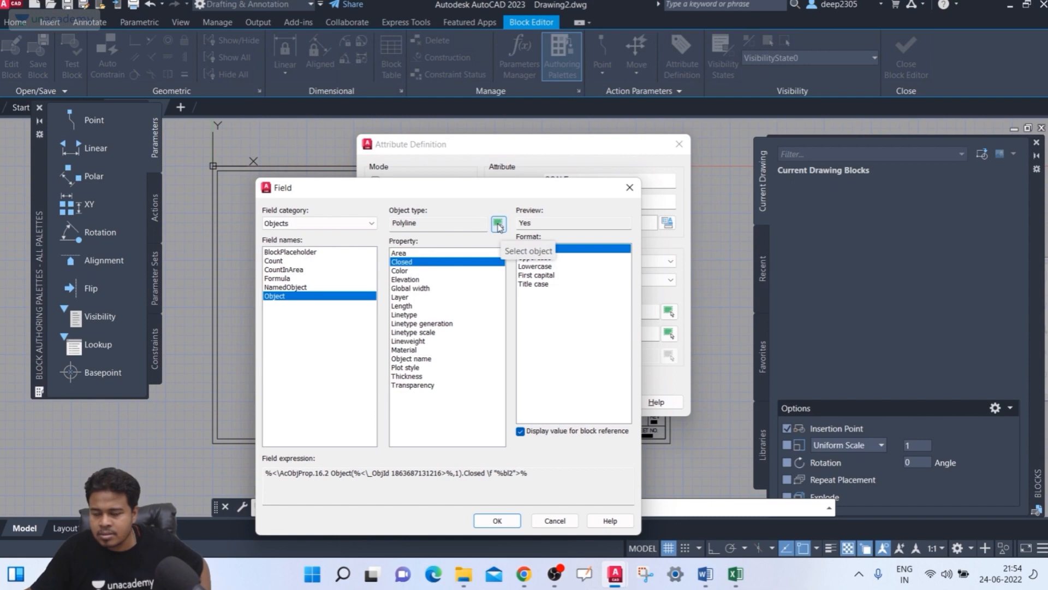
{"action": "left_click", "coordinate": [422, 333]}
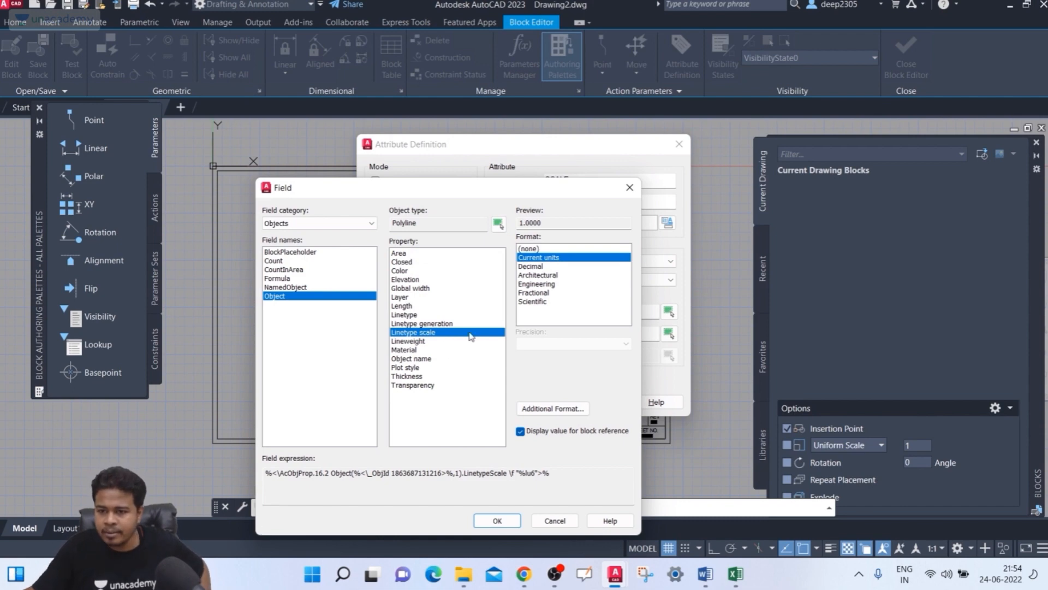
{"action": "left_click", "coordinate": [533, 267]}
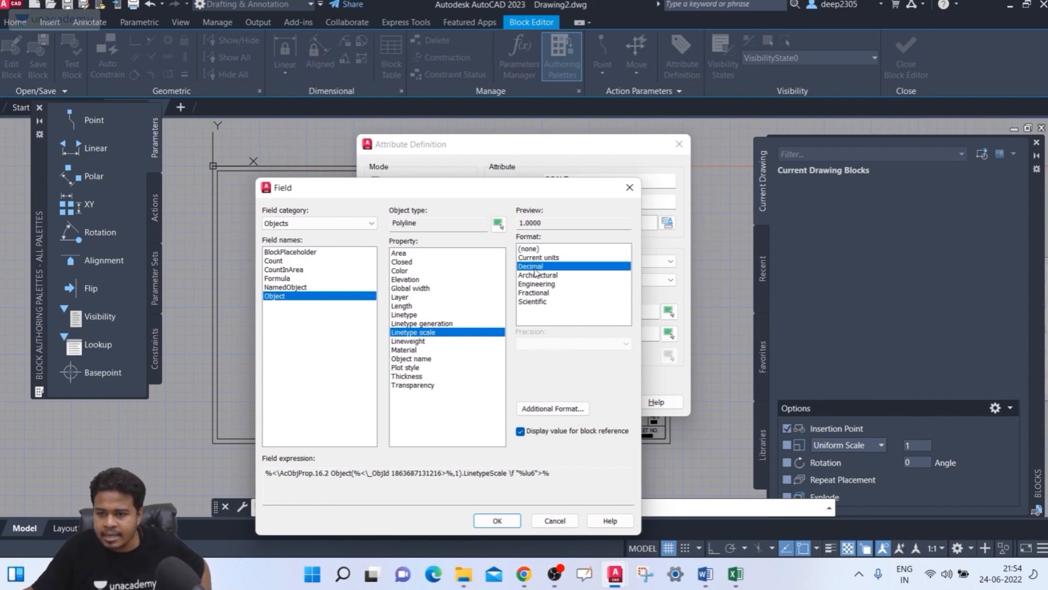
{"action": "left_click", "coordinate": [499, 522]}
Step: Place the SCALE attribute below the SCALE label in its cell, and close the Block Editor with the changes saved
{"action": "left_click", "coordinate": [503, 407]}
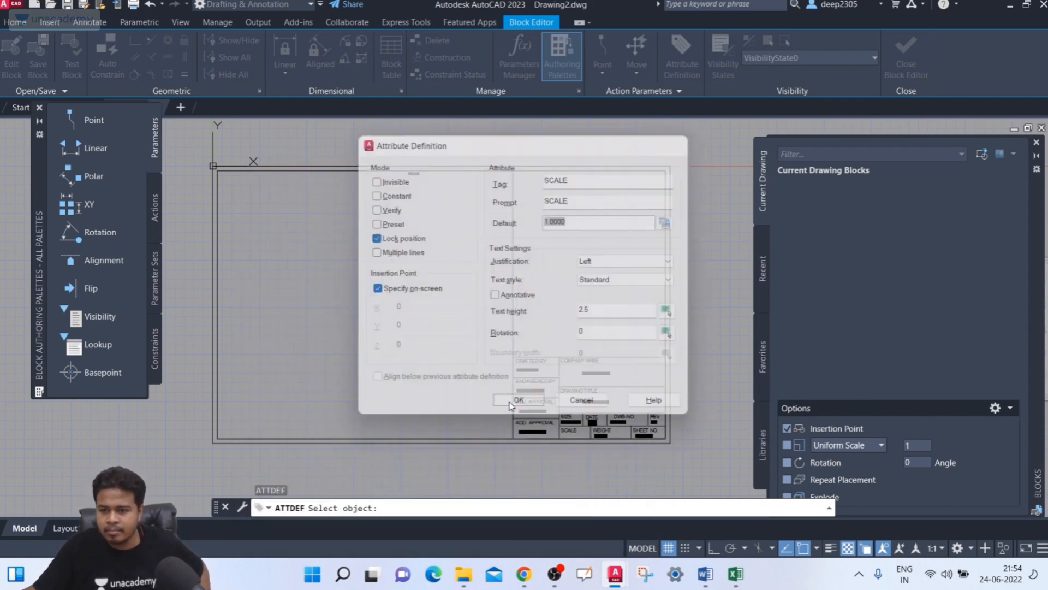
{"action": "scroll", "coordinate": [546, 440], "scroll_direction": "up", "scroll_amount": 5}
{"action": "middle_click_drag", "start_coordinate": [600, 429], "coordinate": [481, 425]}
{"action": "left_click", "coordinate": [515, 417]}
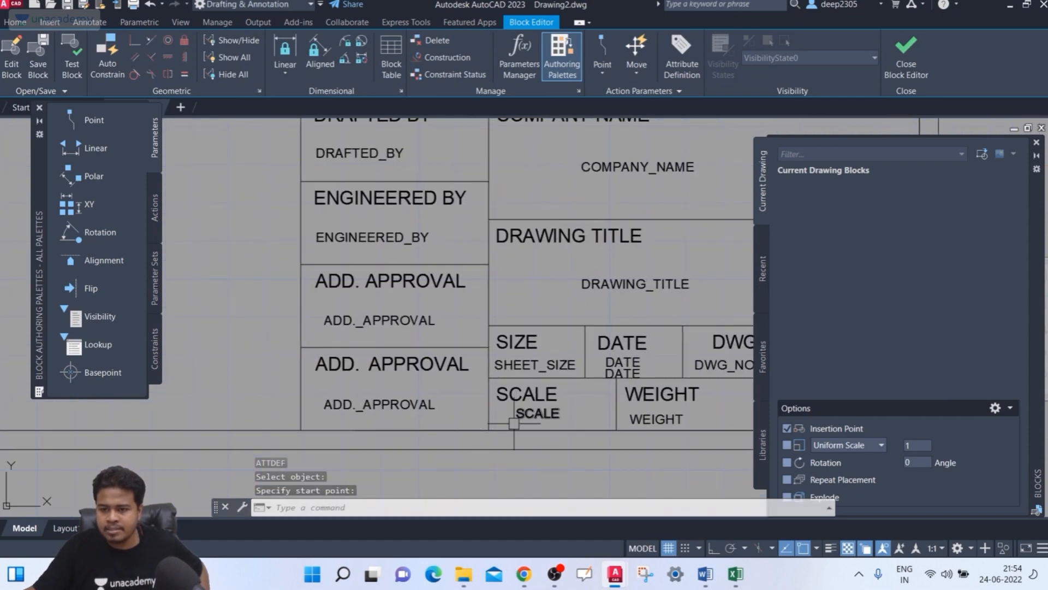
{"action": "left_click", "coordinate": [906, 61]}
{"action": "left_click", "coordinate": [542, 260]}
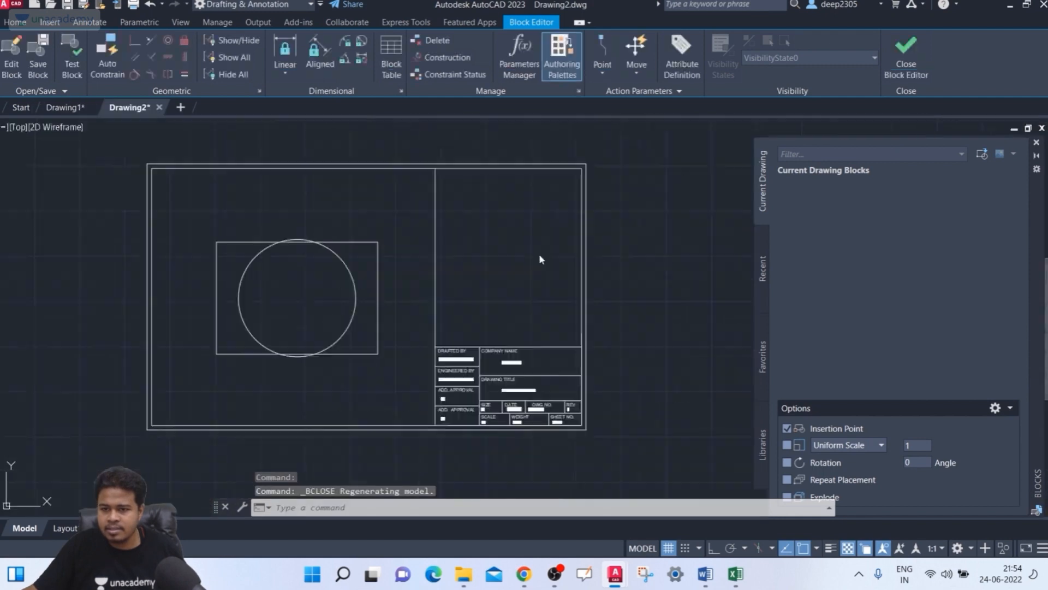
Step: Insert another copy of the title block beside the first sheet, accepting its default attribute values
{"action": "scroll", "coordinate": [524, 251], "scroll_direction": "down", "scroll_amount": 4}
{"action": "middle_click_drag", "start_coordinate": [512, 253], "coordinate": [464, 252]}
{"action": "scroll", "coordinate": [448, 254], "scroll_direction": "up", "scroll_amount": 4}
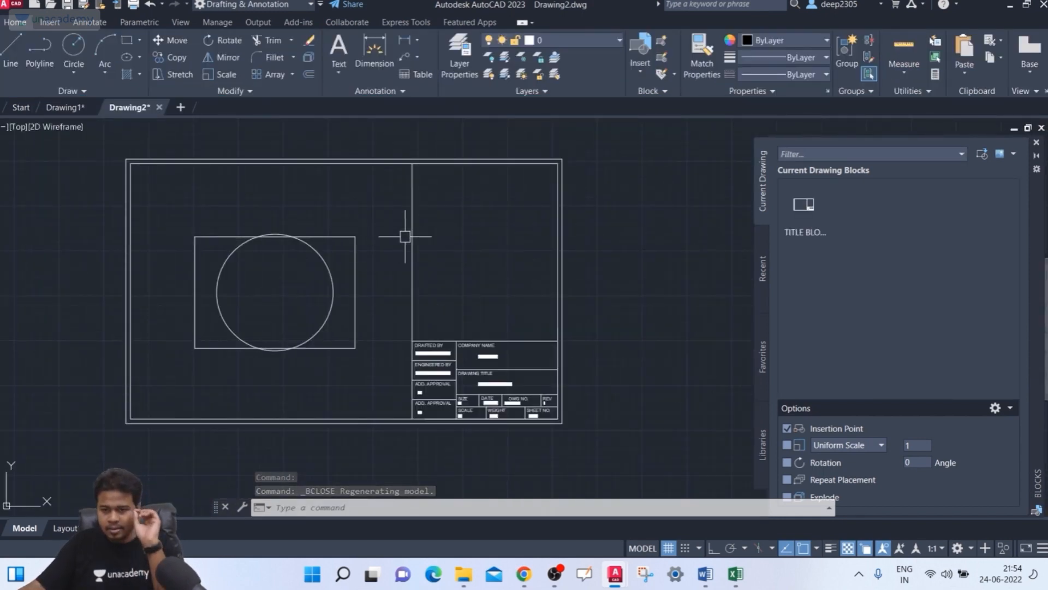
{"action": "middle_click_drag", "start_coordinate": [405, 237], "coordinate": [406, 237]}
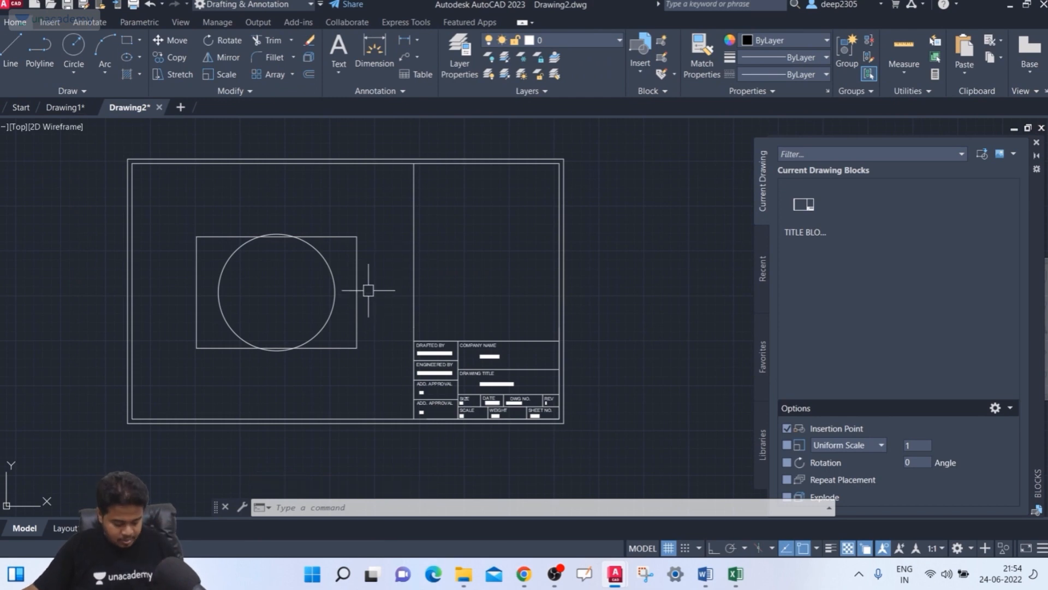
{"action": "left_click", "coordinate": [803, 210]}
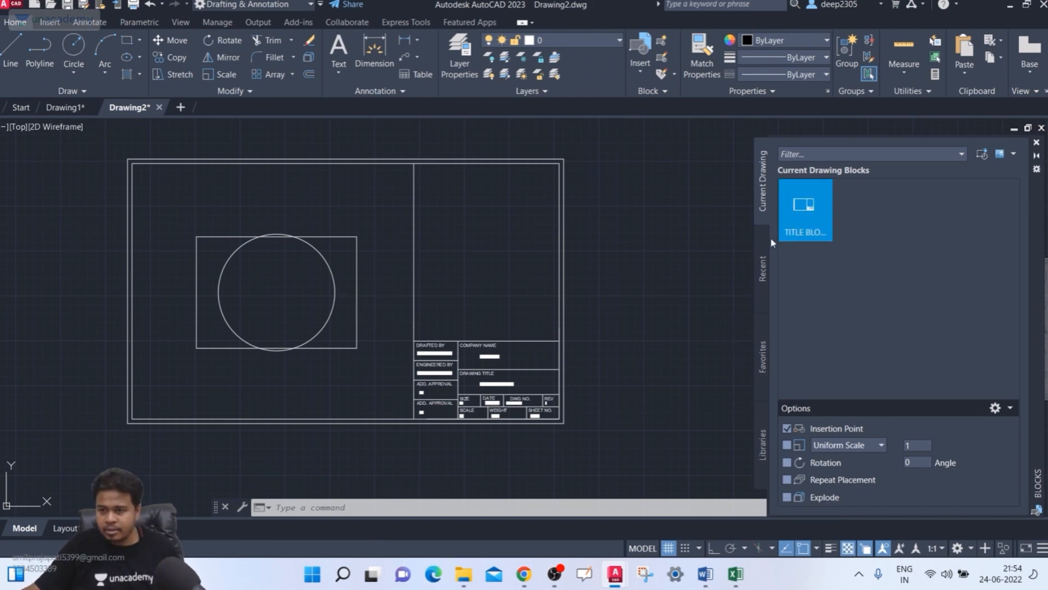
{"action": "scroll", "coordinate": [594, 231], "scroll_direction": "down", "scroll_amount": 4}
{"action": "middle_click_drag", "start_coordinate": [594, 231], "coordinate": [331, 241]}
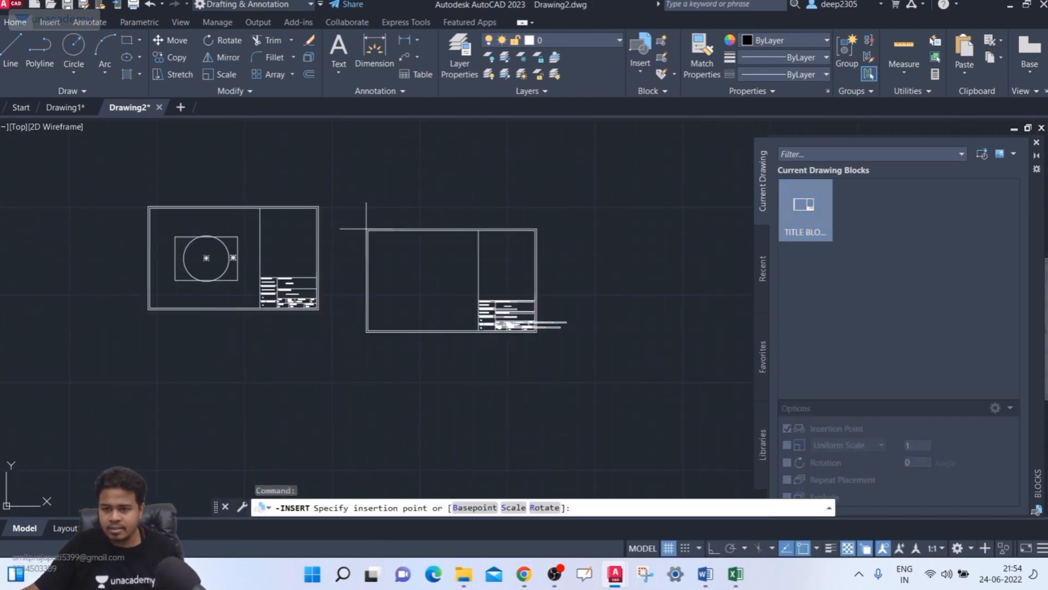
{"action": "left_click", "coordinate": [420, 208]}
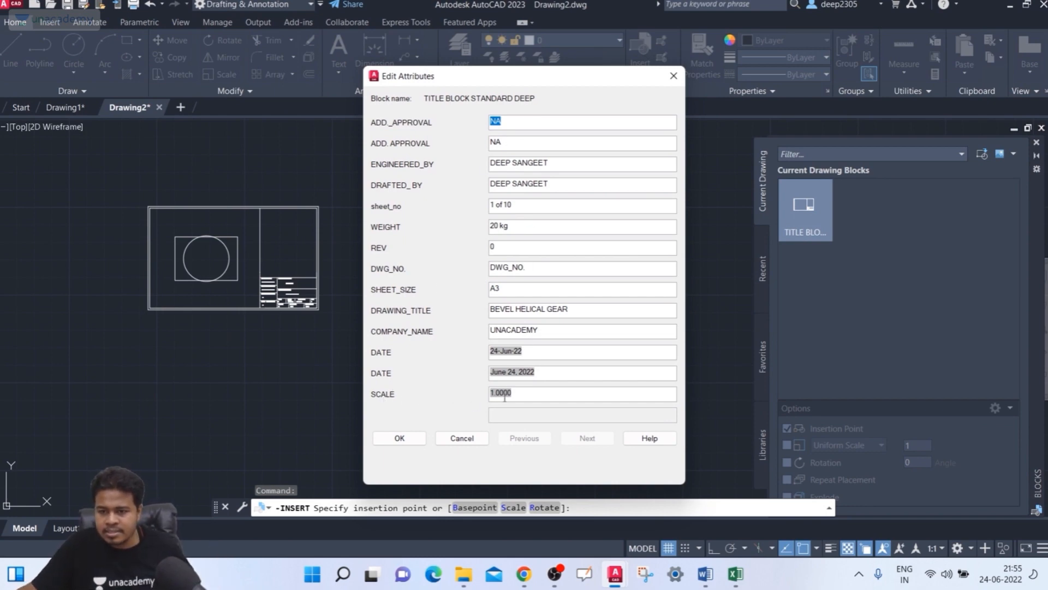
{"action": "left_click", "coordinate": [530, 393]}
{"action": "left_click_drag", "start_coordinate": [519, 392], "coordinate": [468, 407]}
{"action": "left_click", "coordinate": [537, 391]}
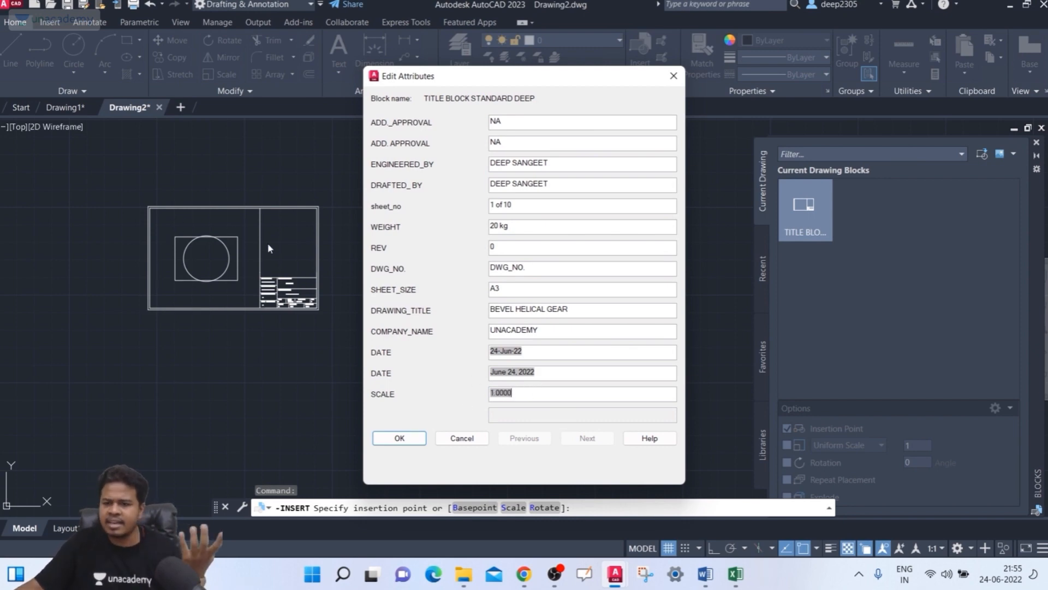
{"action": "left_click", "coordinate": [401, 437]}
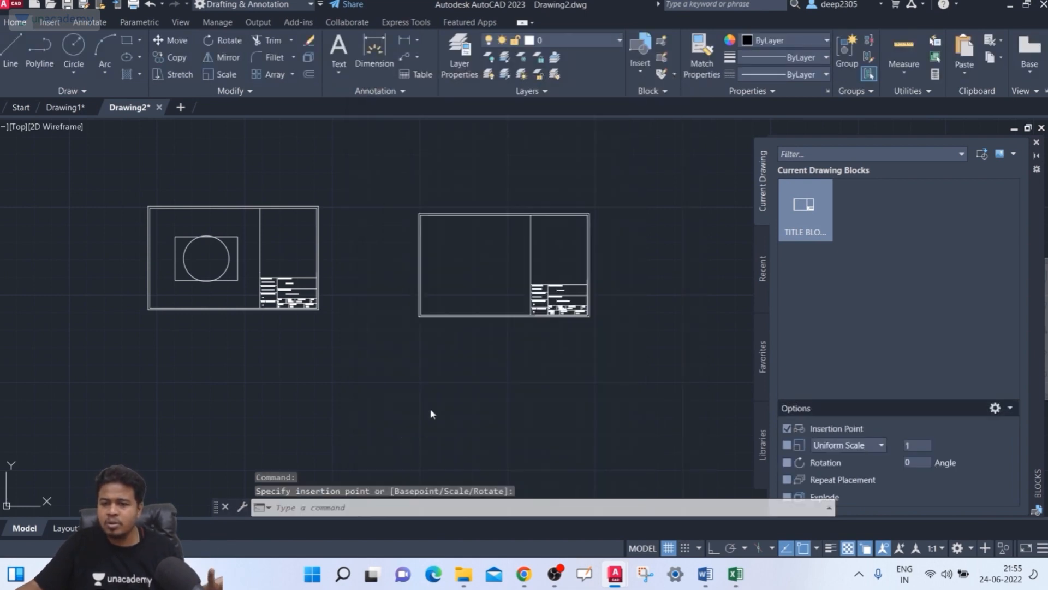
Step: Examine the field value shown in the SCALE cell of the newly inserted title block
{"action": "scroll", "coordinate": [569, 292], "scroll_direction": "up", "scroll_amount": 10}
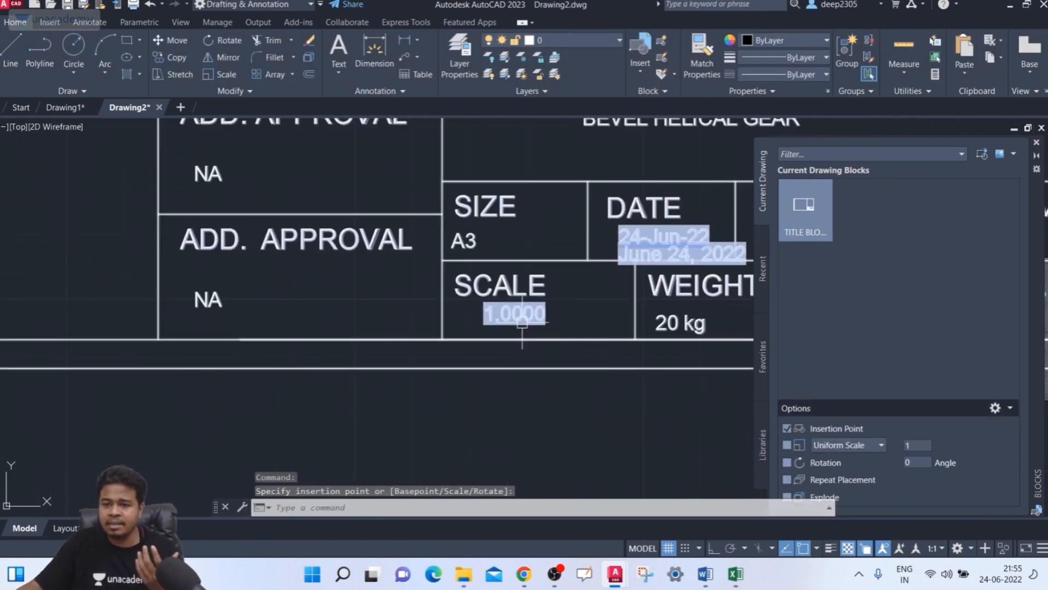
{"action": "middle_click_drag", "start_coordinate": [515, 331], "coordinate": [381, 363]}
{"action": "scroll", "coordinate": [541, 289], "scroll_direction": "down", "scroll_amount": 5}
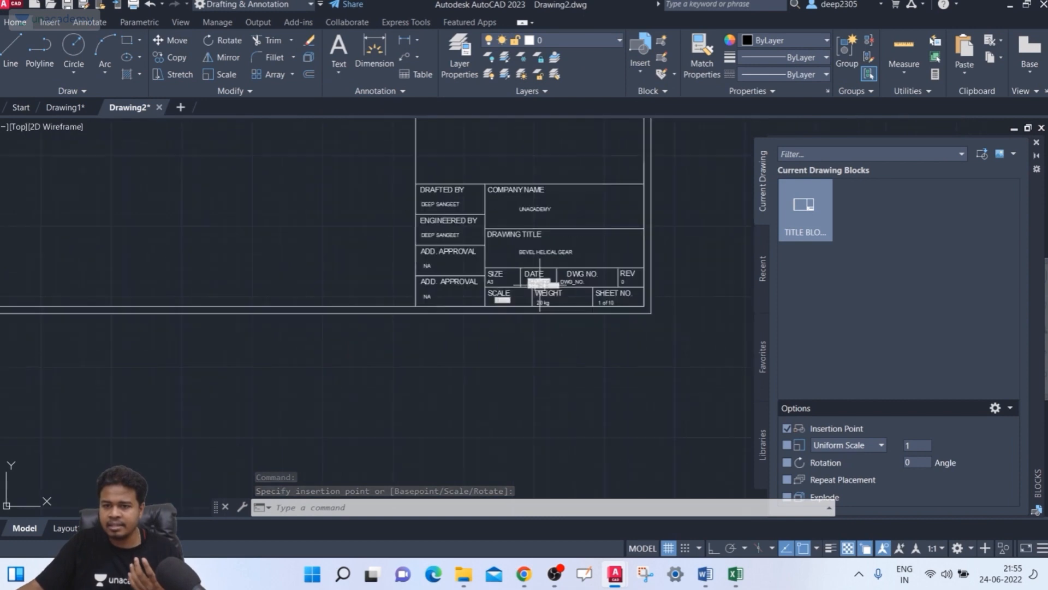
{"action": "scroll", "coordinate": [538, 287], "scroll_direction": "up", "scroll_amount": 8}
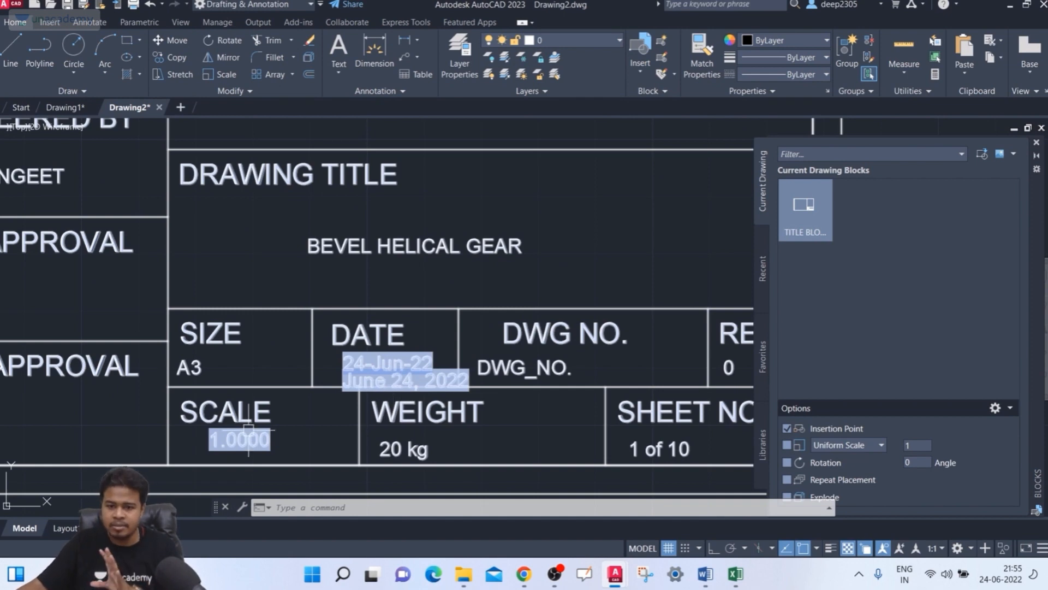
{"action": "scroll", "coordinate": [248, 430], "scroll_direction": "down", "scroll_amount": 5}
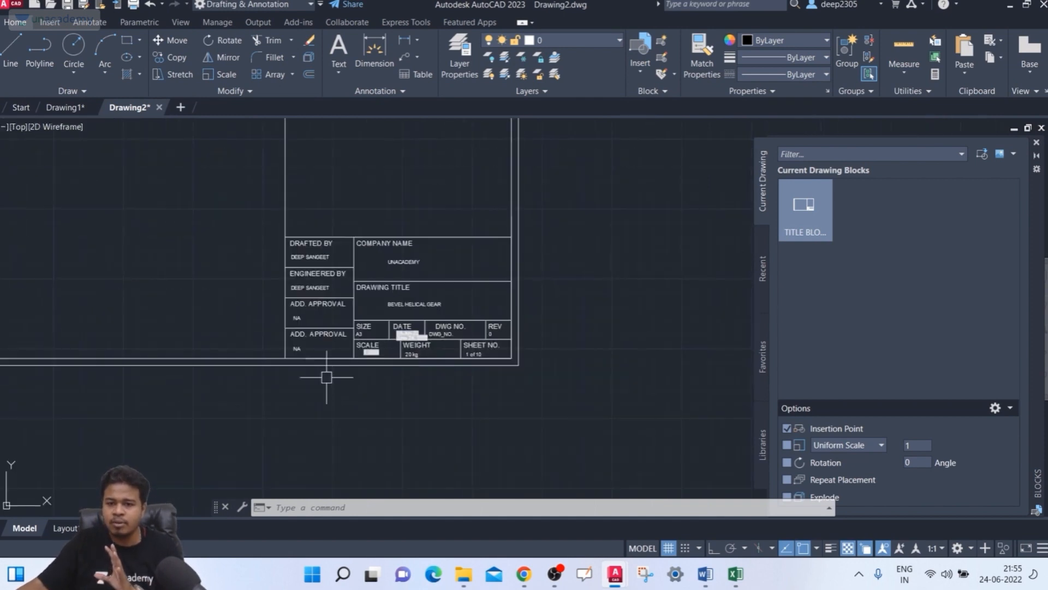
{"action": "middle_click_drag", "start_coordinate": [325, 375], "coordinate": [337, 384]}
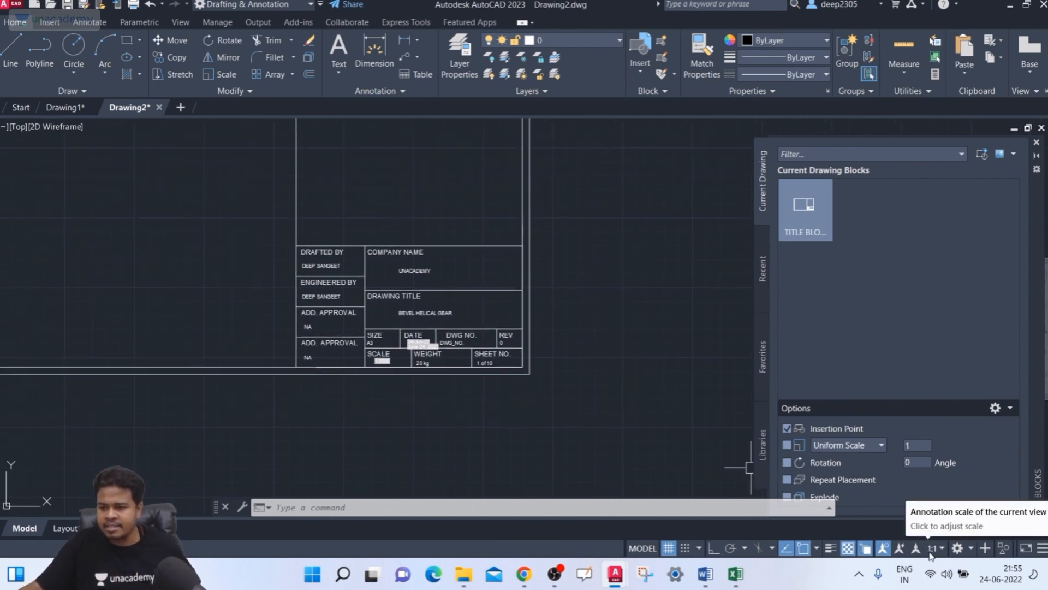
{"action": "scroll", "coordinate": [387, 366], "scroll_direction": "up", "scroll_amount": 6}
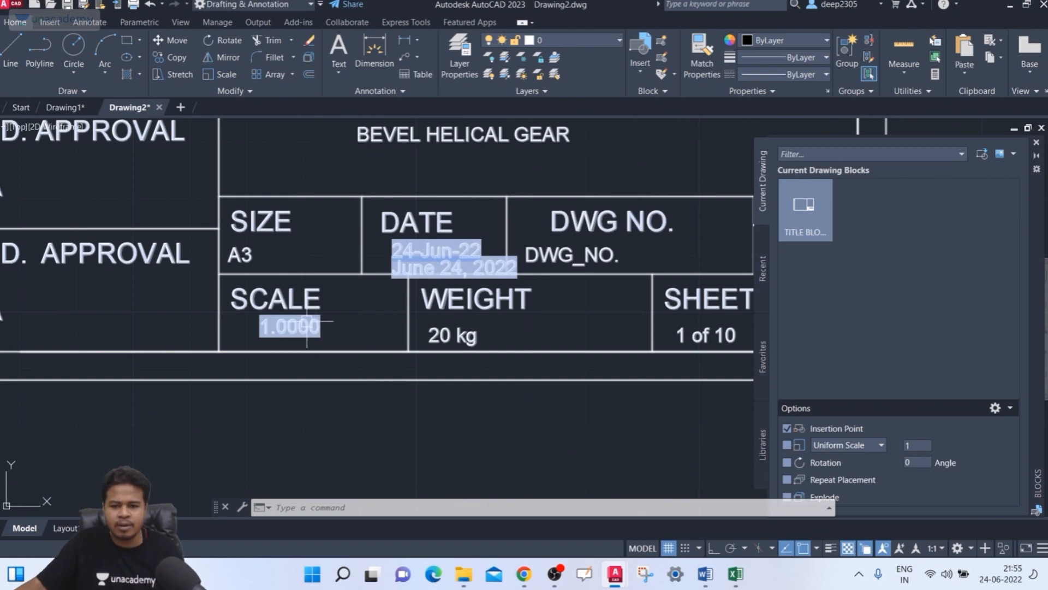
{"action": "scroll", "coordinate": [307, 322], "scroll_direction": "down", "scroll_amount": 8}
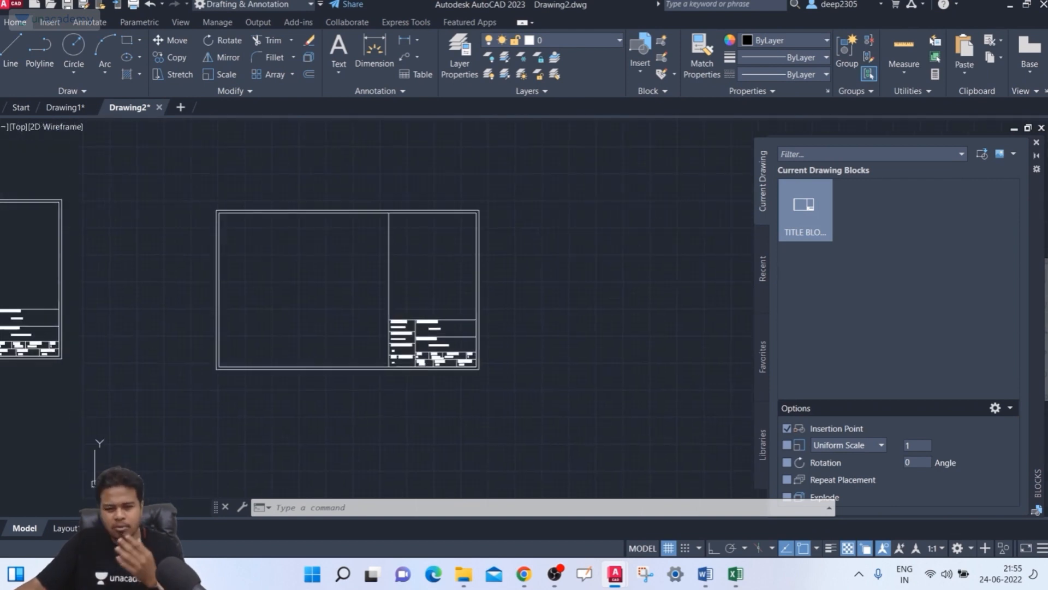
{"action": "scroll", "coordinate": [421, 362], "scroll_direction": "up", "scroll_amount": 4}
{"action": "scroll", "coordinate": [421, 361], "scroll_direction": "down", "scroll_amount": 4}
{"action": "middle_click_drag", "start_coordinate": [422, 363], "coordinate": [471, 393]}
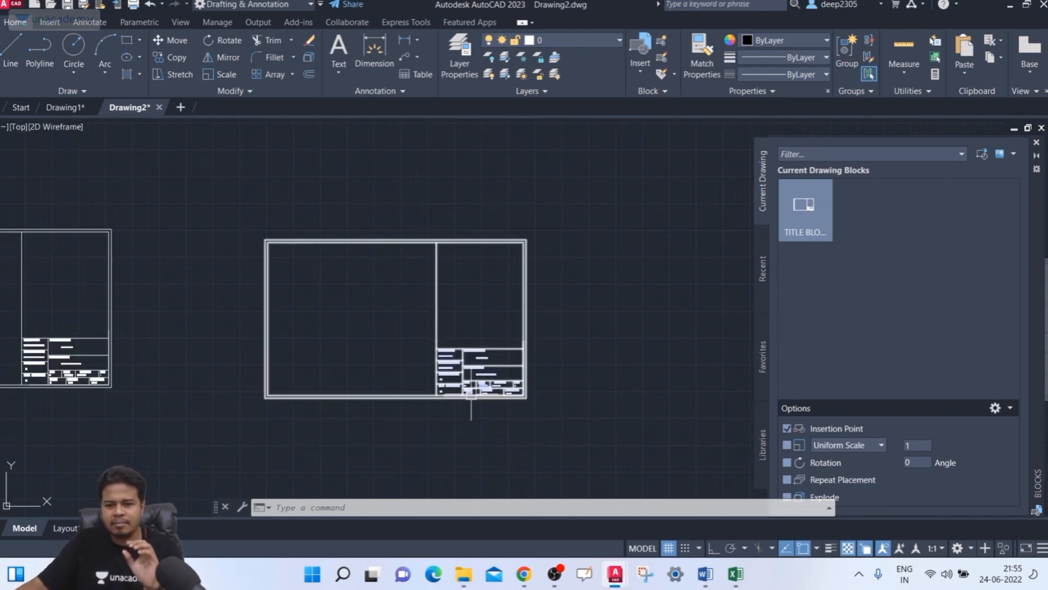
{"action": "scroll", "coordinate": [461, 392], "scroll_direction": "up", "scroll_amount": 4}
{"action": "scroll", "coordinate": [462, 396], "scroll_direction": "down", "scroll_amount": 4}
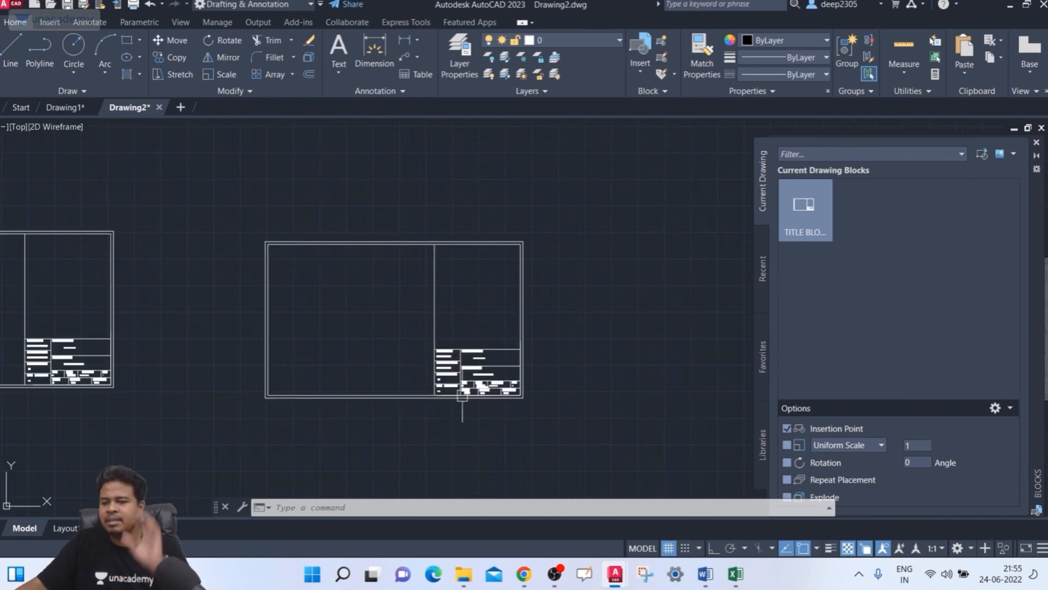
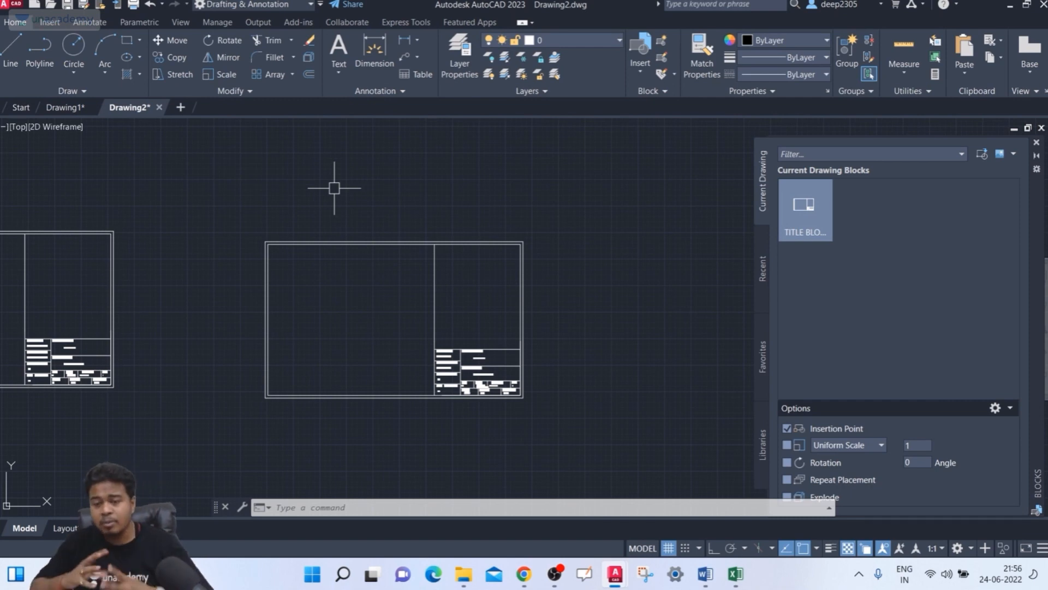
Step: Review the new sheet's title block cells again, focusing on SCALE, and its empty drawing area
{"action": "scroll", "coordinate": [458, 379], "scroll_direction": "up", "scroll_amount": 6}
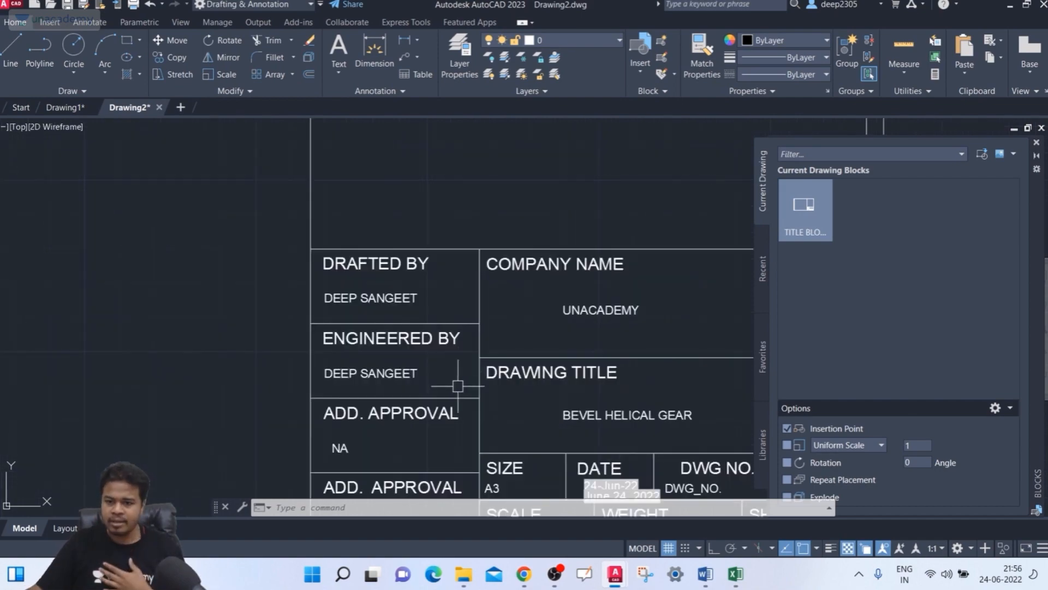
{"action": "scroll", "coordinate": [459, 403], "scroll_direction": "up", "scroll_amount": 3}
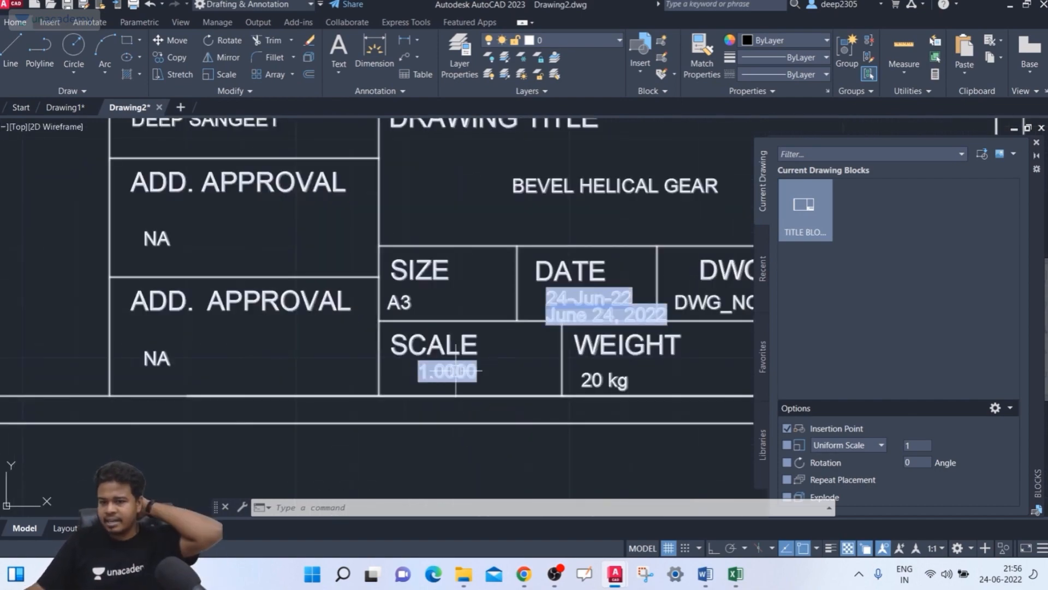
{"action": "scroll", "coordinate": [473, 378], "scroll_direction": "down", "scroll_amount": 6}
{"action": "scroll", "coordinate": [474, 377], "scroll_direction": "up", "scroll_amount": 2}
{"action": "middle_click_drag", "start_coordinate": [472, 374], "coordinate": [491, 384]}
{"action": "key", "text": "Escape"}
{"action": "key", "text": "Escape"}
{"action": "key", "text": "Escape"}
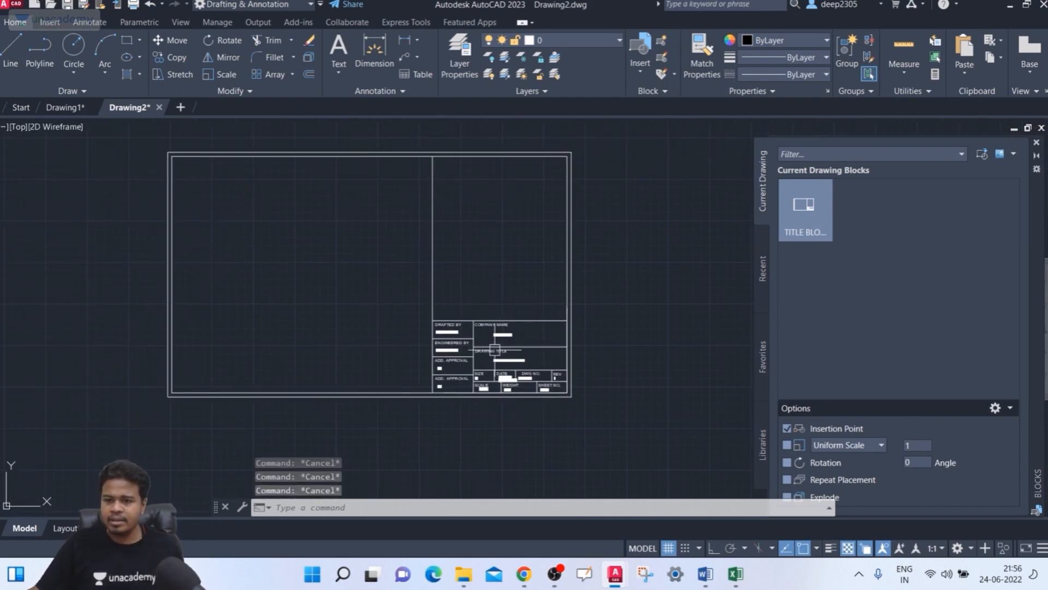
{"action": "scroll", "coordinate": [486, 389], "scroll_direction": "up", "scroll_amount": 6}
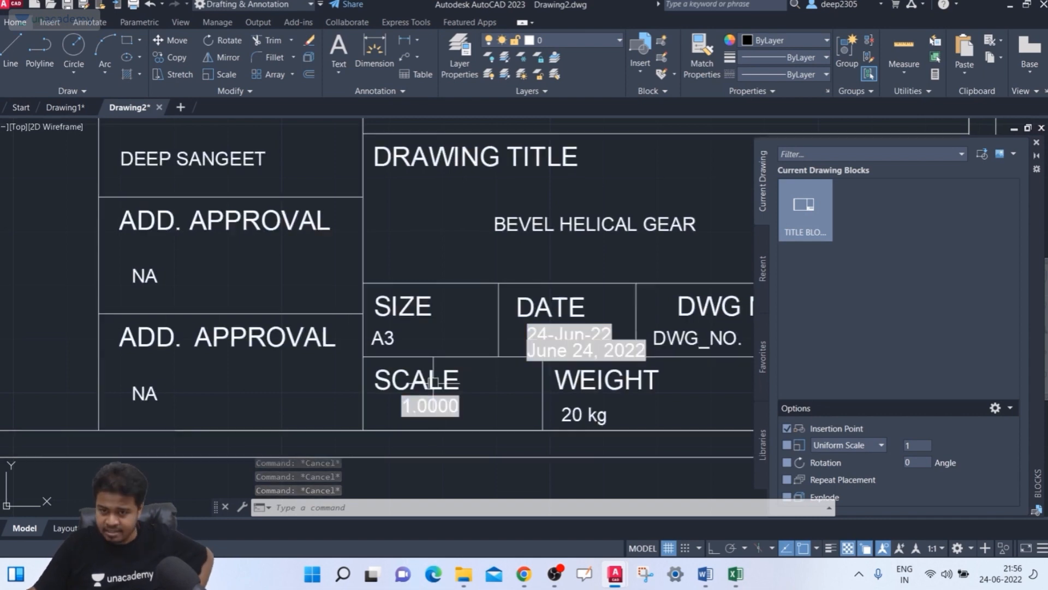
{"action": "scroll", "coordinate": [451, 341], "scroll_direction": "down", "scroll_amount": 5}
{"action": "middle_click_drag", "start_coordinate": [172, 264], "coordinate": [327, 358]}
{"action": "scroll", "coordinate": [222, 277], "scroll_direction": "up", "scroll_amount": 2}
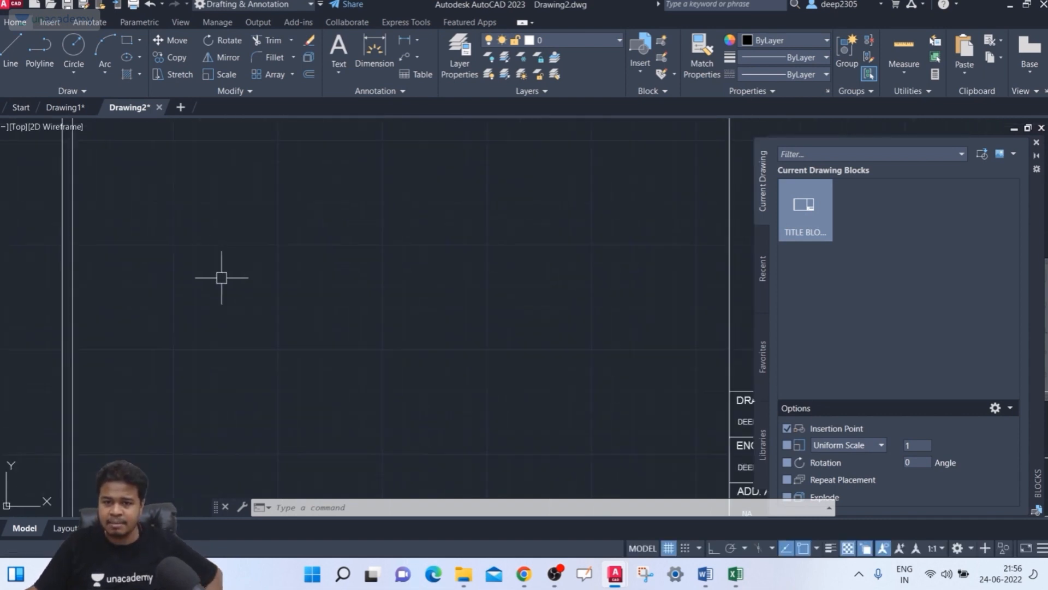
{"action": "scroll", "coordinate": [109, 283], "scroll_direction": "down", "scroll_amount": 3}
{"action": "scroll", "coordinate": [246, 346], "scroll_direction": "up", "scroll_amount": 5}
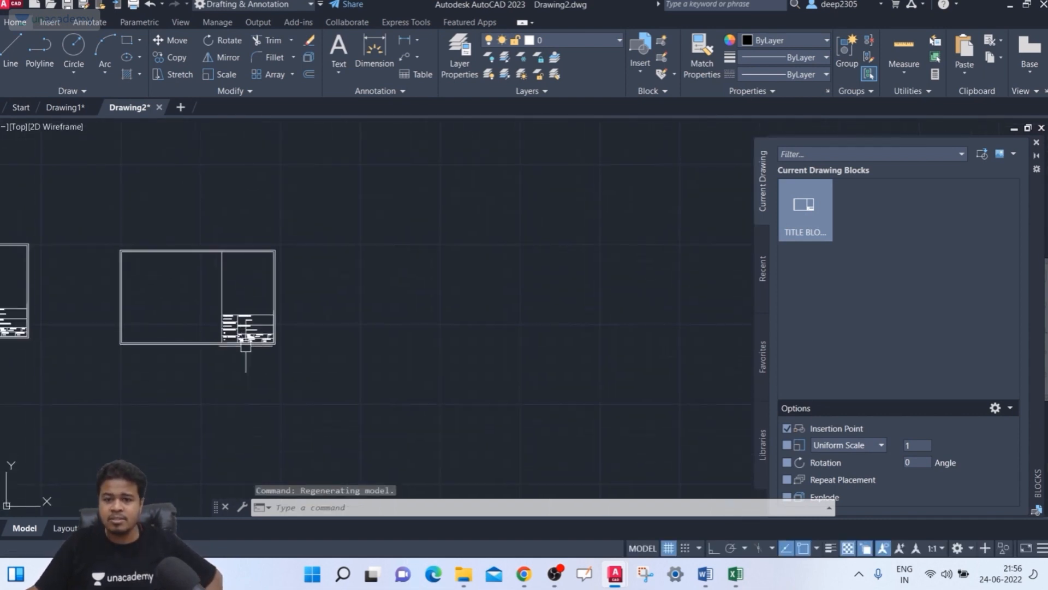
{"action": "middle_click_drag", "start_coordinate": [210, 307], "coordinate": [467, 339]}
{"action": "scroll", "coordinate": [237, 335], "scroll_direction": "down", "scroll_amount": 8}
{"action": "scroll", "coordinate": [302, 338], "scroll_direction": "up", "scroll_amount": 4}
{"action": "scroll", "coordinate": [467, 339], "scroll_direction": "down", "scroll_amount": 5}
{"action": "middle_click_drag", "start_coordinate": [482, 297], "coordinate": [417, 321]}
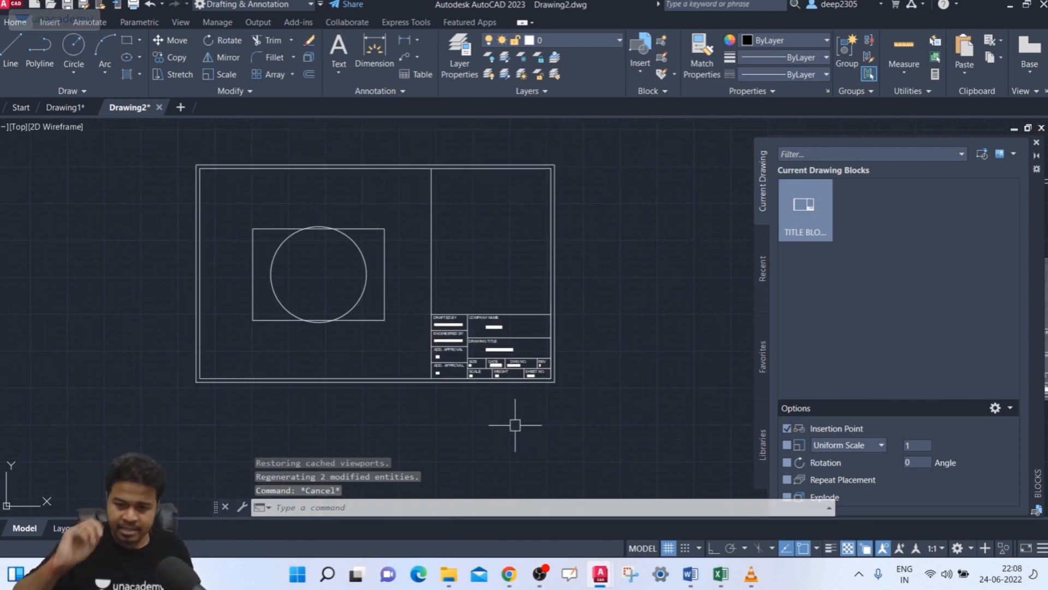
Step: Start ATTEDIT on the title block of the sheet containing the circle and rectangle, and enter an approver's name in ADD._APPROVAL
{"action": "type", "text": "ATT"}
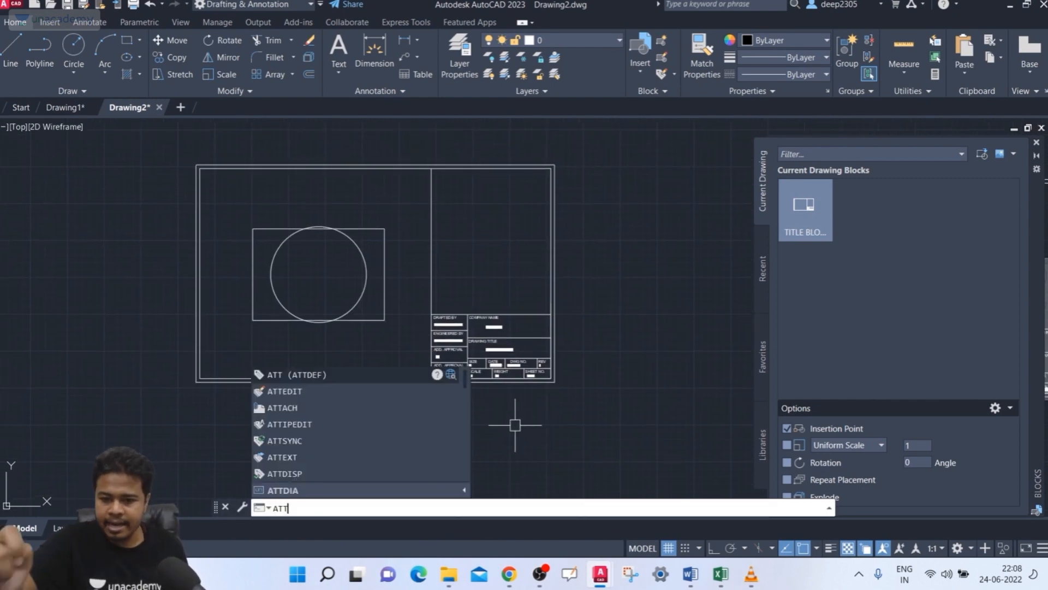
{"action": "type", "text": "edit"}
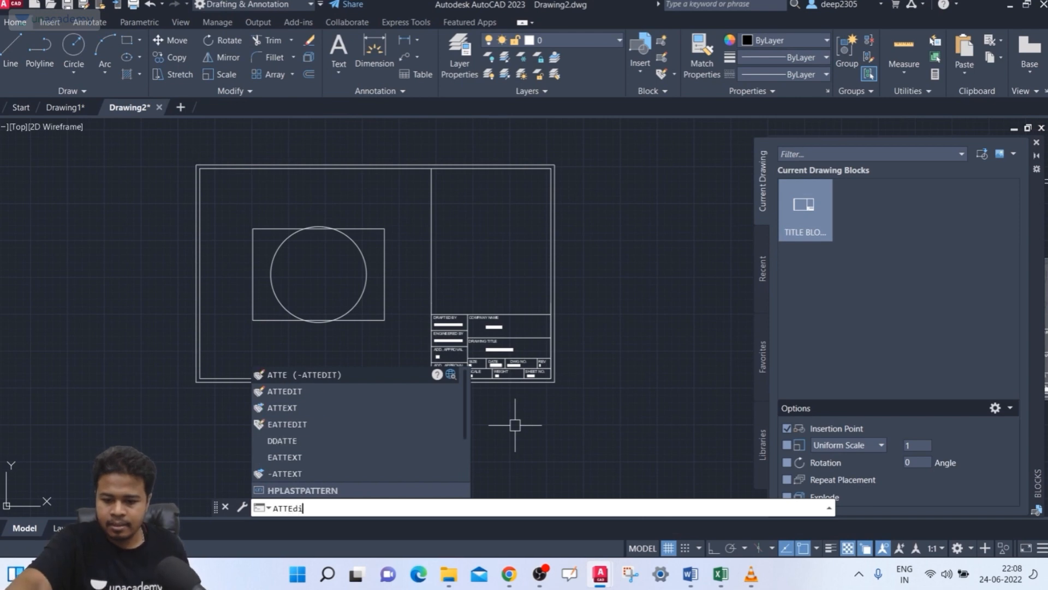
{"action": "key", "text": "Return"}
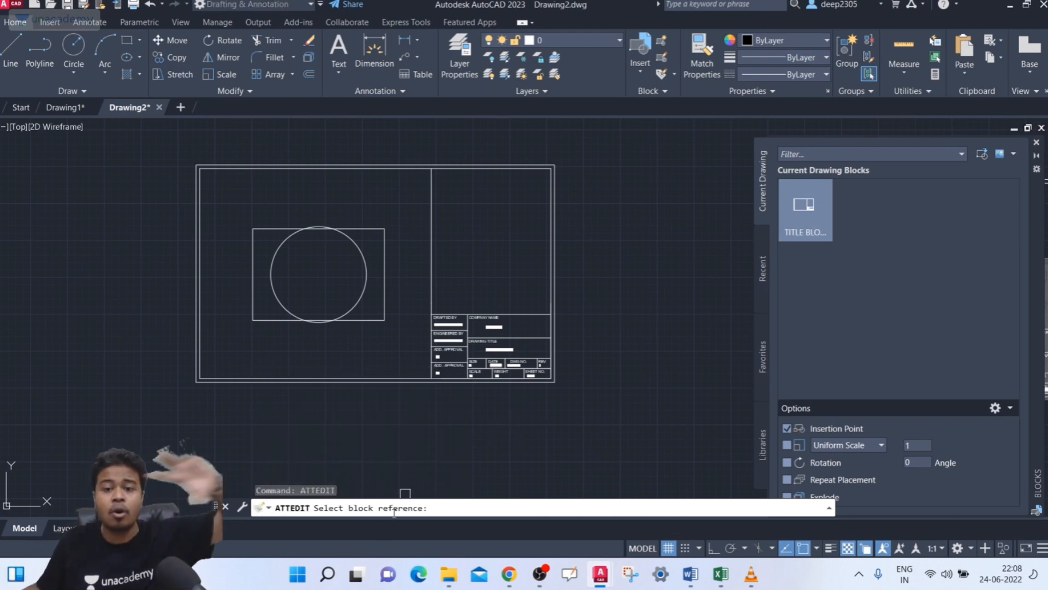
{"action": "scroll", "coordinate": [444, 394], "scroll_direction": "down", "scroll_amount": 2}
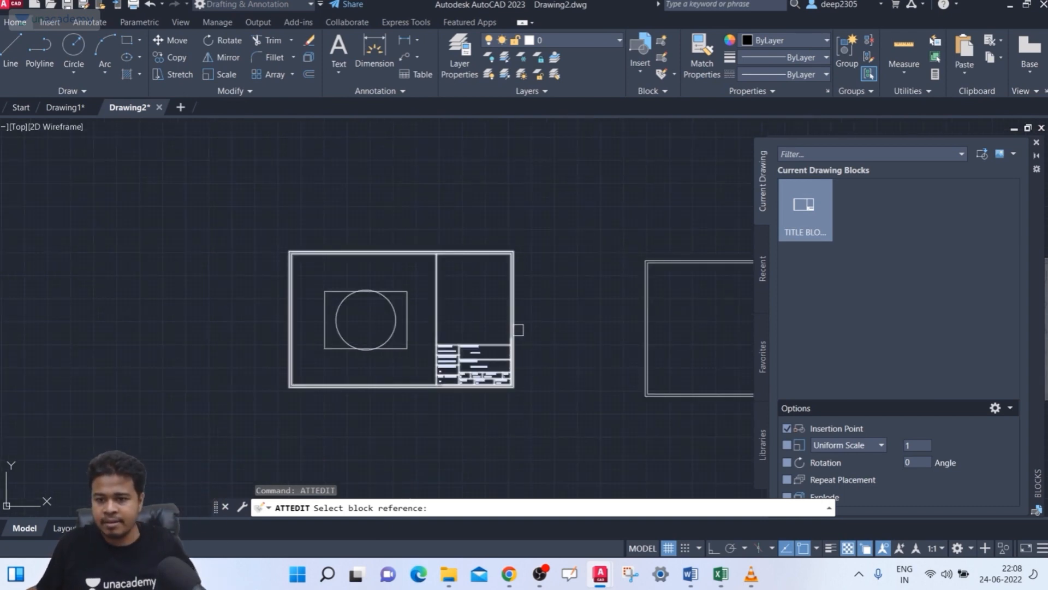
{"action": "scroll", "coordinate": [516, 328], "scroll_direction": "up", "scroll_amount": 3}
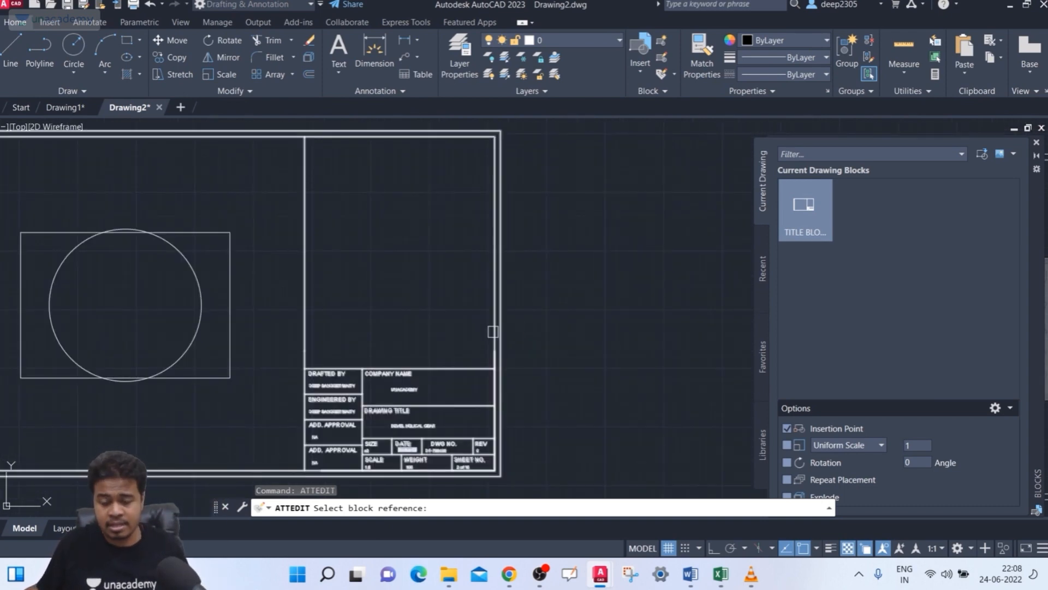
{"action": "left_click", "coordinate": [493, 331]}
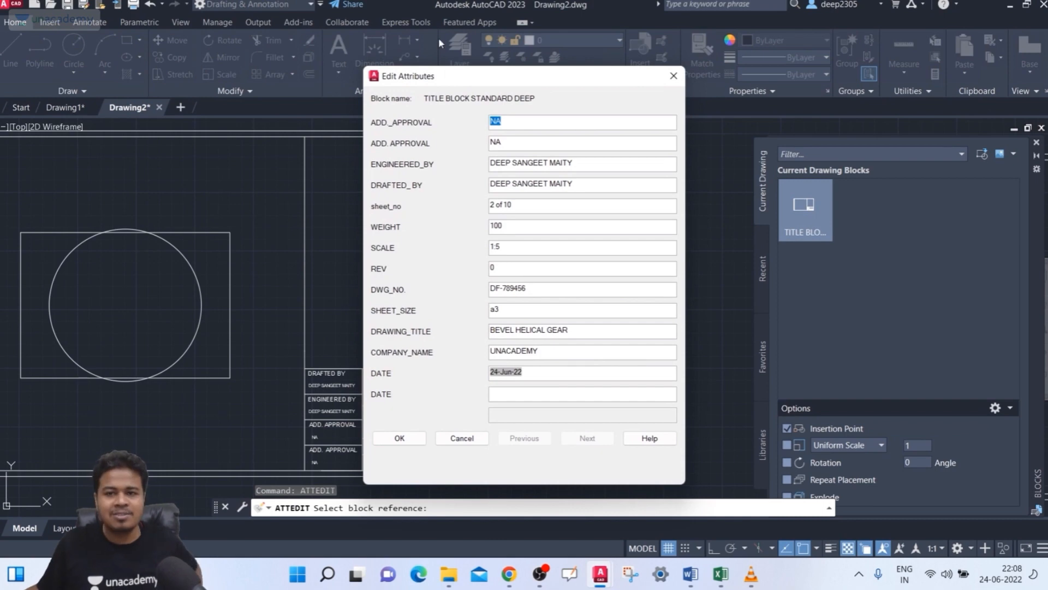
{"action": "left_click_drag", "start_coordinate": [446, 85], "coordinate": [451, 61]}
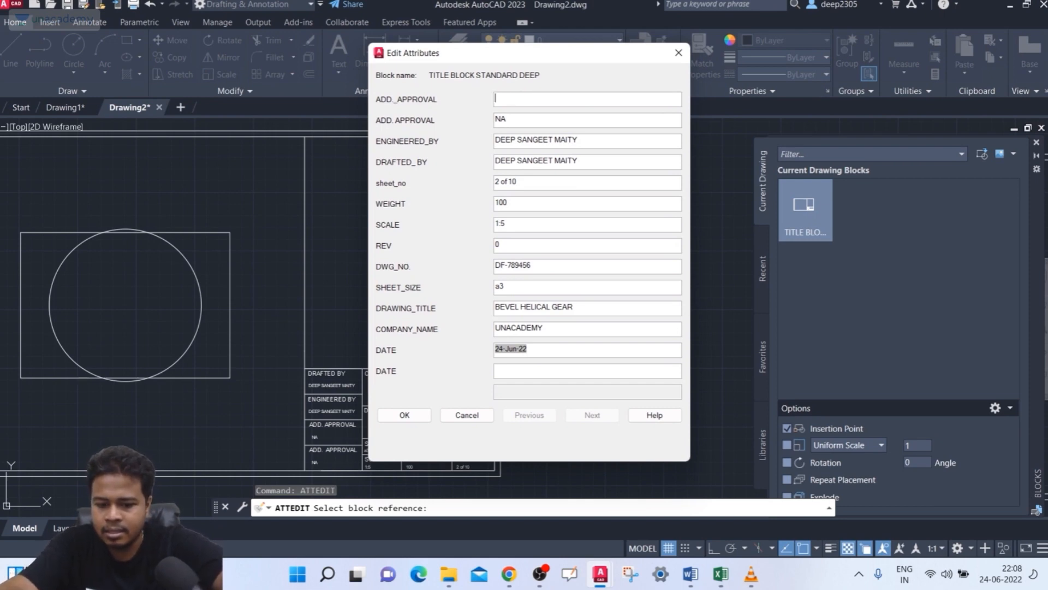
{"action": "key", "text": "Caps_Lock"}
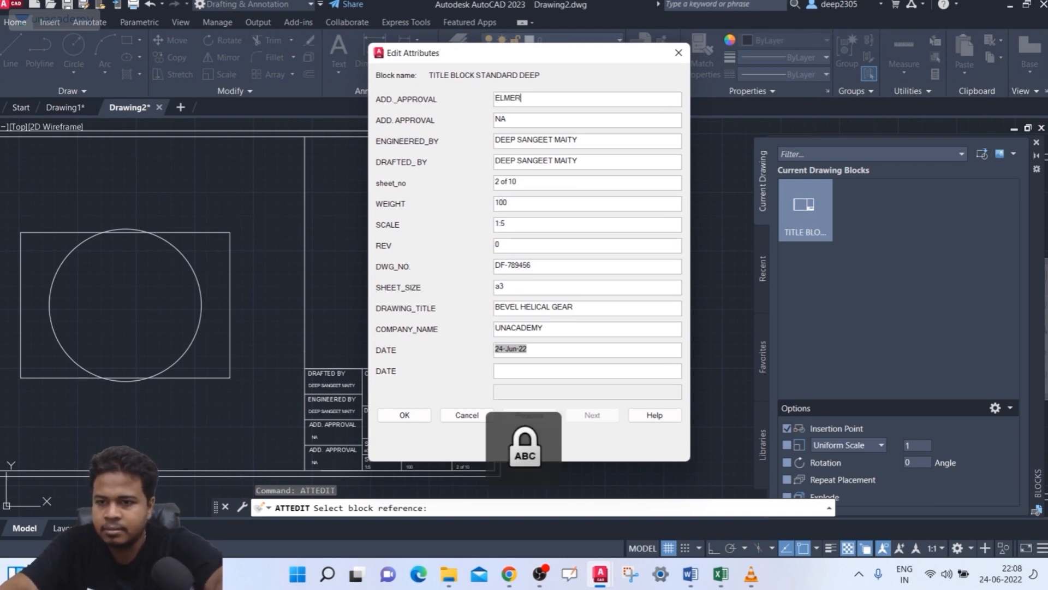
{"action": "key", "text": "Tab"}
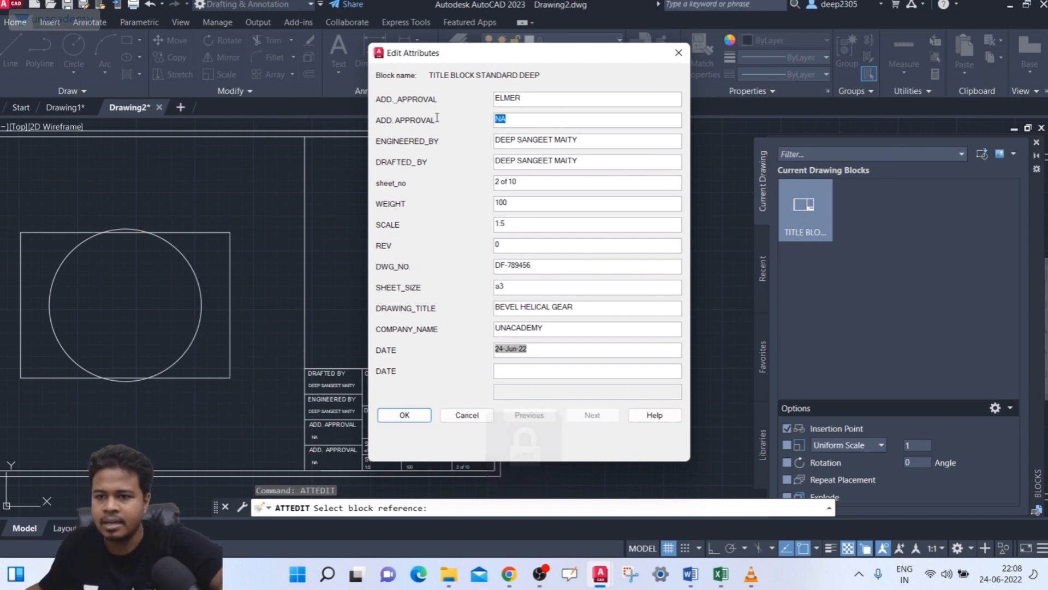
Step: Enter the other approver's name, then set WEIGHT to 200 KG, SCALE to 1:4, REV to 1 and SHEET_SIZE to A3
{"action": "type", "text": "RAM"}
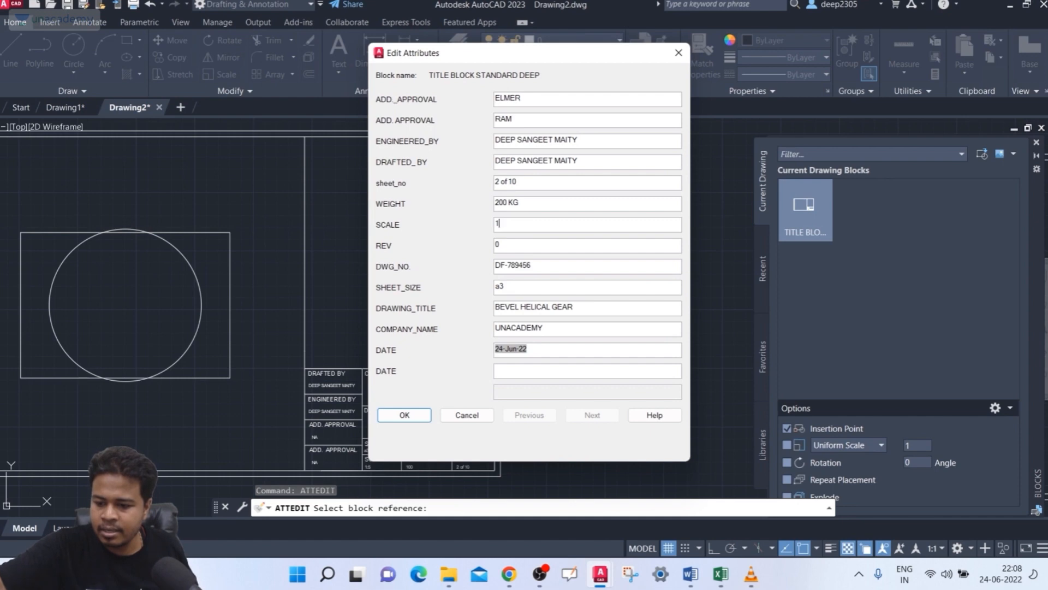
{"action": "type", "text": ":4"}
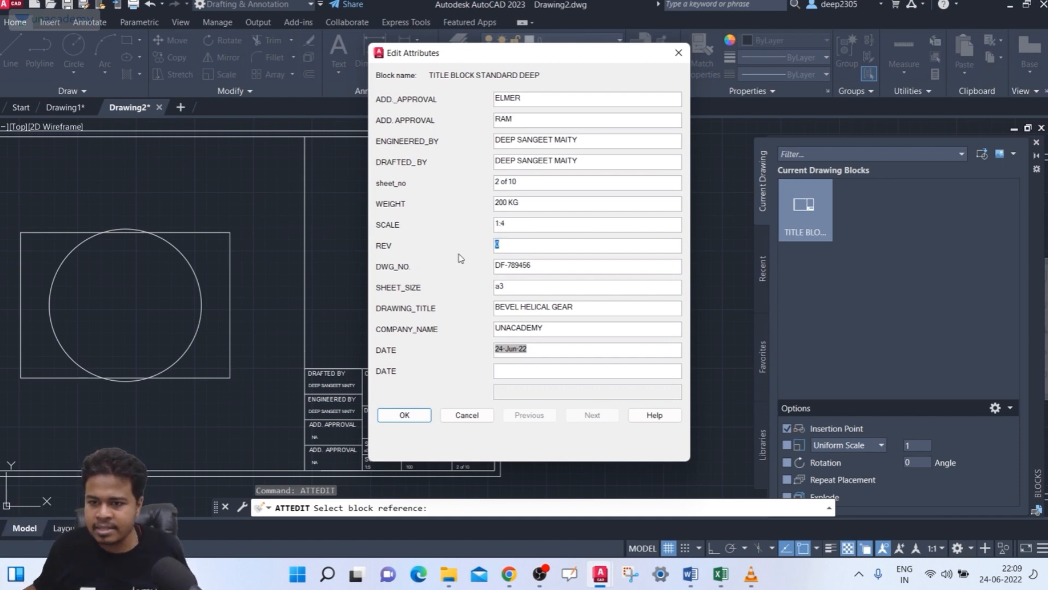
{"action": "double_click", "coordinate": [501, 285]}
{"action": "type", "text": "A"}
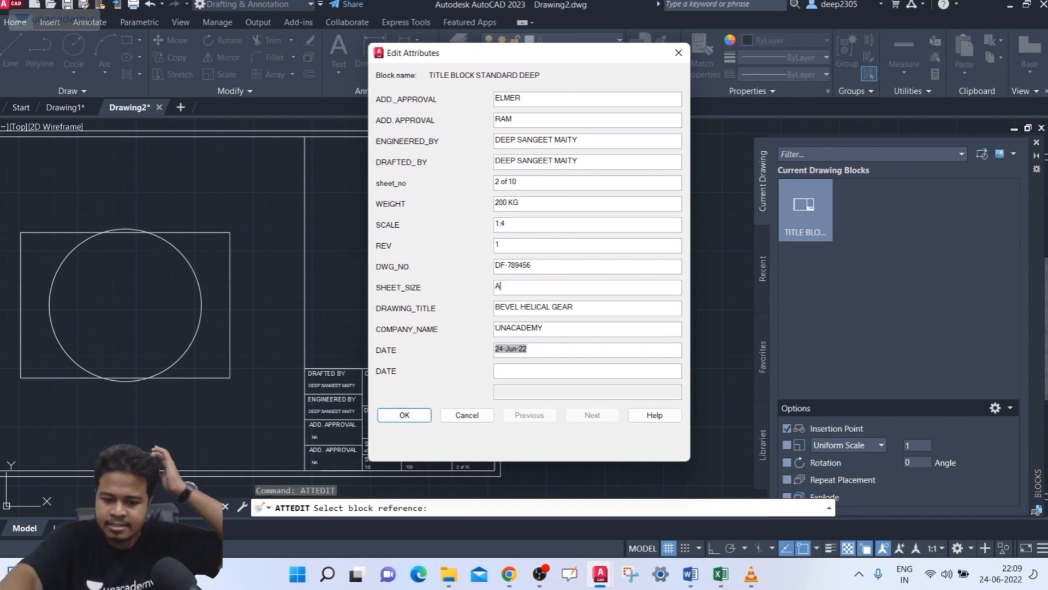
{"action": "type", "text": "3"}
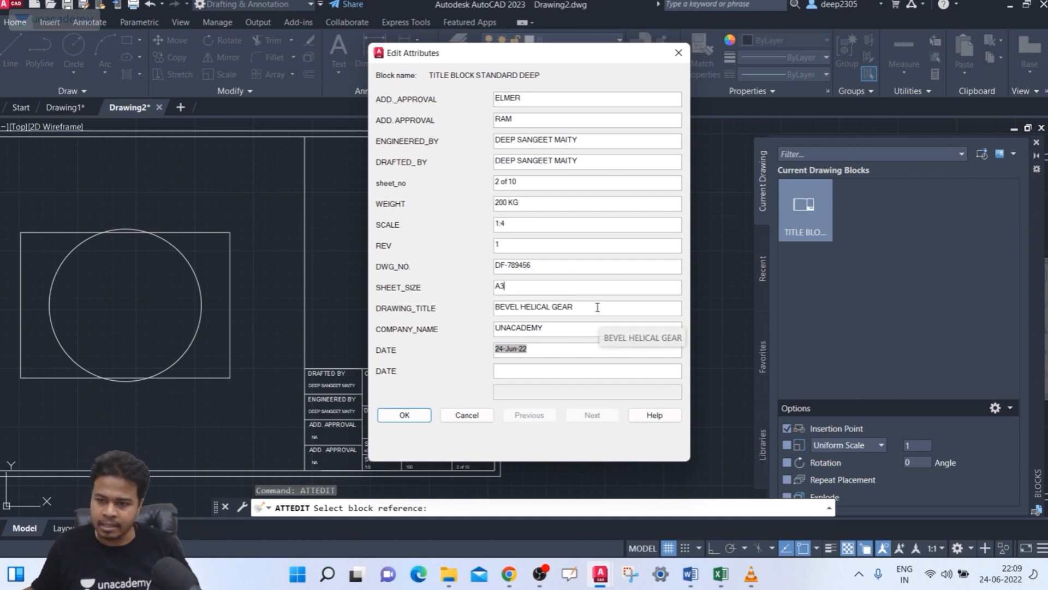
Step: Change the company name to UNACADEMY BANGALORE, apply the attribute edits and check the title block cells
{"action": "left_click", "coordinate": [553, 329]}
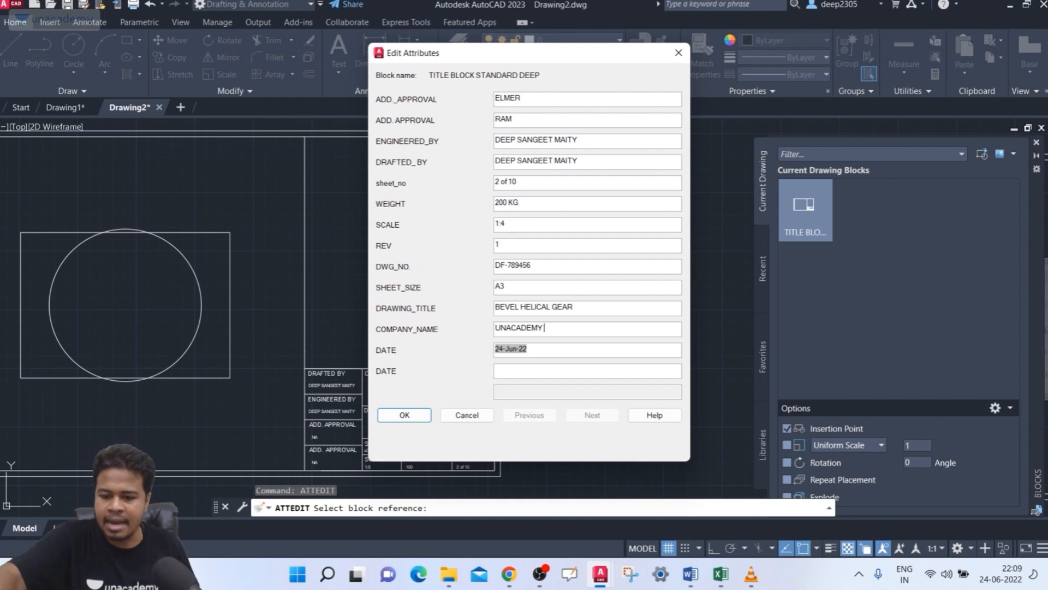
{"action": "type", "text": "BAN"}
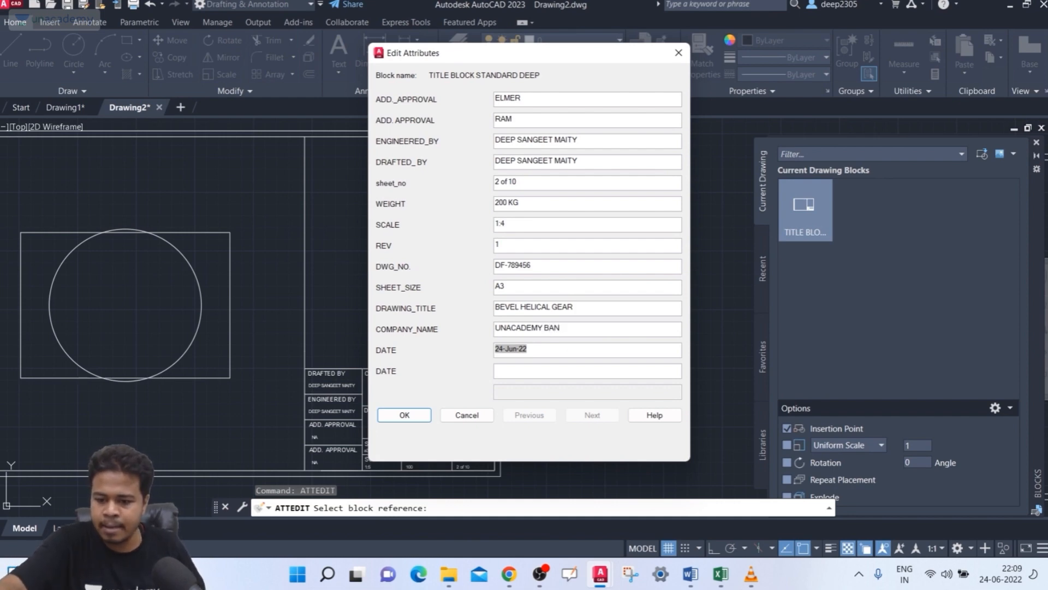
{"action": "type", "text": "GALORE"}
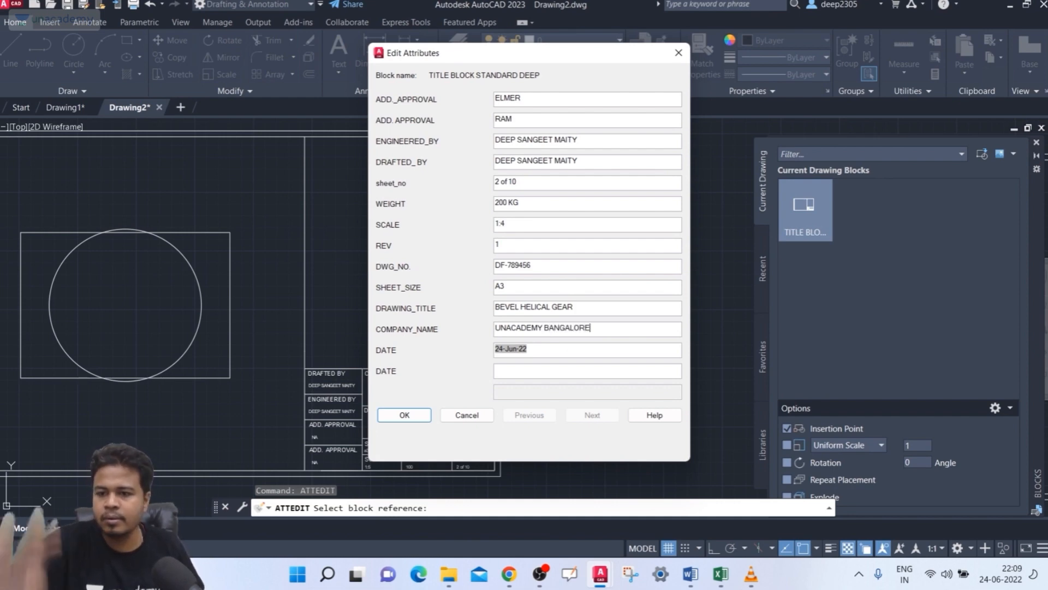
{"action": "left_click", "coordinate": [404, 415]}
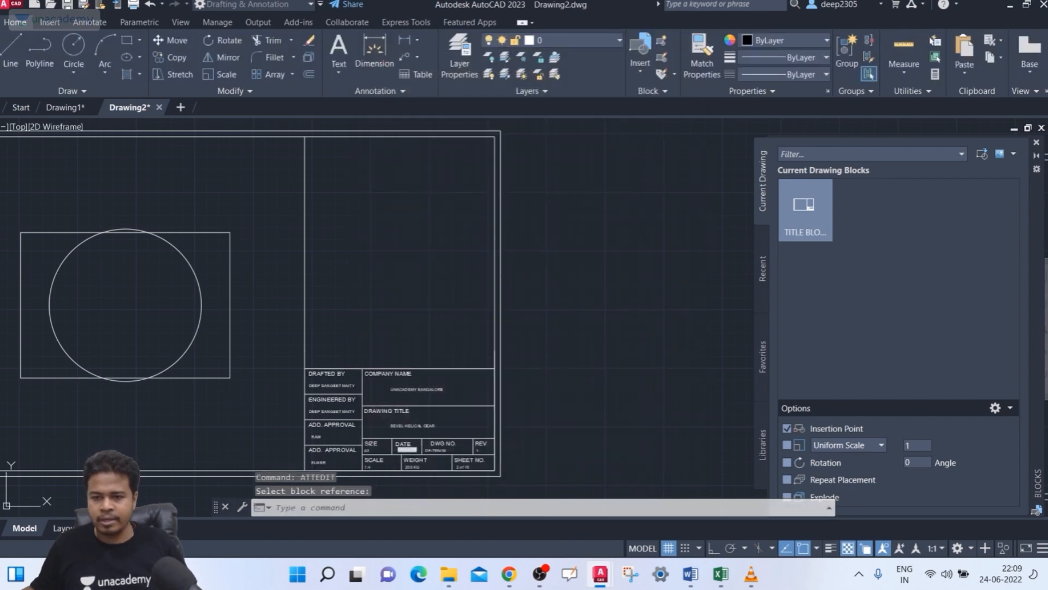
{"action": "scroll", "coordinate": [419, 248], "scroll_direction": "up", "scroll_amount": 2}
{"action": "scroll", "coordinate": [383, 279], "scroll_direction": "up", "scroll_amount": 3}
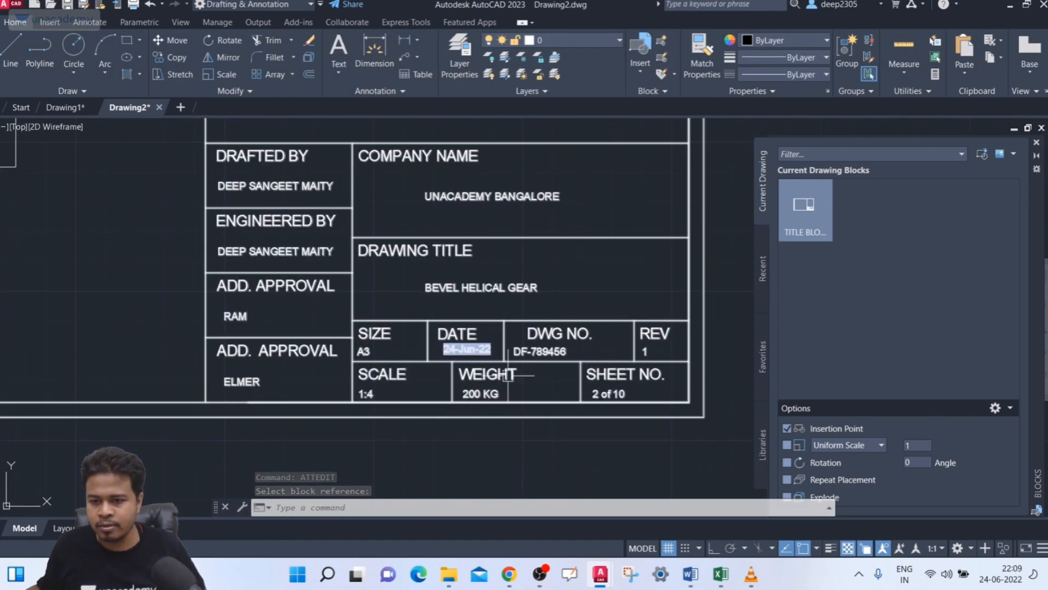
{"action": "scroll", "coordinate": [458, 348], "scroll_direction": "down", "scroll_amount": 4}
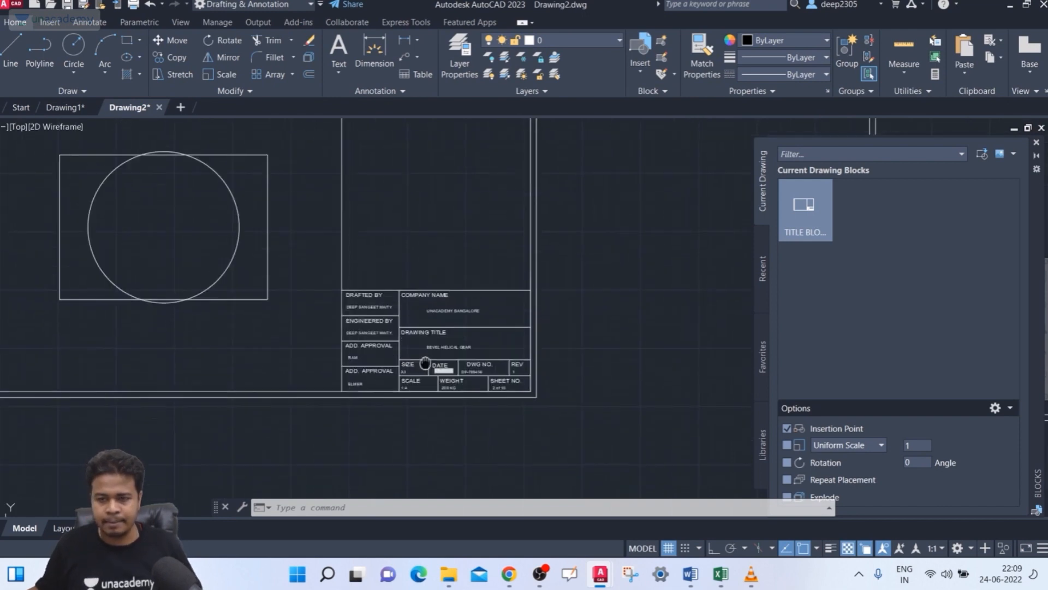
{"action": "scroll", "coordinate": [453, 327], "scroll_direction": "down", "scroll_amount": 2}
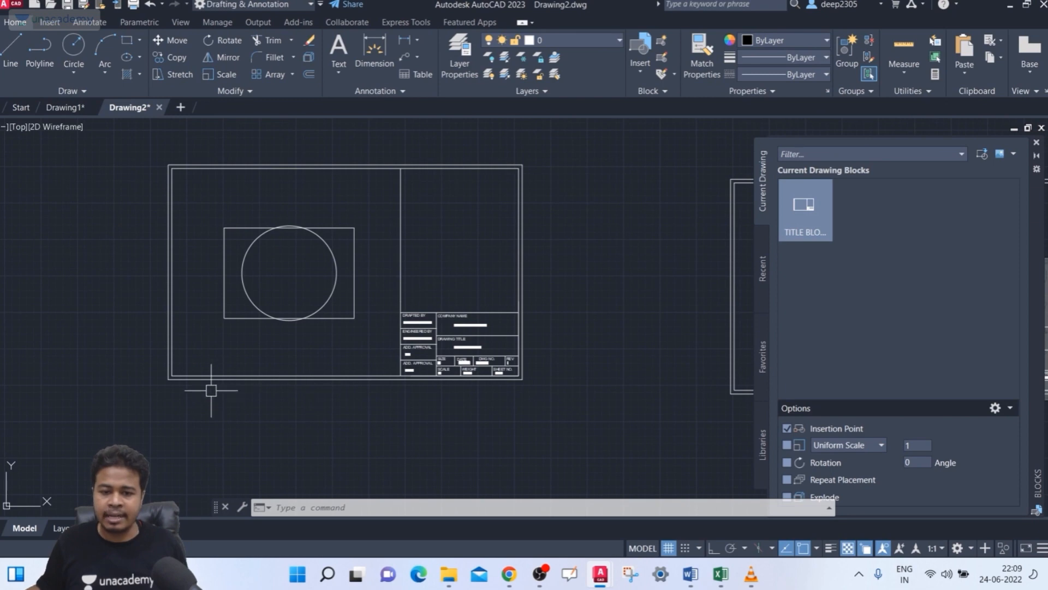
Step: Switch to Layout1, return to paper space, and erase the existing title block and viewport
{"action": "left_click", "coordinate": [61, 528]}
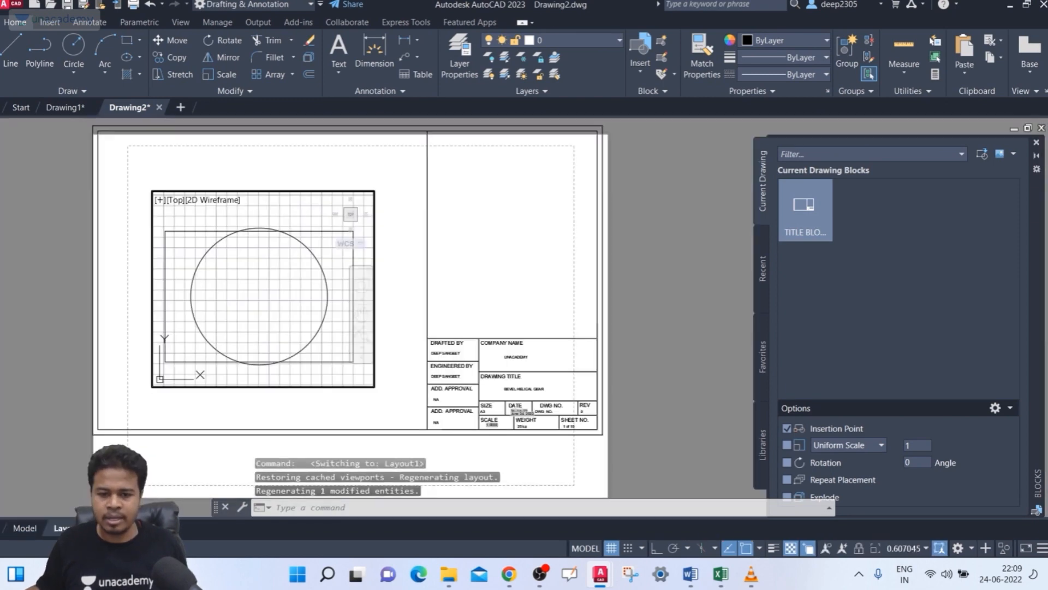
{"action": "key", "text": "Escape"}
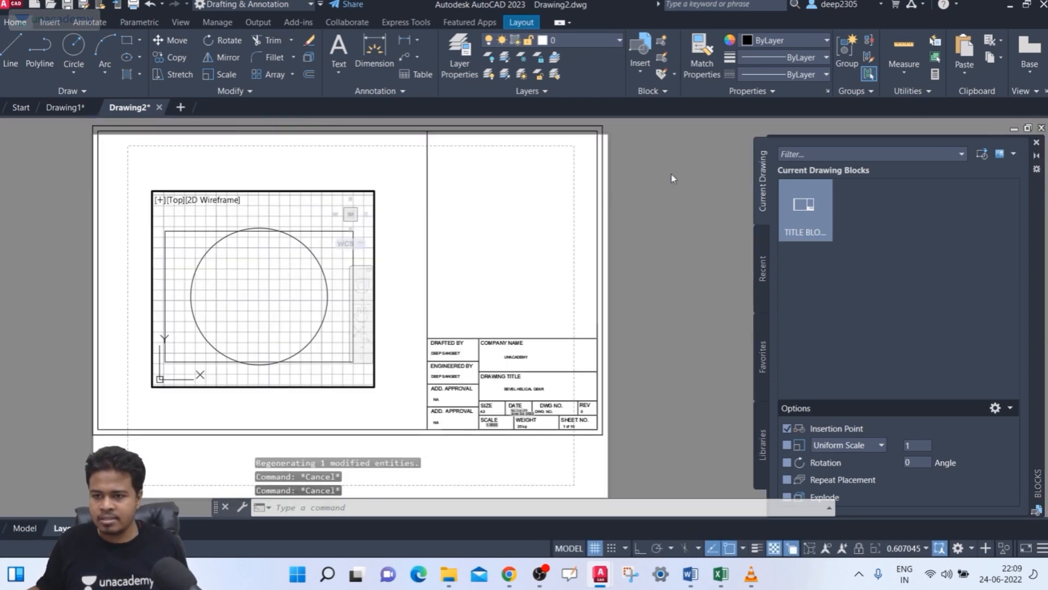
{"action": "key", "text": "Escape"}
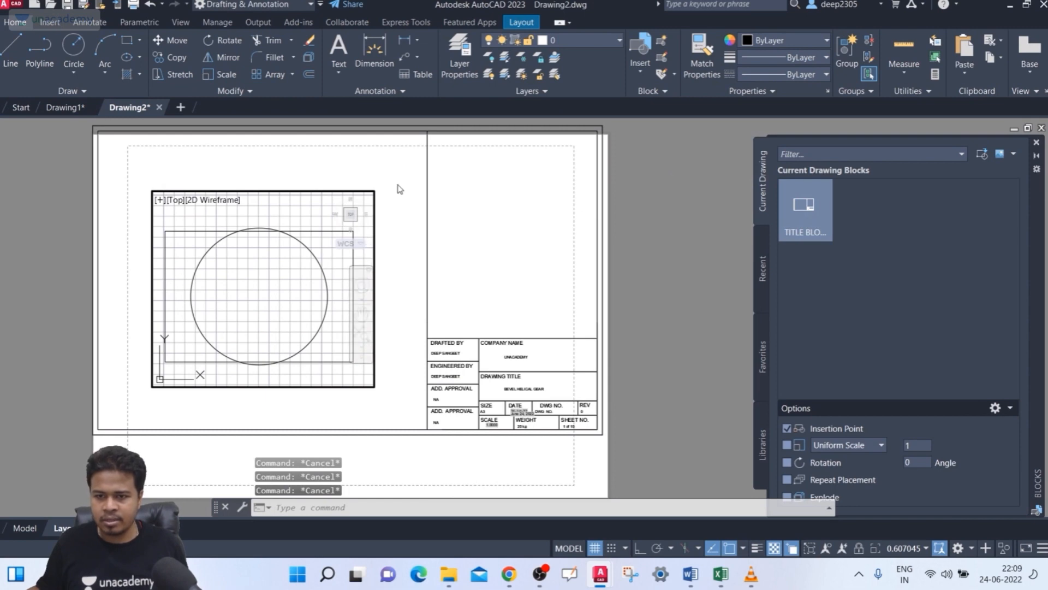
{"action": "scroll", "coordinate": [291, 192], "scroll_direction": "down", "scroll_amount": 4}
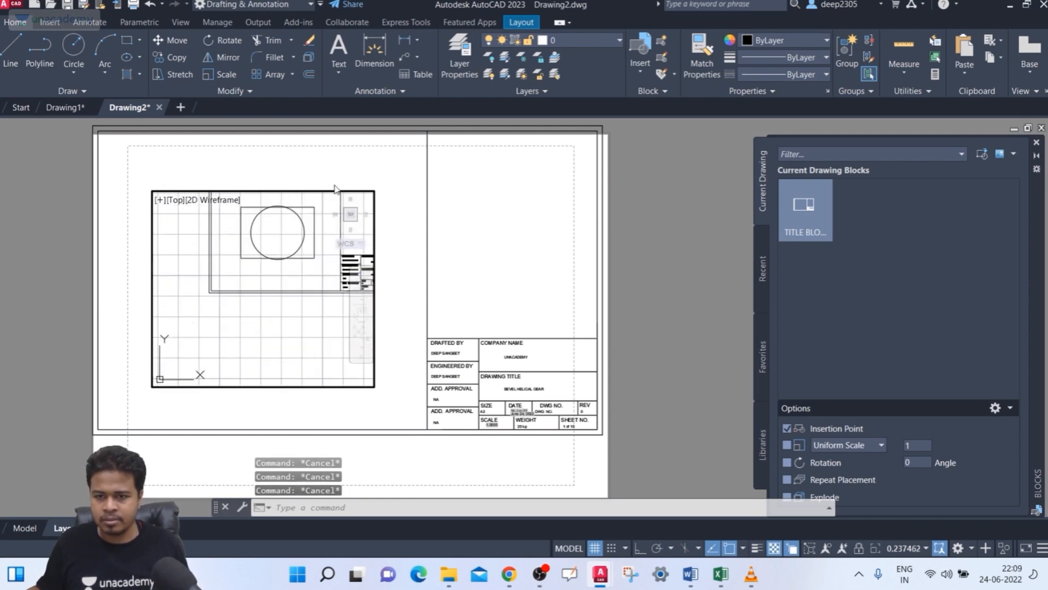
{"action": "double_click", "coordinate": [410, 227]}
{"action": "scroll", "coordinate": [410, 229], "scroll_direction": "down", "scroll_amount": 2}
{"action": "left_click", "coordinate": [619, 152]}
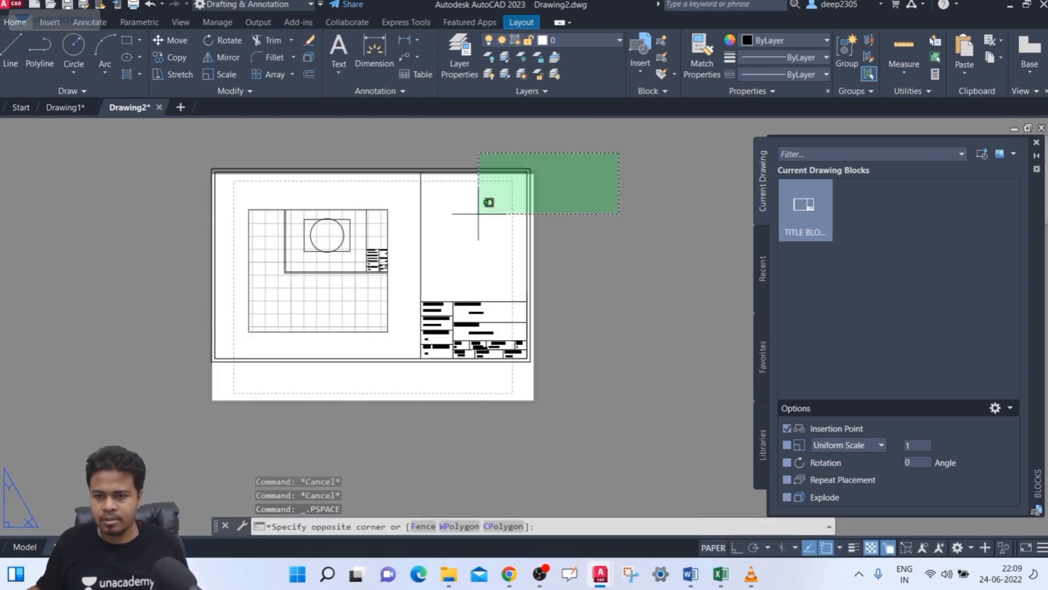
{"action": "left_click", "coordinate": [478, 213]}
{"action": "key", "text": "Delete"}
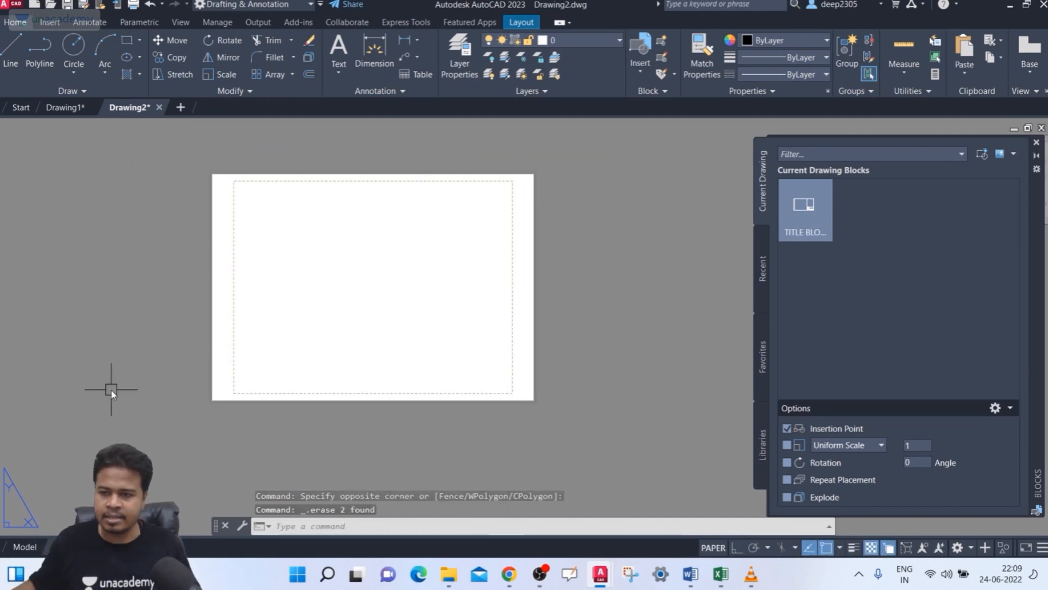
Step: Insert the title block into the empty layout, placing it just beyond the paper's upper-left corner
{"action": "scroll", "coordinate": [469, 314], "scroll_direction": "up", "scroll_amount": 3}
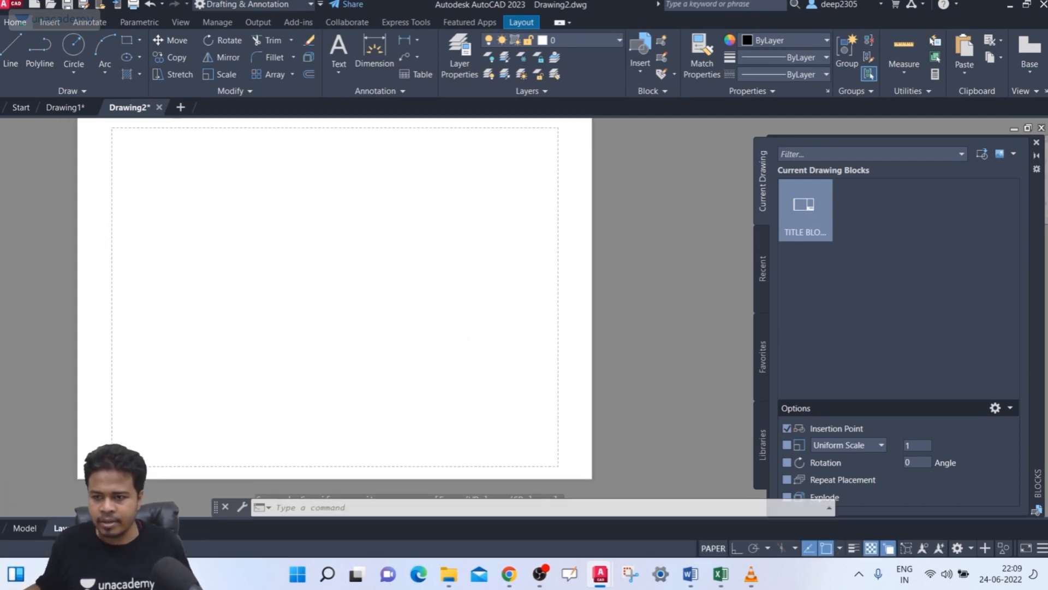
{"action": "left_click", "coordinate": [831, 213]}
{"action": "scroll", "coordinate": [251, 299], "scroll_direction": "down", "scroll_amount": 4}
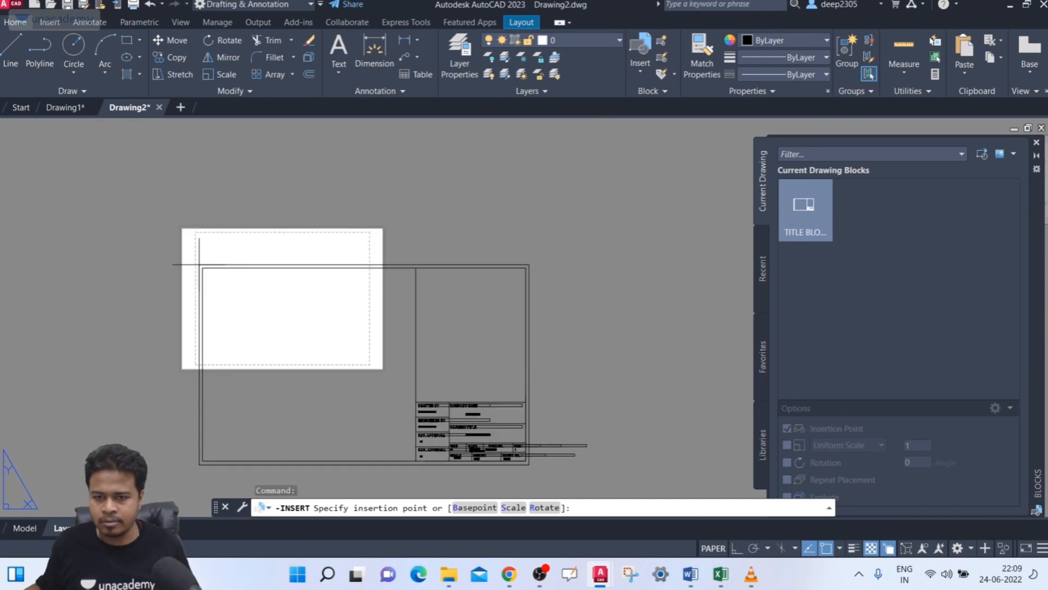
{"action": "left_click", "coordinate": [167, 214]}
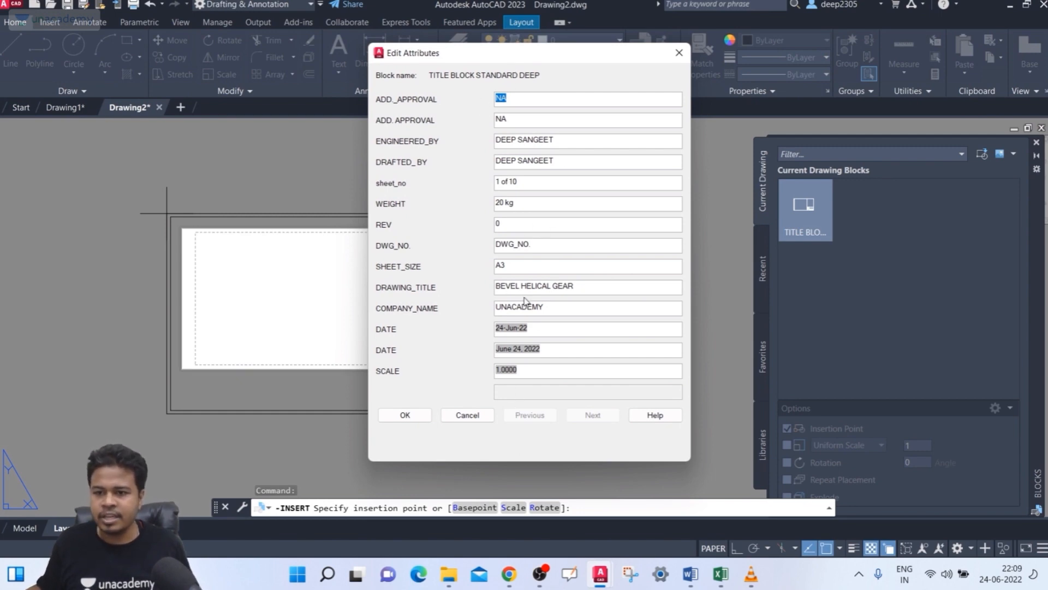
Step: Set sheet_no to 2 of 10, WEIGHT to 100 kg and REV to 1 in the title block attributes
{"action": "left_click", "coordinate": [536, 183]}
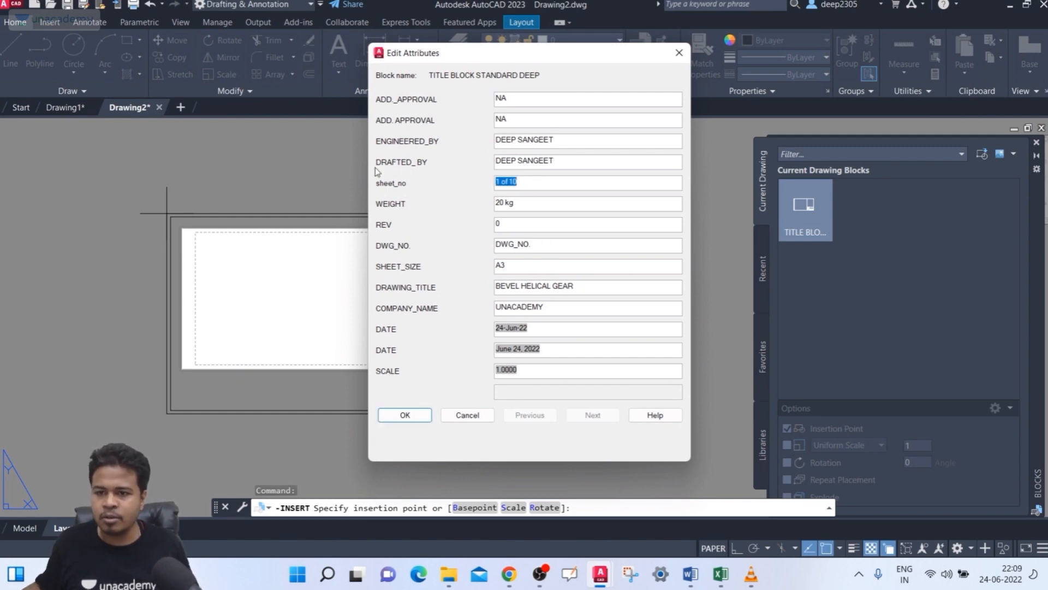
{"action": "key", "text": "Home"}
{"action": "key", "text": "Delete"}
{"action": "type", "text": "2"}
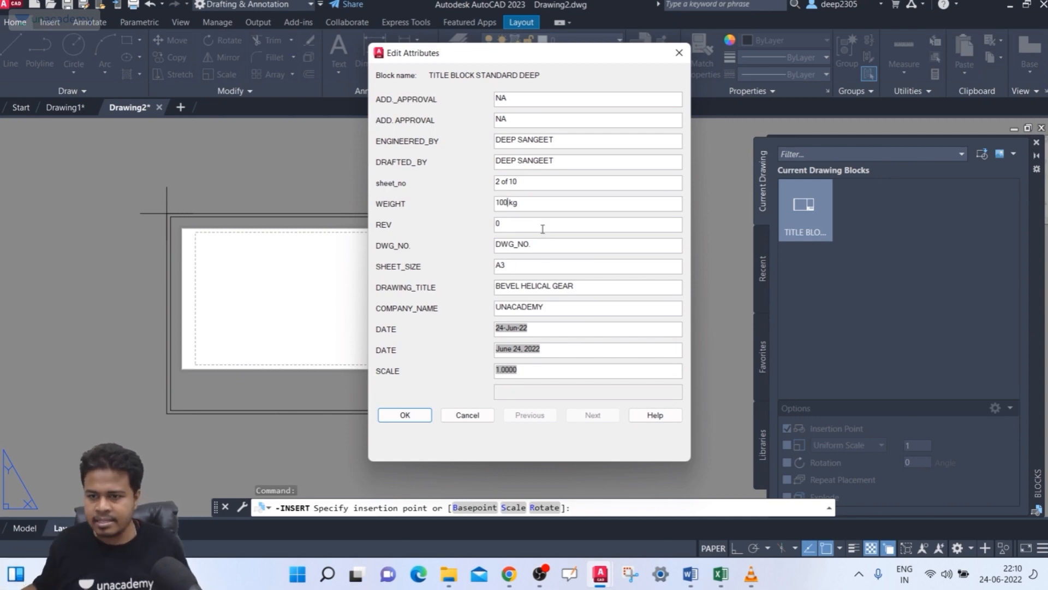
{"action": "type", "text": "1"}
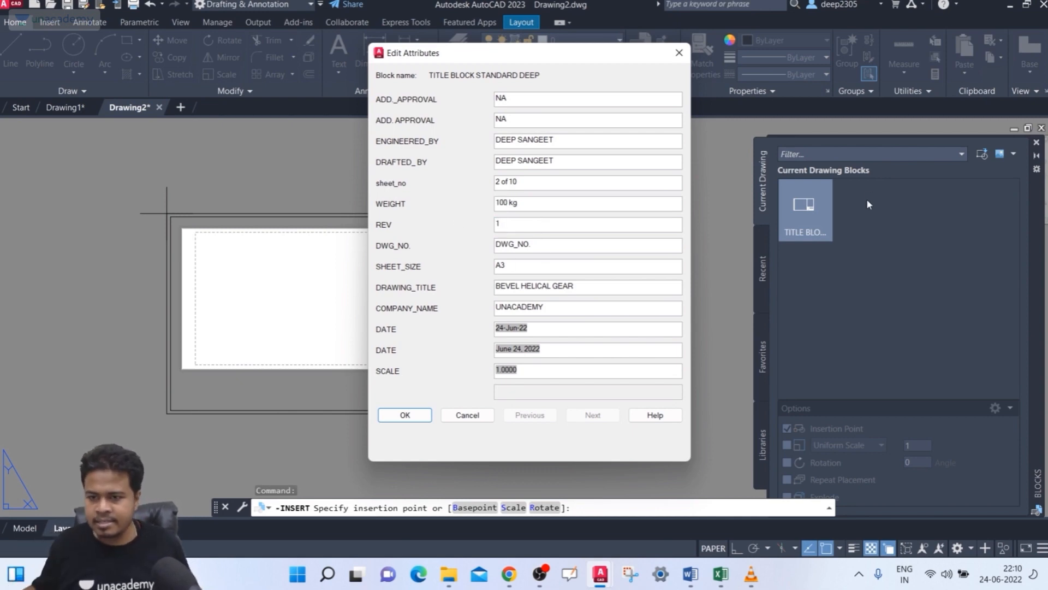
Step: Set DWG_NO. to DF-456213 and SHEET_SIZE to A4, clear the second DATE and the SCALE, and accept the attributes
{"action": "key", "text": "Tab"}
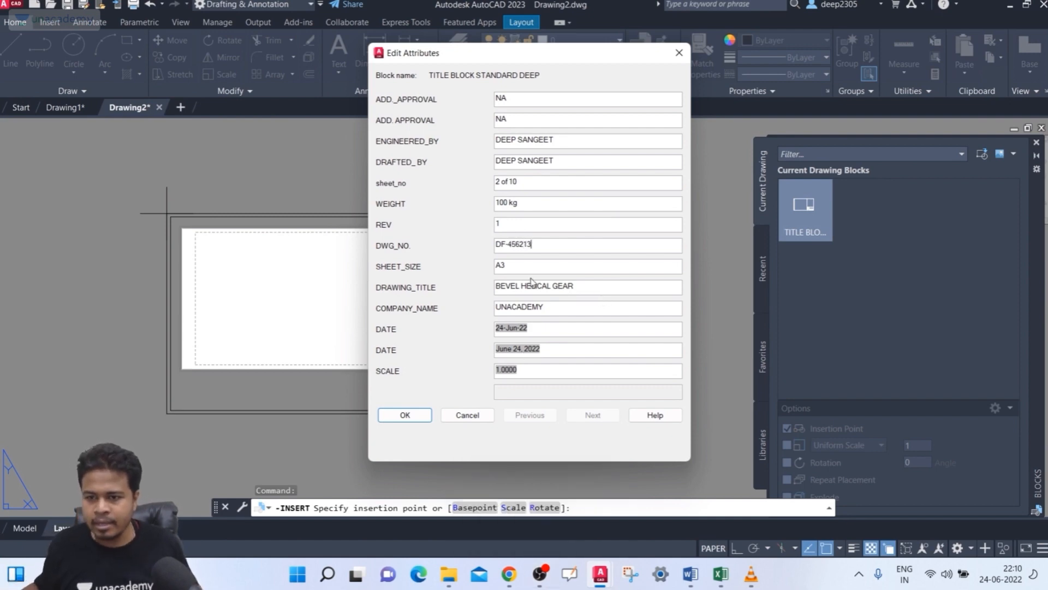
{"action": "key", "text": "BackSpace"}
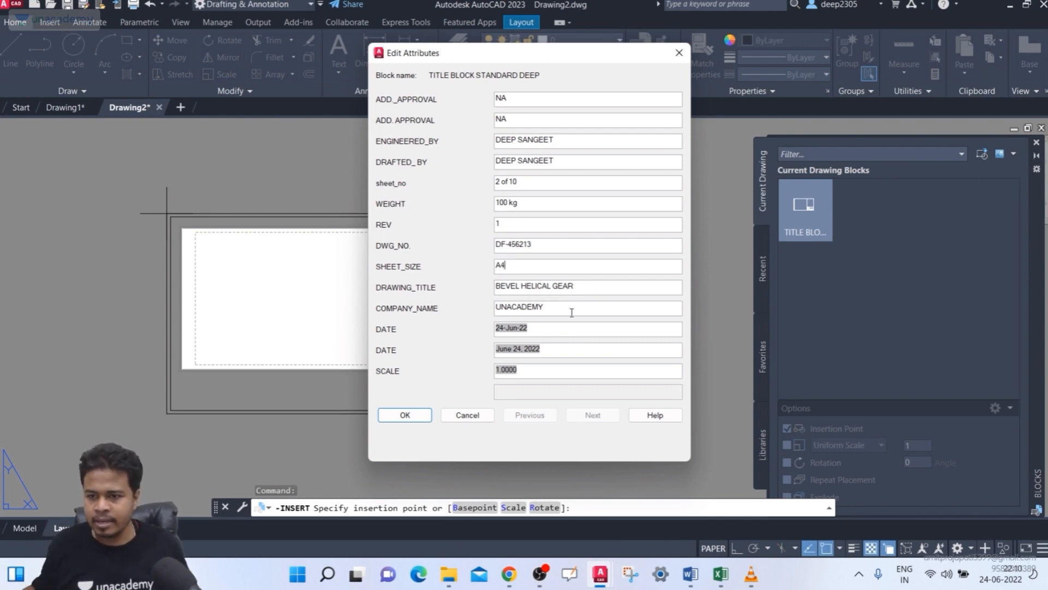
{"action": "left_click", "coordinate": [546, 348]}
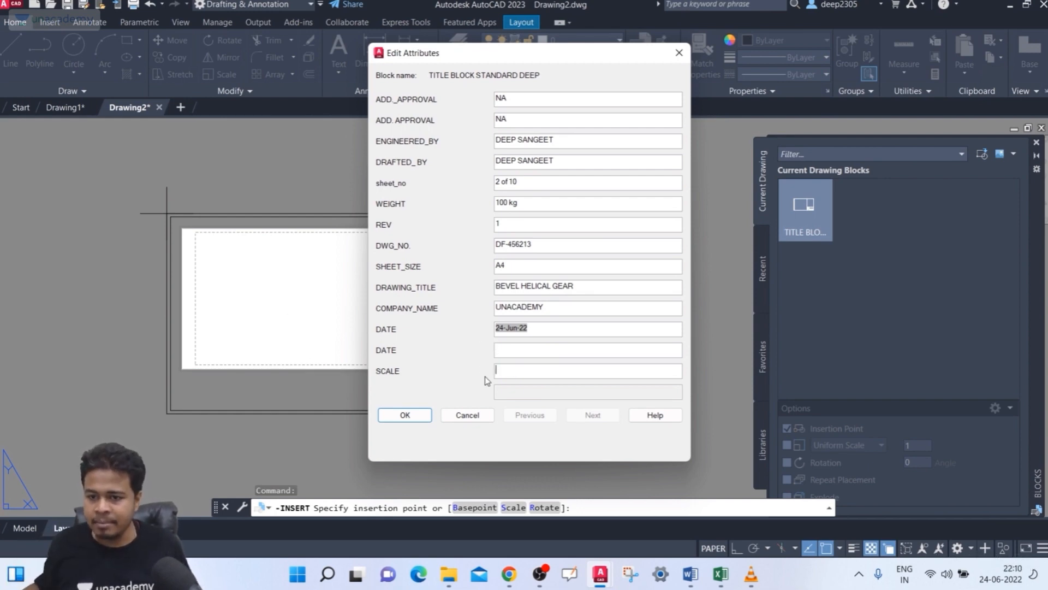
{"action": "left_click", "coordinate": [405, 416]}
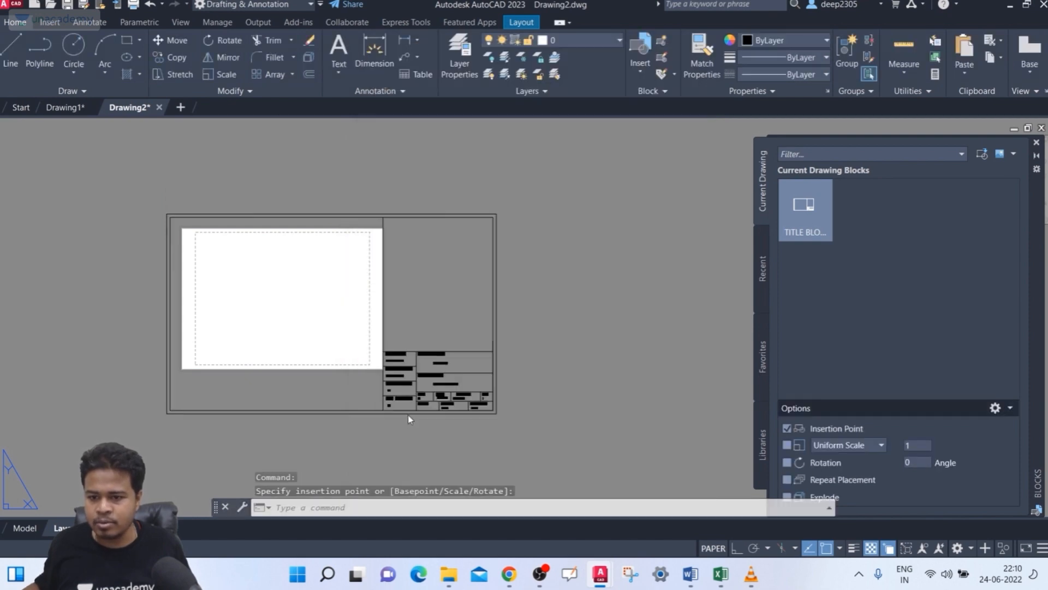
{"action": "scroll", "coordinate": [349, 347], "scroll_direction": "up", "scroll_amount": 2}
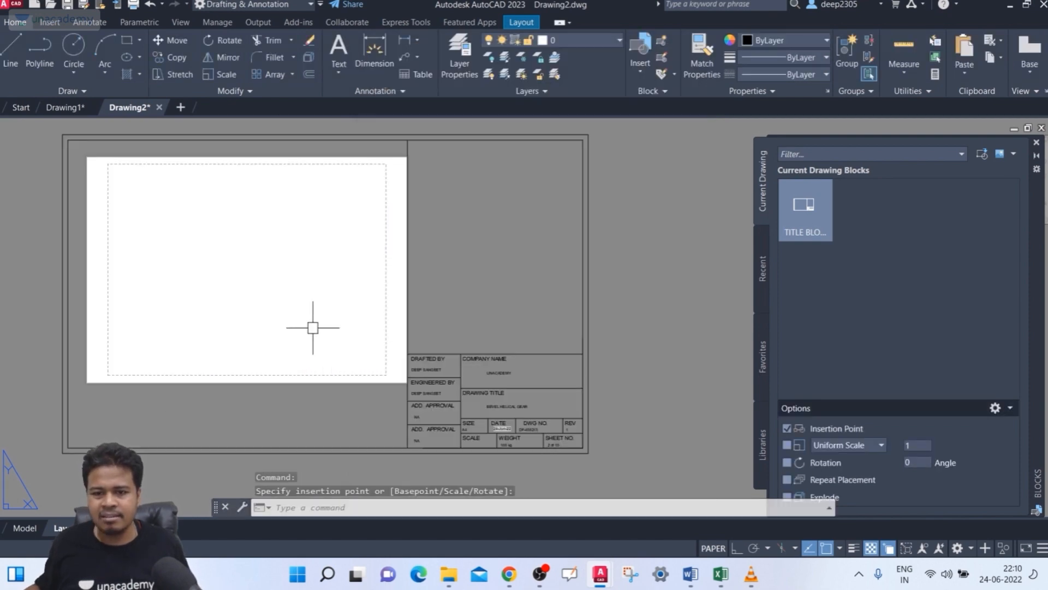
{"action": "middle_click_drag", "start_coordinate": [320, 164], "coordinate": [331, 181]}
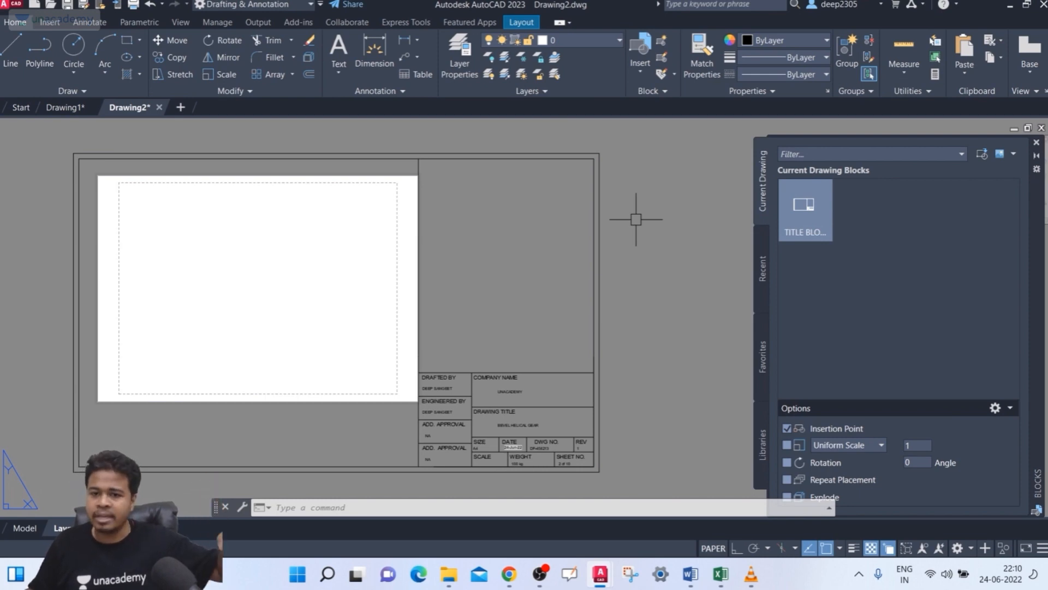
Step: Scale the title block down from its upper-left corner to roughly the width of the paper
{"action": "type", "text": "sc"}
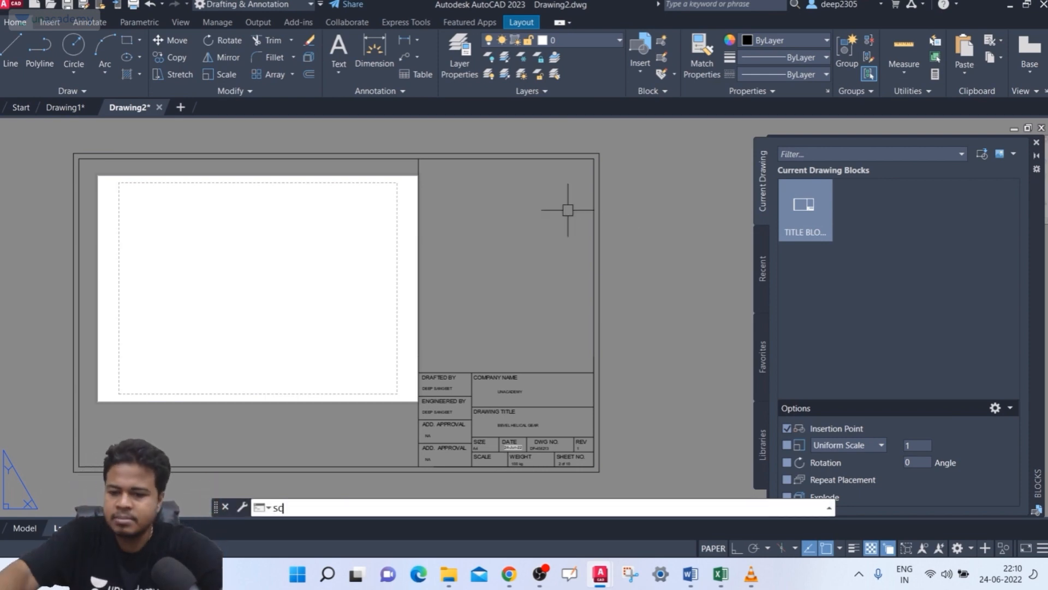
{"action": "key", "text": "Return"}
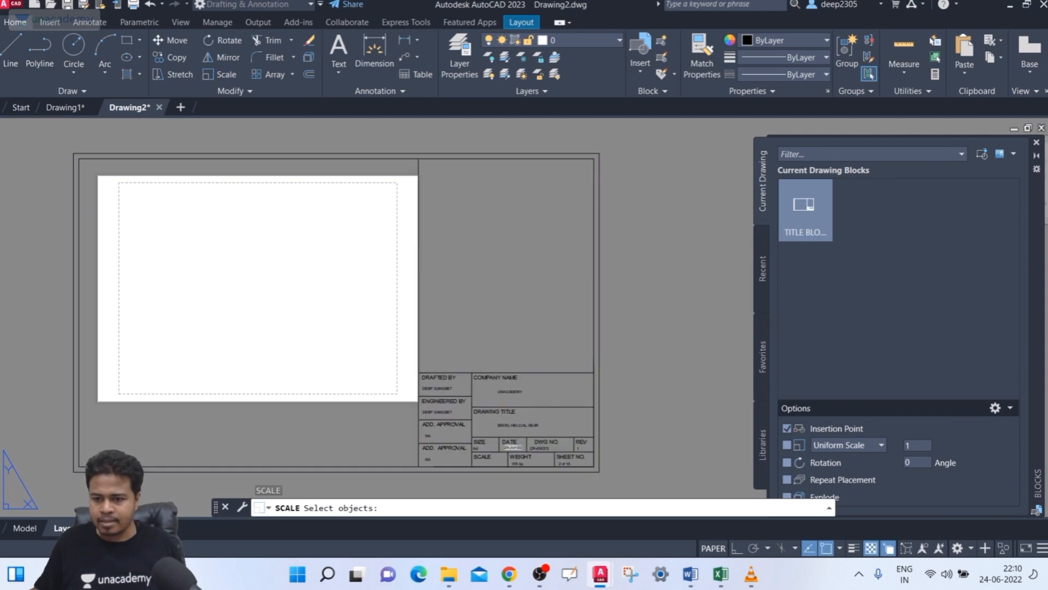
{"action": "left_click", "coordinate": [598, 342]}
{"action": "key", "text": "Return"}
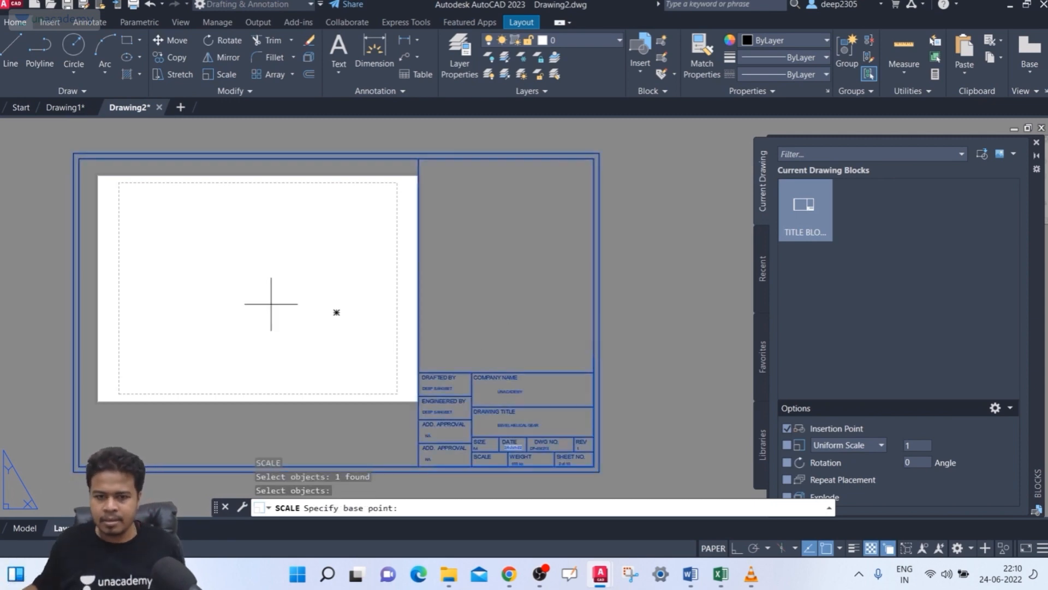
{"action": "left_click", "coordinate": [73, 154]}
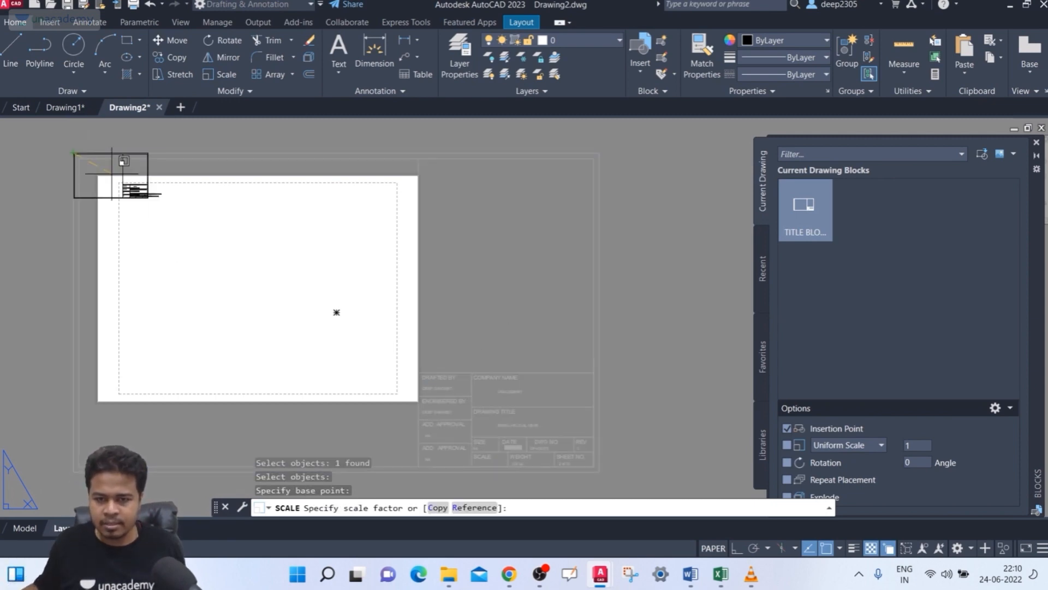
{"action": "left_click", "coordinate": [224, 273]}
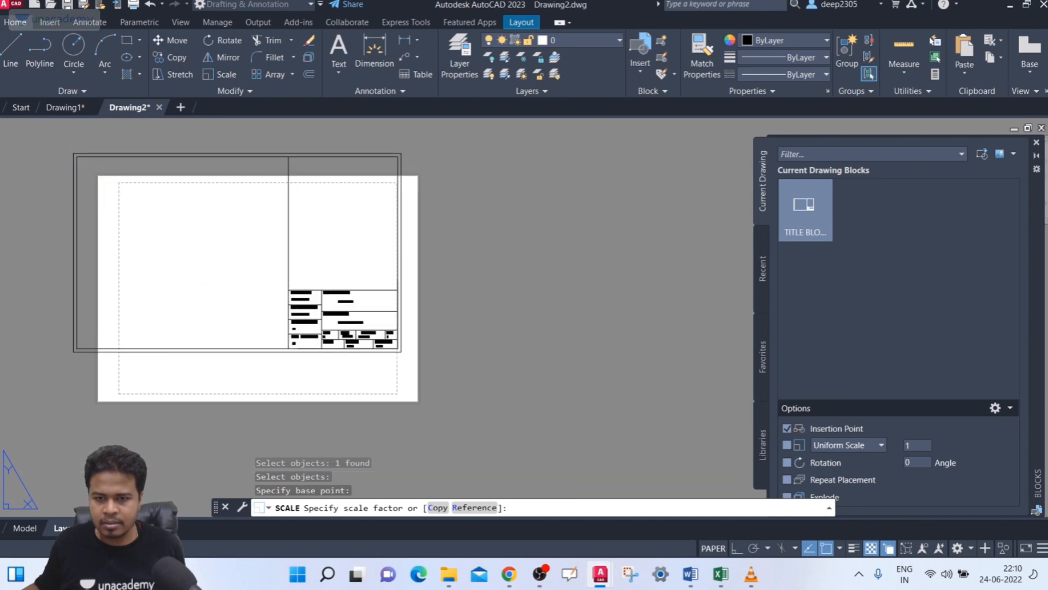
Step: Move the scaled title block by its lower-right corner so that it sits centred over the paper
{"action": "type", "text": "m"}
{"action": "key", "text": "Return"}
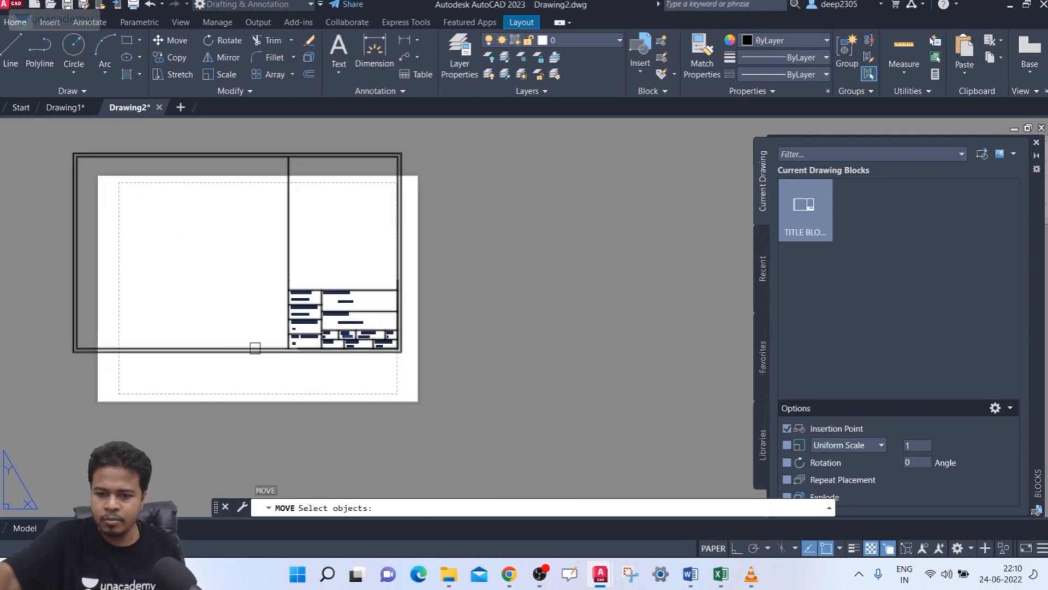
{"action": "left_click", "coordinate": [255, 348]}
{"action": "key", "text": "Return"}
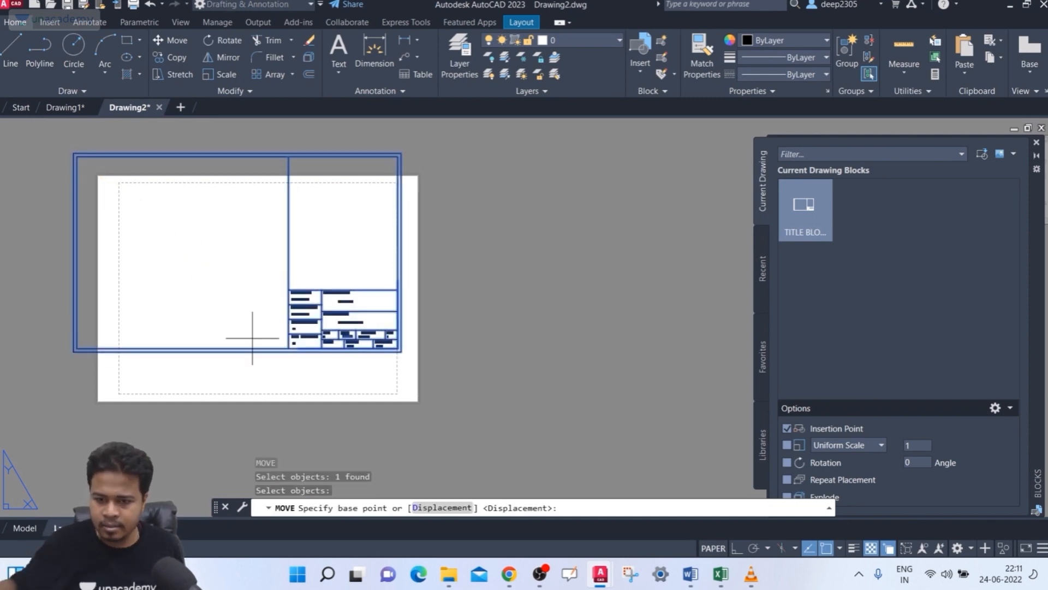
{"action": "left_click", "coordinate": [402, 352]}
{"action": "left_click", "coordinate": [420, 385]}
{"action": "middle_click_drag", "start_coordinate": [208, 300], "coordinate": [270, 326]}
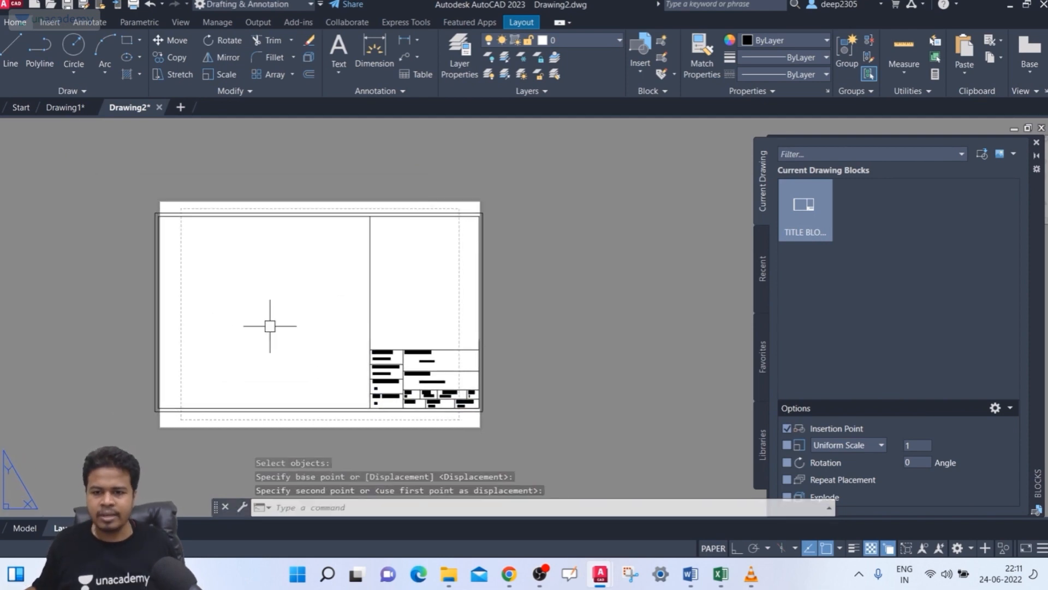
{"action": "scroll", "coordinate": [270, 326], "scroll_direction": "up", "scroll_amount": 2}
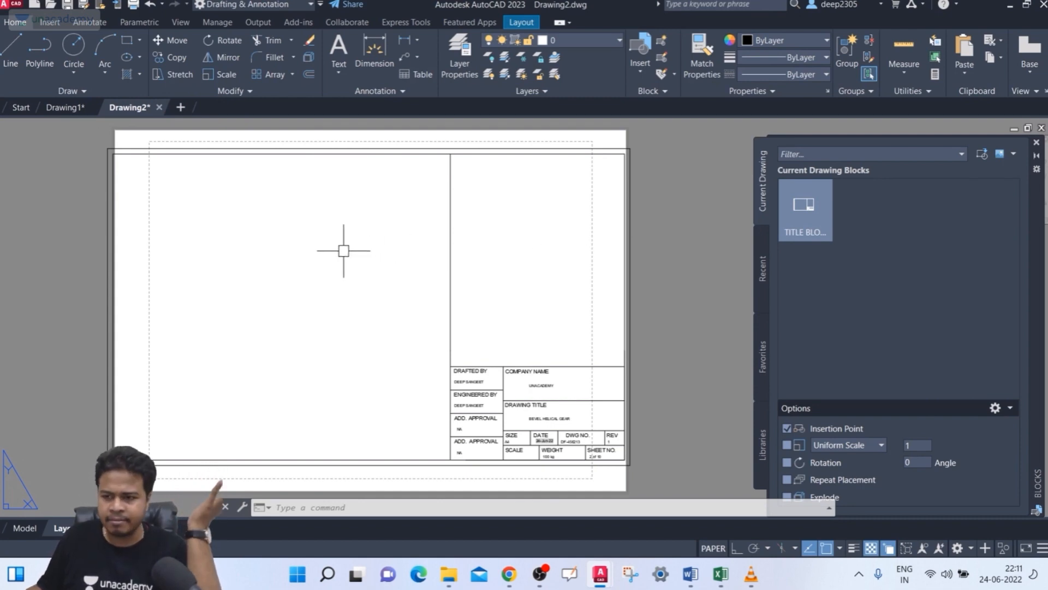
Step: Create a rectangular viewport inside the empty drawing area on the left side of the title block frame
{"action": "middle_click_drag", "start_coordinate": [344, 250], "coordinate": [348, 250]}
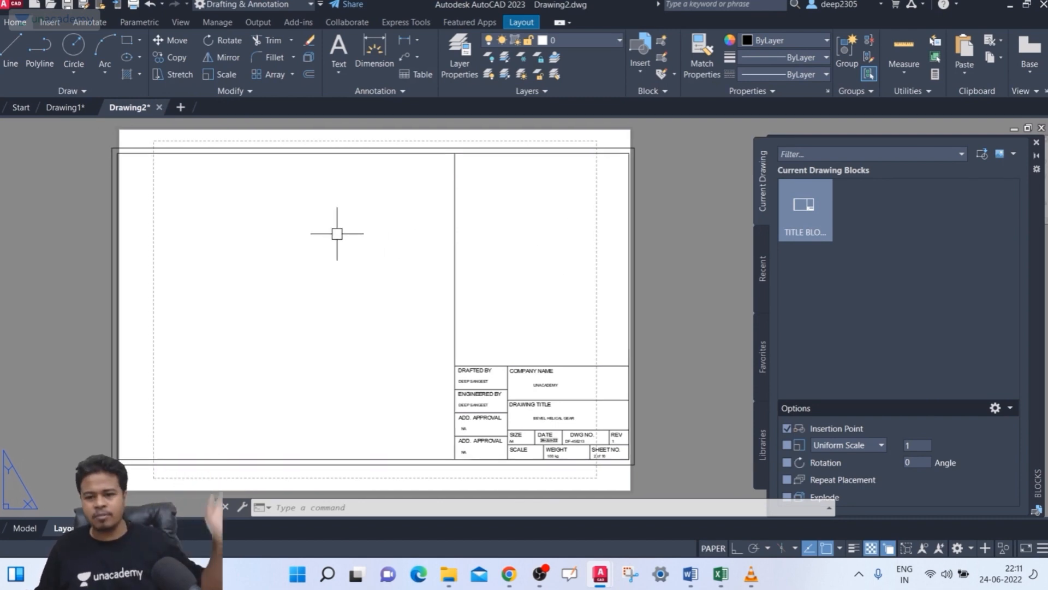
{"action": "scroll", "coordinate": [351, 344], "scroll_direction": "up", "scroll_amount": 4}
{"action": "scroll", "coordinate": [268, 252], "scroll_direction": "down", "scroll_amount": 4}
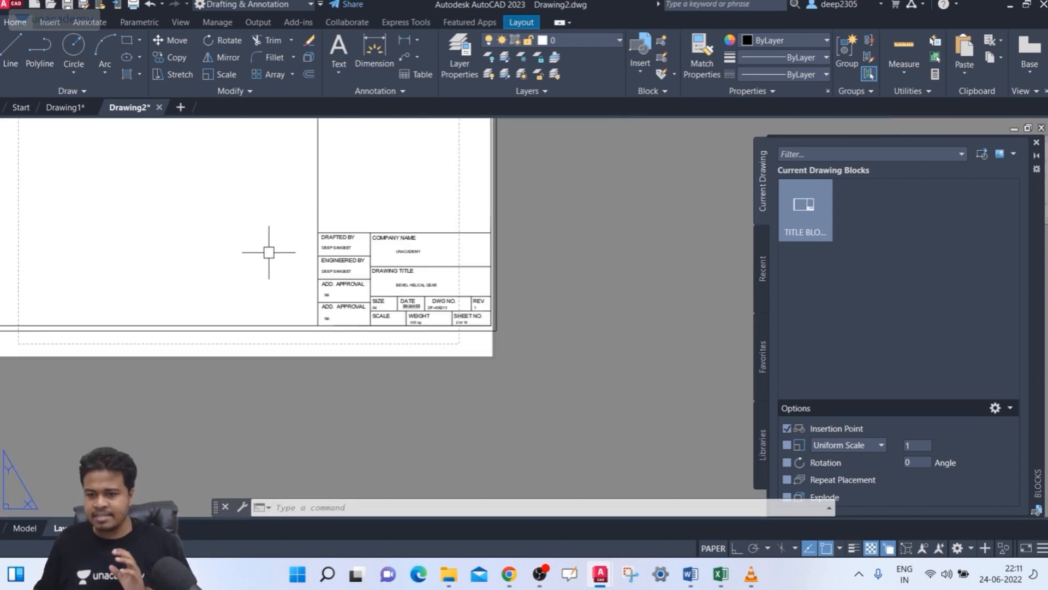
{"action": "middle_click_drag", "start_coordinate": [269, 252], "coordinate": [344, 346]}
{"action": "scroll", "coordinate": [359, 336], "scroll_direction": "down", "scroll_amount": 3}
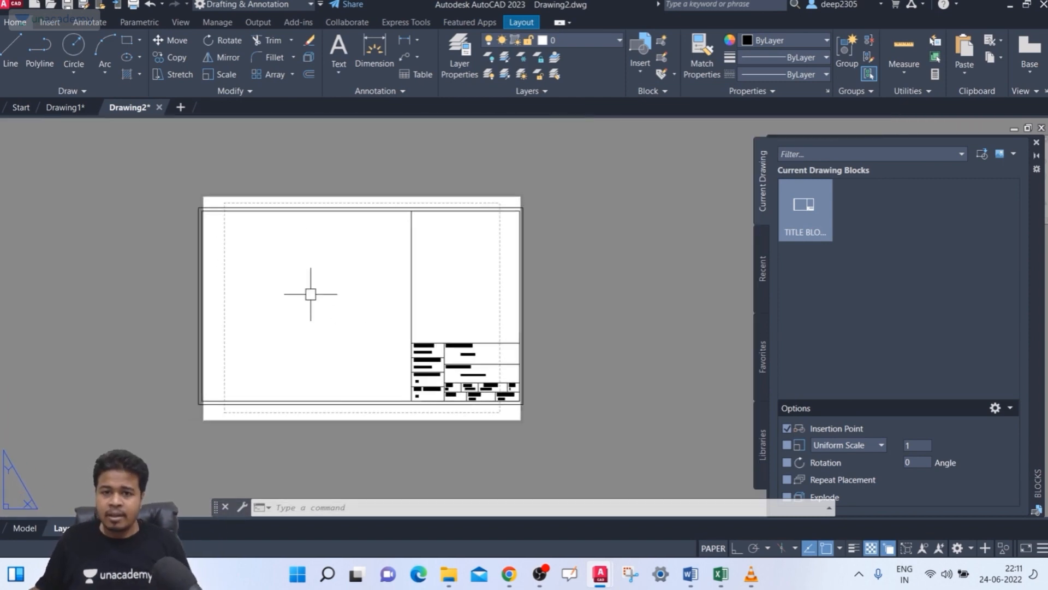
{"action": "left_click", "coordinate": [521, 22]}
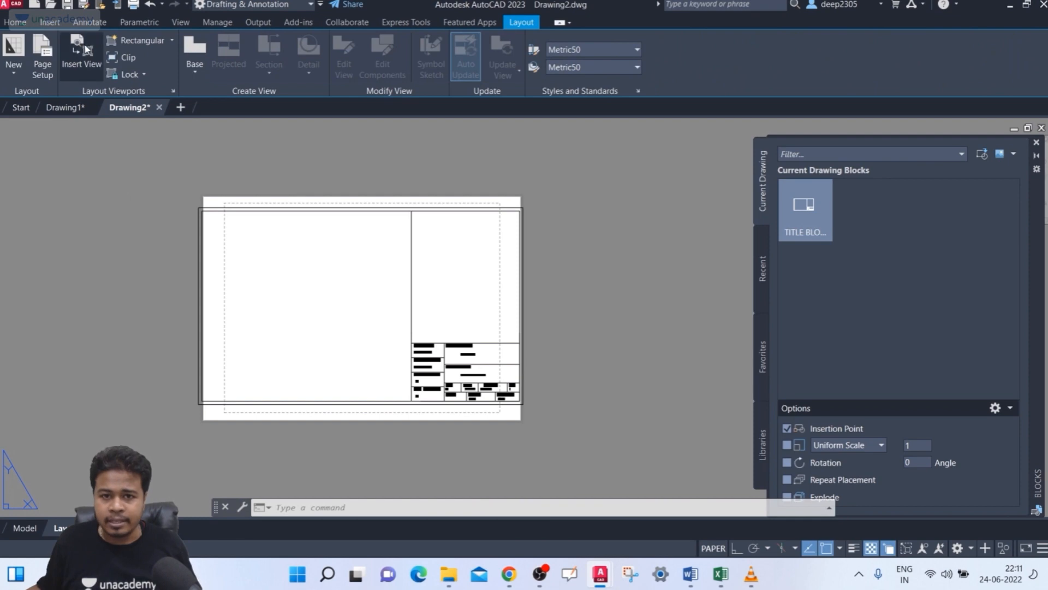
{"action": "left_click", "coordinate": [151, 40]}
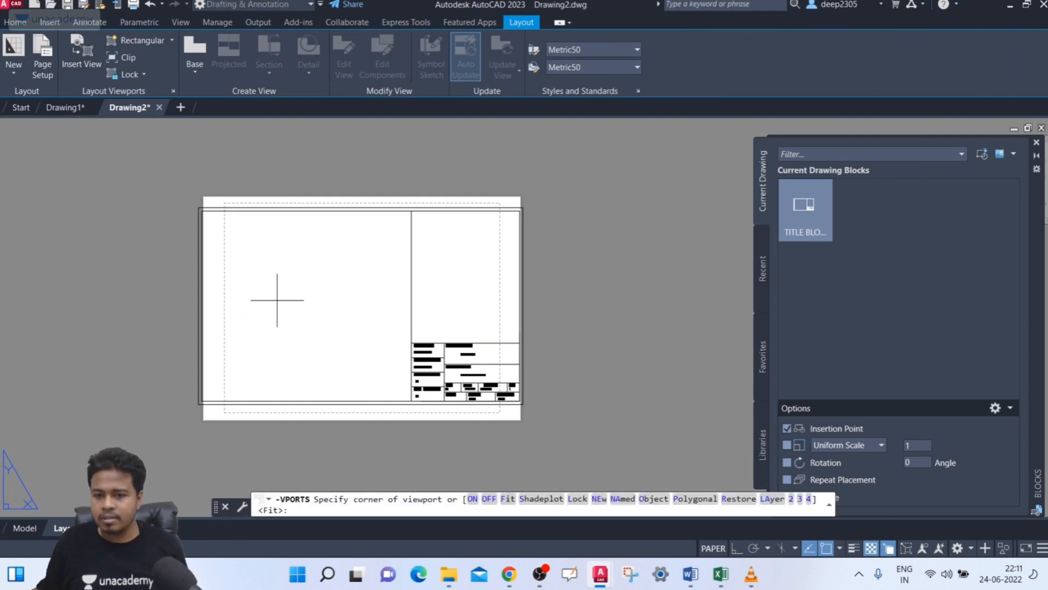
{"action": "left_click", "coordinate": [240, 221]}
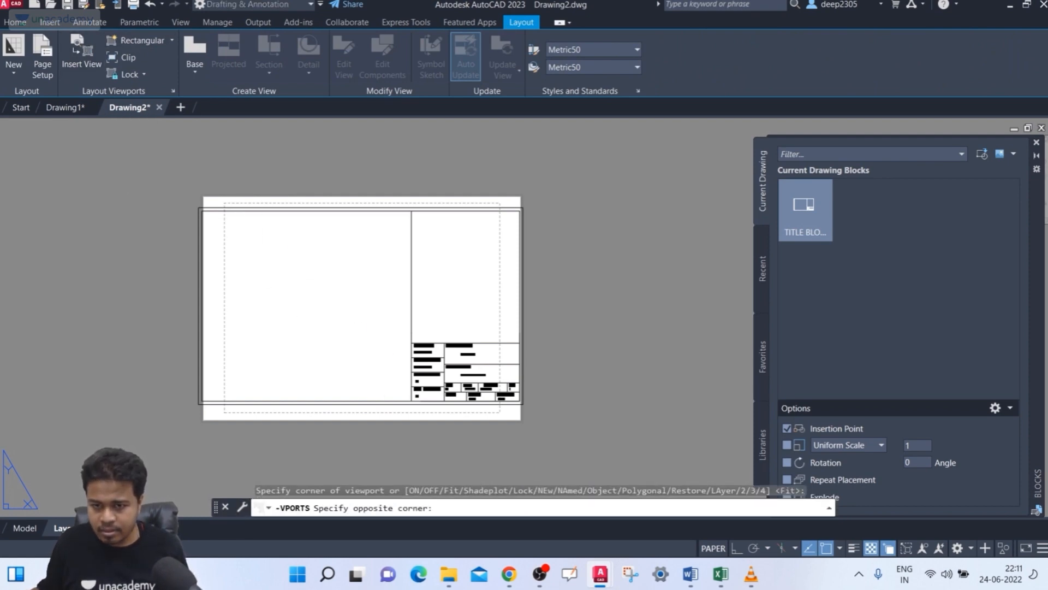
{"action": "left_click", "coordinate": [381, 378]}
Step: Activate the viewport, enlarge the circle and rectangle to fill it, and return to paper space
{"action": "double_click", "coordinate": [286, 276]}
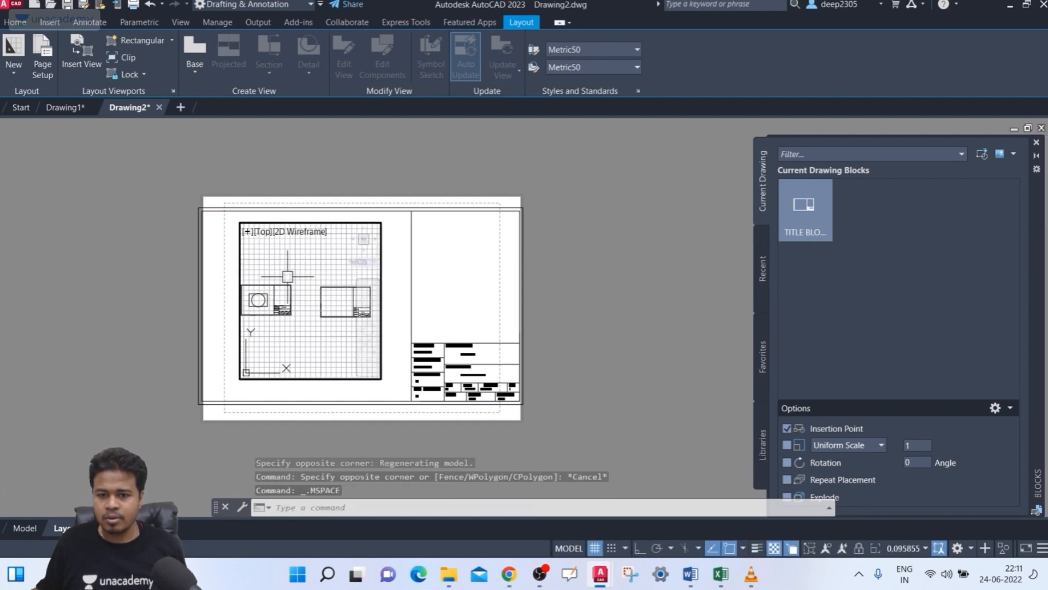
{"action": "scroll", "coordinate": [274, 316], "scroll_direction": "up", "scroll_amount": 3}
{"action": "middle_click_drag", "start_coordinate": [274, 316], "coordinate": [318, 353]}
{"action": "scroll", "coordinate": [289, 329], "scroll_direction": "up", "scroll_amount": 3}
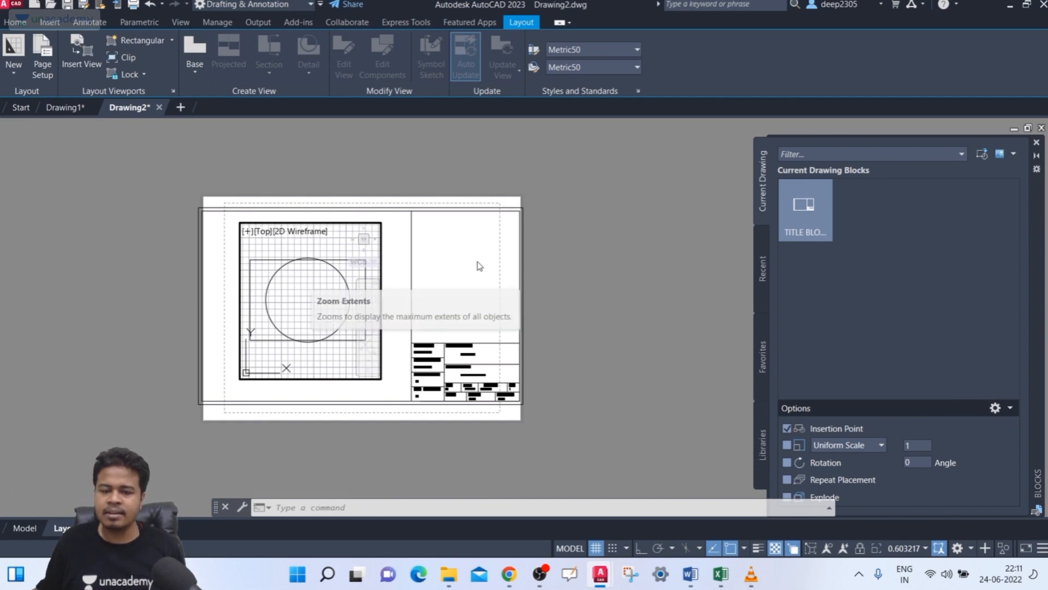
{"action": "double_click", "coordinate": [617, 253]}
{"action": "middle_click_drag", "start_coordinate": [571, 284], "coordinate": [558, 284]}
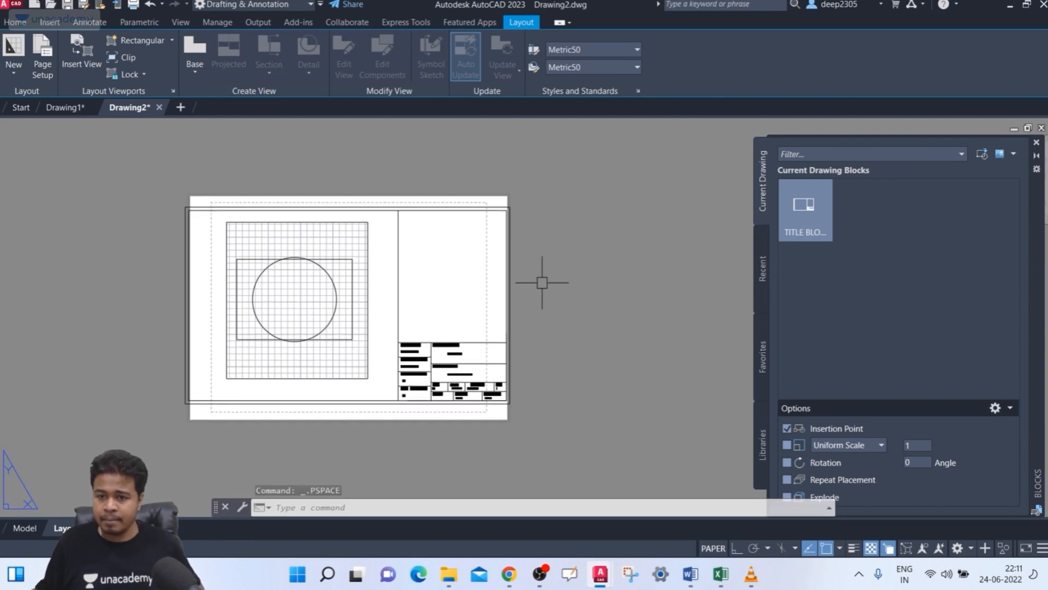
{"action": "key", "text": "Escape"}
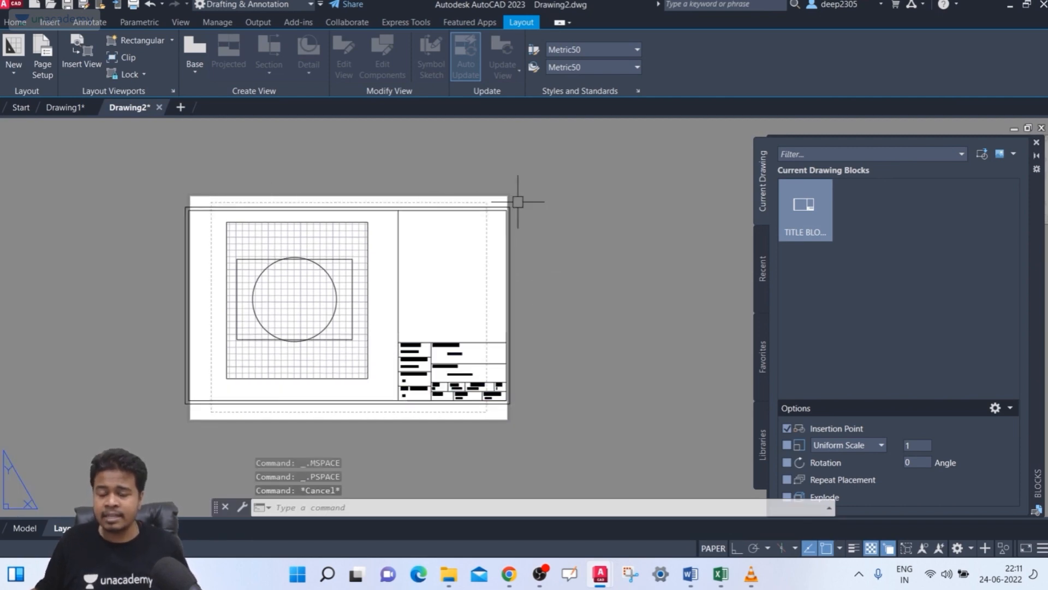
Step: Create a field for the layout viewport object that reports its Custom scale property in the Use scale name format
{"action": "mouse_move", "coordinate": [513, 232]}
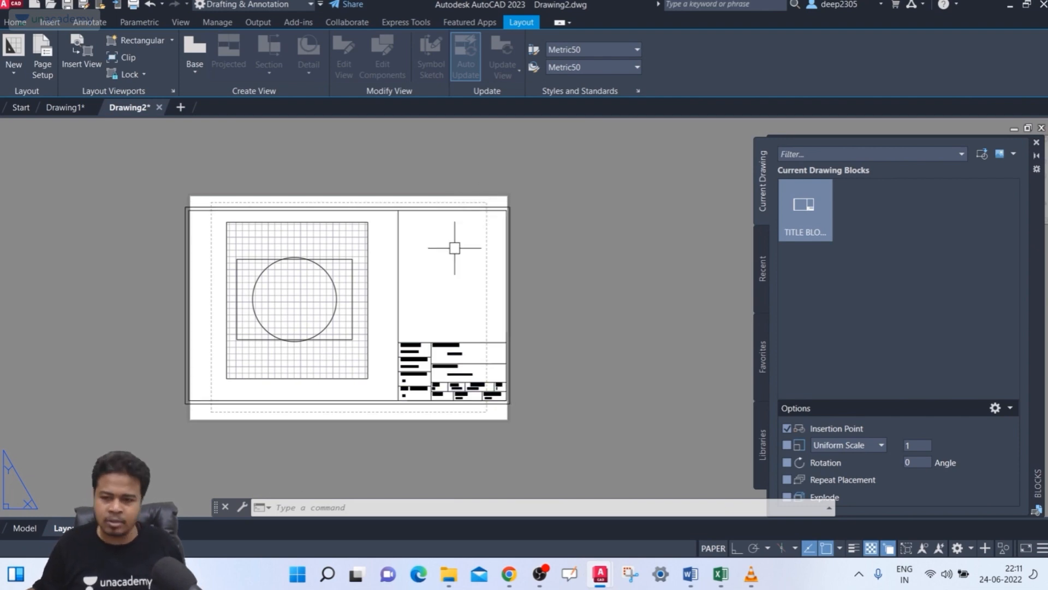
{"action": "middle_click_drag", "start_coordinate": [450, 252], "coordinate": [456, 248]}
{"action": "key", "text": "Escape"}
{"action": "key", "text": "Escape"}
{"action": "key", "text": "Escape"}
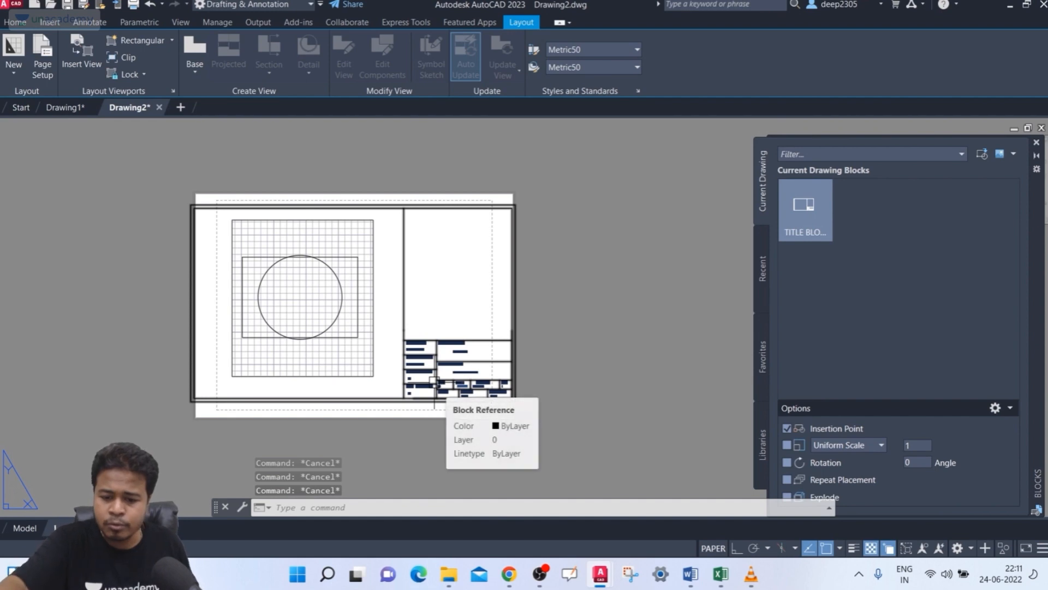
{"action": "type", "text": "FIEND"}
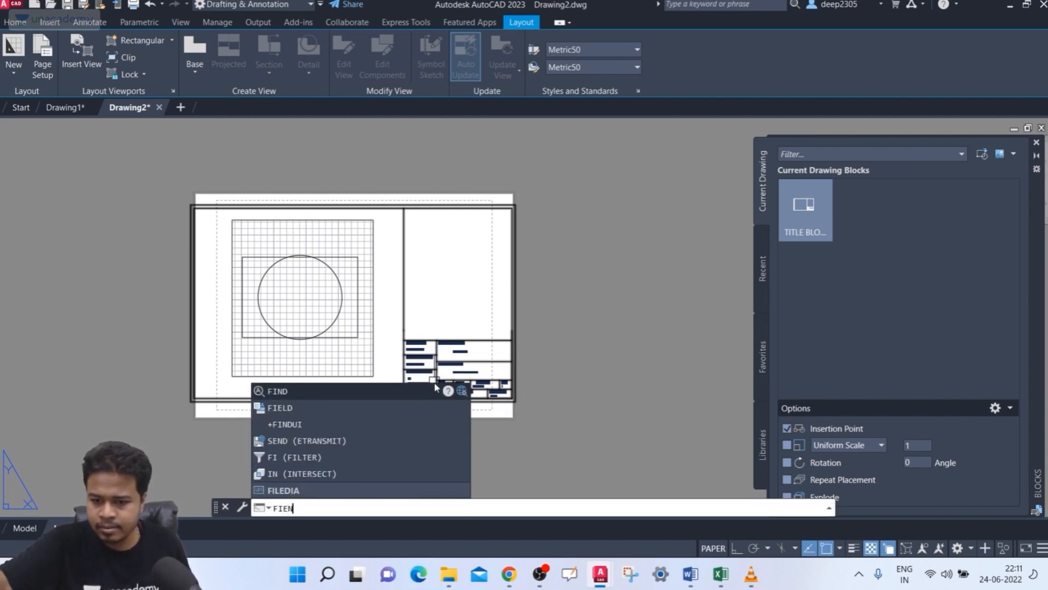
{"action": "key", "text": "BackSpace"}
{"action": "type", "text": "LD"}
{"action": "key", "text": "Return"}
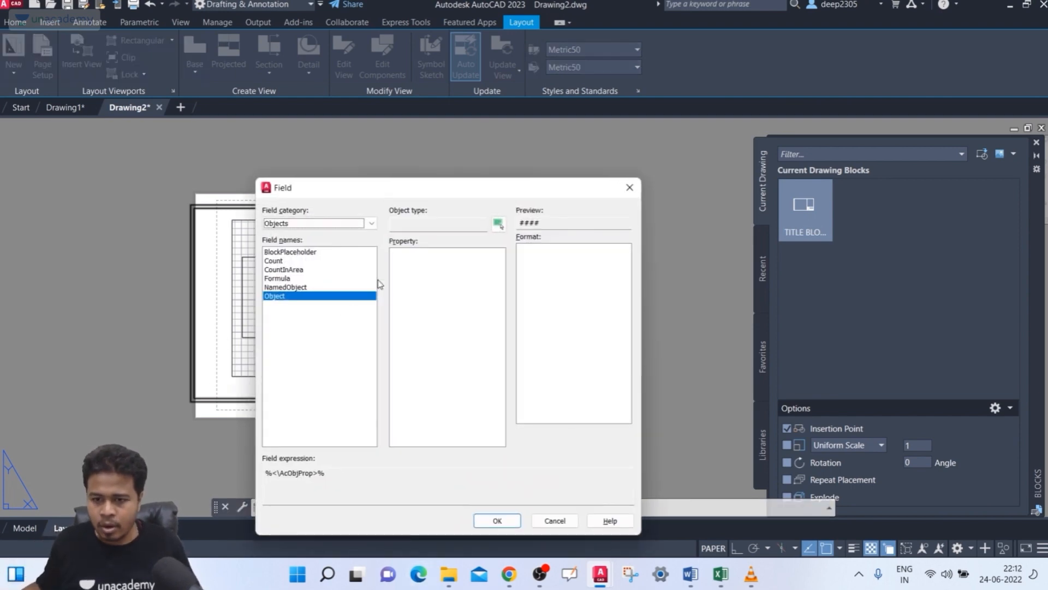
{"action": "left_click", "coordinate": [497, 223]}
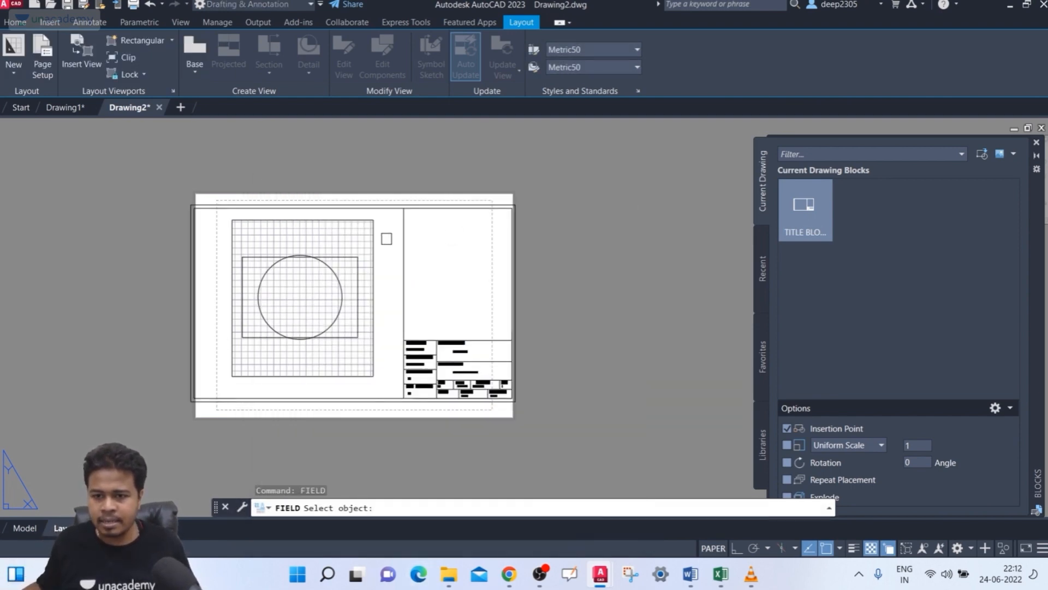
{"action": "left_click", "coordinate": [374, 239]}
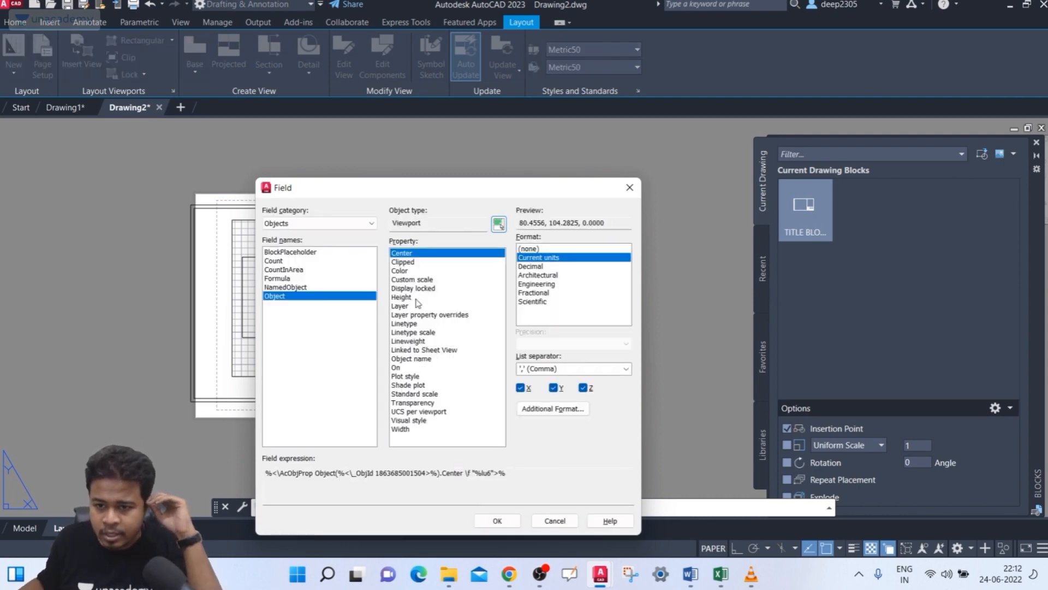
{"action": "left_click", "coordinate": [413, 279]}
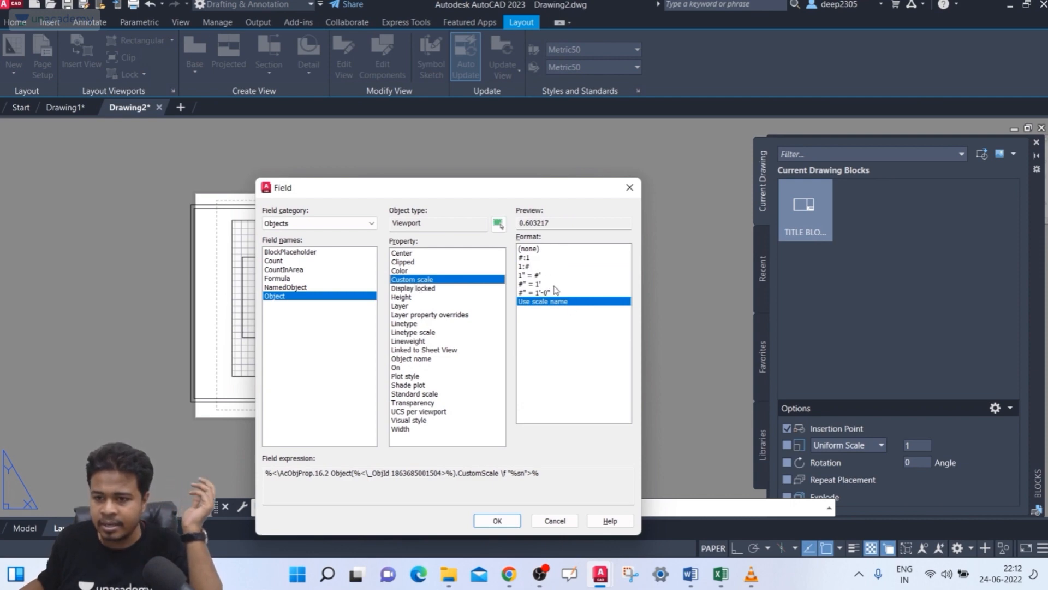
{"action": "left_click", "coordinate": [497, 521]}
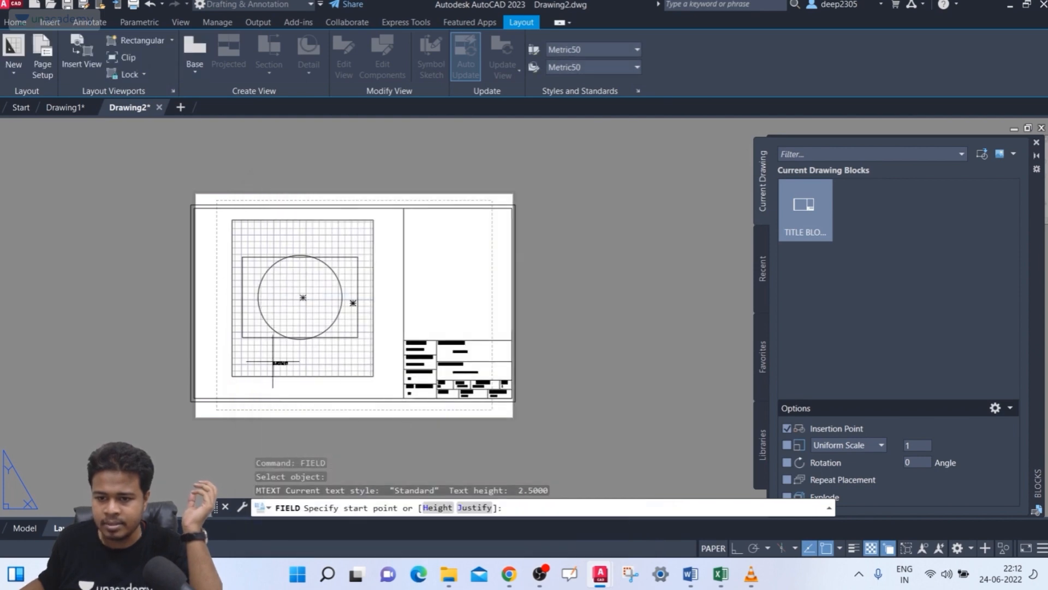
Step: Place the viewport scale field in the title block's SCALE cell, just below the label
{"action": "scroll", "coordinate": [273, 362], "scroll_direction": "up", "scroll_amount": 4}
{"action": "middle_click_drag", "start_coordinate": [304, 393], "coordinate": [155, 262]}
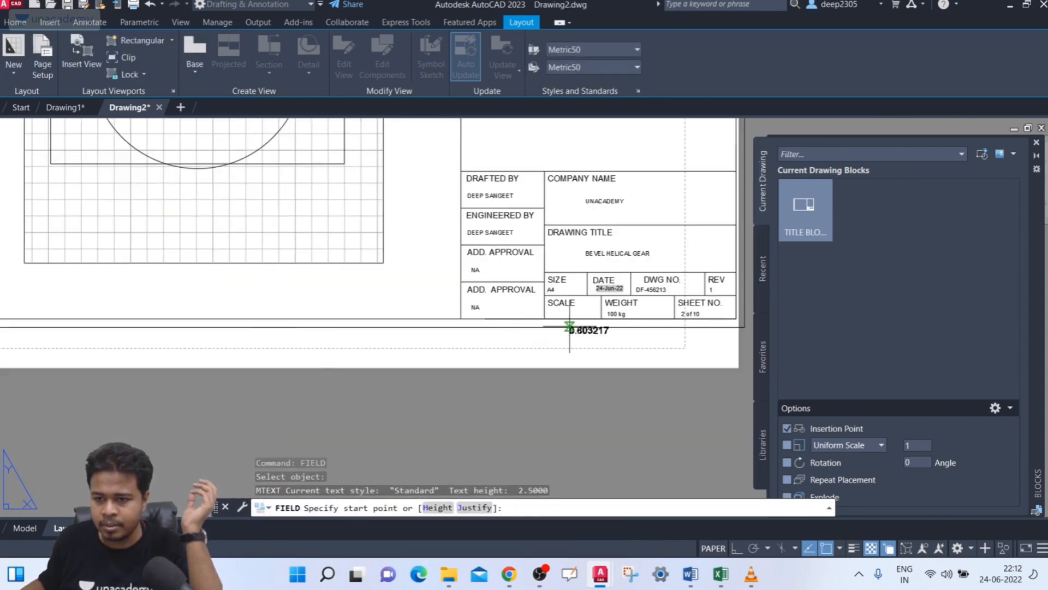
{"action": "scroll", "coordinate": [578, 320], "scroll_direction": "up", "scroll_amount": 3}
{"action": "scroll", "coordinate": [515, 307], "scroll_direction": "up", "scroll_amount": 4}
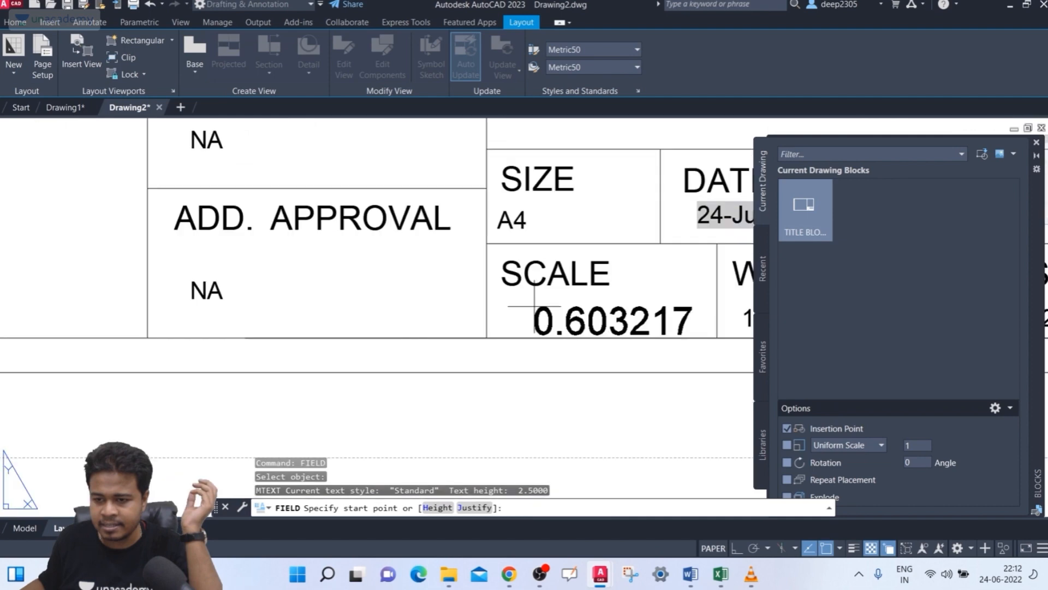
{"action": "left_click", "coordinate": [508, 299]}
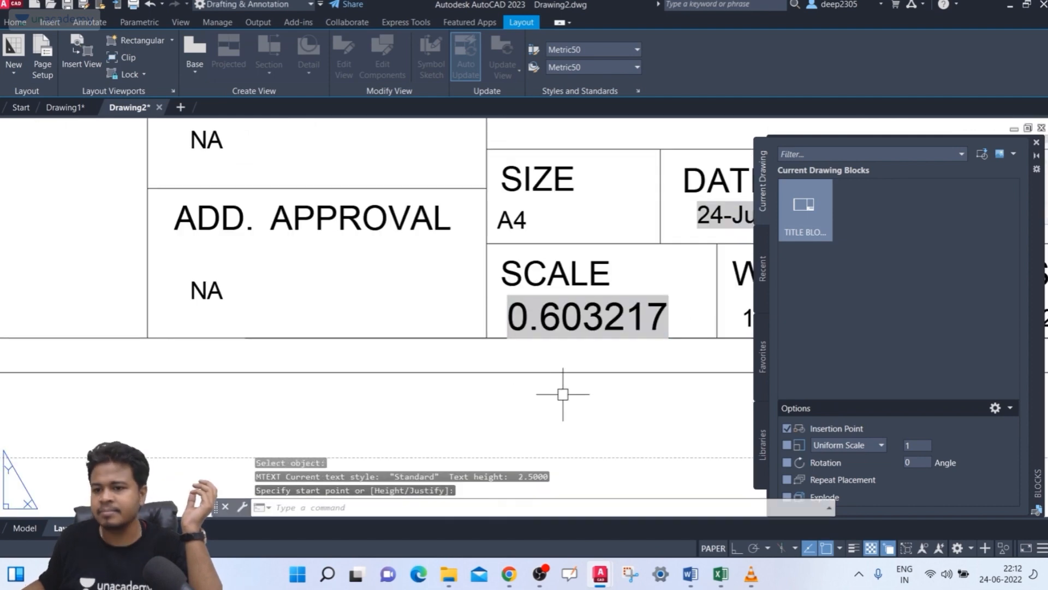
{"action": "middle_click_drag", "start_coordinate": [571, 382], "coordinate": [552, 380]}
{"action": "key", "text": "Escape"}
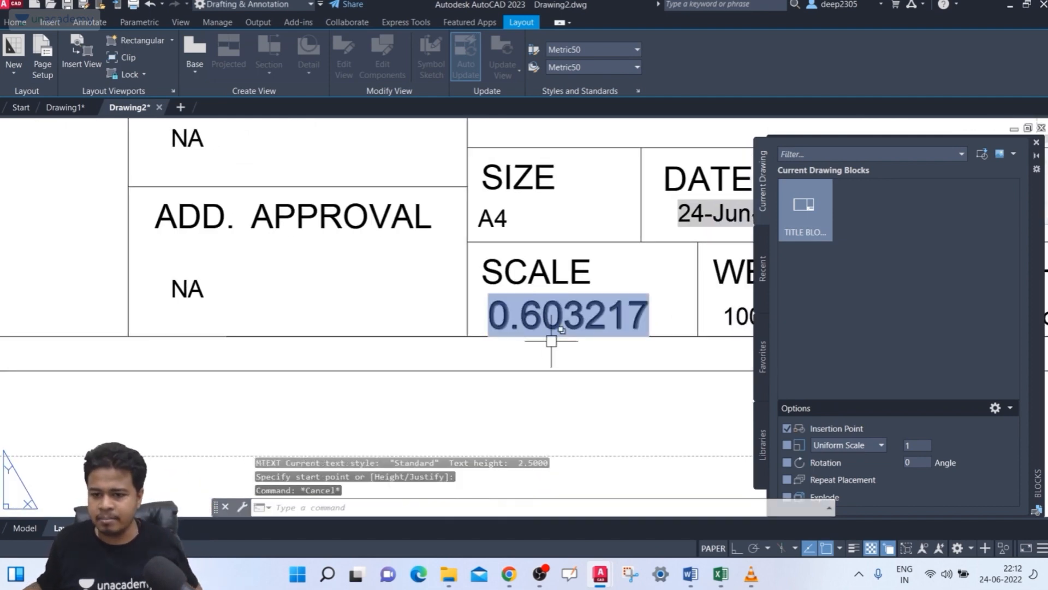
{"action": "left_click", "coordinate": [522, 310]}
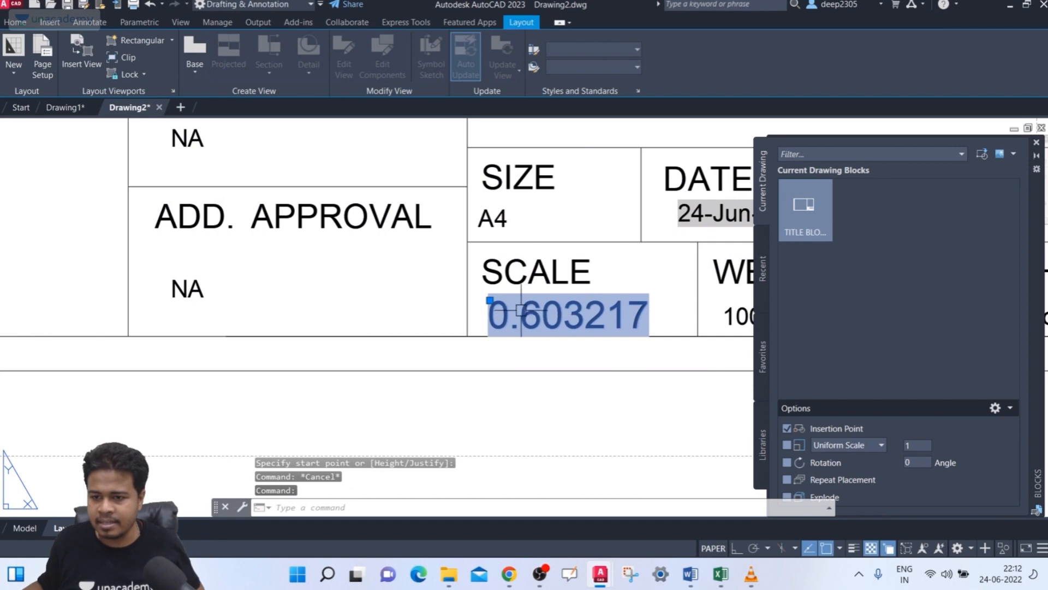
{"action": "left_click", "coordinate": [490, 300]}
{"action": "key", "text": "Escape"}
{"action": "key", "text": "Escape"}
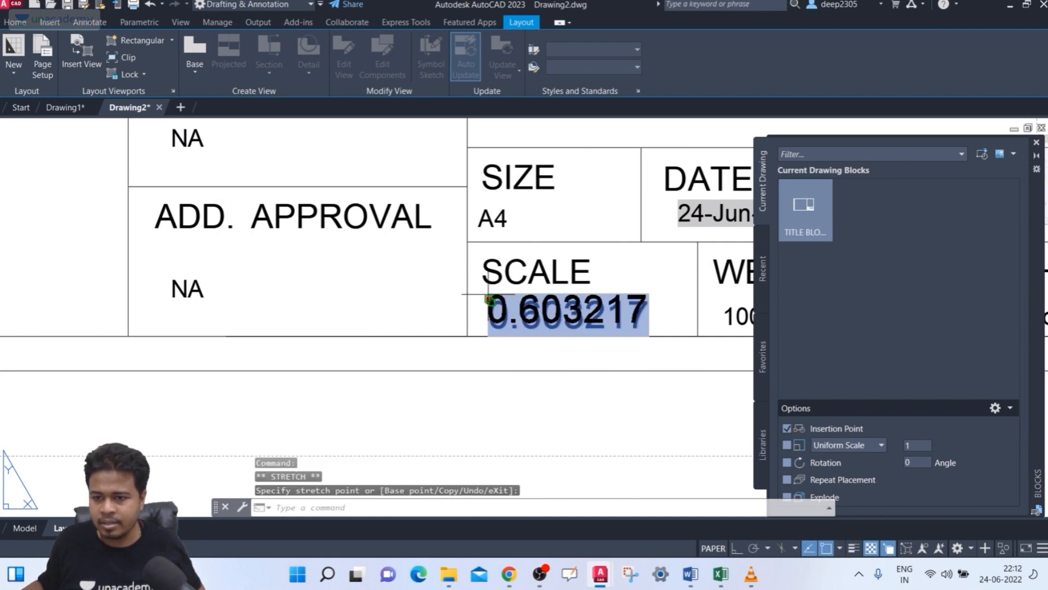
{"action": "left_click", "coordinate": [550, 310]}
{"action": "double_click", "coordinate": [647, 314]}
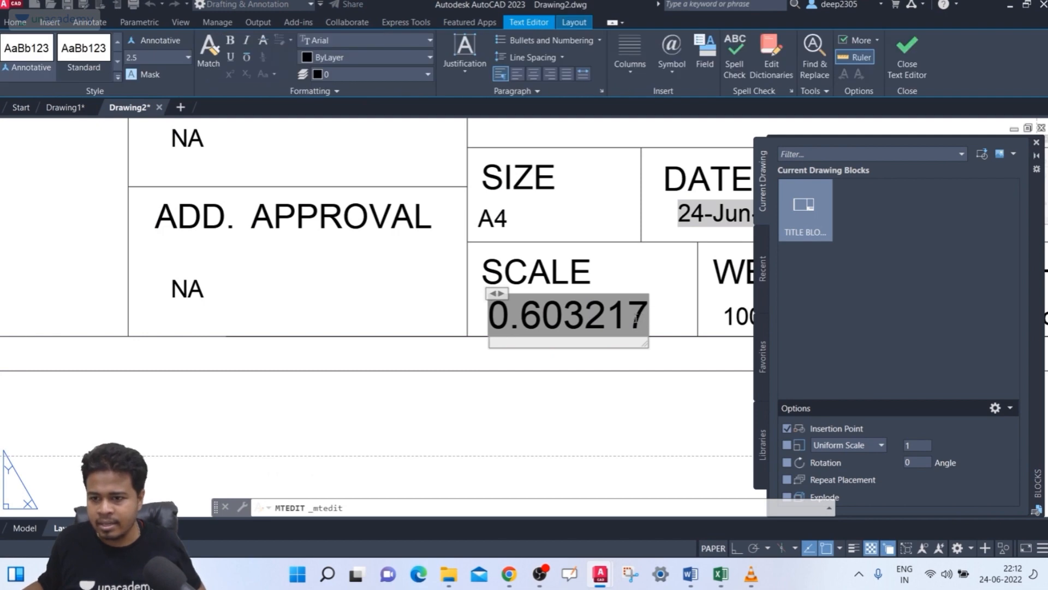
{"action": "key", "text": "ctrl+a"}
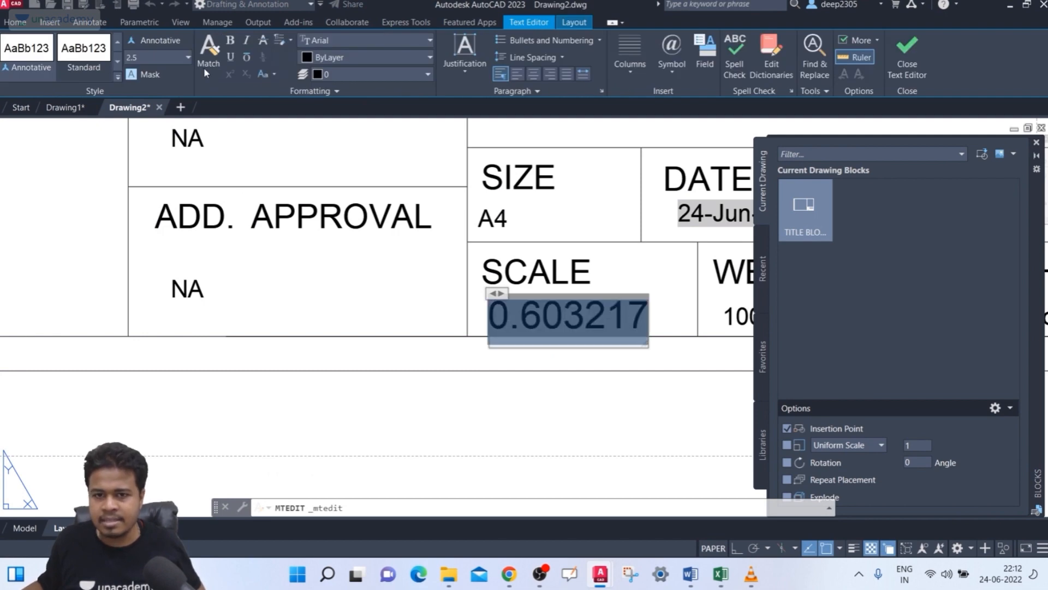
{"action": "key", "text": "Delete"}
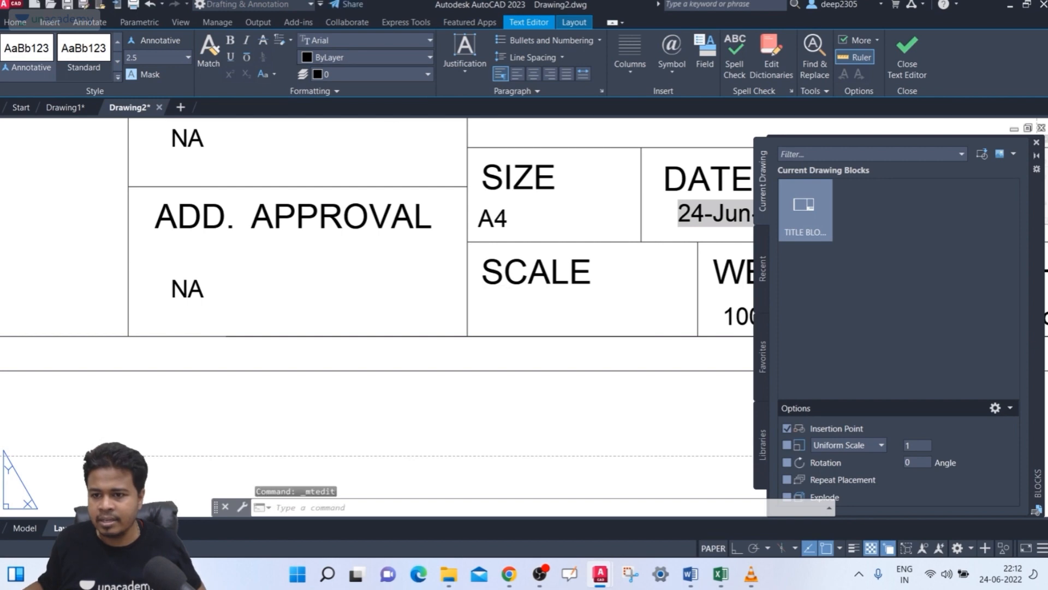
{"action": "key", "text": "Escape"}
Step: Set the scale field's text height to 1.5 and save the text changes
{"action": "double_click", "coordinate": [610, 315]}
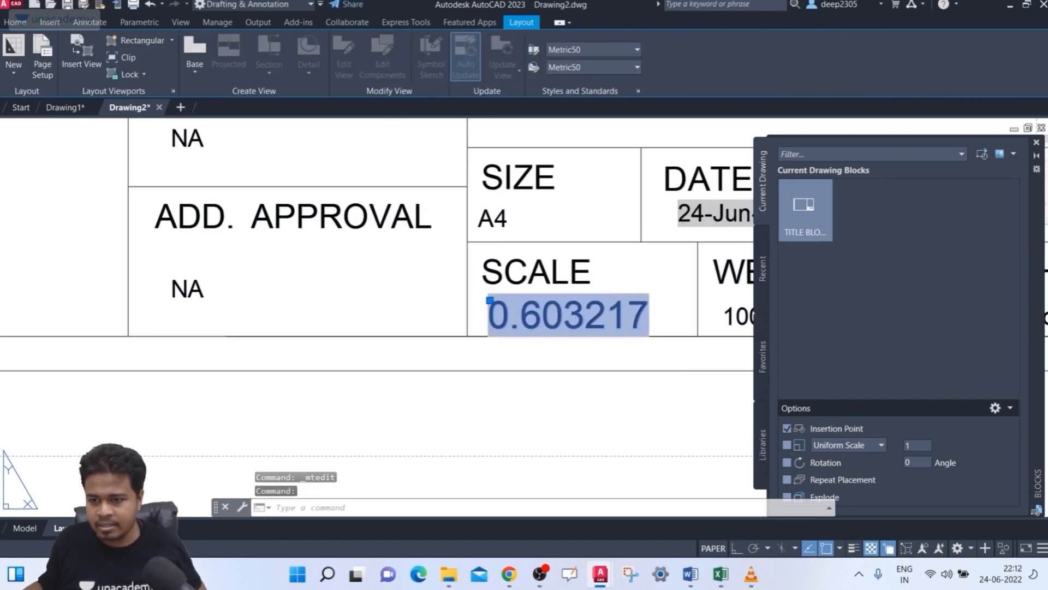
{"action": "left_click_drag", "start_coordinate": [640, 313], "coordinate": [559, 315]}
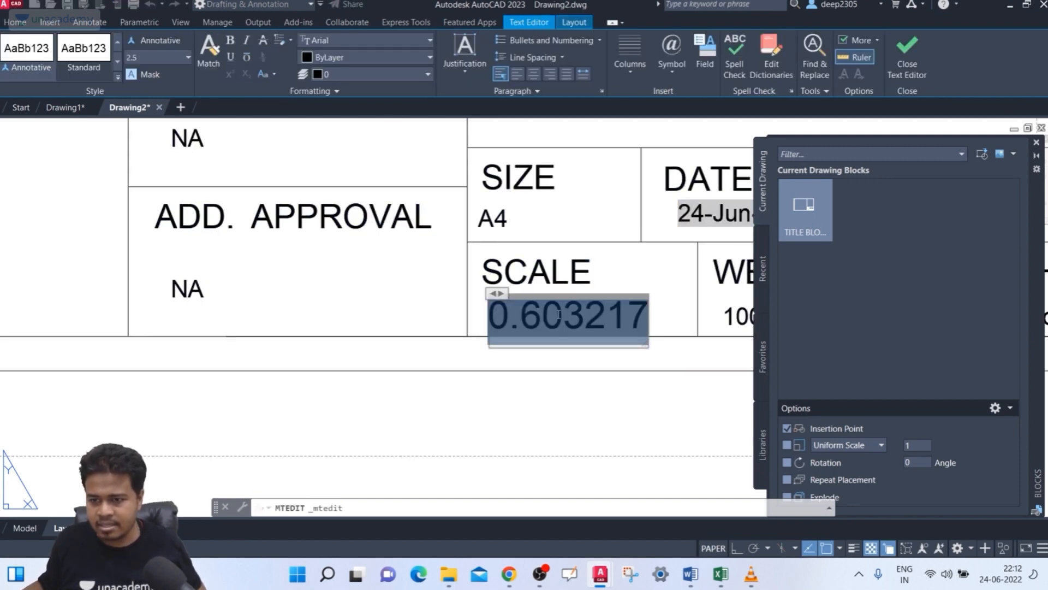
{"action": "left_click", "coordinate": [145, 56]}
{"action": "type", "text": "1.5"}
{"action": "key", "text": "Return"}
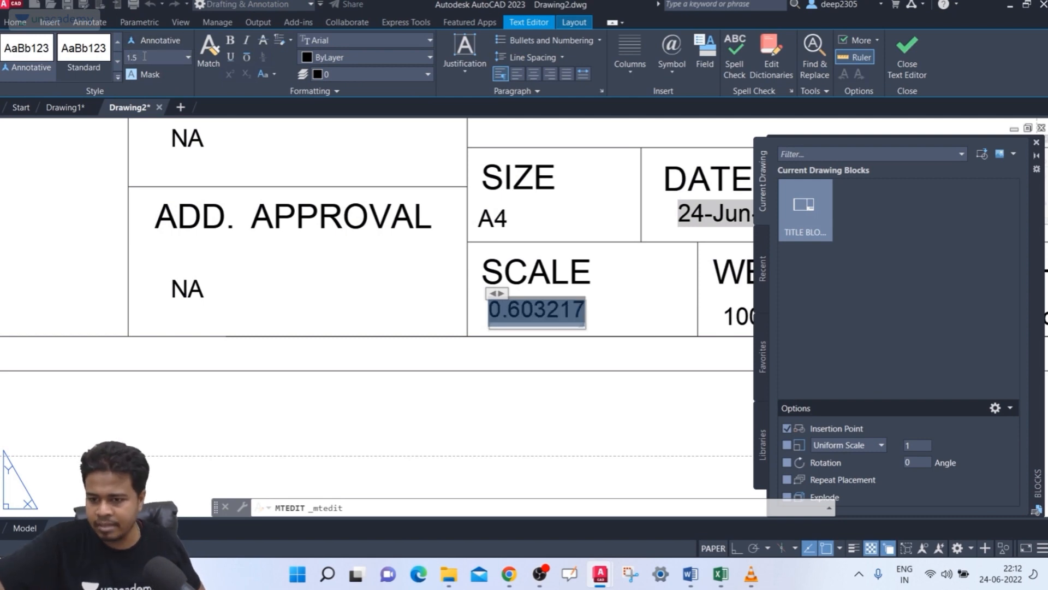
{"action": "key", "text": "Escape"}
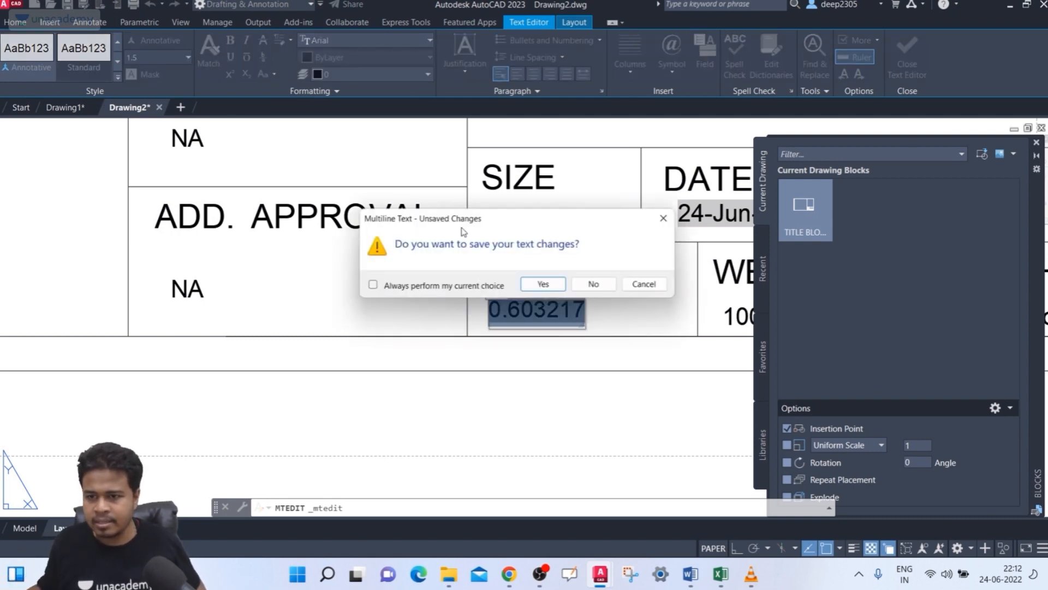
{"action": "left_click", "coordinate": [541, 284]}
Step: Activate the viewport, enlarge its view so the circle spans nearly the full width, and return to paper space
{"action": "scroll", "coordinate": [532, 366], "scroll_direction": "down", "scroll_amount": 5}
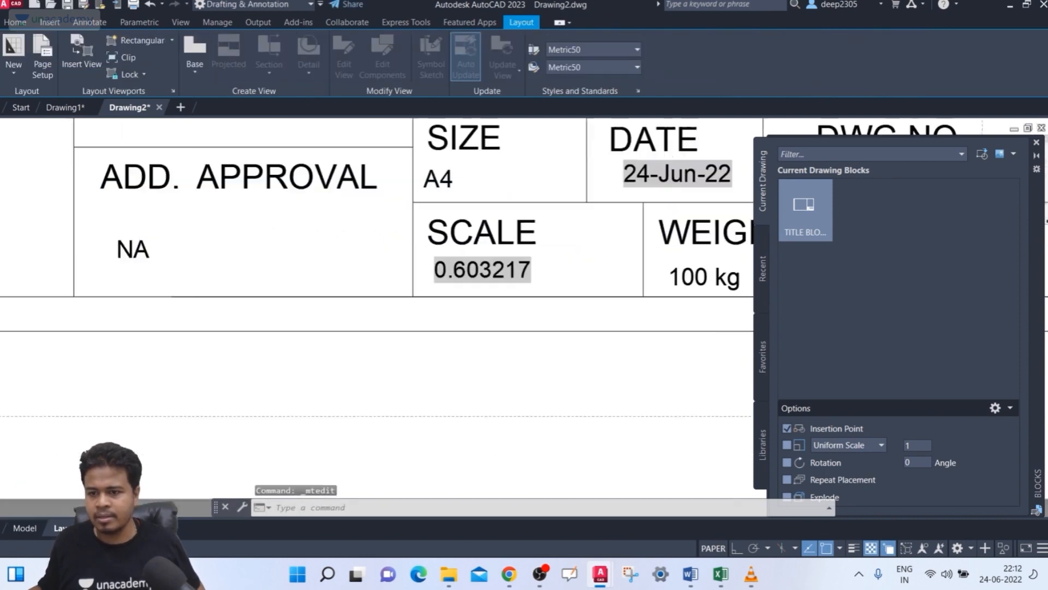
{"action": "middle_click_drag", "start_coordinate": [436, 323], "coordinate": [453, 321]}
{"action": "scroll", "coordinate": [464, 311], "scroll_direction": "up", "scroll_amount": 3}
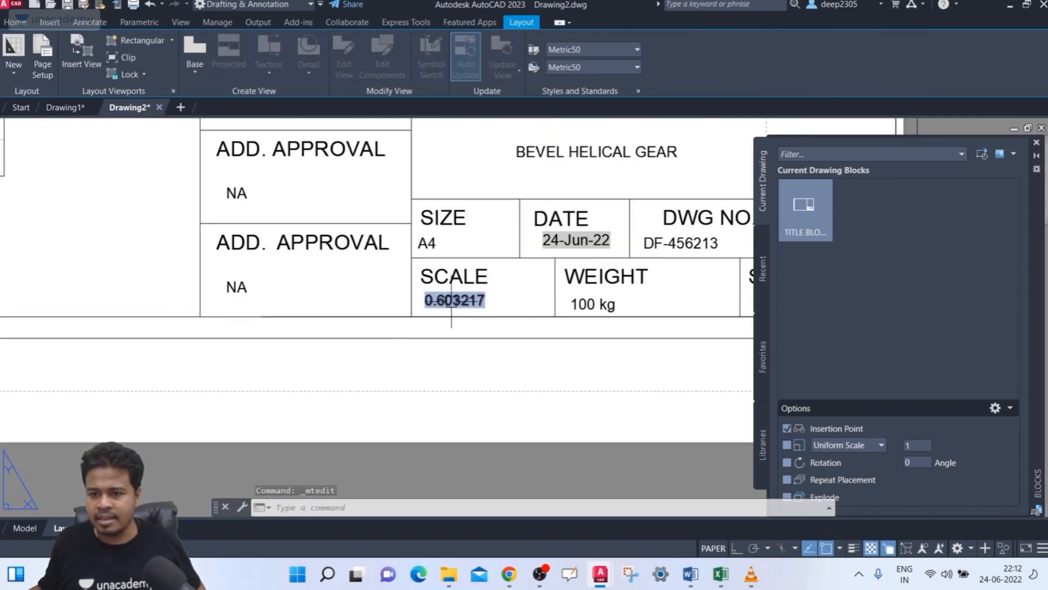
{"action": "scroll", "coordinate": [449, 302], "scroll_direction": "down", "scroll_amount": 4}
{"action": "scroll", "coordinate": [449, 302], "scroll_direction": "down", "scroll_amount": 2}
{"action": "middle_click_drag", "start_coordinate": [313, 276], "coordinate": [311, 328]}
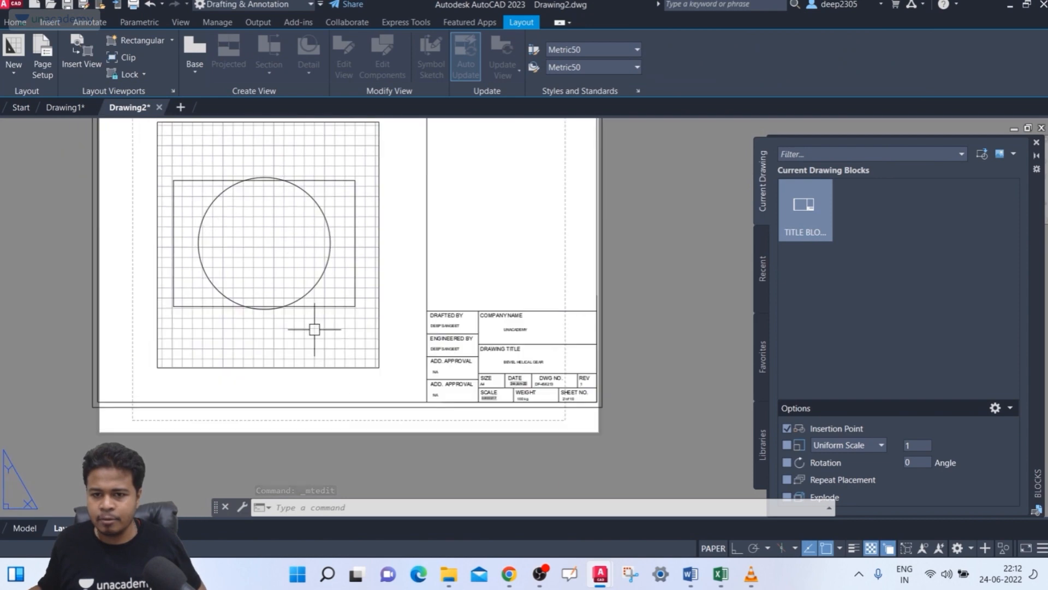
{"action": "double_click", "coordinate": [312, 327]}
{"action": "scroll", "coordinate": [291, 311], "scroll_direction": "down", "scroll_amount": 2}
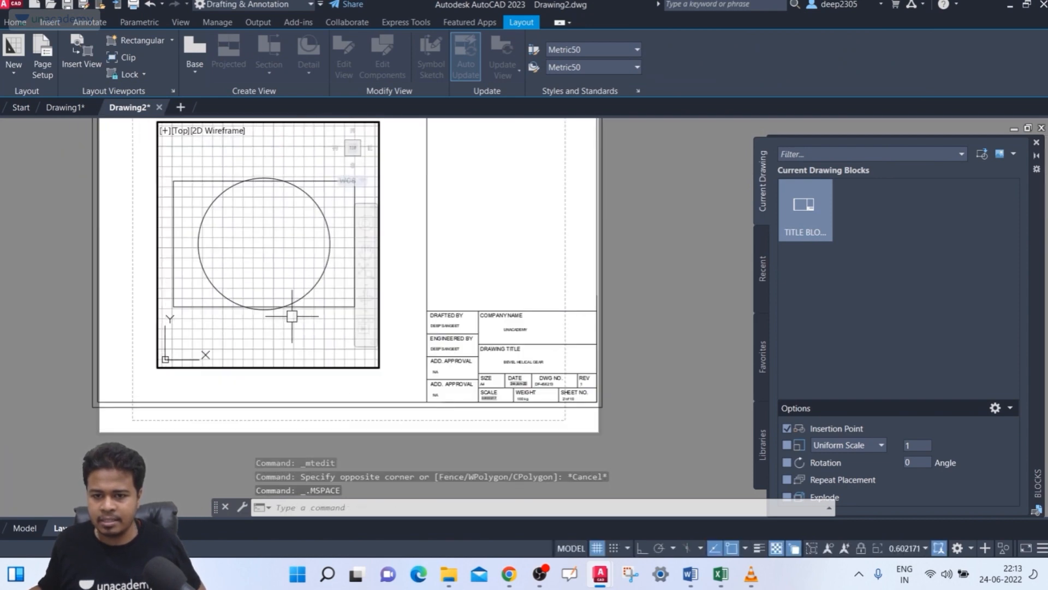
{"action": "scroll", "coordinate": [290, 306], "scroll_direction": "up", "scroll_amount": 2}
{"action": "middle_click_drag", "start_coordinate": [291, 312], "coordinate": [306, 339]}
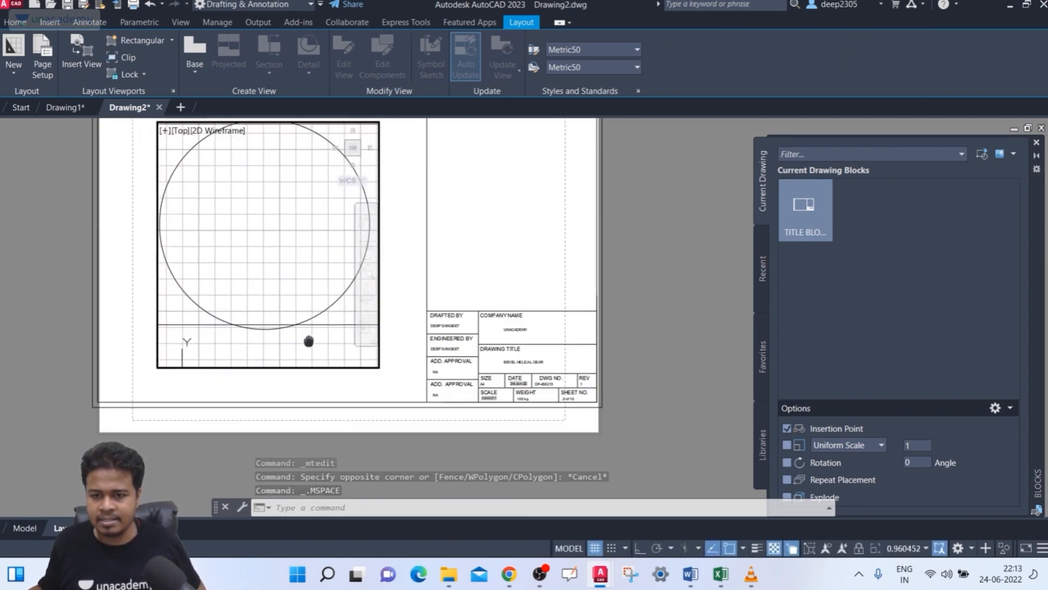
{"action": "double_click", "coordinate": [562, 273]}
Step: Regenerate the layout to update the scale field in the title block
{"action": "scroll", "coordinate": [501, 390], "scroll_direction": "up", "scroll_amount": 6}
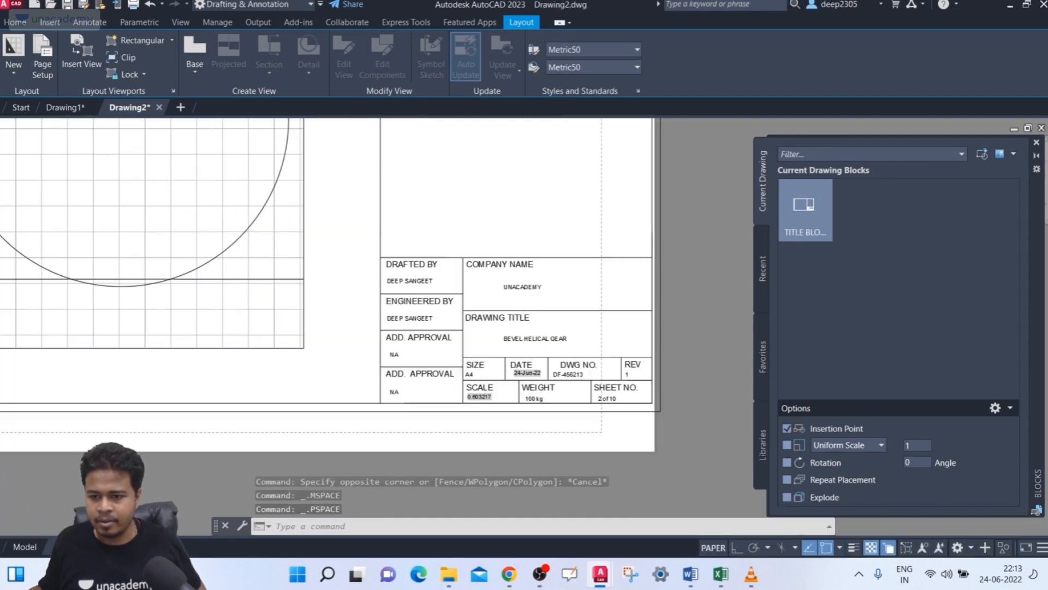
{"action": "type", "text": "RE"}
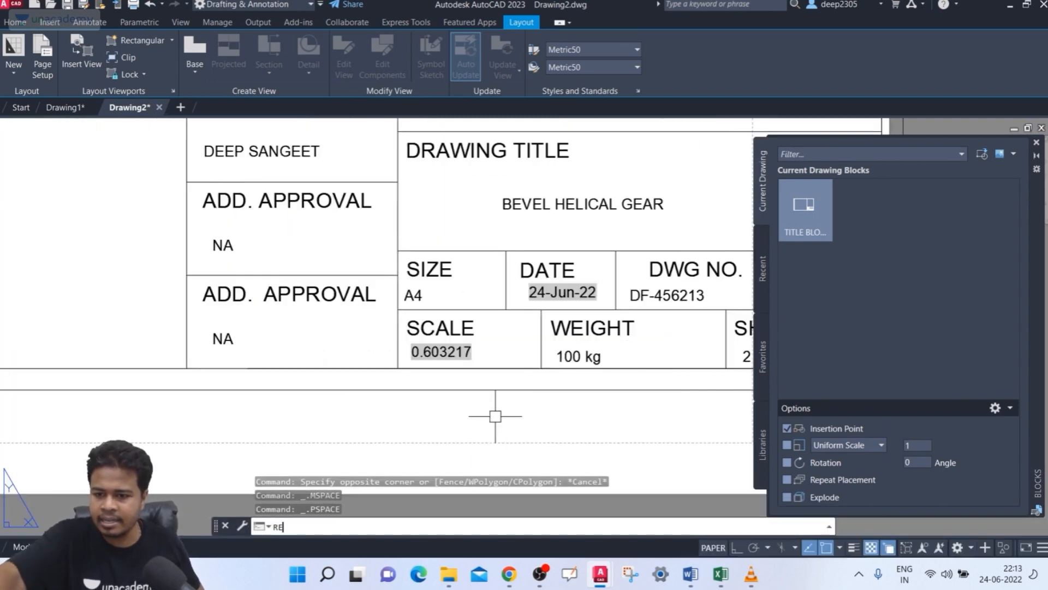
{"action": "key", "text": "Return"}
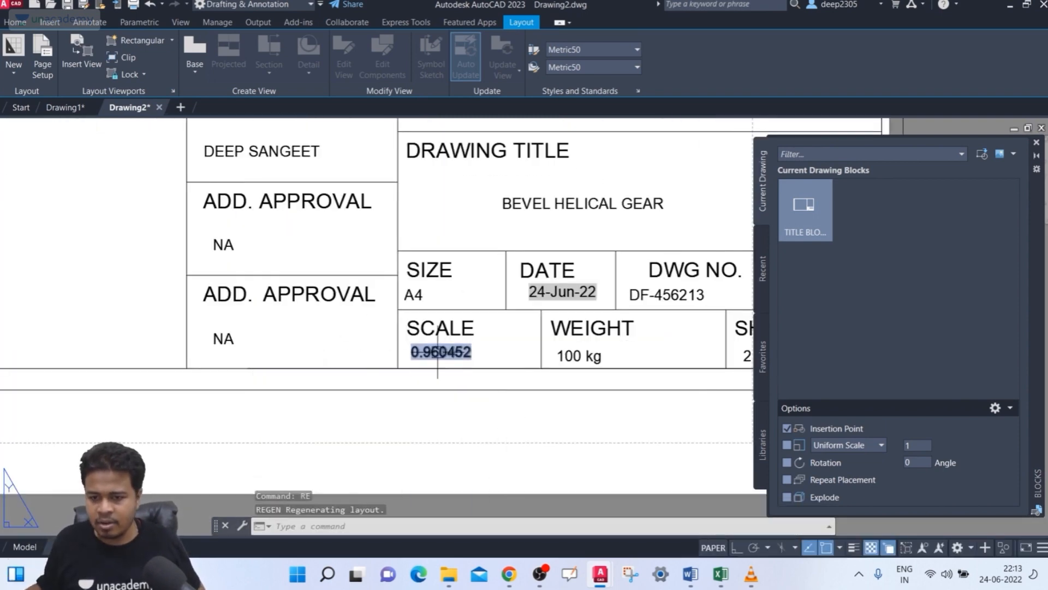
{"action": "scroll", "coordinate": [431, 369], "scroll_direction": "down", "scroll_amount": 4}
{"action": "scroll", "coordinate": [432, 368], "scroll_direction": "up", "scroll_amount": 2}
{"action": "scroll", "coordinate": [432, 368], "scroll_direction": "up", "scroll_amount": 3}
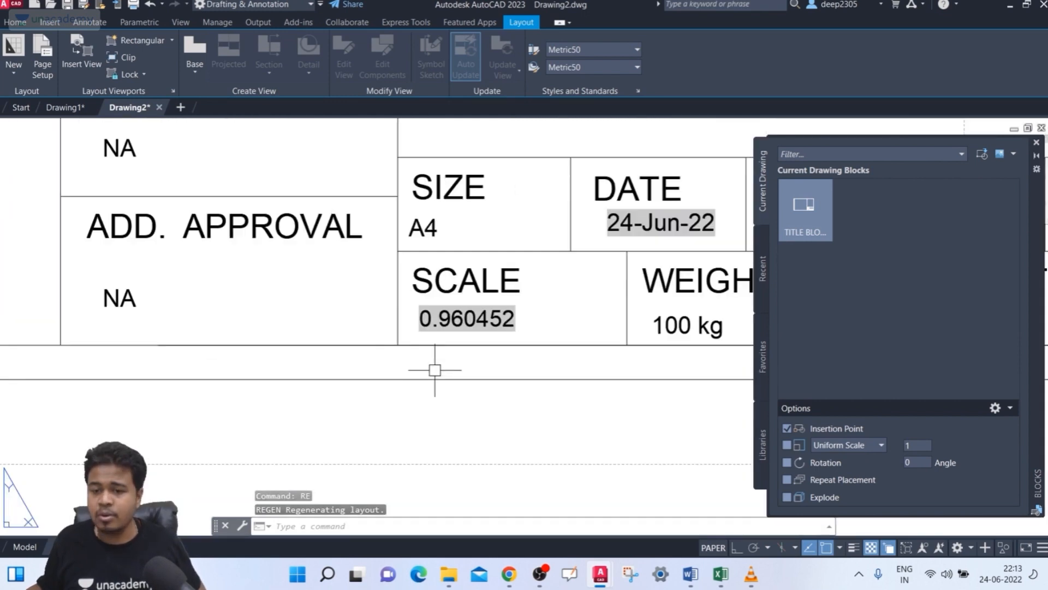
{"action": "scroll", "coordinate": [495, 322], "scroll_direction": "down", "scroll_amount": 2}
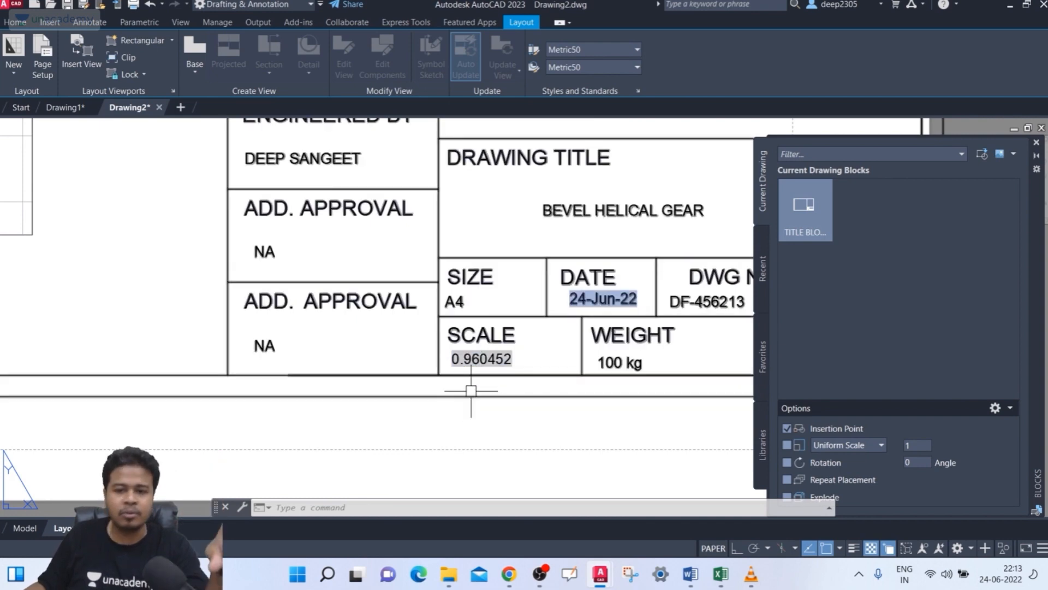
{"action": "scroll", "coordinate": [469, 392], "scroll_direction": "down", "scroll_amount": 6}
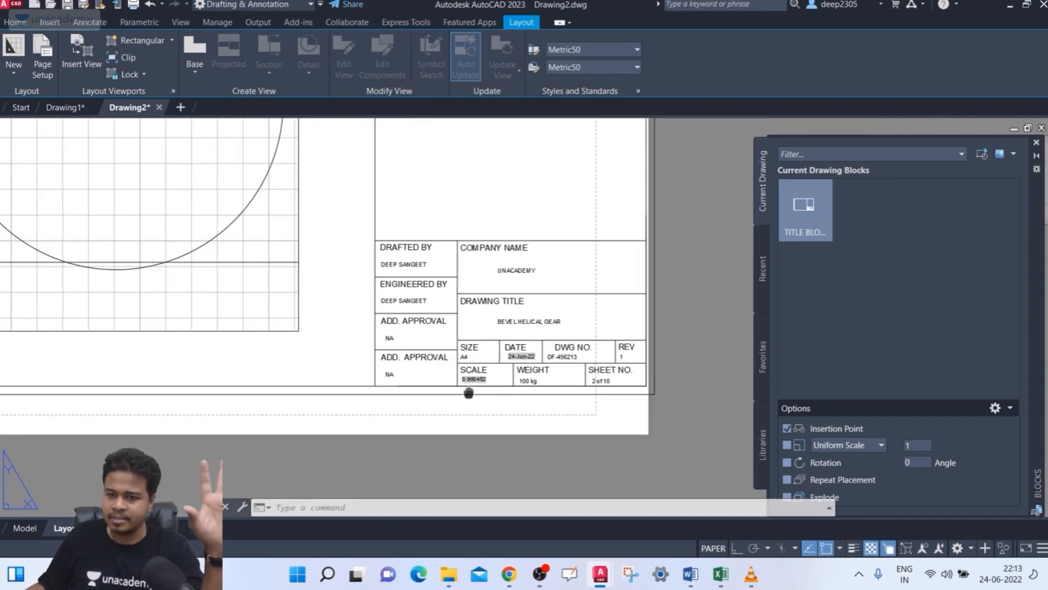
Step: Switch from the layout to the drawing's model space
{"action": "left_click", "coordinate": [260, 334]}
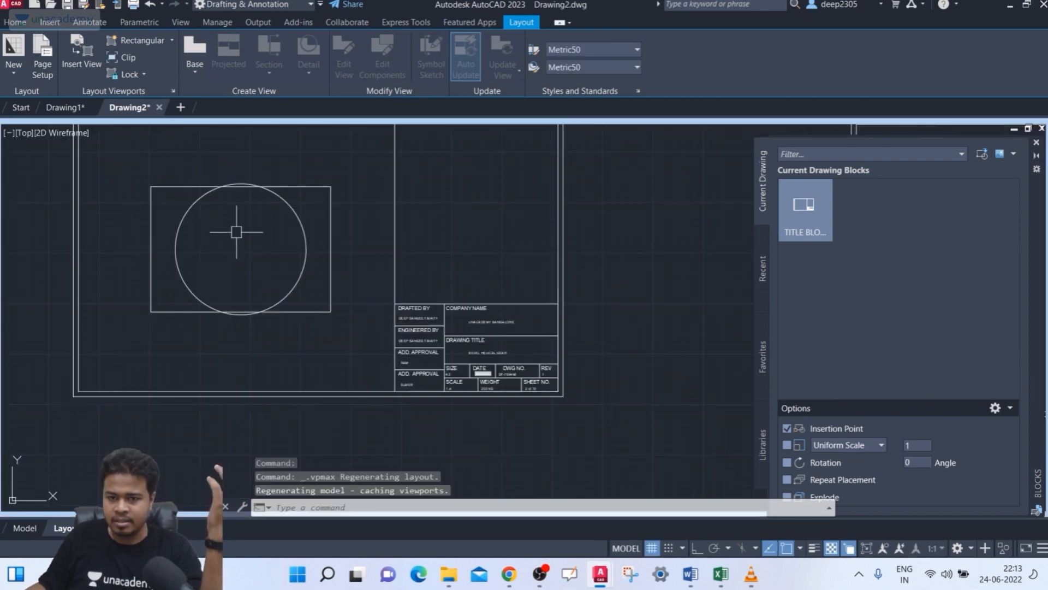
{"action": "left_click", "coordinate": [18, 529]}
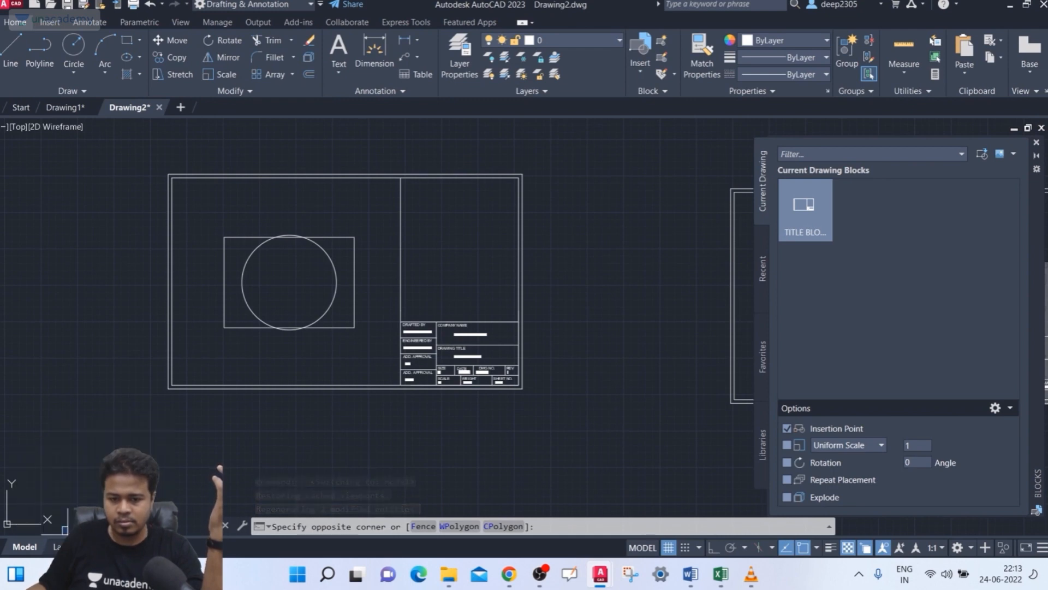
{"action": "left_click", "coordinate": [179, 362]}
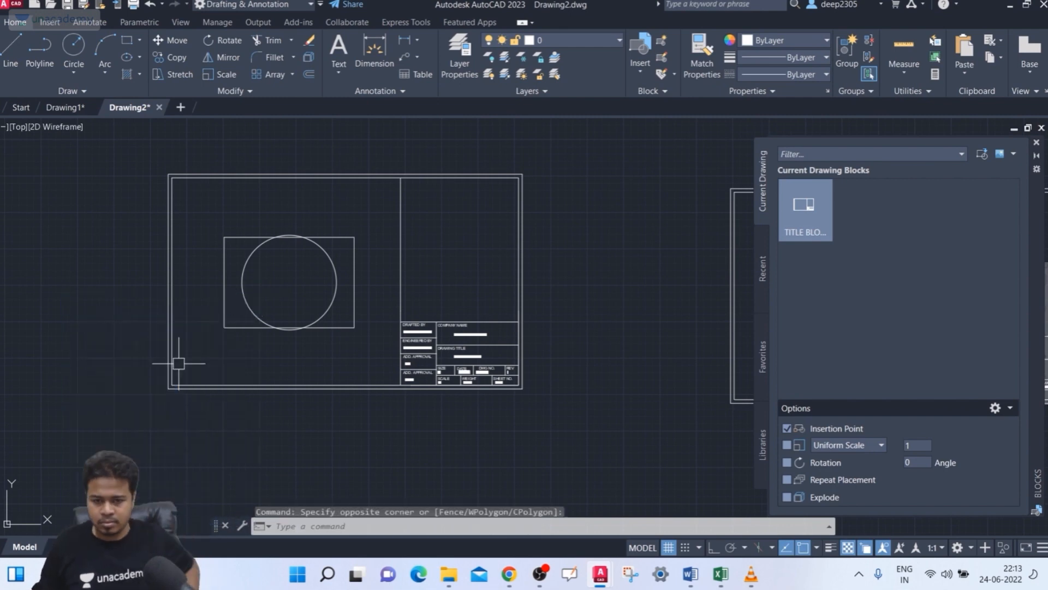
{"action": "key", "text": "Escape"}
{"action": "scroll", "coordinate": [345, 358], "scroll_direction": "up", "scroll_amount": 2}
{"action": "scroll", "coordinate": [345, 358], "scroll_direction": "down", "scroll_amount": 2}
{"action": "middle_click_drag", "start_coordinate": [350, 357], "coordinate": [406, 331]}
{"action": "key", "text": "Escape"}
{"action": "key", "text": "Escape"}
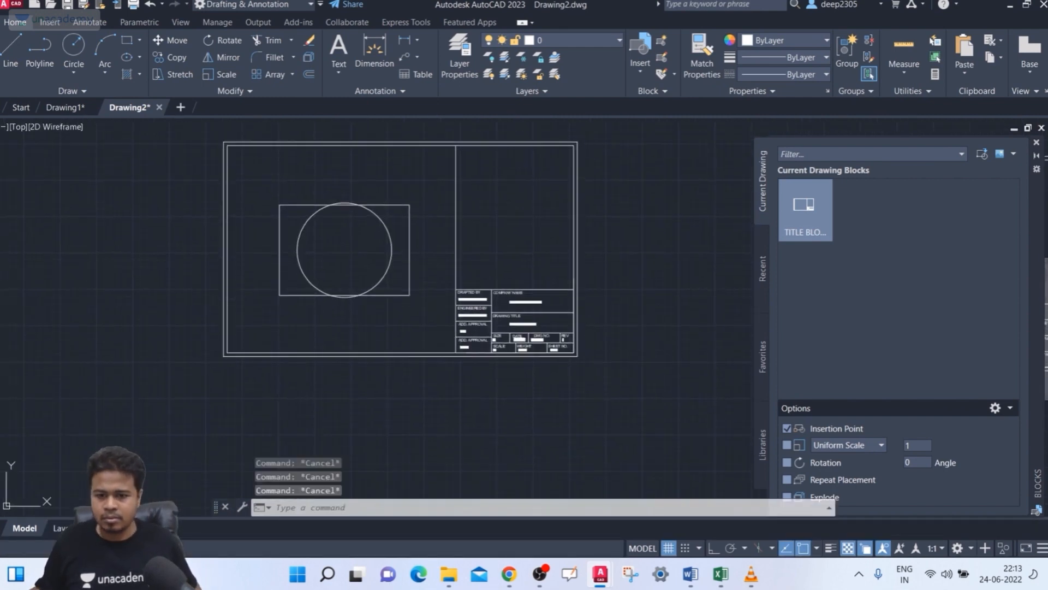
Step: Return to the layout, reduce the view inside the viewport so the whole rectangle and circle fit, and go back to paper space
{"action": "left_click", "coordinate": [60, 529]}
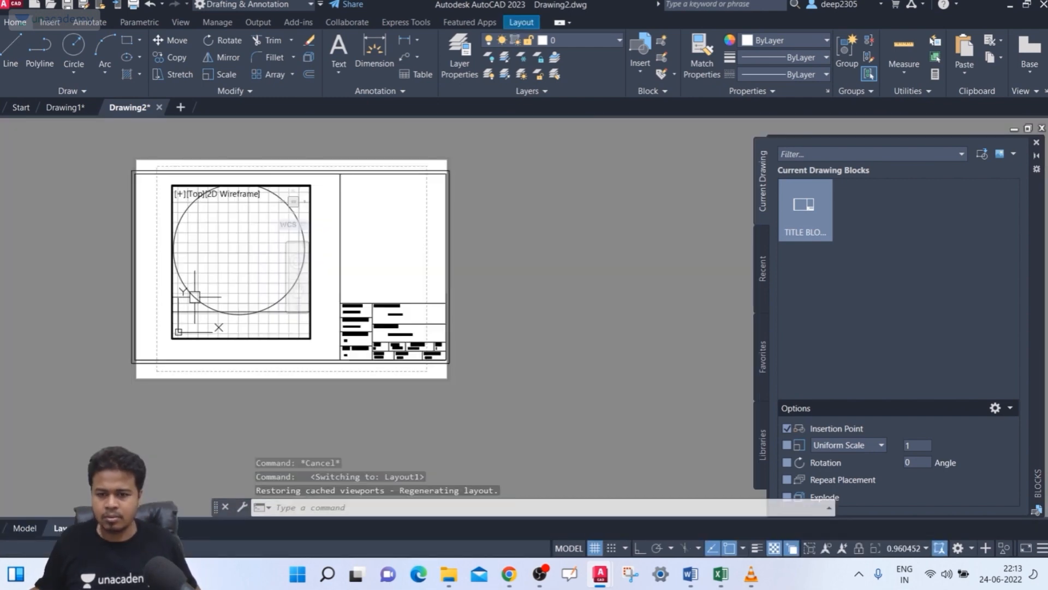
{"action": "left_click", "coordinate": [218, 270]}
{"action": "key", "text": "Escape"}
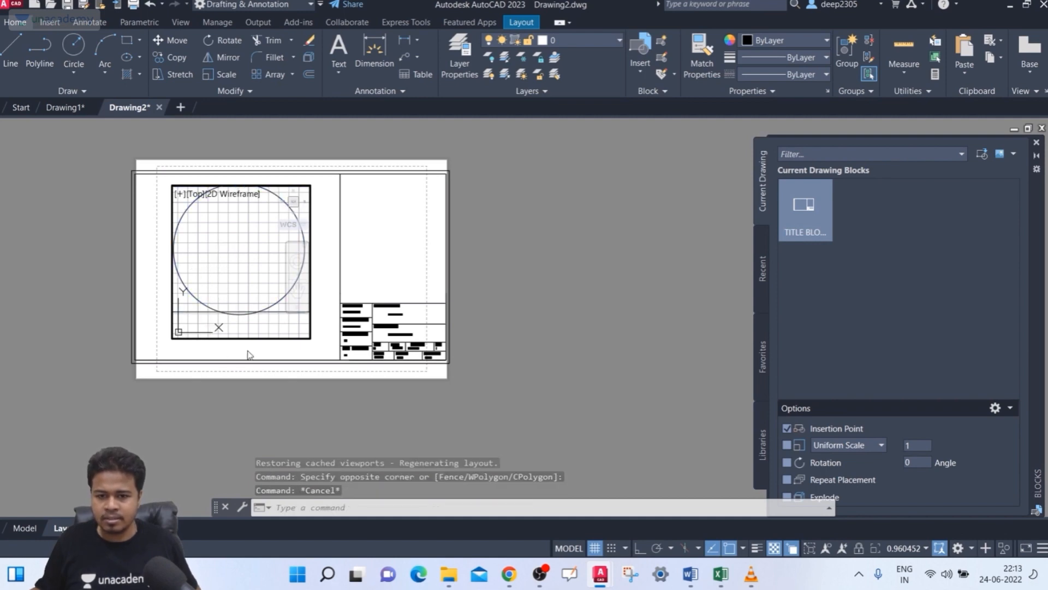
{"action": "scroll", "coordinate": [250, 317], "scroll_direction": "down", "scroll_amount": 3}
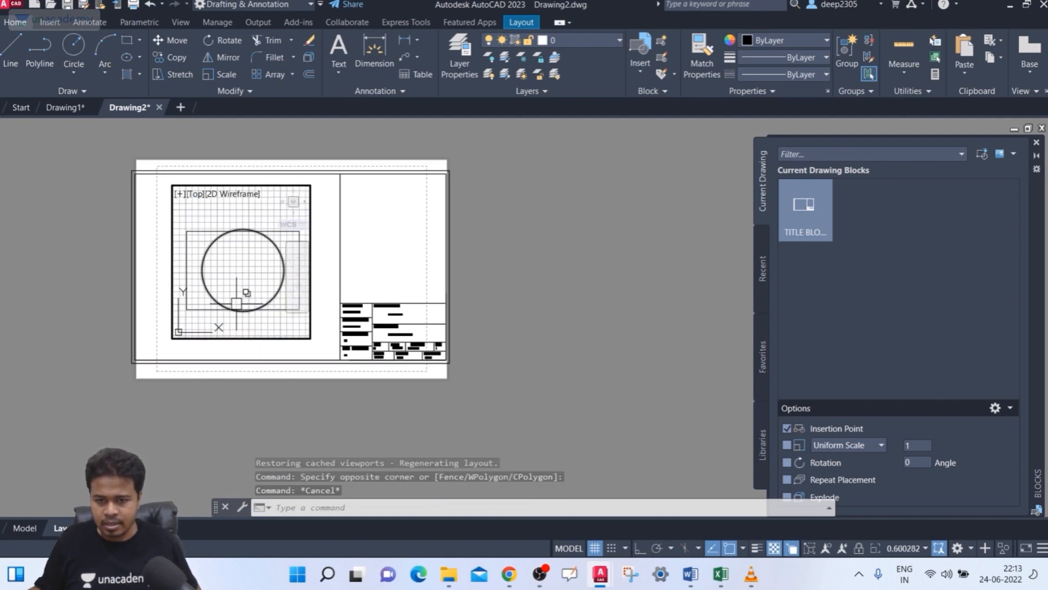
{"action": "double_click", "coordinate": [299, 357]}
Step: Regenerate the layout to refresh the title block's SCALE field and inspect it against the viewport
{"action": "scroll", "coordinate": [390, 380], "scroll_direction": "up", "scroll_amount": 5}
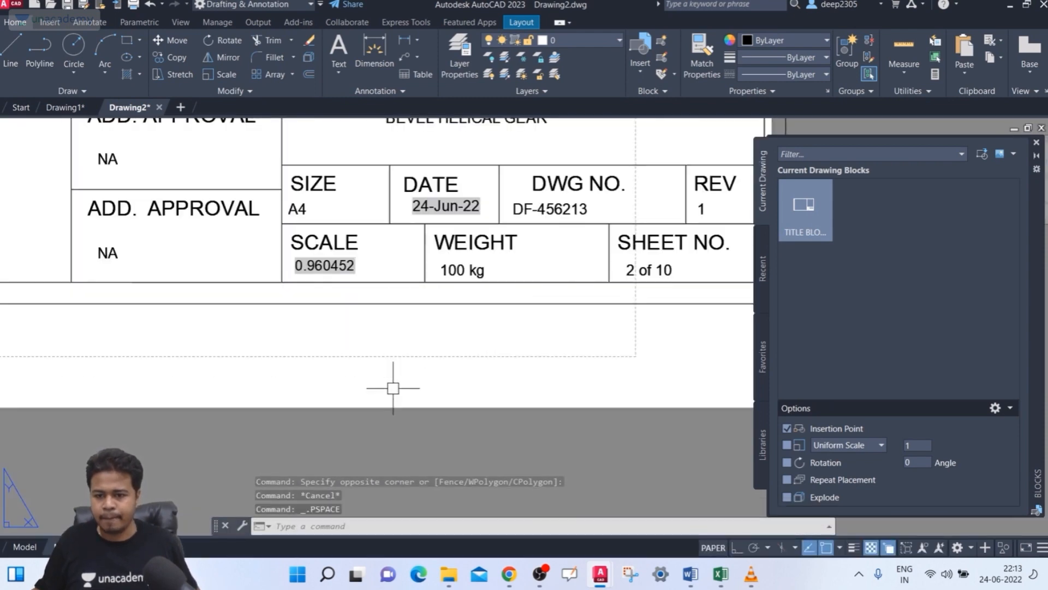
{"action": "type", "text": "RE"}
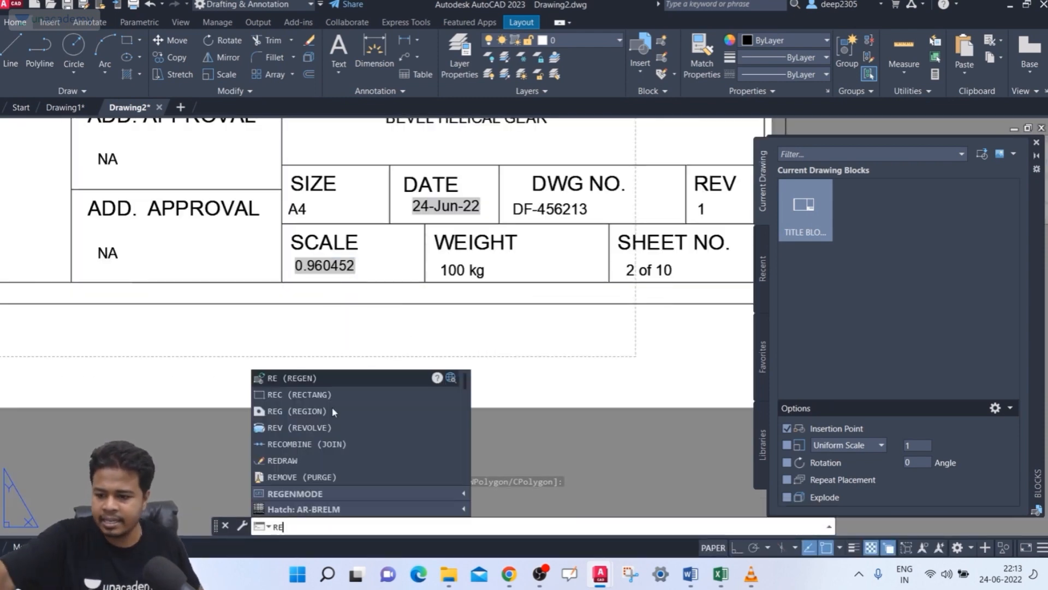
{"action": "key", "text": "Return"}
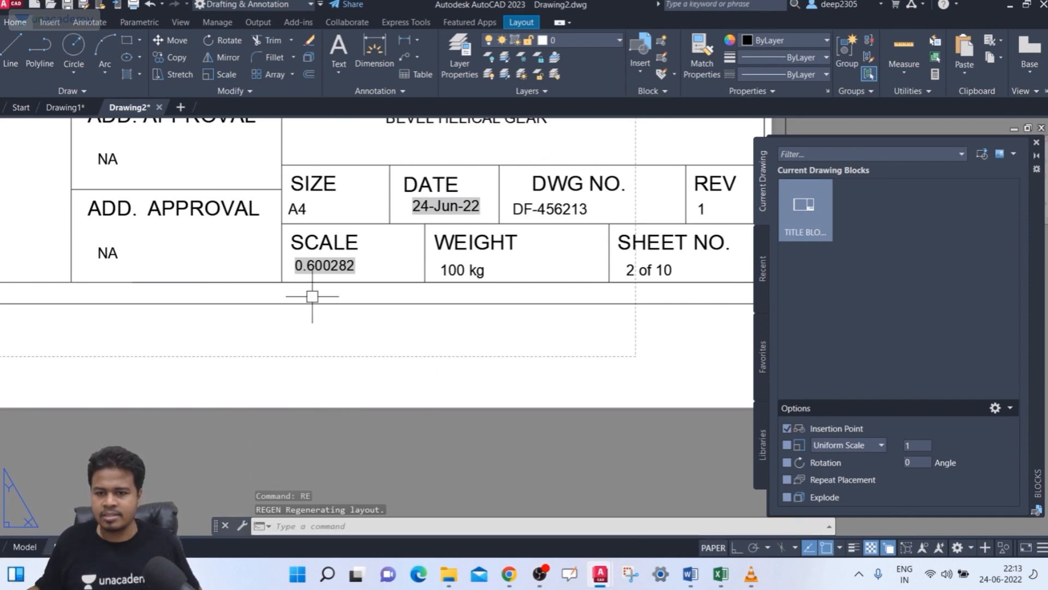
{"action": "scroll", "coordinate": [329, 294], "scroll_direction": "down", "scroll_amount": 6}
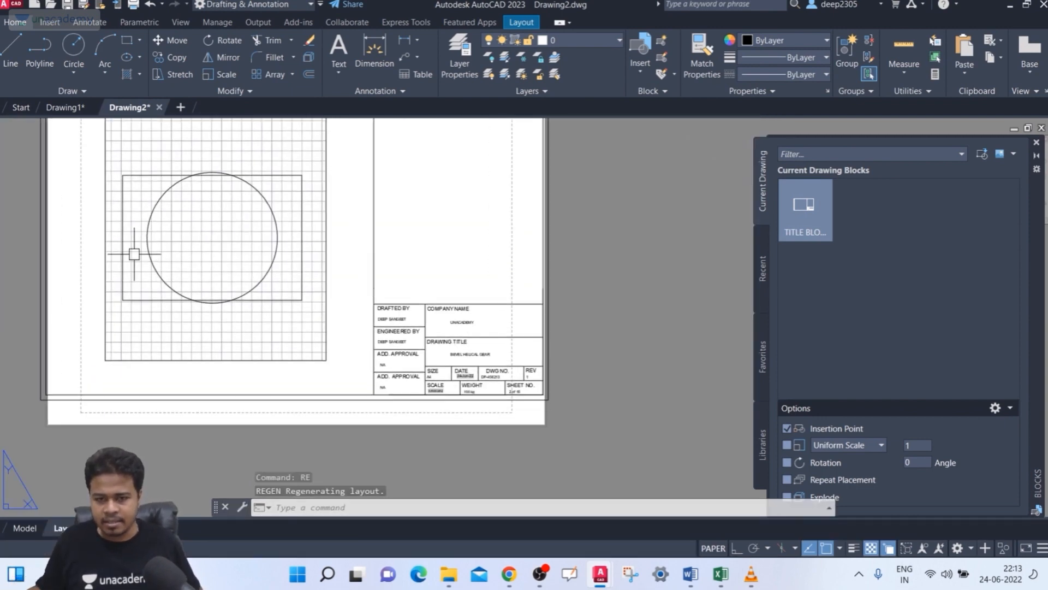
{"action": "middle_click_drag", "start_coordinate": [261, 283], "coordinate": [283, 353]}
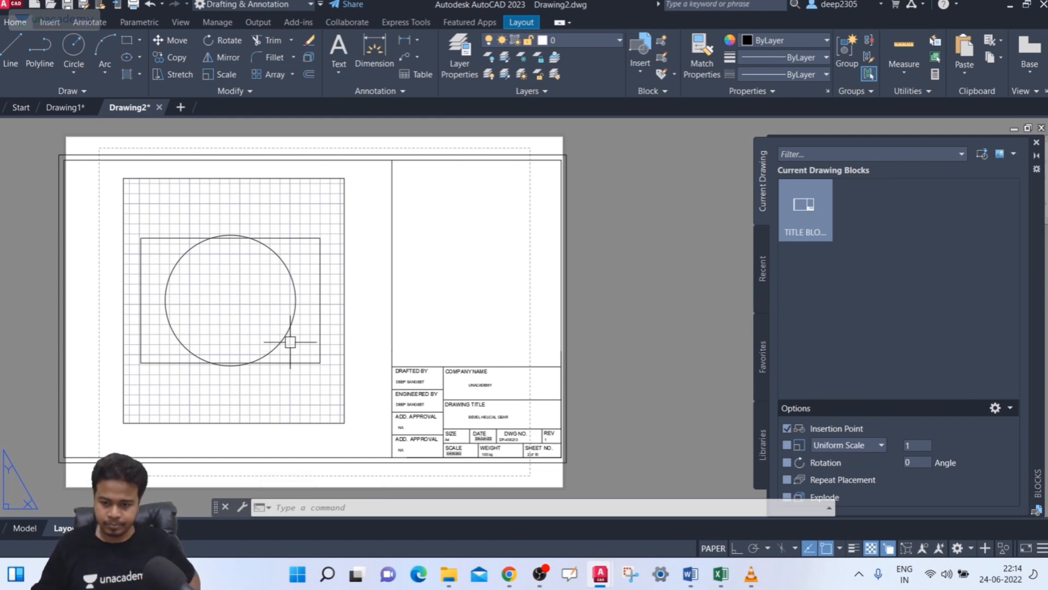
{"action": "scroll", "coordinate": [493, 472], "scroll_direction": "up", "scroll_amount": 6}
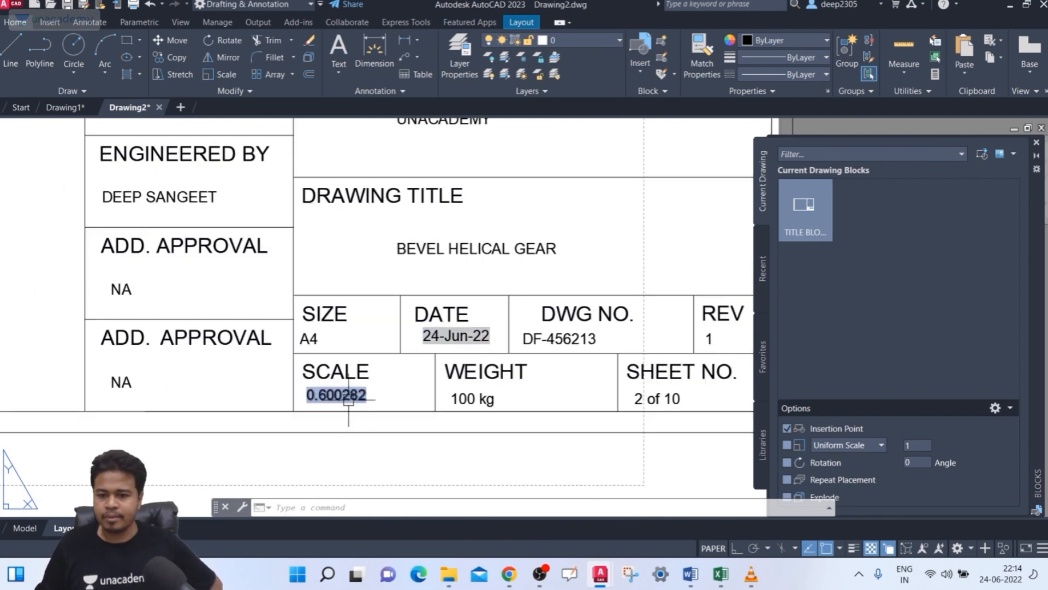
{"action": "middle_click_drag", "start_coordinate": [335, 400], "coordinate": [353, 394]}
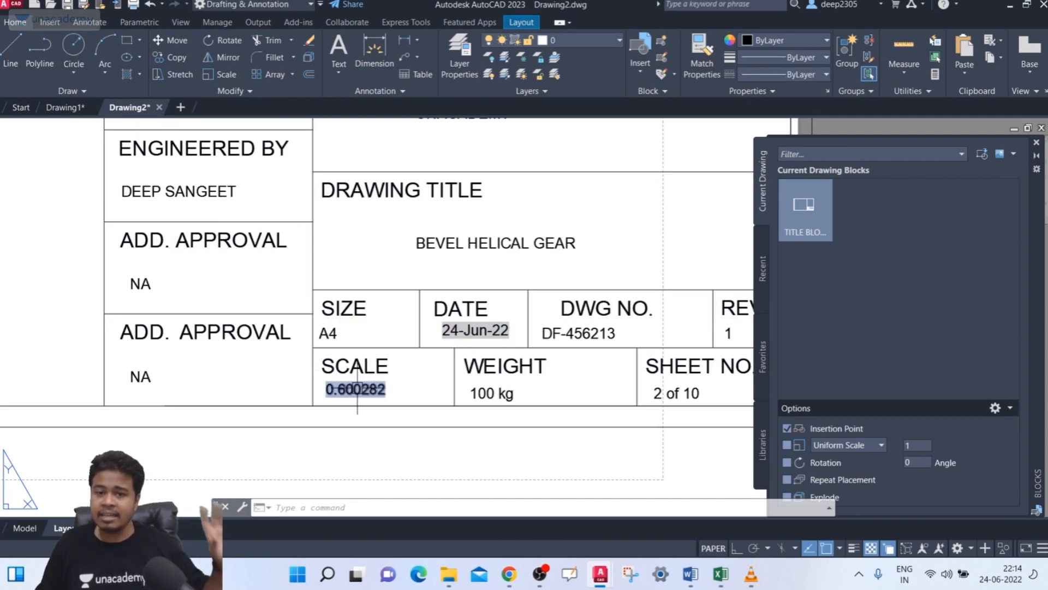
Step: Review the title block's attribute values in model space with ATTEDIT, and close the attribute editor without changes
{"action": "left_click", "coordinate": [25, 527]}
{"action": "type", "text": "ATT"}
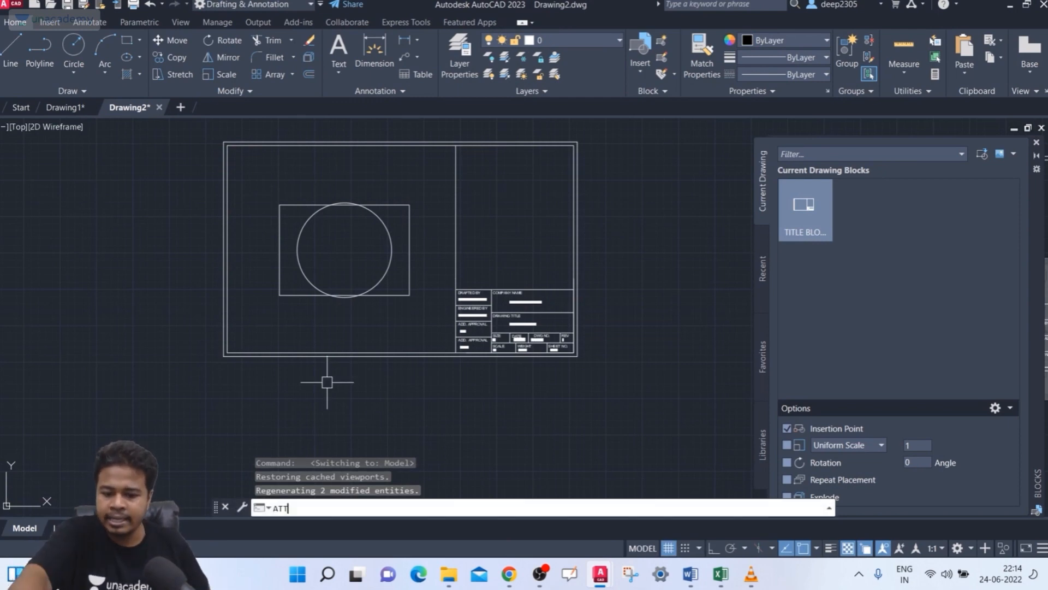
{"action": "type", "text": "EDIT"}
{"action": "key", "text": "Return"}
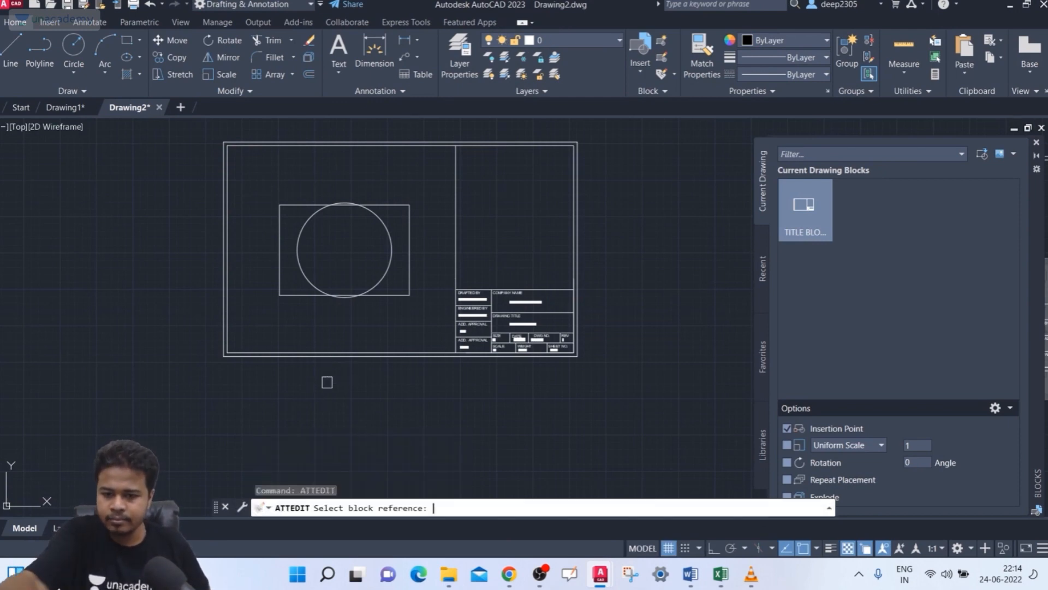
{"action": "left_click", "coordinate": [404, 359]}
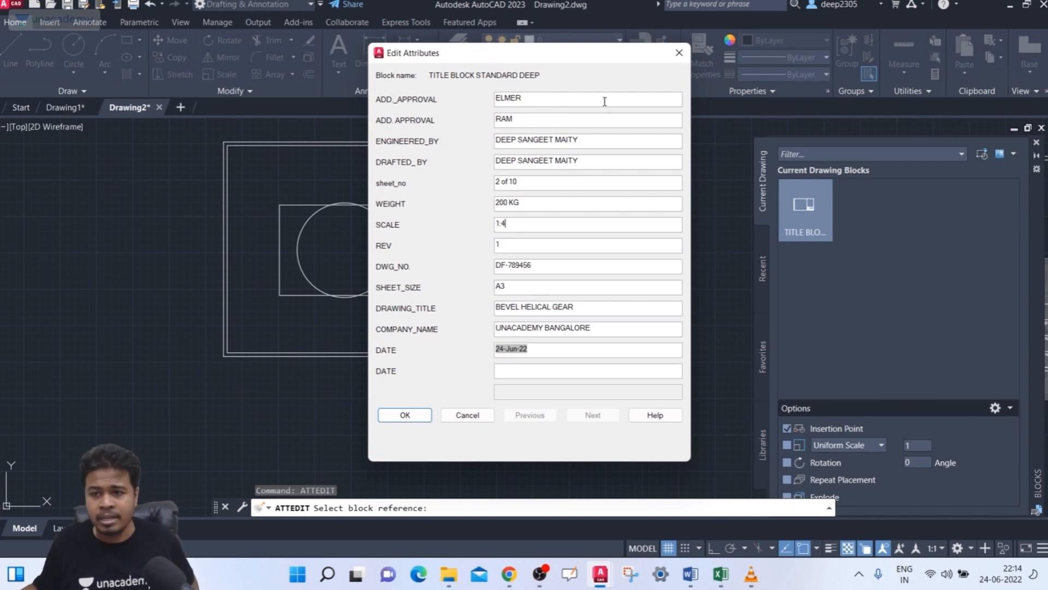
{"action": "left_click", "coordinate": [683, 55]}
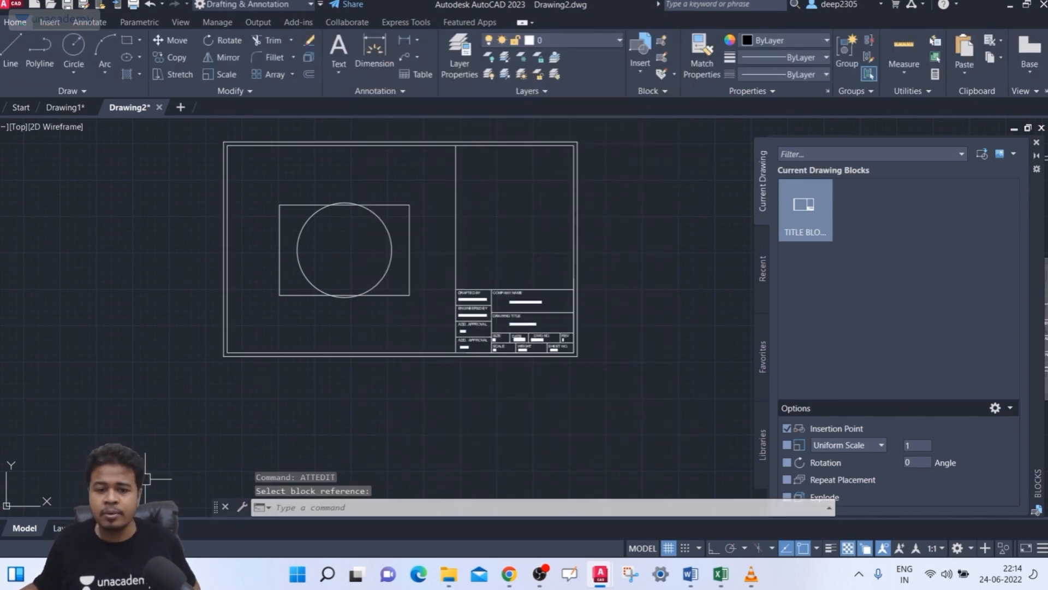
Step: In the layout, insert an Object field for the viewport's Custom scale, formatted with Use scale name, just below the viewport
{"action": "left_click", "coordinate": [74, 528]}
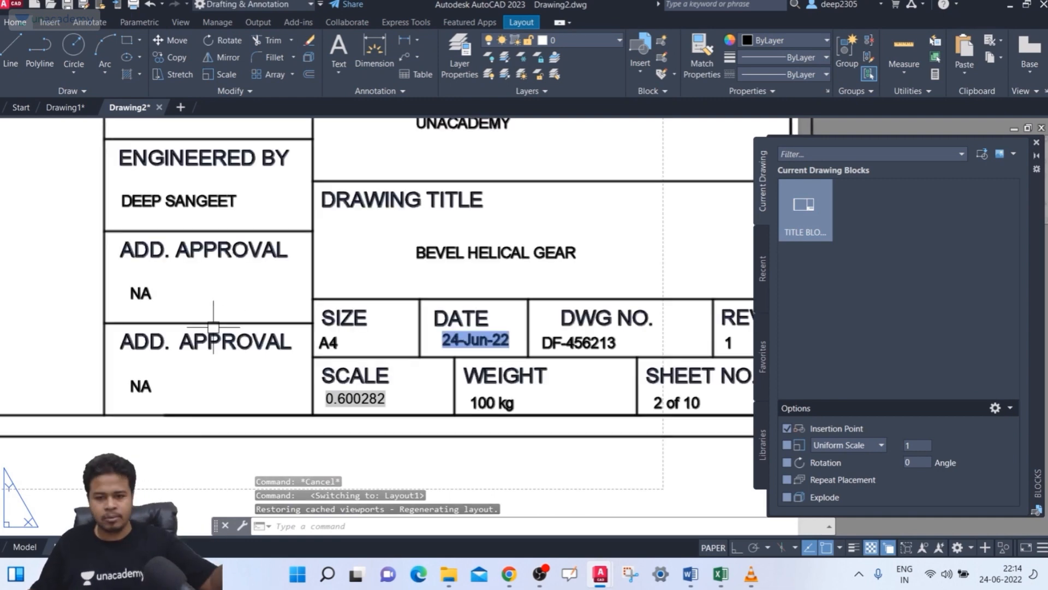
{"action": "scroll", "coordinate": [404, 349], "scroll_direction": "down", "scroll_amount": 6}
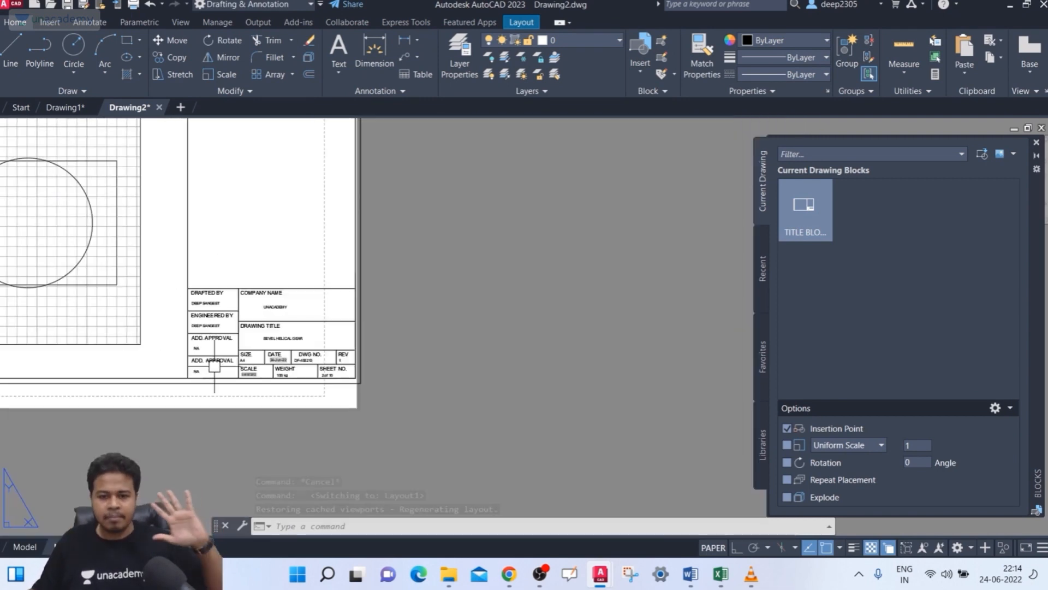
{"action": "middle_click_drag", "start_coordinate": [302, 358], "coordinate": [307, 427]}
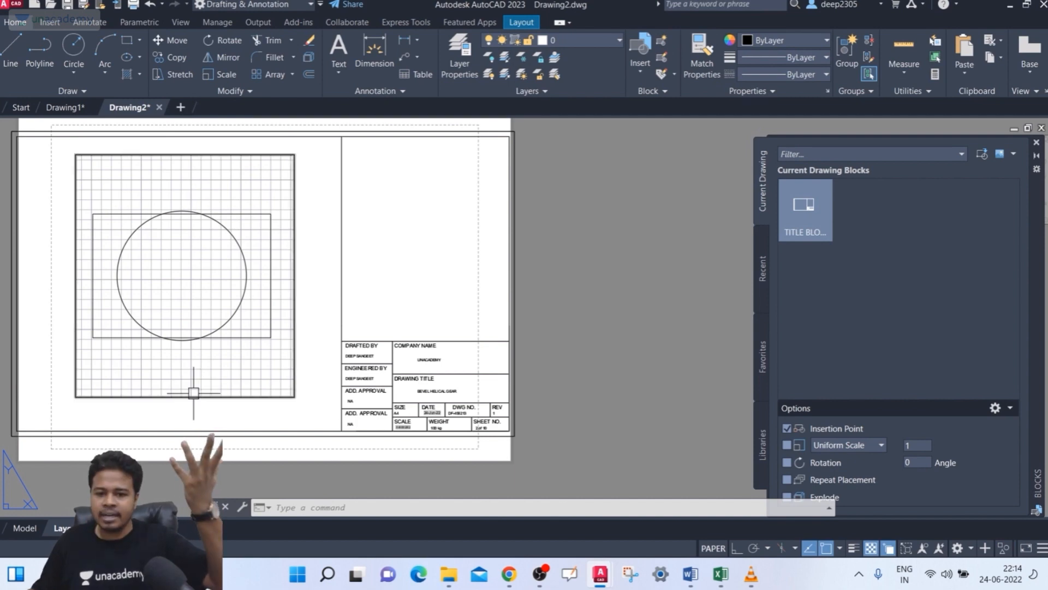
{"action": "type", "text": "FIELD"}
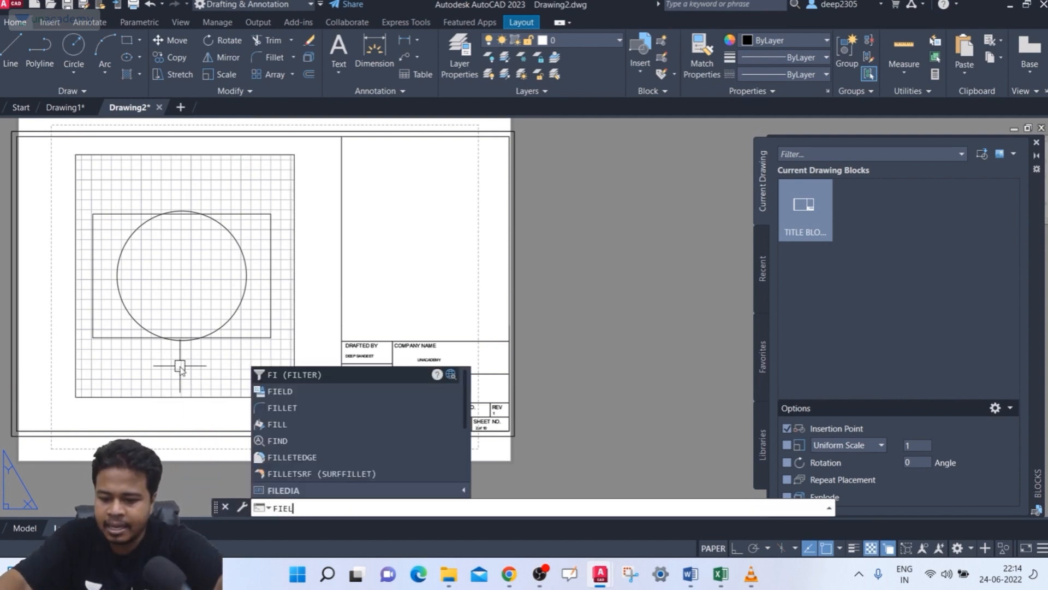
{"action": "key", "text": "Return"}
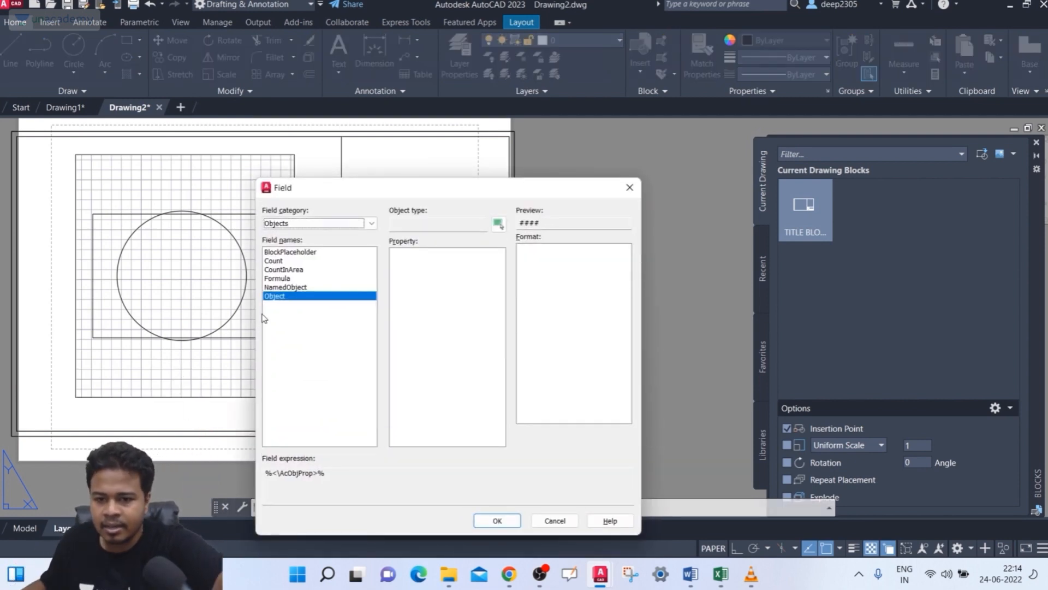
{"action": "left_click", "coordinate": [497, 224]}
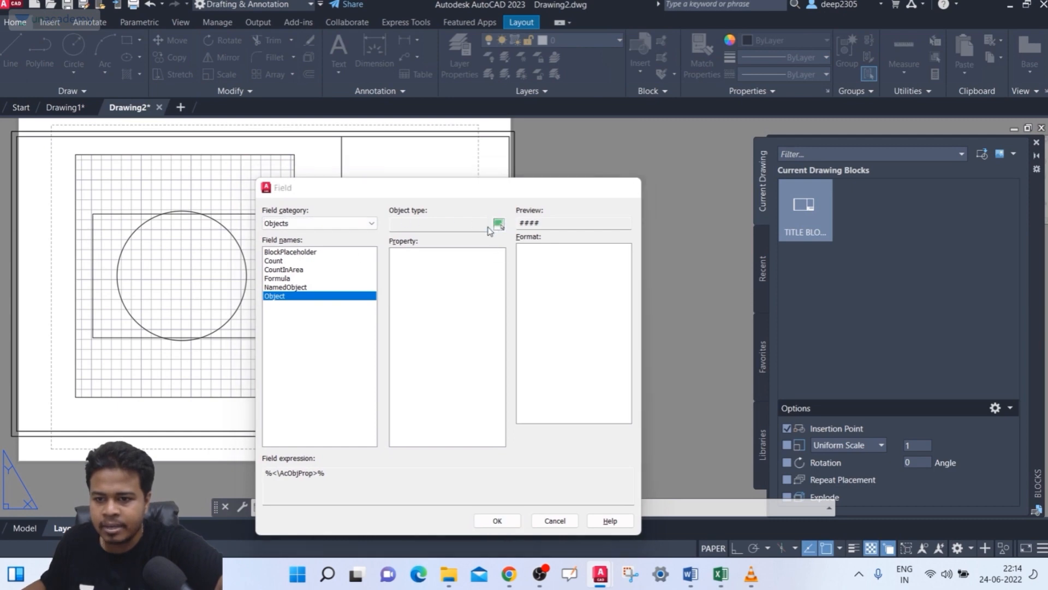
{"action": "left_click", "coordinate": [294, 385]}
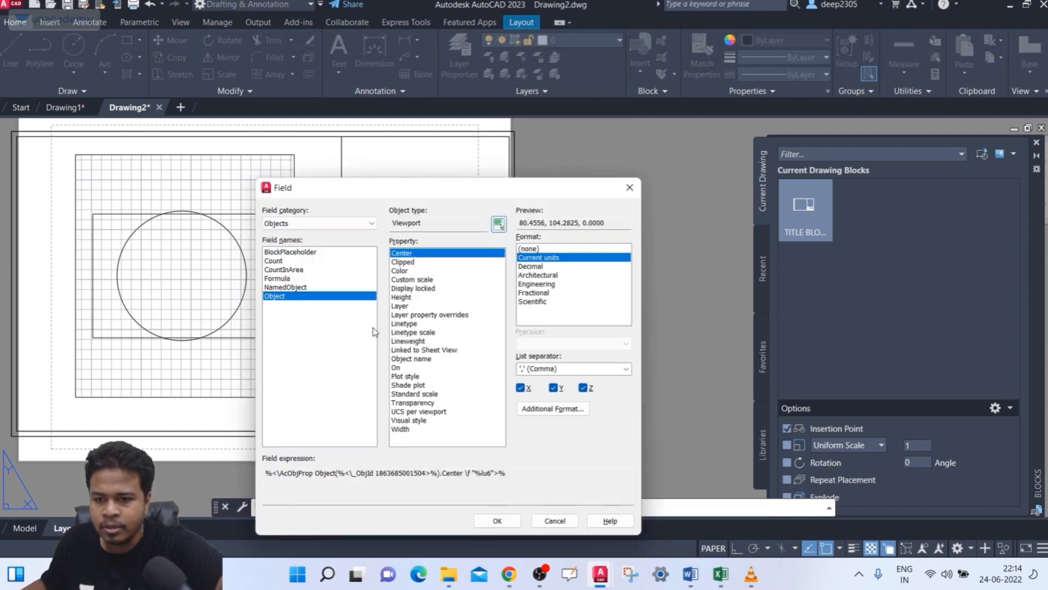
{"action": "left_click", "coordinate": [412, 279]}
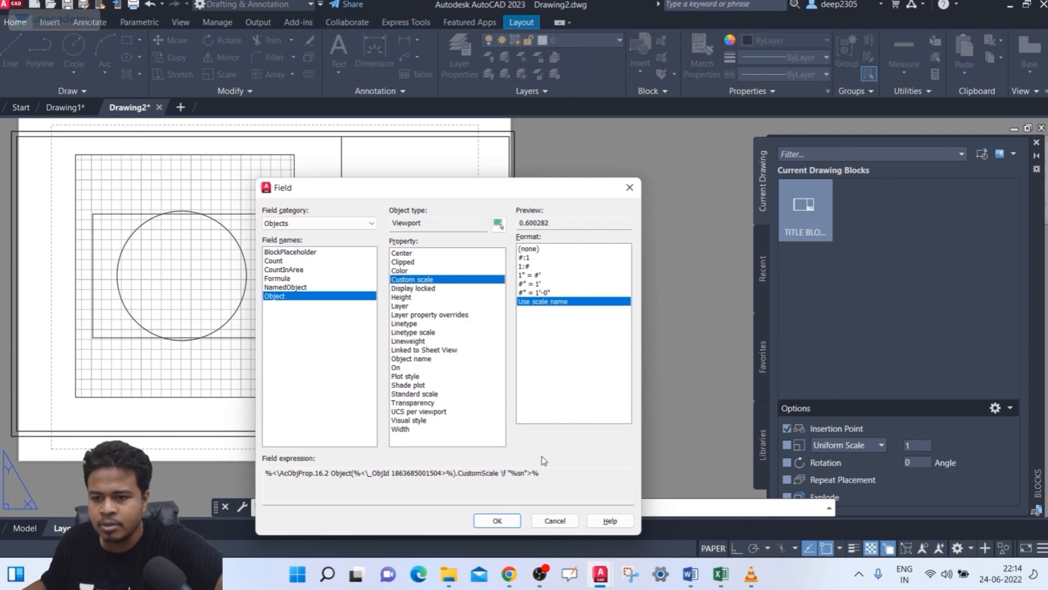
{"action": "left_click", "coordinate": [514, 526]}
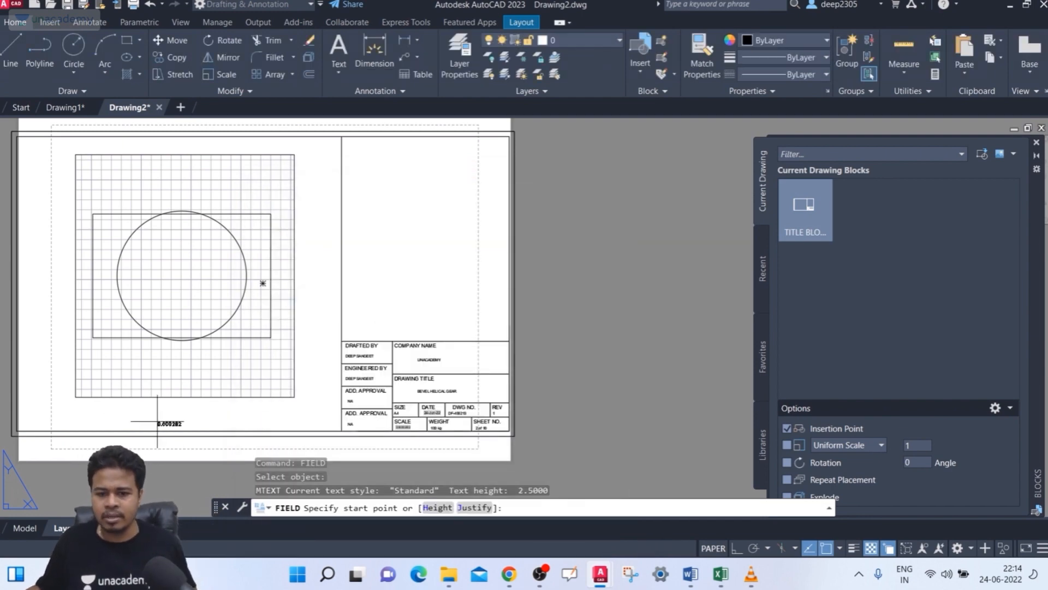
{"action": "scroll", "coordinate": [157, 421], "scroll_direction": "up", "scroll_amount": 2}
{"action": "left_click", "coordinate": [158, 409]}
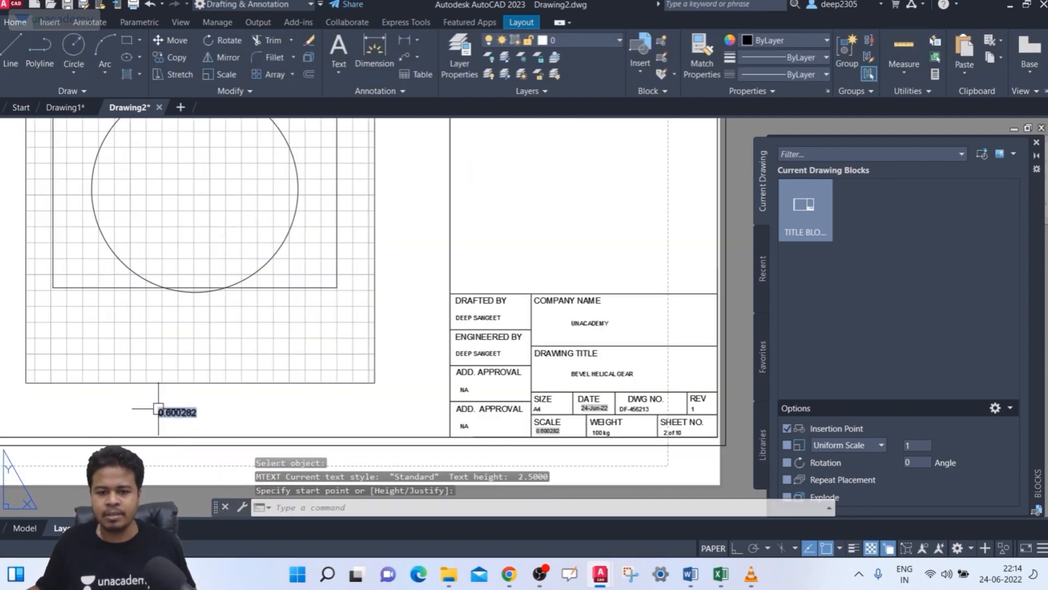
{"action": "key", "text": "Escape"}
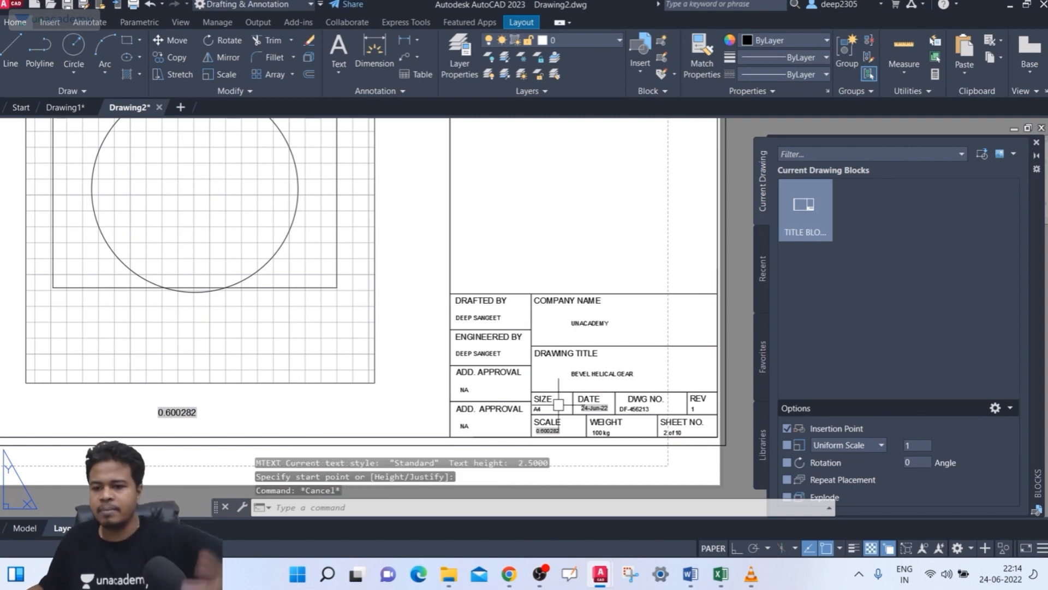
Step: Examine the SCALE field in the title block and the overall layout sheet with its viewport
{"action": "scroll", "coordinate": [558, 404], "scroll_direction": "up", "scroll_amount": 1}
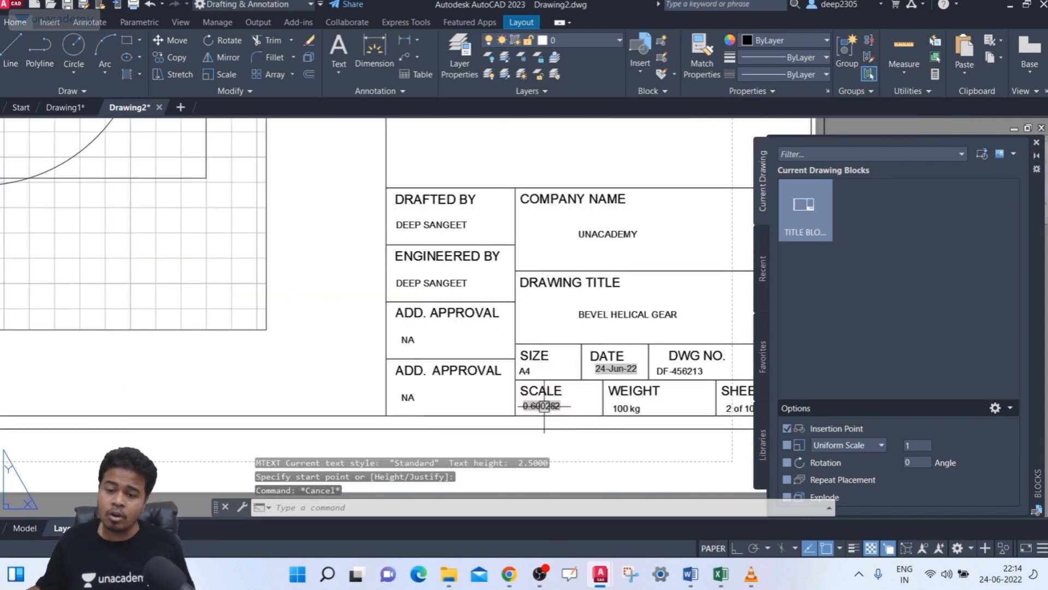
{"action": "scroll", "coordinate": [550, 406], "scroll_direction": "down", "scroll_amount": 3}
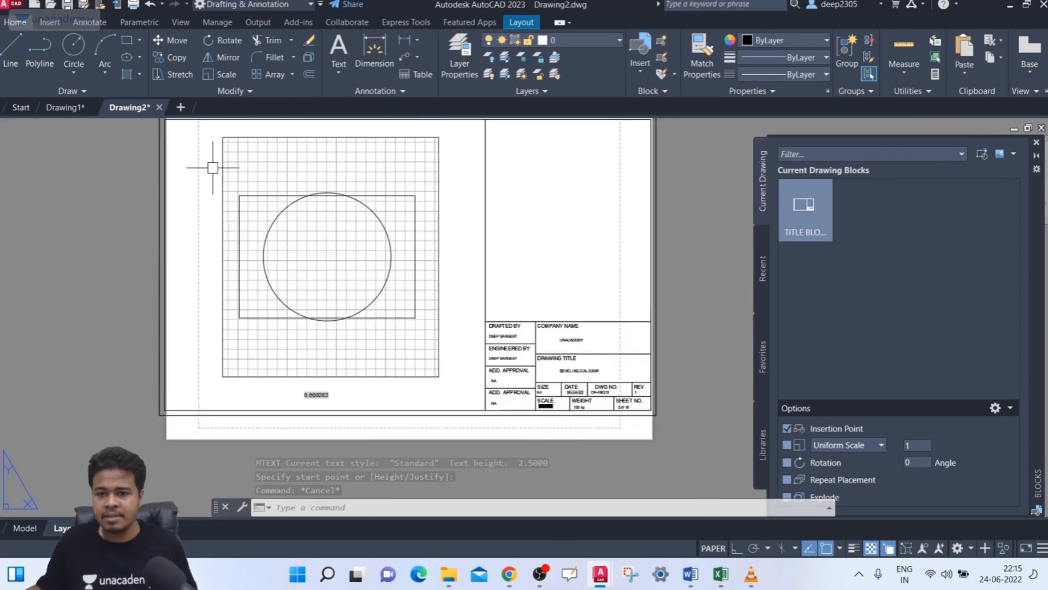
{"action": "middle_click_drag", "start_coordinate": [413, 242], "coordinate": [374, 274]}
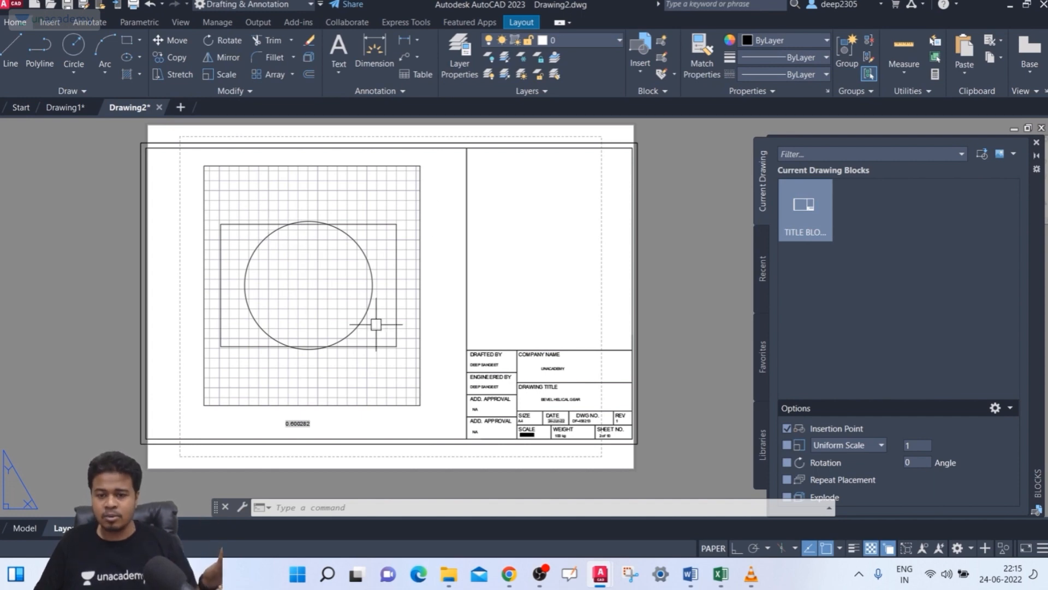
{"action": "scroll", "coordinate": [571, 461], "scroll_direction": "up", "scroll_amount": 4}
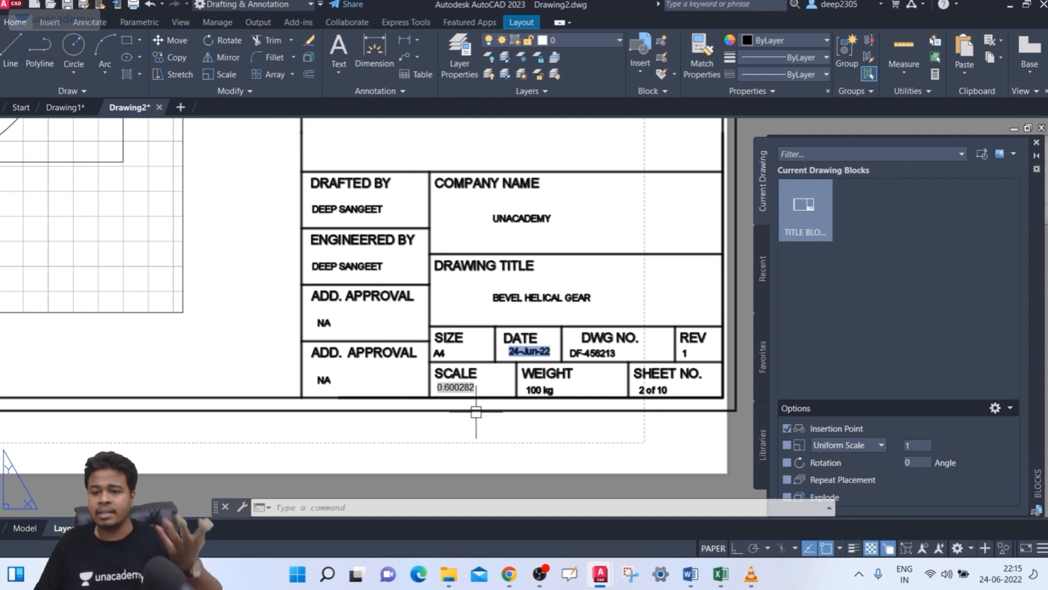
{"action": "scroll", "coordinate": [198, 335], "scroll_direction": "down", "scroll_amount": 4}
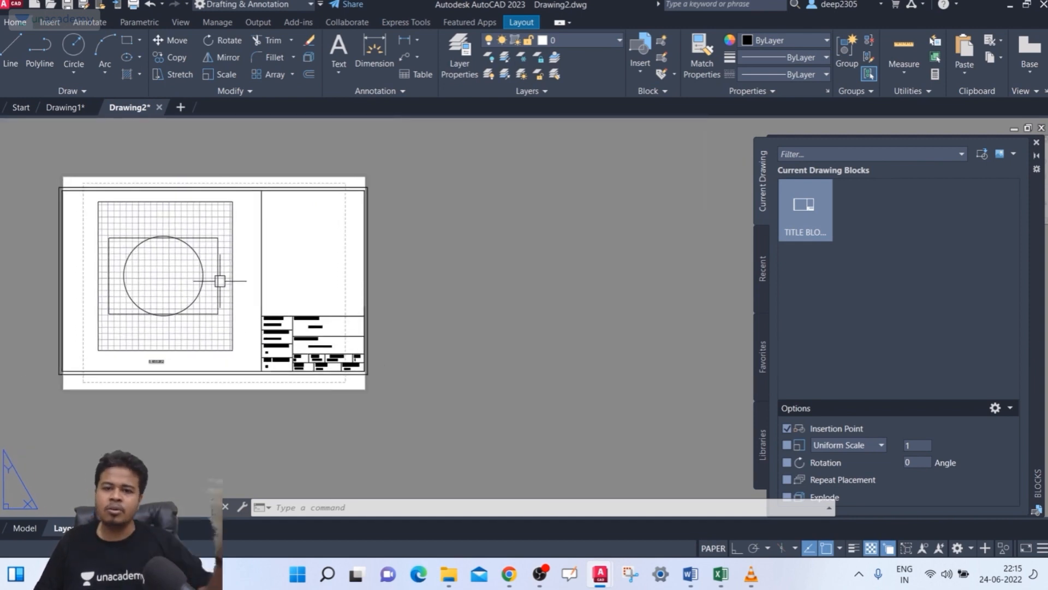
{"action": "middle_click_drag", "start_coordinate": [257, 306], "coordinate": [269, 304]}
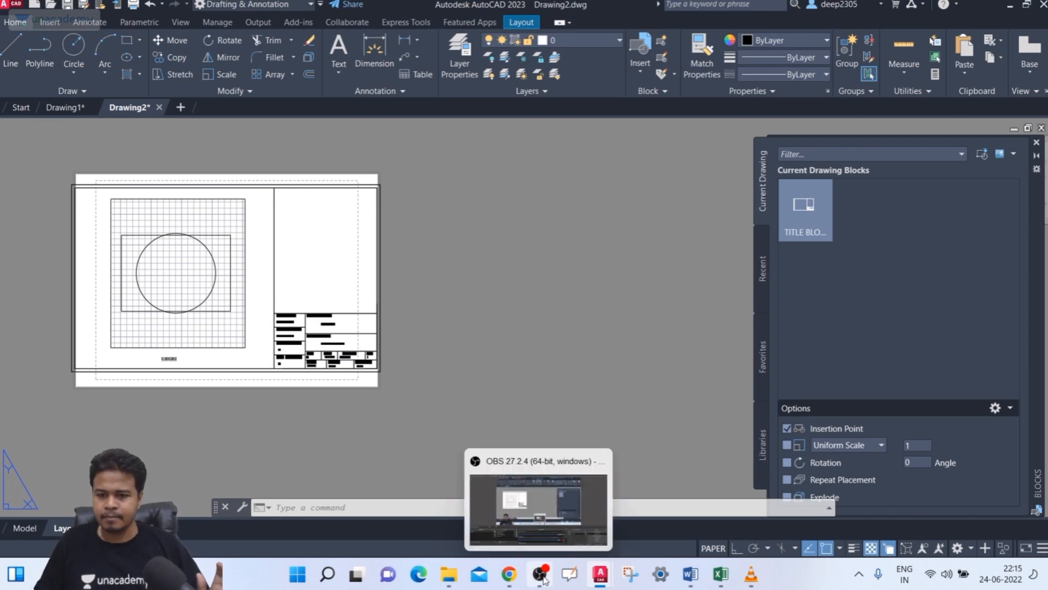
{"action": "middle_click_drag", "start_coordinate": [162, 214], "coordinate": [224, 219]}
{"action": "scroll", "coordinate": [161, 210], "scroll_direction": "up", "scroll_amount": 4}
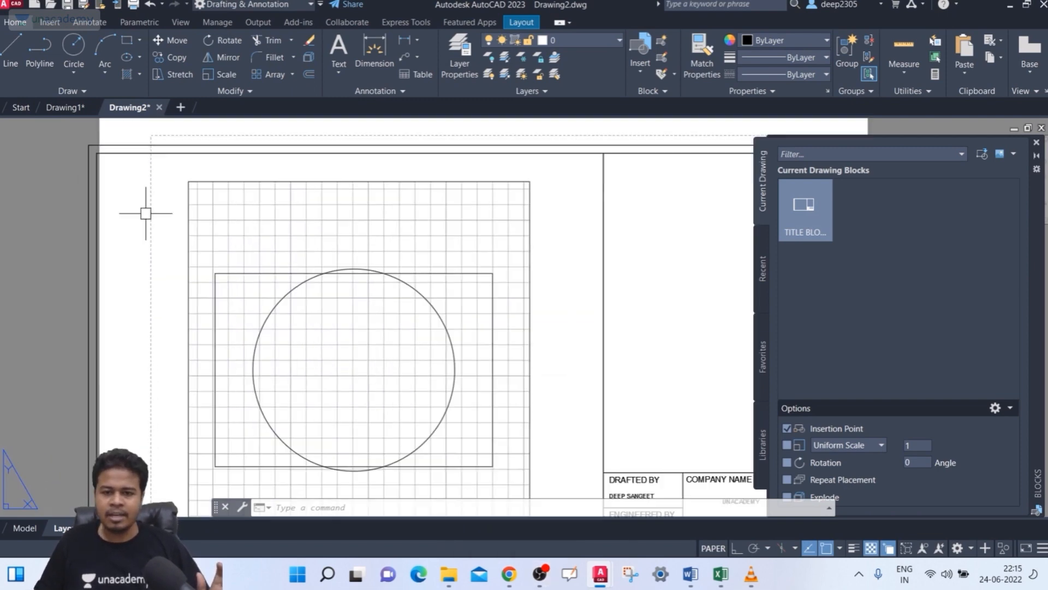
{"action": "scroll", "coordinate": [73, 159], "scroll_direction": "down", "scroll_amount": 2}
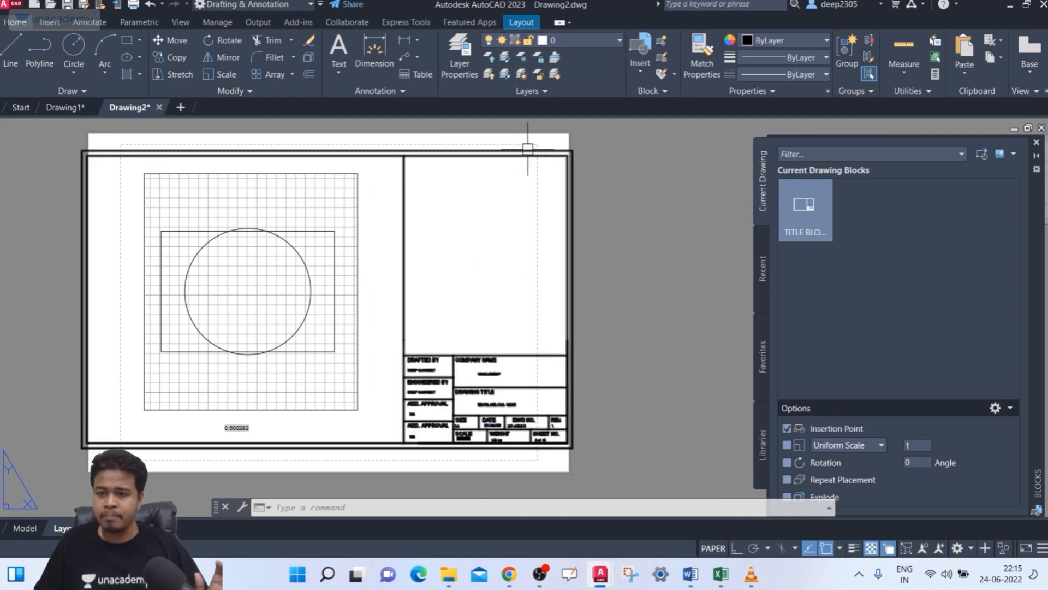